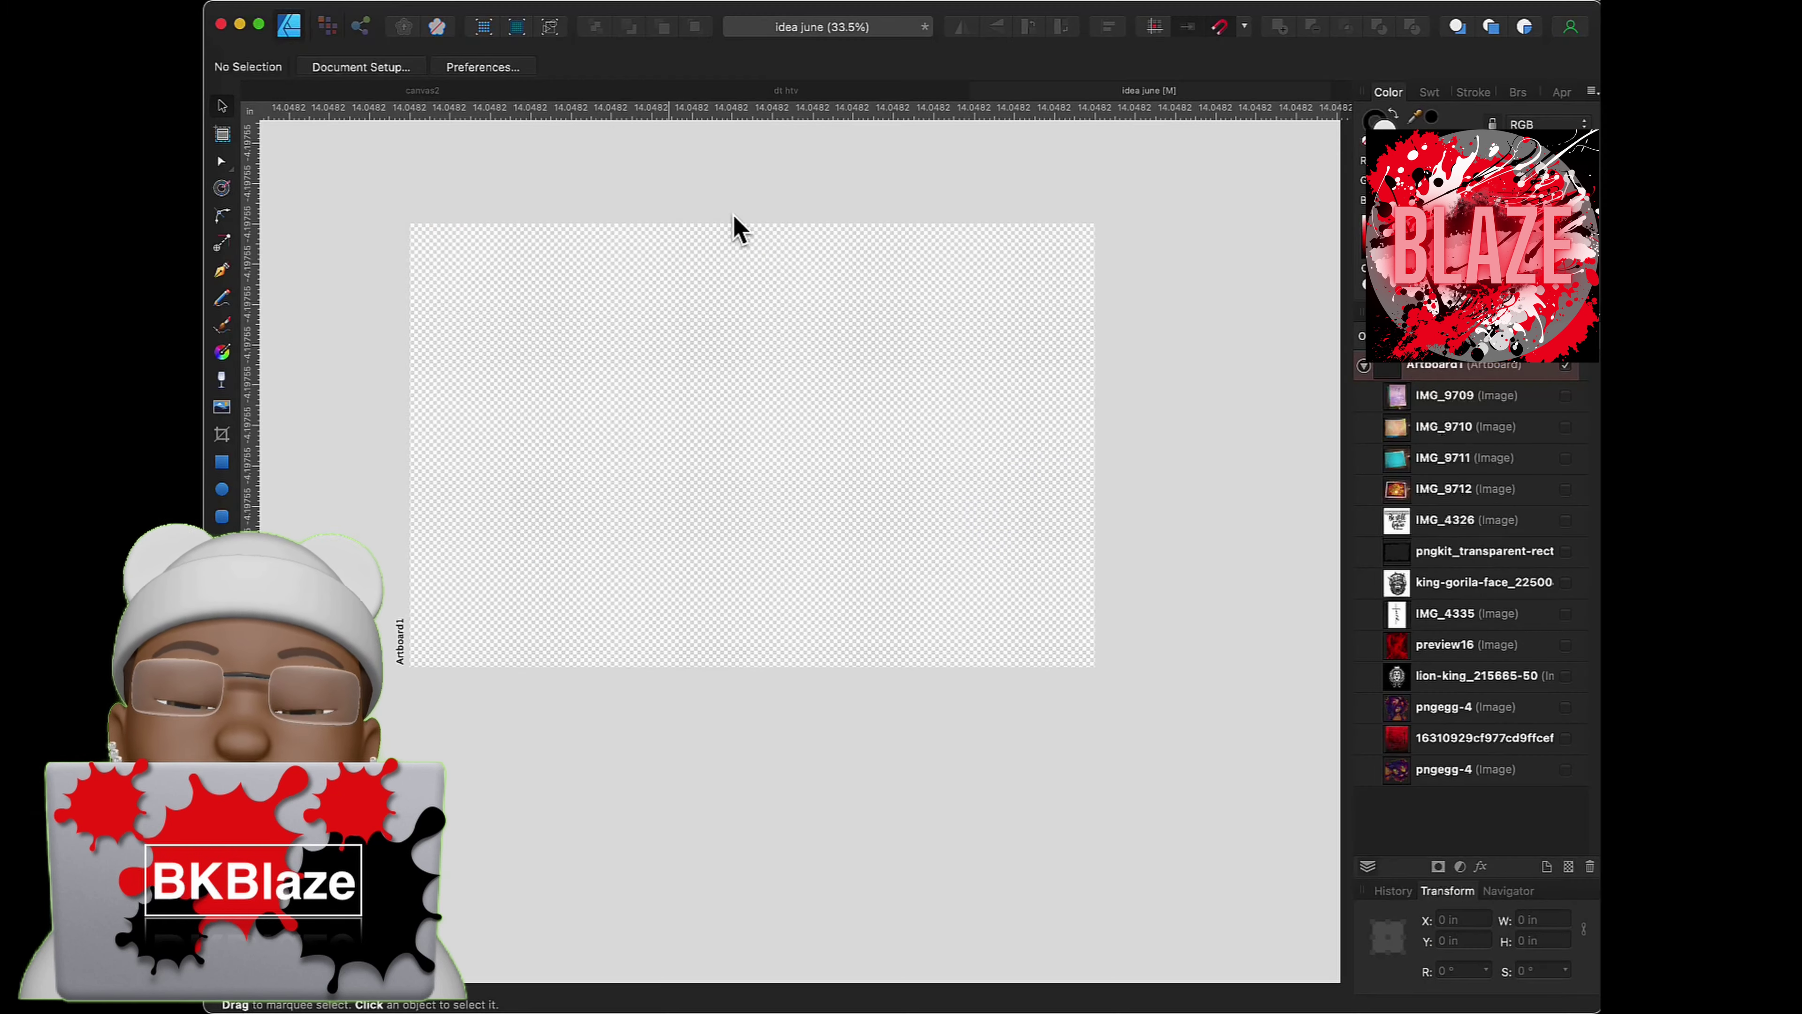
- Show the red scratched texture and stretch it over the whole artboard
{"action": "left_click", "coordinate": [1565, 738]}
{"action": "left_click", "coordinate": [969, 408]}
{"action": "mouse_move", "coordinate": [925, 402]}
{"action": "left_mouse_down"}
{"action": "mouse_move", "coordinate": [869, 403]}
{"action": "mouse_move", "coordinate": [470, 290]}
{"action": "left_mouse_up"}
{"action": "left_click_drag", "start_coordinate": [714, 351], "coordinate": [595, 557]}
{"action": "left_click_drag", "start_coordinate": [525, 318], "coordinate": [401, 214]}
{"action": "left_click_drag", "start_coordinate": [874, 616], "coordinate": [1096, 707]}
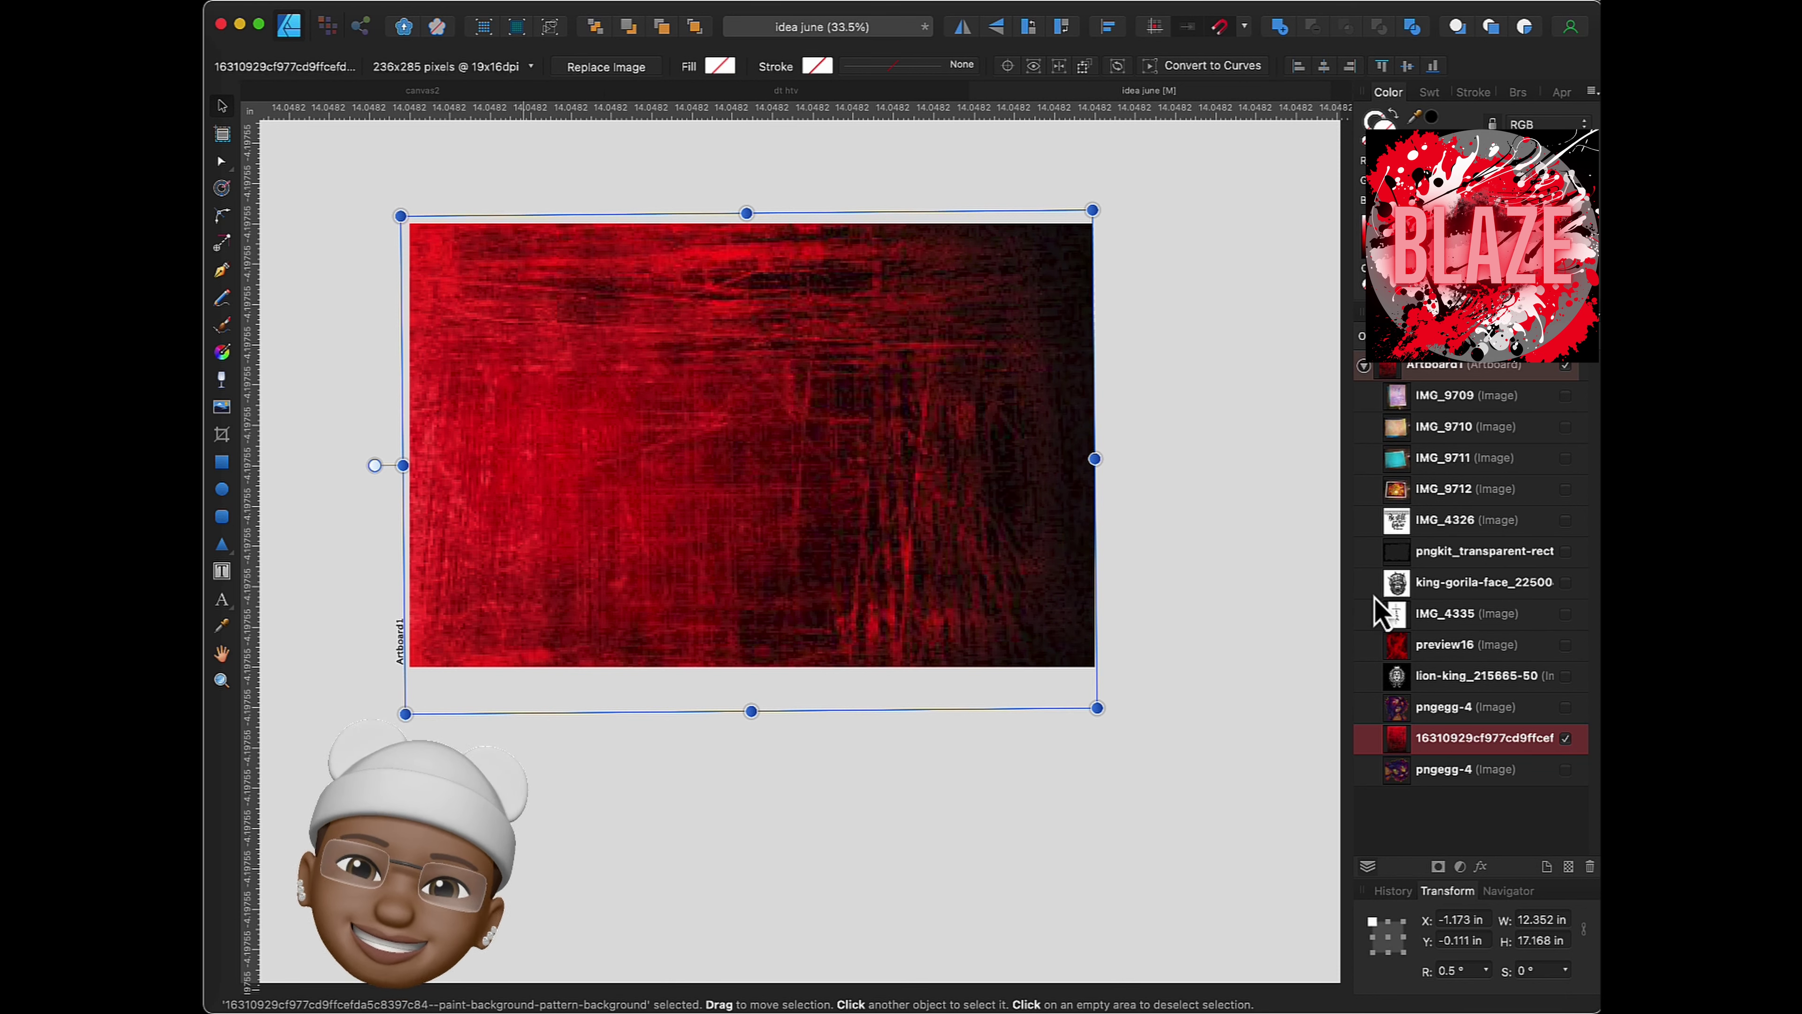
- Raise the pngegg-4 girl above the texture, rotate her upright, enlarge her and place her left
{"action": "left_click", "coordinate": [1483, 770]}
{"action": "left_click_drag", "start_coordinate": [1483, 770], "coordinate": [1483, 735]}
{"action": "left_click_drag", "start_coordinate": [745, 402], "coordinate": [406, 662]}
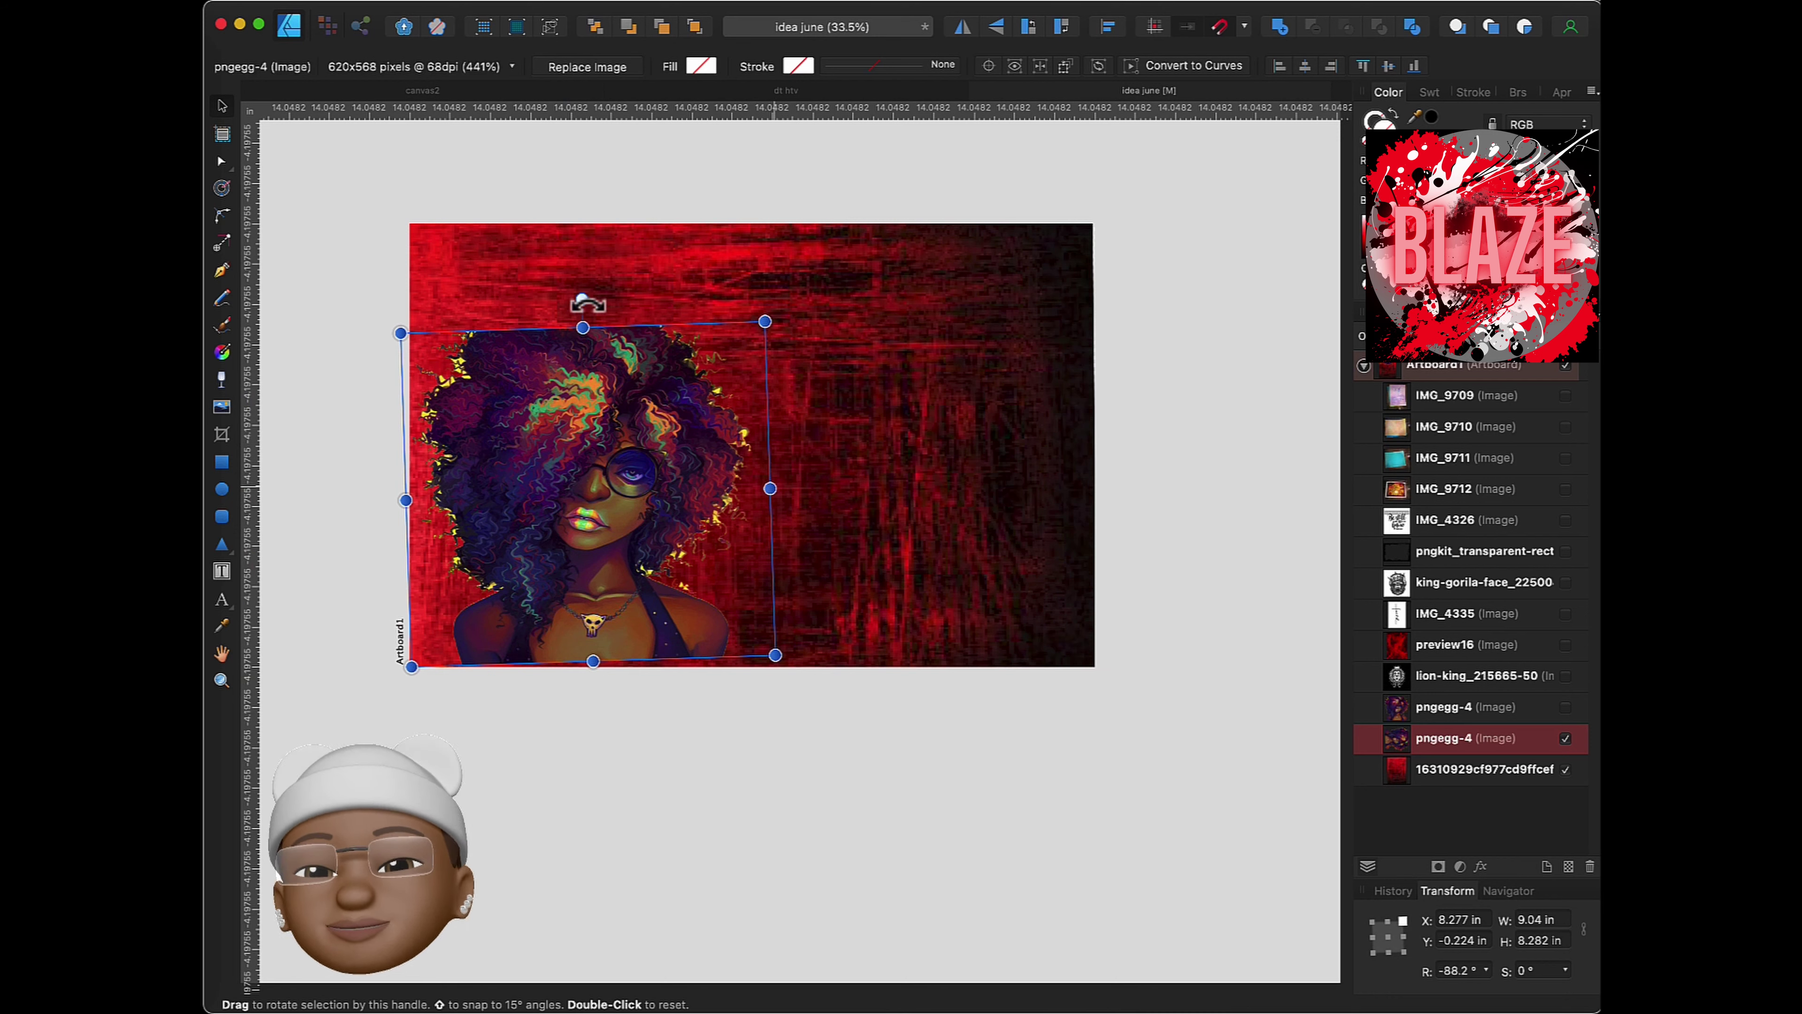
{"action": "left_click_drag", "start_coordinate": [586, 296], "coordinate": [593, 299]}
{"action": "left_click_drag", "start_coordinate": [765, 322], "coordinate": [783, 306]}
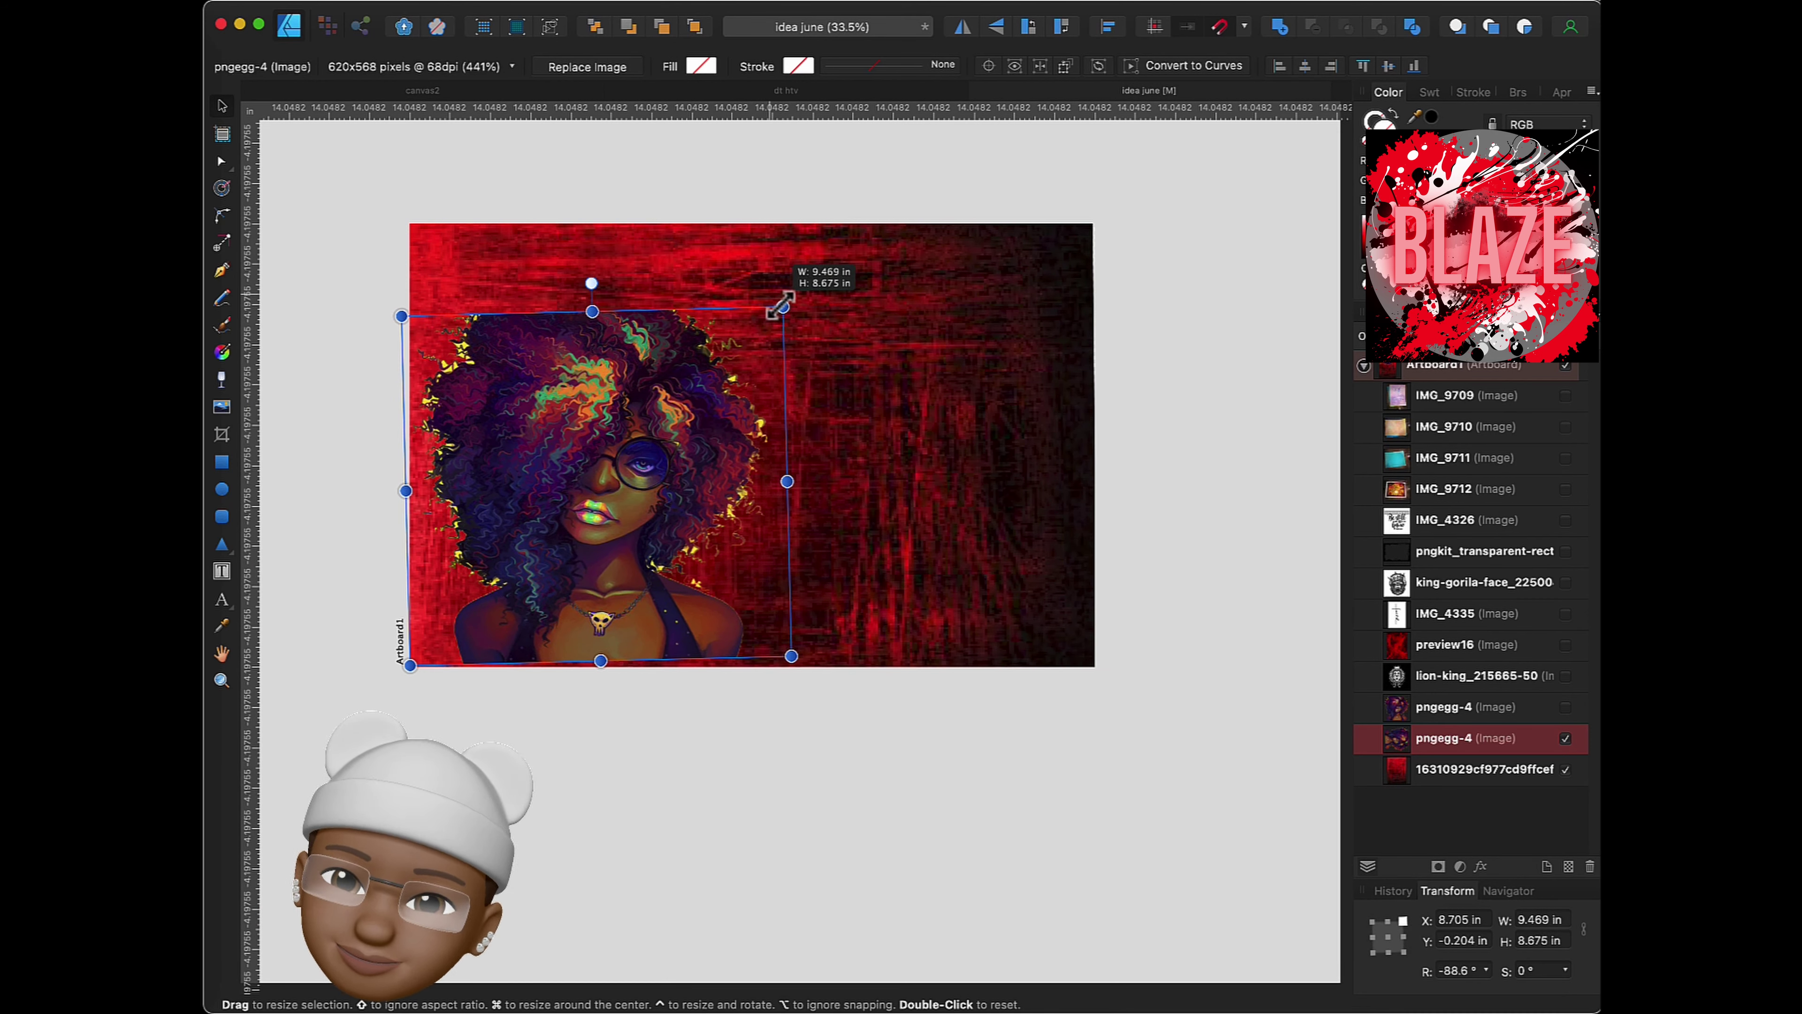
{"action": "left_click_drag", "start_coordinate": [639, 415], "coordinate": [644, 413]}
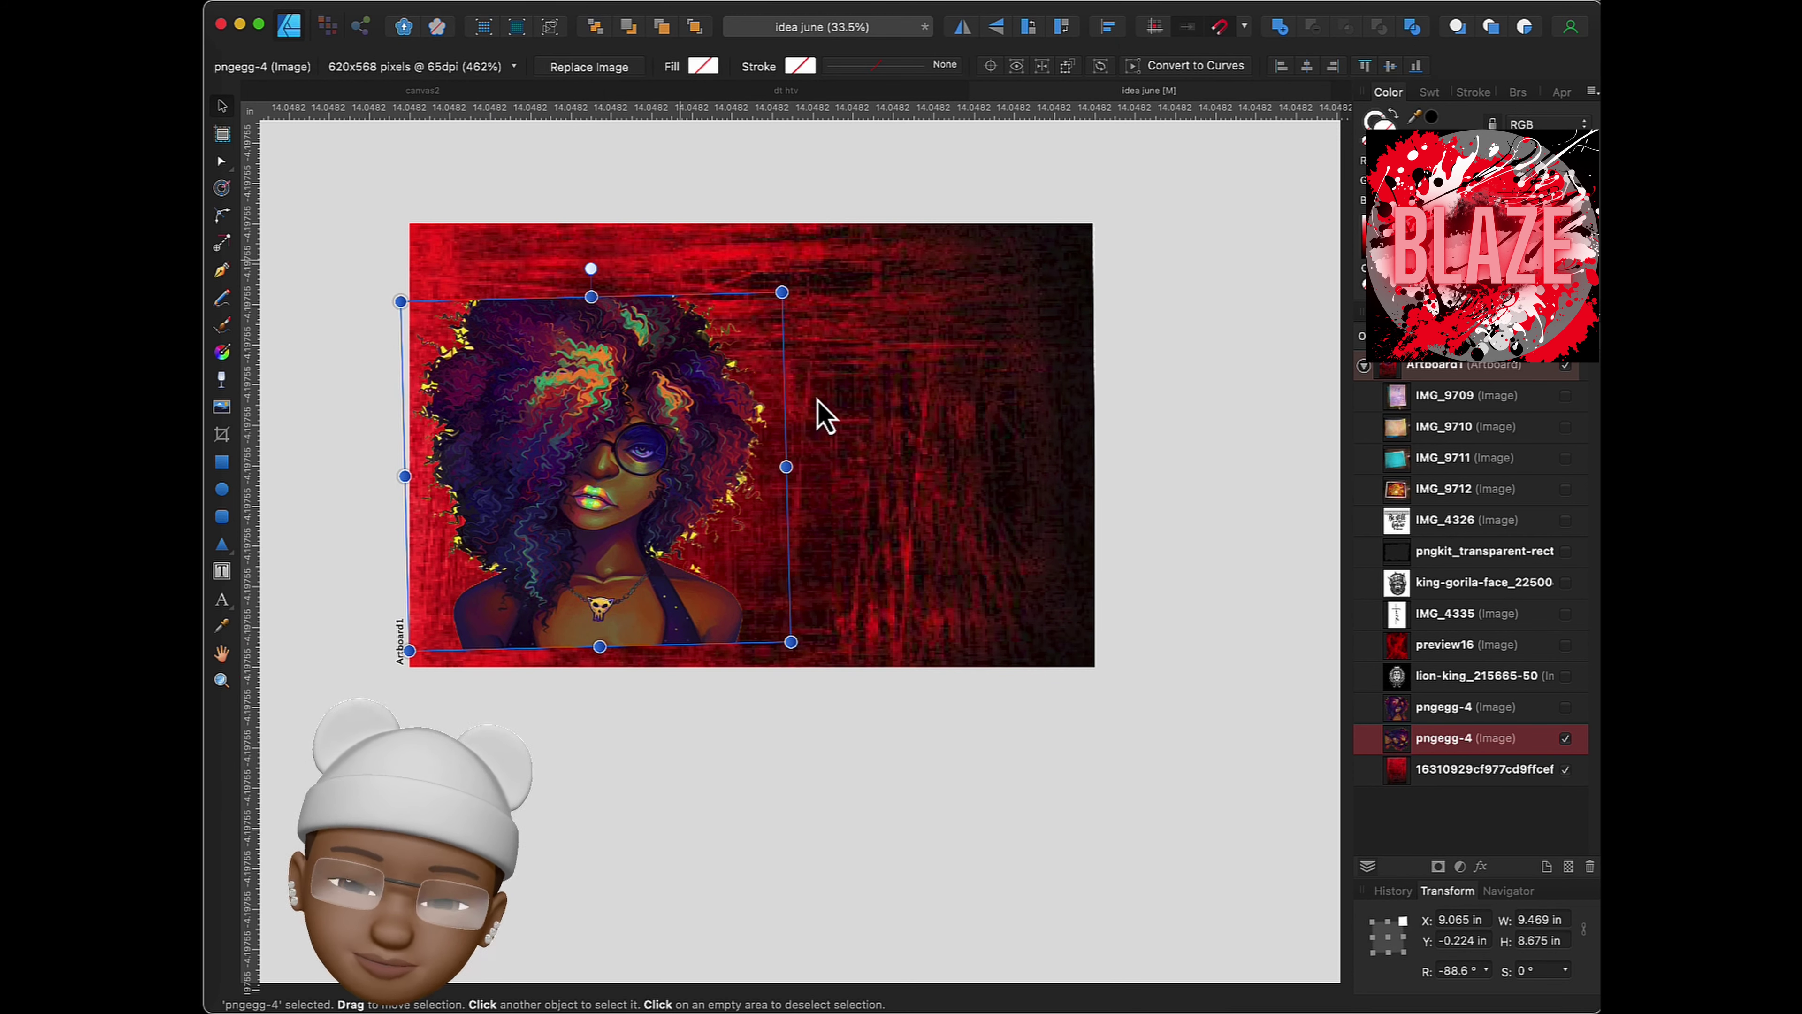
{"action": "left_click", "coordinate": [1565, 644]}
- Enlarge the red smoke image and position it over the artboard's centre
{"action": "left_click", "coordinate": [1448, 643]}
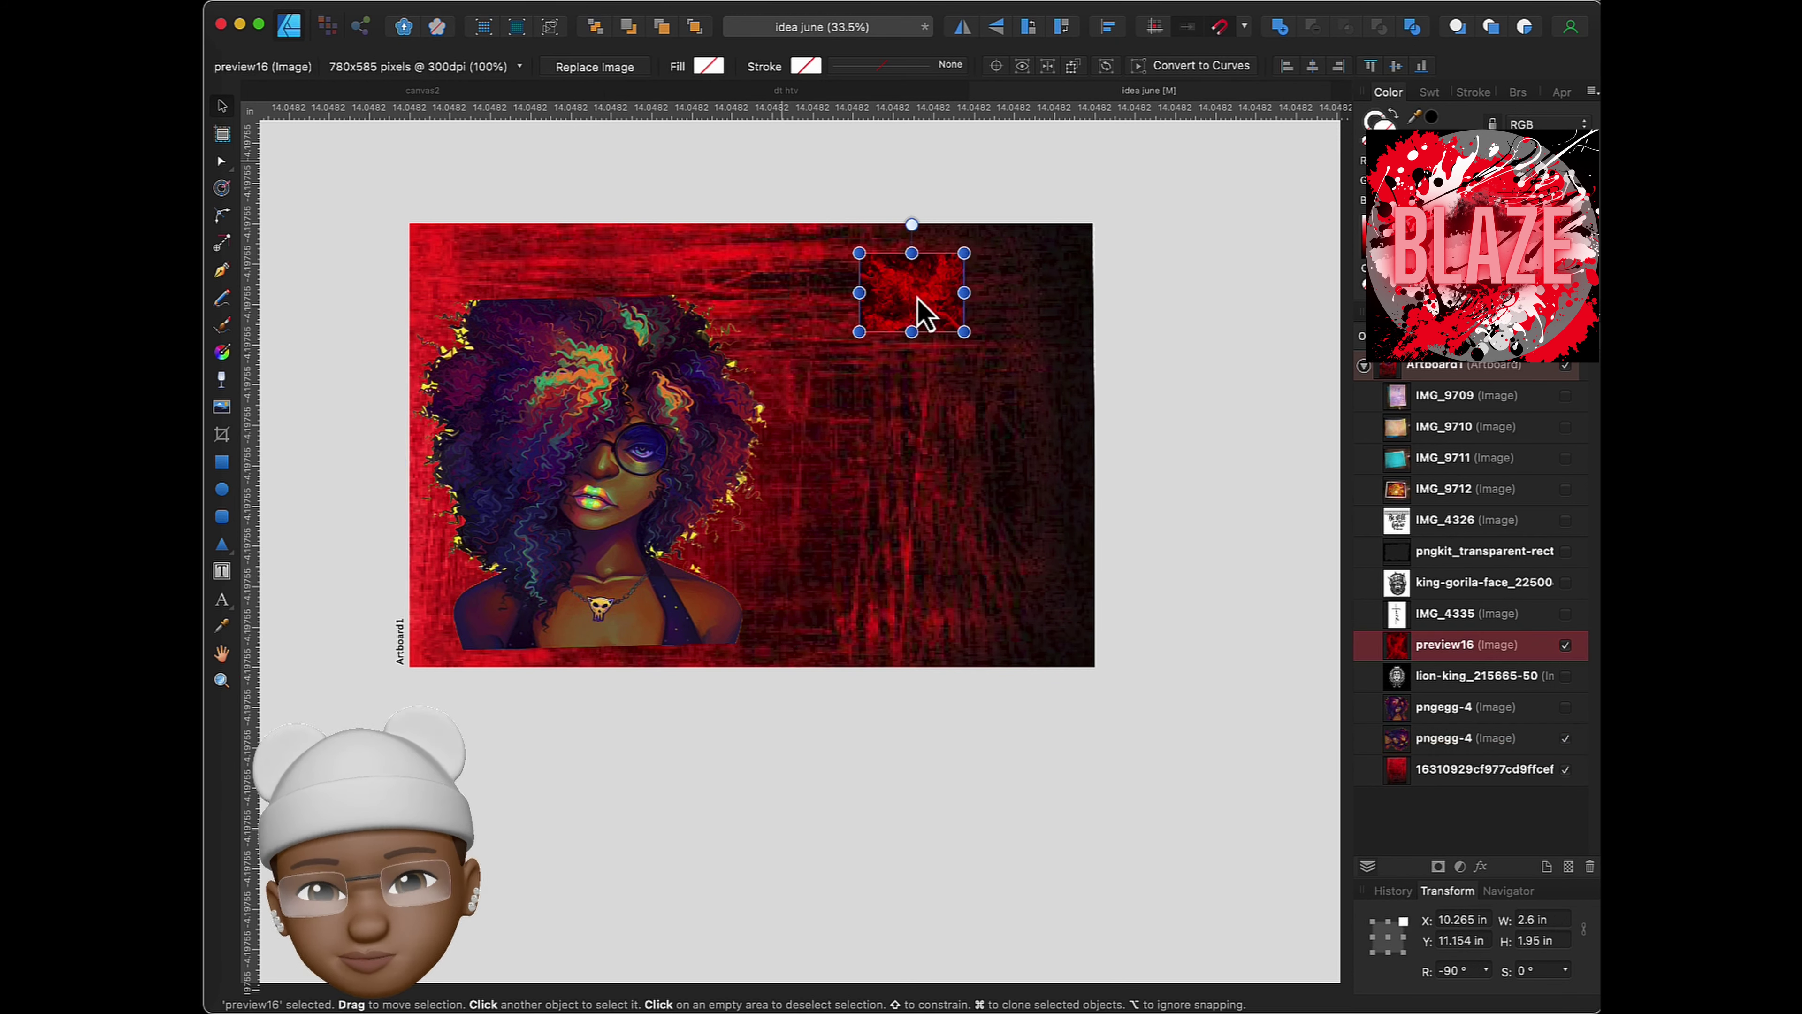
{"action": "mouse_move", "coordinate": [858, 333]}
{"action": "left_mouse_down"}
{"action": "mouse_move", "coordinate": [692, 507]}
{"action": "mouse_move", "coordinate": [558, 559]}
{"action": "left_mouse_up"}
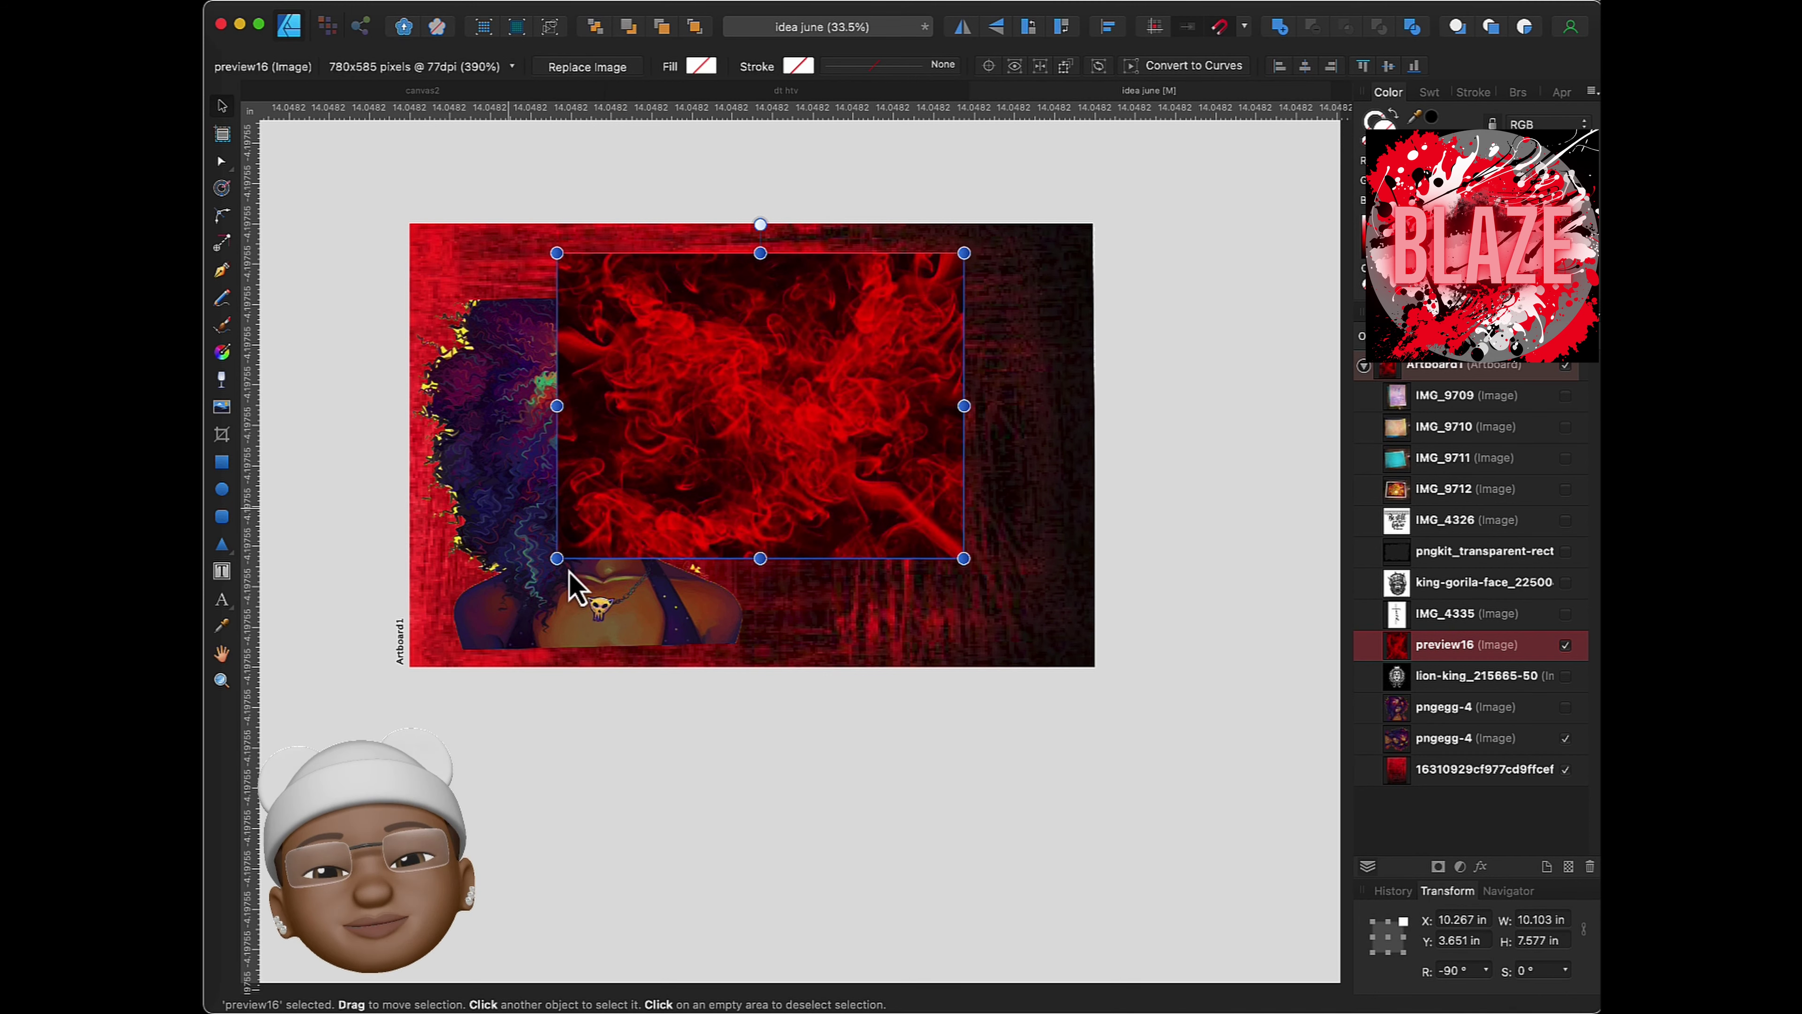
{"action": "left_click_drag", "start_coordinate": [706, 435], "coordinate": [784, 474]}
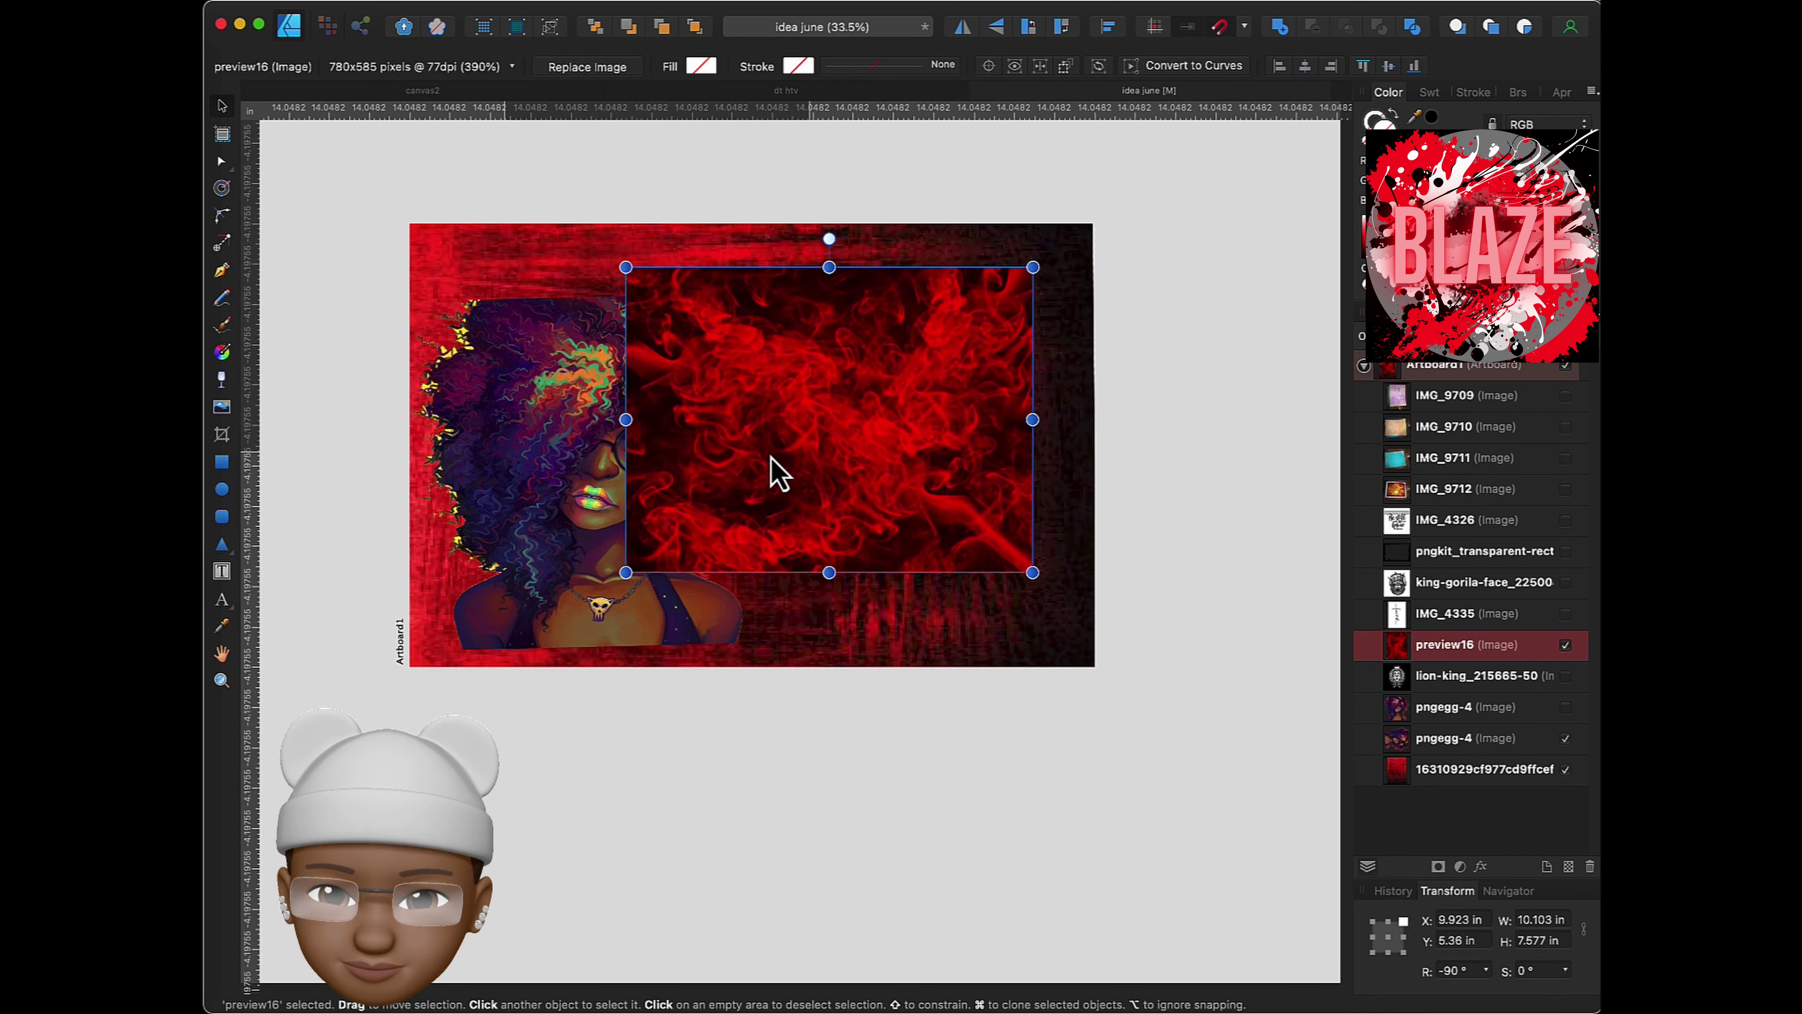
{"action": "left_click_drag", "start_coordinate": [624, 284], "coordinate": [586, 255]}
{"action": "left_click", "coordinate": [583, 241]}
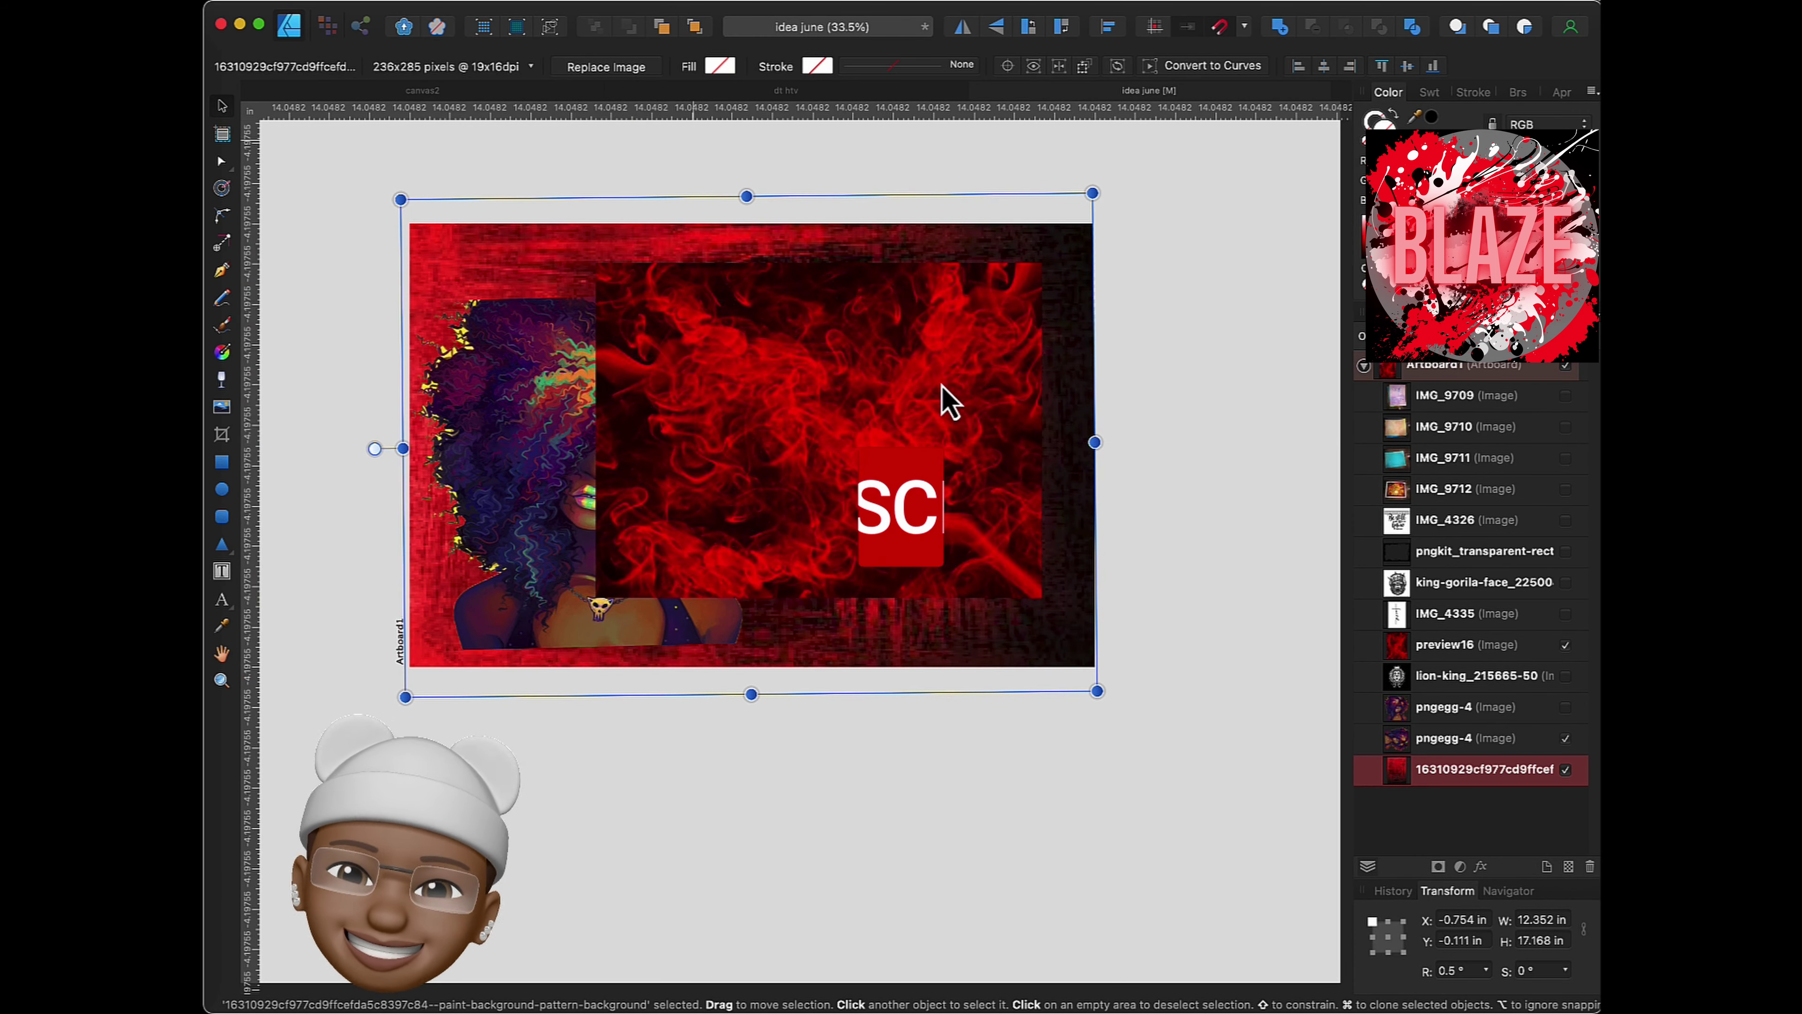
{"action": "left_click", "coordinate": [941, 397]}
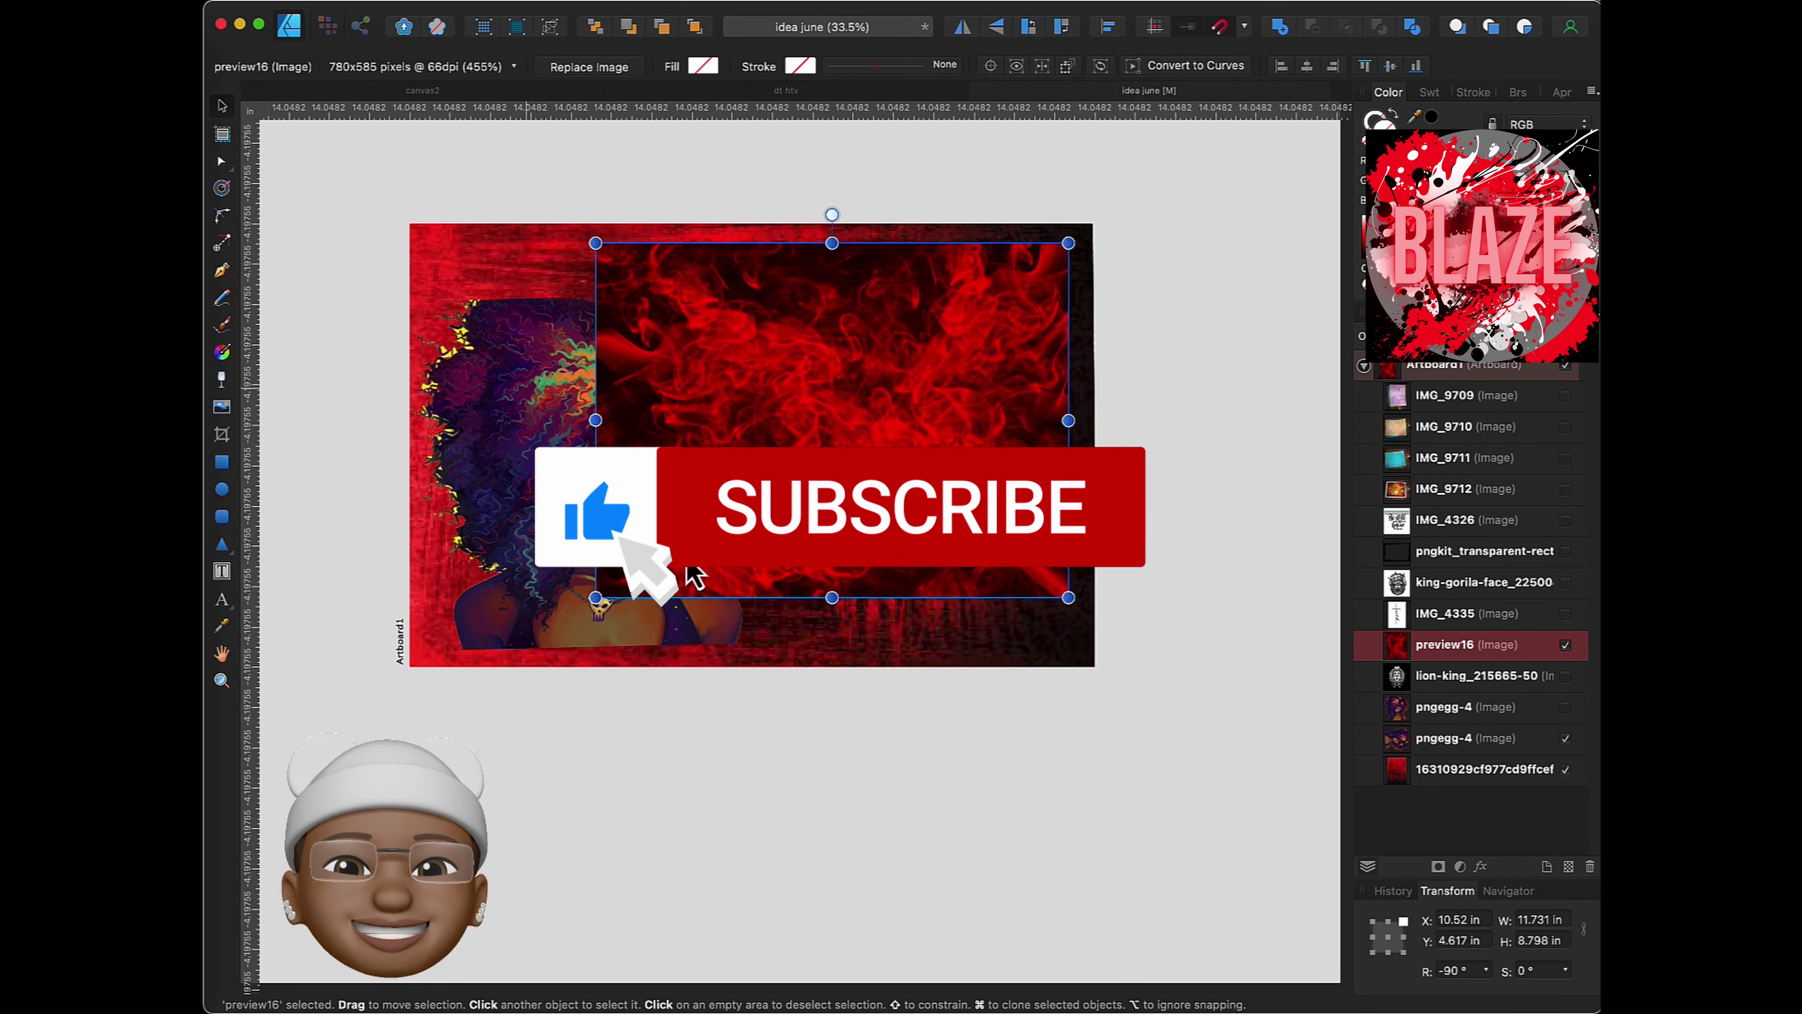
{"action": "left_click_drag", "start_coordinate": [595, 598], "coordinate": [559, 625]}
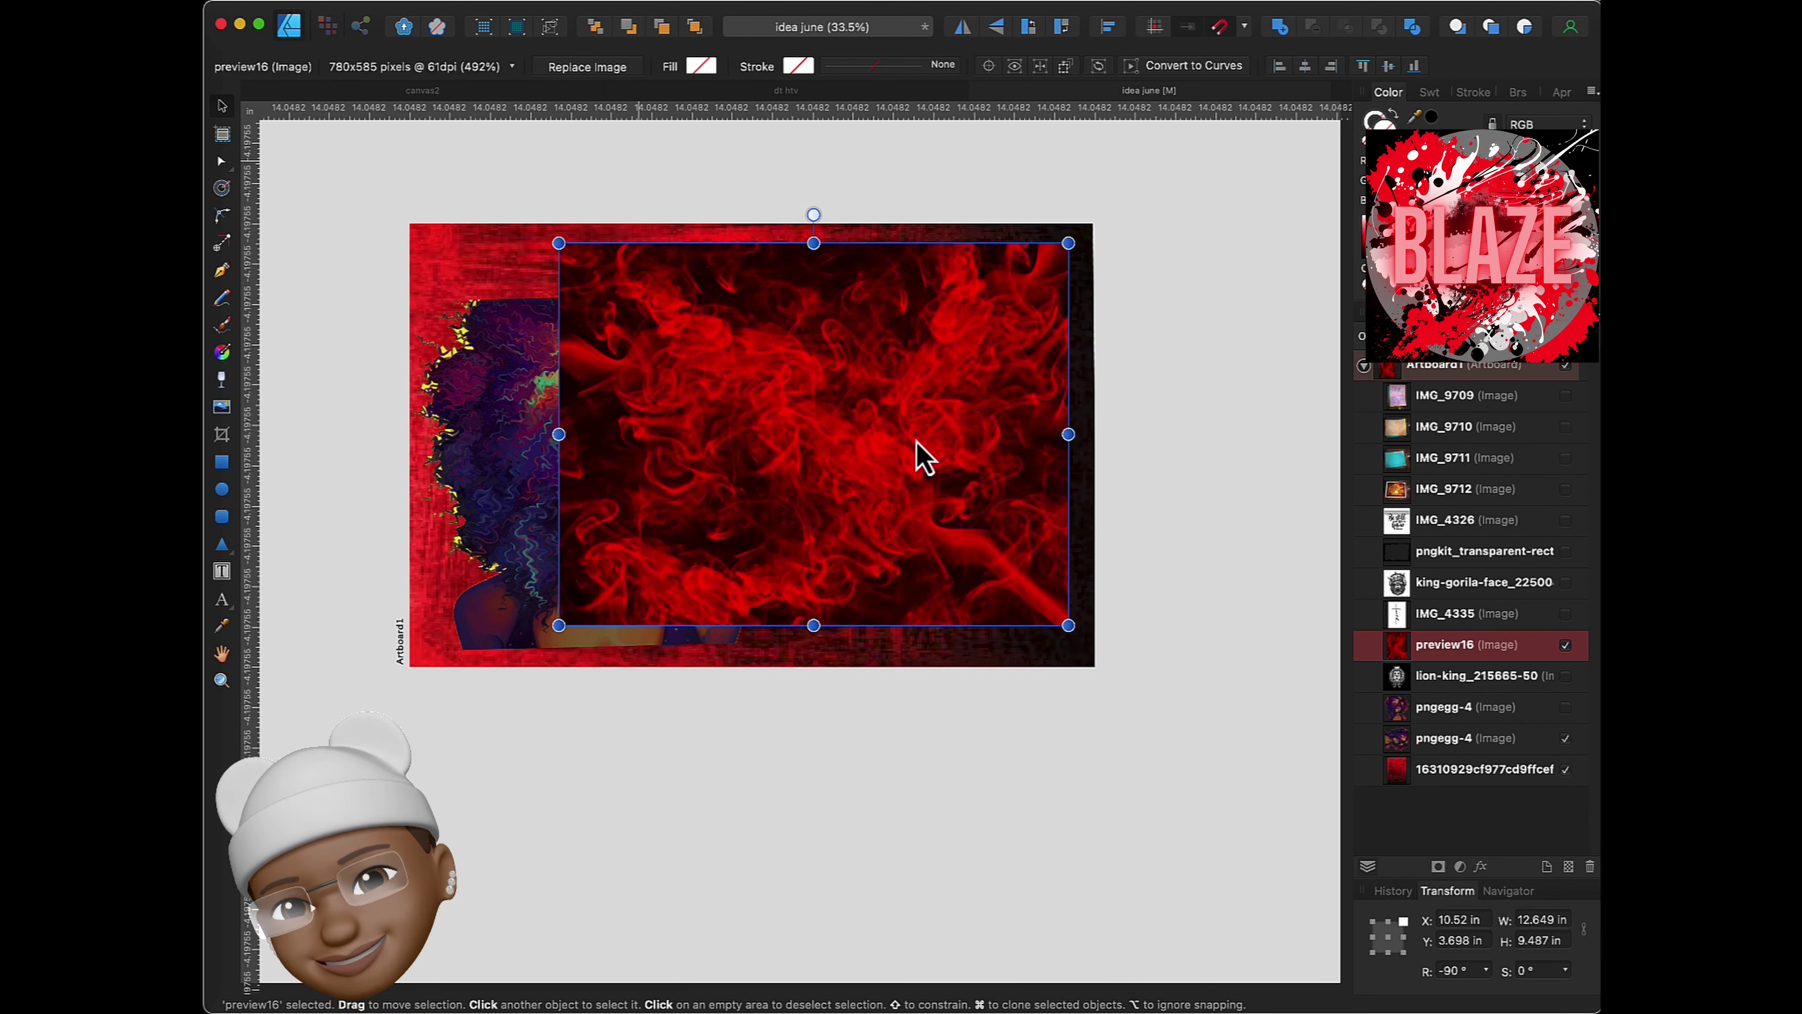
{"action": "mouse_move", "coordinate": [920, 458]}
{"action": "left_mouse_down"}
{"action": "mouse_move", "coordinate": [816, 485]}
{"action": "mouse_move", "coordinate": [816, 451]}
{"action": "left_mouse_up"}
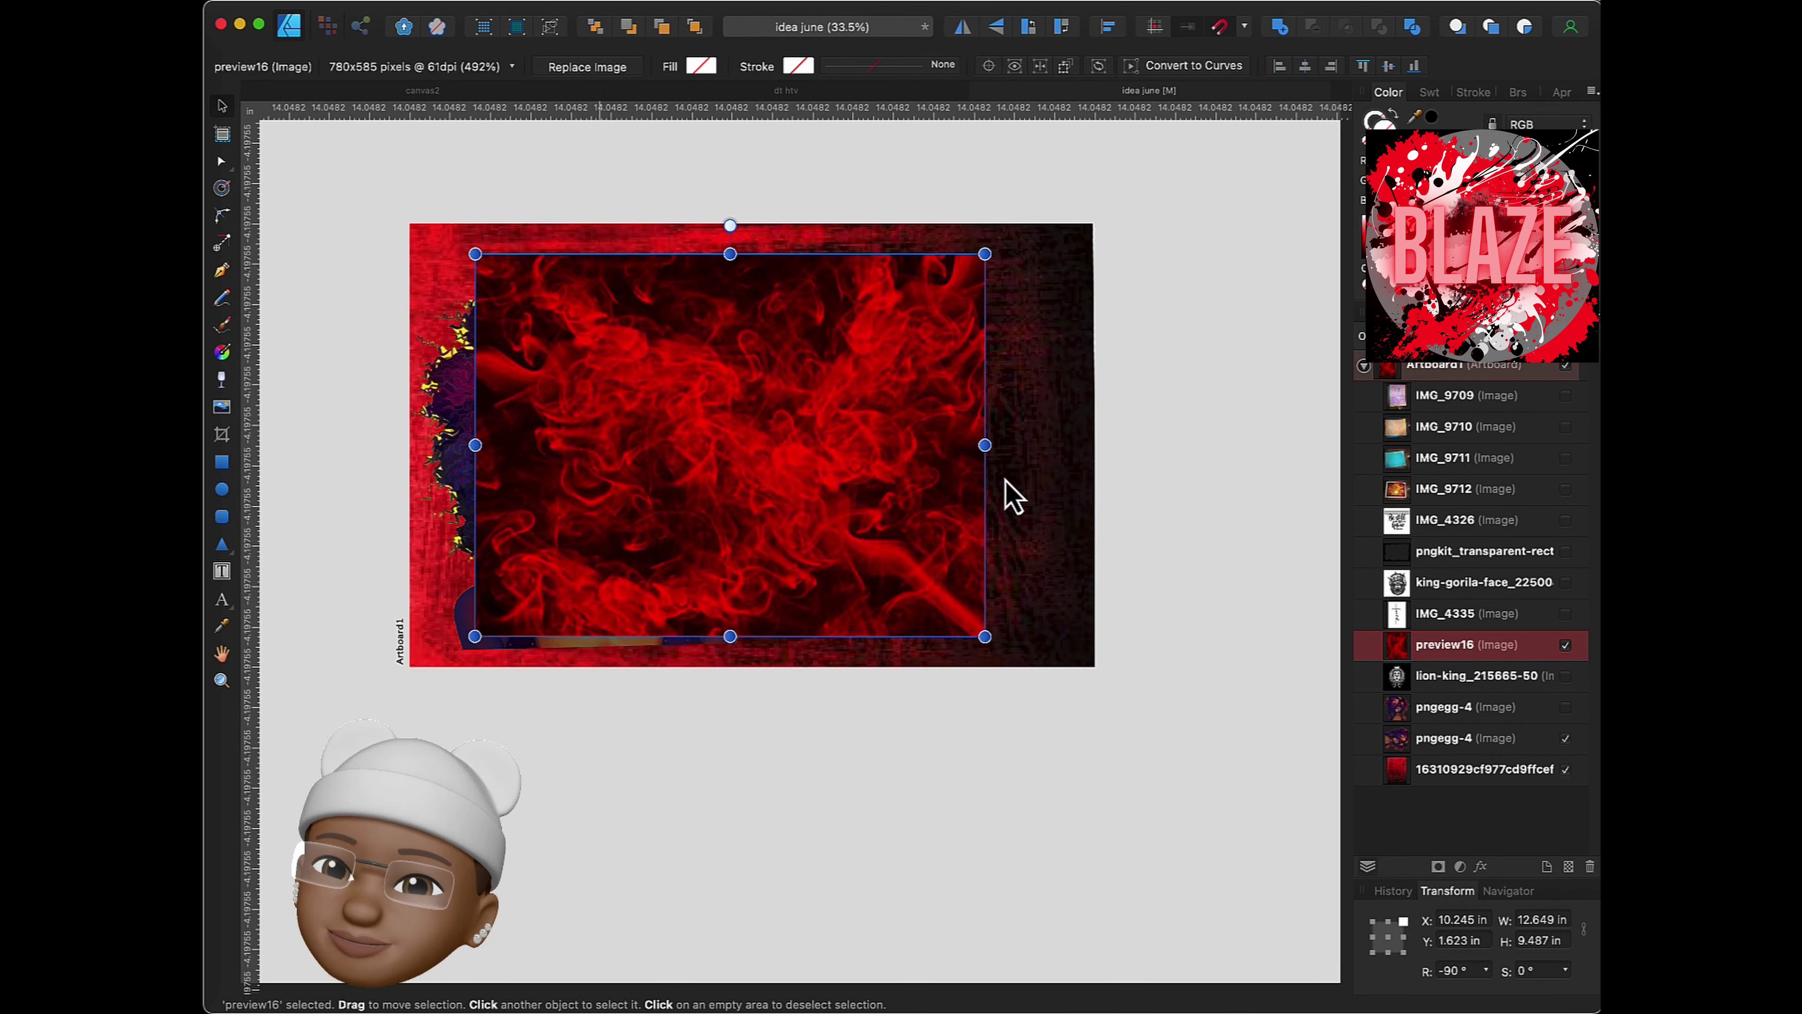
- Reorder the smoke and girl layers, raising the girl image above the red texture
{"action": "left_click_drag", "start_coordinate": [1419, 660], "coordinate": [1419, 703]}
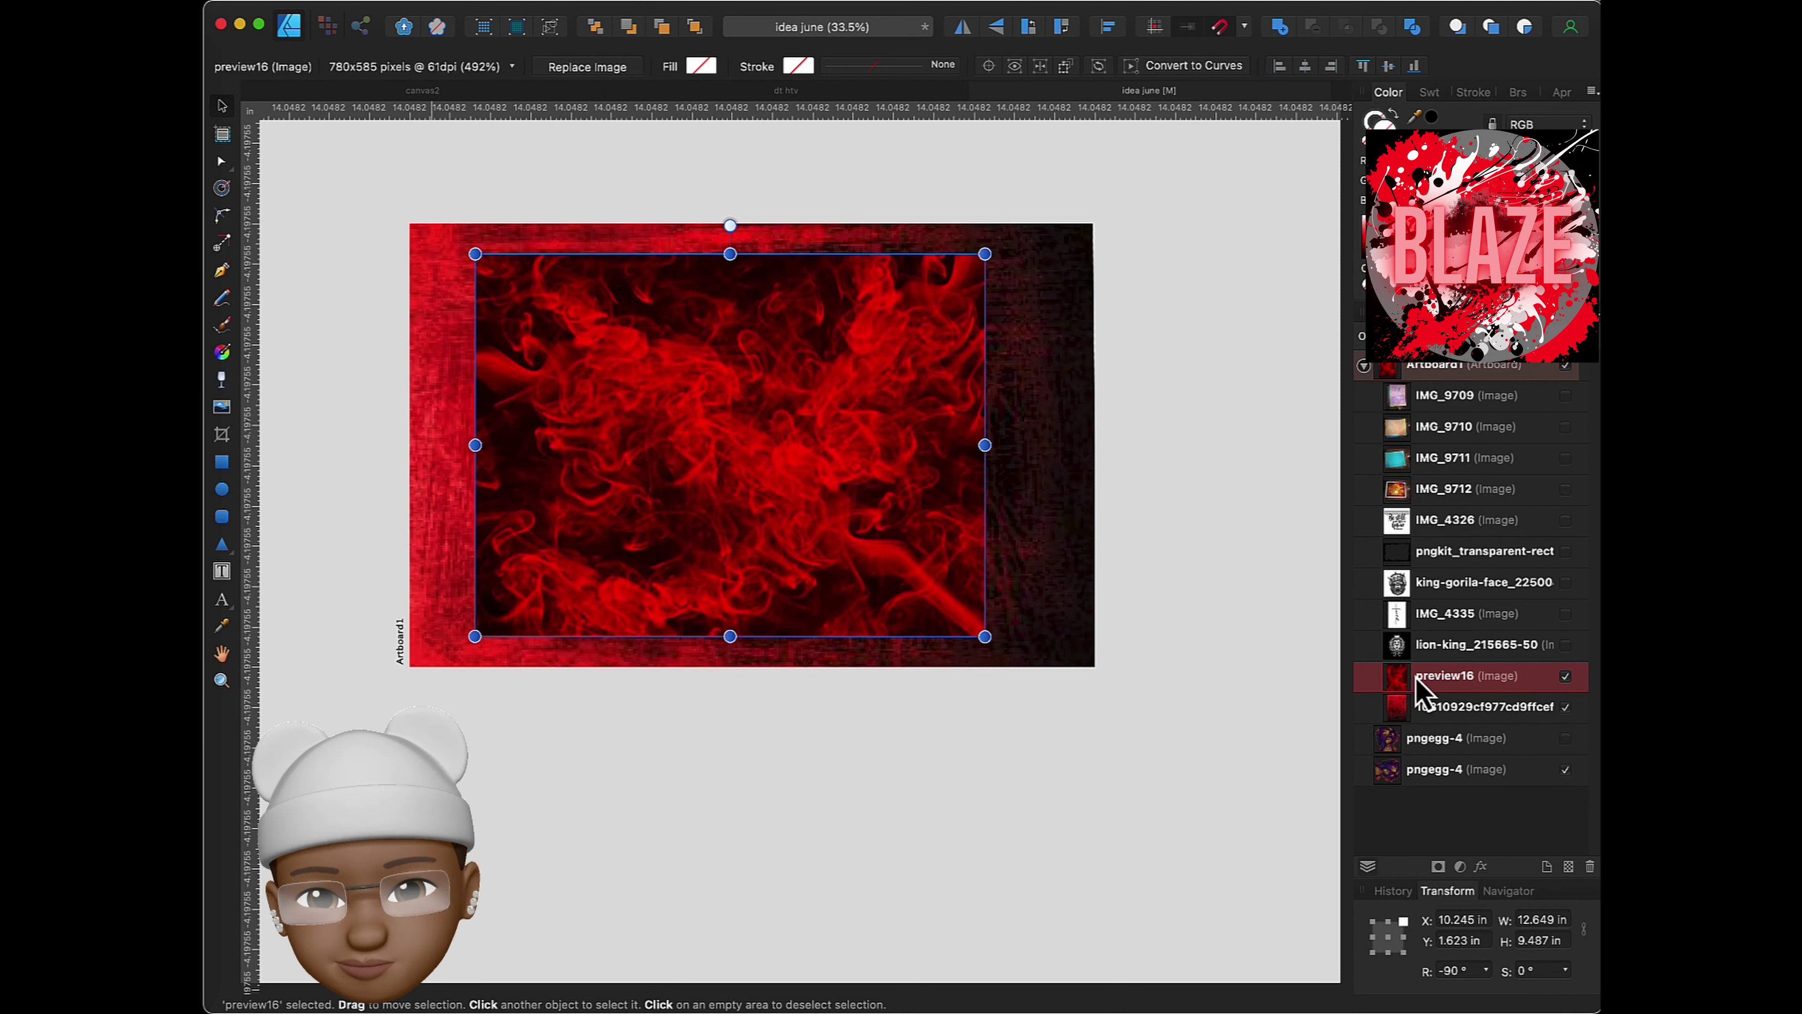
{"action": "left_click_drag", "start_coordinate": [730, 225], "coordinate": [733, 223]}
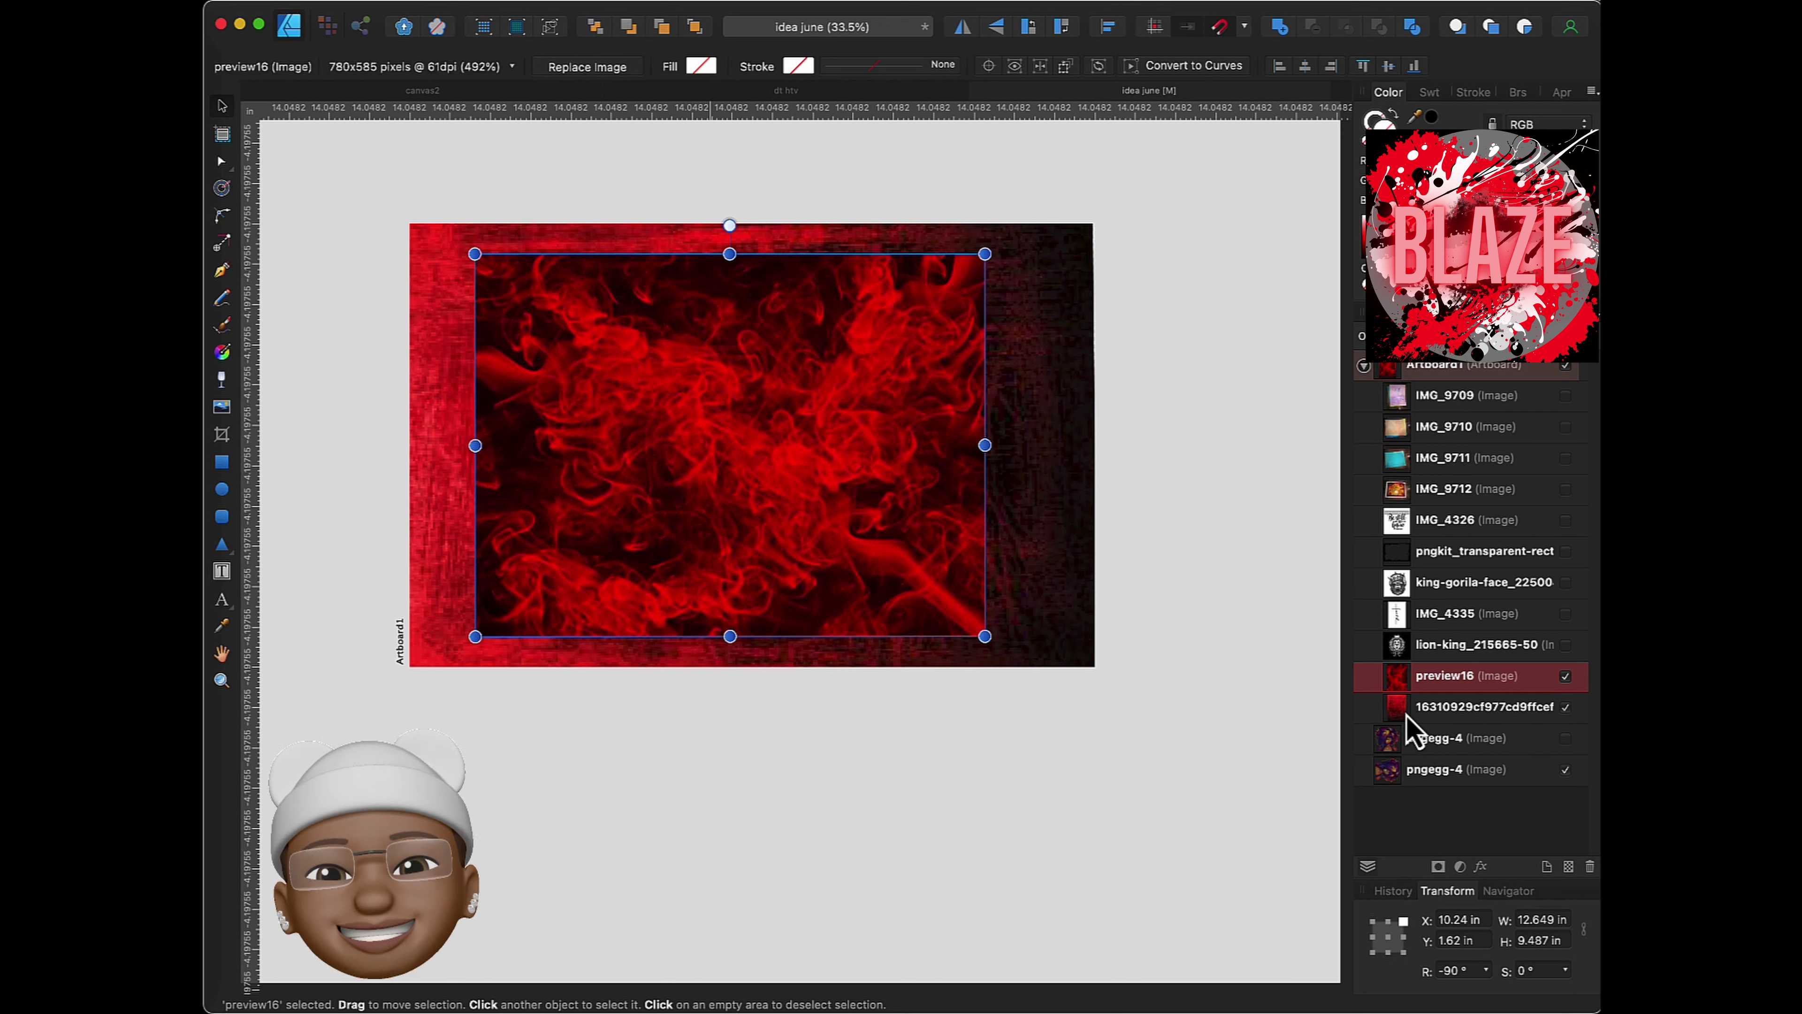
{"action": "mouse_move", "coordinate": [1396, 682]}
{"action": "left_mouse_down"}
{"action": "mouse_move", "coordinate": [1373, 693]}
{"action": "mouse_move", "coordinate": [1394, 465]}
{"action": "mouse_move", "coordinate": [1390, 746]}
{"action": "left_mouse_up"}
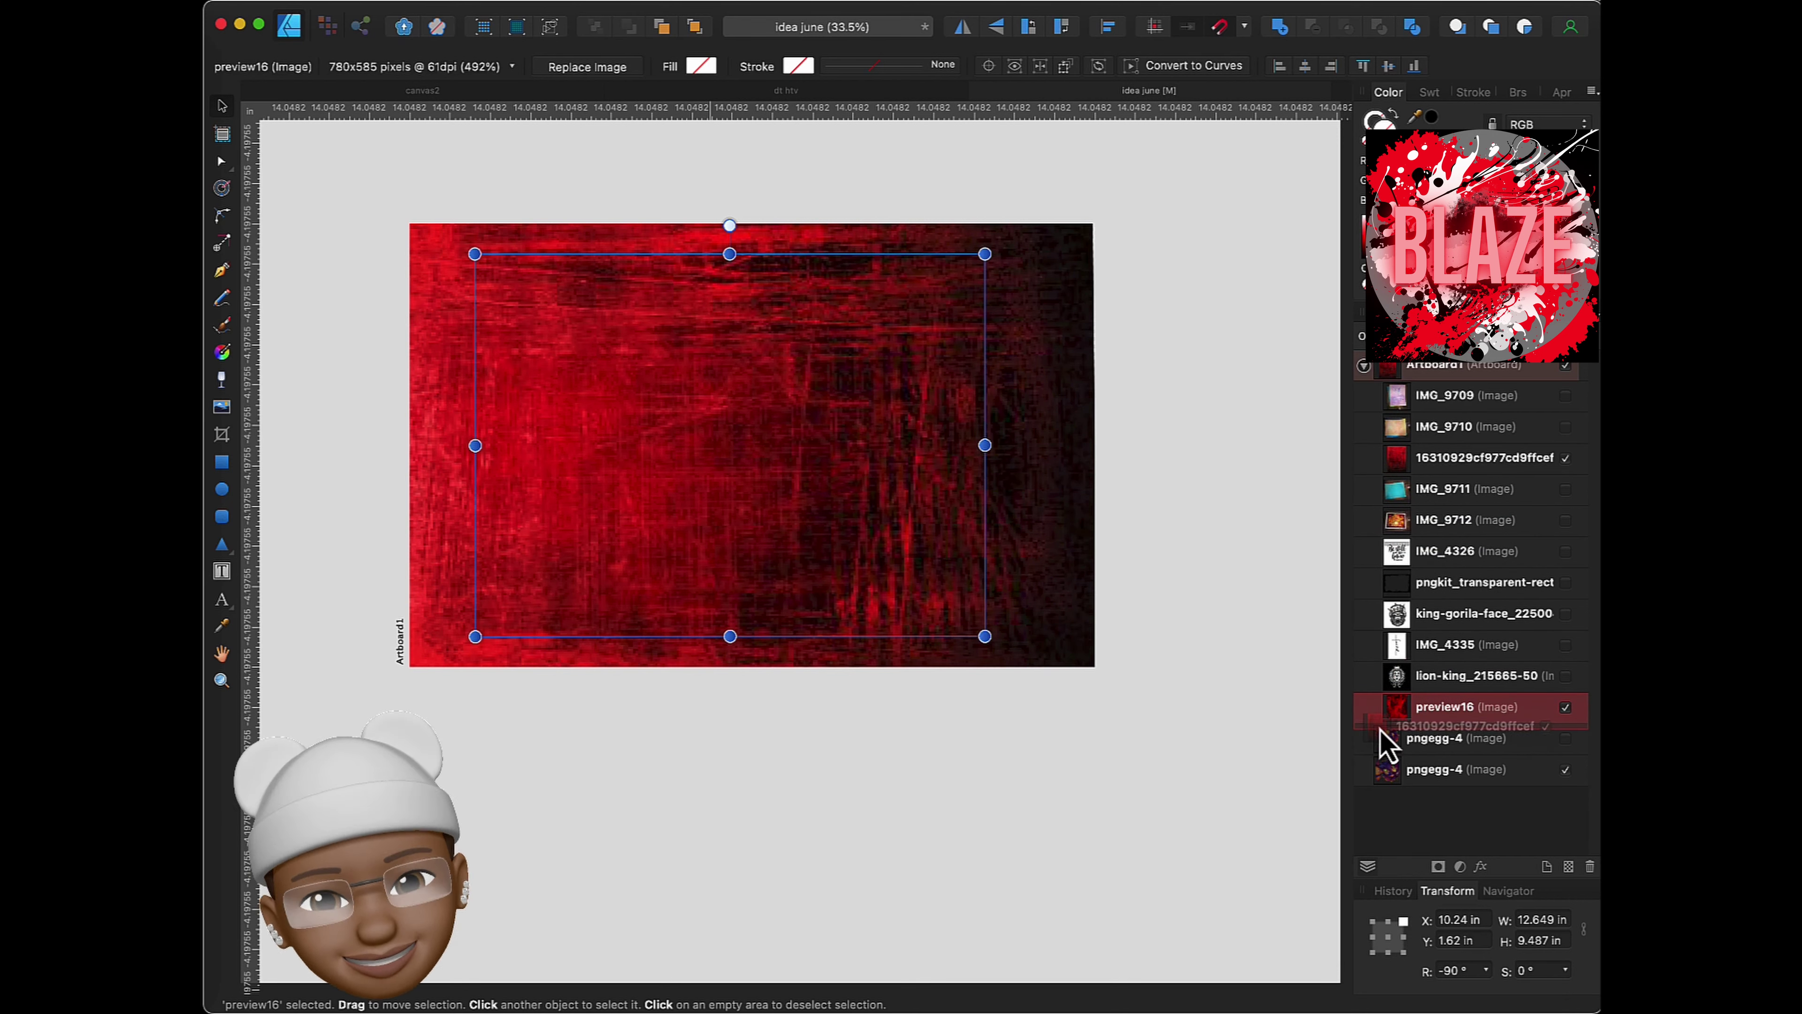
{"action": "left_click", "coordinate": [1389, 742]}
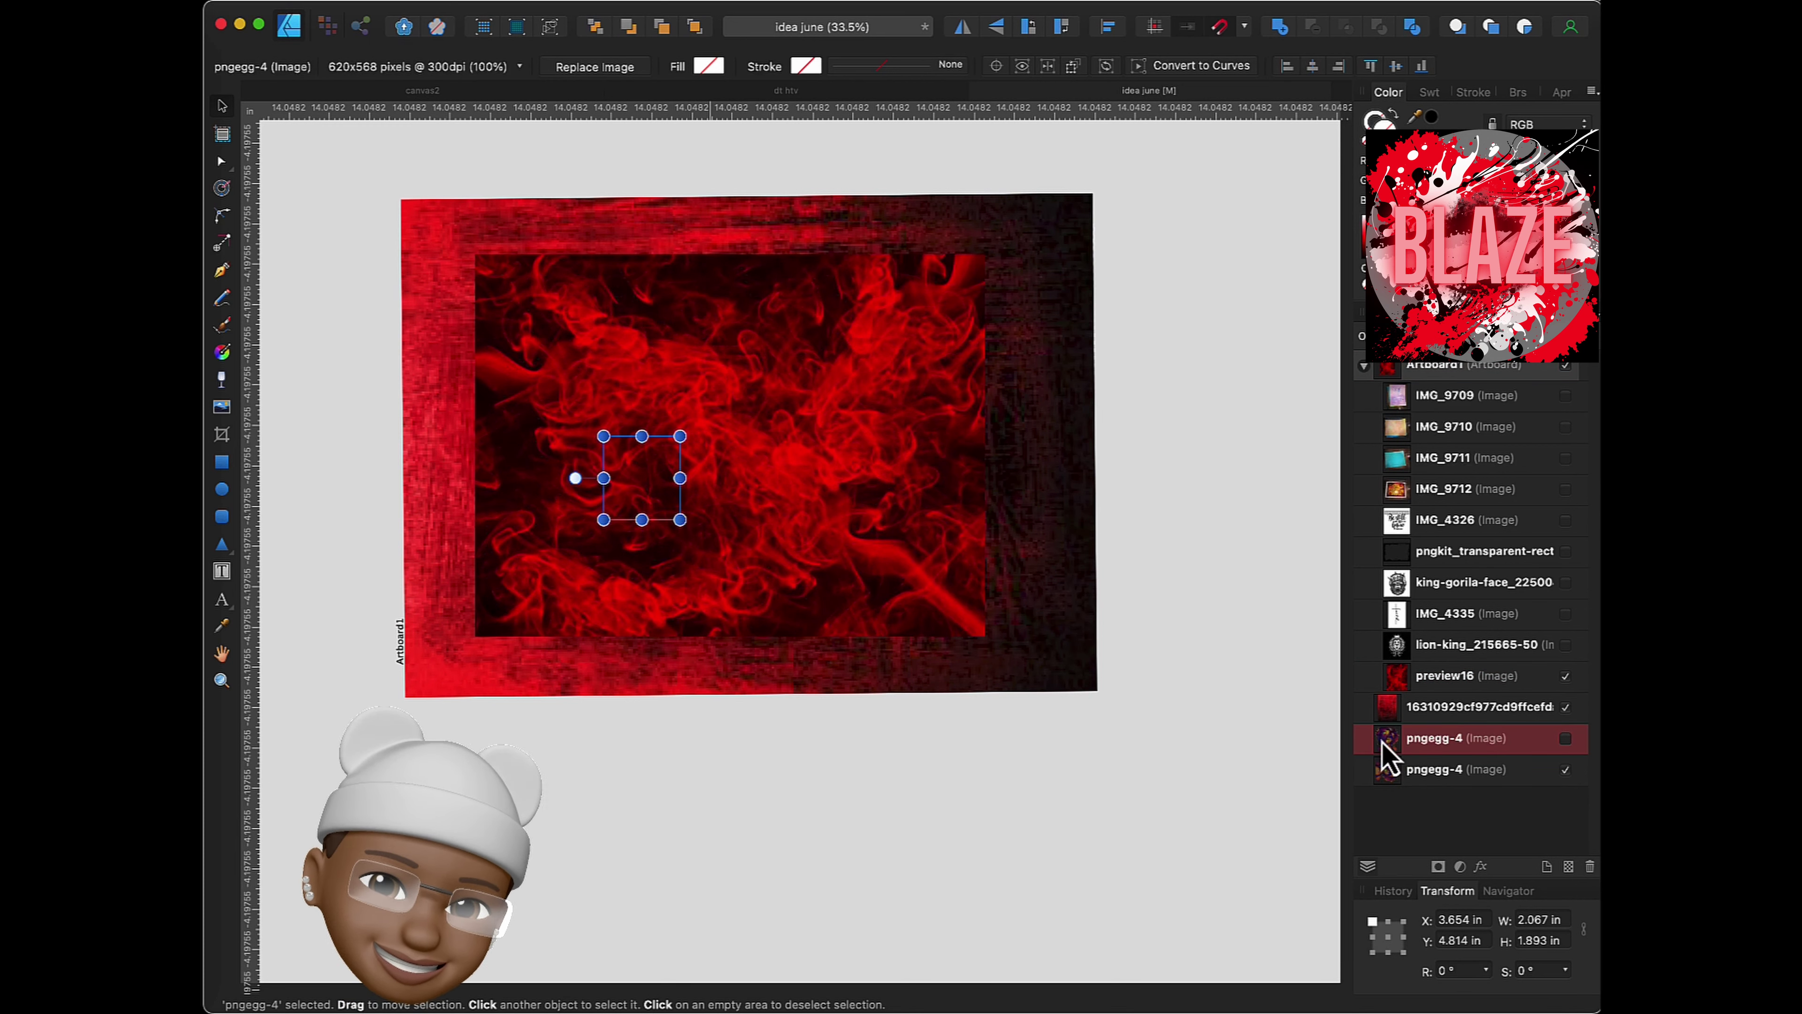
{"action": "left_click", "coordinate": [1564, 739]}
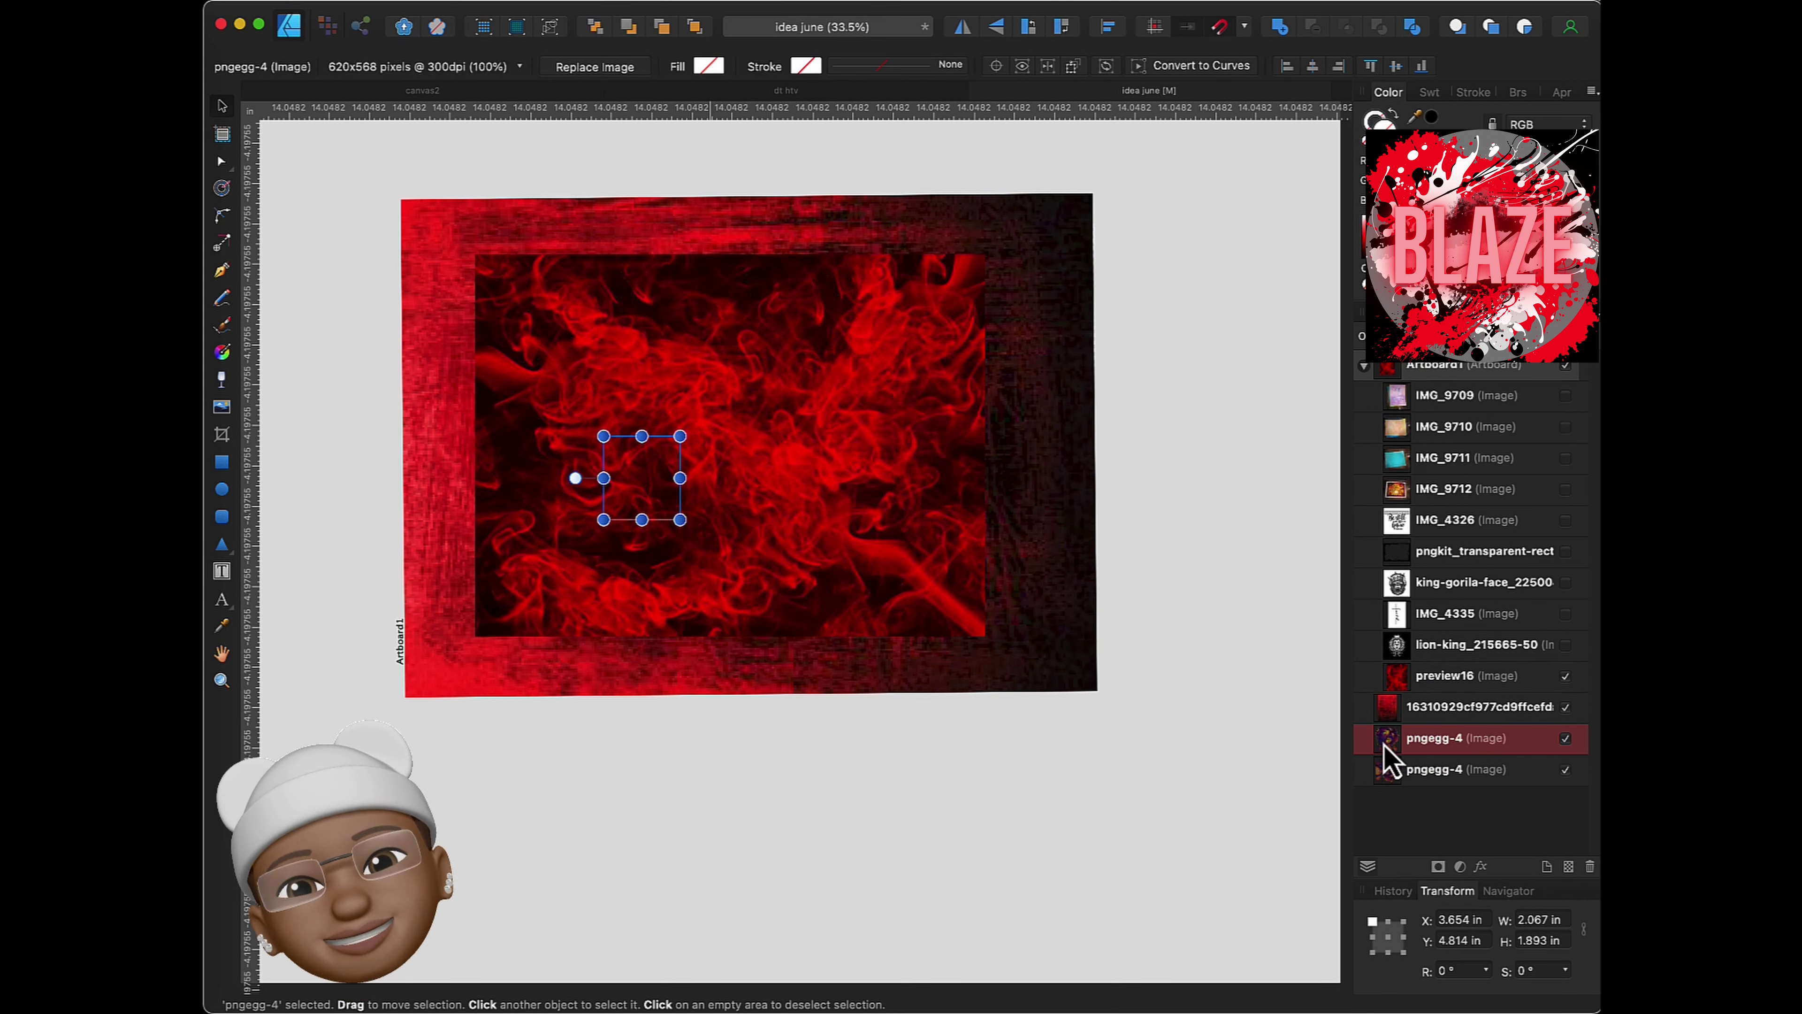
{"action": "left_click_drag", "start_coordinate": [1388, 745], "coordinate": [1388, 735]}
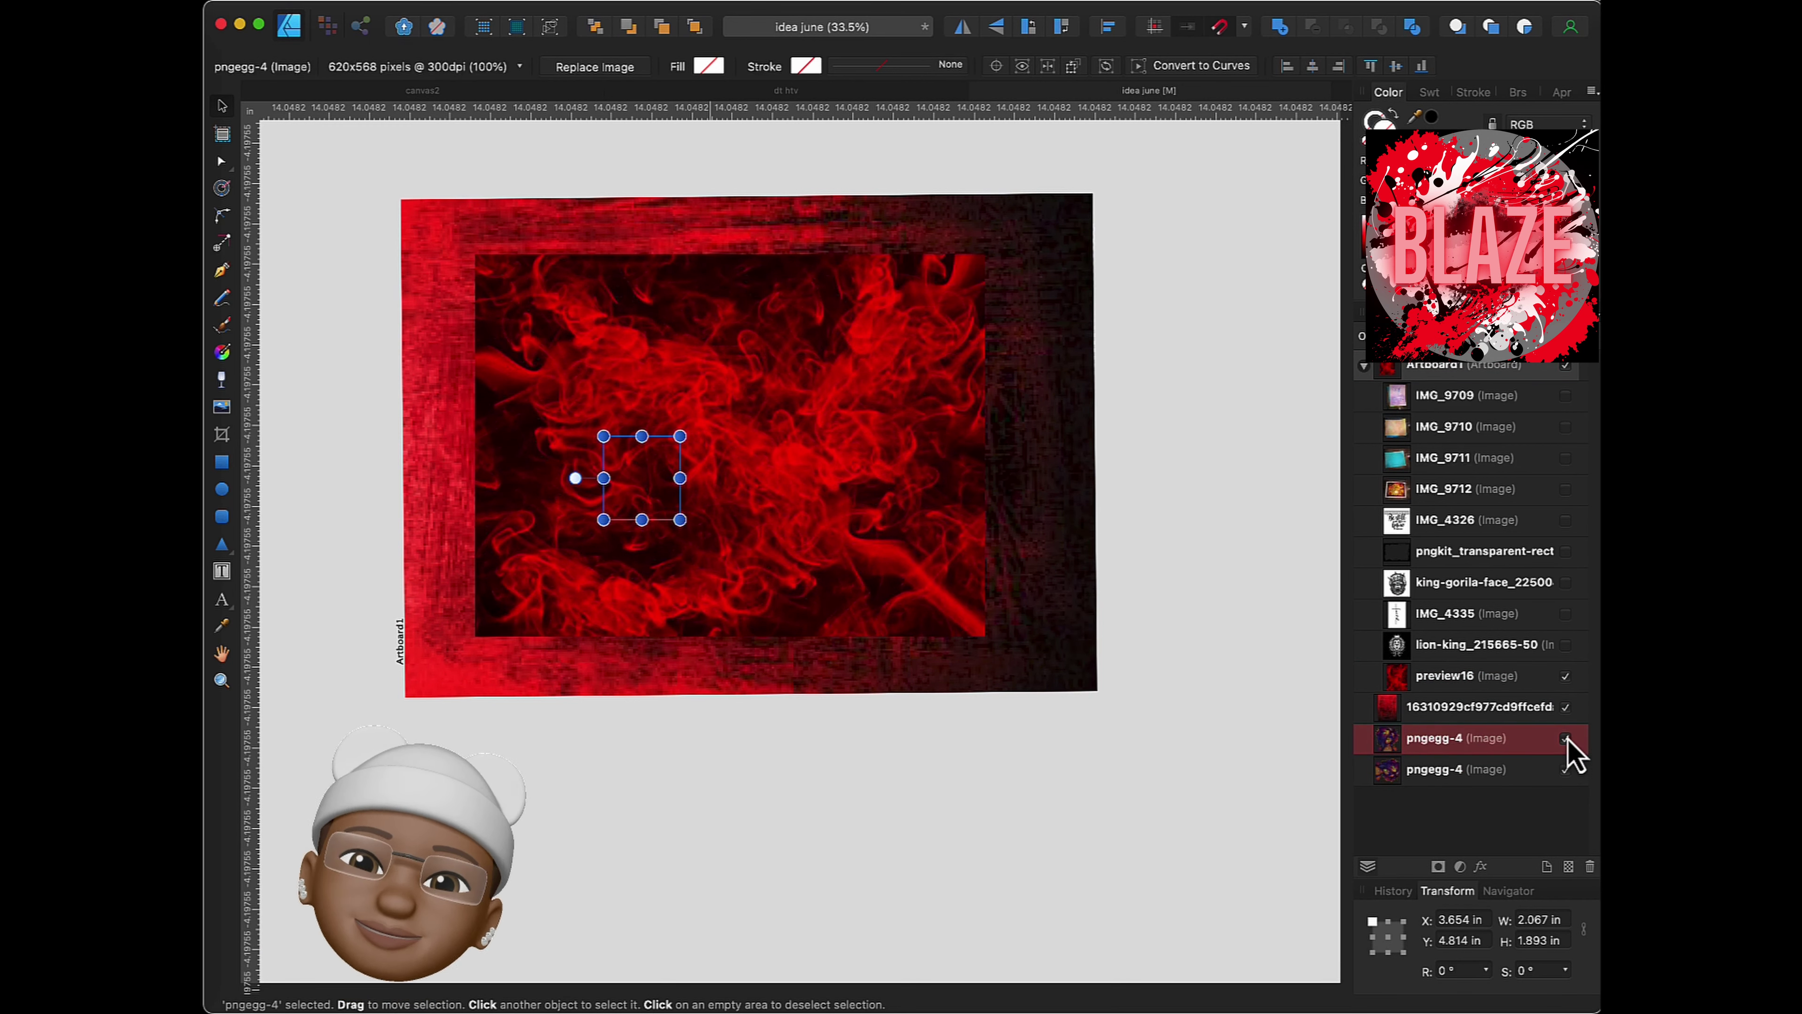
{"action": "left_click", "coordinate": [1422, 773]}
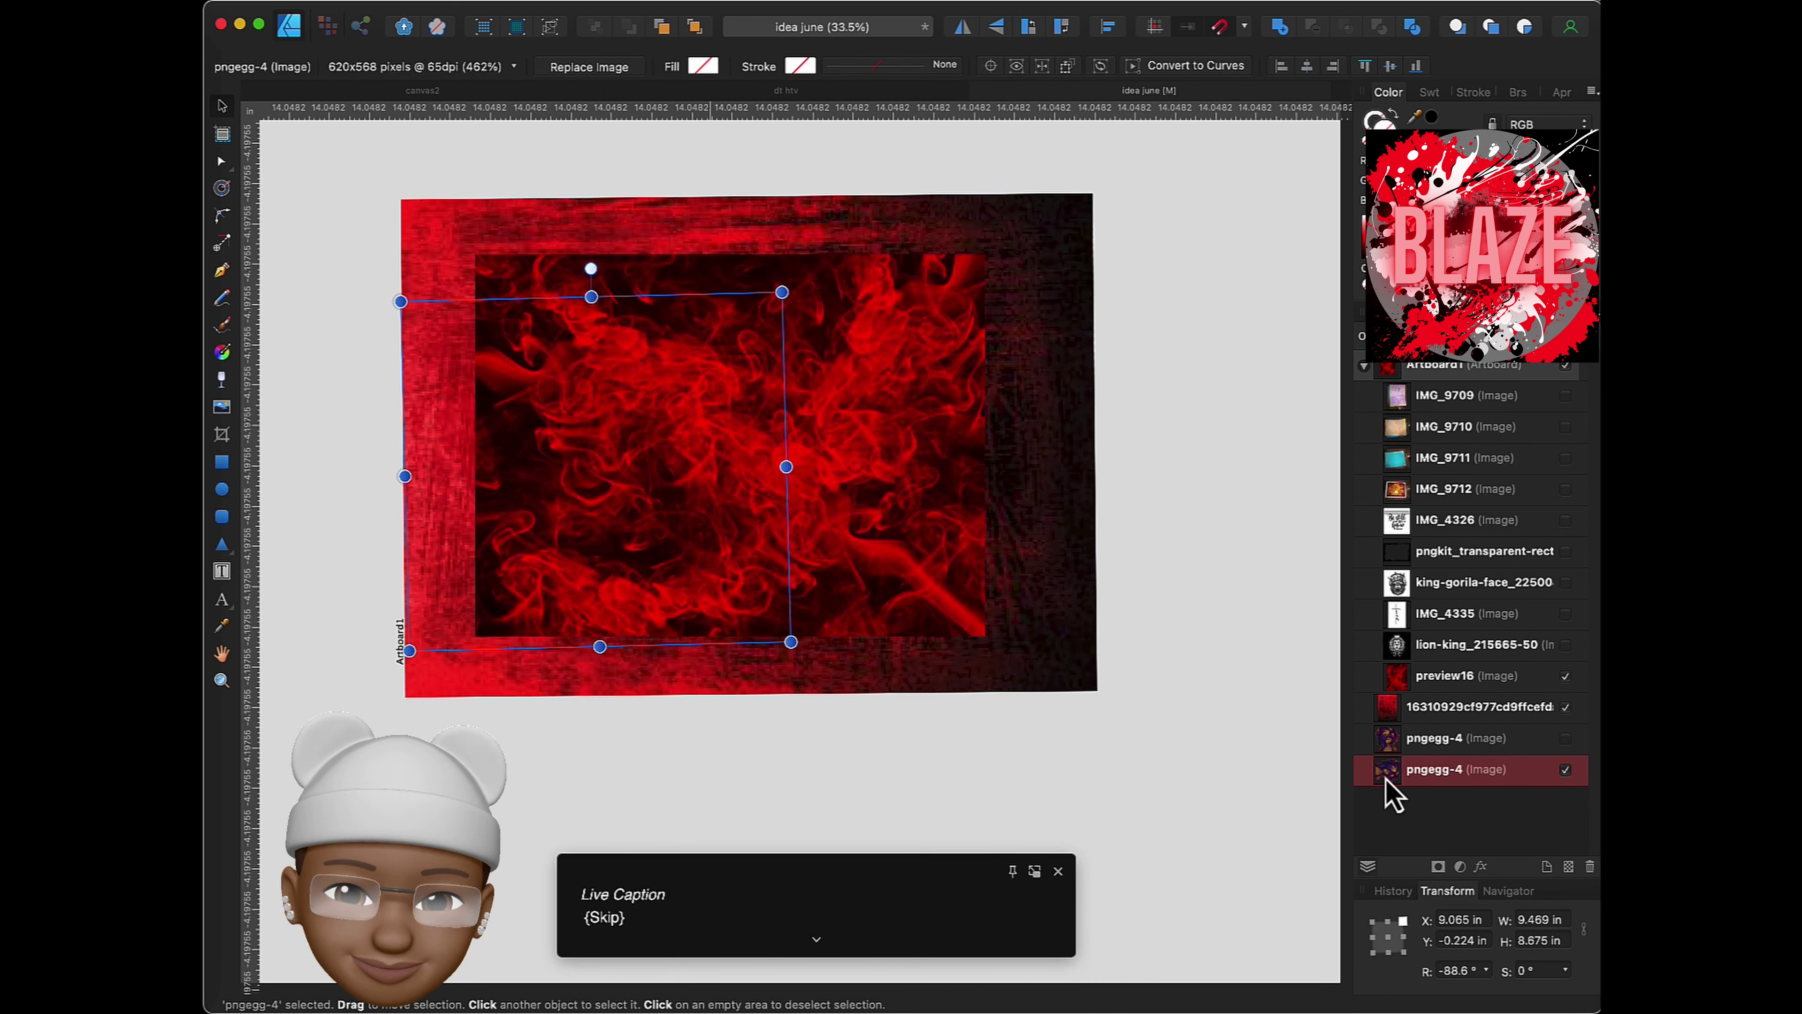
{"action": "key", "text": "super+bracketright"}
{"action": "key", "text": "super+bracketright"}
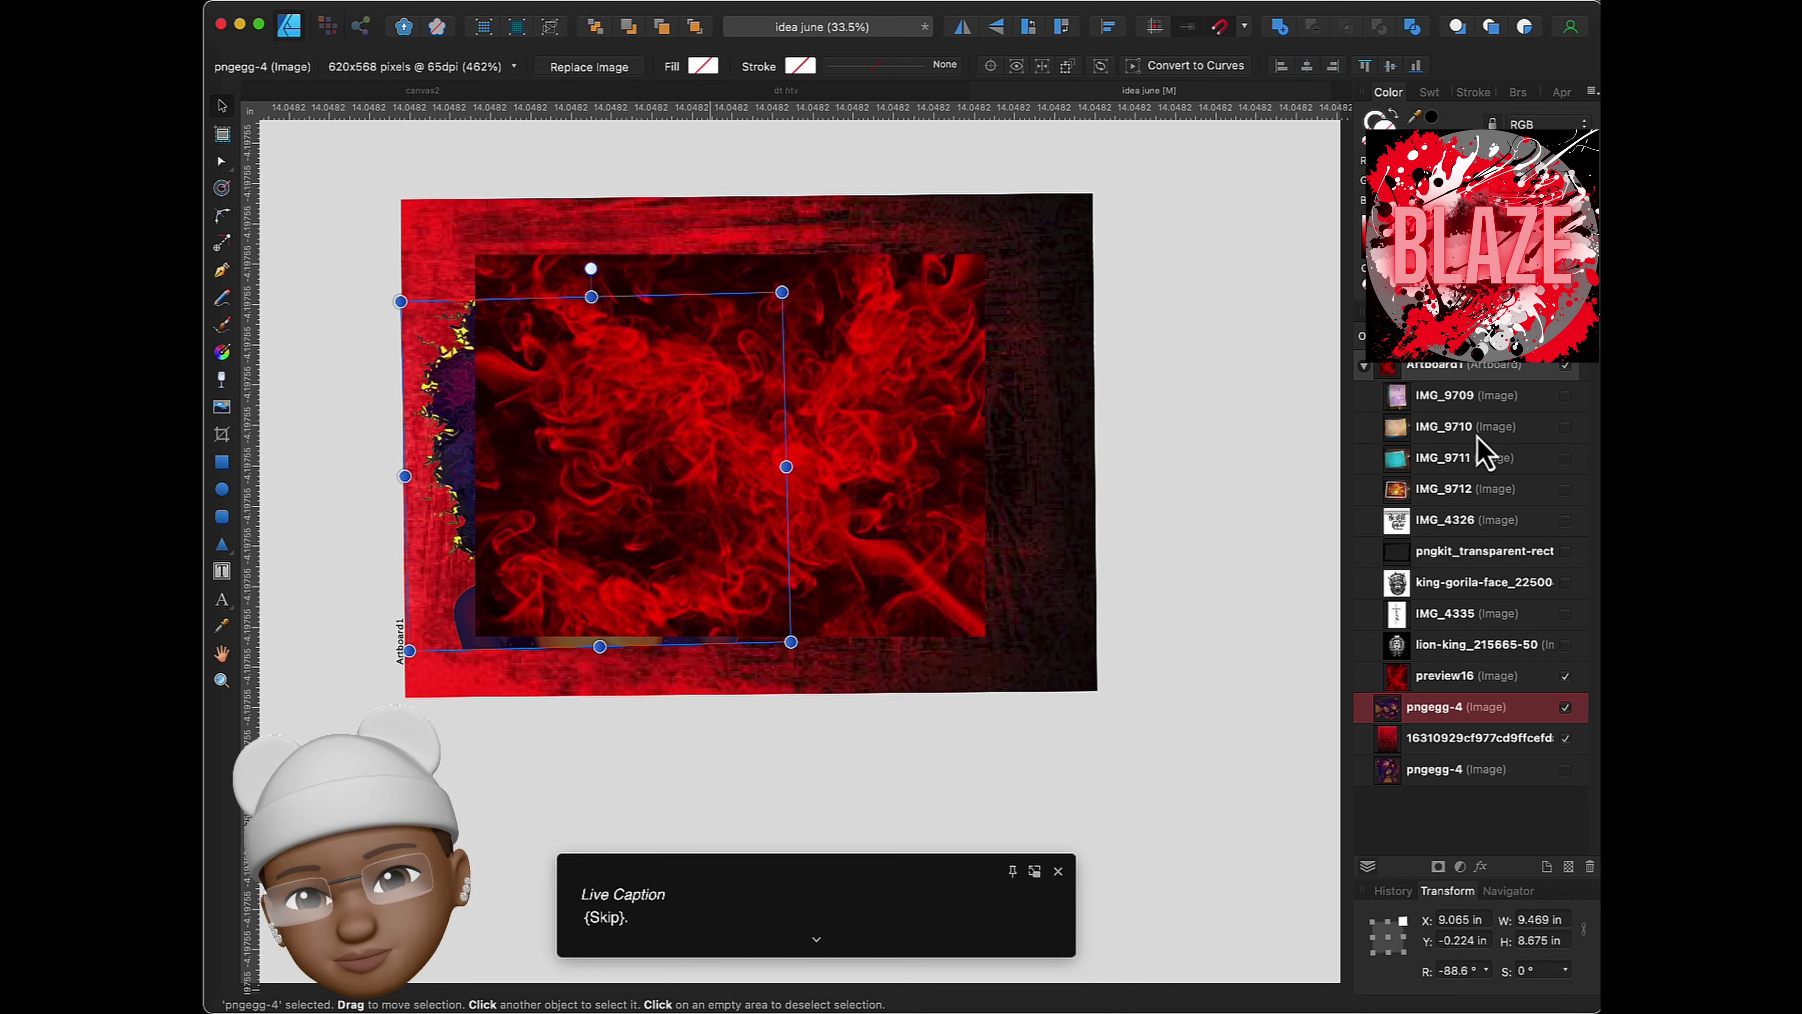
{"action": "left_click", "coordinate": [1454, 678]}
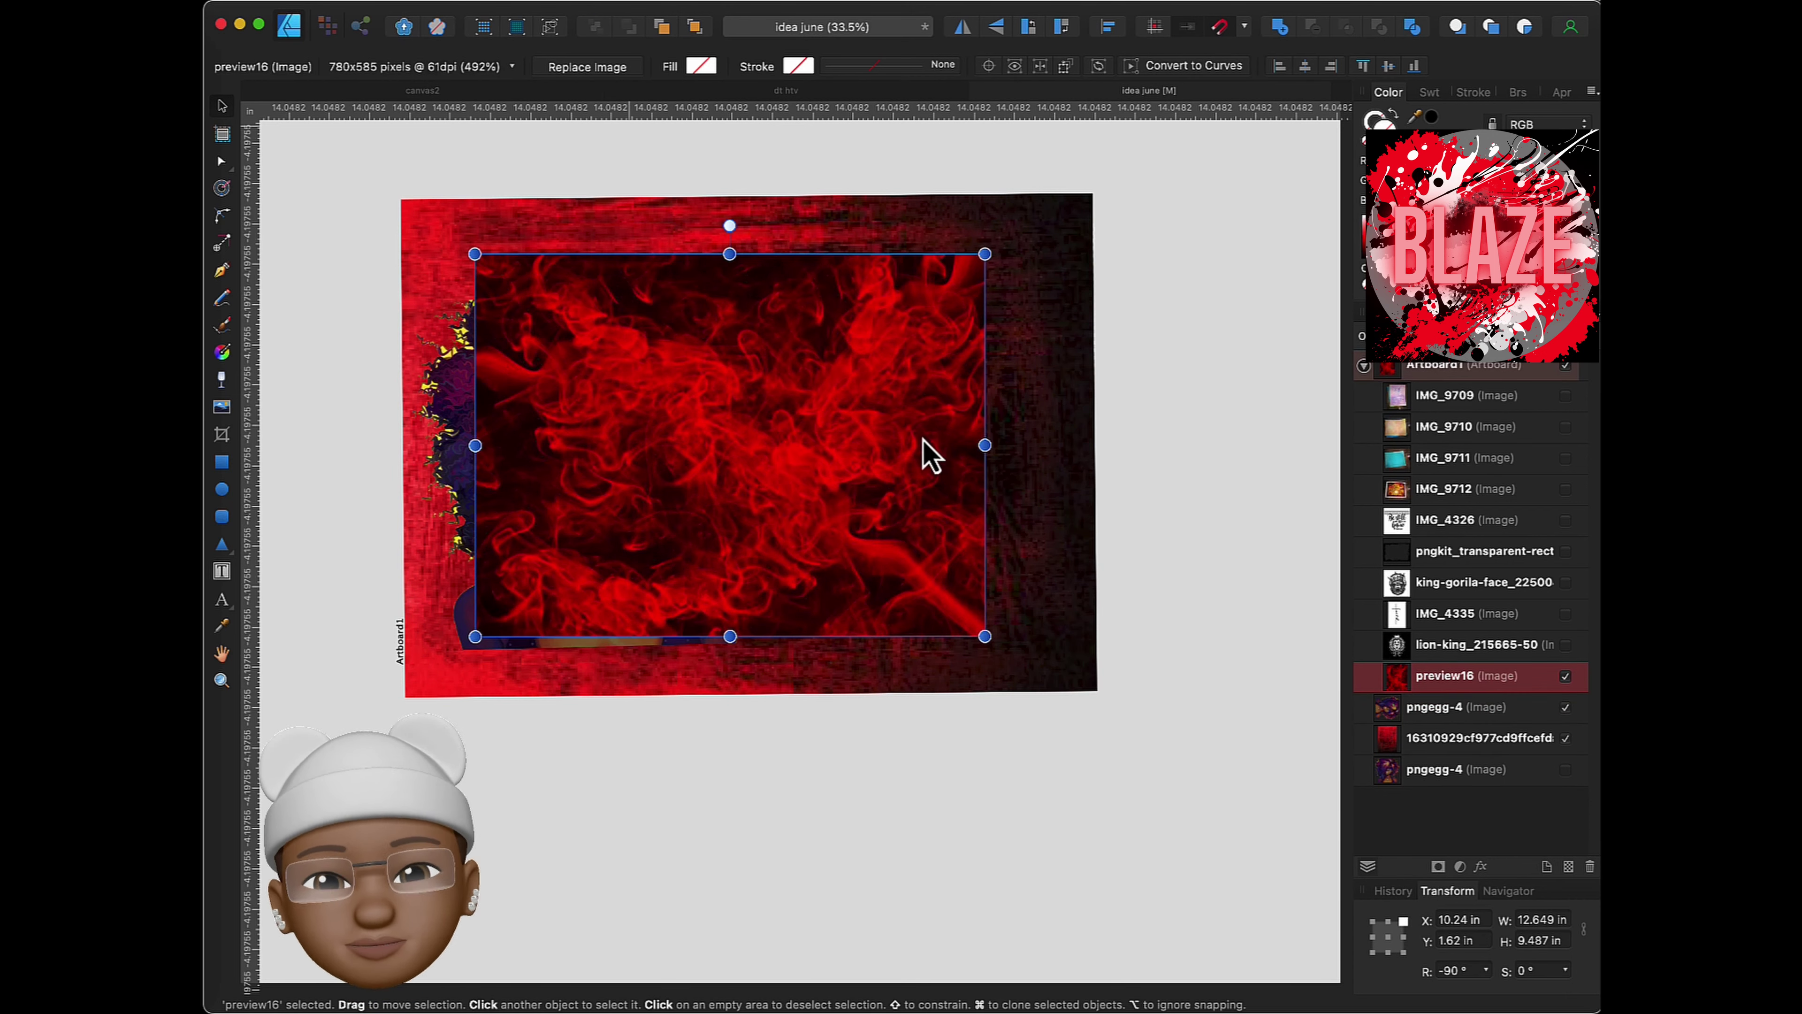
- Nudge the red smoke into place and set its blend mode to Overlay
{"action": "mouse_move", "coordinate": [933, 455]}
{"action": "left_mouse_down"}
{"action": "mouse_move", "coordinate": [833, 465]}
{"action": "mouse_move", "coordinate": [905, 453]}
{"action": "left_mouse_up"}
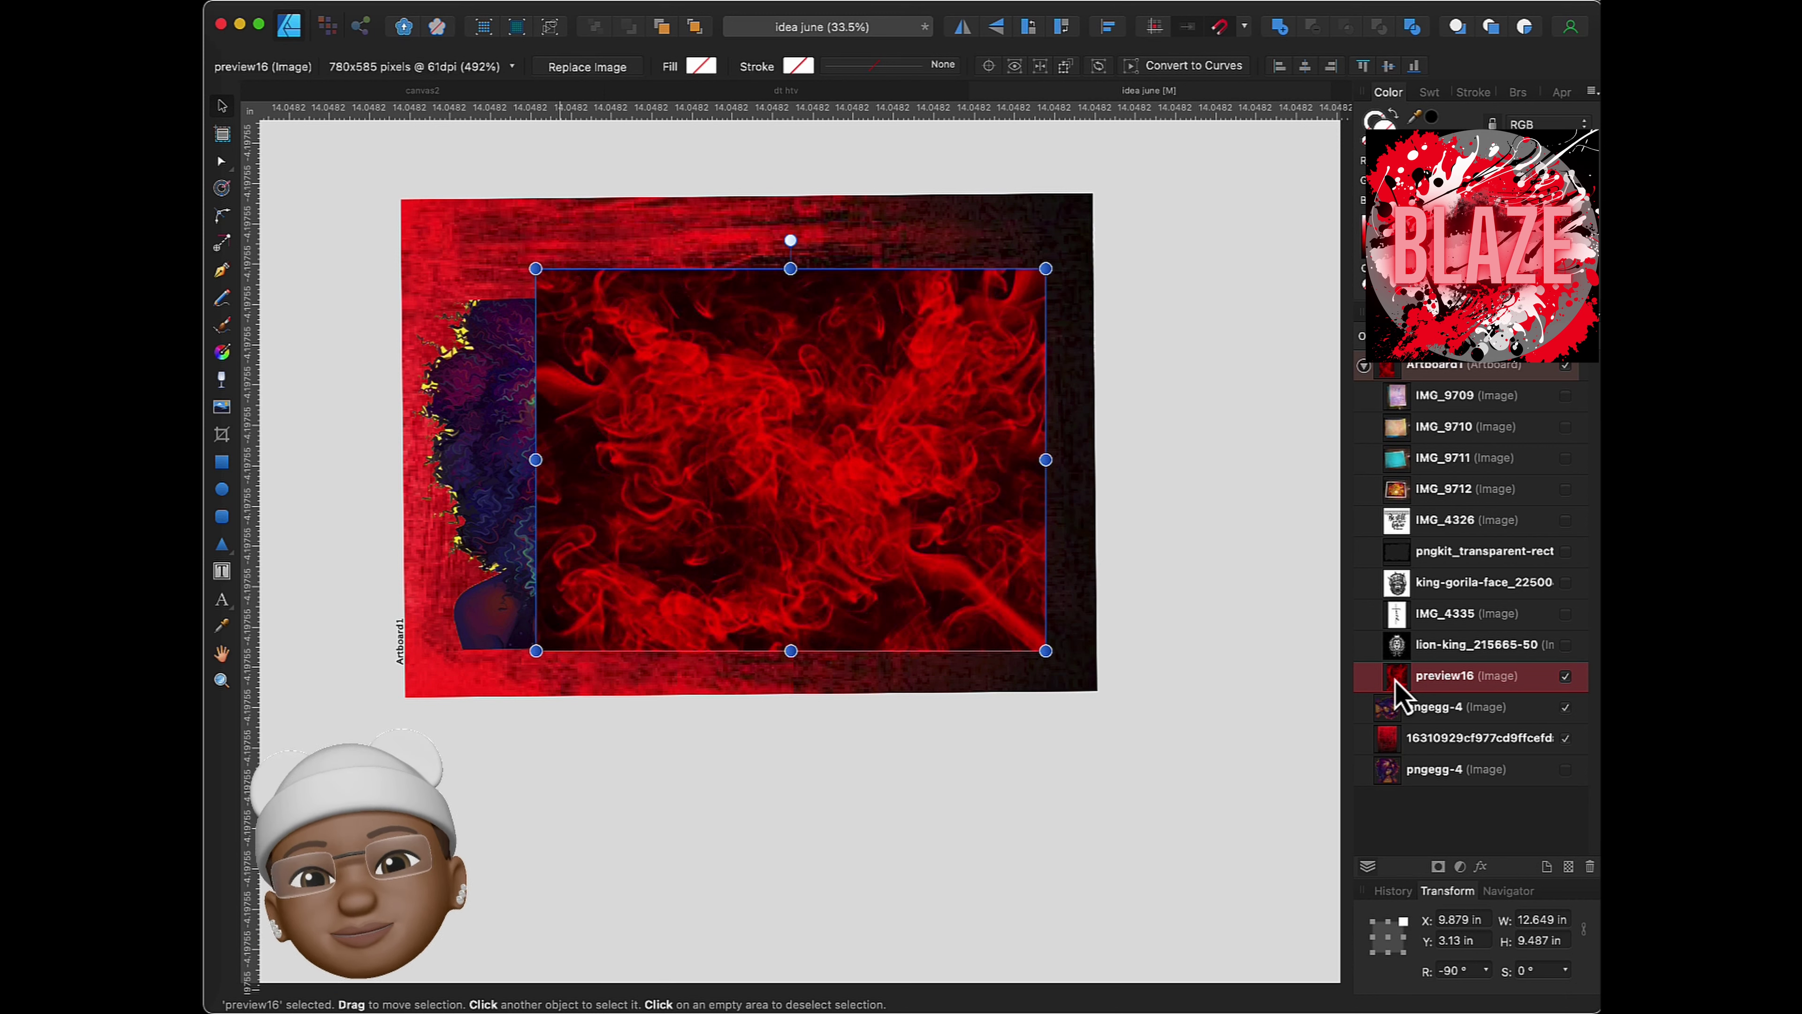
{"action": "left_click", "coordinate": [1394, 710]}
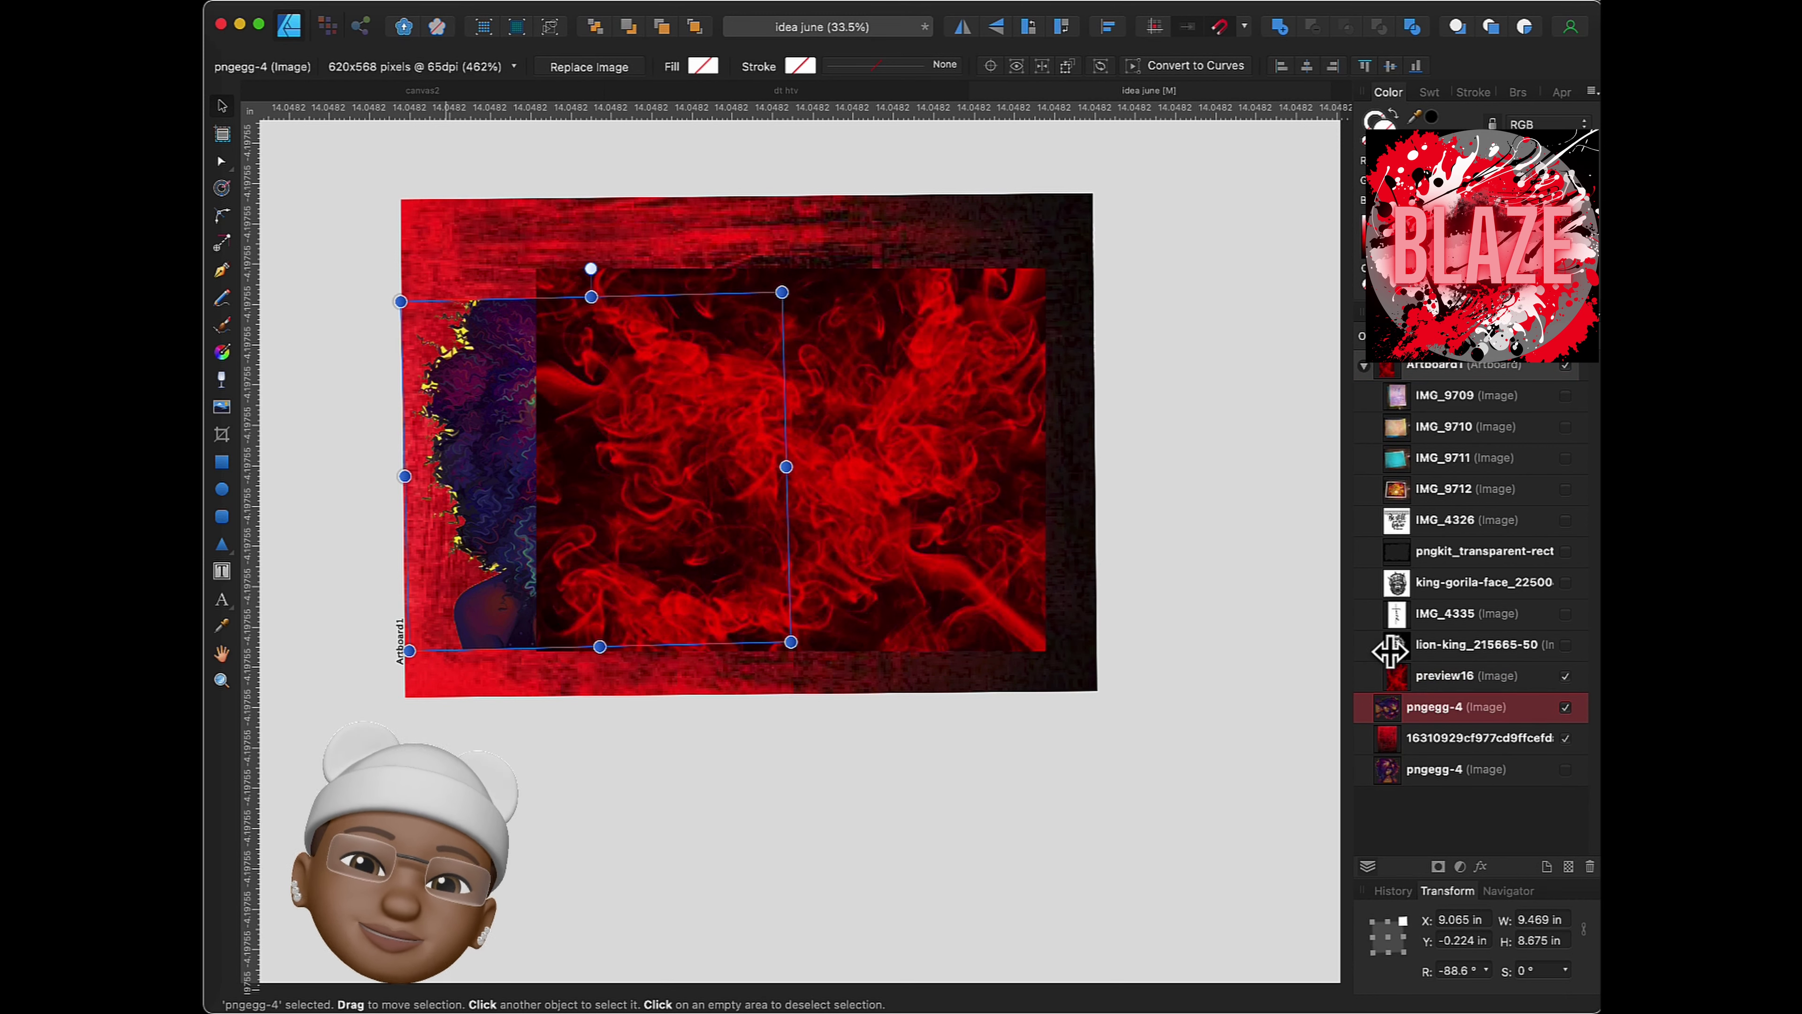
{"action": "left_click", "coordinate": [634, 32]}
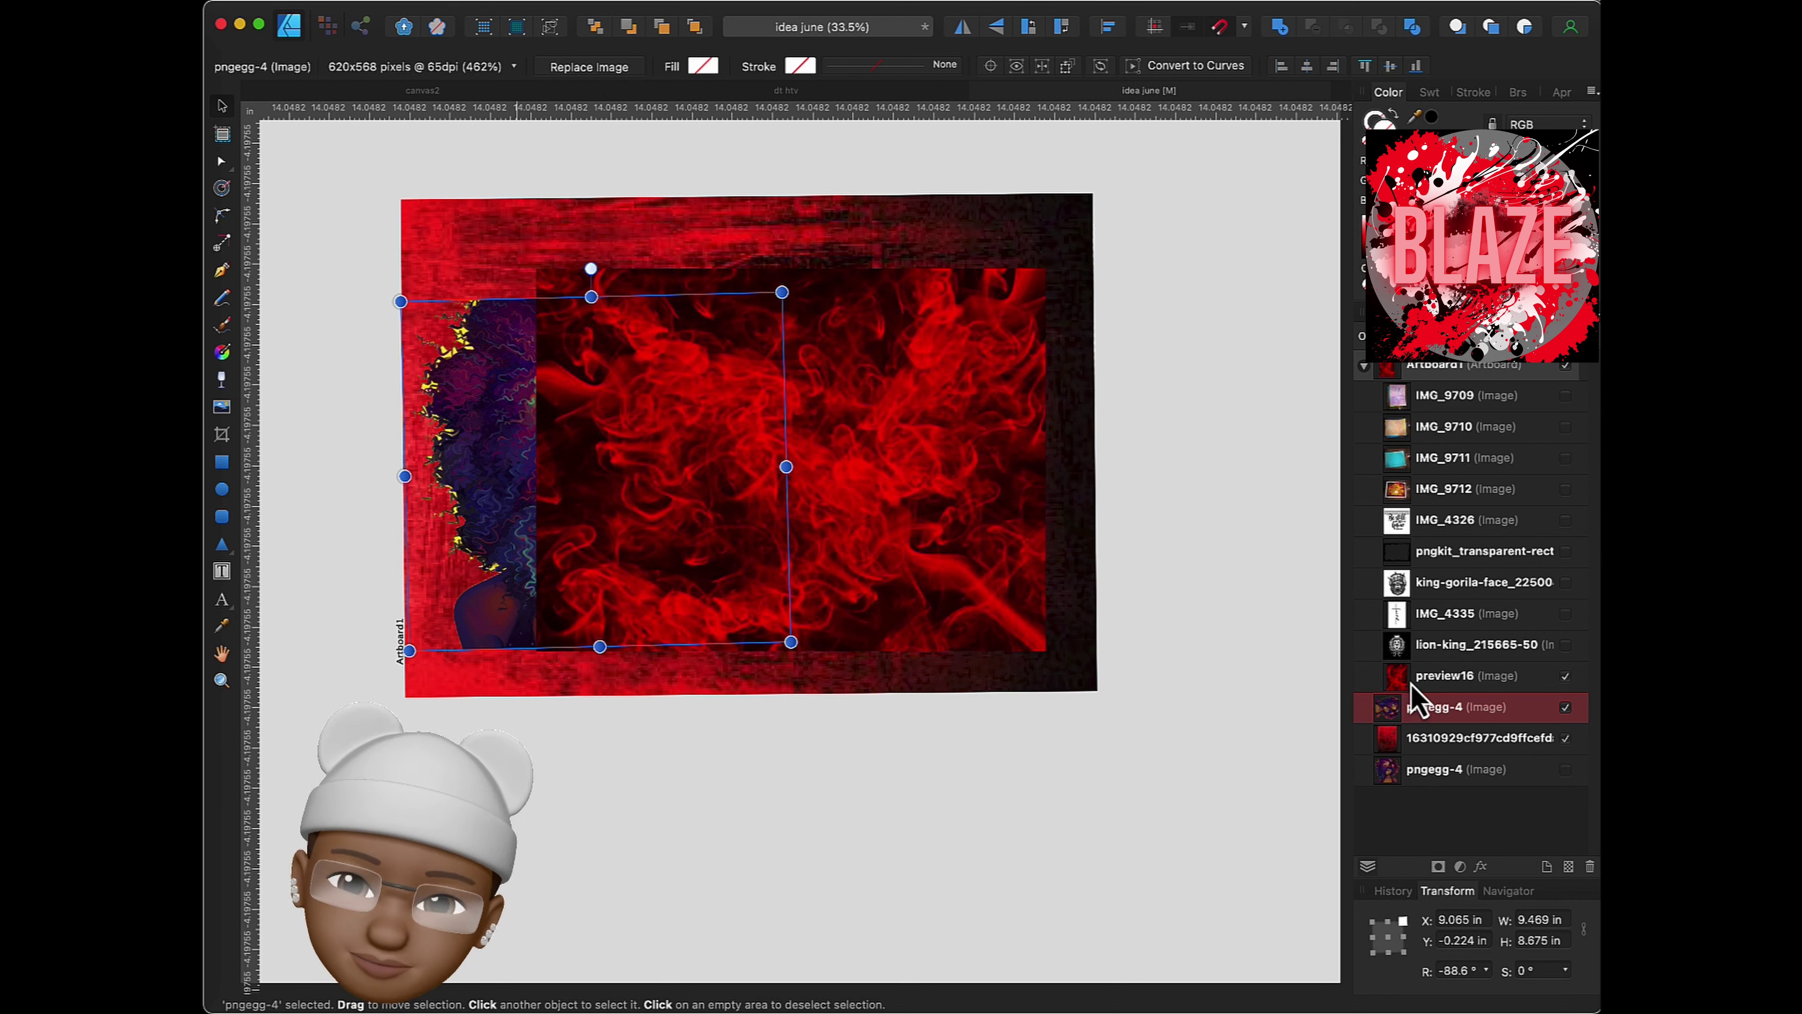
{"action": "left_click_drag", "start_coordinate": [1410, 682], "coordinate": [1419, 712]}
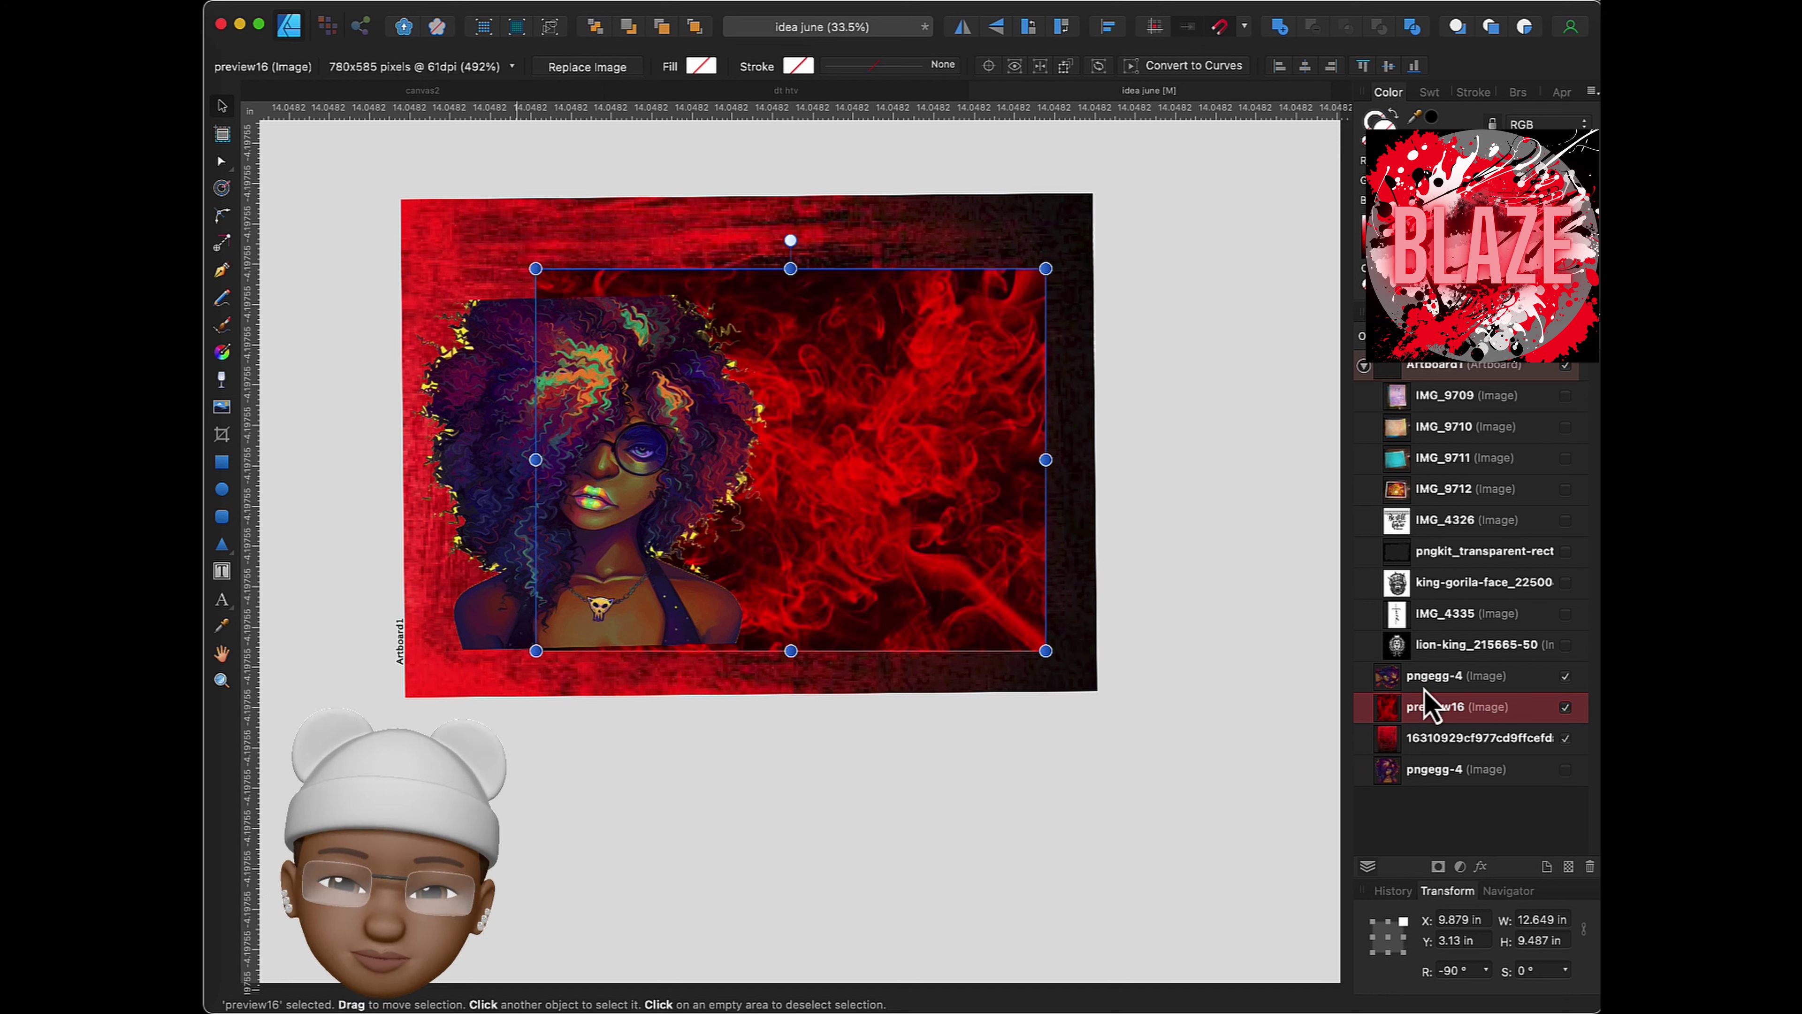
{"action": "left_click", "coordinate": [1477, 363]}
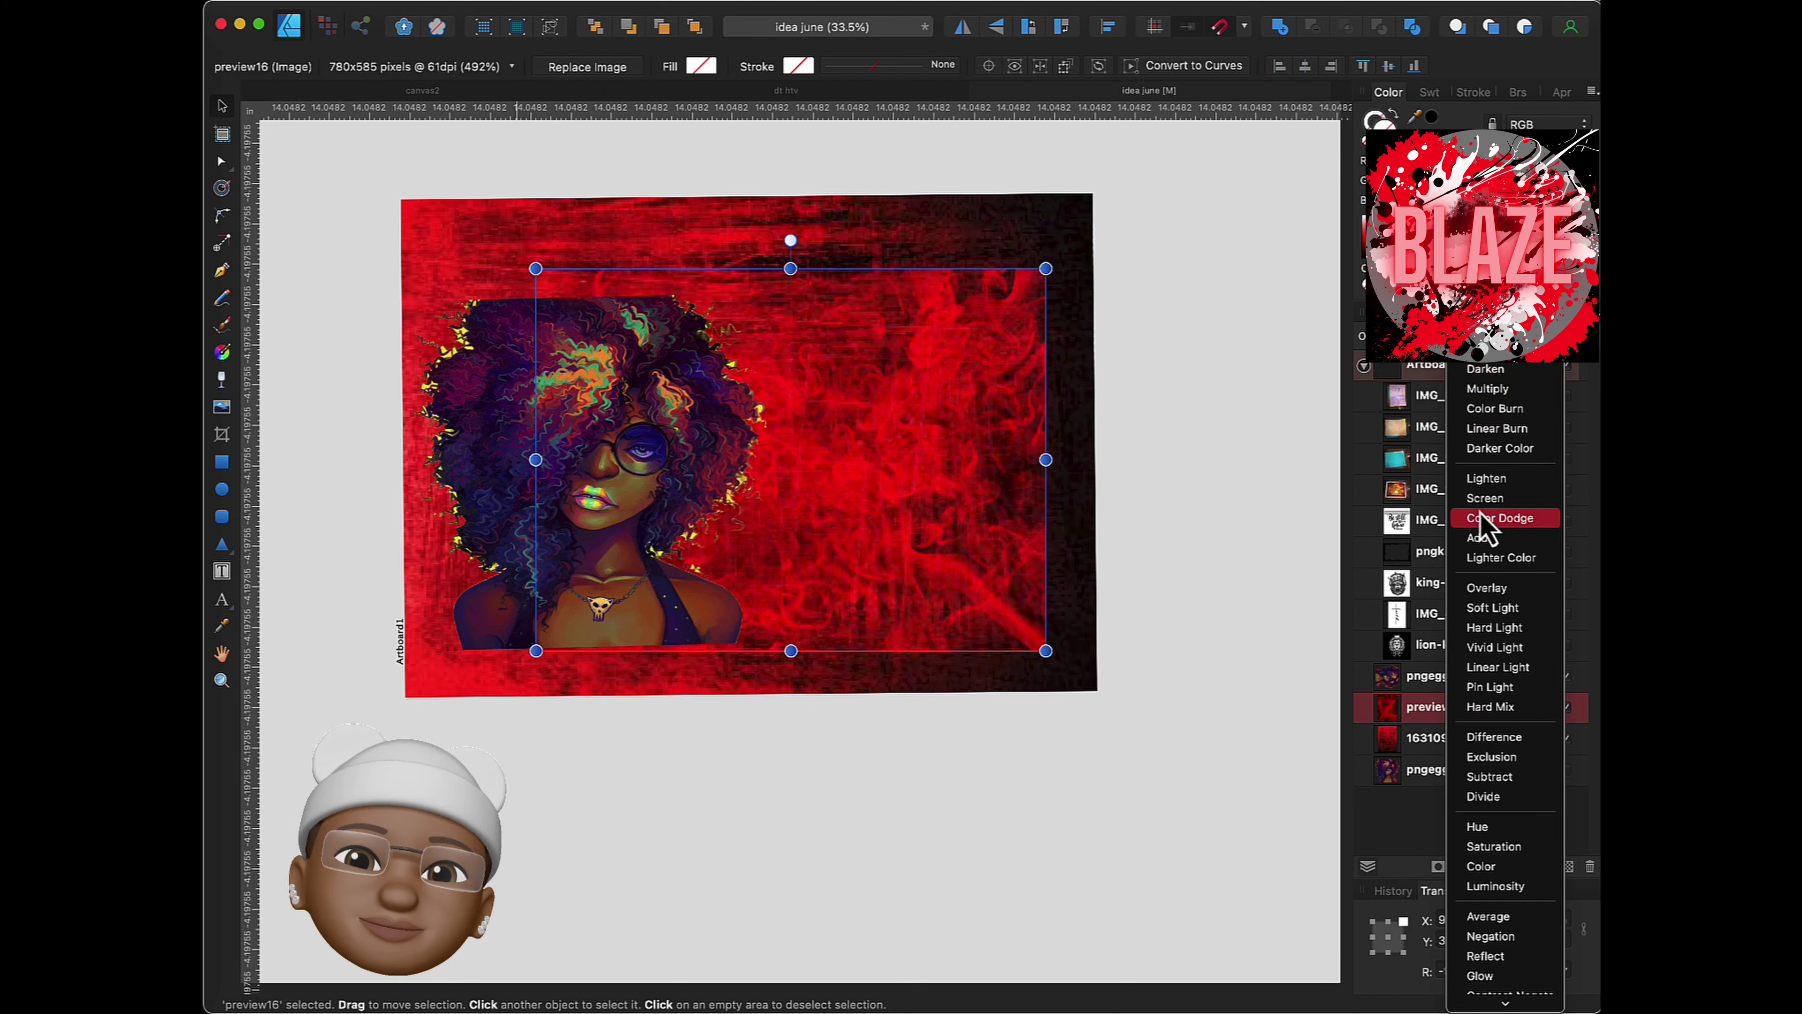
{"action": "left_click", "coordinate": [1479, 595]}
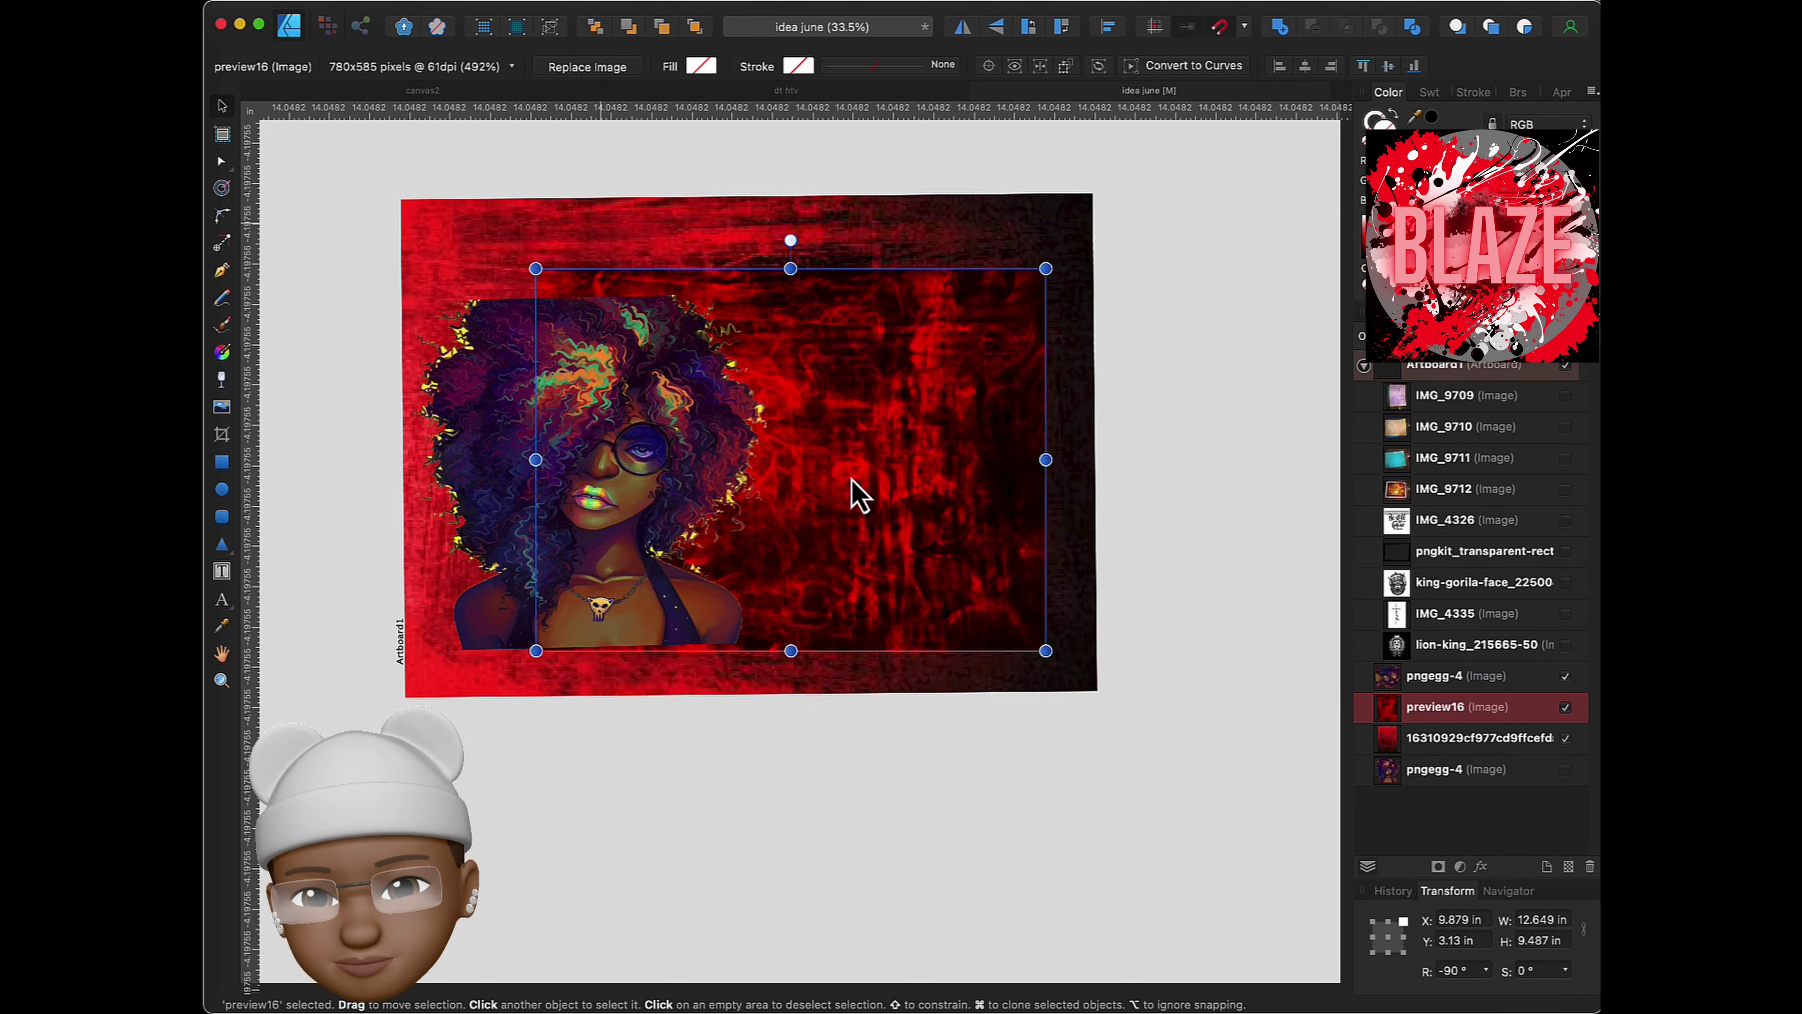
- Move the pngegg-4 girl layer to the top of Artboard1 and enlarge the smoke up-left
{"action": "mouse_move", "coordinate": [853, 489]}
{"action": "left_mouse_down"}
{"action": "mouse_move", "coordinate": [742, 495]}
{"action": "mouse_move", "coordinate": [773, 507]}
{"action": "left_mouse_up"}
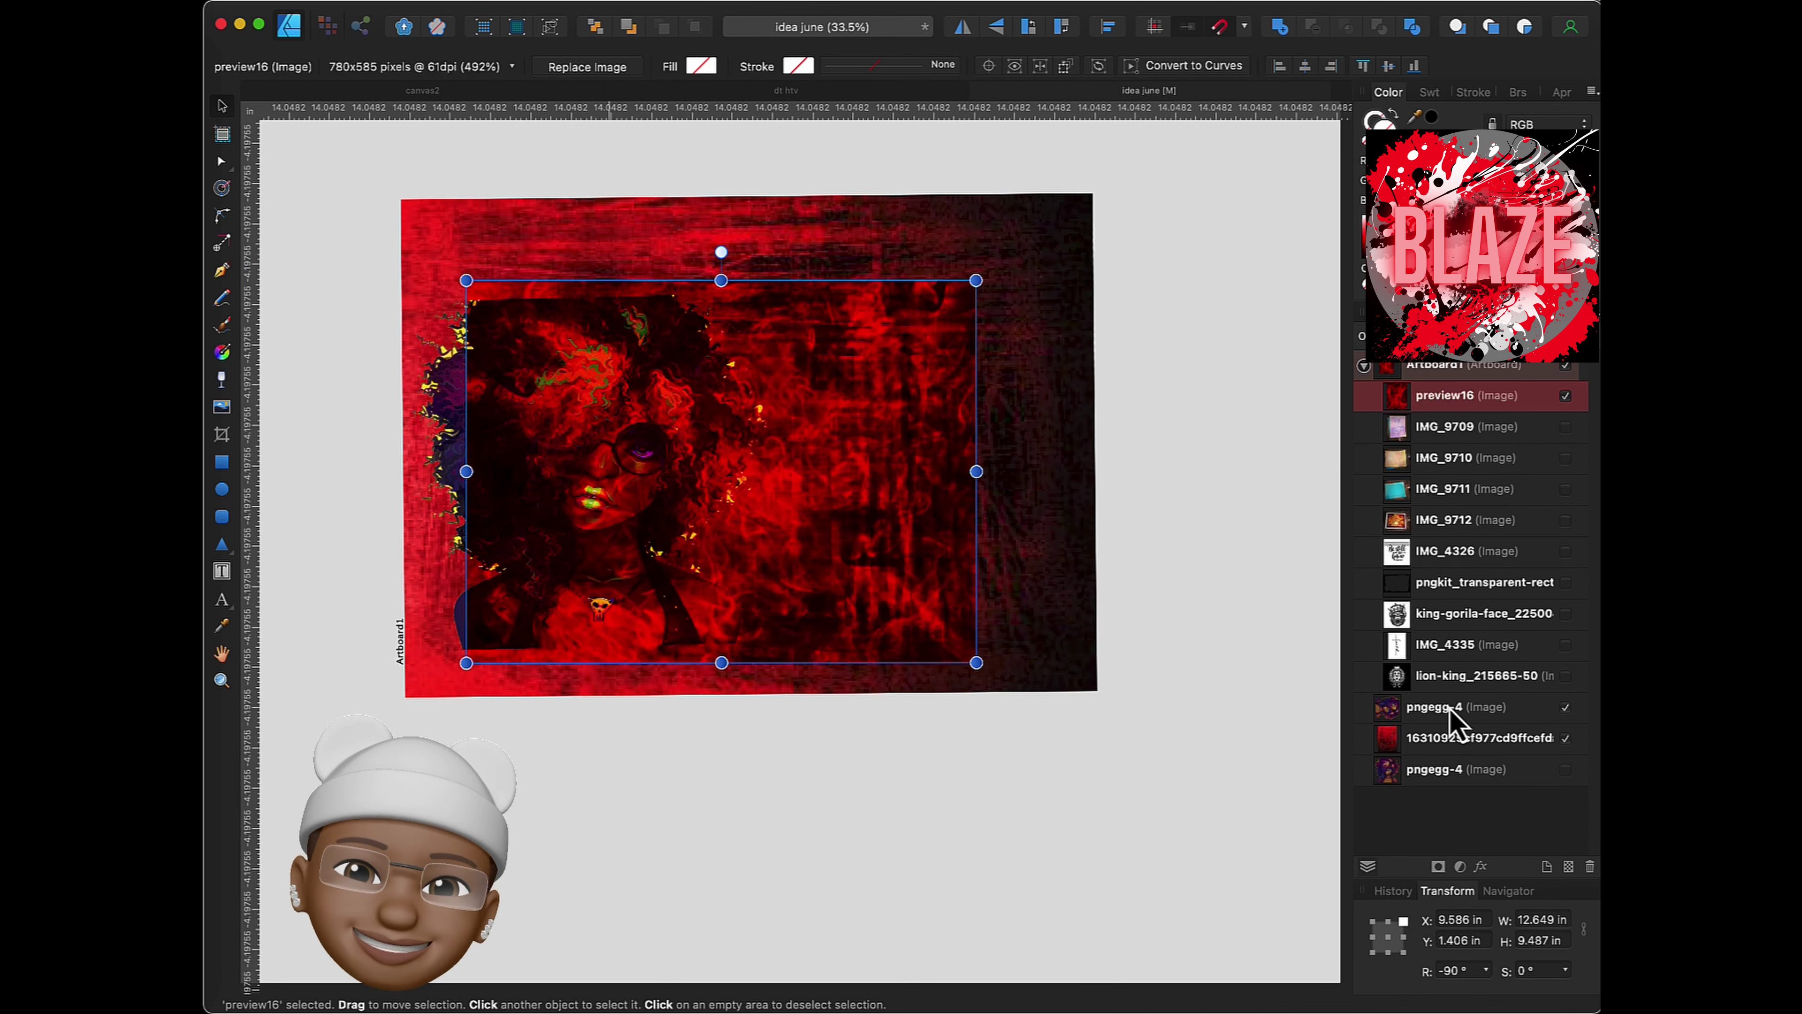
{"action": "mouse_move", "coordinate": [1440, 709]}
{"action": "left_mouse_down"}
{"action": "mouse_move", "coordinate": [1426, 405]}
{"action": "mouse_move", "coordinate": [1432, 618]}
{"action": "mouse_move", "coordinate": [1390, 398]}
{"action": "mouse_move", "coordinate": [1365, 710]}
{"action": "mouse_move", "coordinate": [1419, 426]}
{"action": "left_mouse_up"}
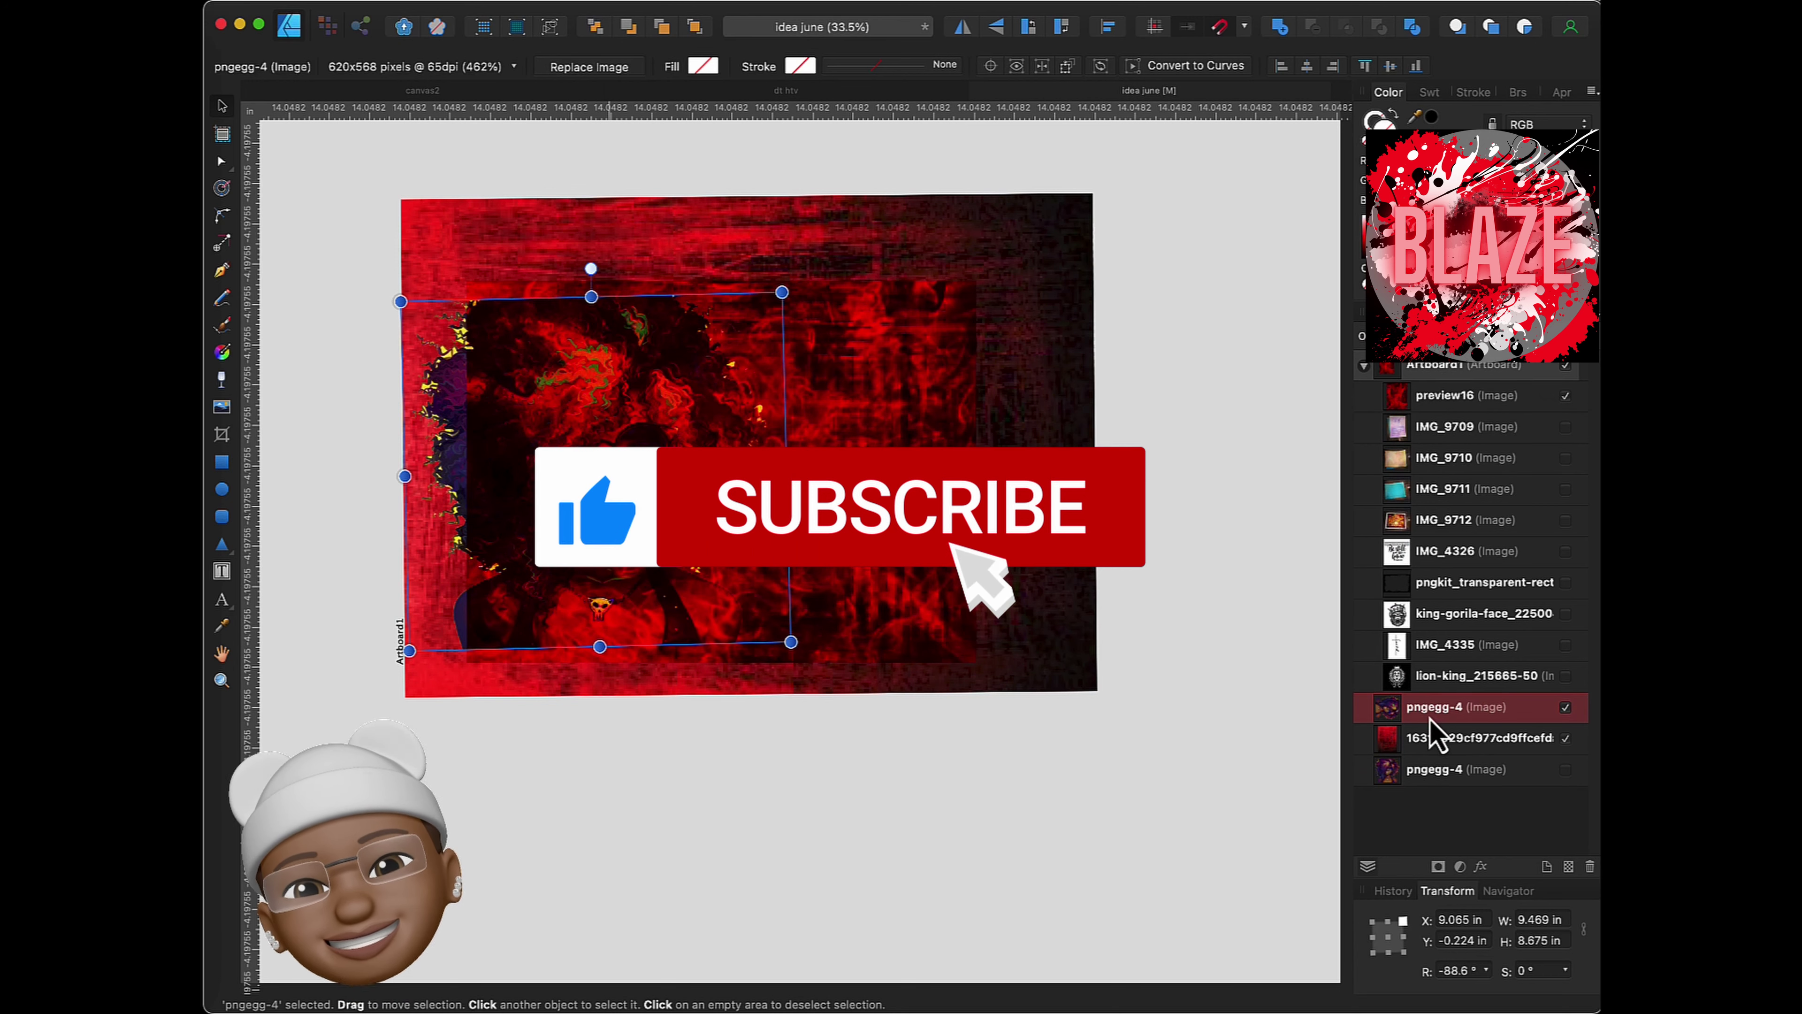
{"action": "right_click", "coordinate": [1365, 710]}
{"action": "left_click", "coordinate": [1366, 710]}
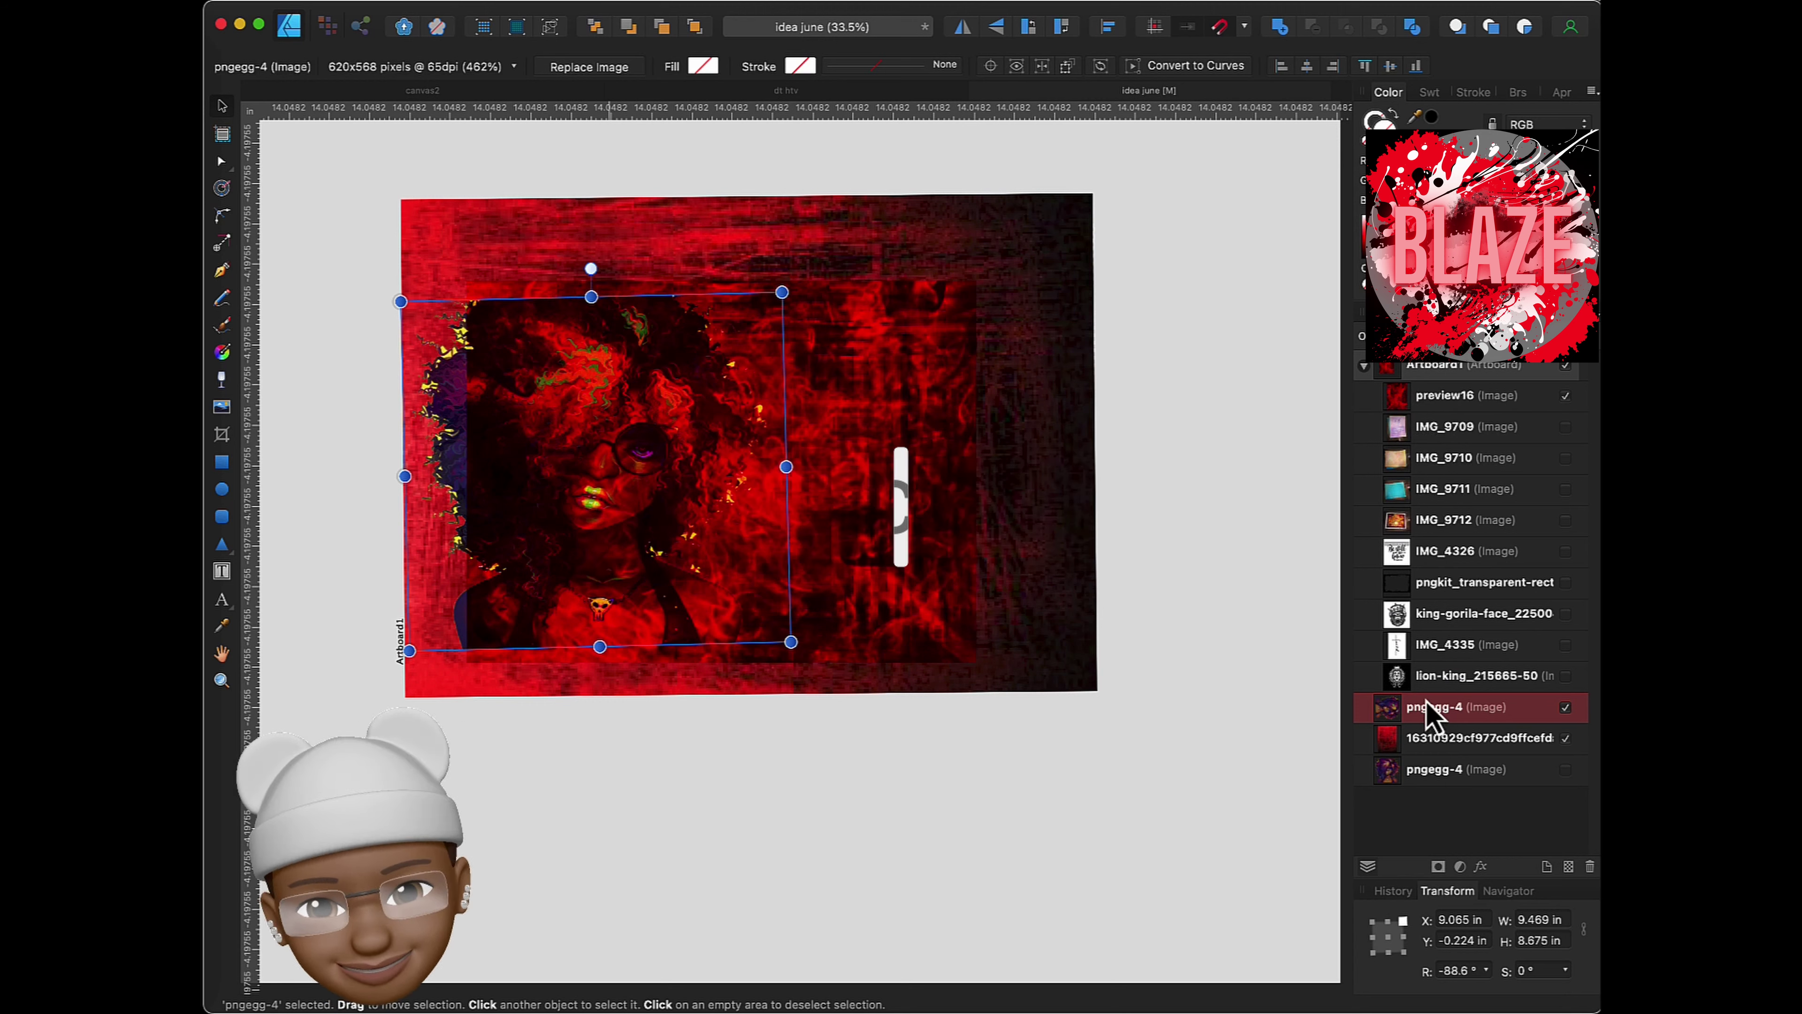
{"action": "left_click_drag", "start_coordinate": [1379, 710], "coordinate": [1428, 407]}
{"action": "left_click", "coordinate": [1428, 408]}
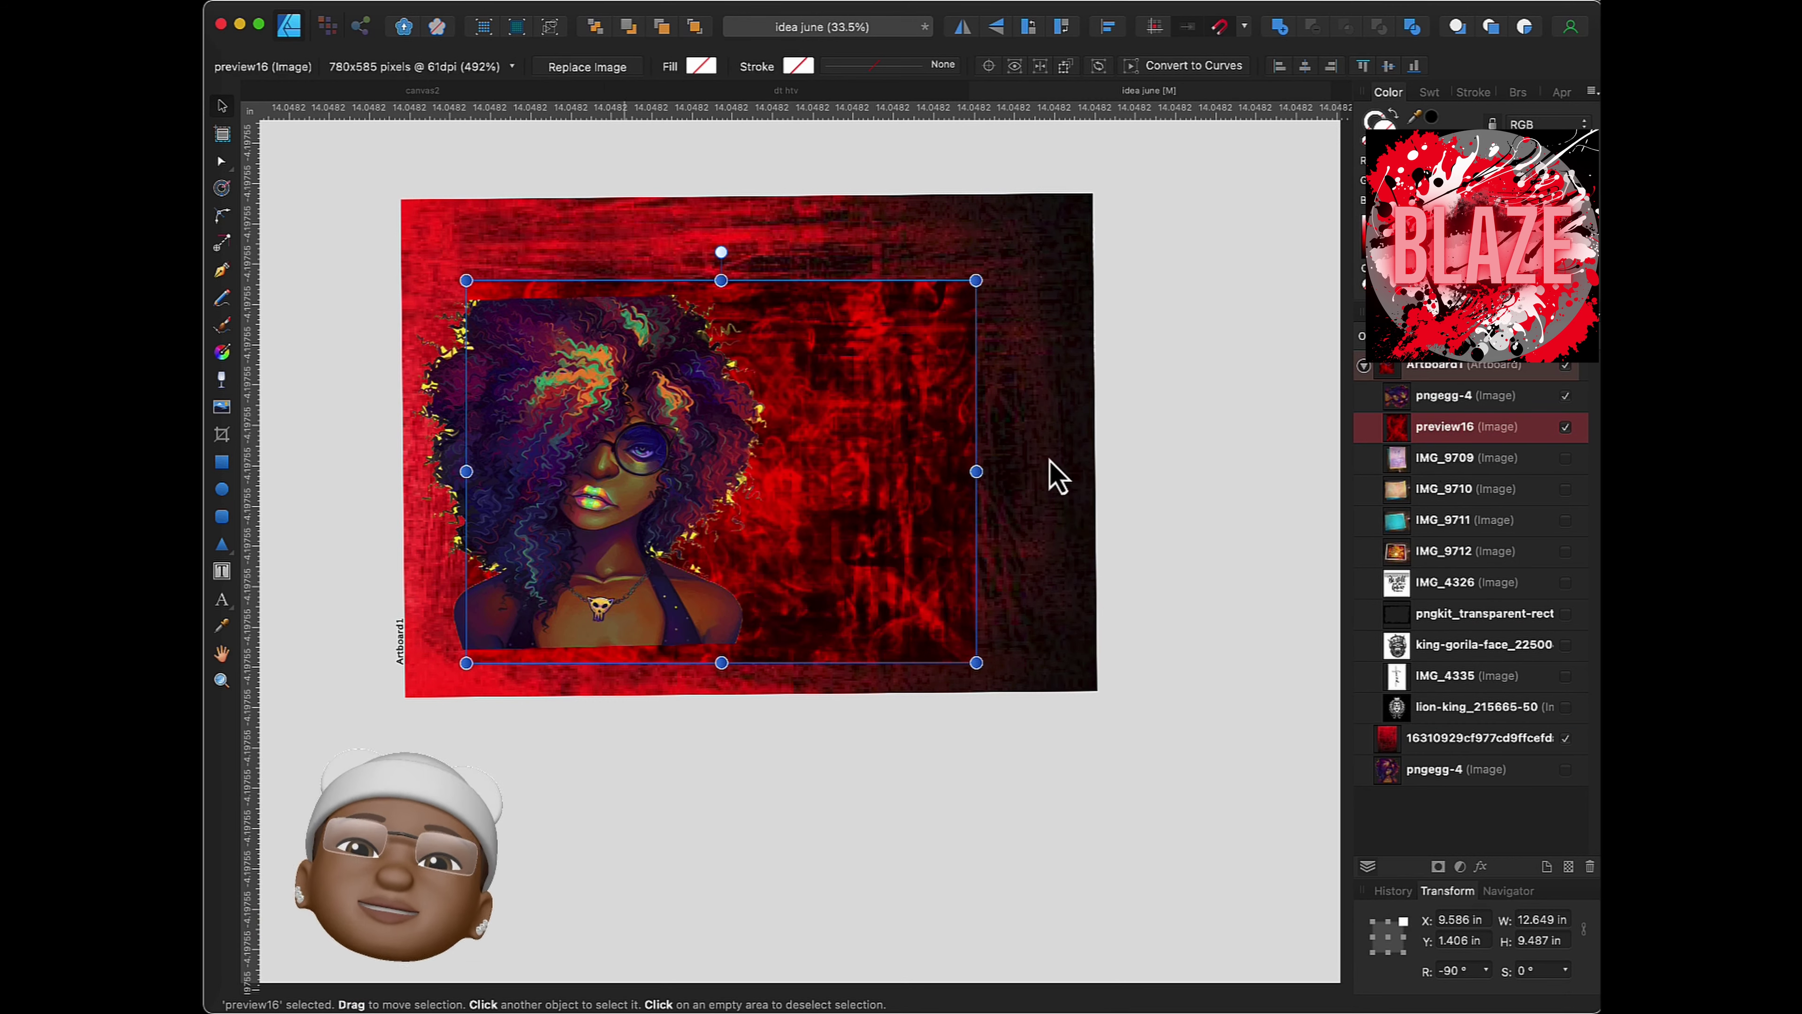
{"action": "left_click_drag", "start_coordinate": [466, 281], "coordinate": [431, 189]}
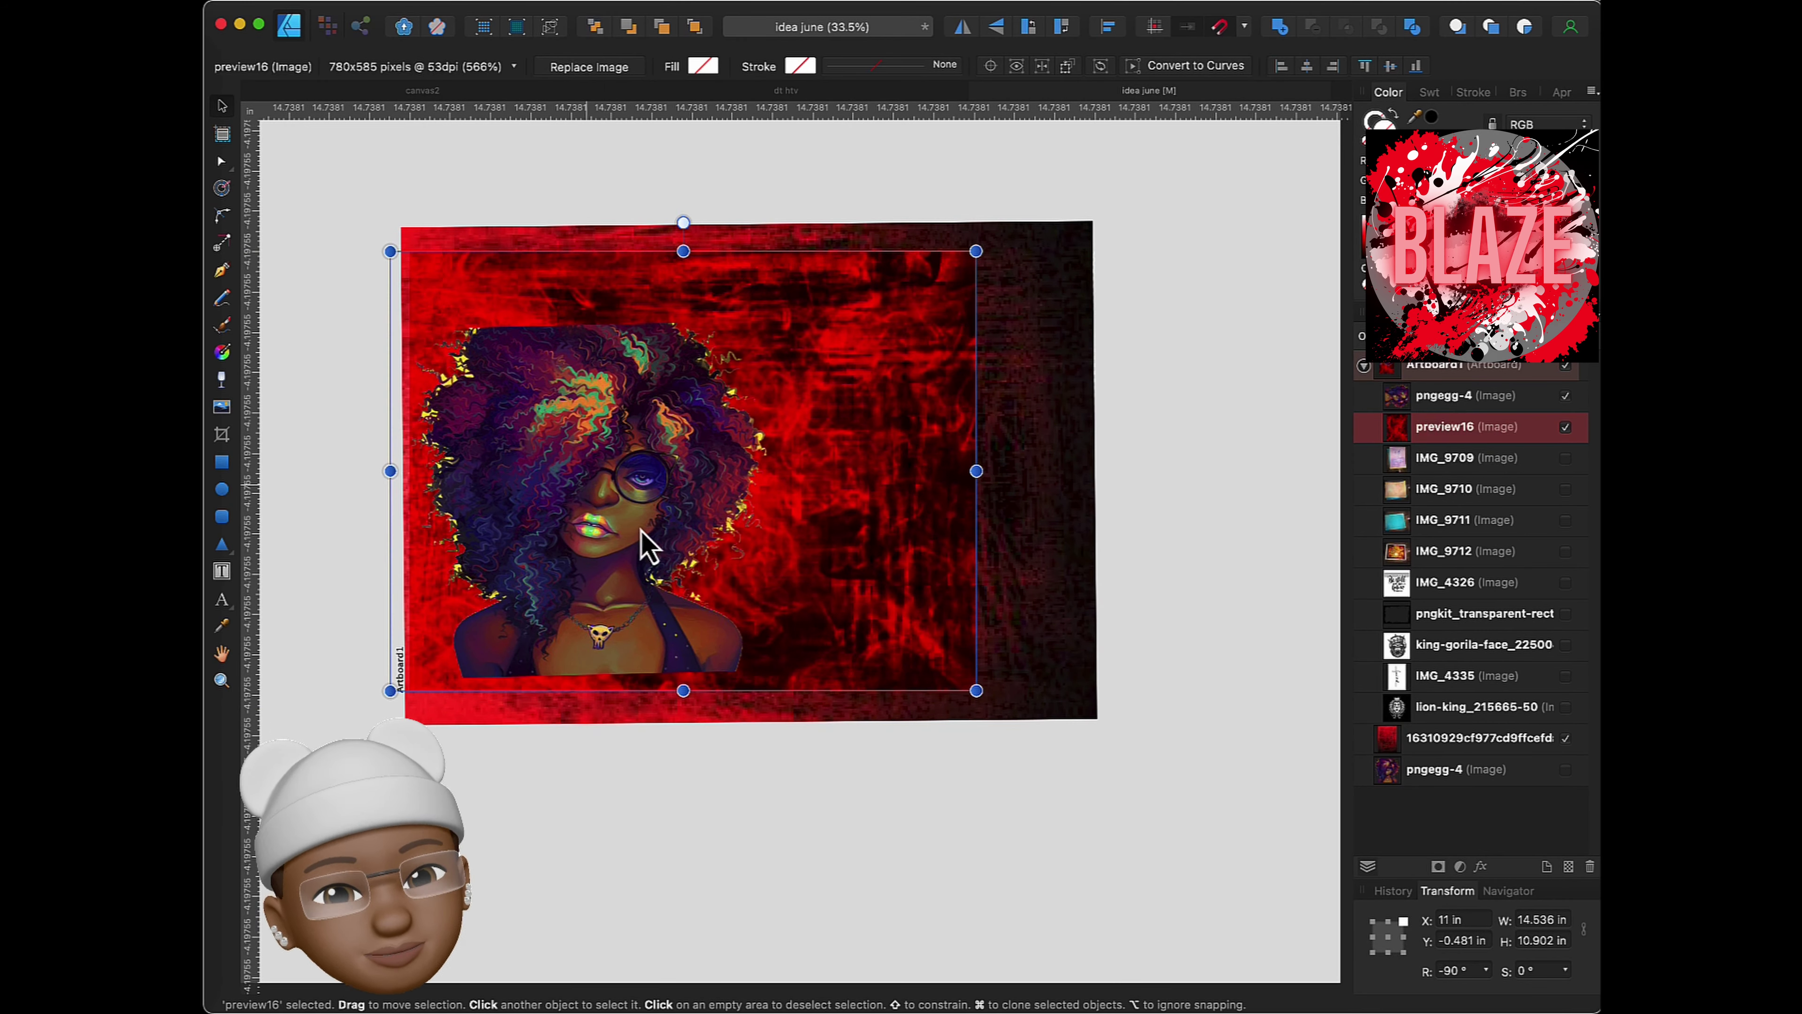
- Show the IMG_9709 splatter photo and move it to the top of the layer stack
{"action": "left_click", "coordinate": [1566, 458]}
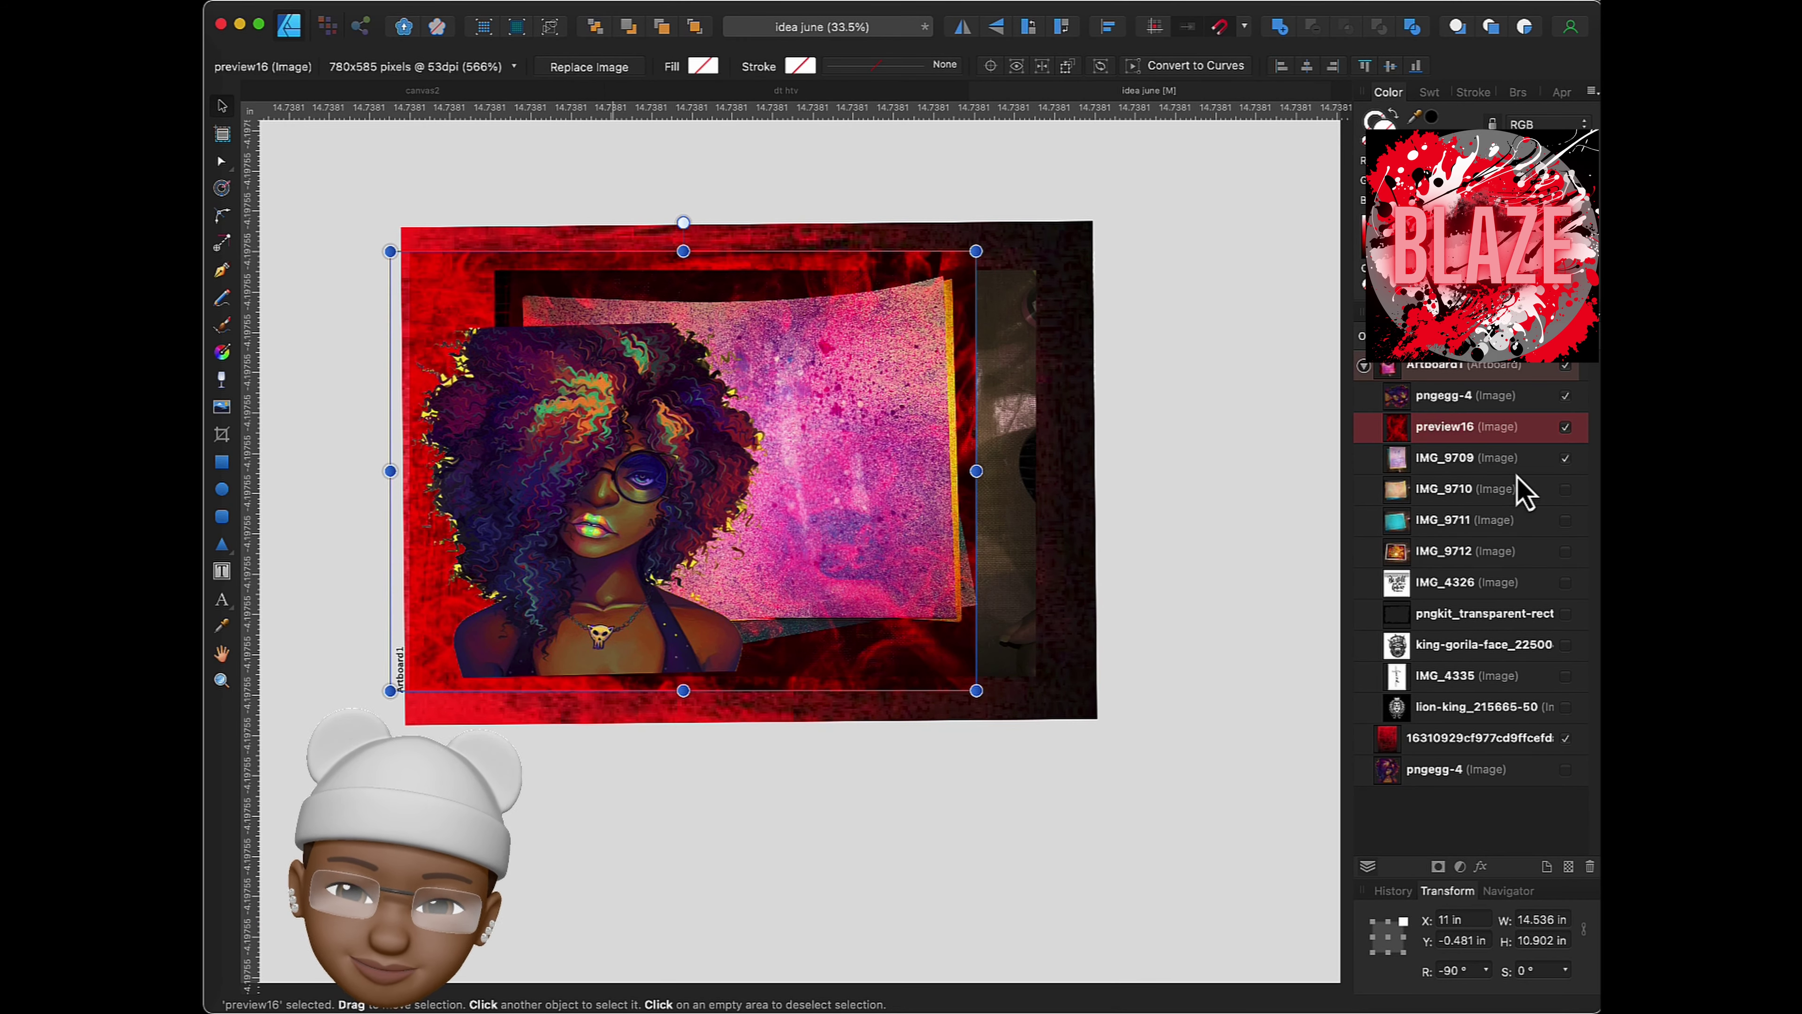
{"action": "left_click", "coordinate": [1566, 458]}
{"action": "left_click", "coordinate": [1566, 458]}
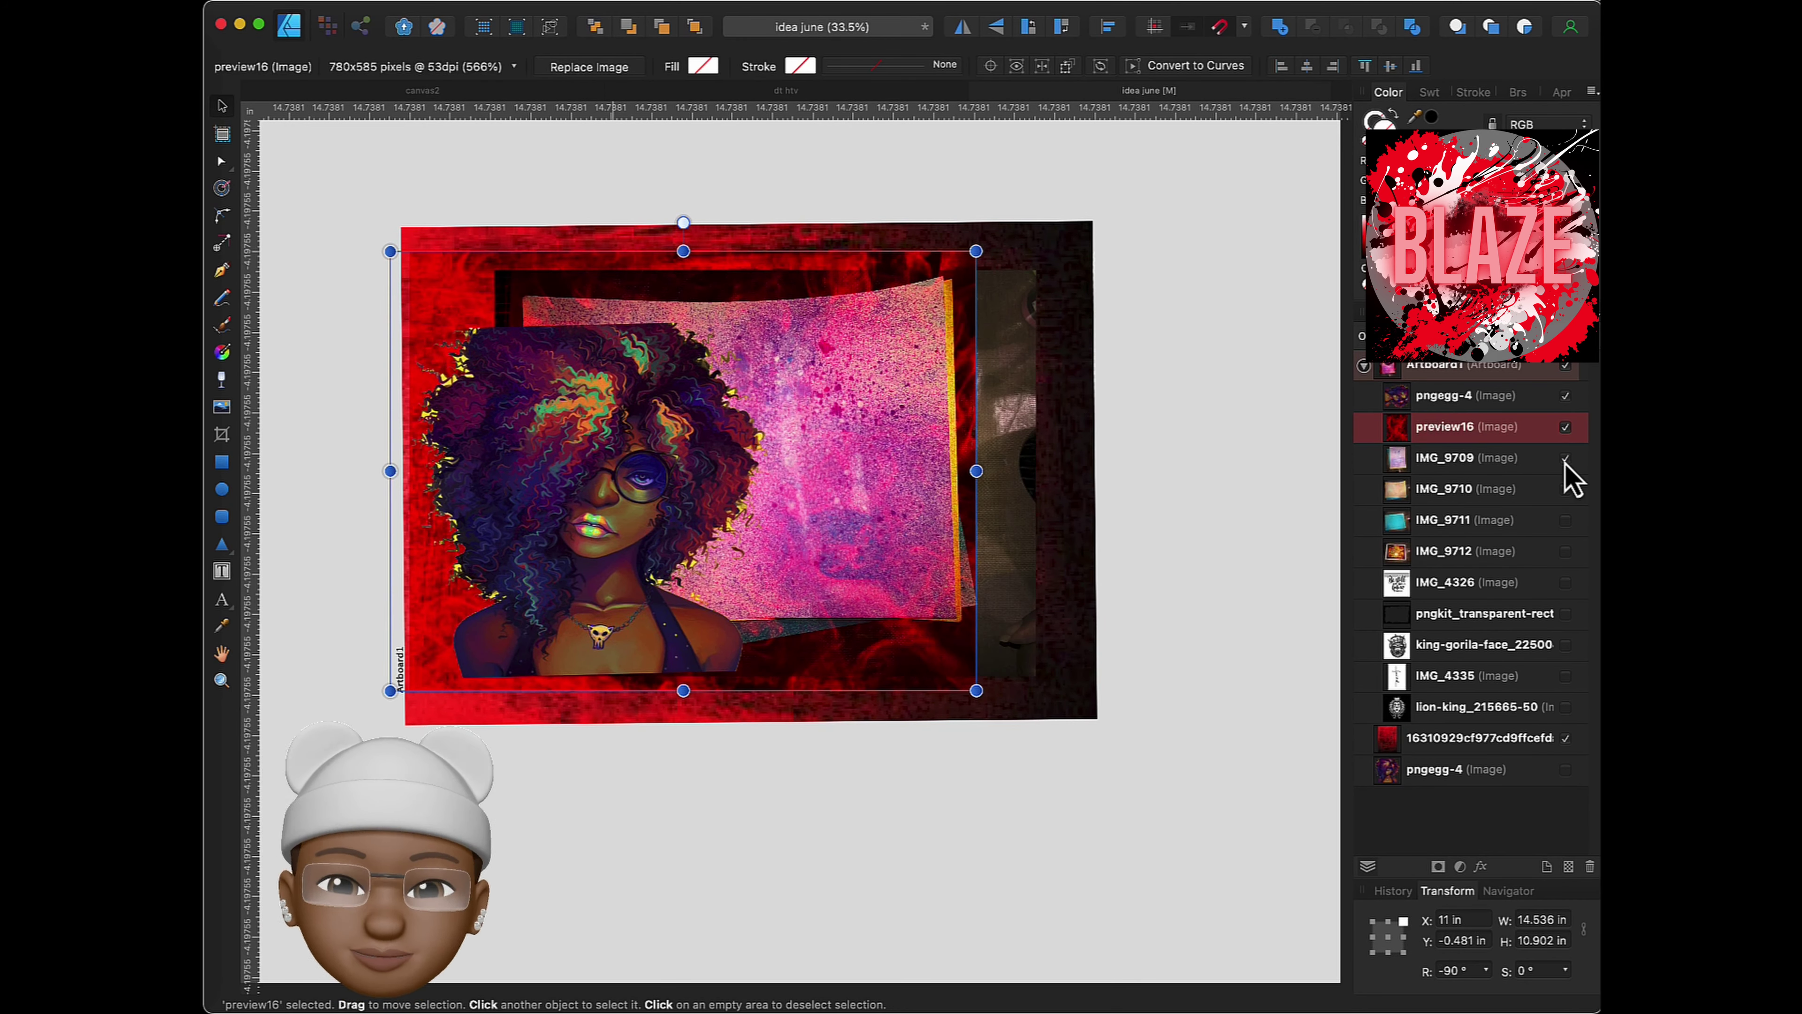
{"action": "mouse_move", "coordinate": [1440, 458]}
{"action": "left_mouse_down"}
{"action": "mouse_move", "coordinate": [1429, 401]}
{"action": "mouse_move", "coordinate": [1451, 440]}
{"action": "left_mouse_up"}
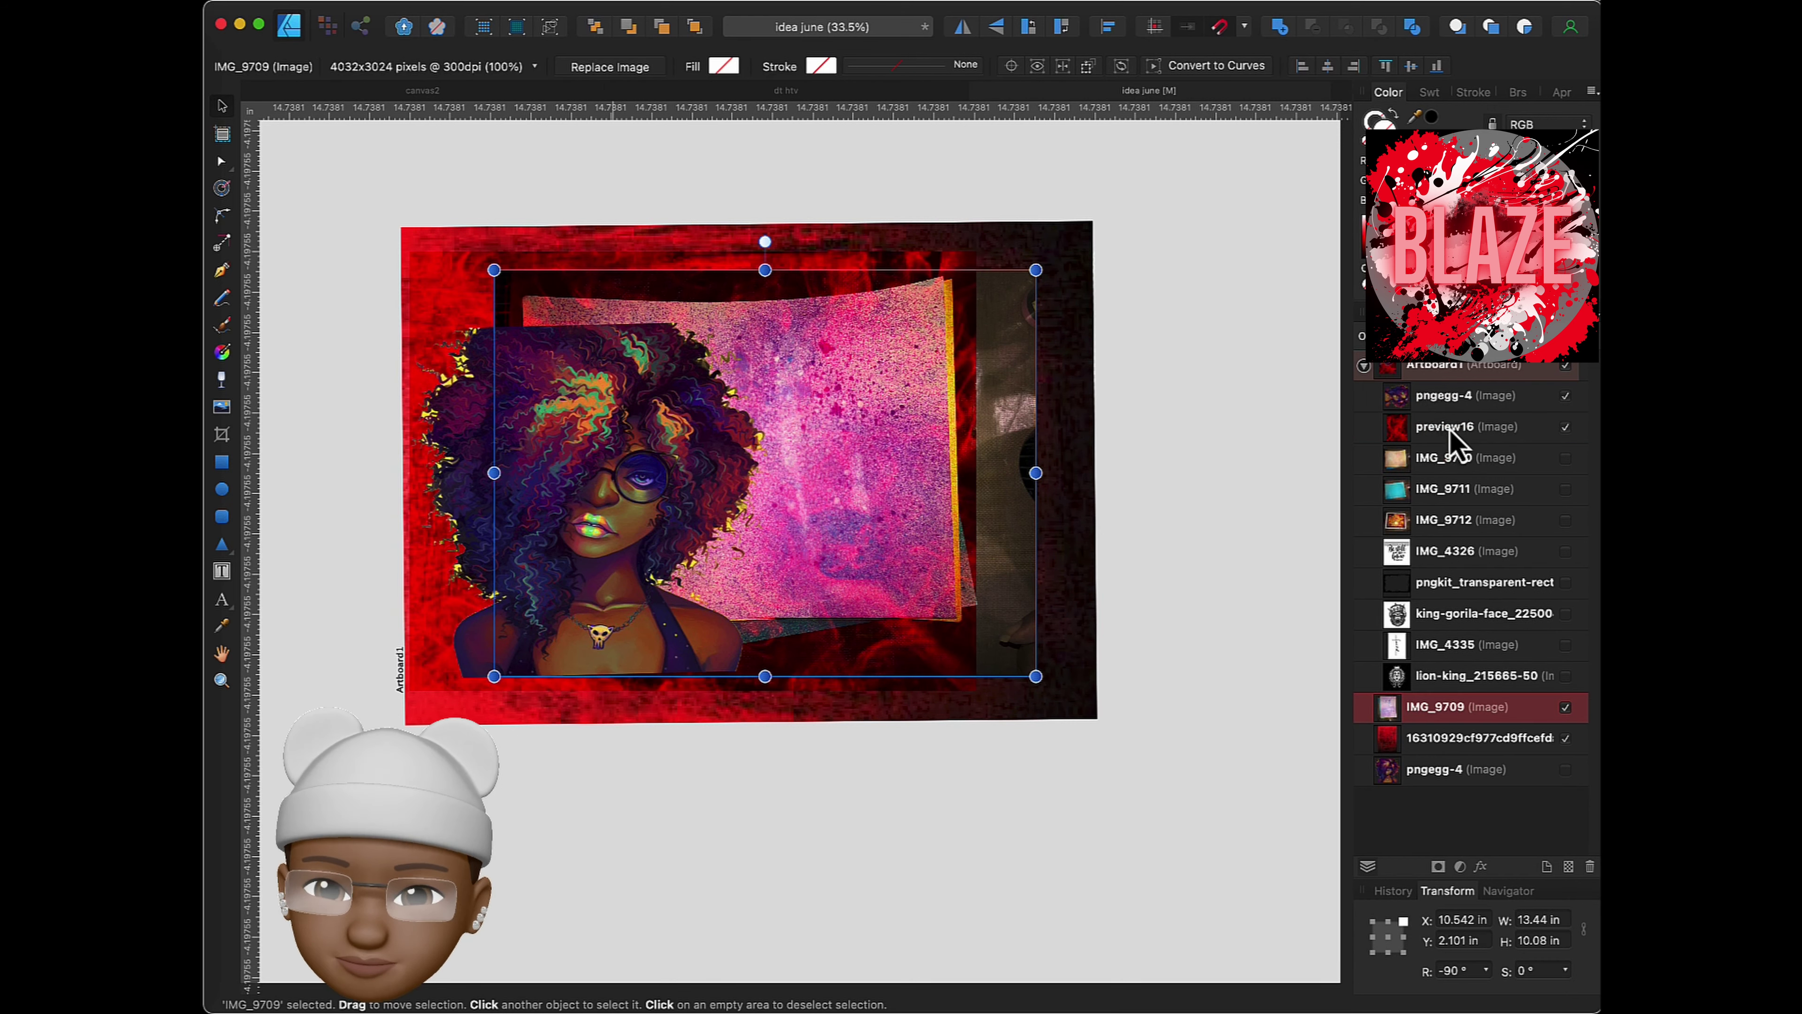
{"action": "left_click", "coordinate": [1566, 395]}
{"action": "left_click", "coordinate": [1557, 397]}
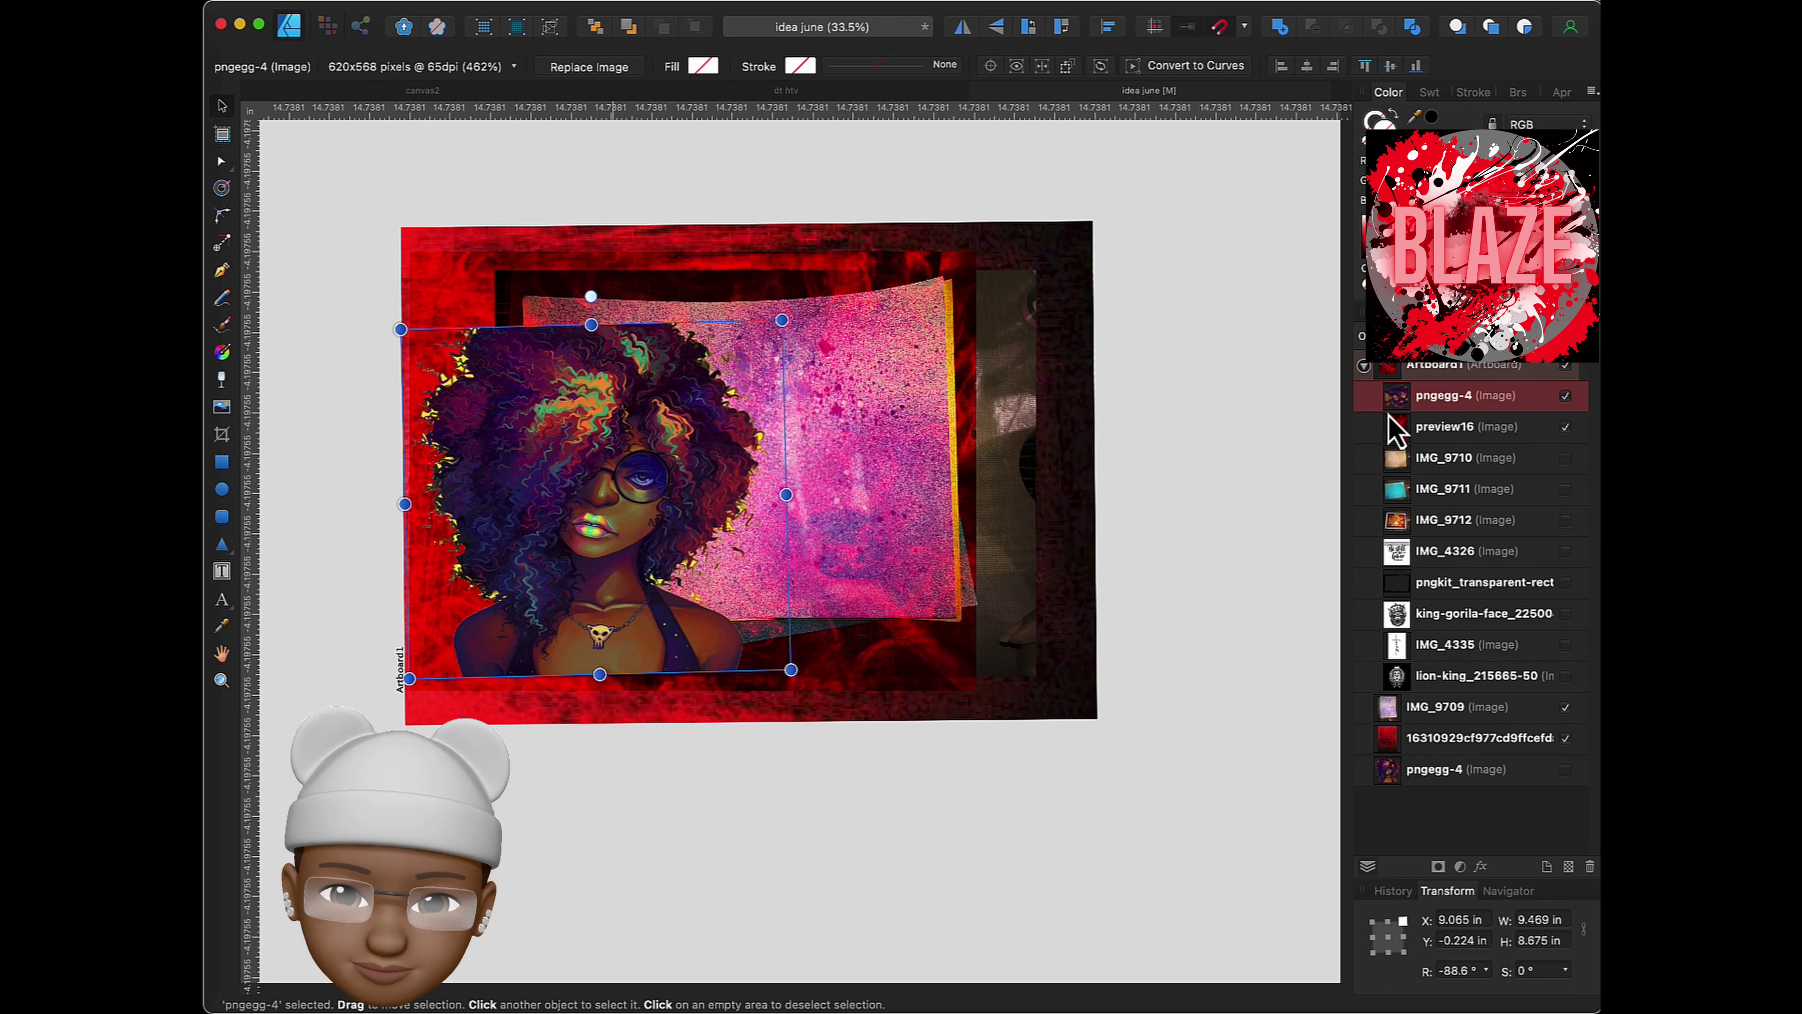
{"action": "left_click", "coordinate": [1497, 460]}
{"action": "left_click_drag", "start_coordinate": [1440, 706], "coordinate": [1440, 391]}
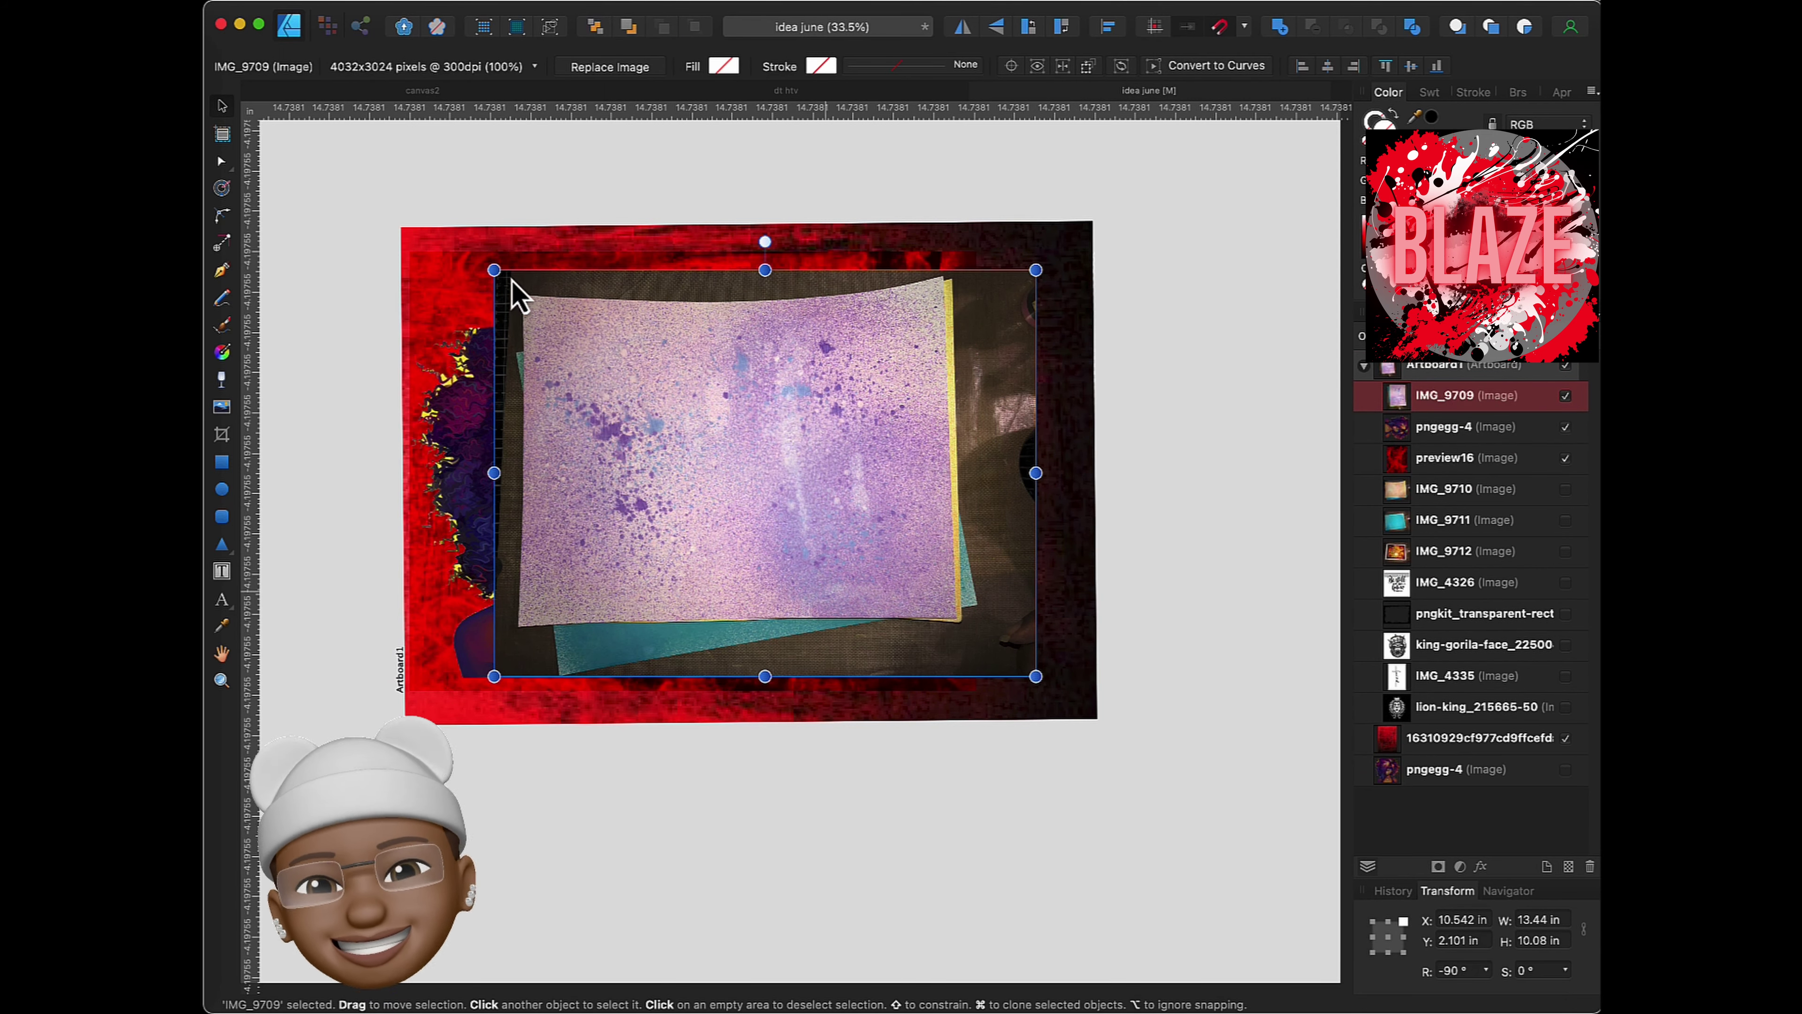
- Enlarge IMG_9709 to cover the frame and settle it just above the red texture
{"action": "left_click_drag", "start_coordinate": [494, 270], "coordinate": [354, 229]}
{"action": "left_click_drag", "start_coordinate": [766, 489], "coordinate": [837, 511]}
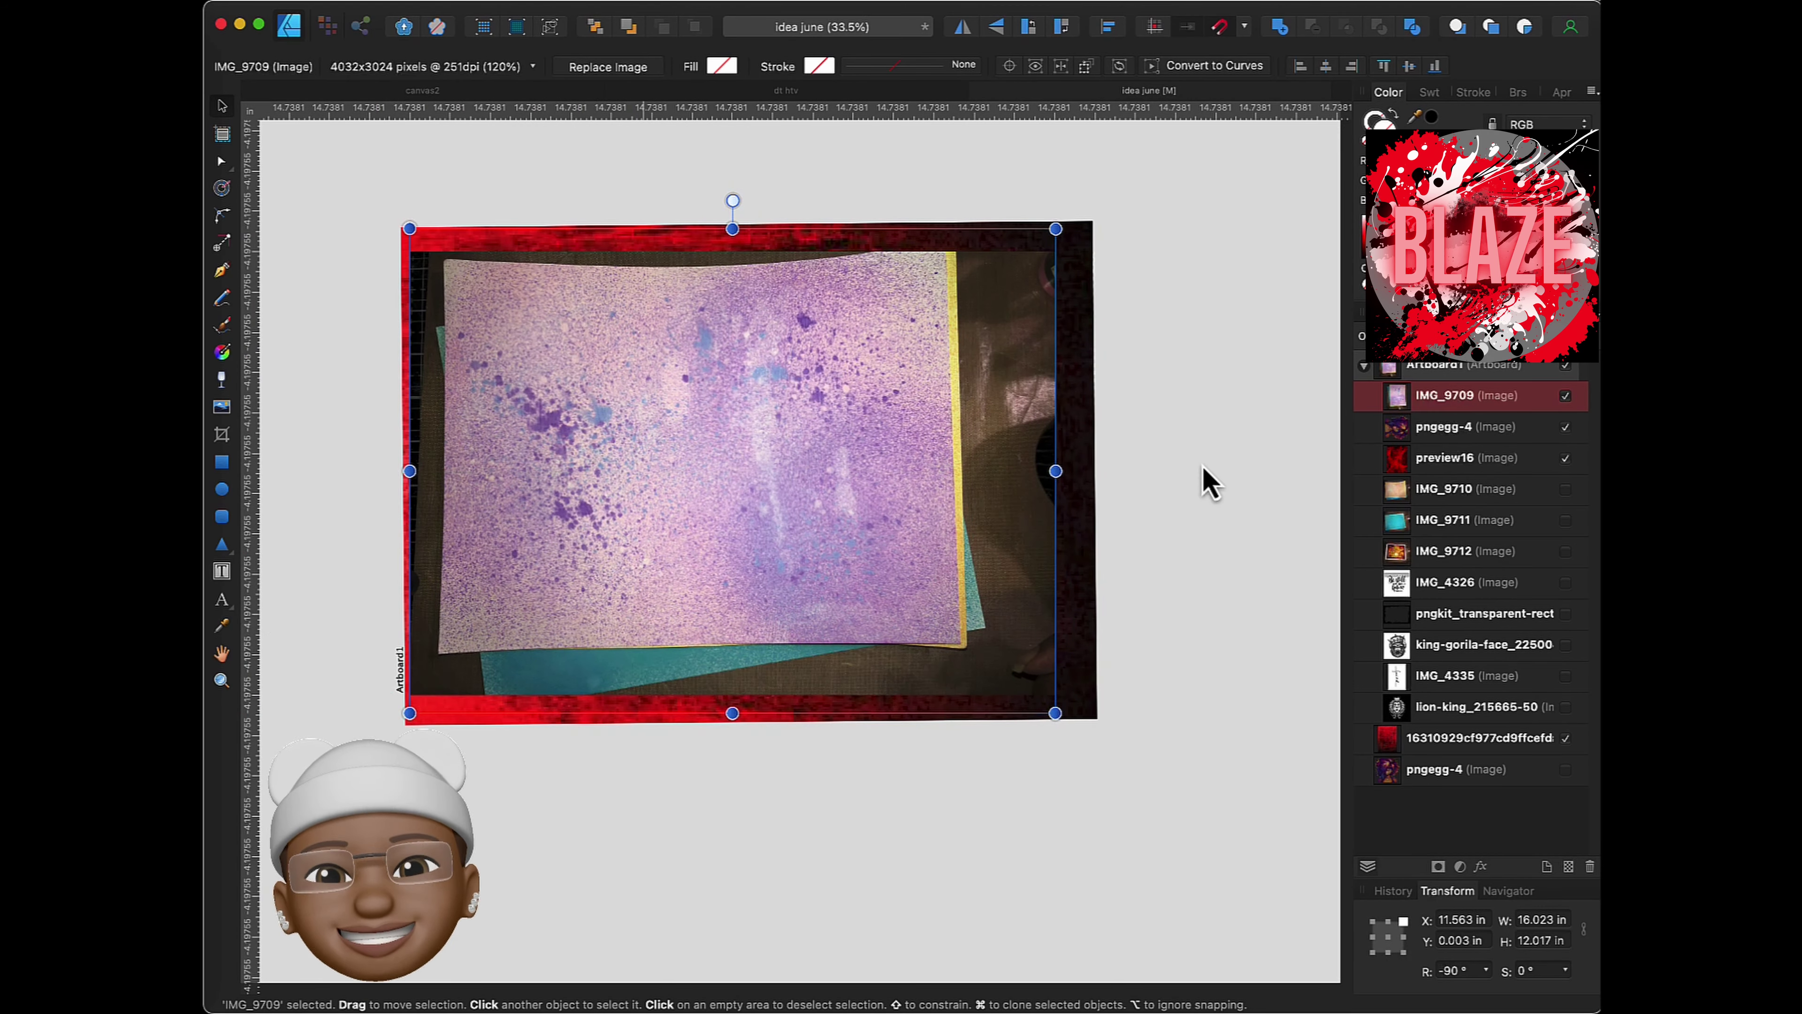
{"action": "left_click_drag", "start_coordinate": [901, 423], "coordinate": [886, 465]}
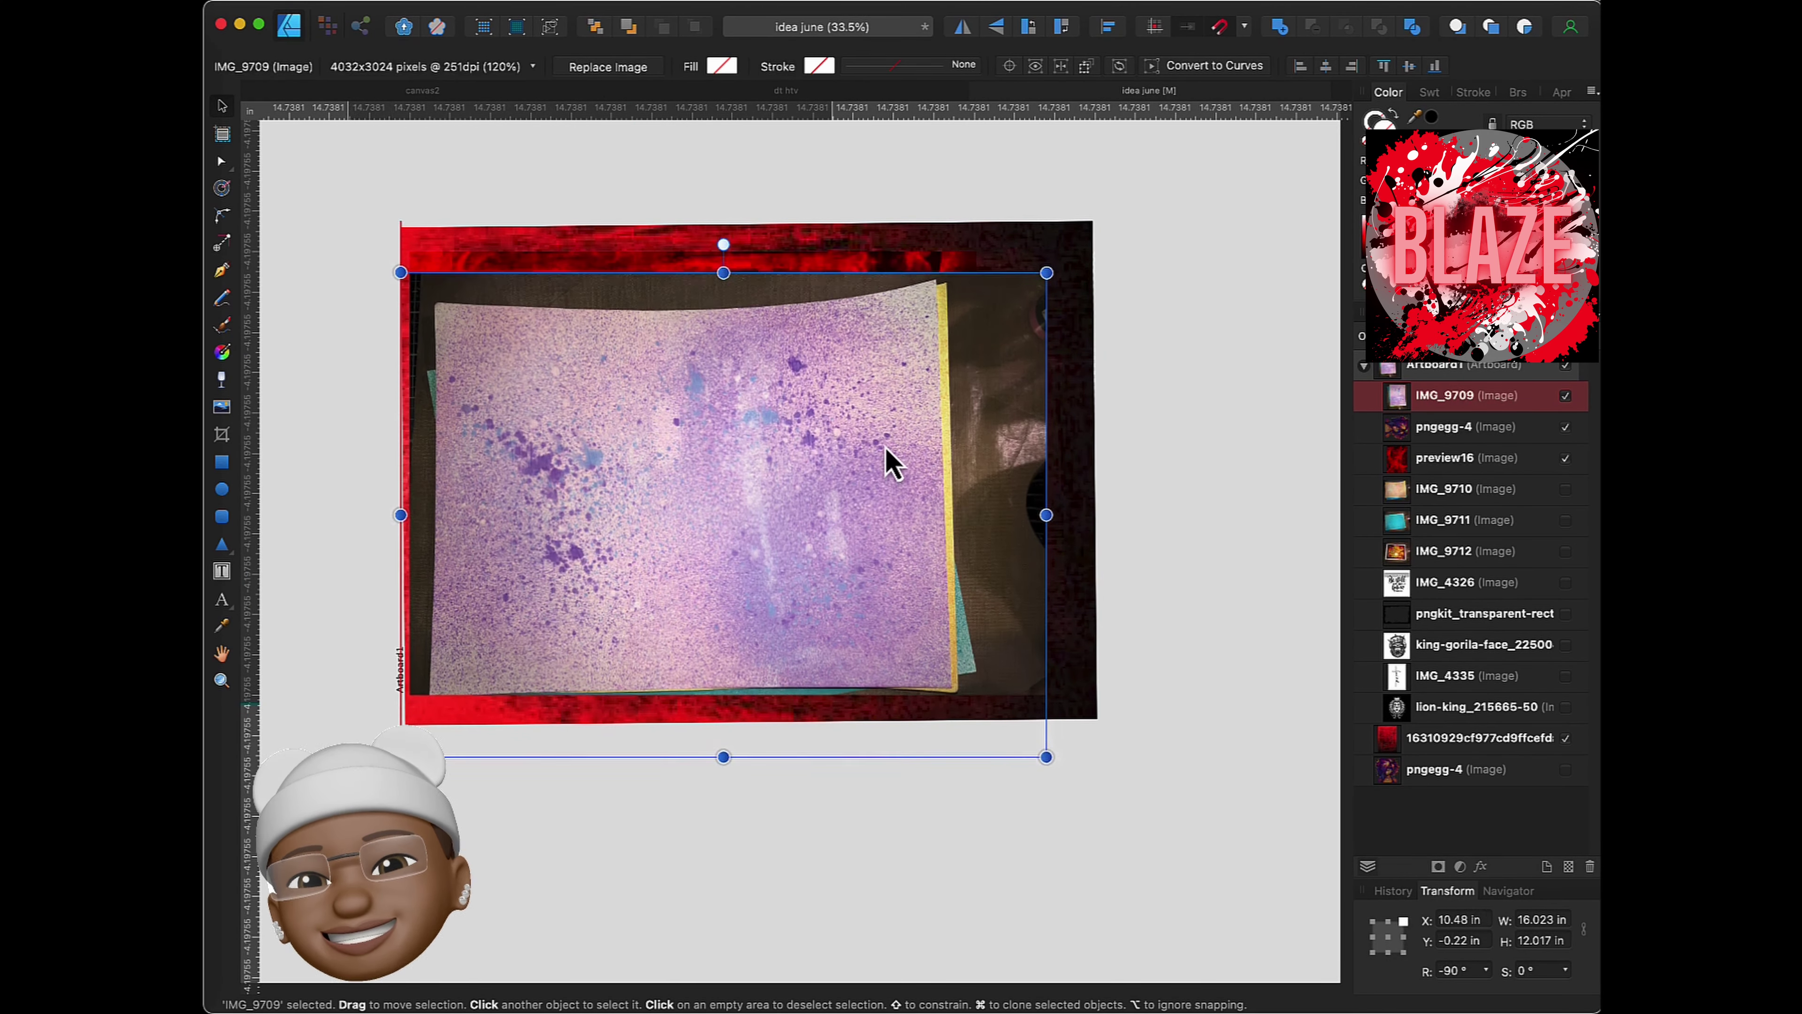
{"action": "mouse_move", "coordinate": [1398, 402]}
{"action": "left_mouse_down"}
{"action": "mouse_move", "coordinate": [1482, 426]}
{"action": "mouse_move", "coordinate": [1412, 720]}
{"action": "left_mouse_up"}
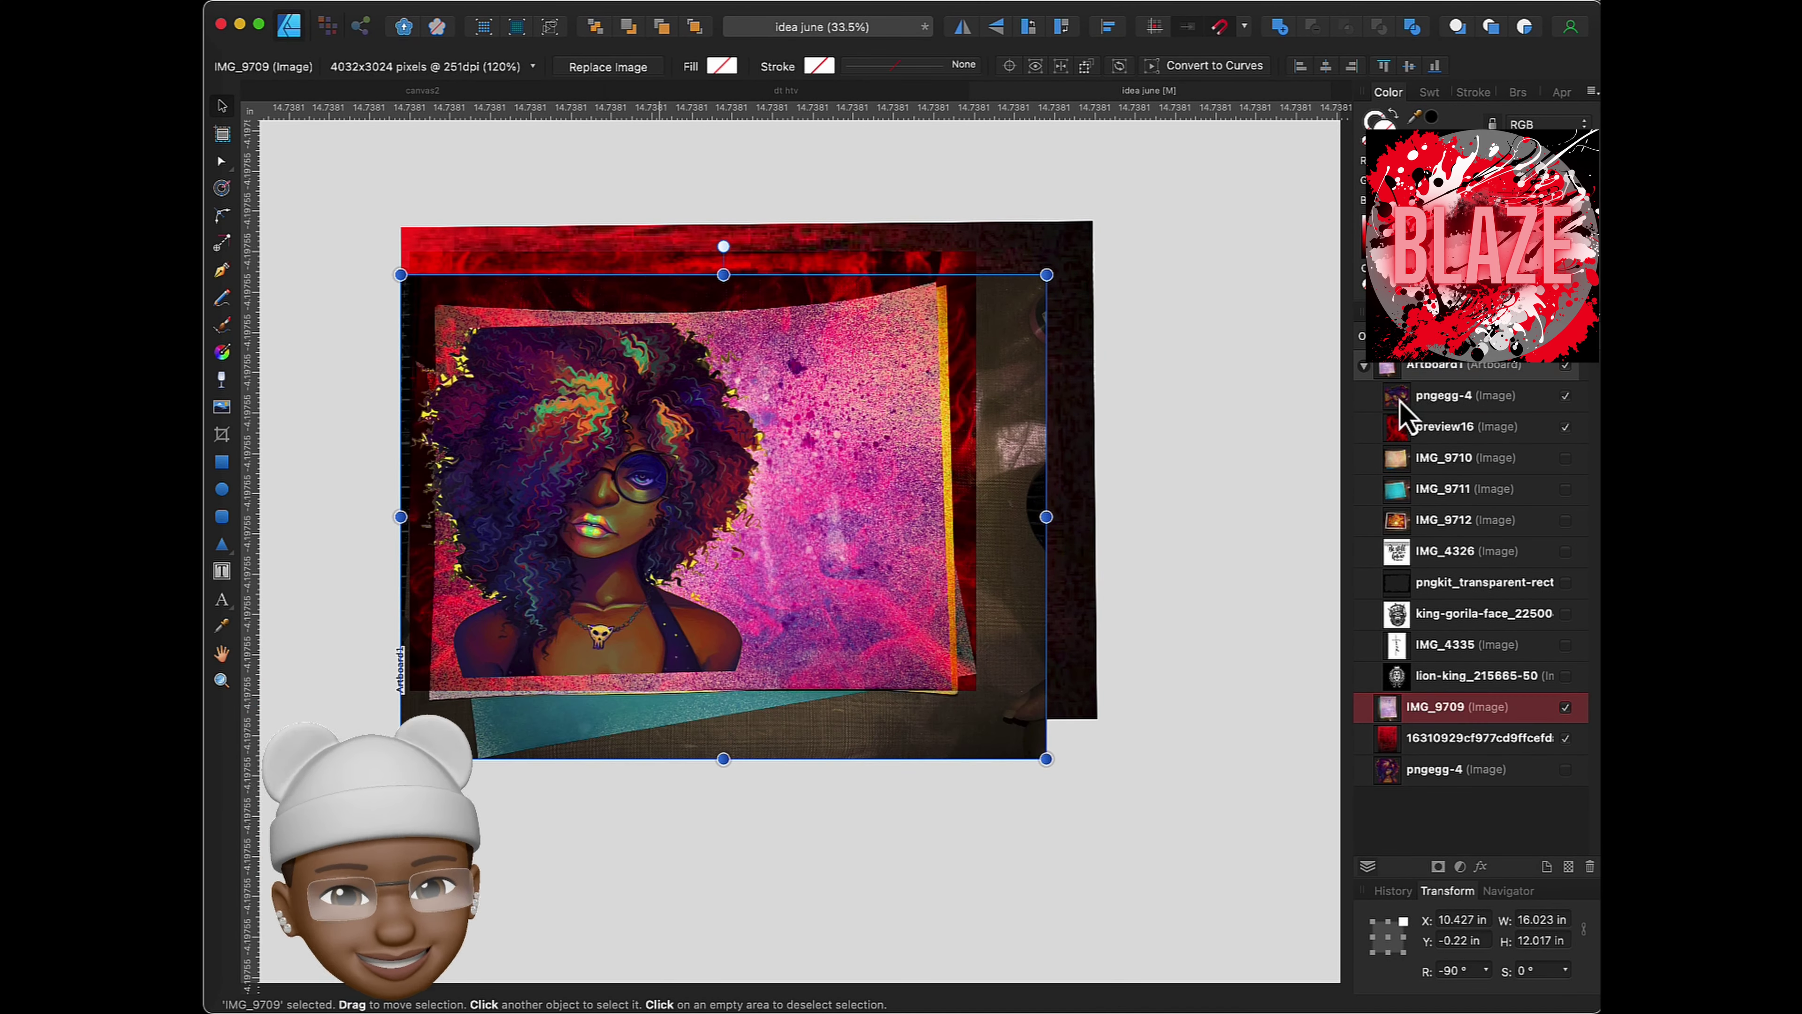
{"action": "left_click_drag", "start_coordinate": [1046, 274], "coordinate": [1140, 202]}
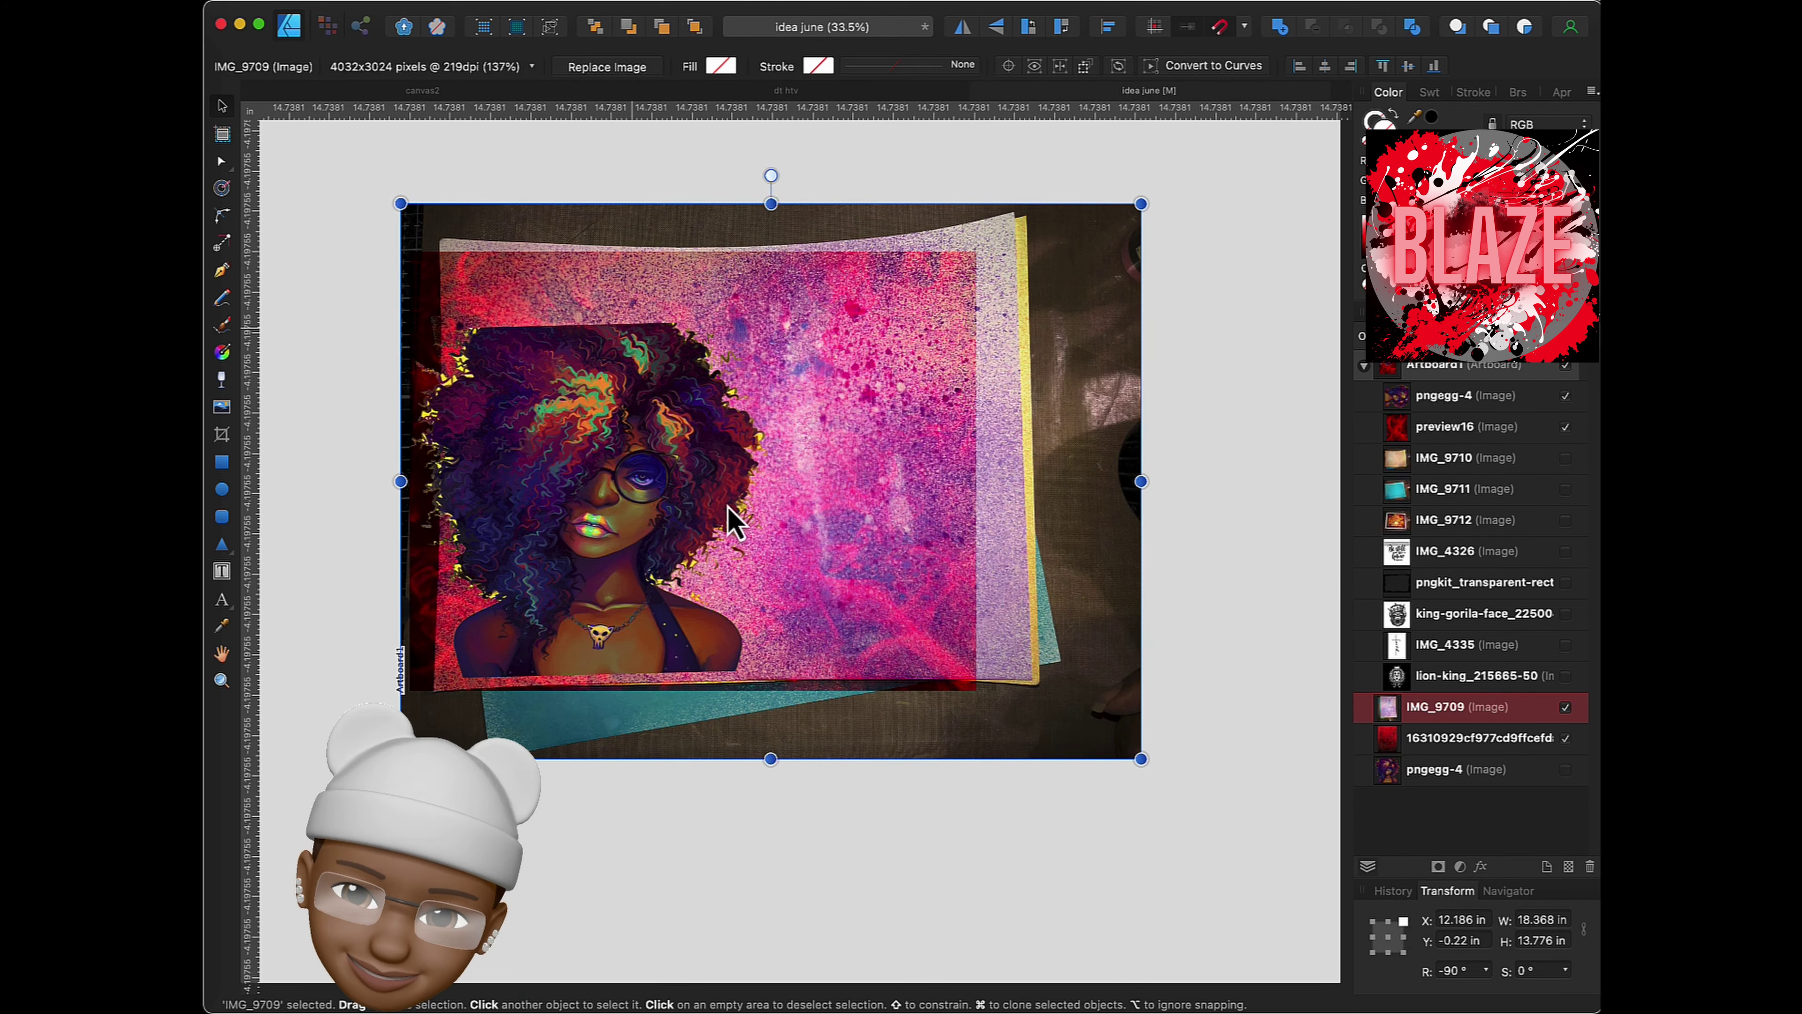
{"action": "left_click_drag", "start_coordinate": [401, 759], "coordinate": [340, 804]}
{"action": "left_click_drag", "start_coordinate": [1440, 706], "coordinate": [1380, 389]}
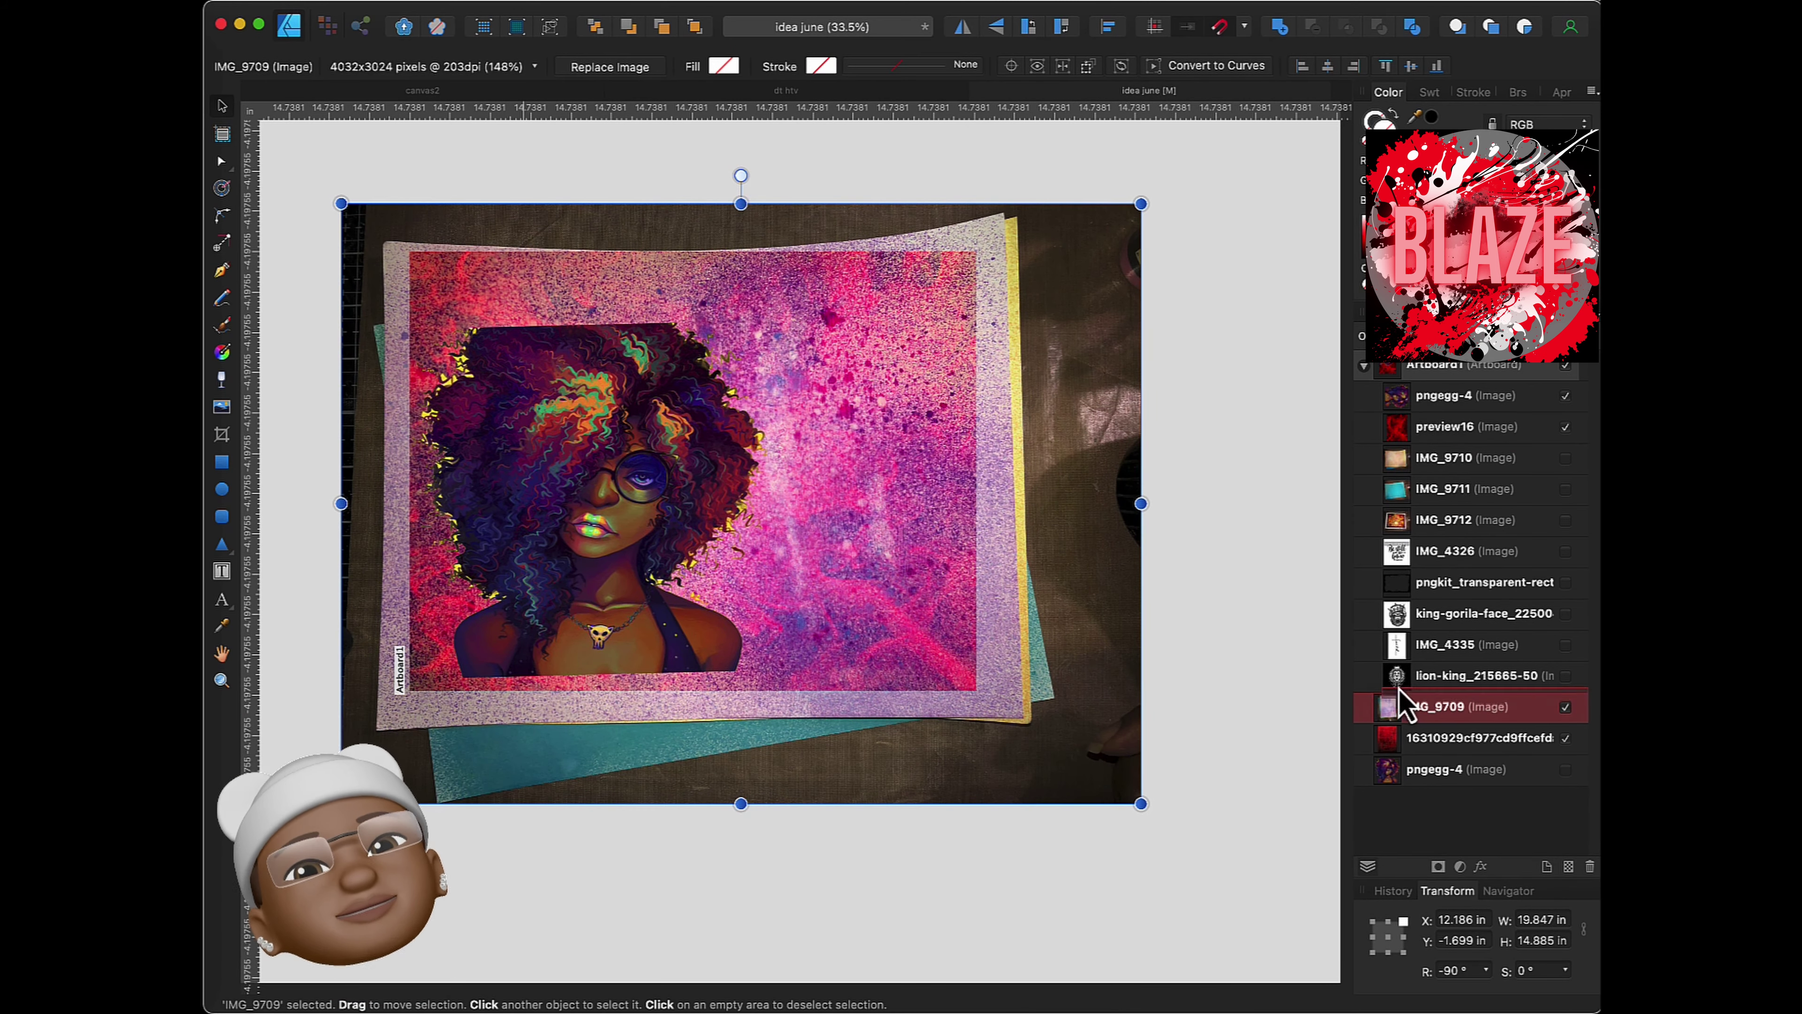
{"action": "left_click_drag", "start_coordinate": [808, 509], "coordinate": [845, 506]}
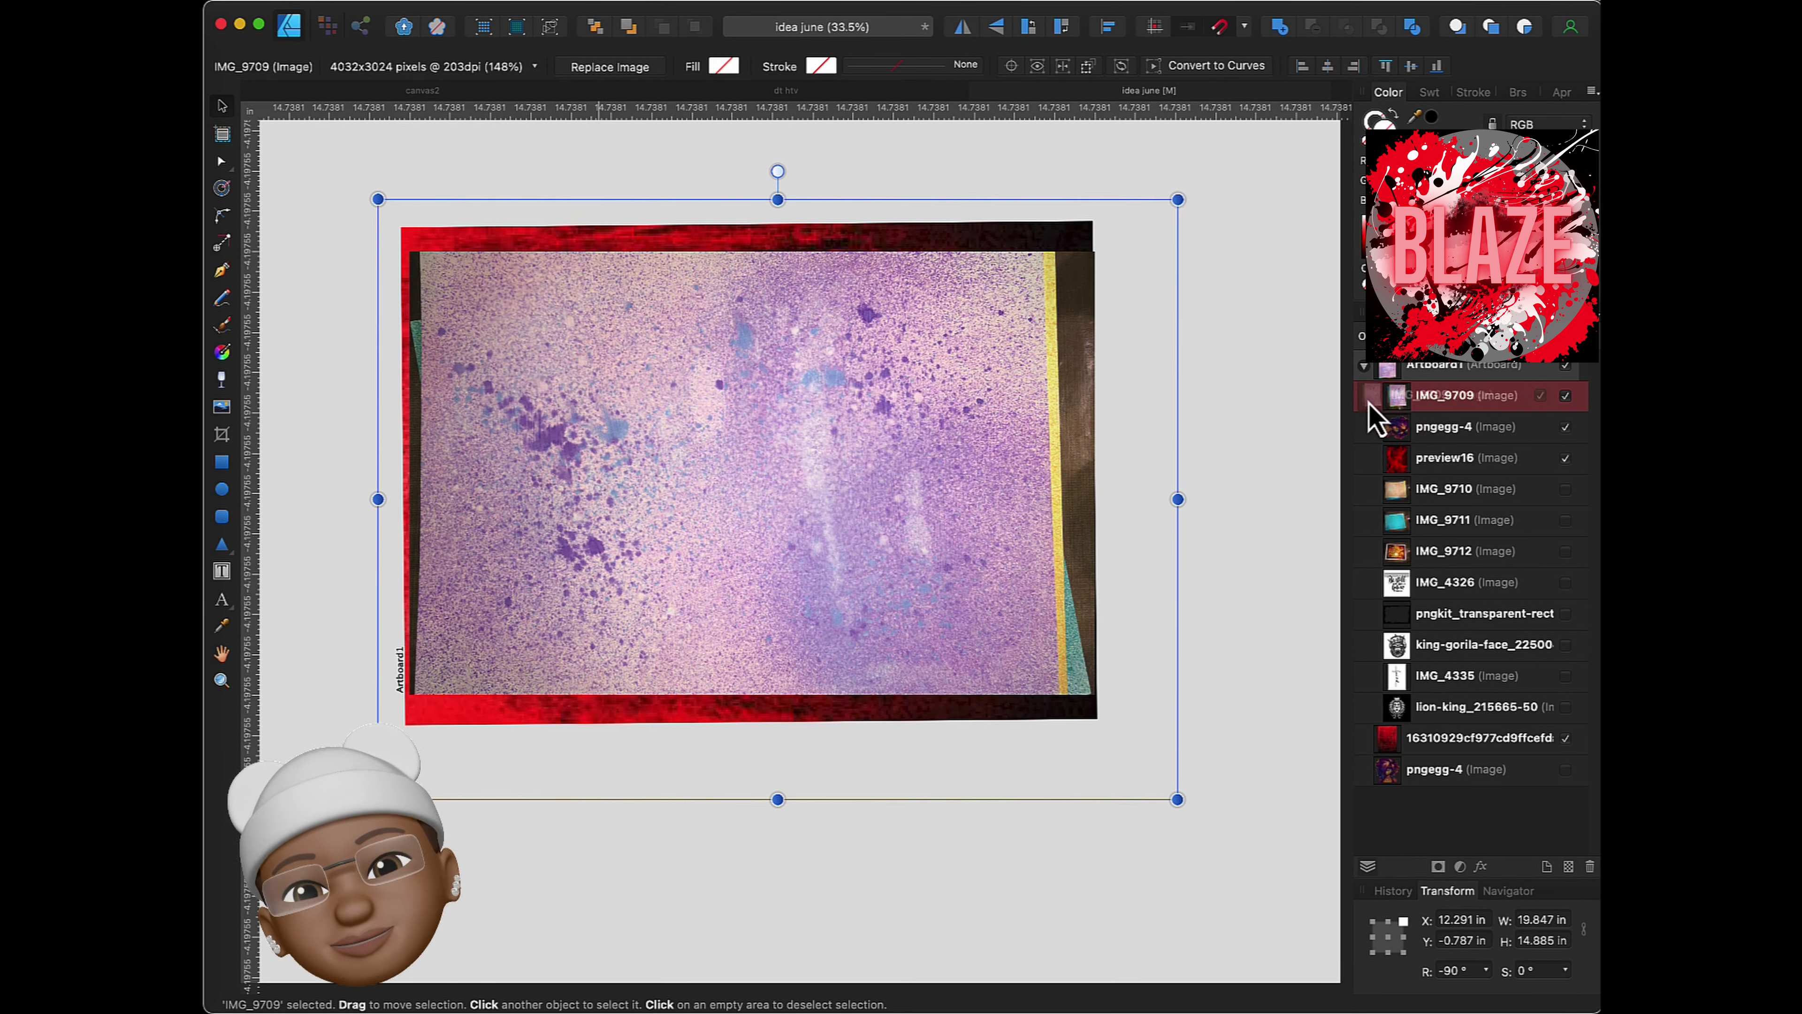
{"action": "left_click_drag", "start_coordinate": [1384, 403], "coordinate": [1419, 702]}
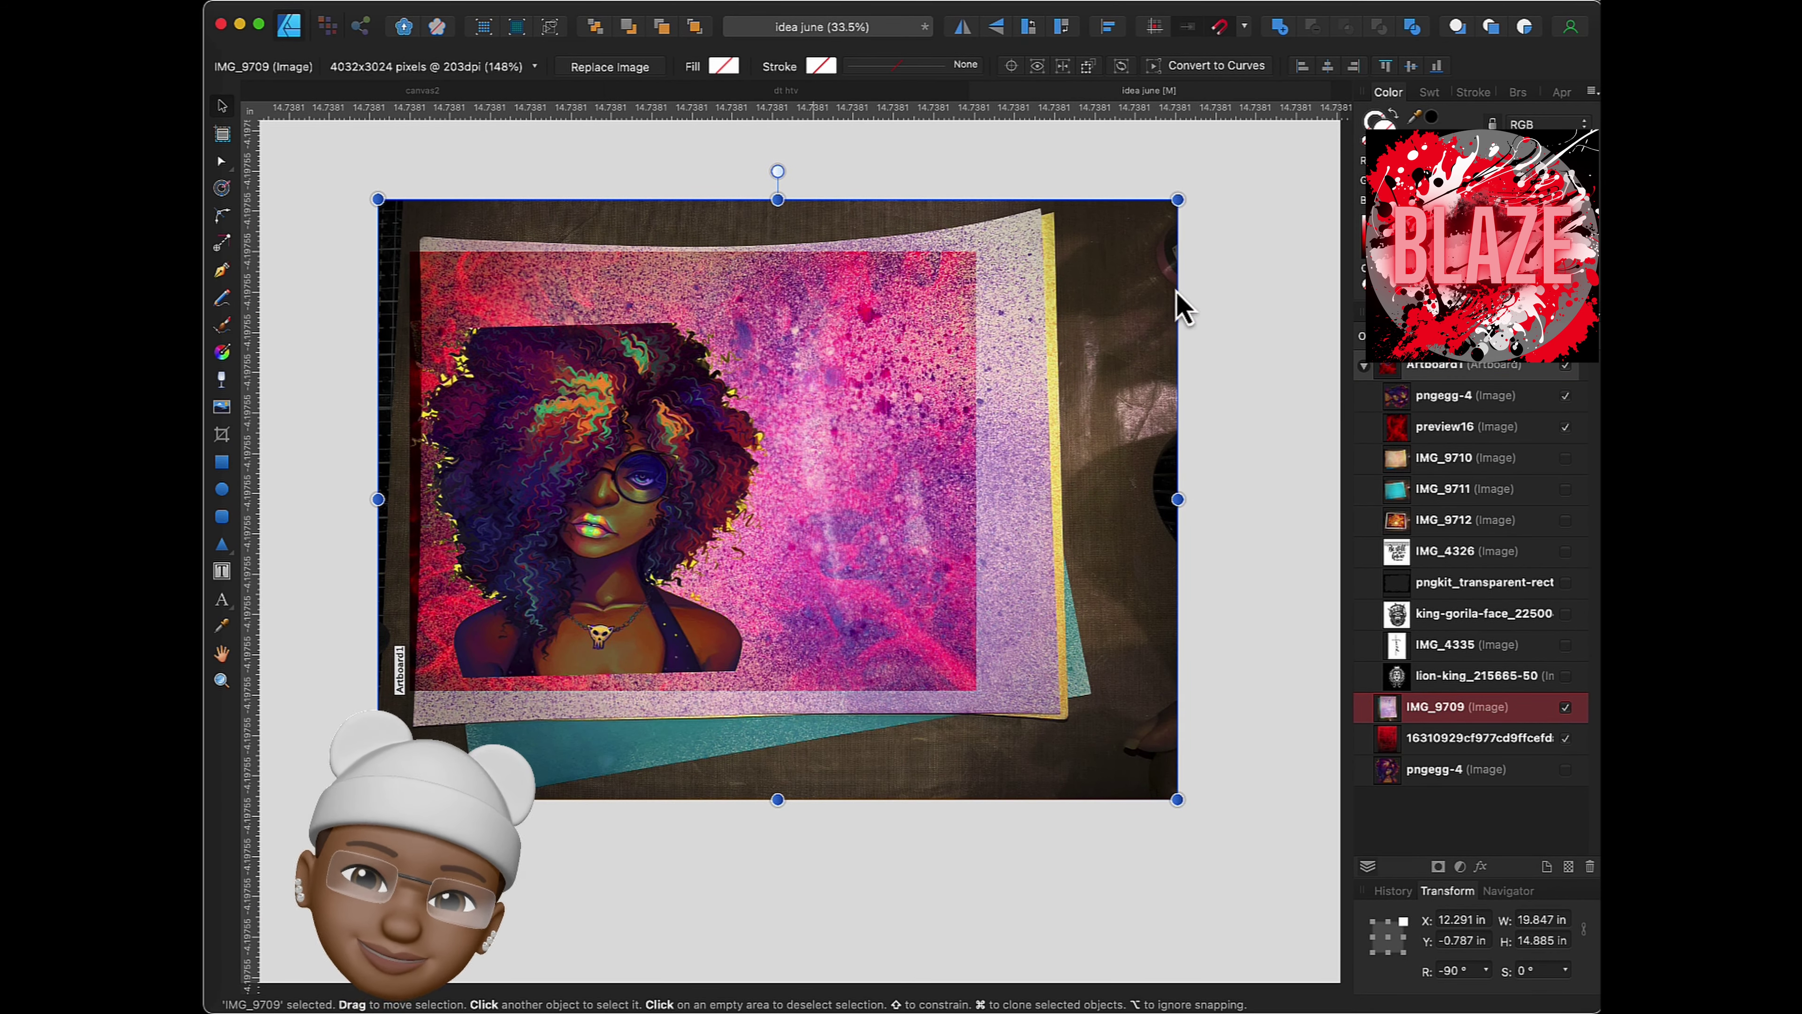
{"action": "left_click_drag", "start_coordinate": [1177, 199], "coordinate": [1196, 185]}
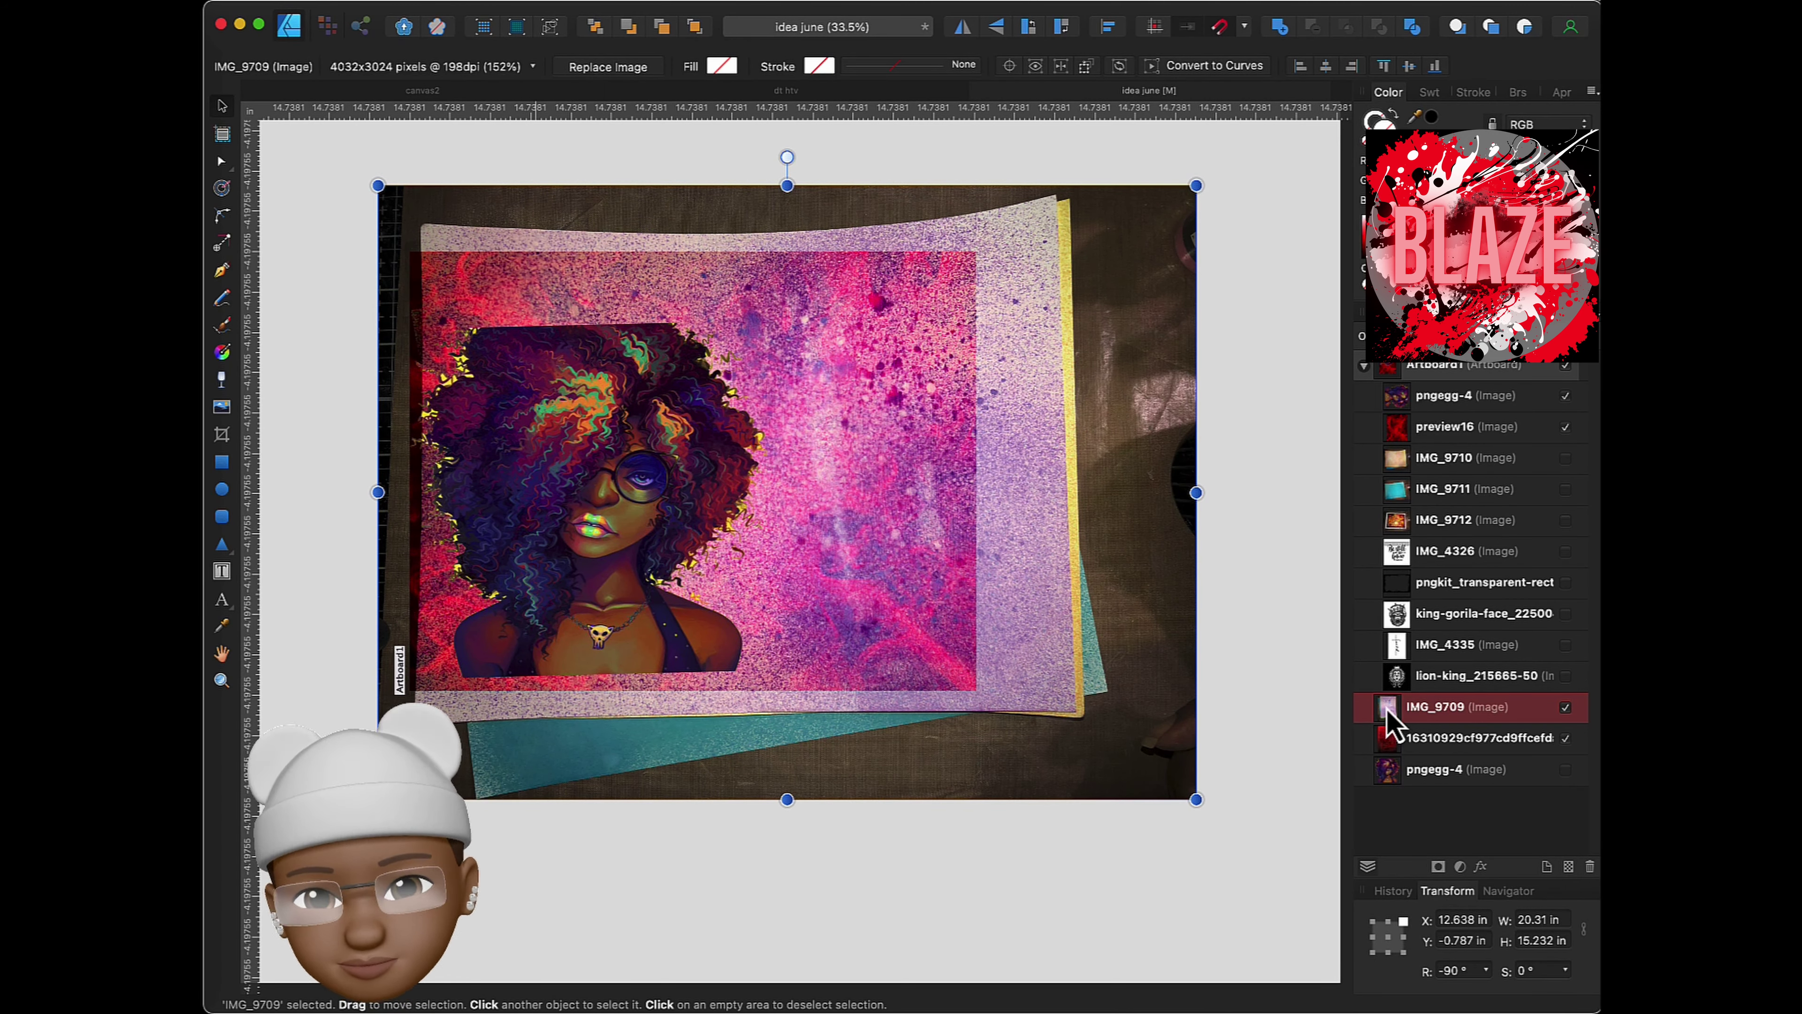
- Hide the pngegg-4 portrait, keep preview16 visible, and fine-tune IMG_9709's position
{"action": "left_click", "coordinate": [1395, 407]}
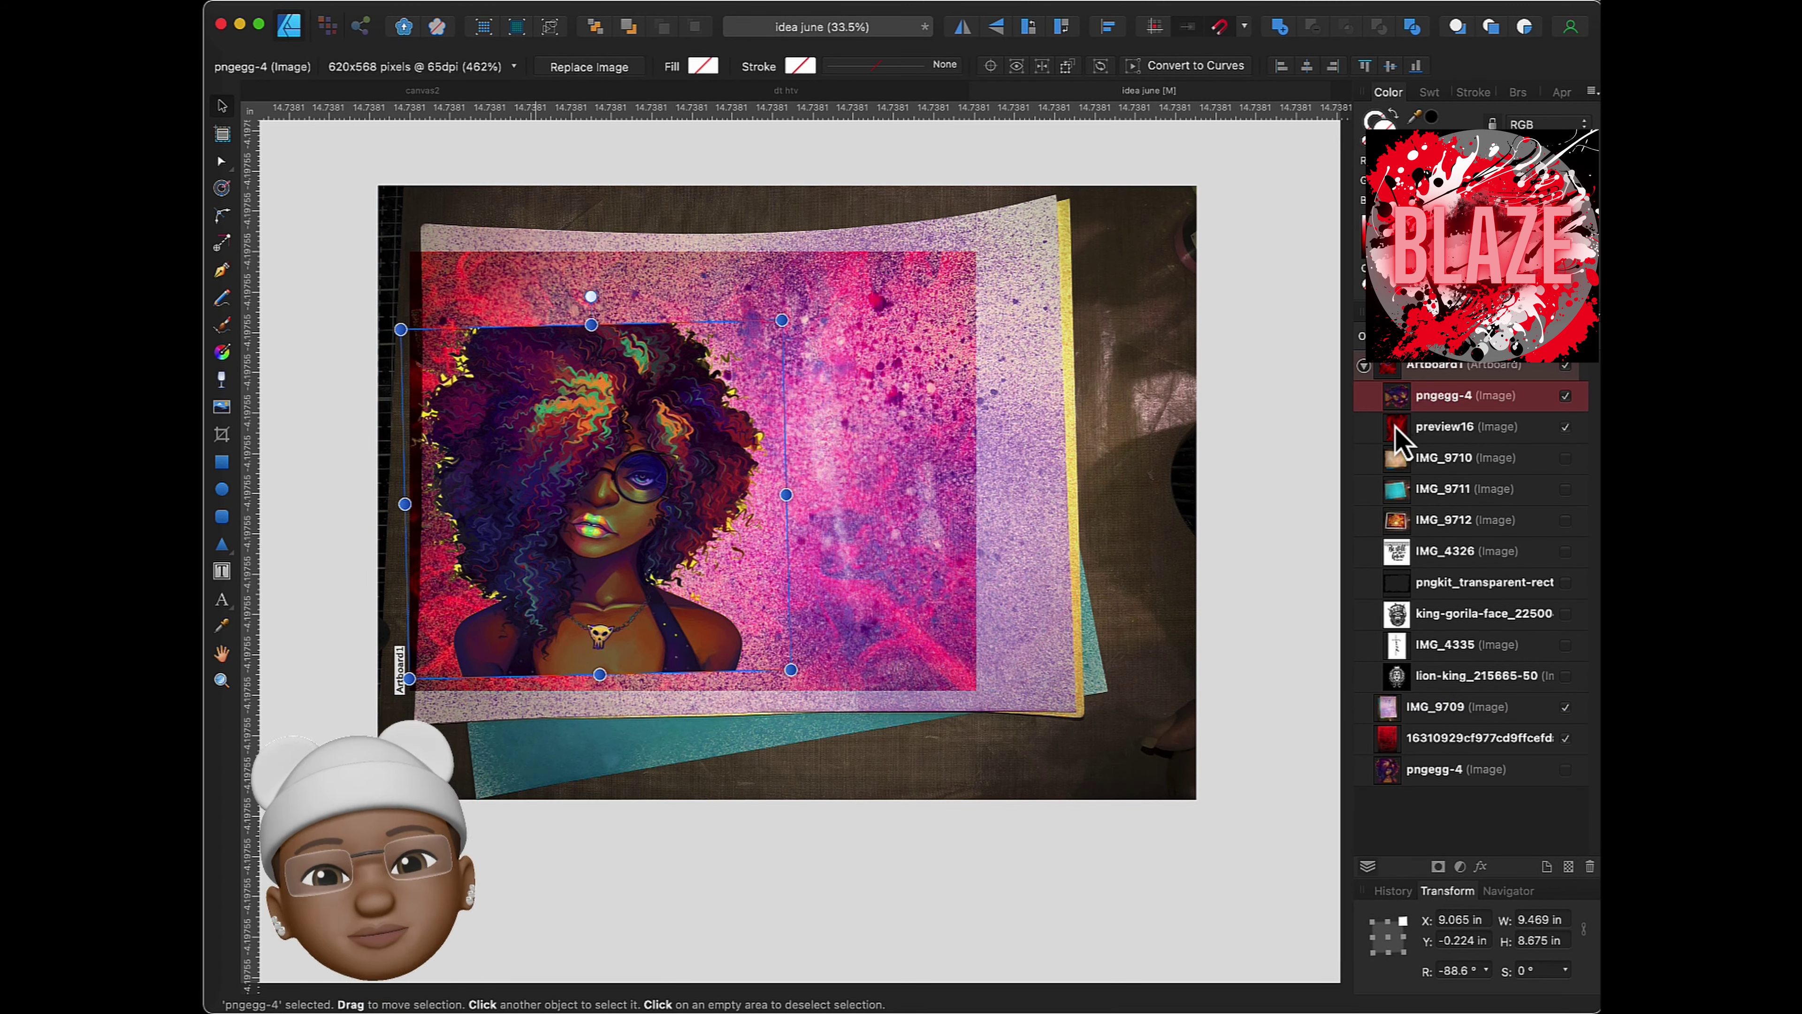
{"action": "left_click", "coordinate": [1399, 429]}
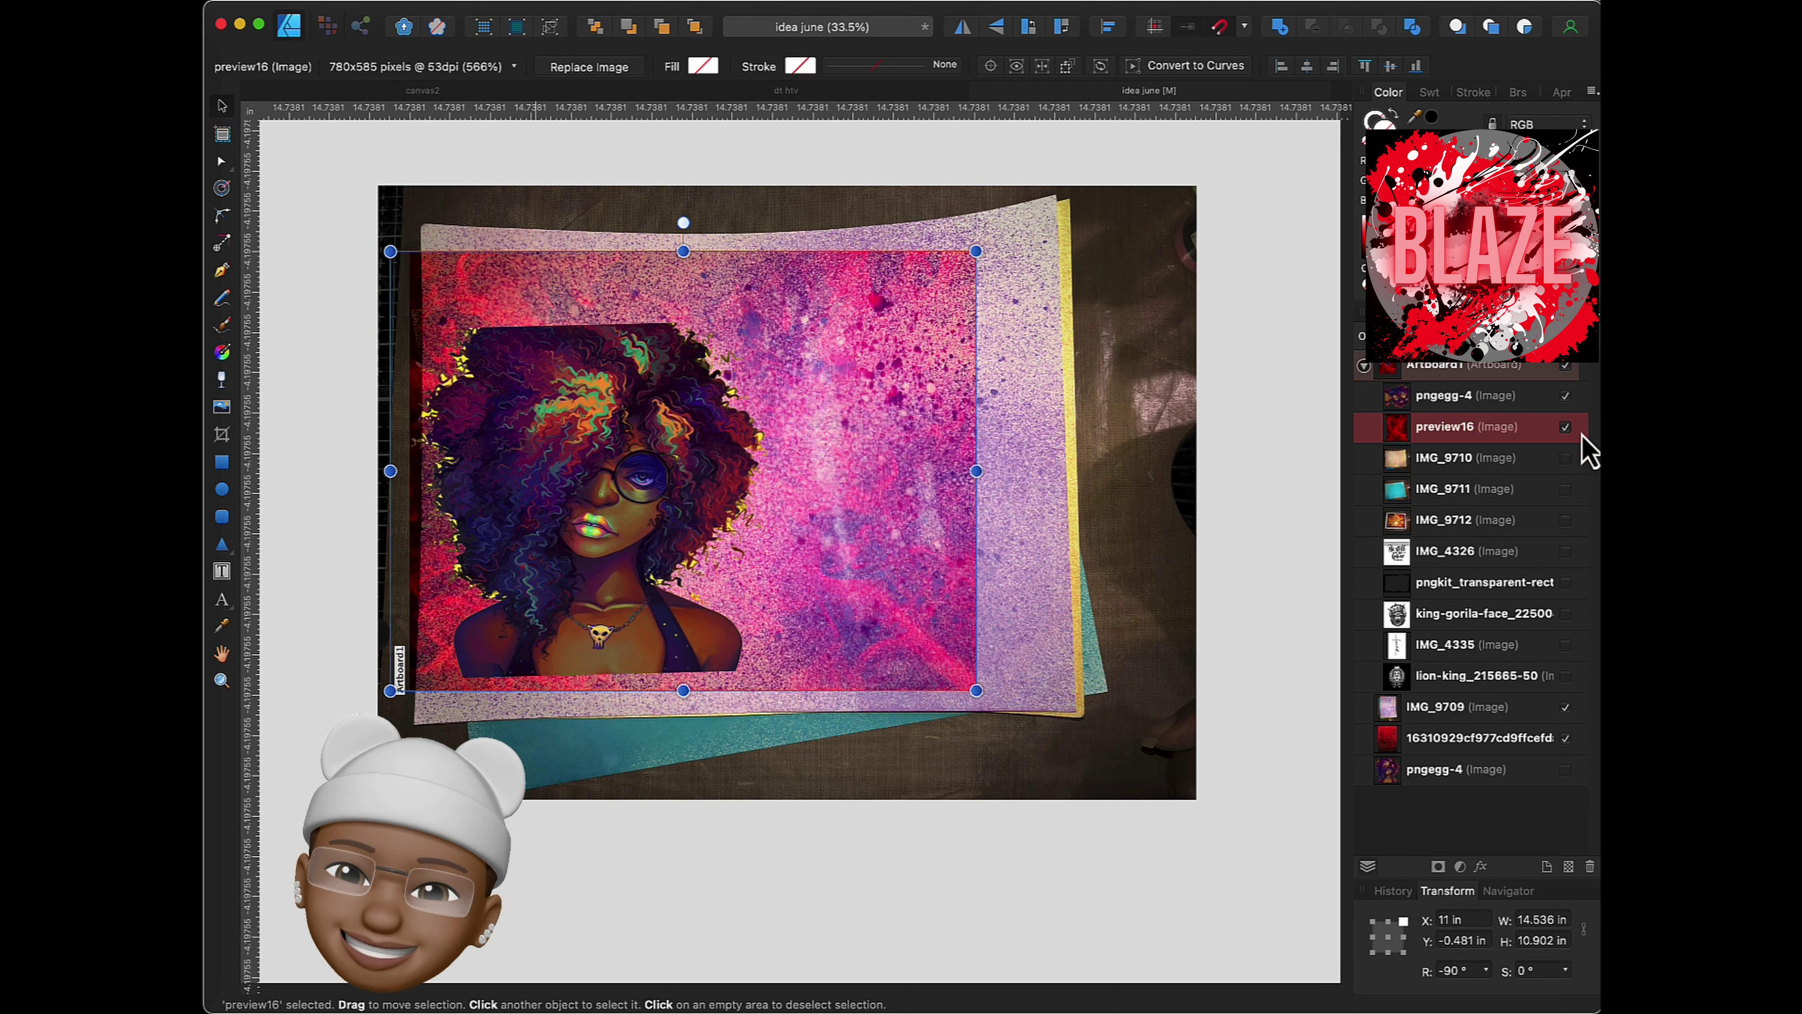
{"action": "left_click", "coordinate": [1566, 395]}
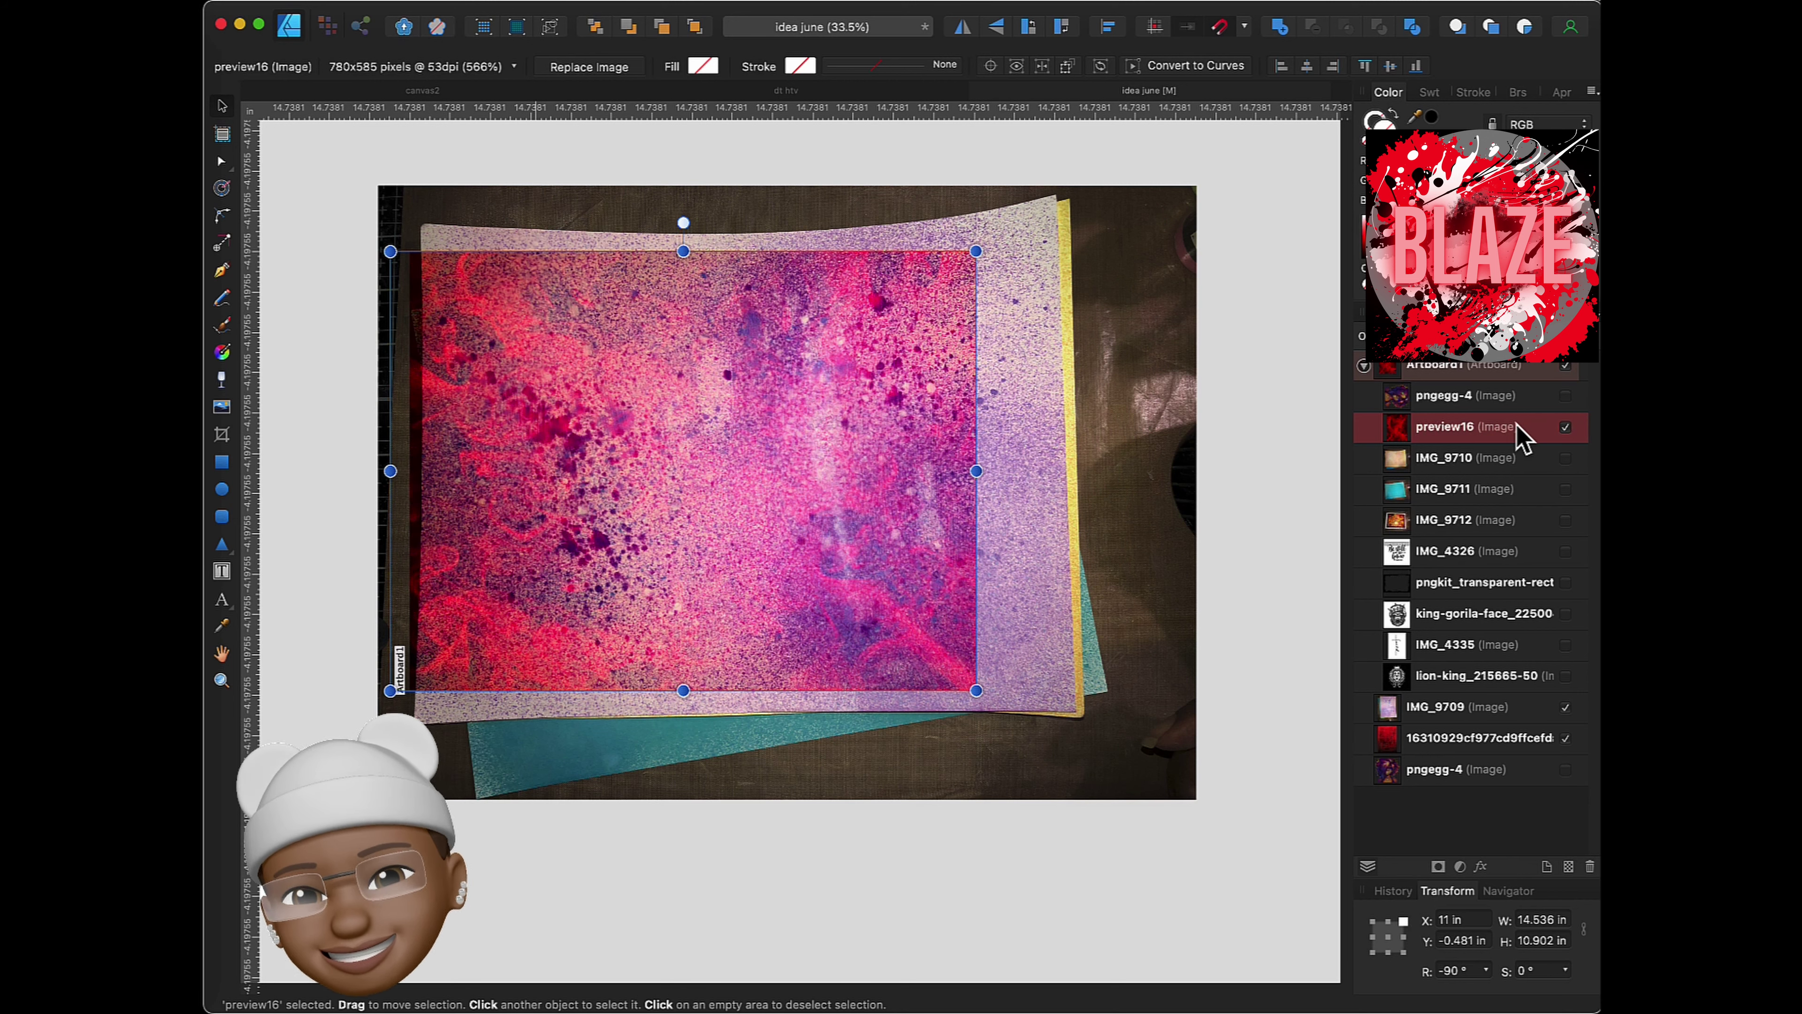
{"action": "left_click", "coordinate": [1566, 427]}
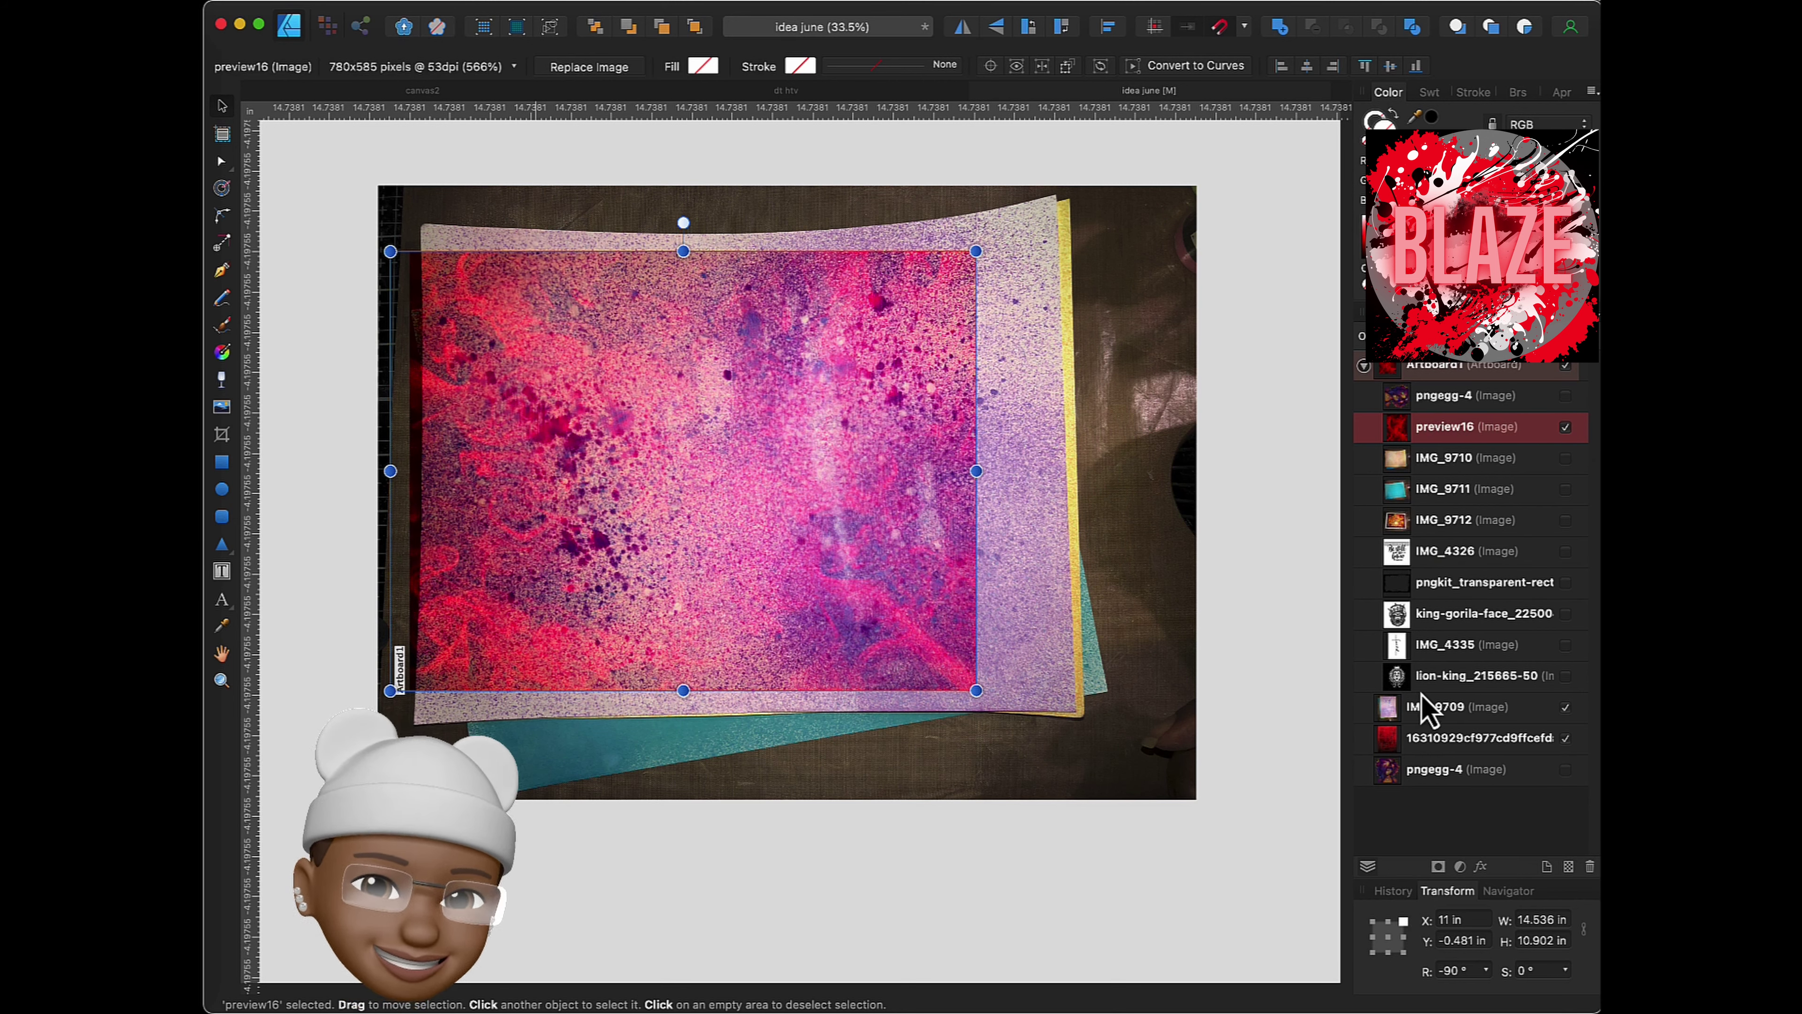
{"action": "left_click", "coordinate": [1403, 738]}
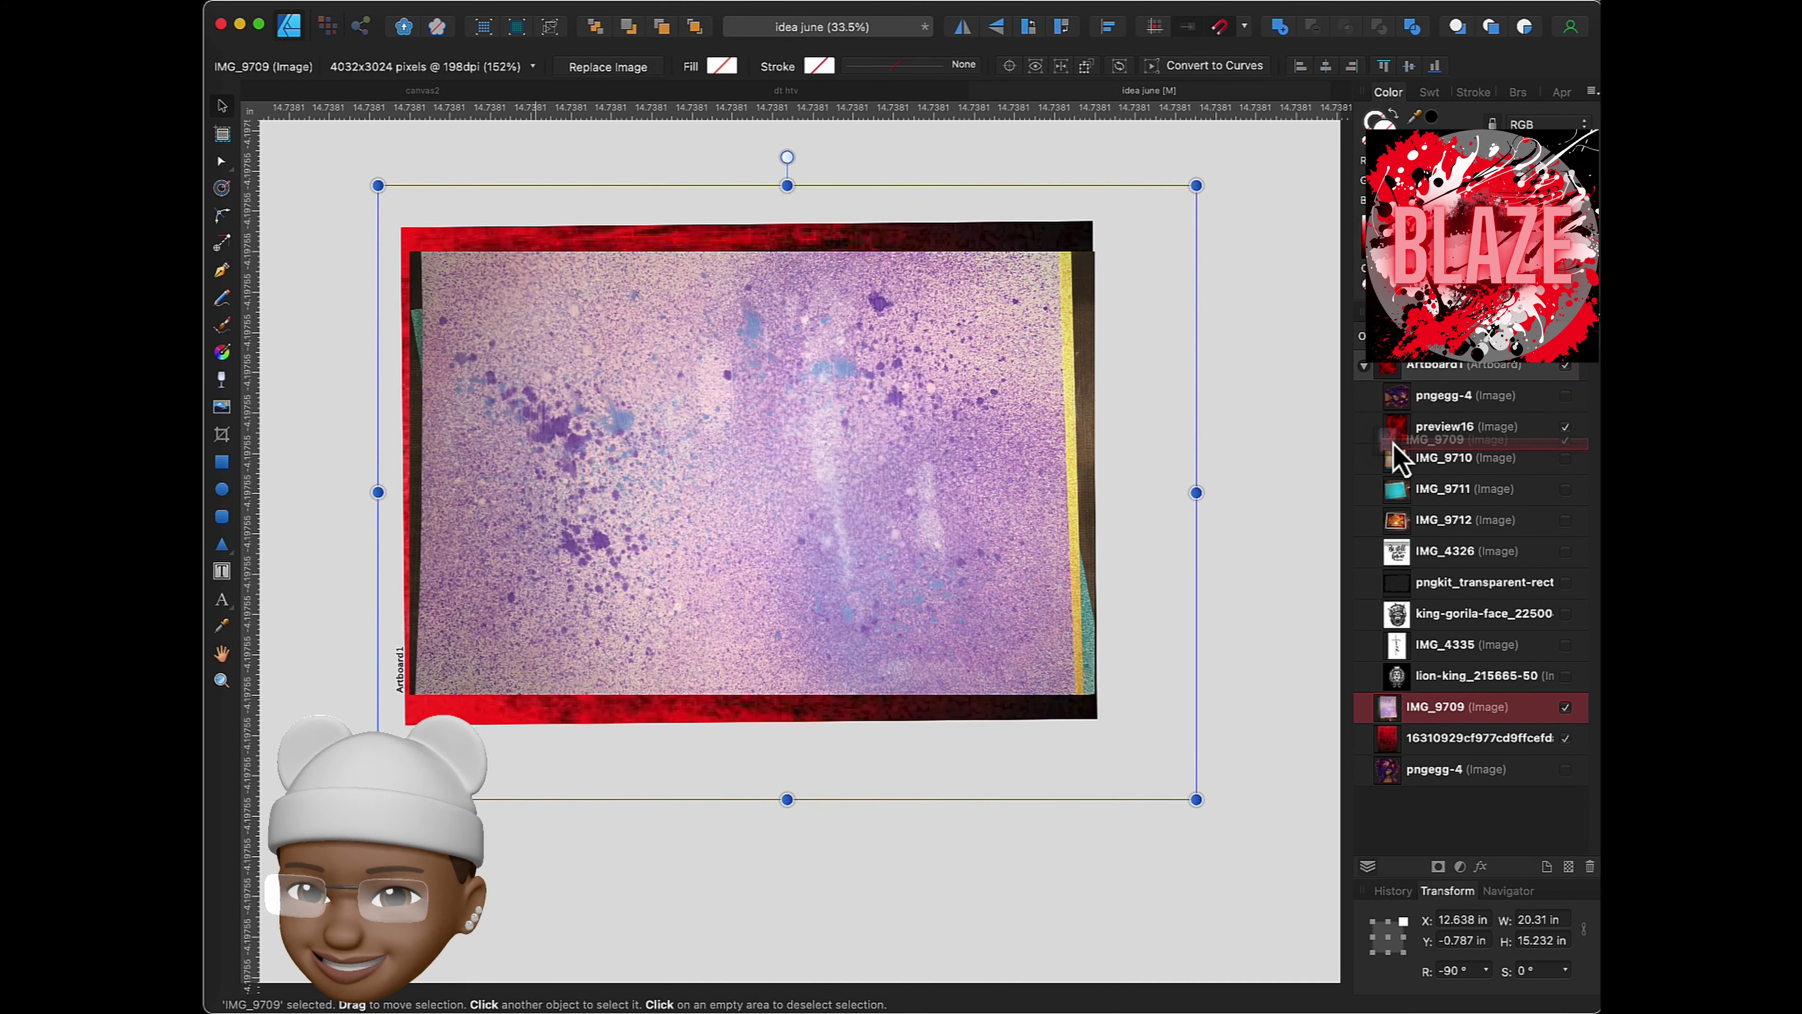
{"action": "mouse_move", "coordinate": [1392, 711]}
{"action": "left_mouse_down"}
{"action": "mouse_move", "coordinate": [1391, 761]}
{"action": "mouse_move", "coordinate": [1410, 710]}
{"action": "left_mouse_up"}
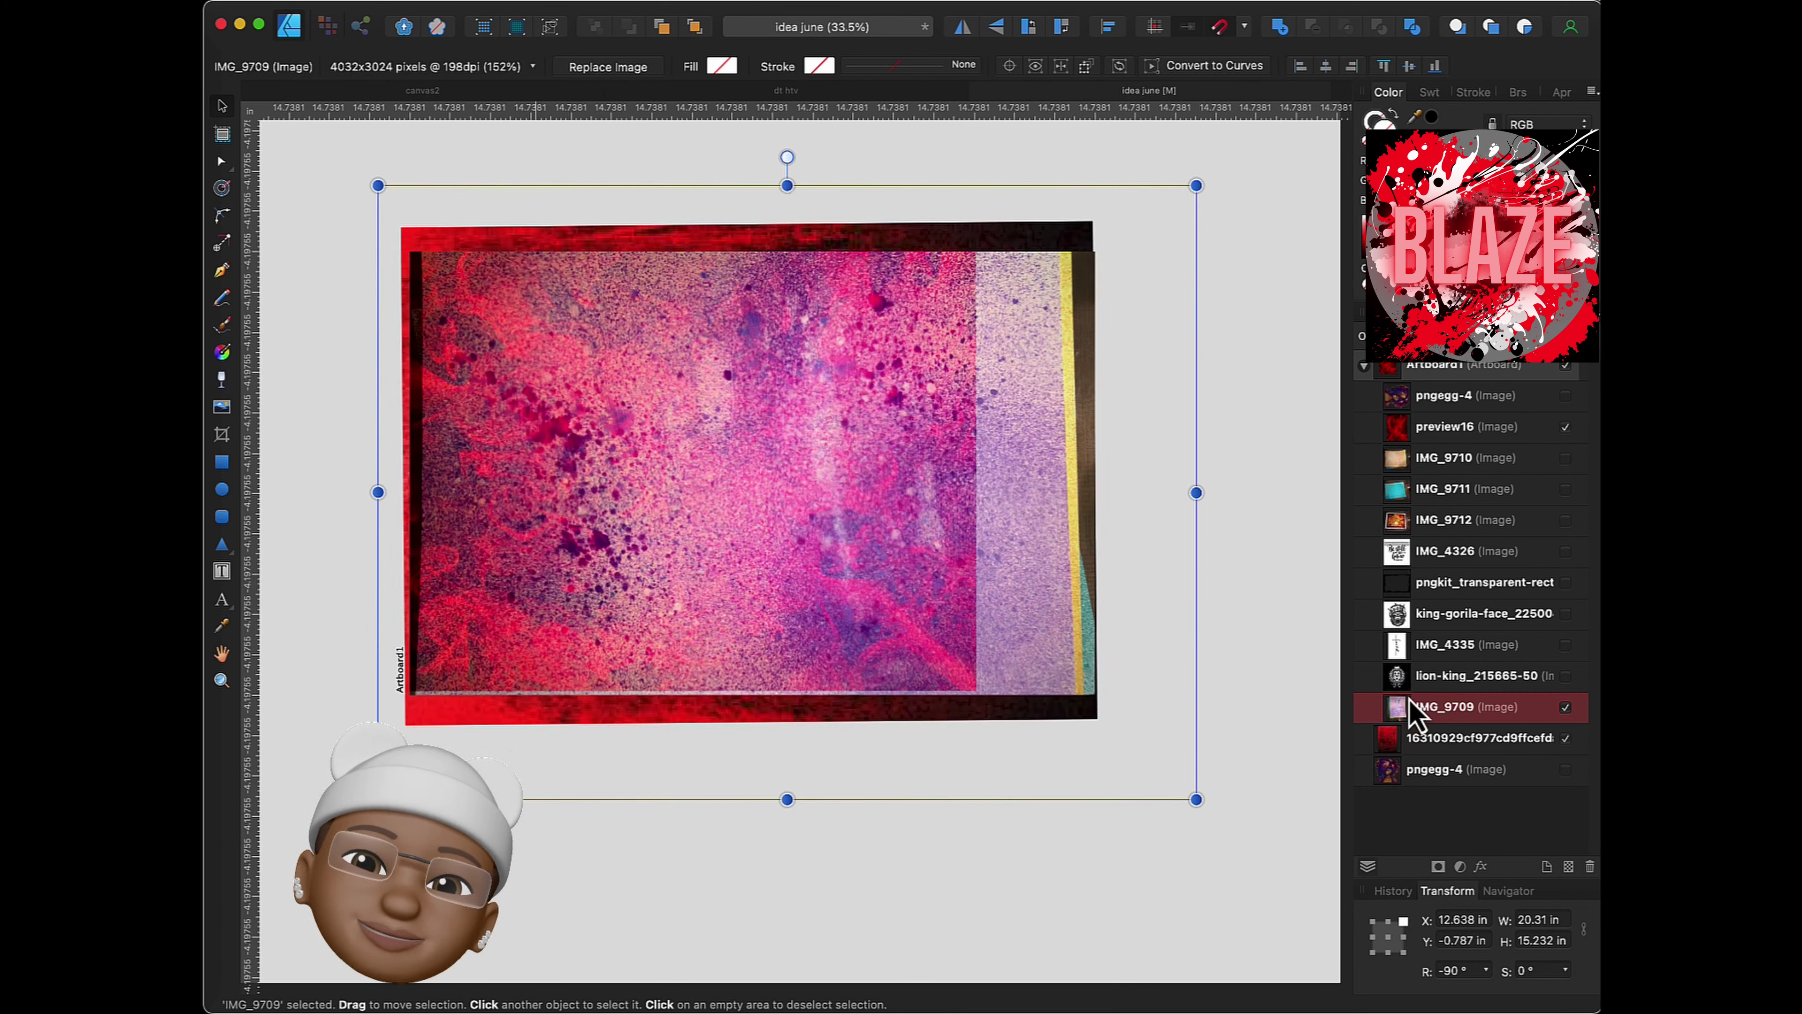
{"action": "left_click_drag", "start_coordinate": [1011, 446], "coordinate": [1004, 458]}
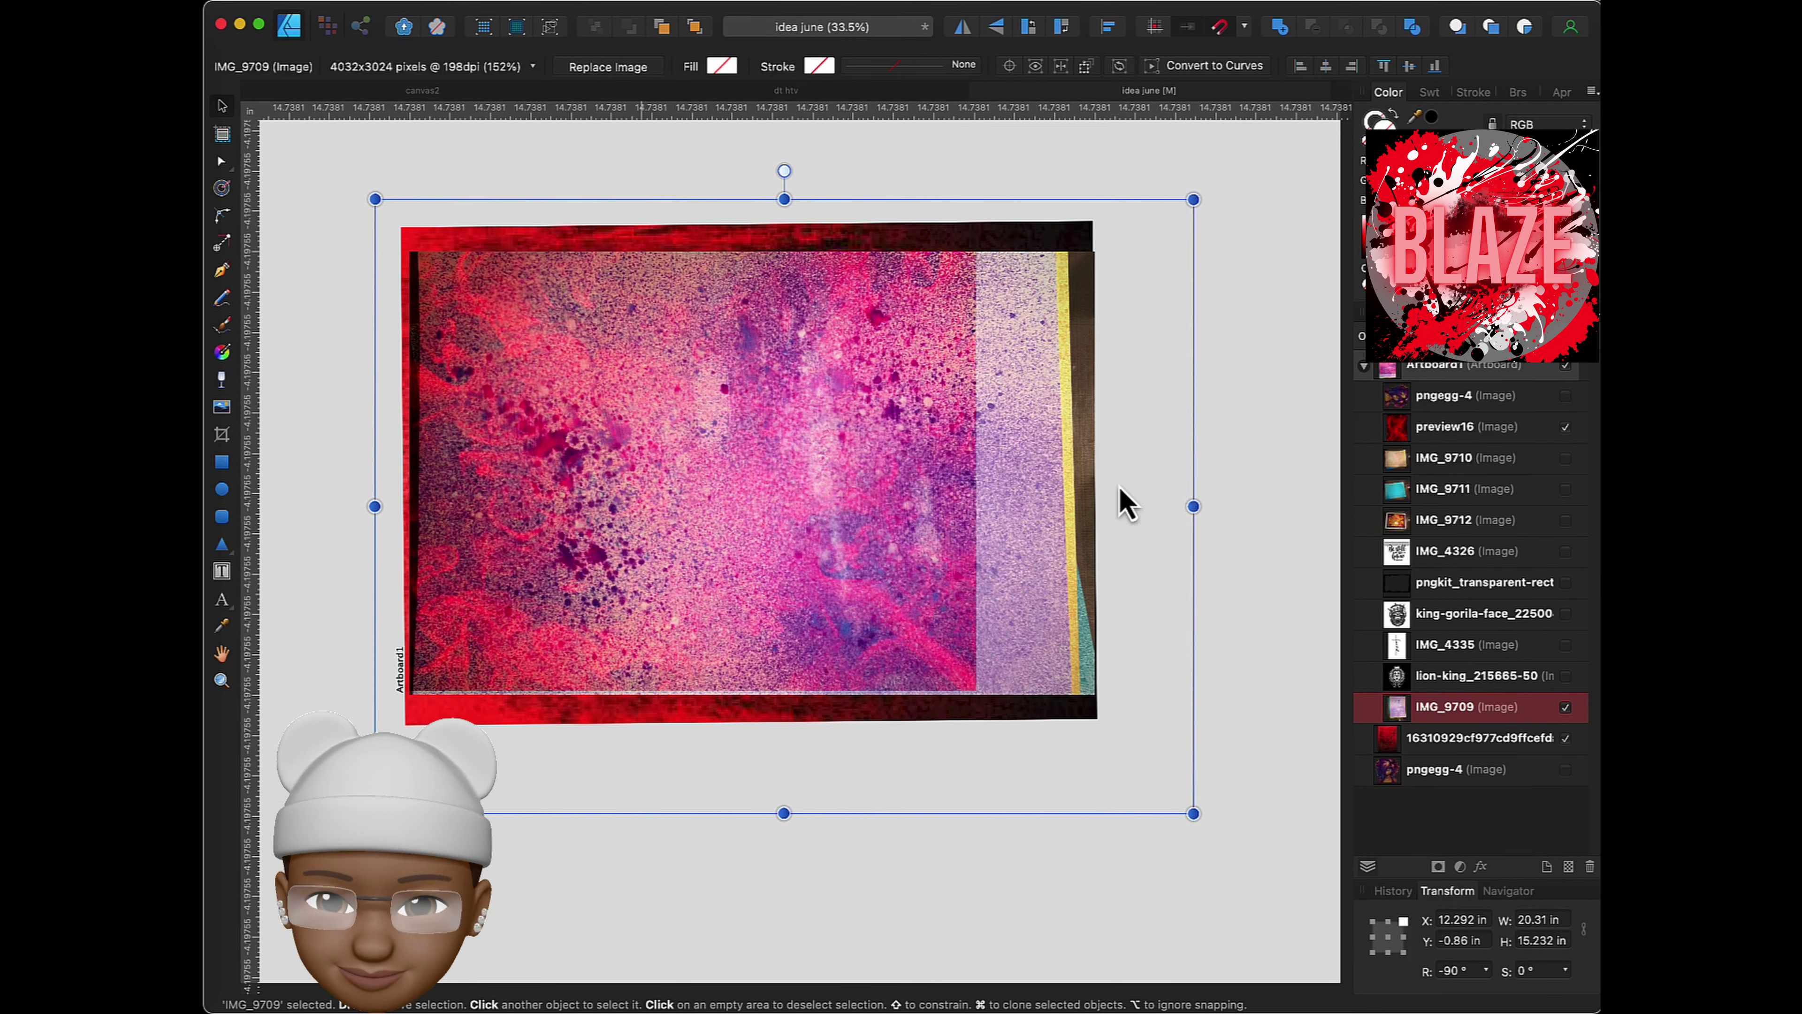
{"action": "left_click", "coordinate": [1565, 707]}
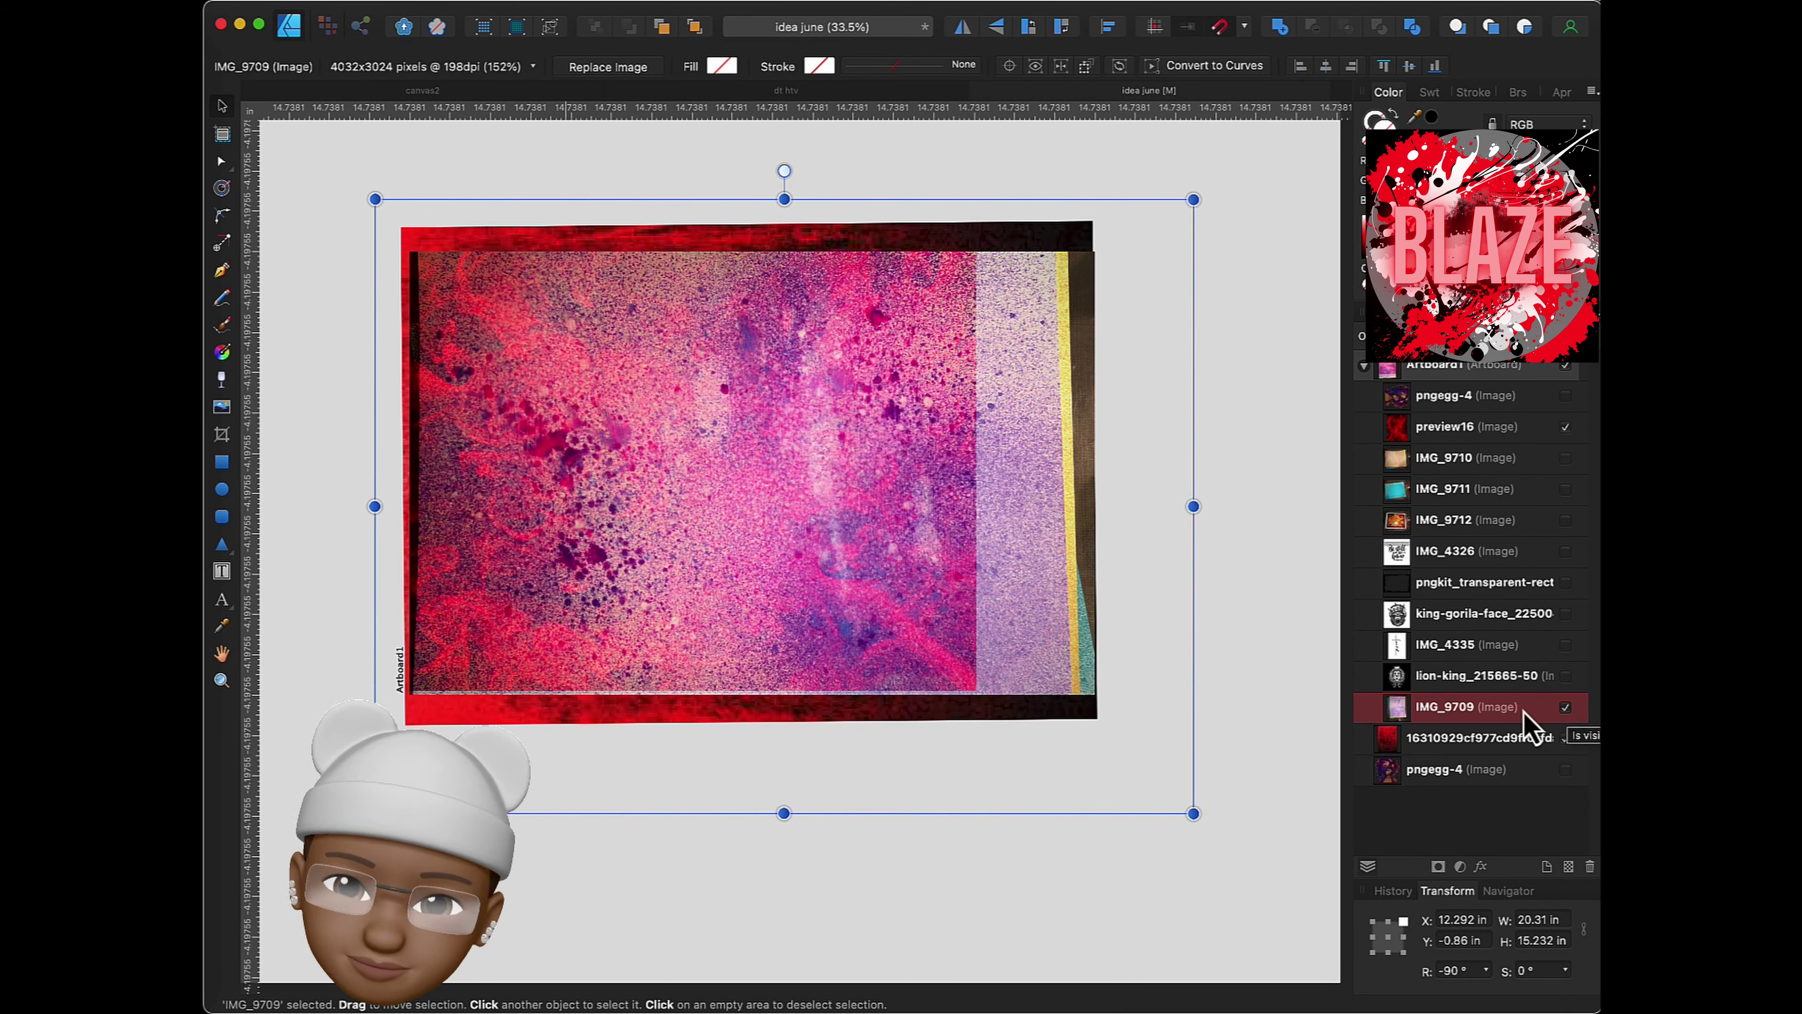
{"action": "left_click", "coordinate": [1565, 675]}
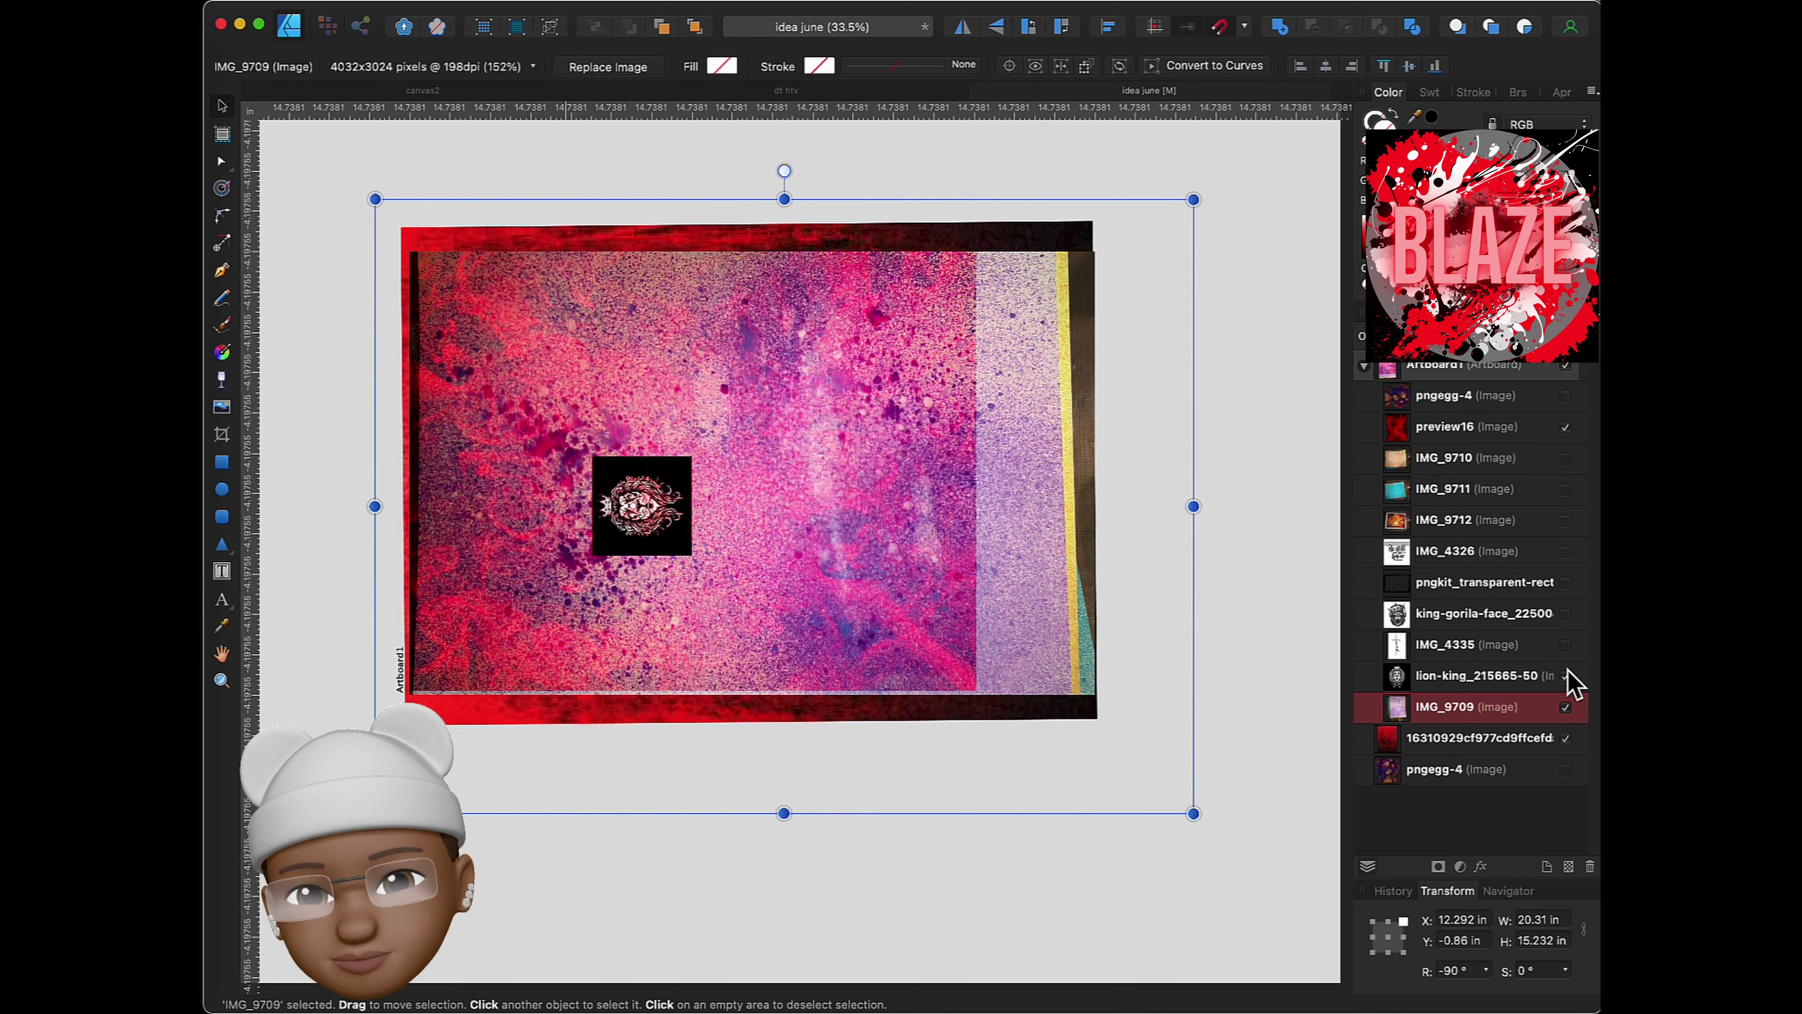
{"action": "left_click", "coordinate": [1564, 644]}
- Scale the faith image up into a large box over the lower right
{"action": "left_click", "coordinate": [947, 541]}
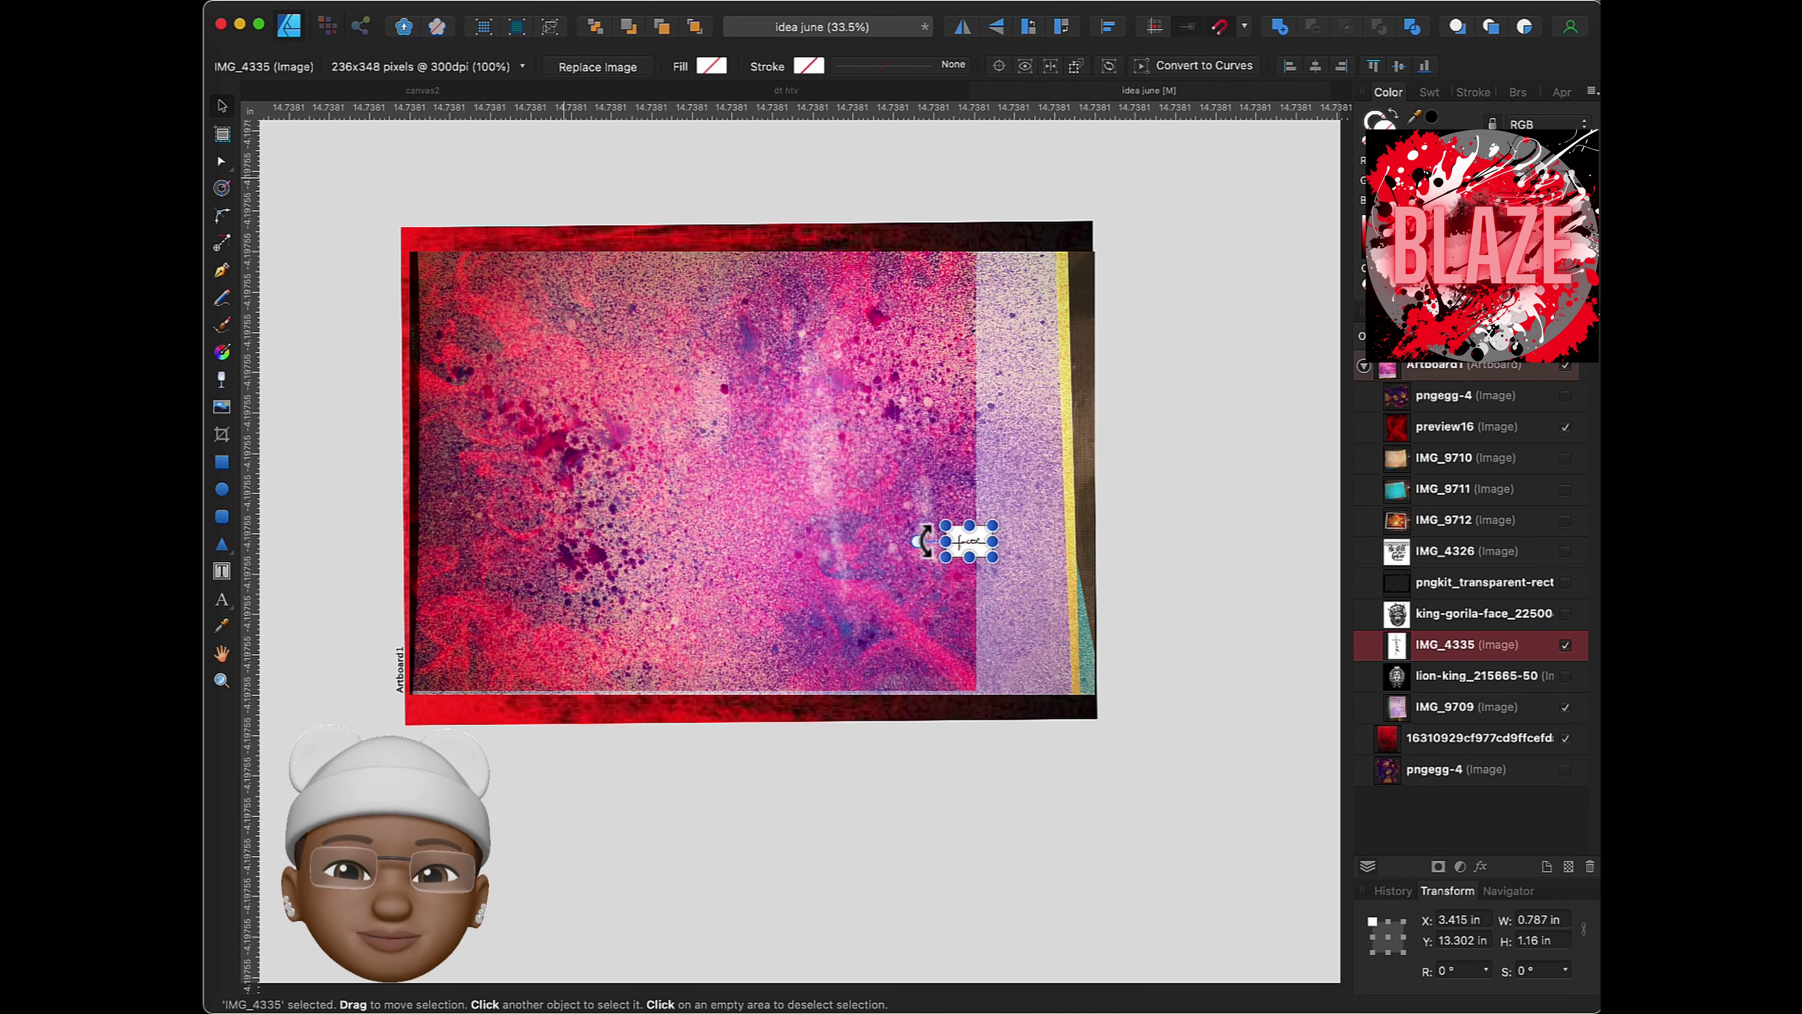
{"action": "left_click_drag", "start_coordinate": [947, 570], "coordinate": [644, 761]}
{"action": "mouse_move", "coordinate": [761, 649]}
{"action": "left_mouse_down"}
{"action": "mouse_move", "coordinate": [858, 596]}
{"action": "mouse_move", "coordinate": [851, 567]}
{"action": "left_mouse_up"}
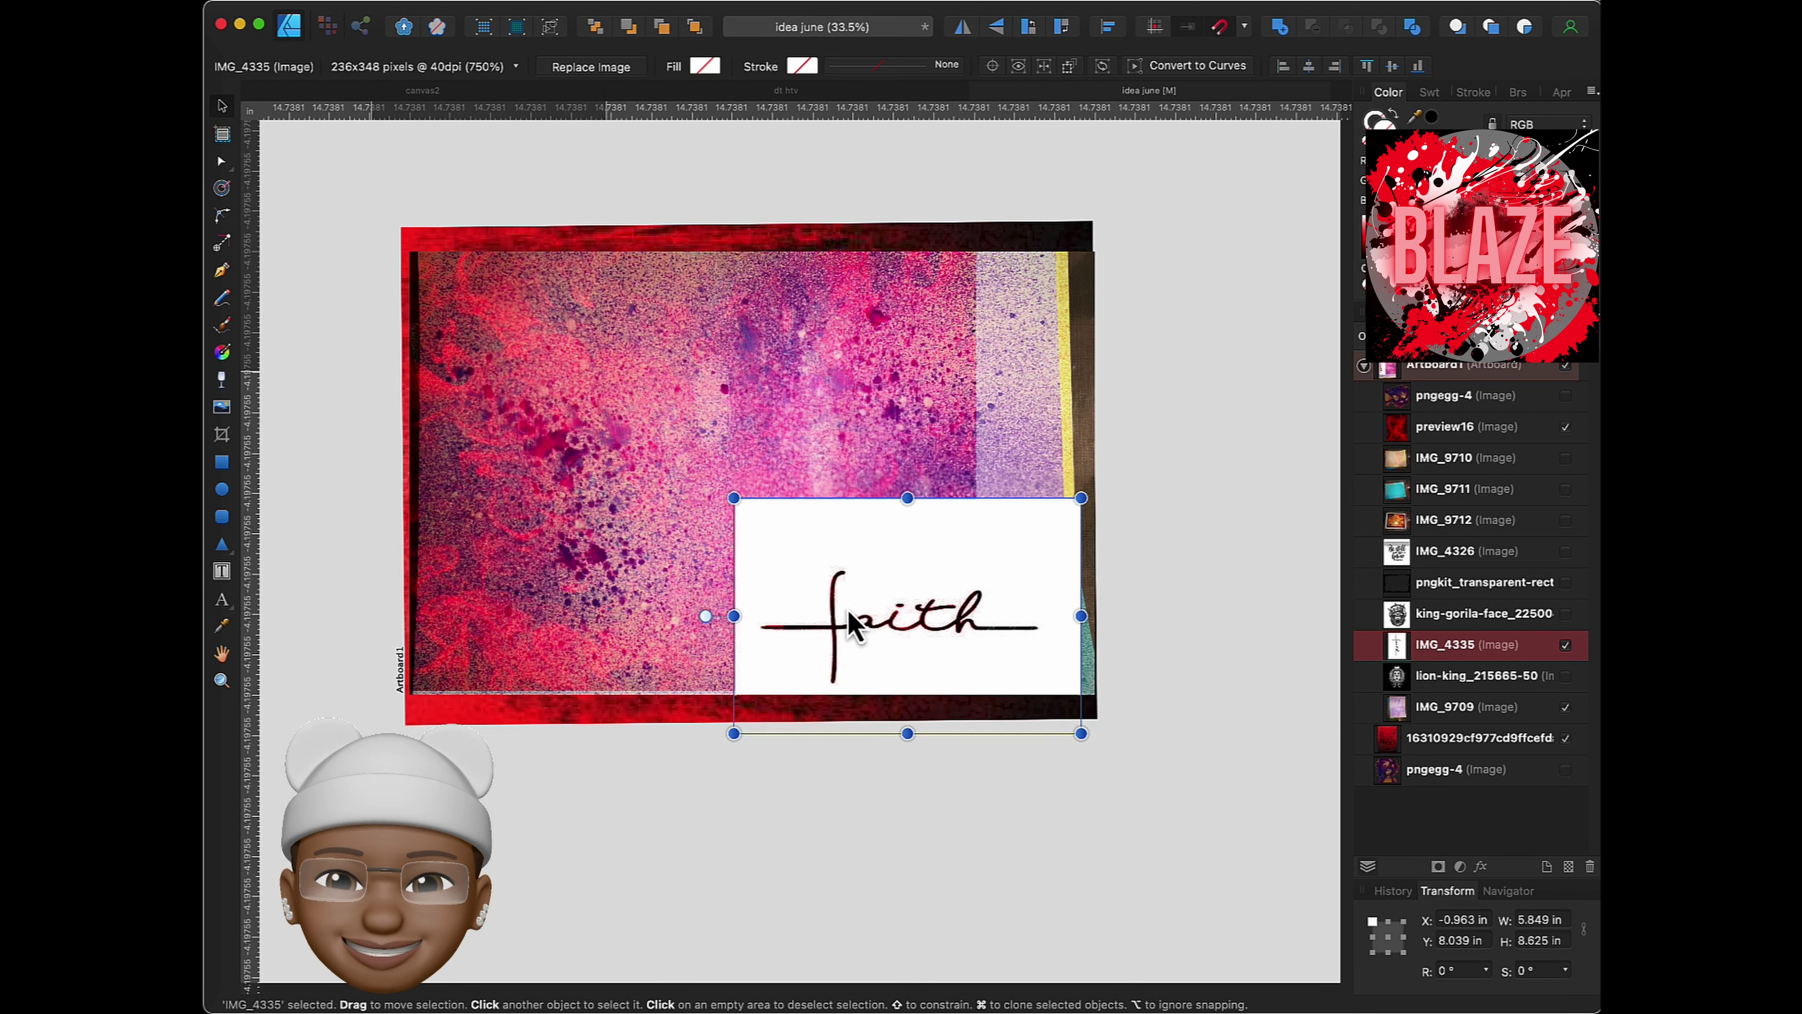
- Try Mask to Below on Artboard1, undo it, and reselect the faith image layer
{"action": "left_click", "coordinate": [1476, 738]}
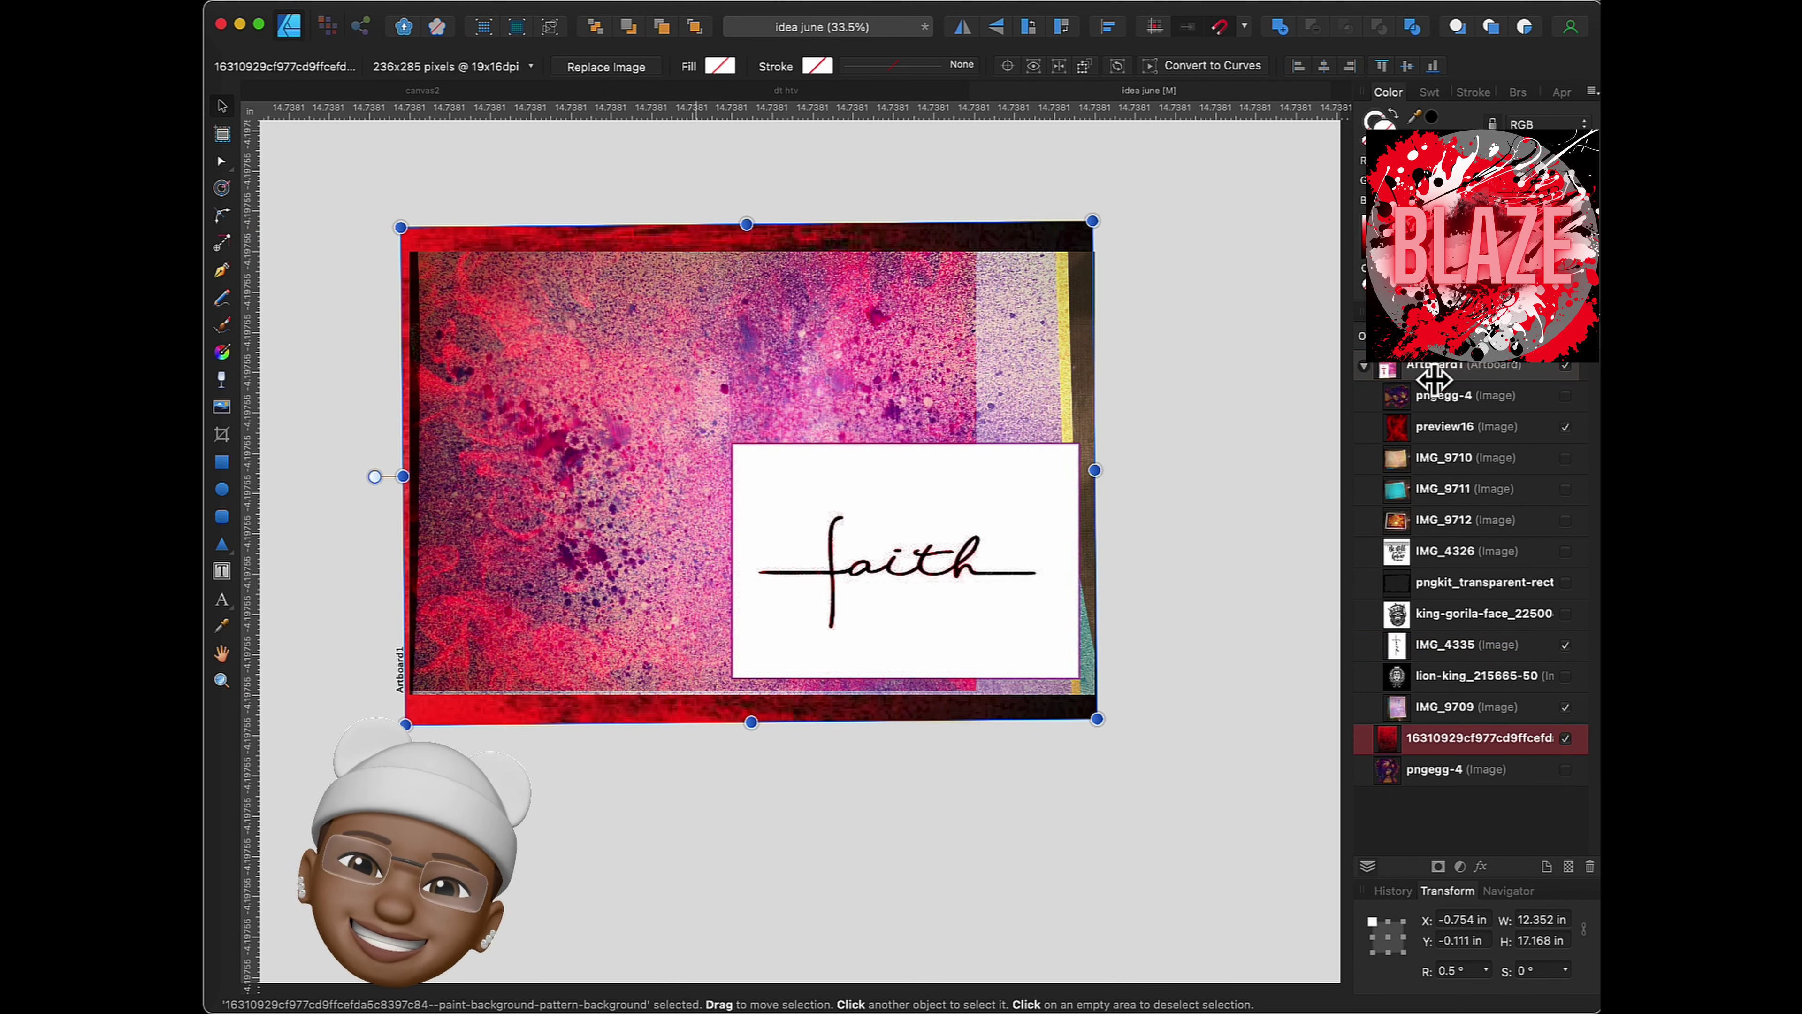
{"action": "left_click", "coordinate": [1412, 366]}
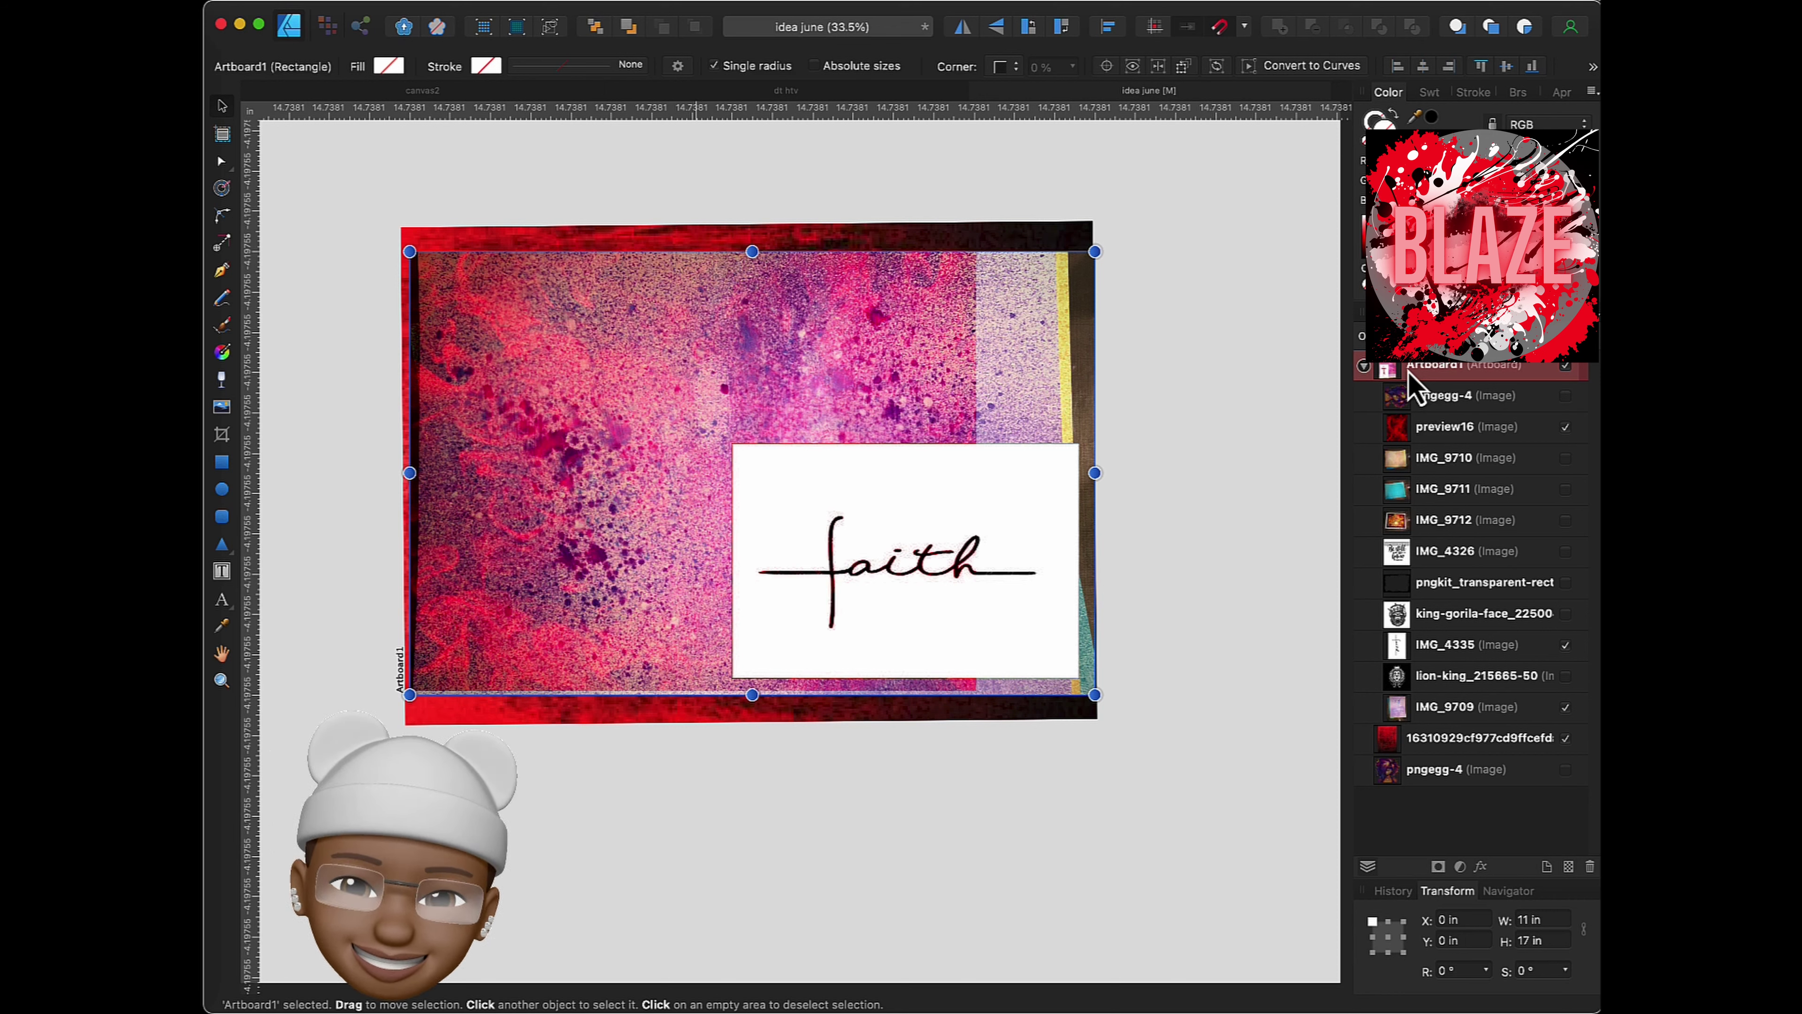
{"action": "right_click", "coordinate": [1412, 383]}
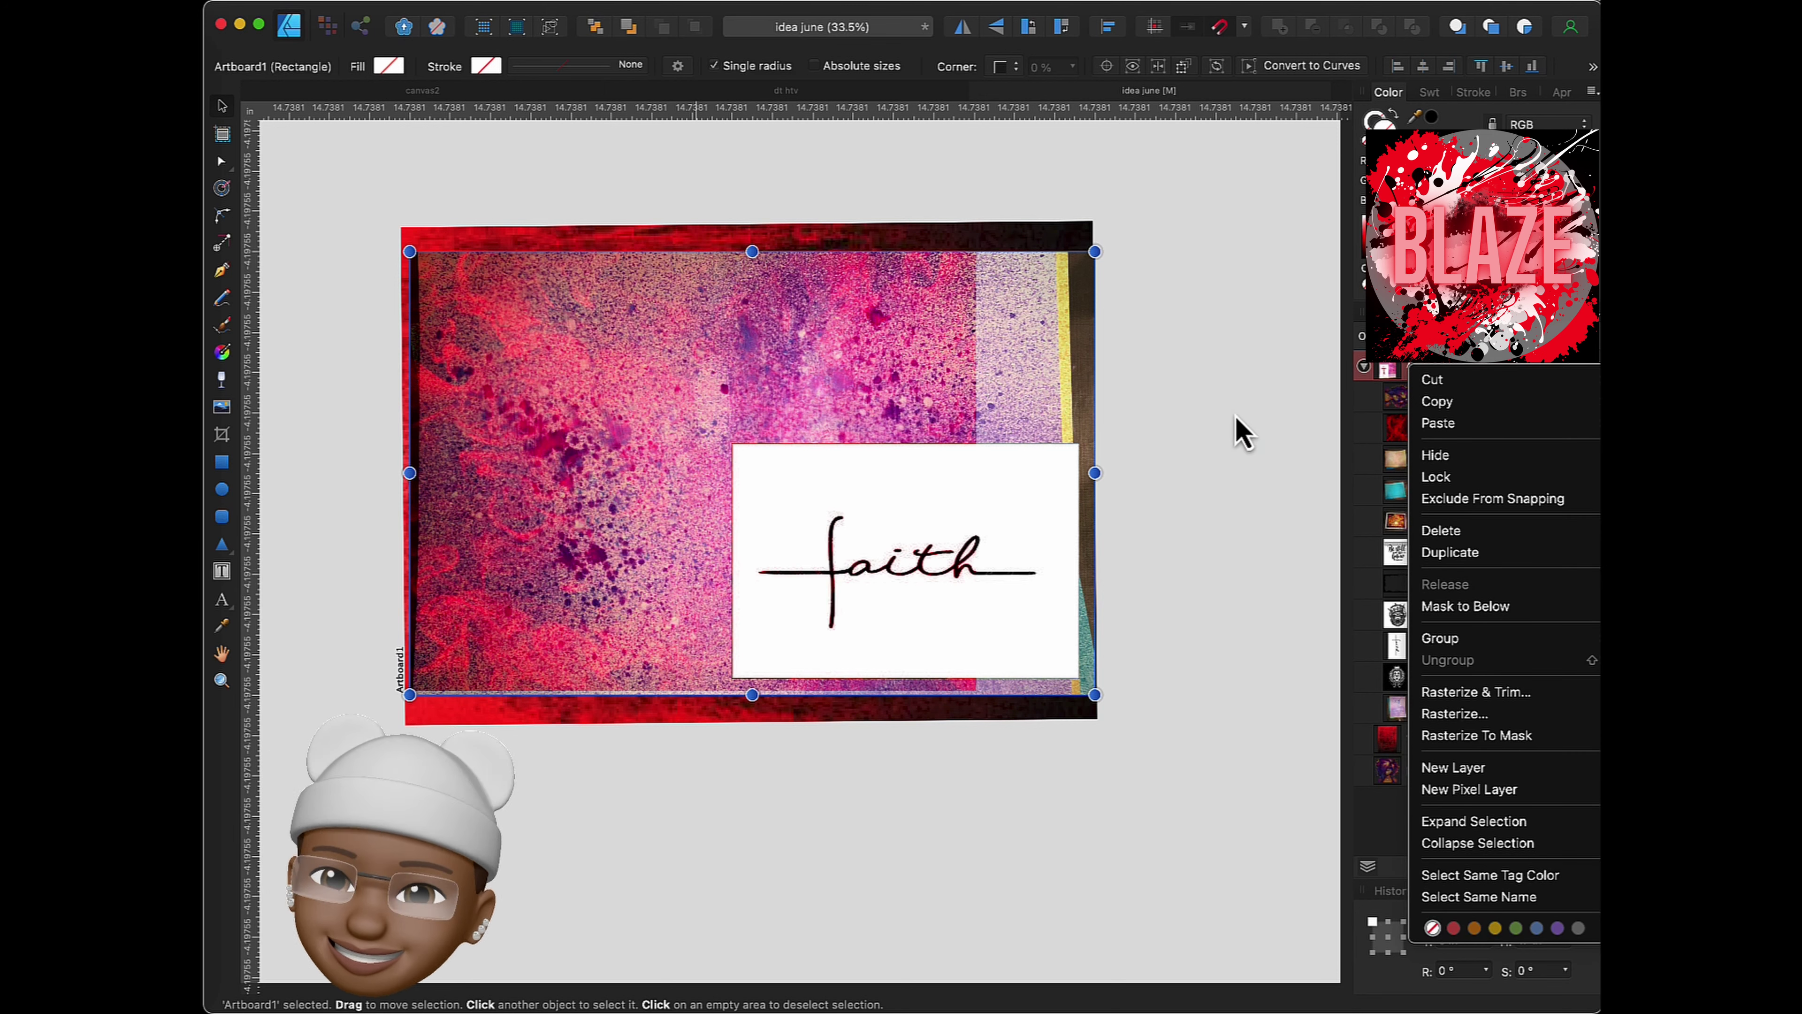
{"action": "left_click", "coordinate": [1461, 606]}
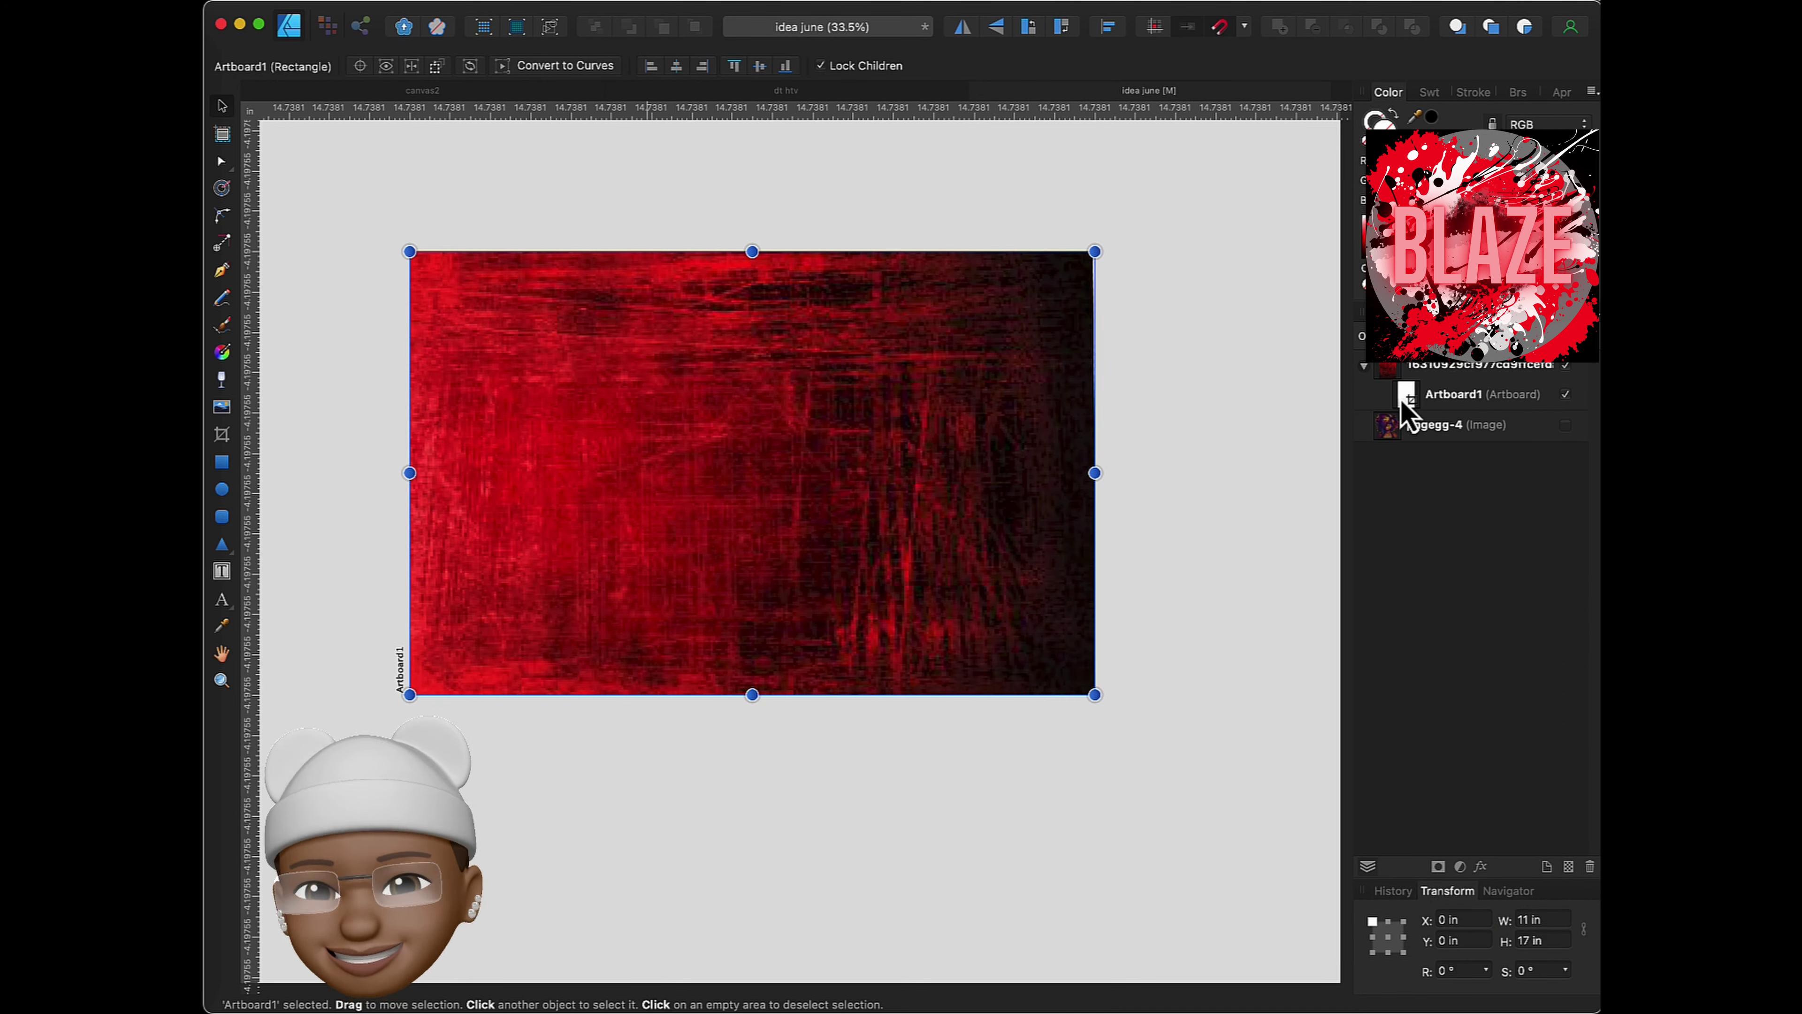
{"action": "key", "text": "ctrl+z"}
{"action": "left_click", "coordinate": [1448, 643]}
{"action": "left_click", "coordinate": [1476, 341]}
{"action": "left_click", "coordinate": [1476, 451]}
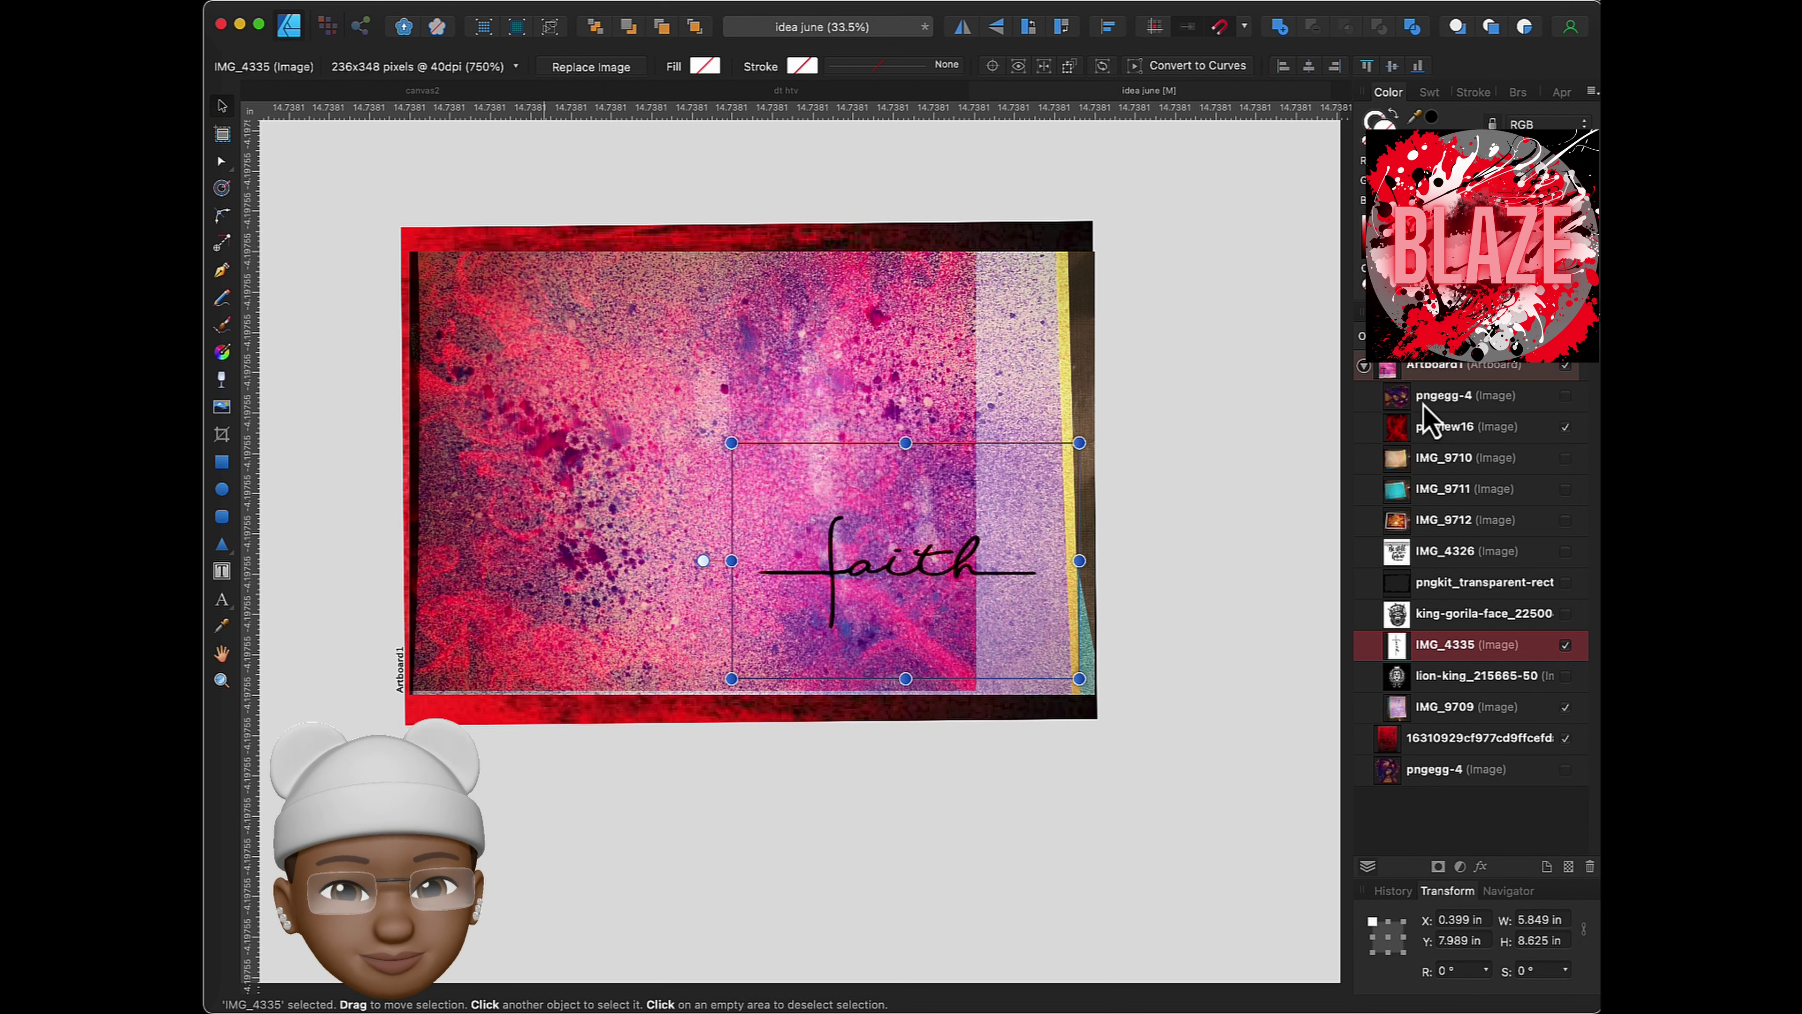
{"action": "left_click", "coordinate": [1565, 395]}
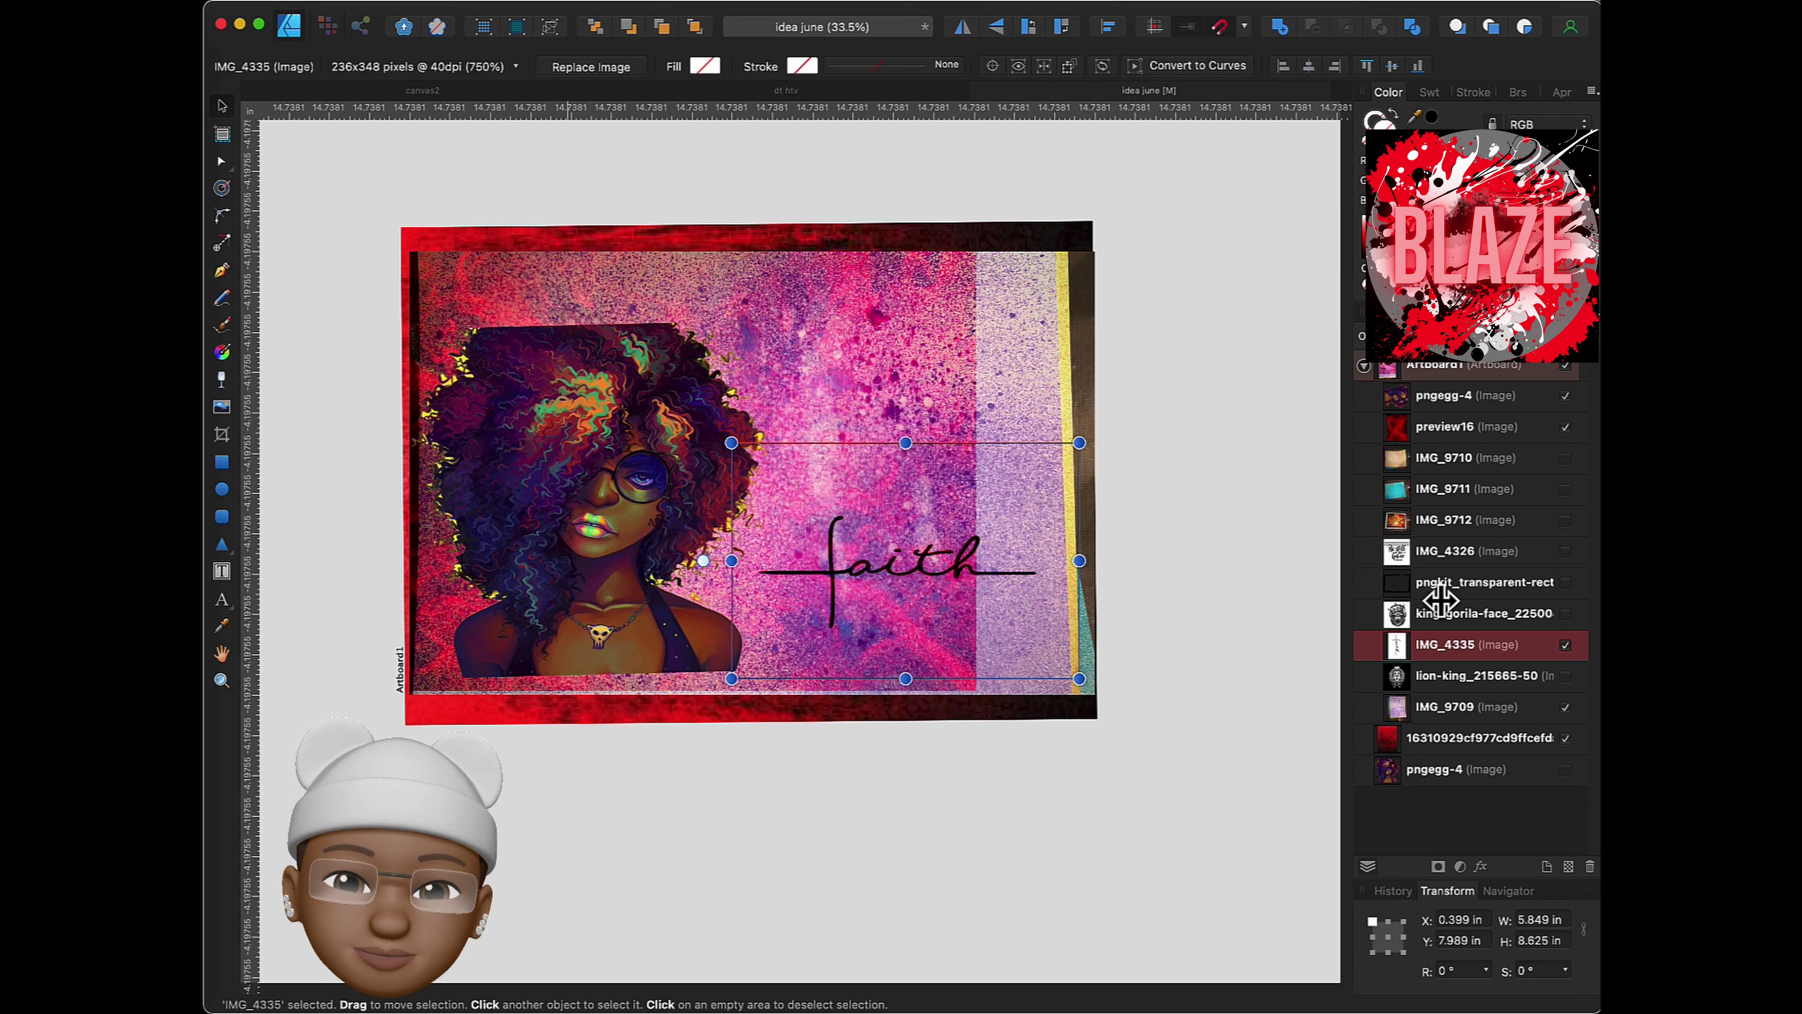
{"action": "left_click", "coordinate": [1566, 427]}
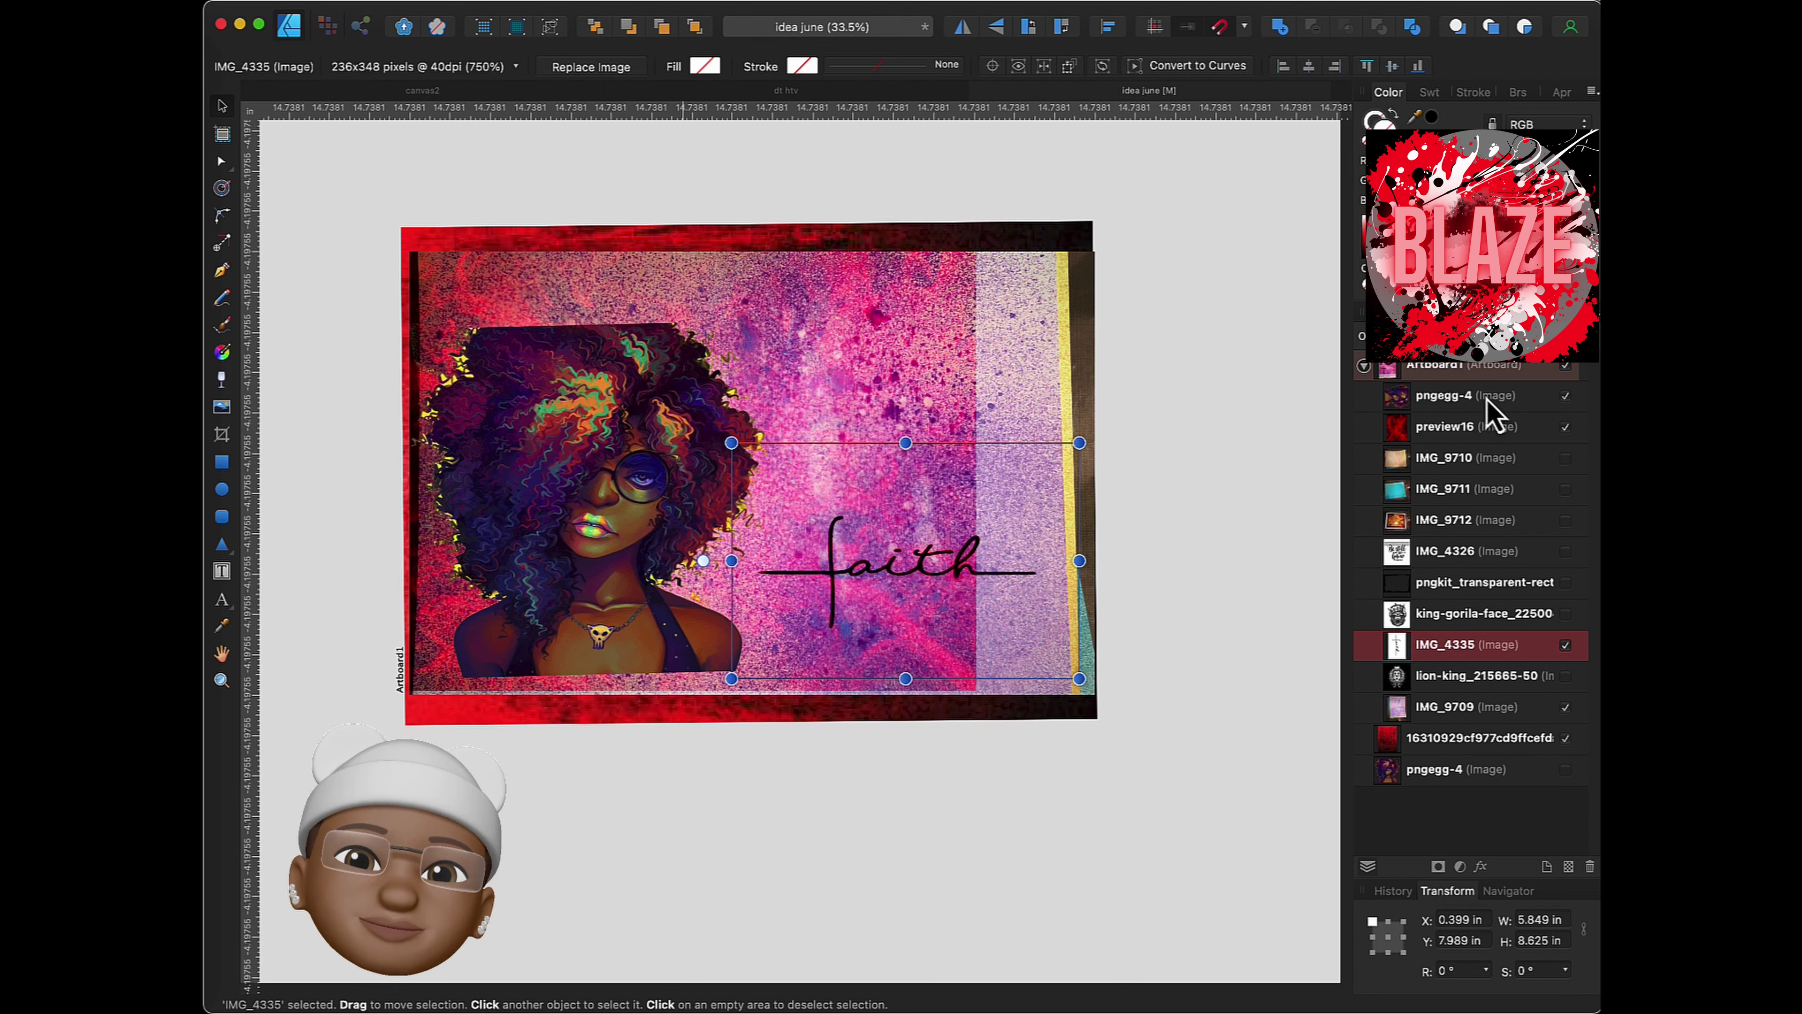
{"action": "left_click", "coordinate": [1490, 396]}
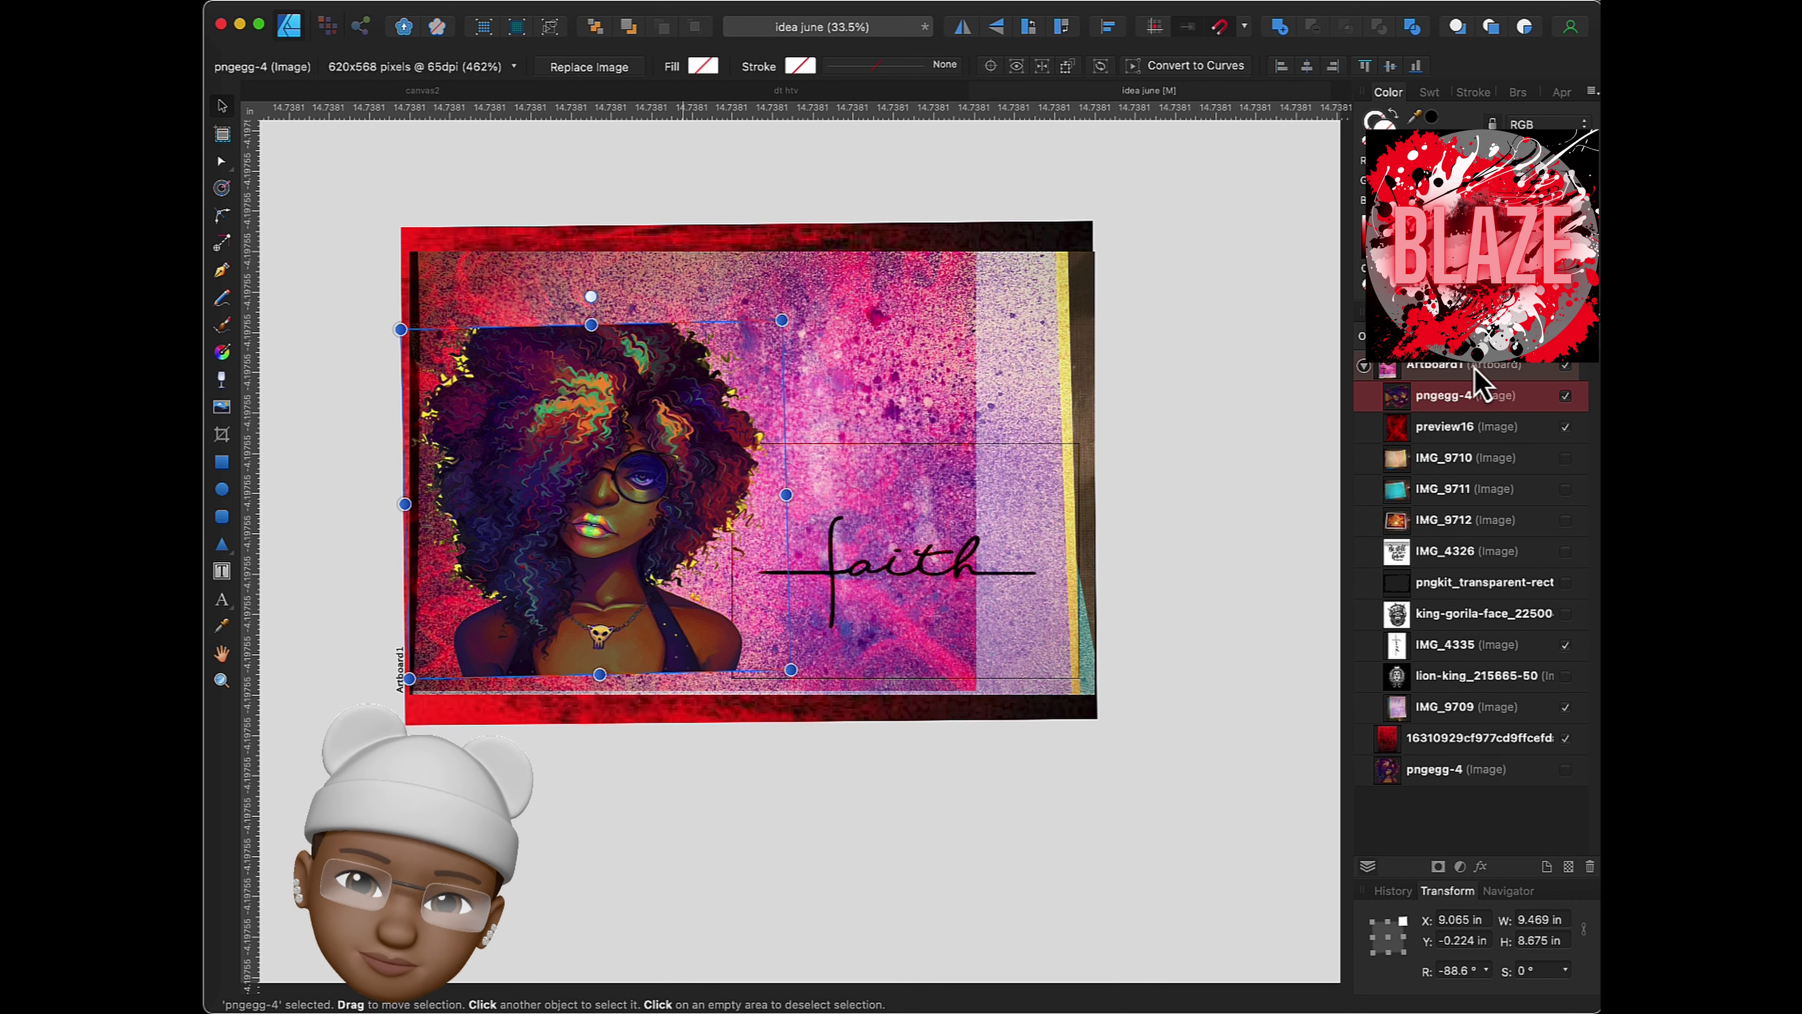
- Give the girl portrait a white Outer Shadow with increased offset
{"action": "left_click", "coordinate": [1469, 355]}
{"action": "left_click", "coordinate": [1380, 394]}
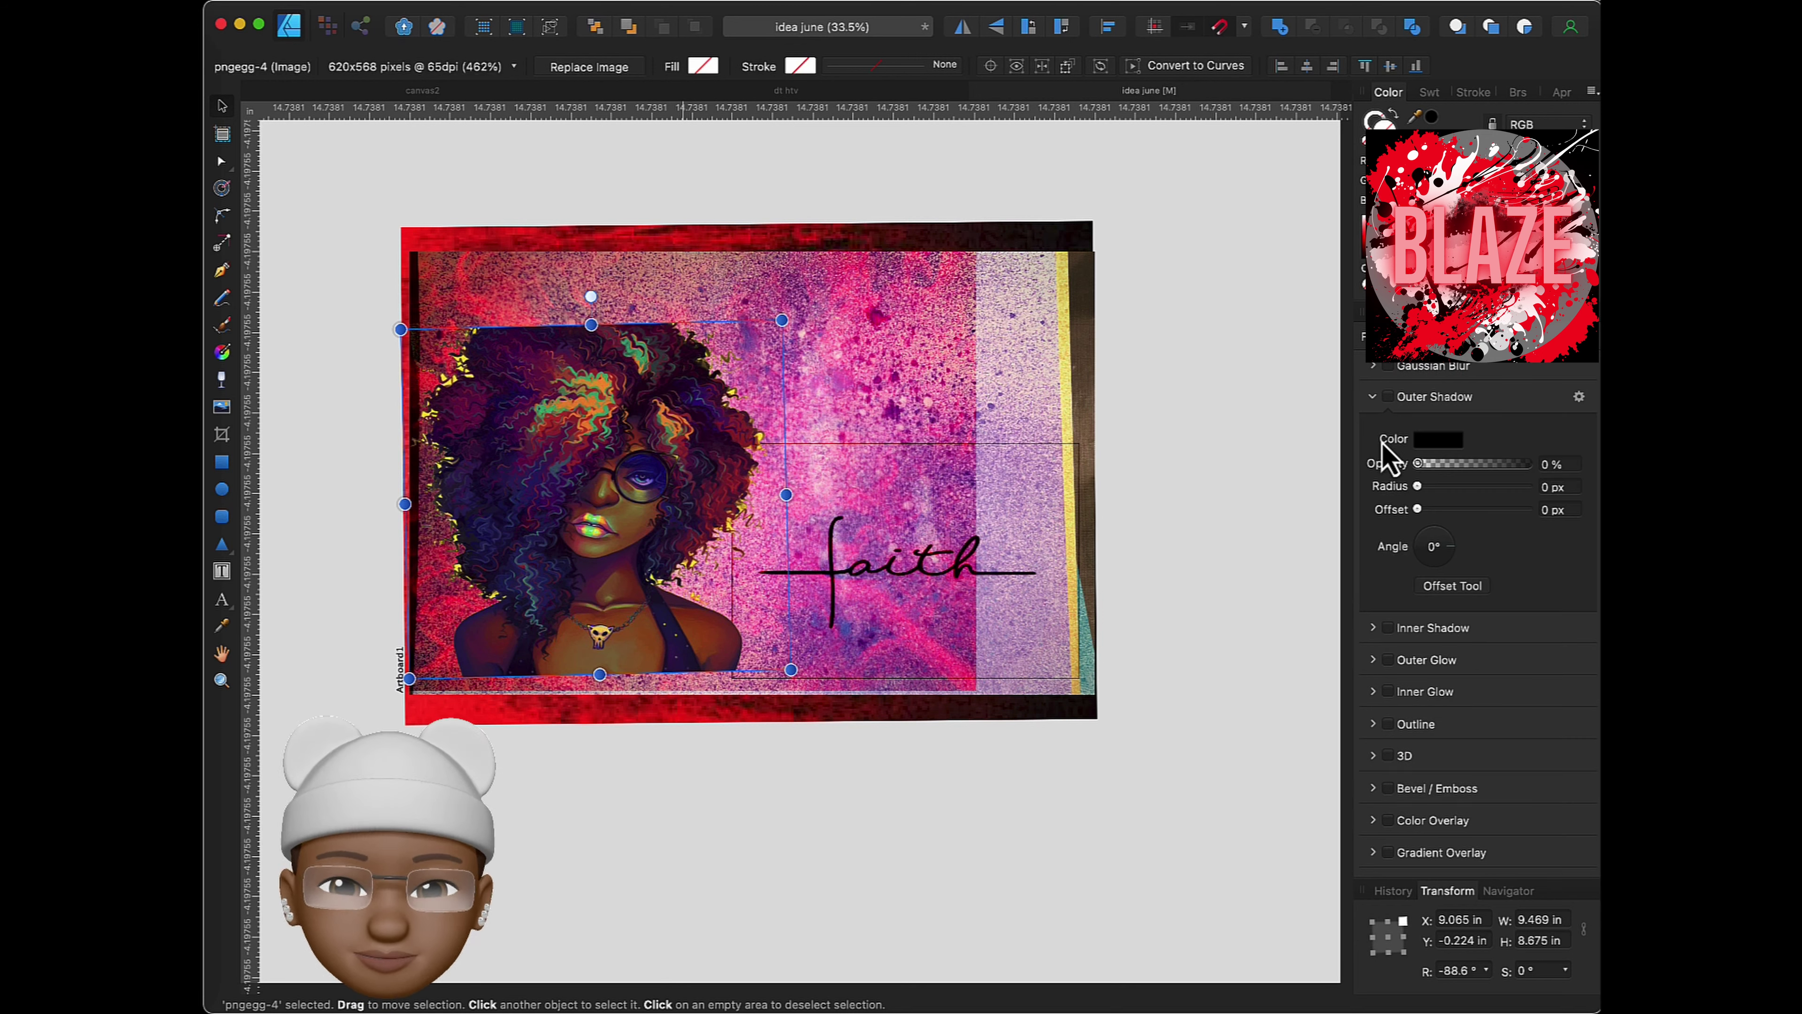
{"action": "left_click", "coordinate": [1447, 440]}
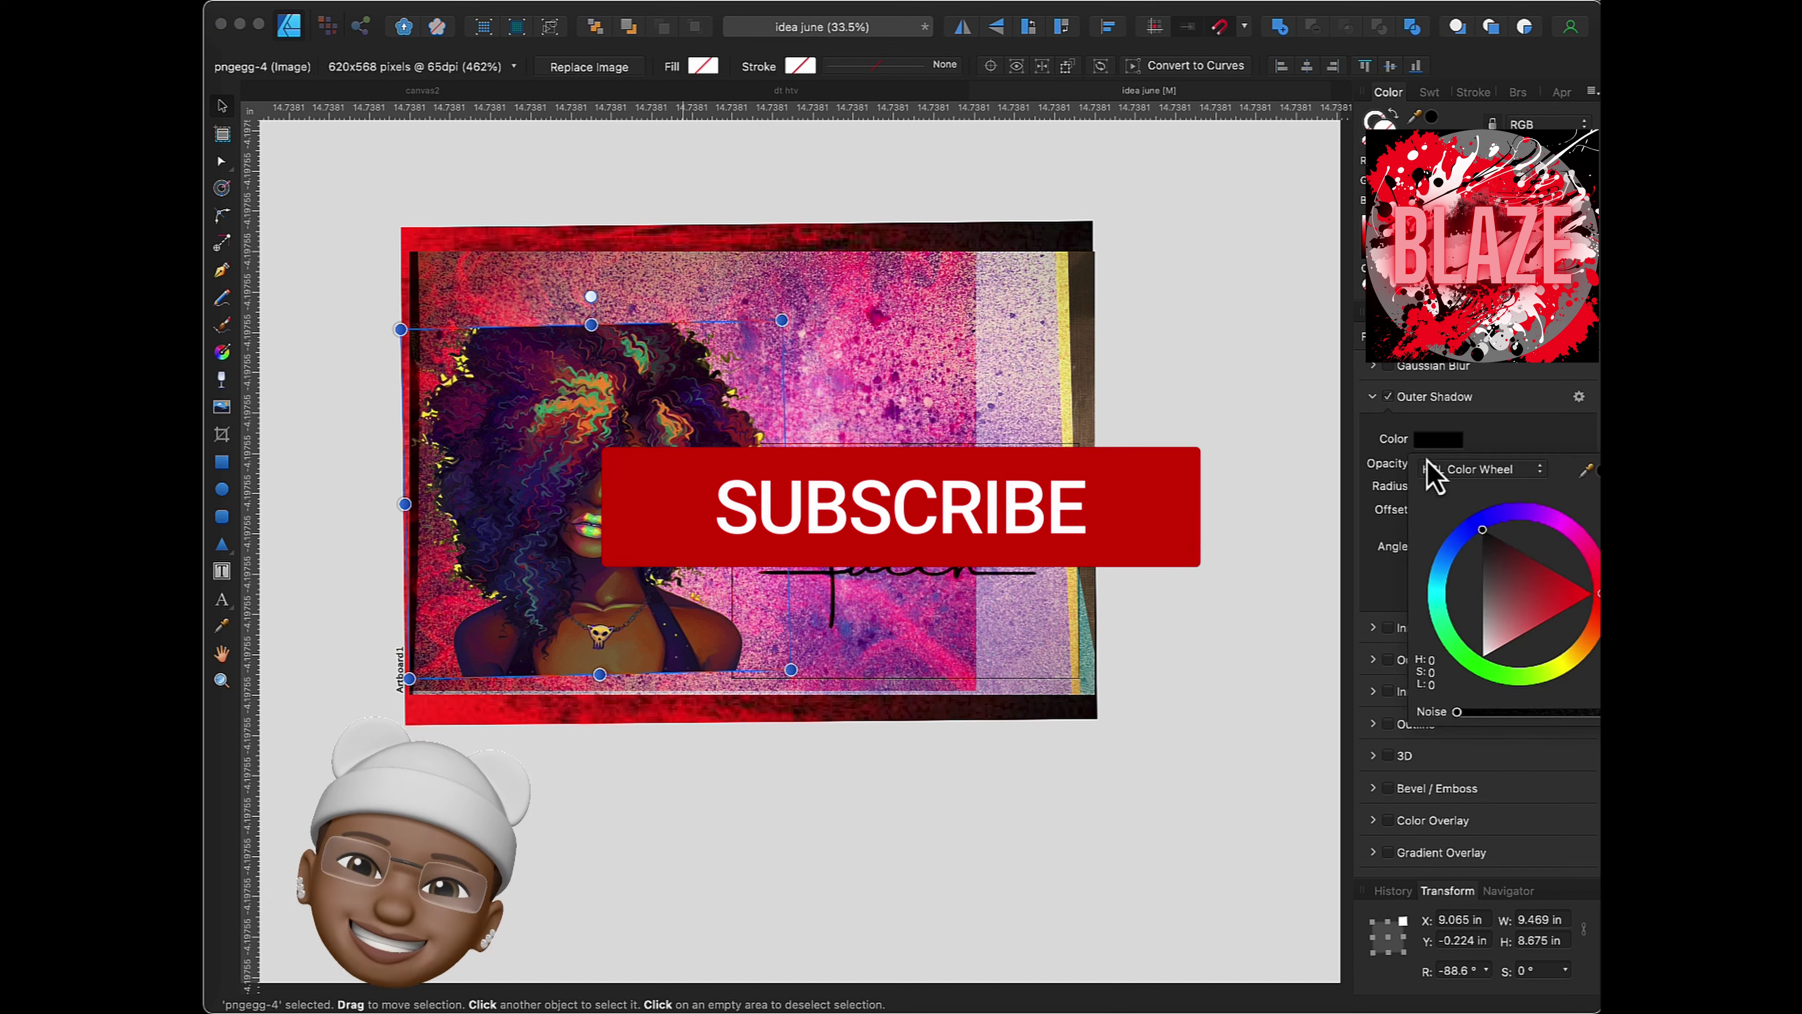
{"action": "left_click", "coordinate": [1484, 660]}
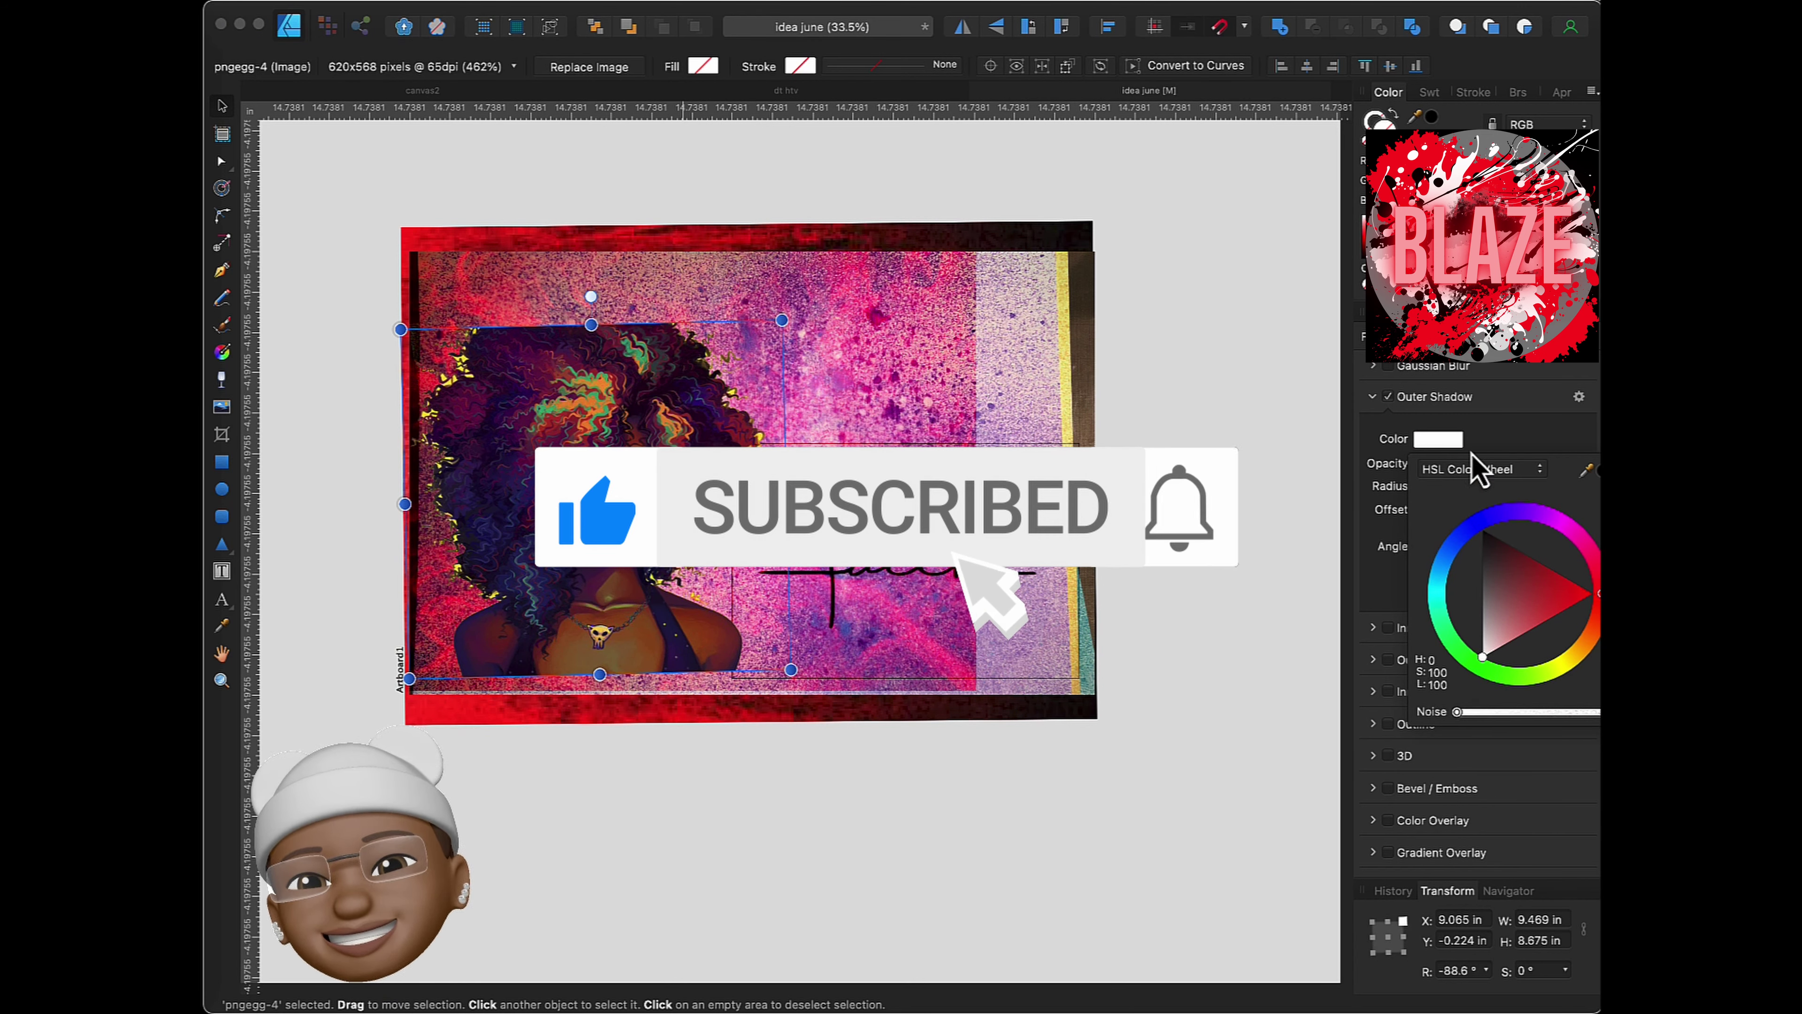
{"action": "mouse_move", "coordinate": [1426, 510]}
{"action": "left_mouse_down"}
{"action": "mouse_move", "coordinate": [1499, 510]}
{"action": "mouse_move", "coordinate": [1359, 510]}
{"action": "mouse_move", "coordinate": [1484, 509]}
{"action": "mouse_move", "coordinate": [1426, 510]}
{"action": "left_mouse_up"}
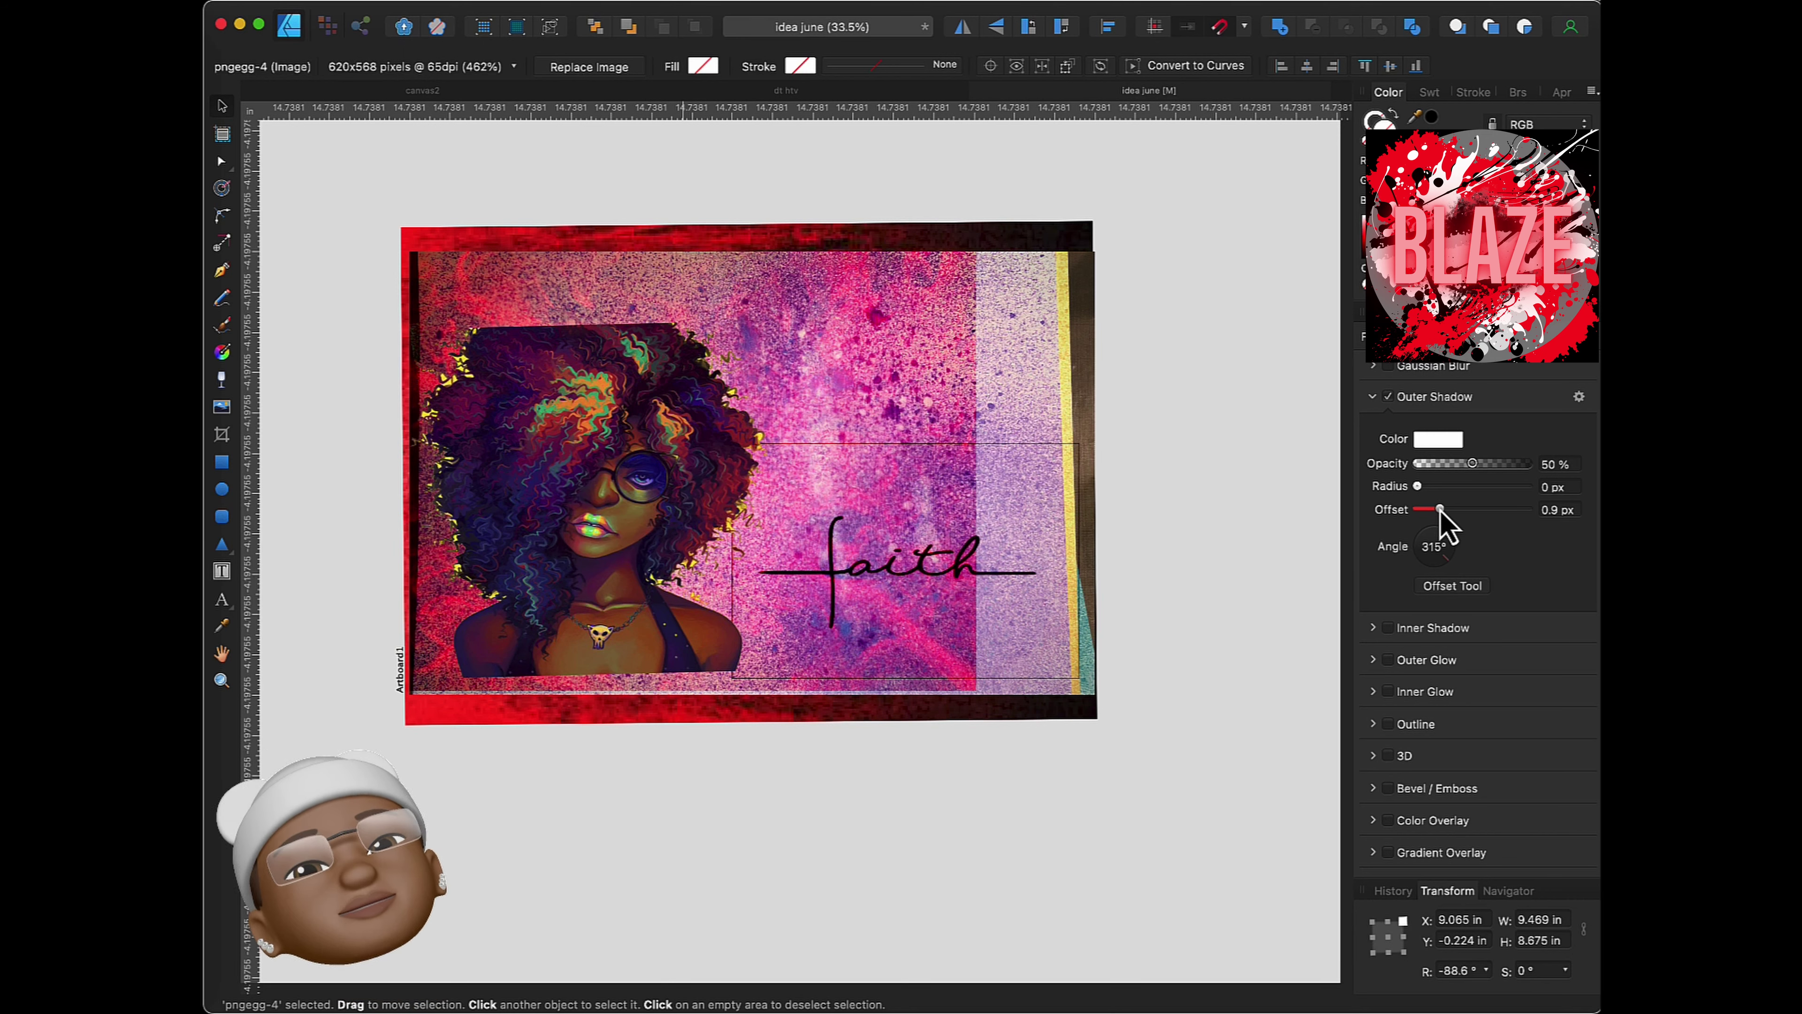
- Add a white 12.8 px Outline around the girl portrait
{"action": "left_click", "coordinate": [1385, 724]}
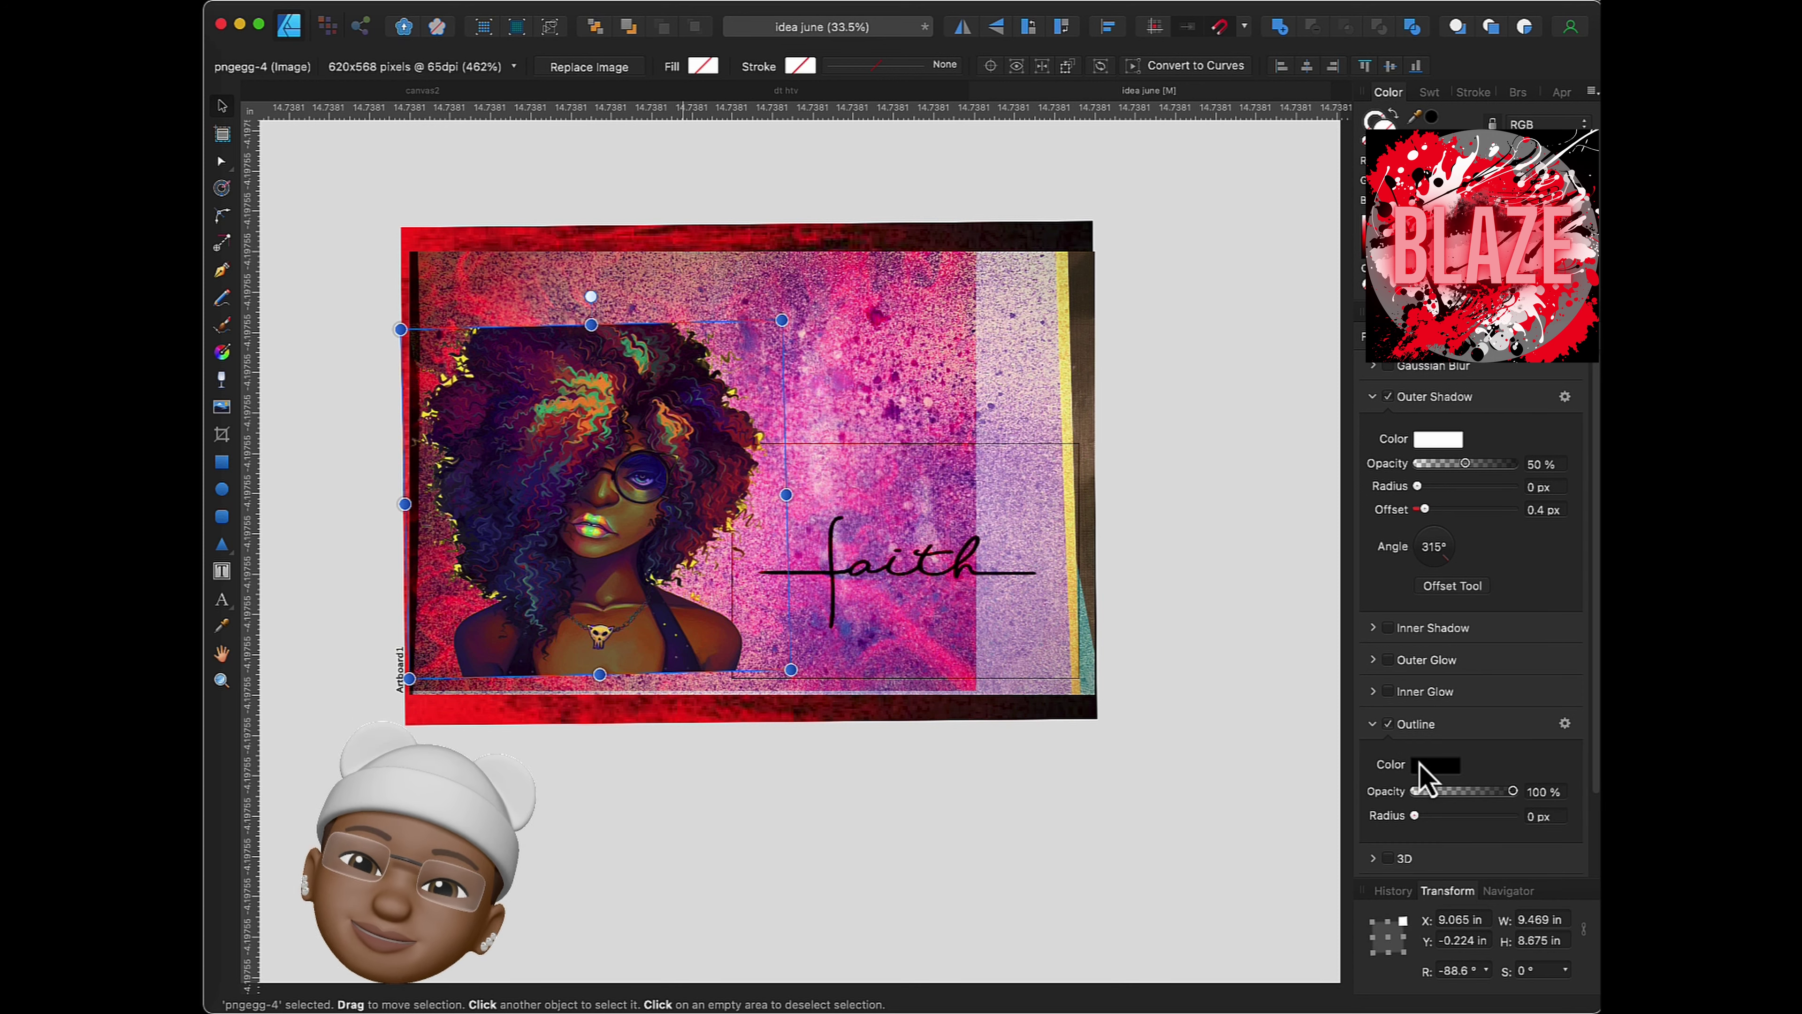
{"action": "left_click", "coordinate": [1436, 765]}
{"action": "left_click_drag", "start_coordinate": [1415, 815], "coordinate": [1460, 818]}
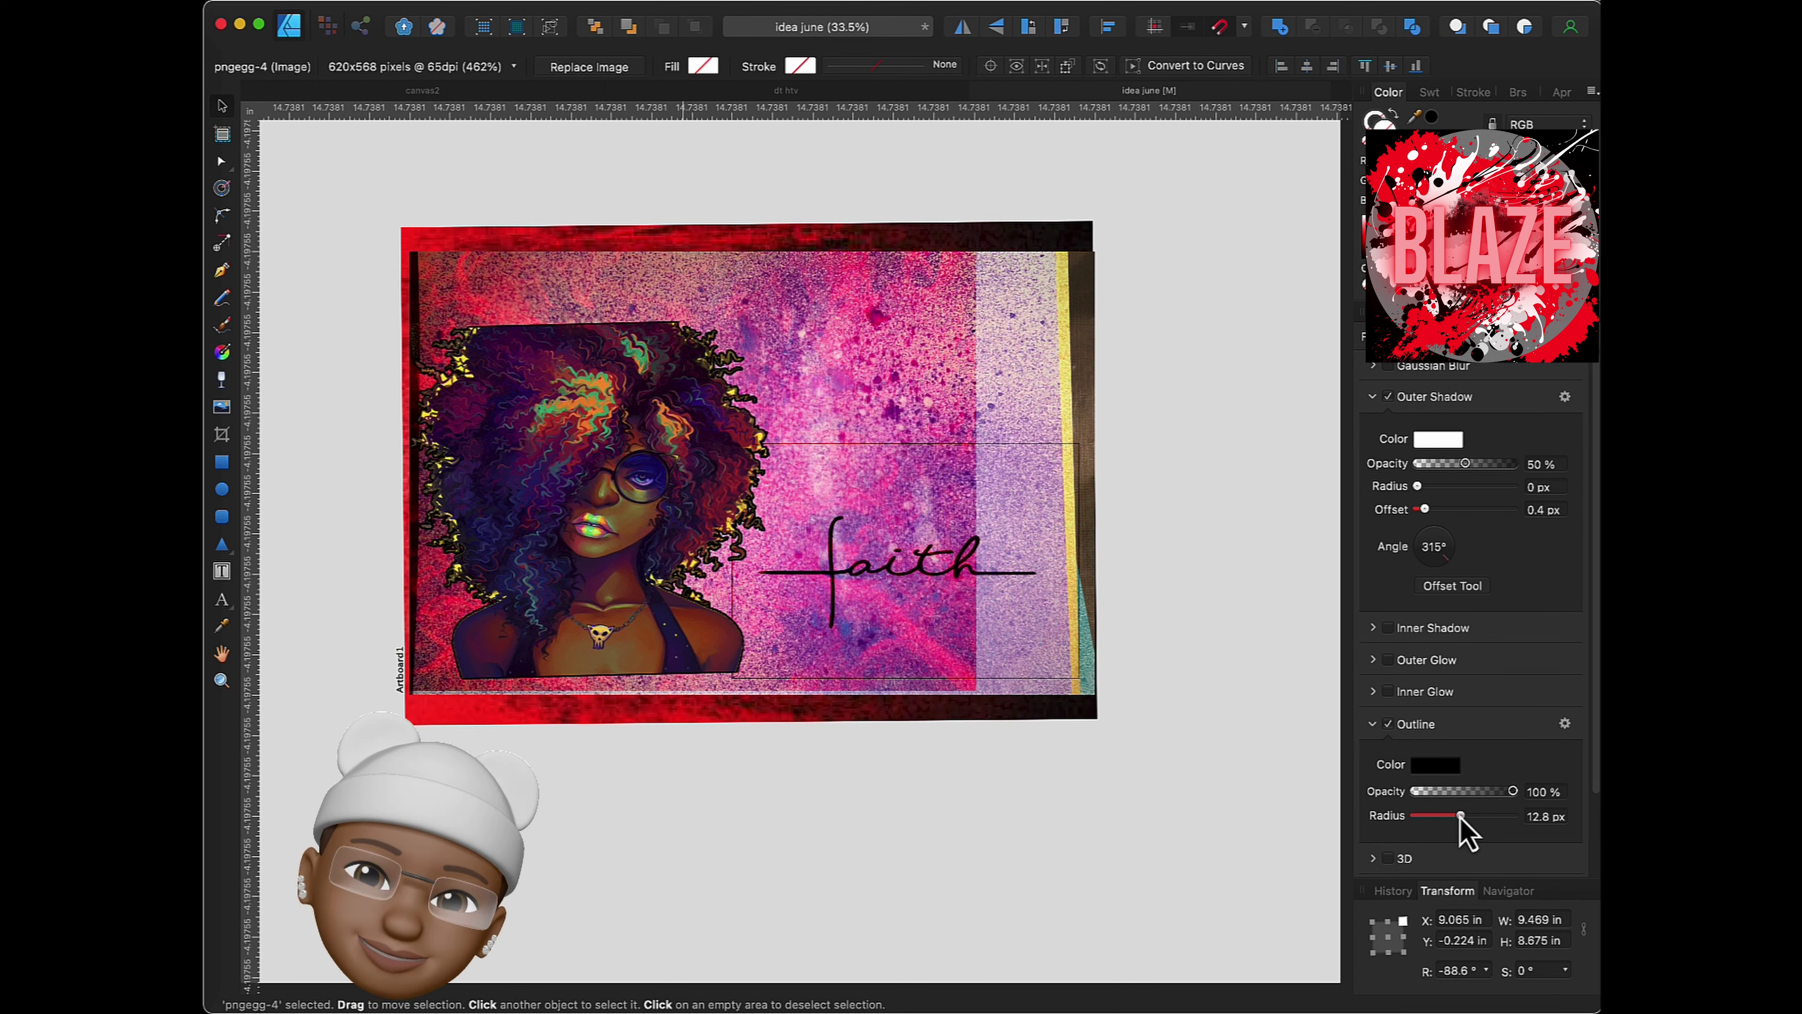
{"action": "left_click", "coordinate": [1436, 765]}
{"action": "left_click", "coordinate": [1479, 682]}
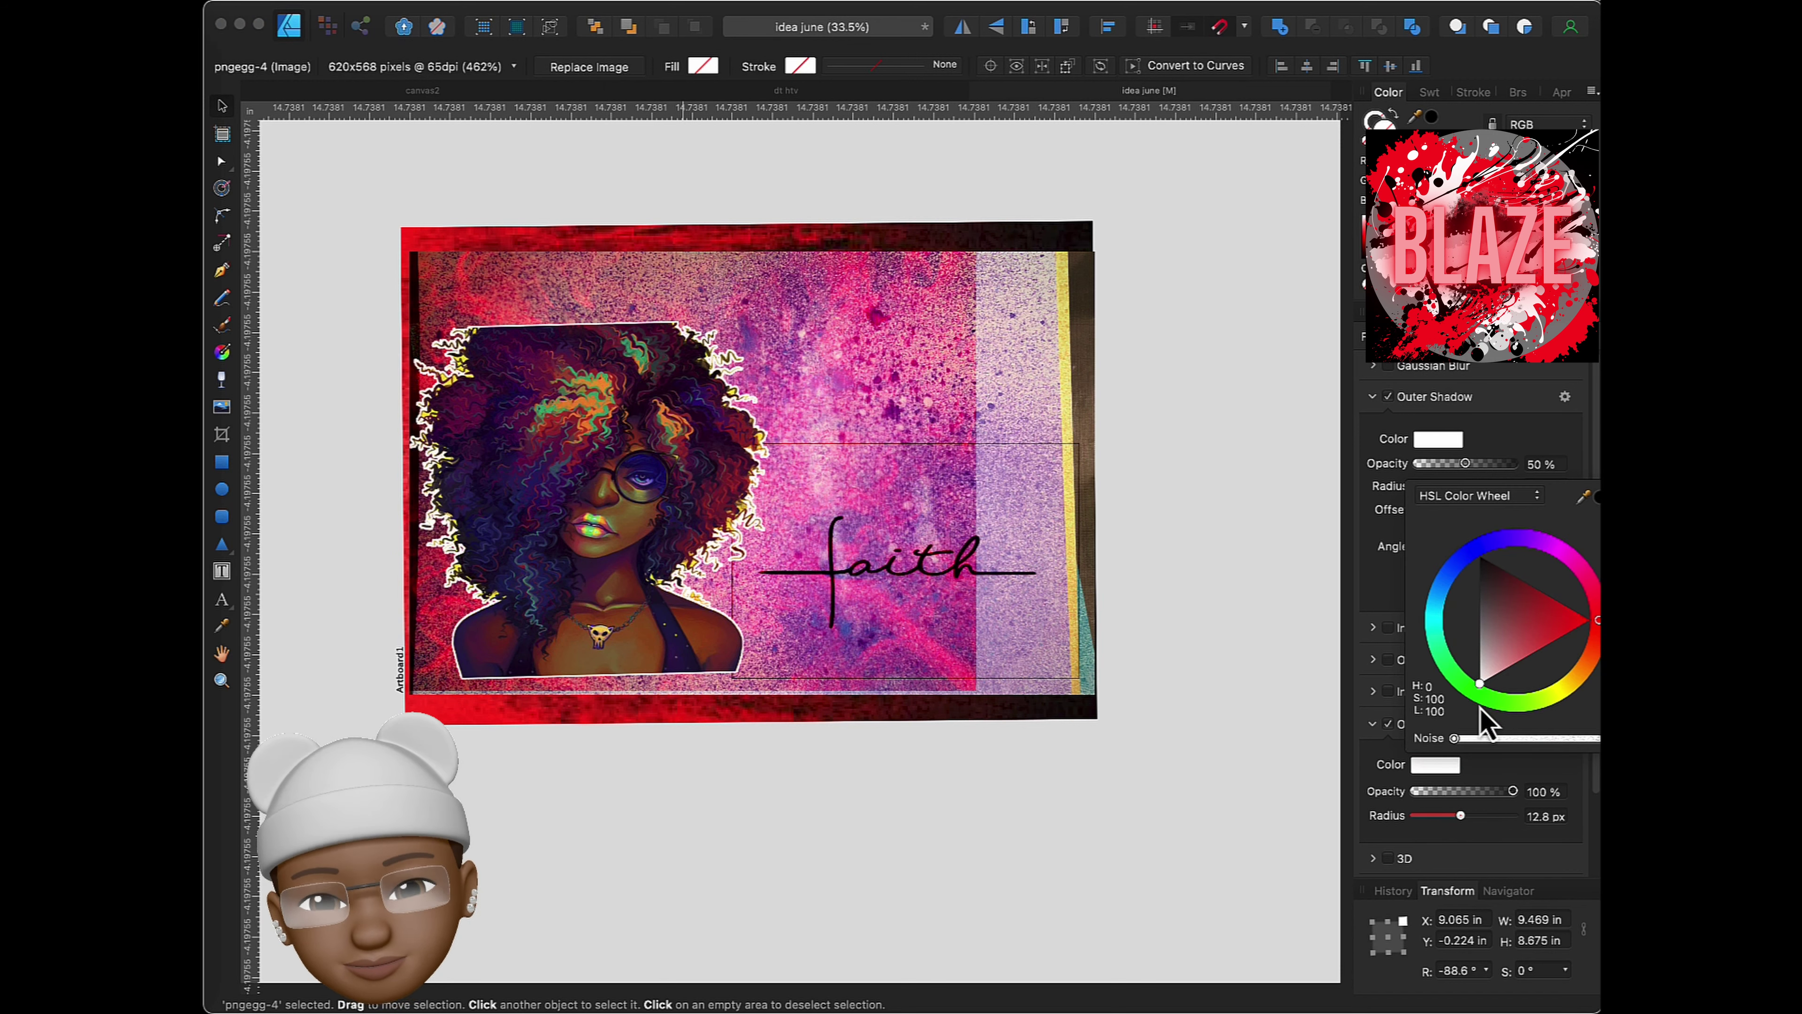
{"action": "left_click", "coordinate": [1312, 746]}
- Nudge the girl portrait slightly left and down, and move the faith lettering lower
{"action": "left_click", "coordinate": [625, 565]}
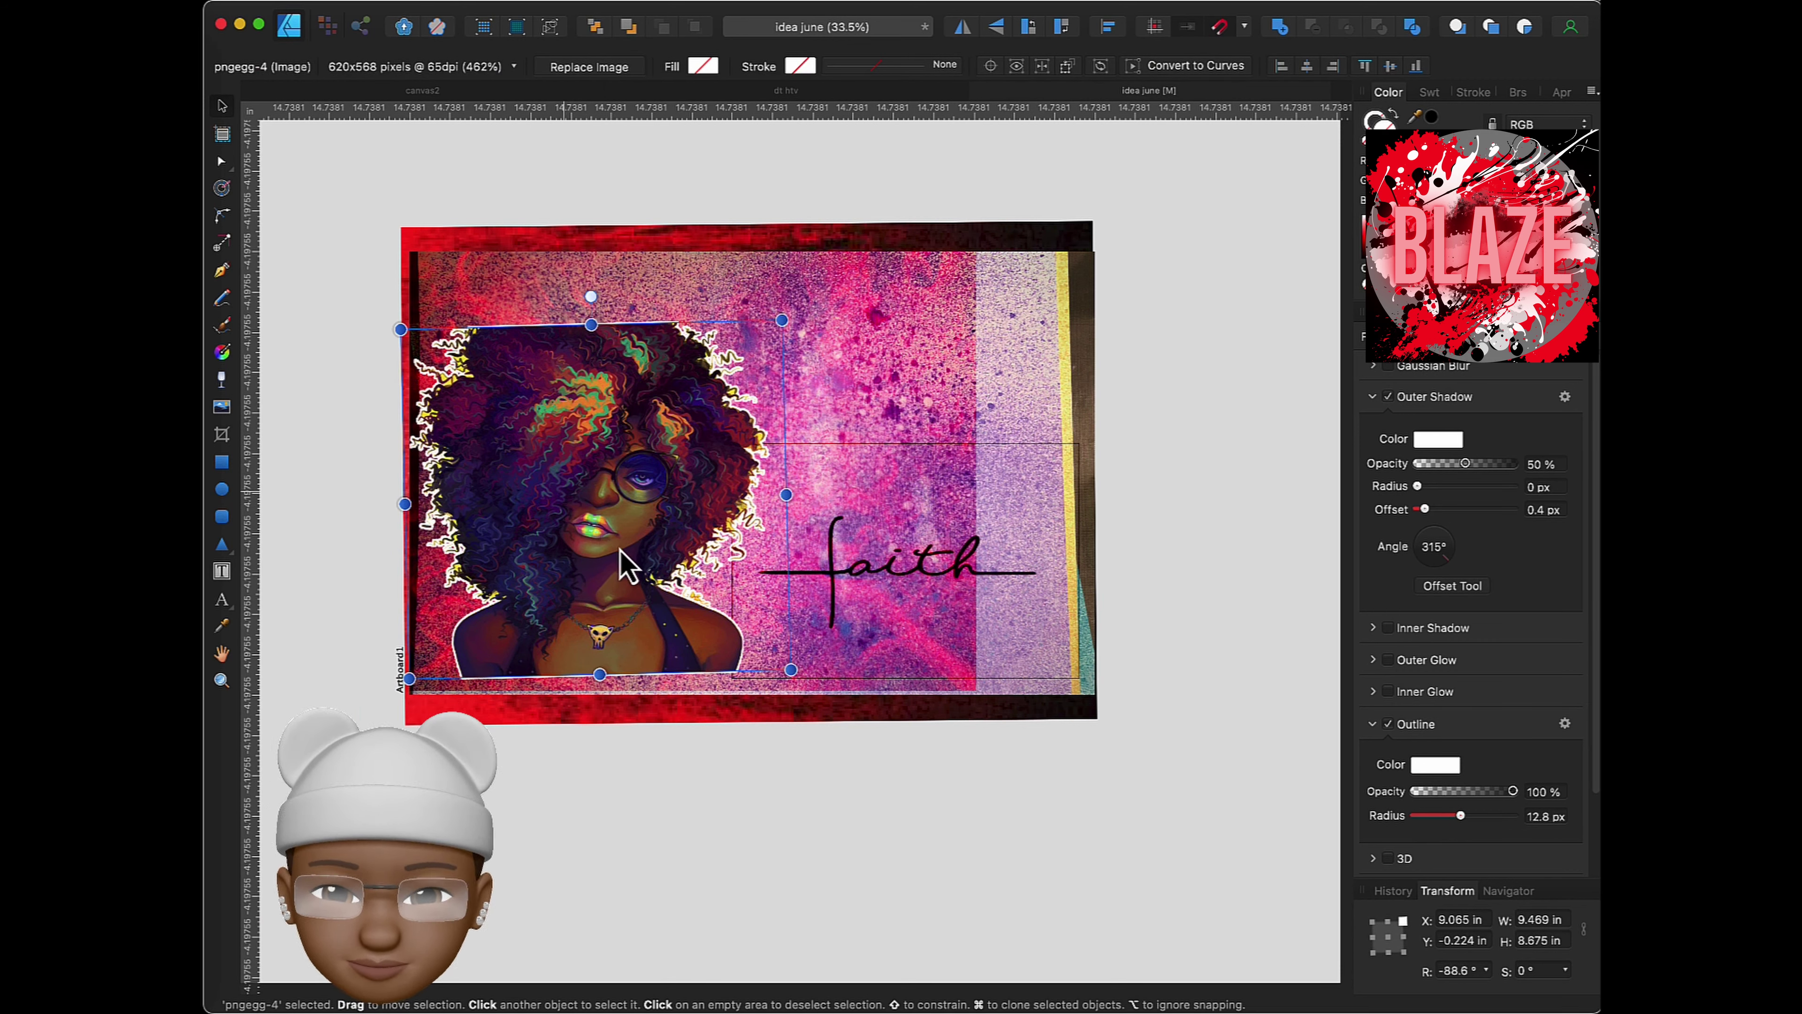
{"action": "left_click_drag", "start_coordinate": [624, 564], "coordinate": [613, 577]}
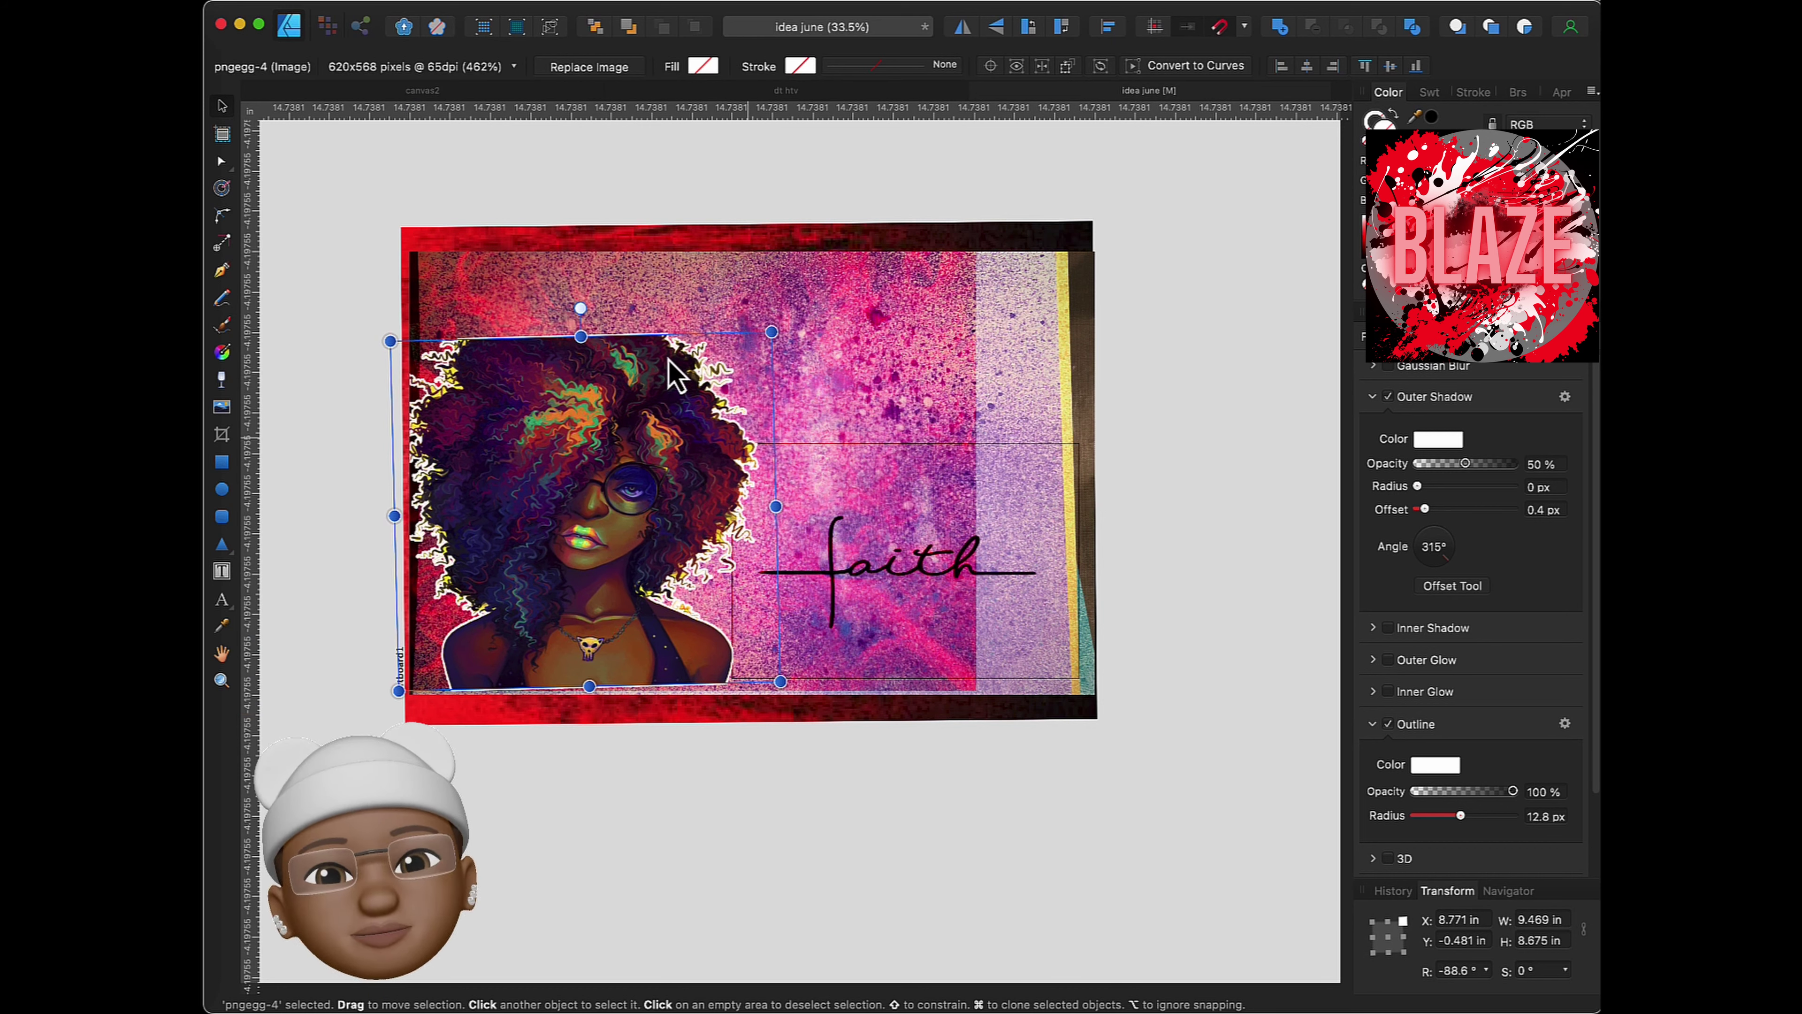
{"action": "mouse_move", "coordinate": [804, 402]}
{"action": "left_mouse_down"}
{"action": "mouse_move", "coordinate": [963, 609]}
{"action": "mouse_move", "coordinate": [630, 347]}
{"action": "mouse_move", "coordinate": [966, 654]}
{"action": "left_mouse_up"}
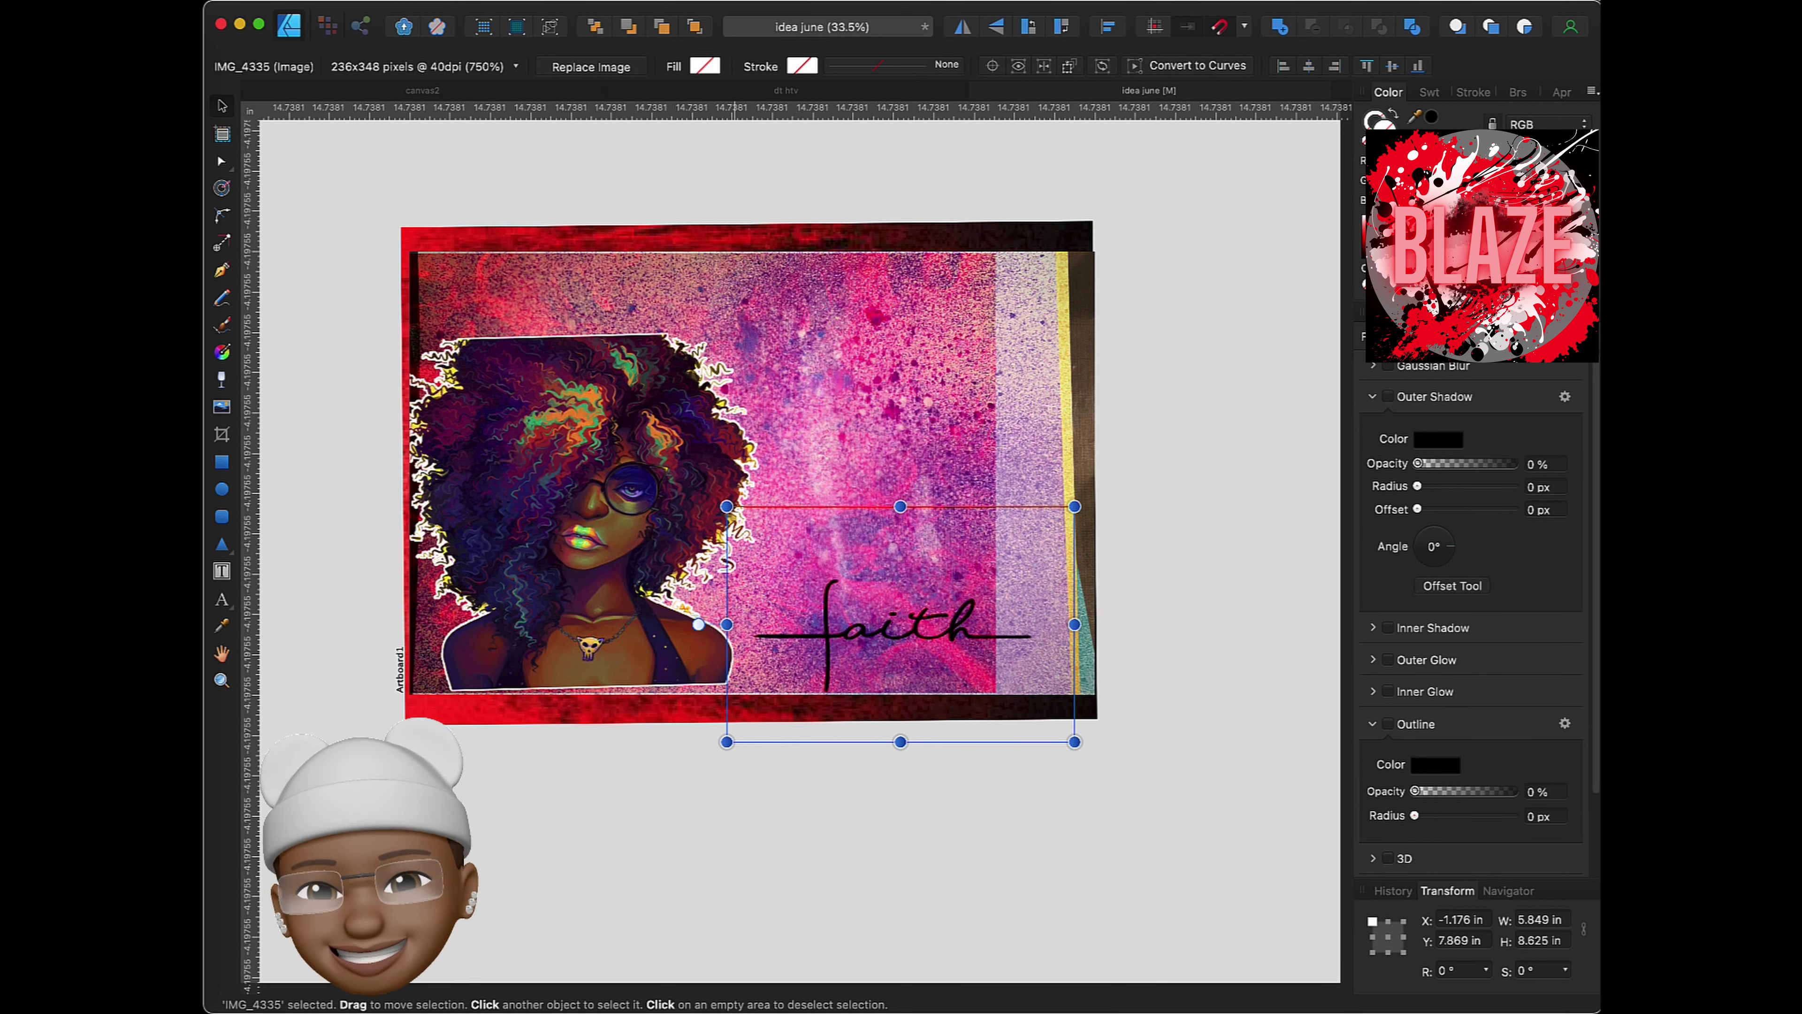
- Enlarge IMG_9709 and trim the red frame's edges to fit the artwork
{"action": "left_click", "coordinate": [1490, 707]}
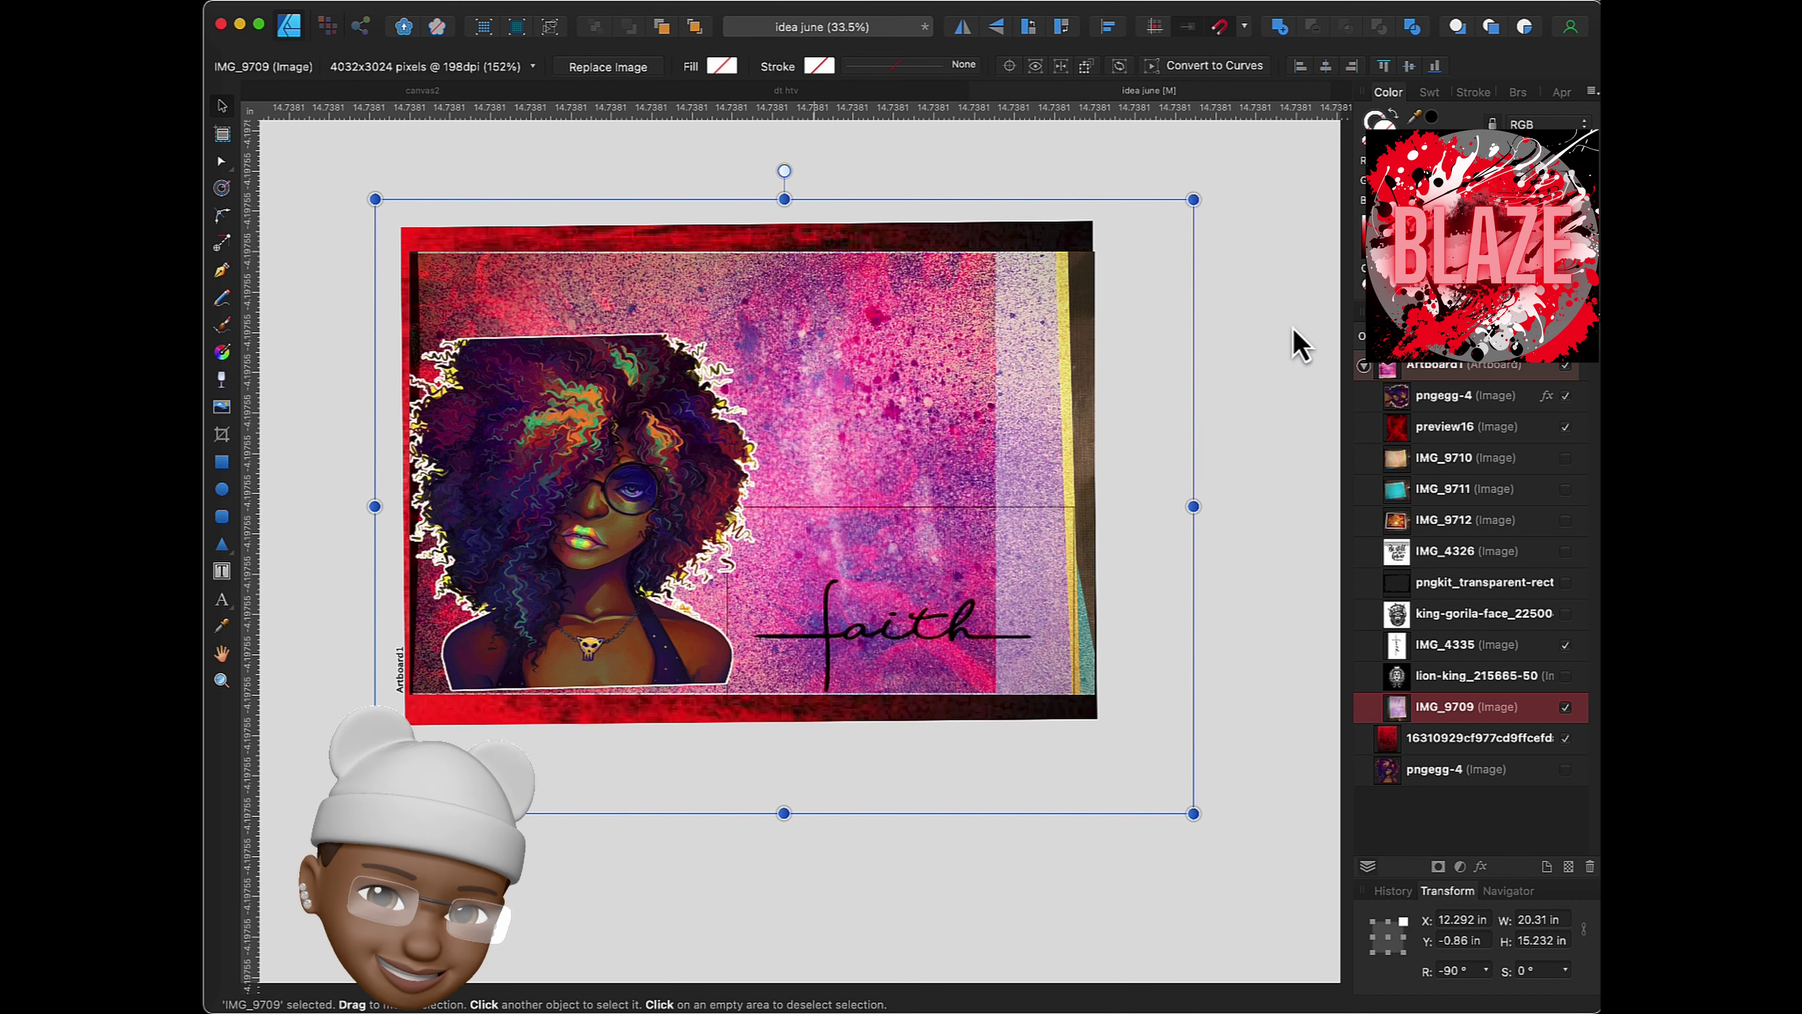
{"action": "left_click_drag", "start_coordinate": [1190, 201], "coordinate": [1229, 176]}
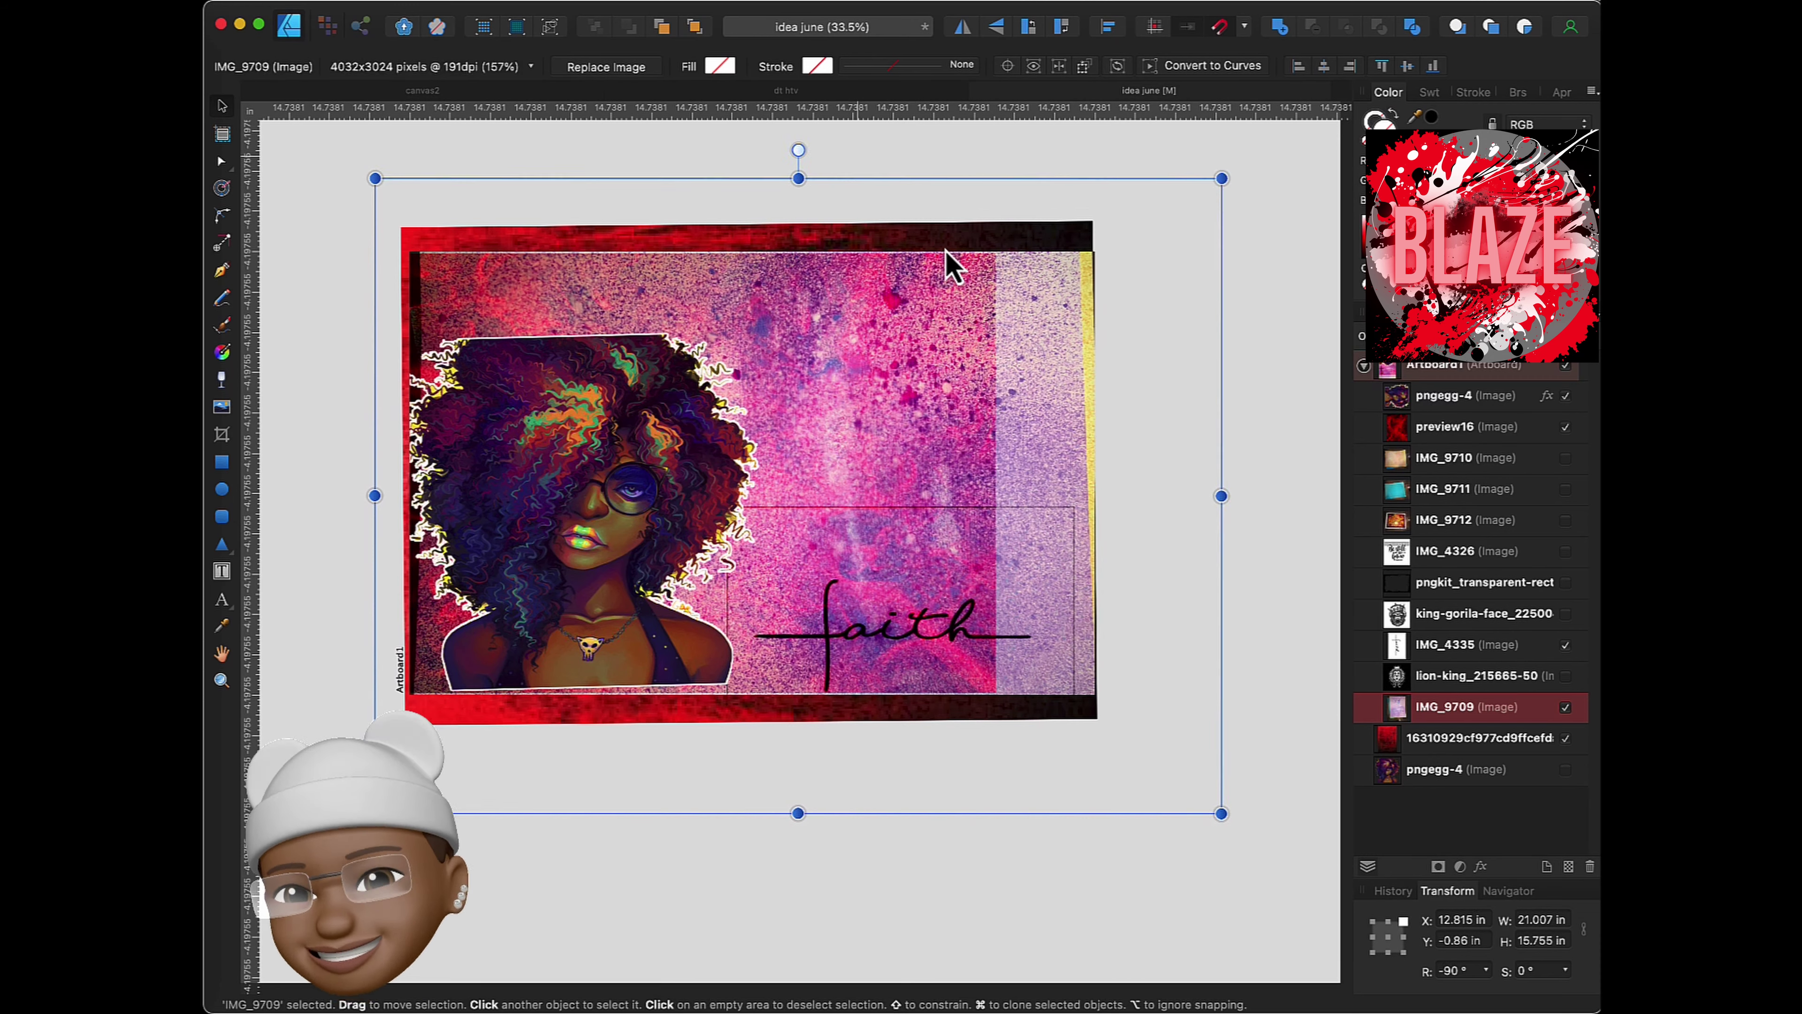
{"action": "left_click", "coordinate": [964, 233]}
{"action": "left_click_drag", "start_coordinate": [1093, 220], "coordinate": [1050, 251]}
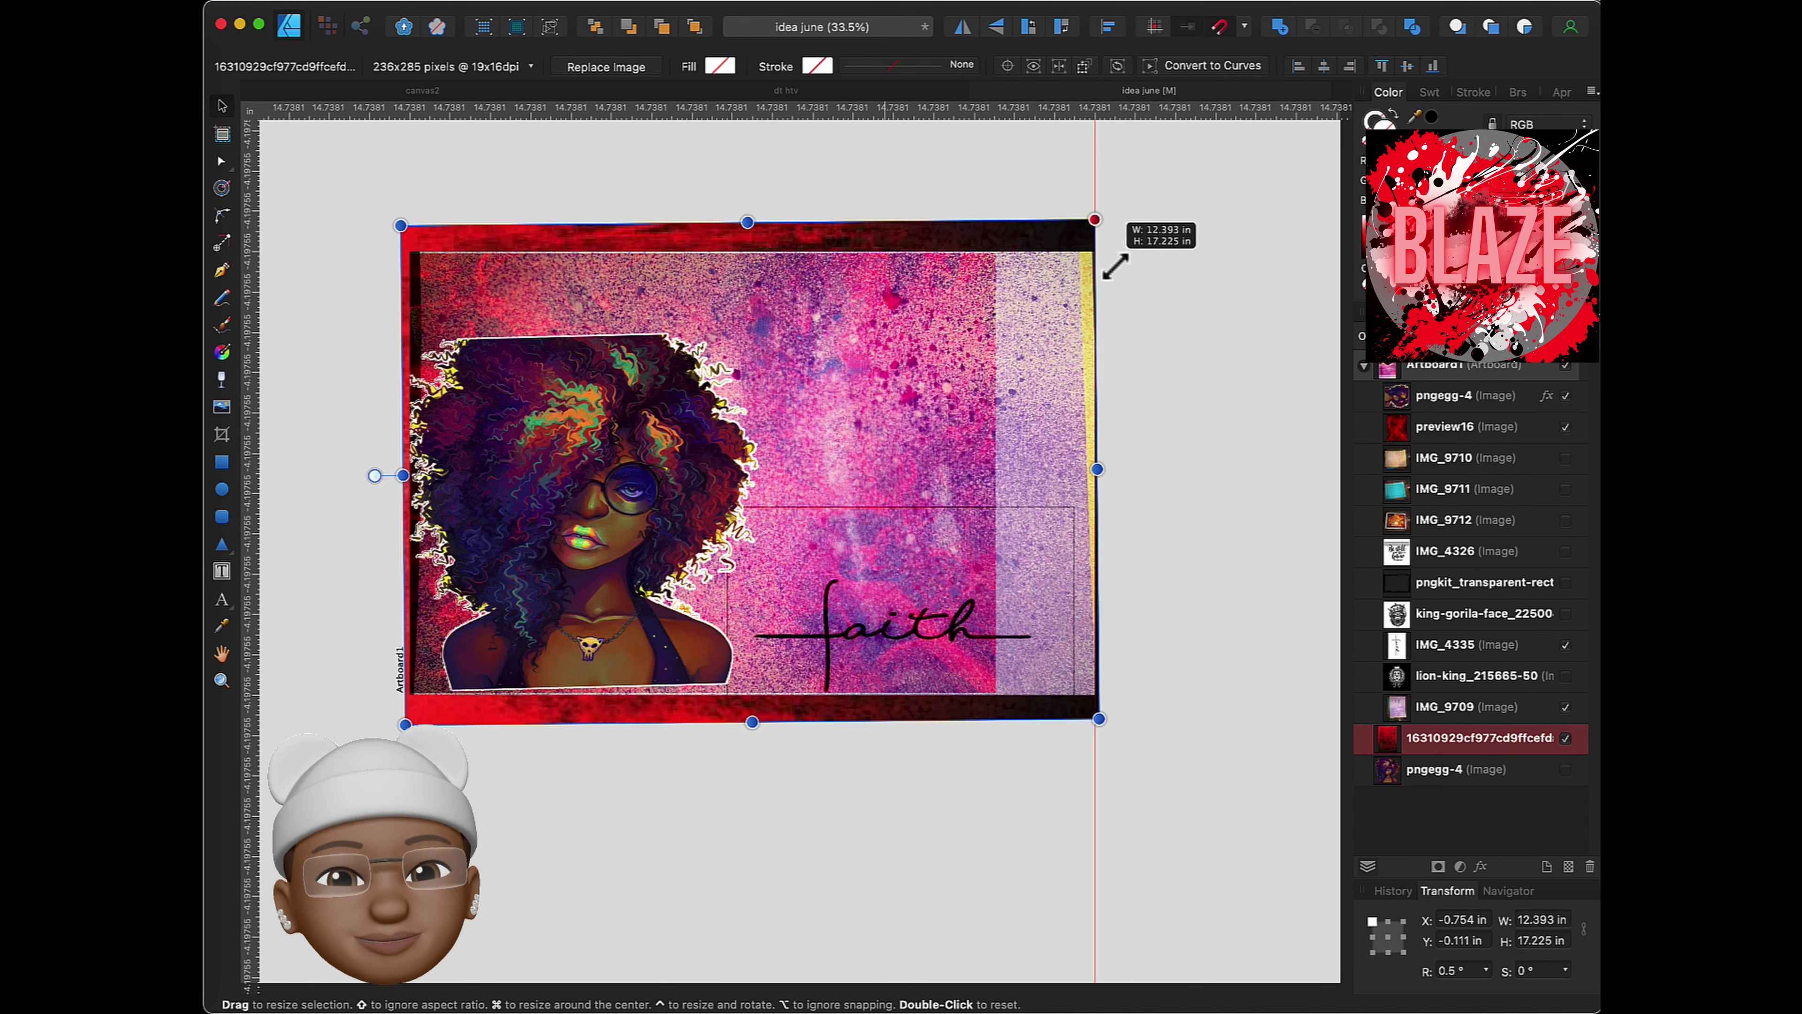
{"action": "left_click_drag", "start_coordinate": [729, 721], "coordinate": [729, 692]}
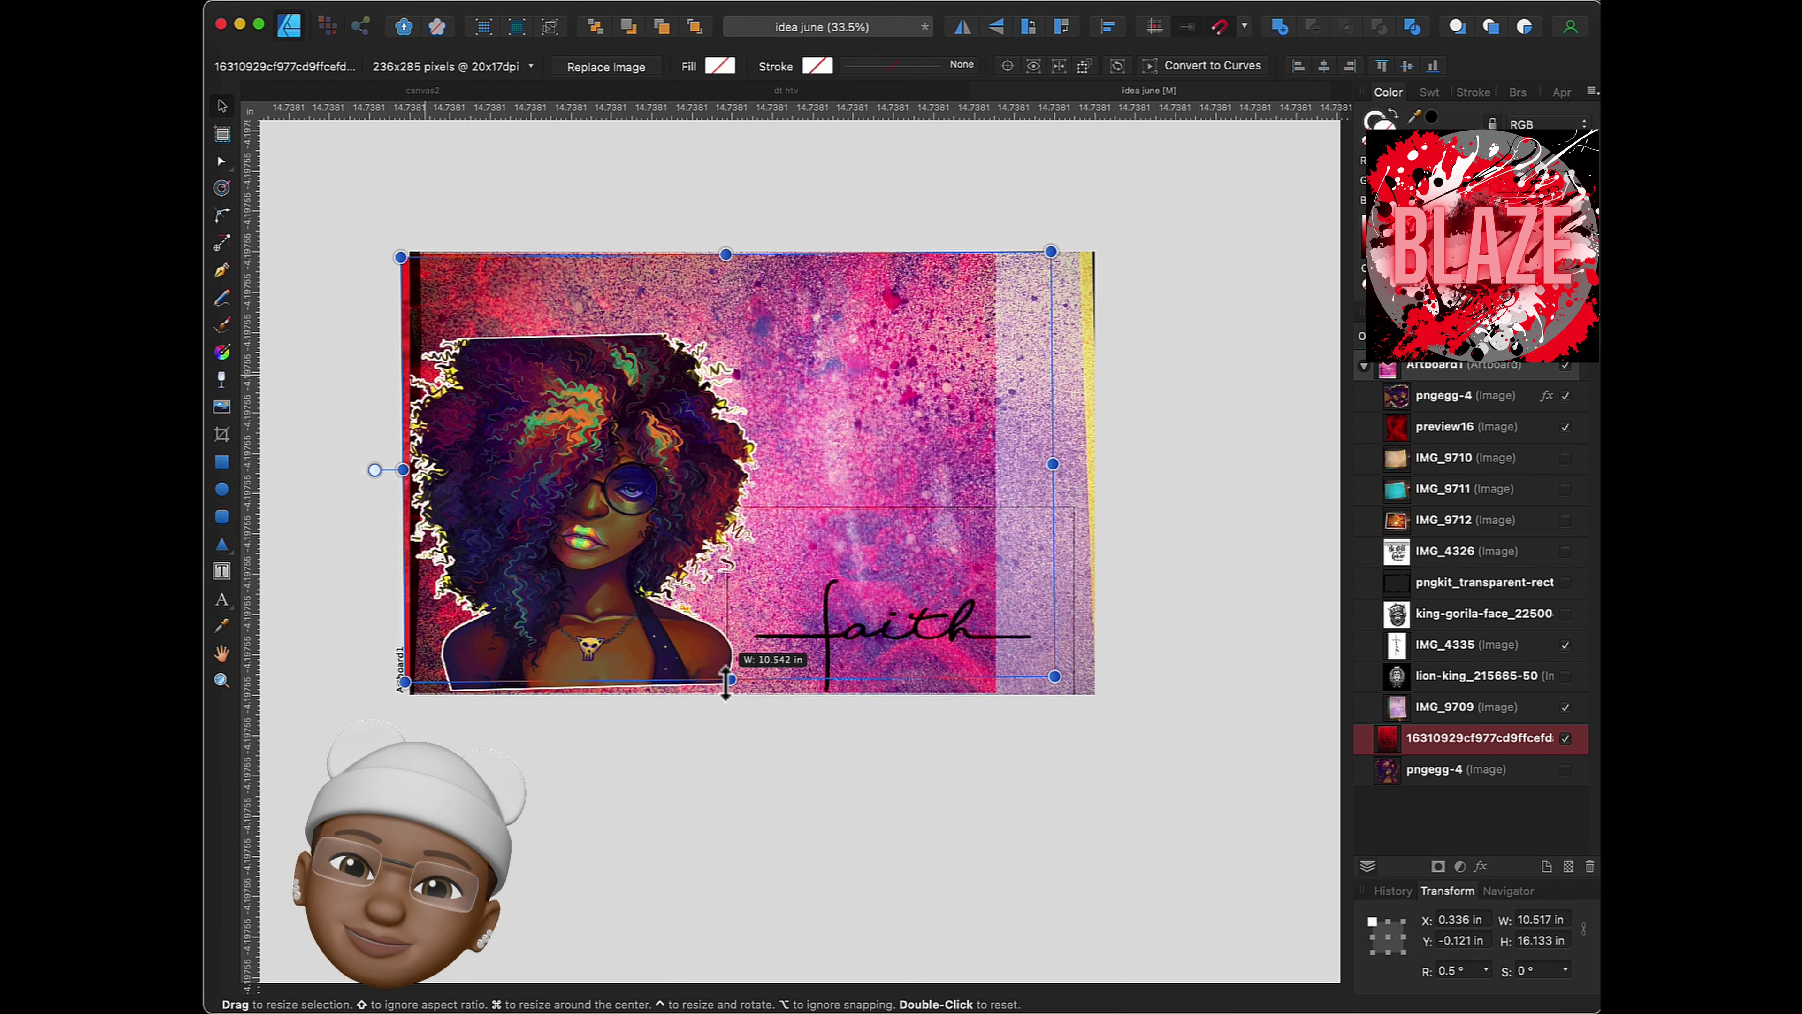
{"action": "left_click_drag", "start_coordinate": [402, 477], "coordinate": [410, 477]}
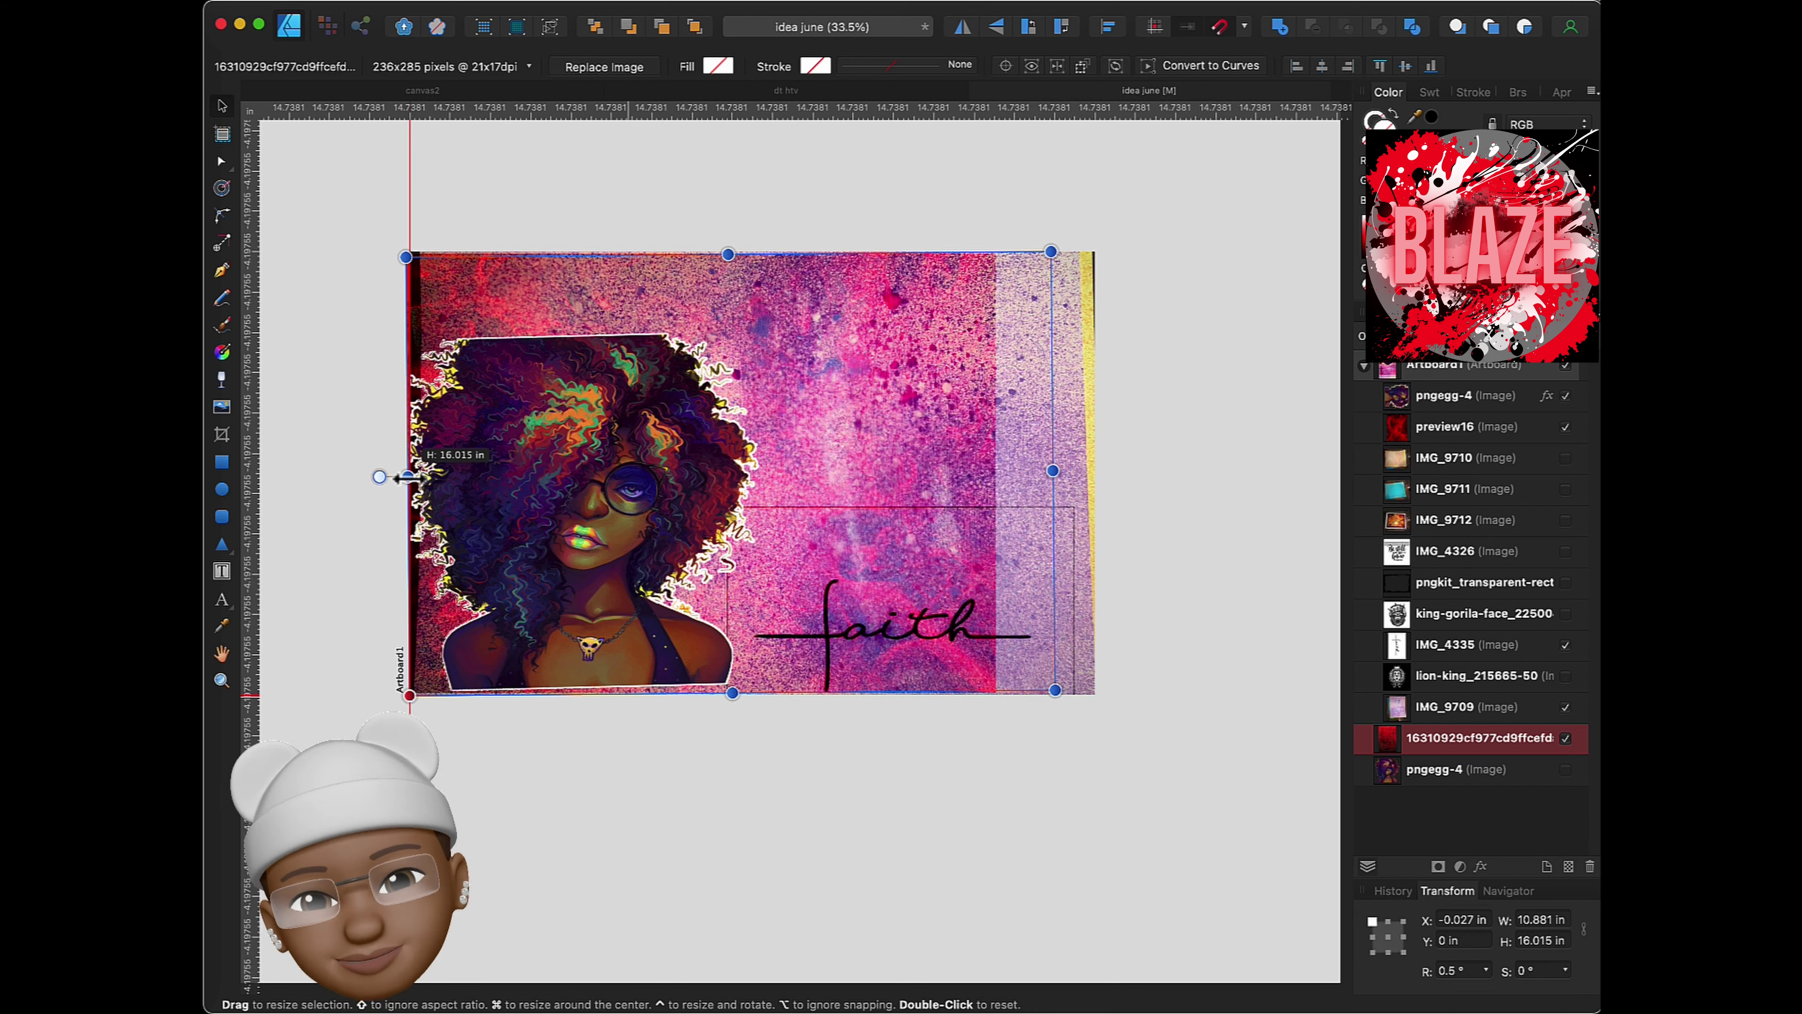
{"action": "left_click_drag", "start_coordinate": [1054, 474], "coordinate": [1094, 473]}
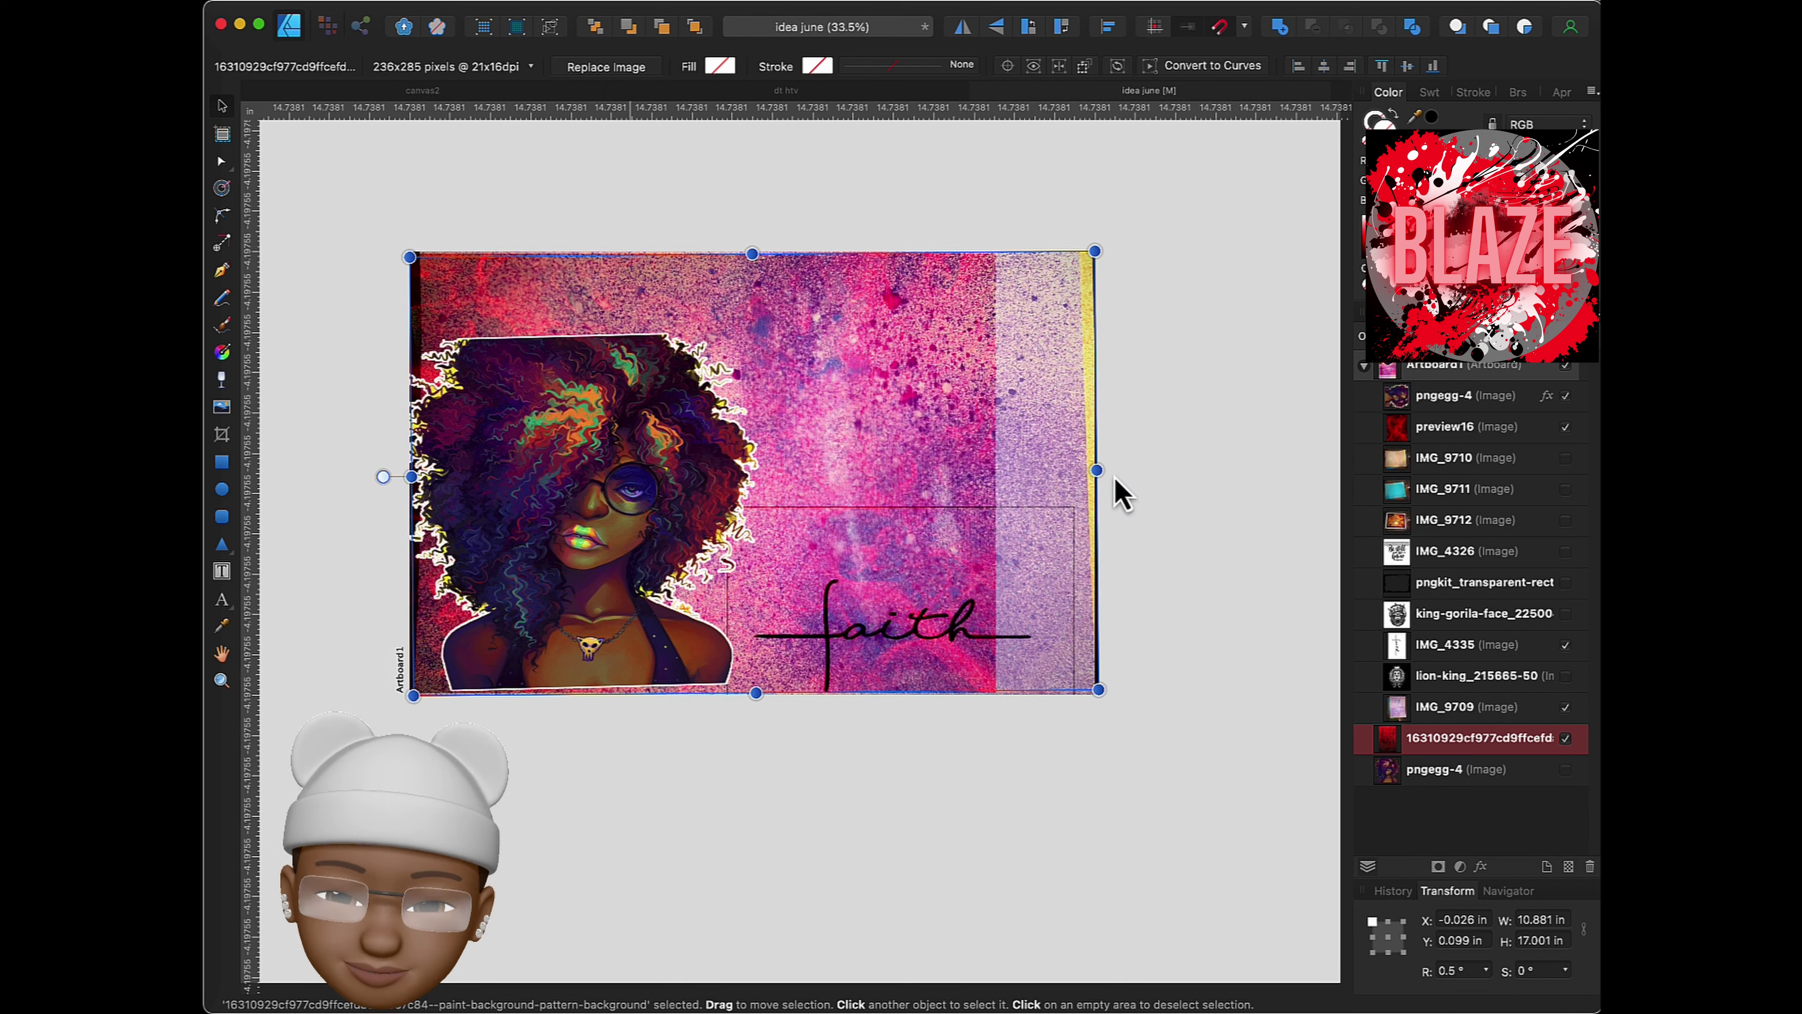
- Stretch IMG_9709 wider and widen preview16 to 17 in
{"action": "left_click", "coordinate": [1048, 430]}
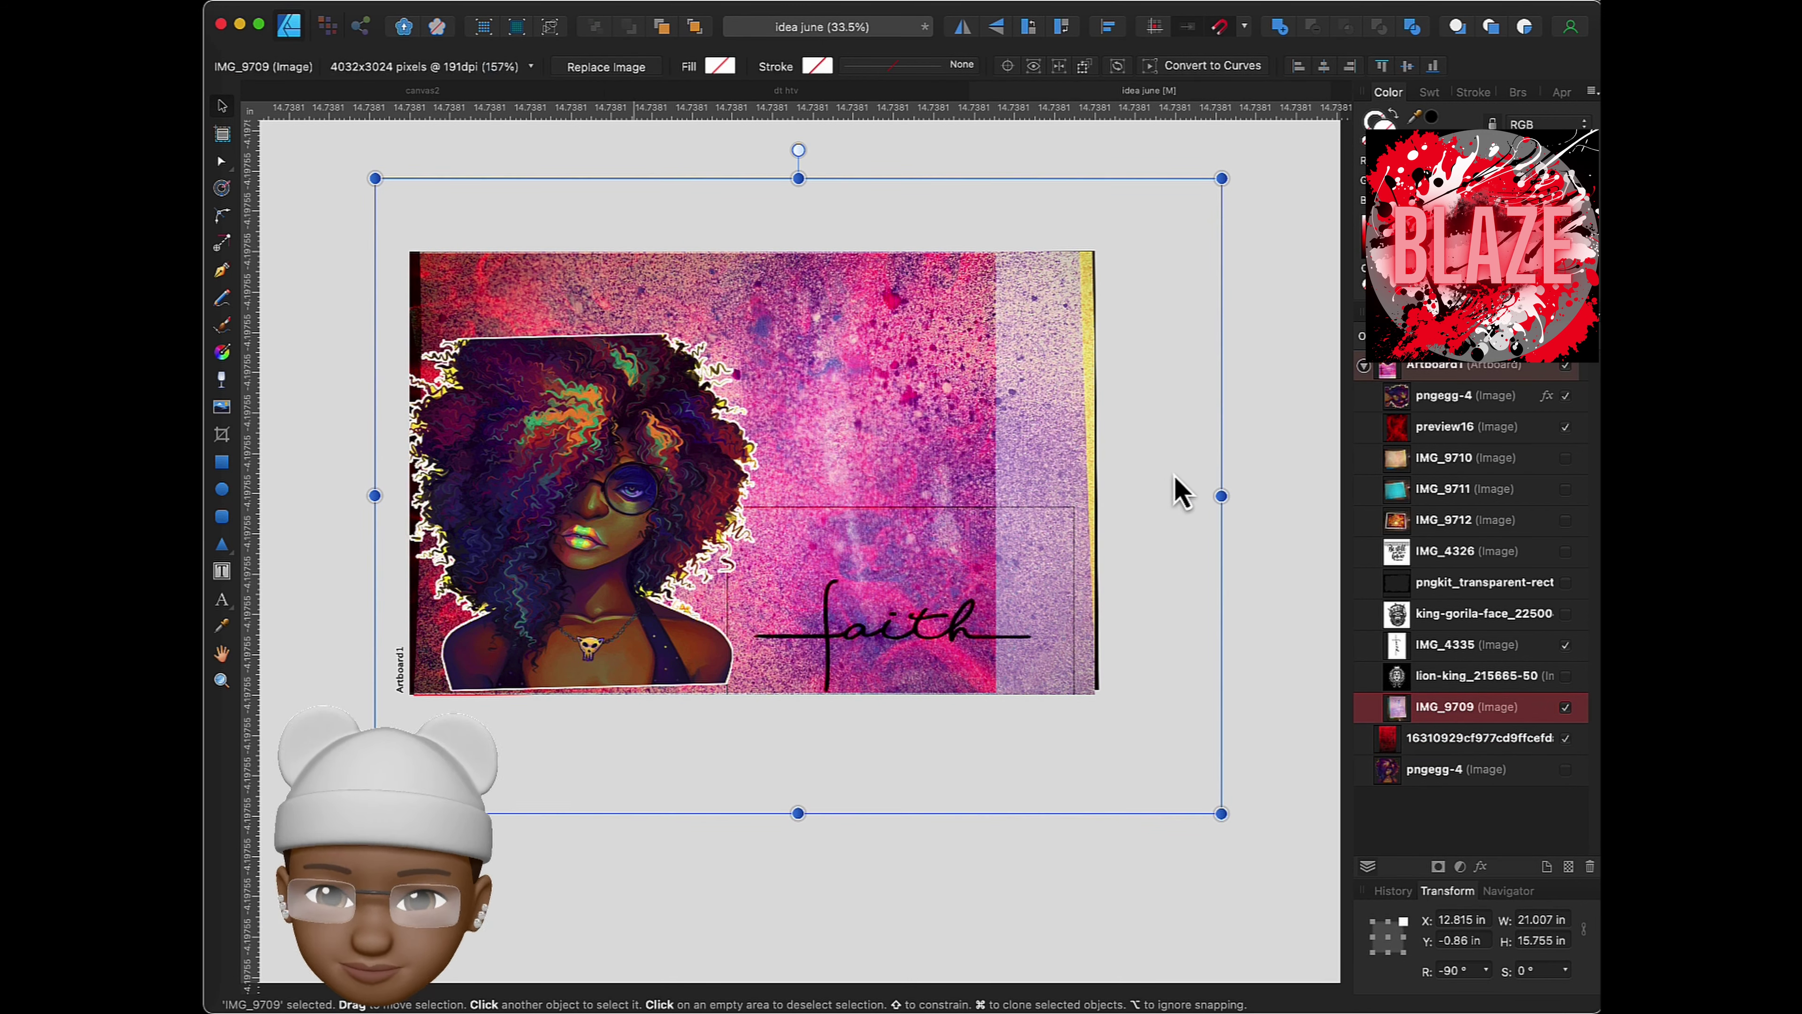
{"action": "left_click_drag", "start_coordinate": [1221, 494], "coordinate": [1343, 510]}
{"action": "left_click", "coordinate": [837, 394]}
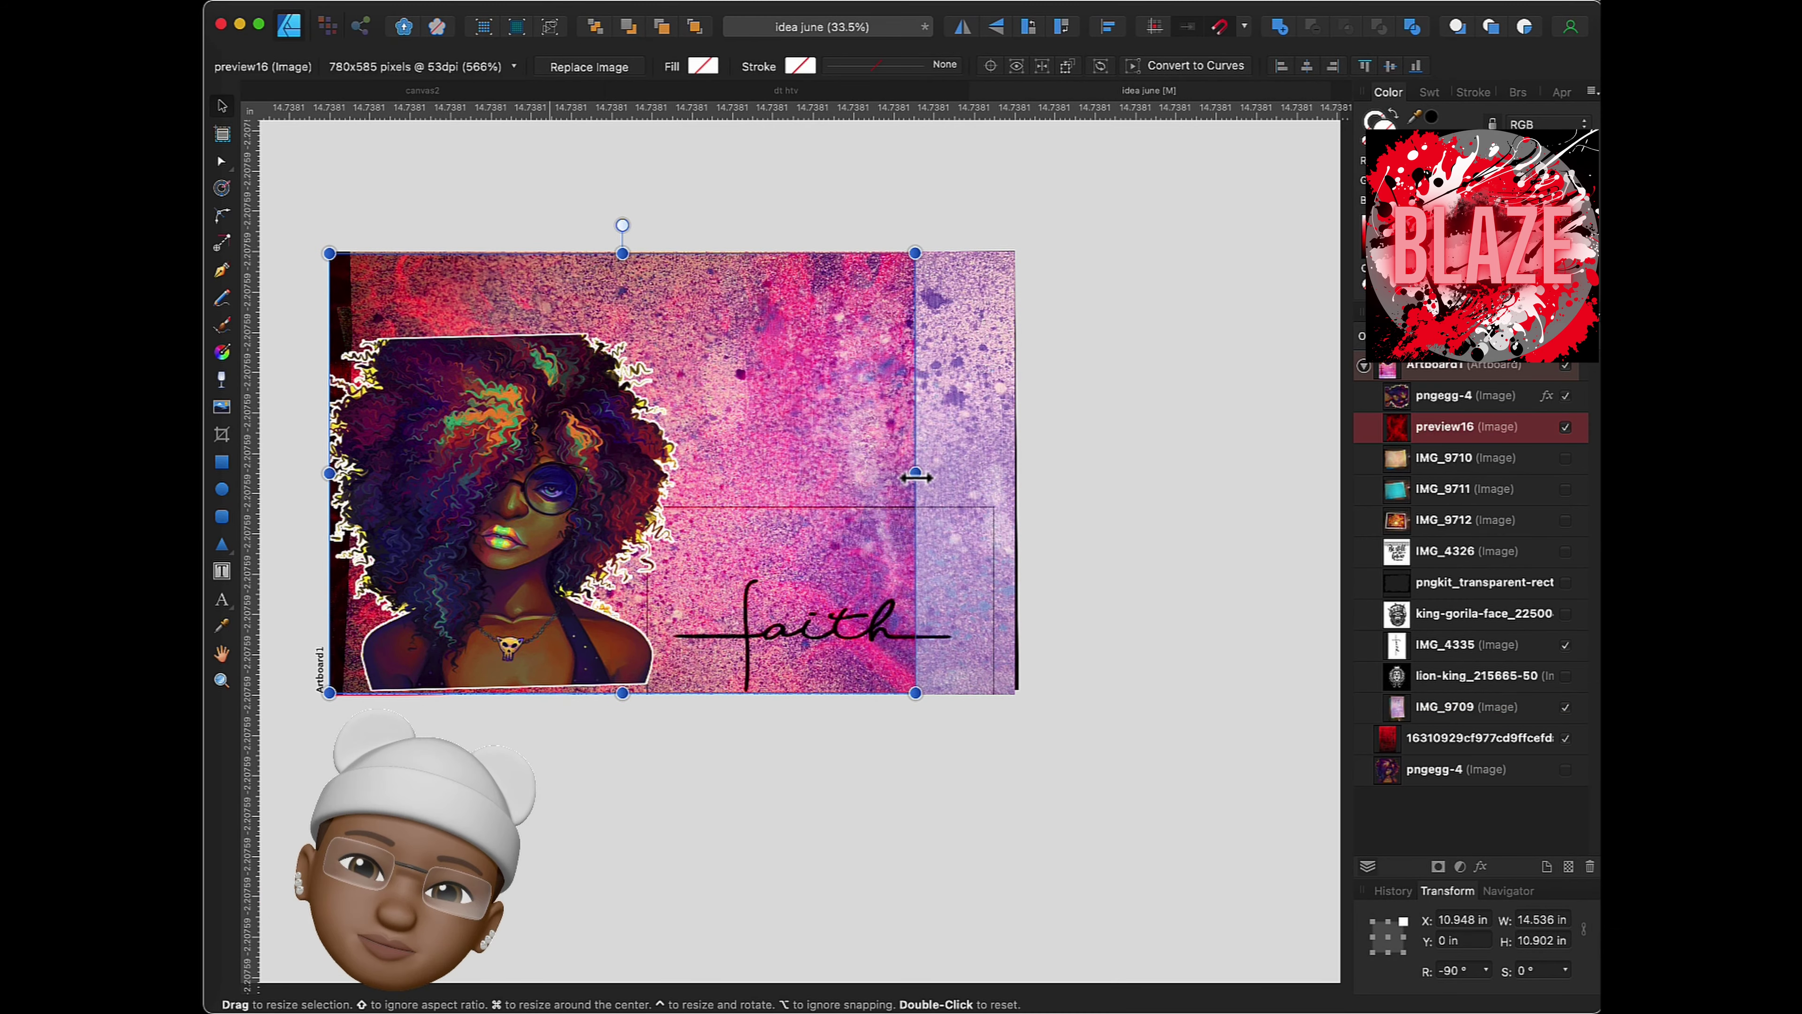
{"action": "left_click_drag", "start_coordinate": [920, 472], "coordinate": [1014, 472]}
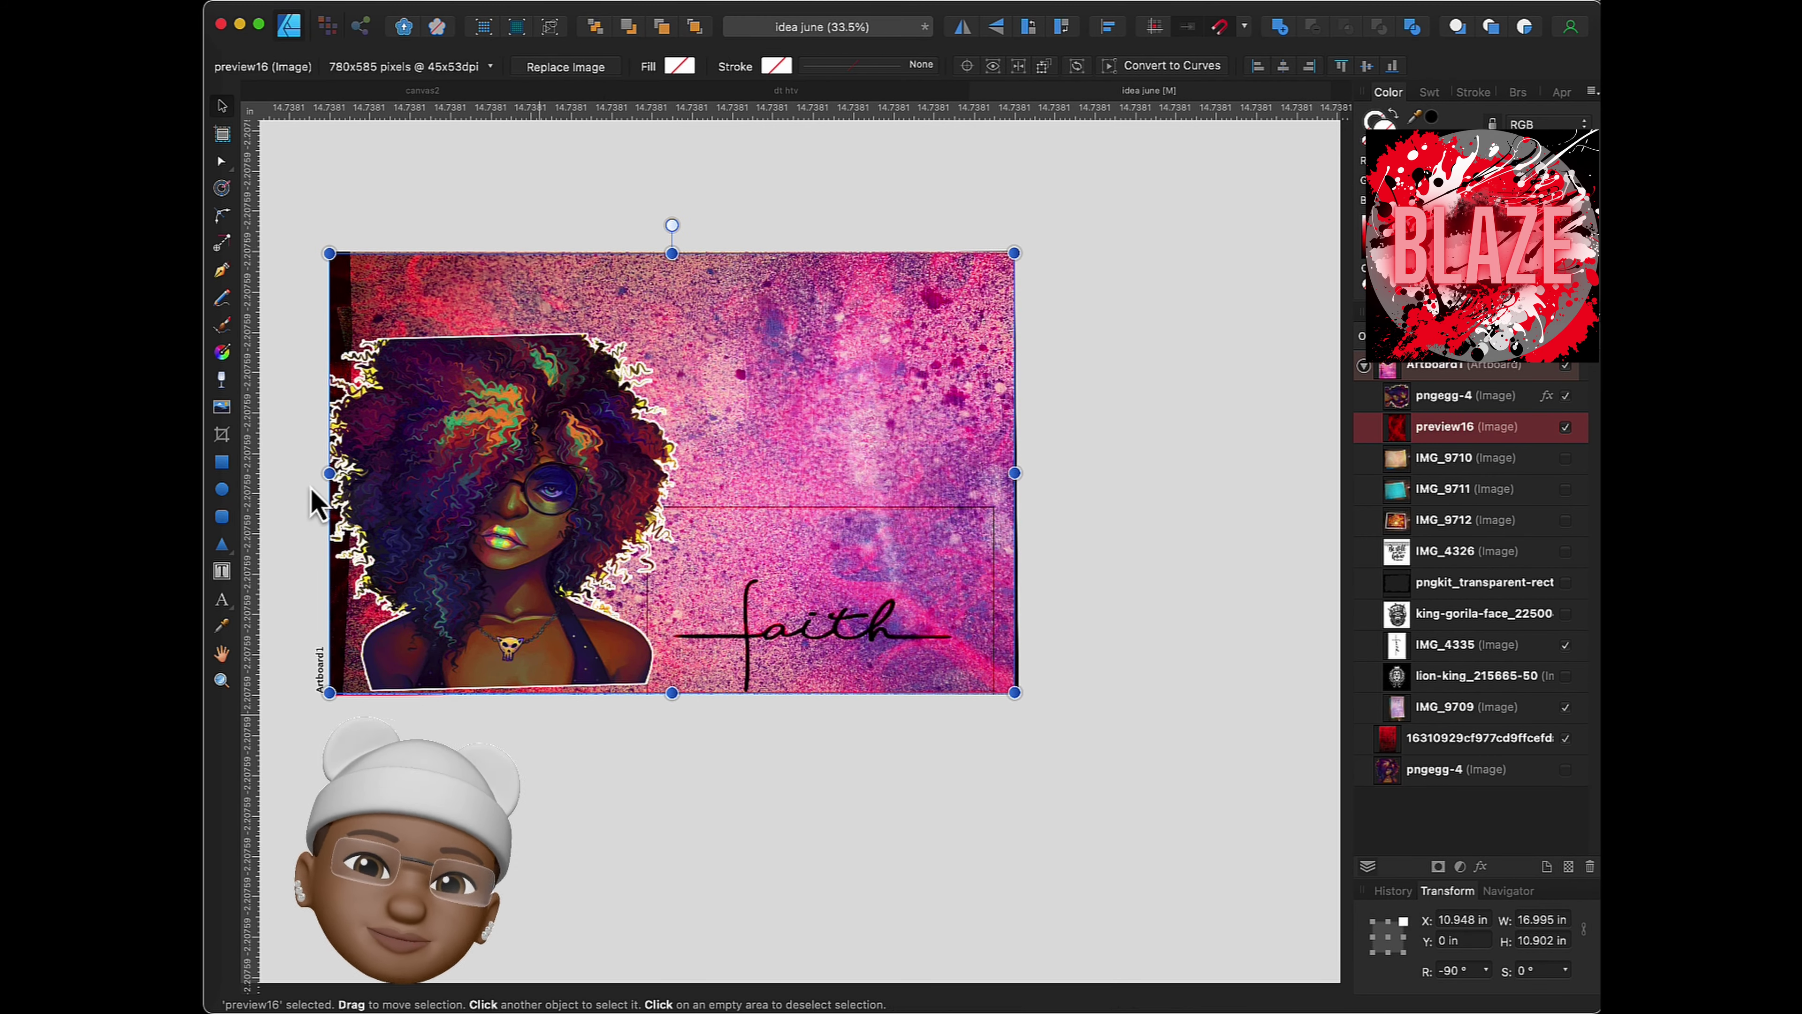
{"action": "left_click_drag", "start_coordinate": [329, 473], "coordinate": [321, 479]}
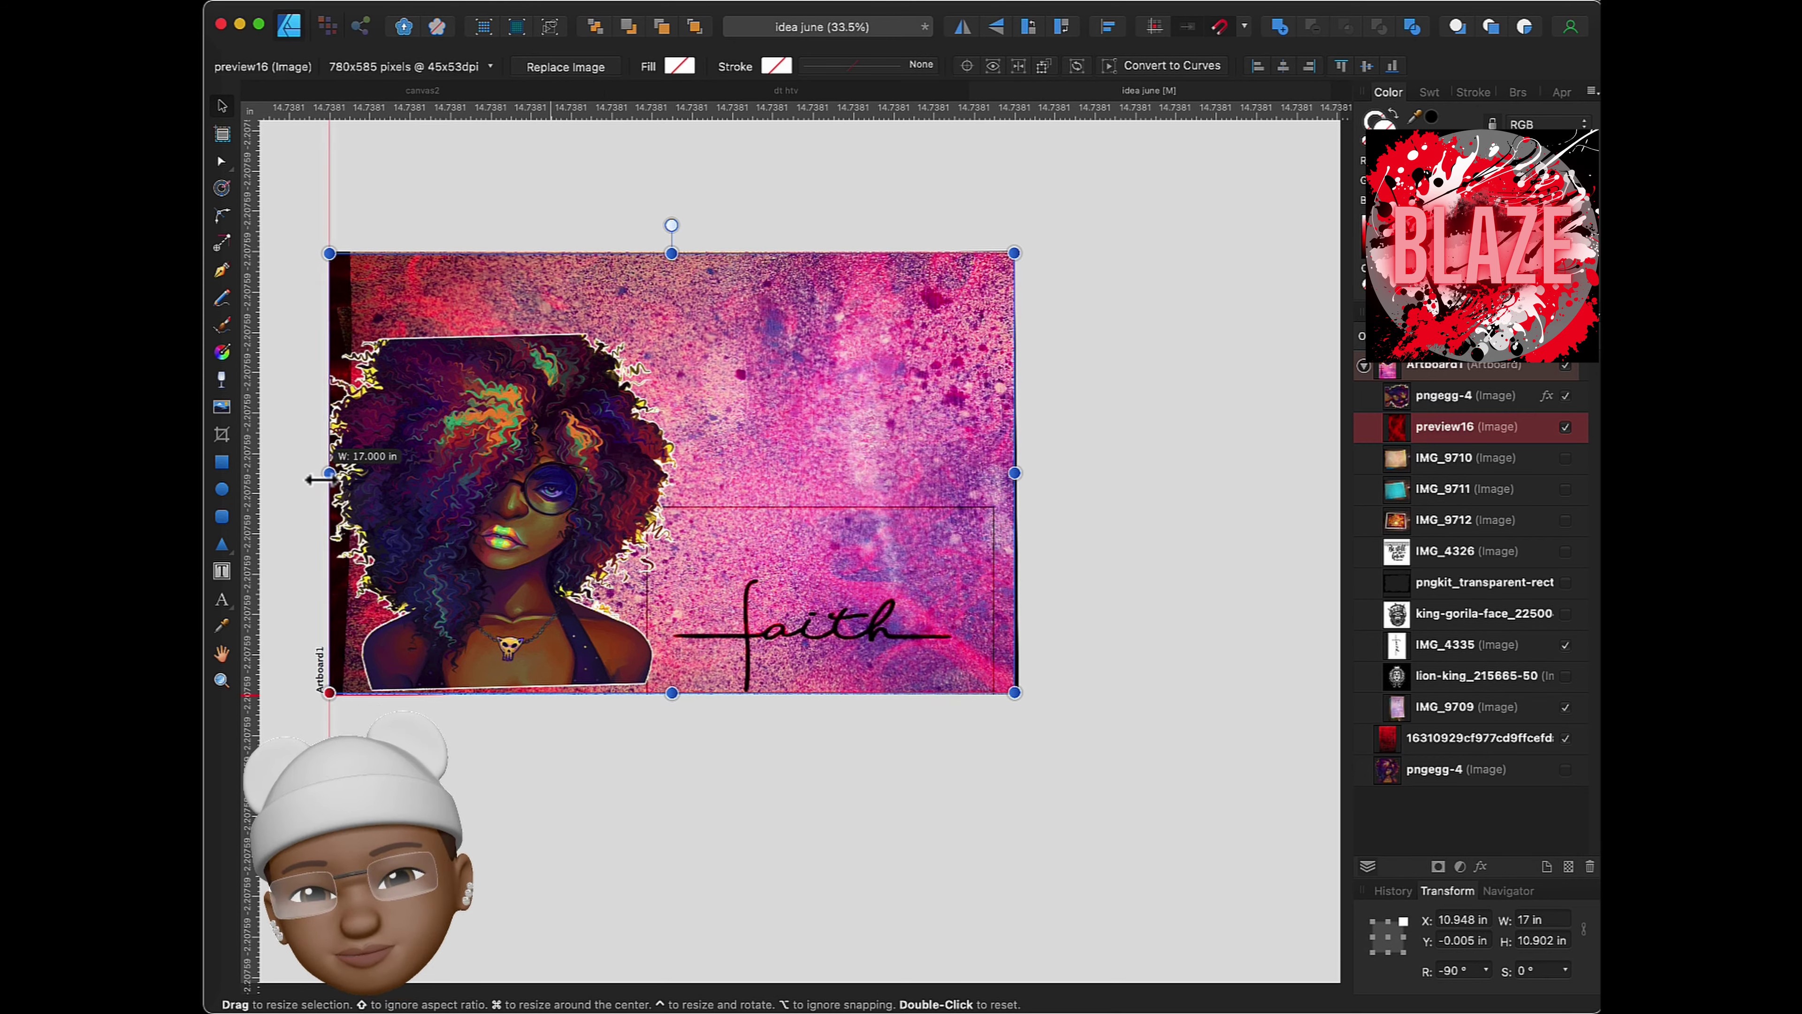
{"action": "scroll", "coordinate": [469, 457], "scroll_direction": "up", "scroll_amount": 3}
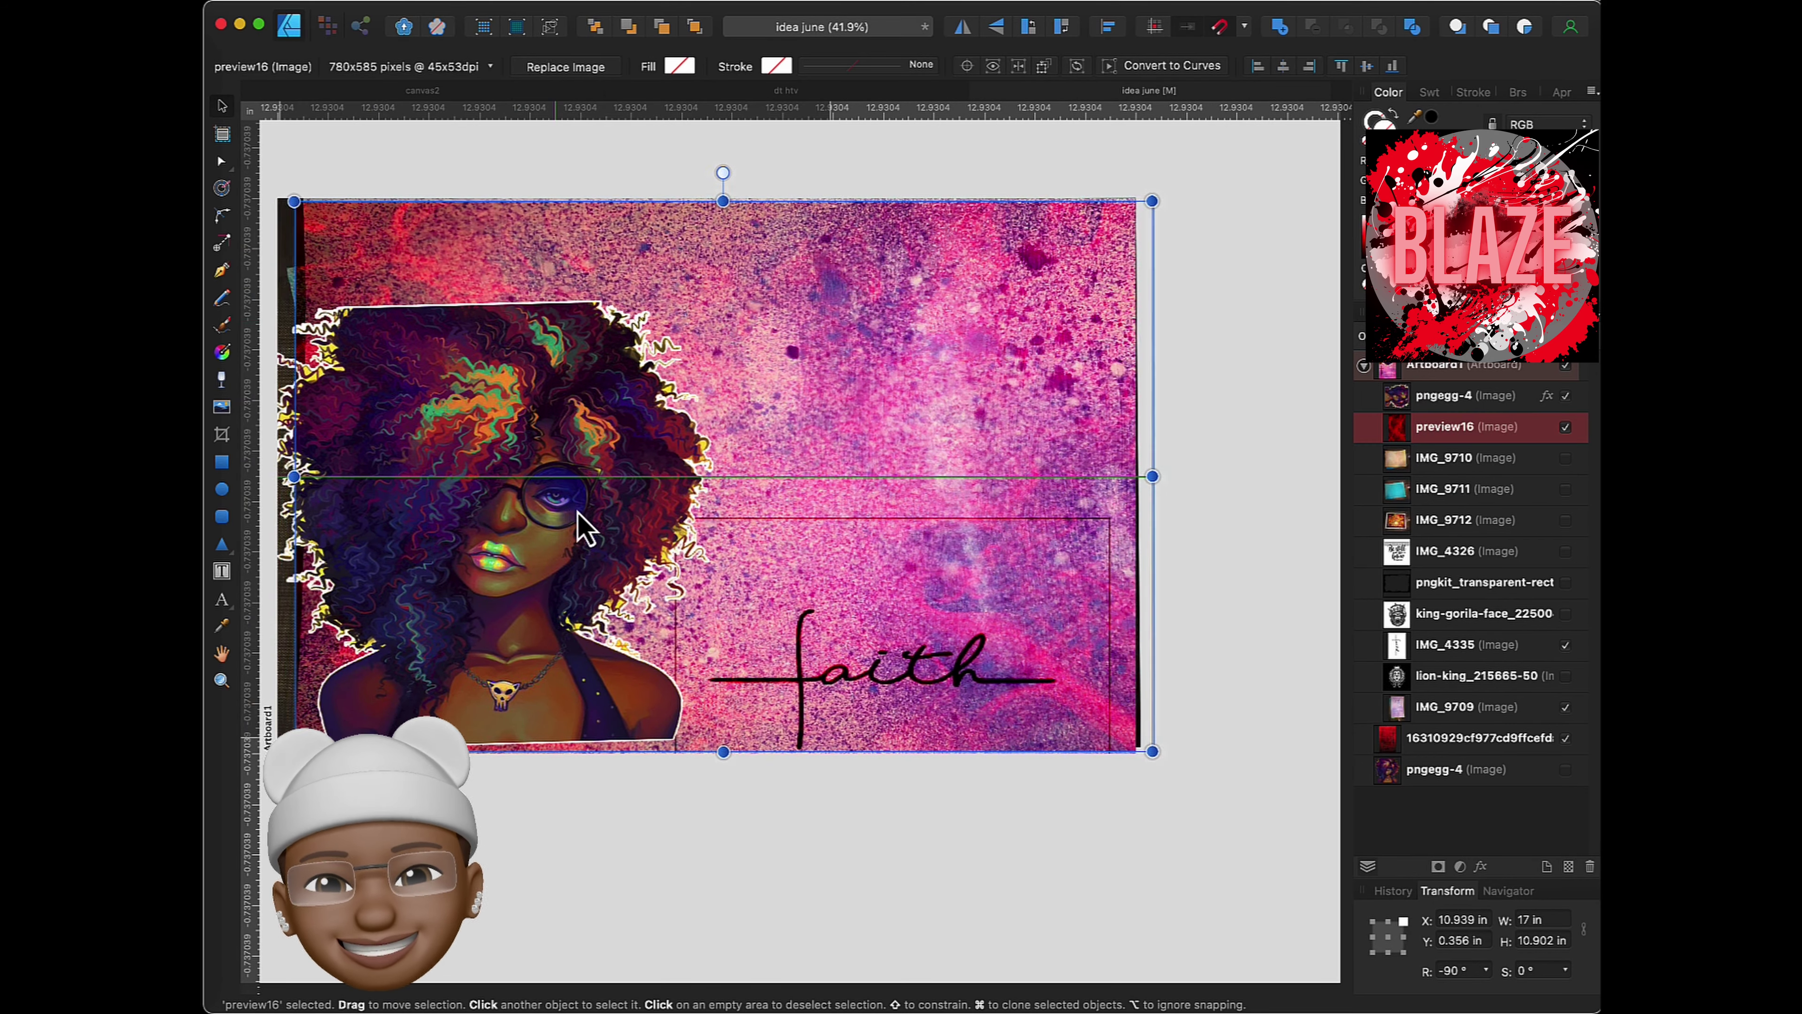
- Move the girl portrait and set its rotation to exactly -90°
{"action": "left_click", "coordinate": [564, 468]}
{"action": "left_click_drag", "start_coordinate": [595, 460], "coordinate": [590, 493]}
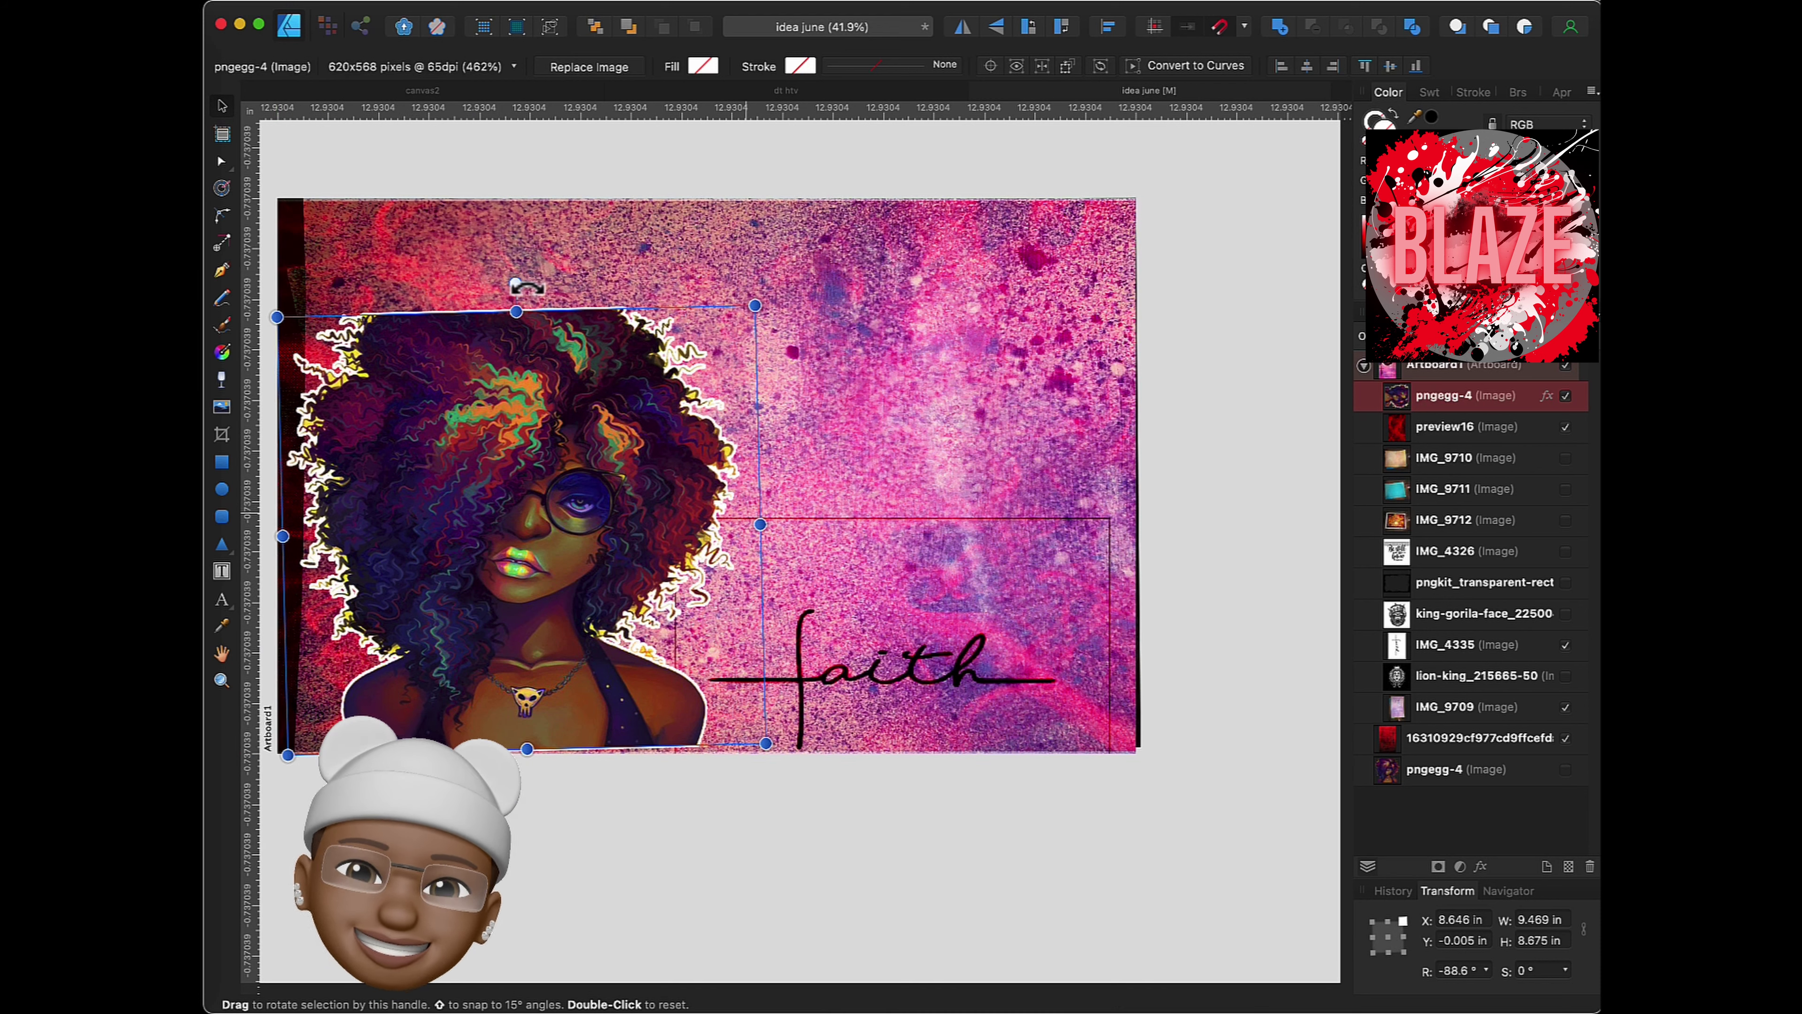
{"action": "left_click_drag", "start_coordinate": [525, 286], "coordinate": [523, 265]}
{"action": "left_click_drag", "start_coordinate": [508, 427], "coordinate": [522, 429]}
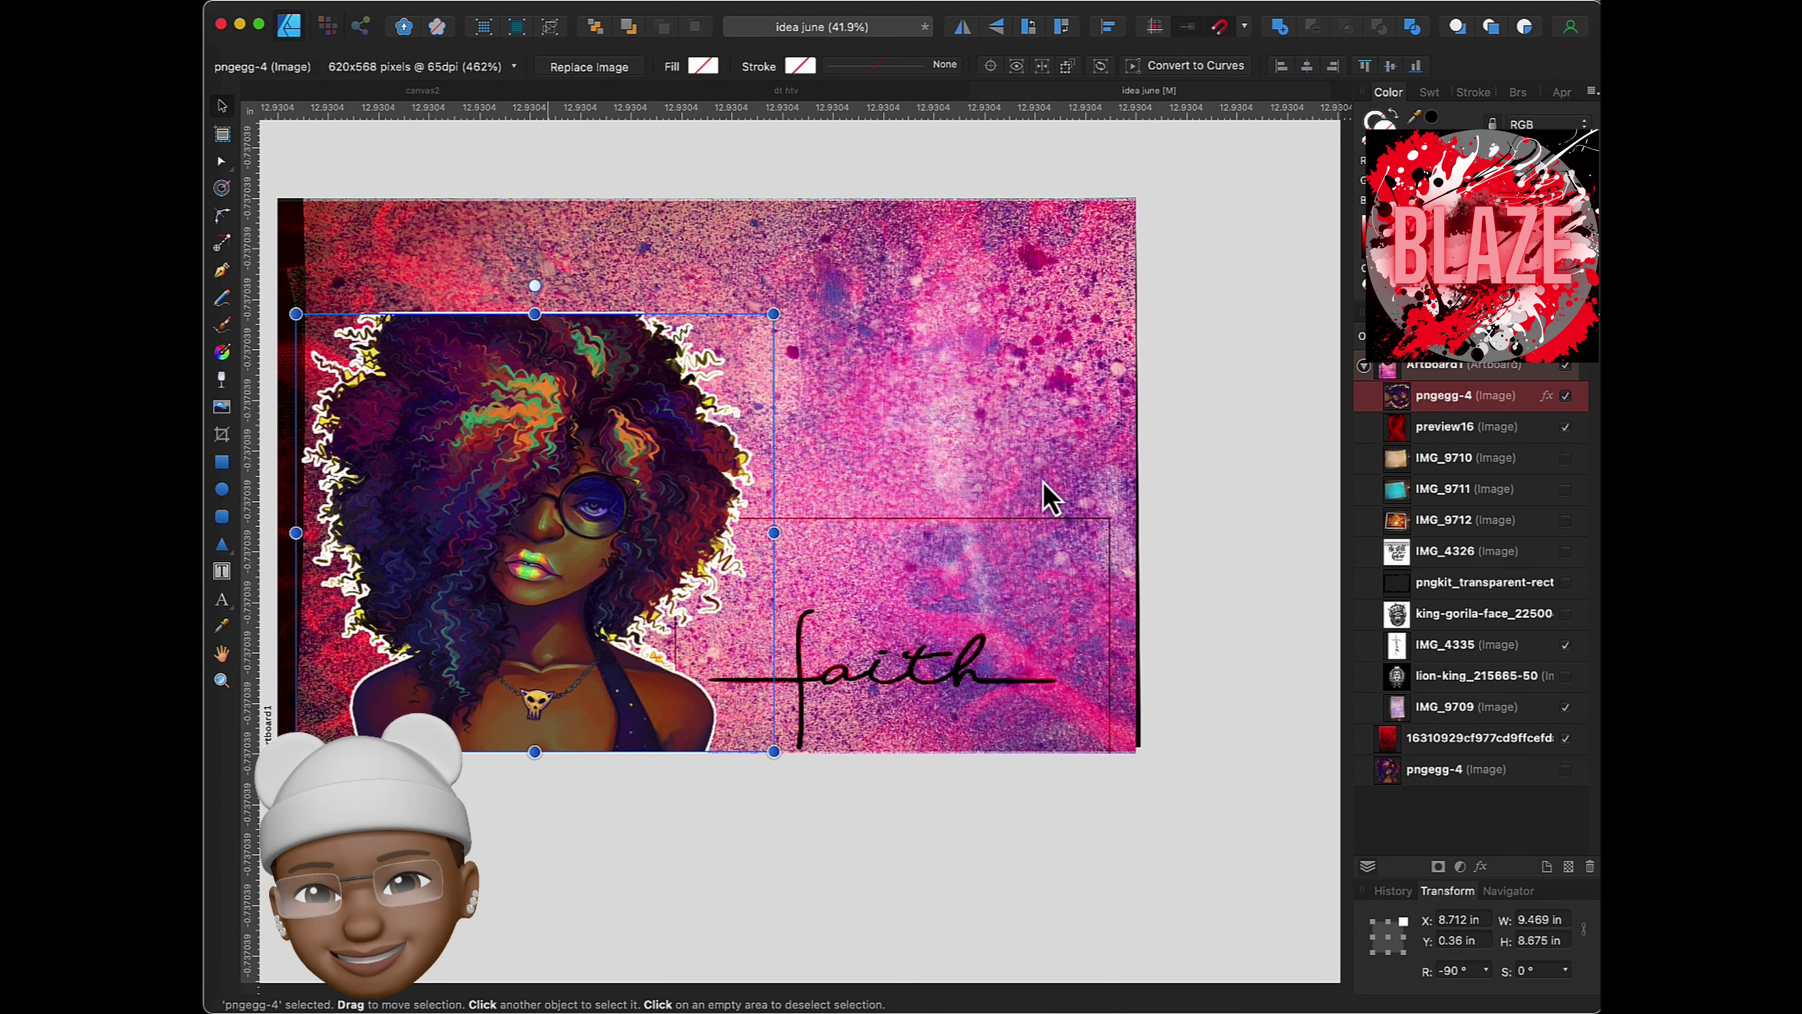
- Shift the faith lettering slightly right and up
{"action": "left_click", "coordinate": [1048, 670]}
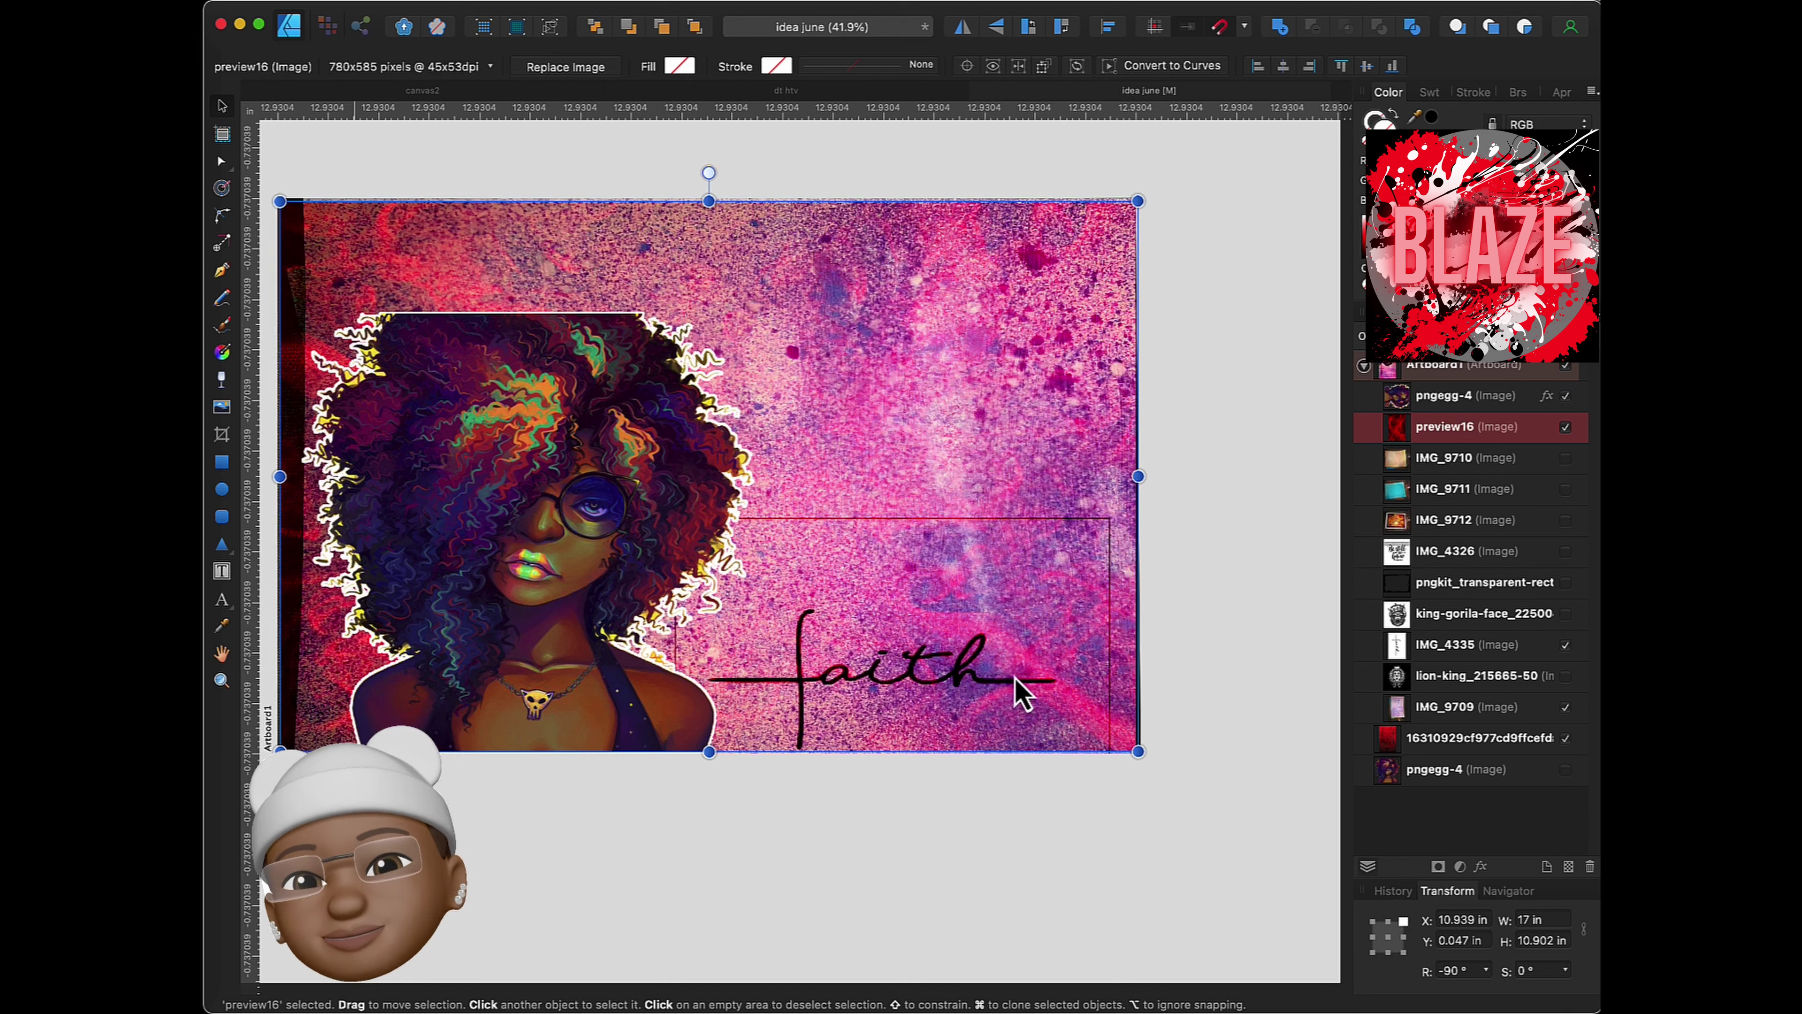
{"action": "left_click", "coordinate": [1447, 645]}
{"action": "left_click_drag", "start_coordinate": [969, 670], "coordinate": [993, 658]}
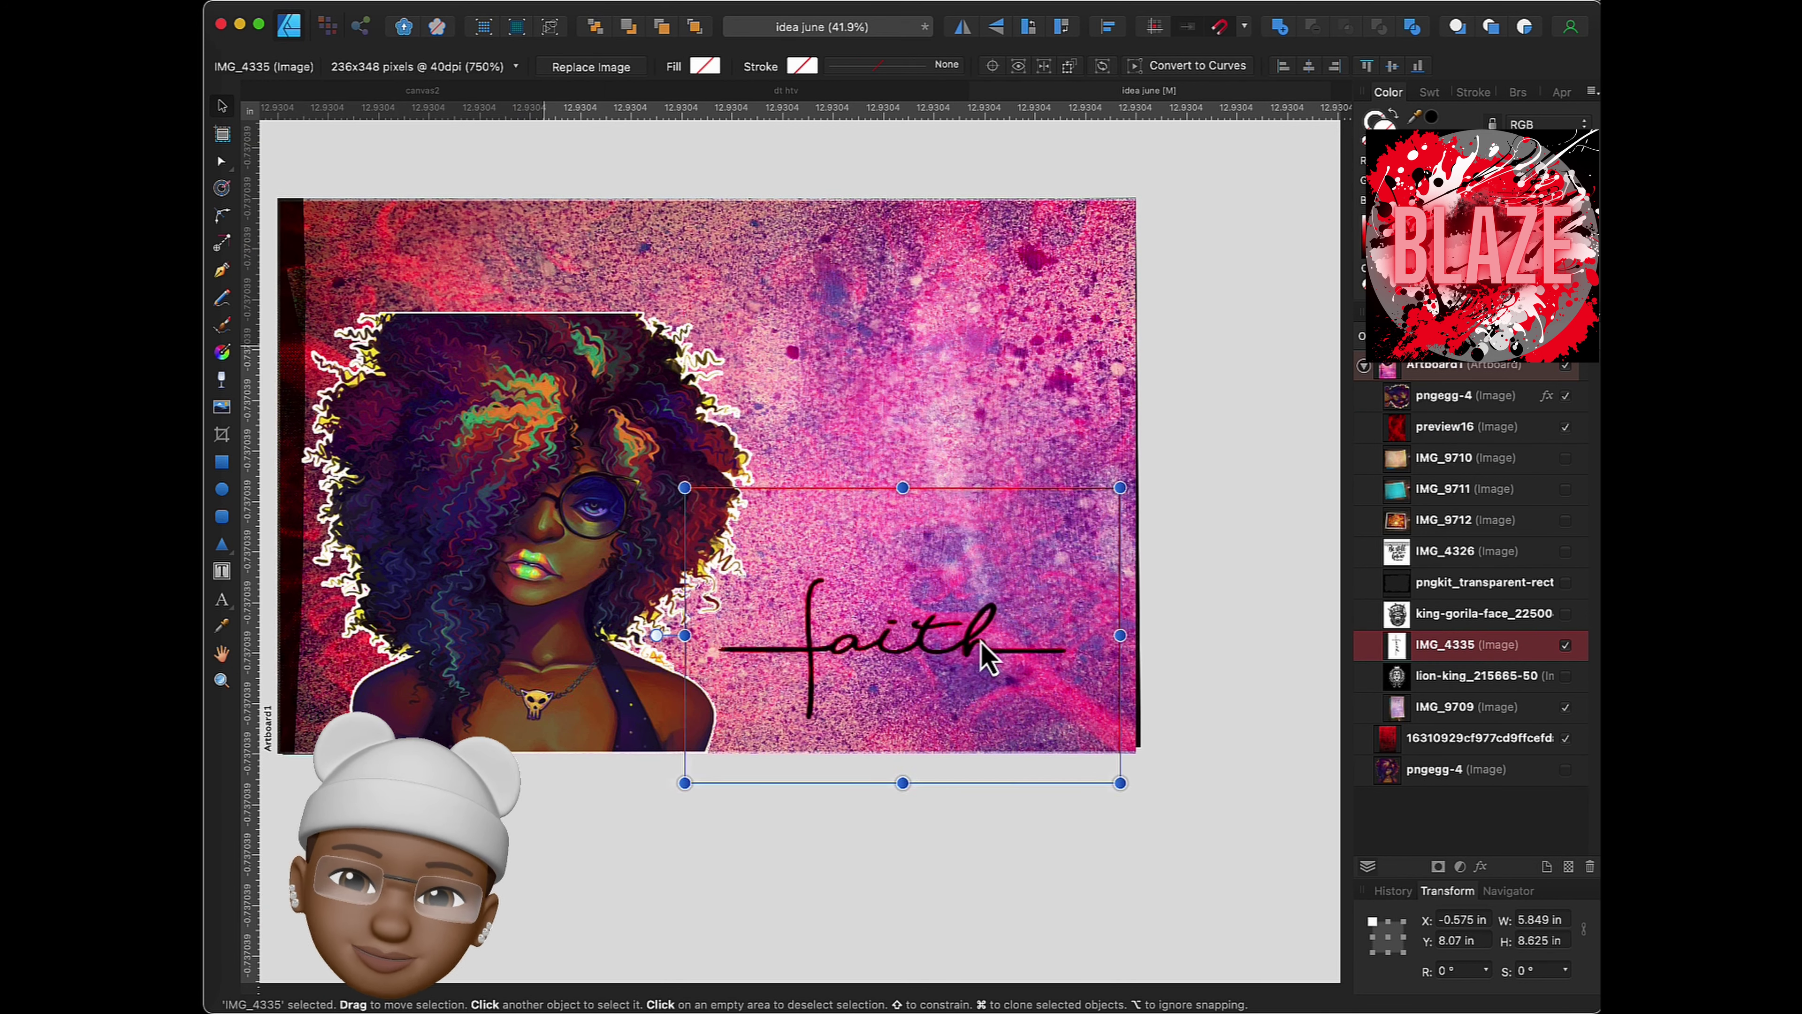
- Rotate and enlarge the IMG_4326 'Be still and know' image to 5.405 in, then hide it
{"action": "left_click", "coordinate": [1445, 557]}
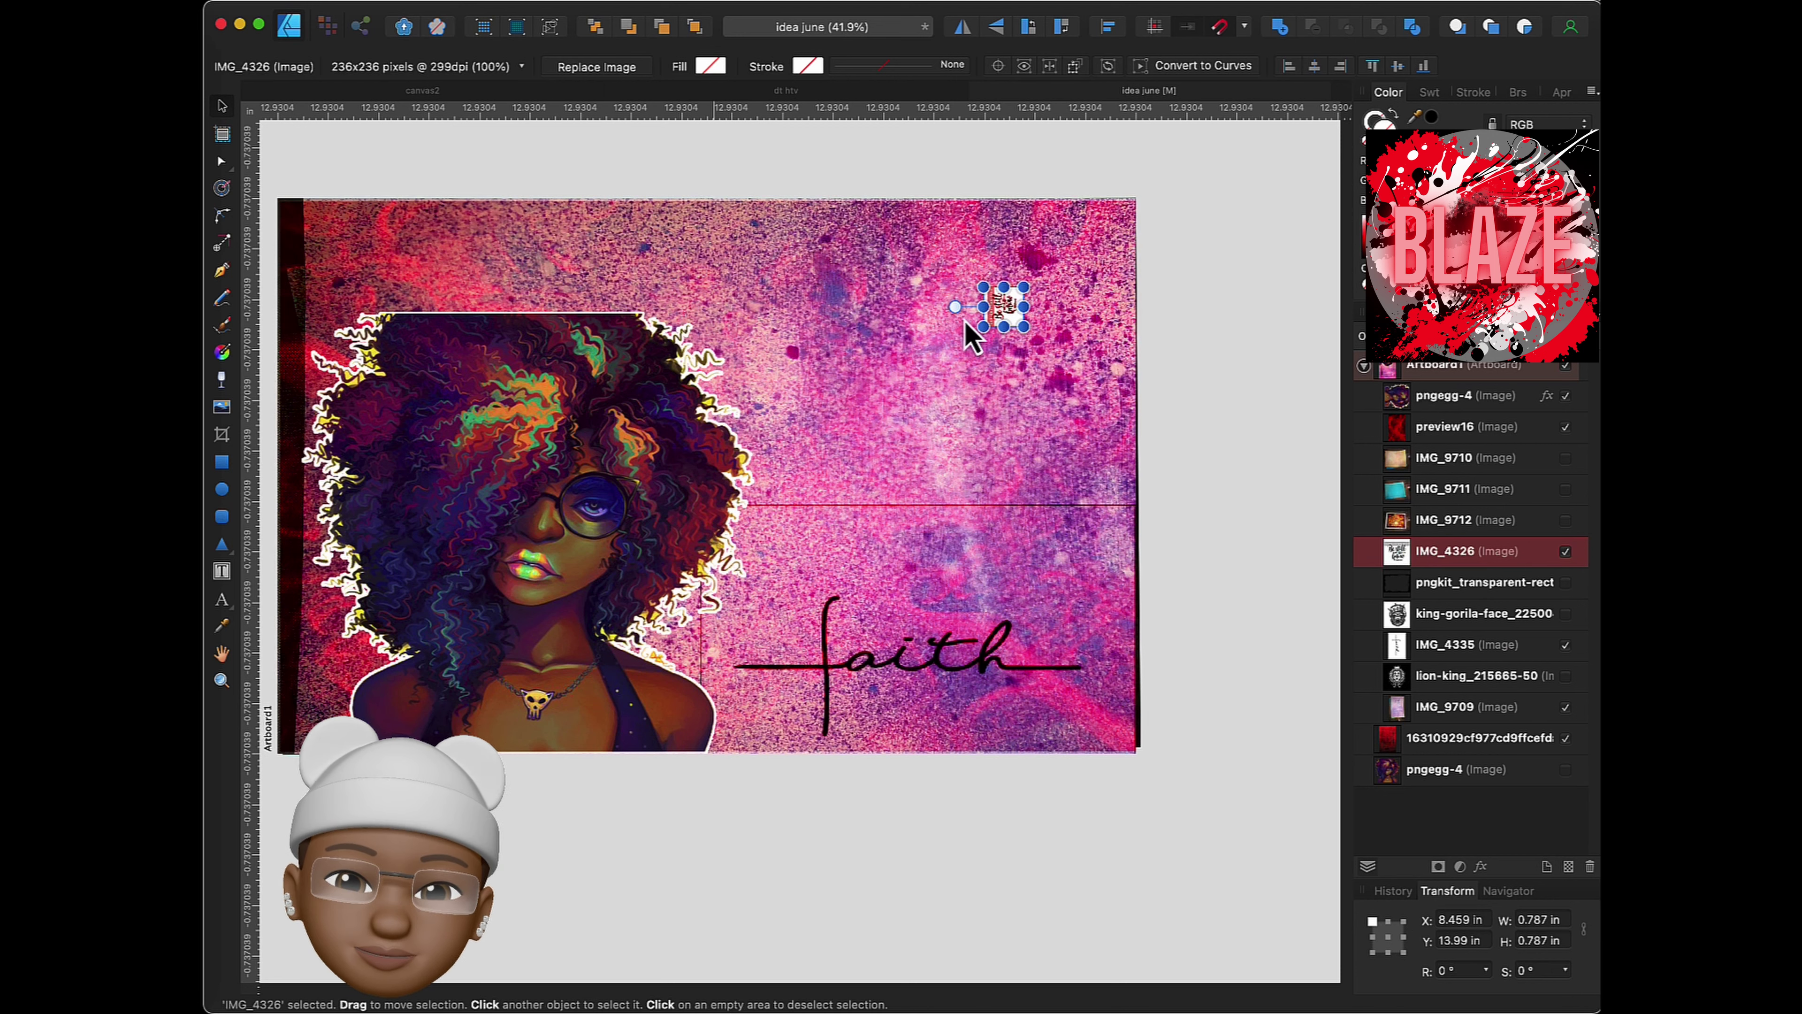
{"action": "left_click_drag", "start_coordinate": [955, 307], "coordinate": [1007, 226]}
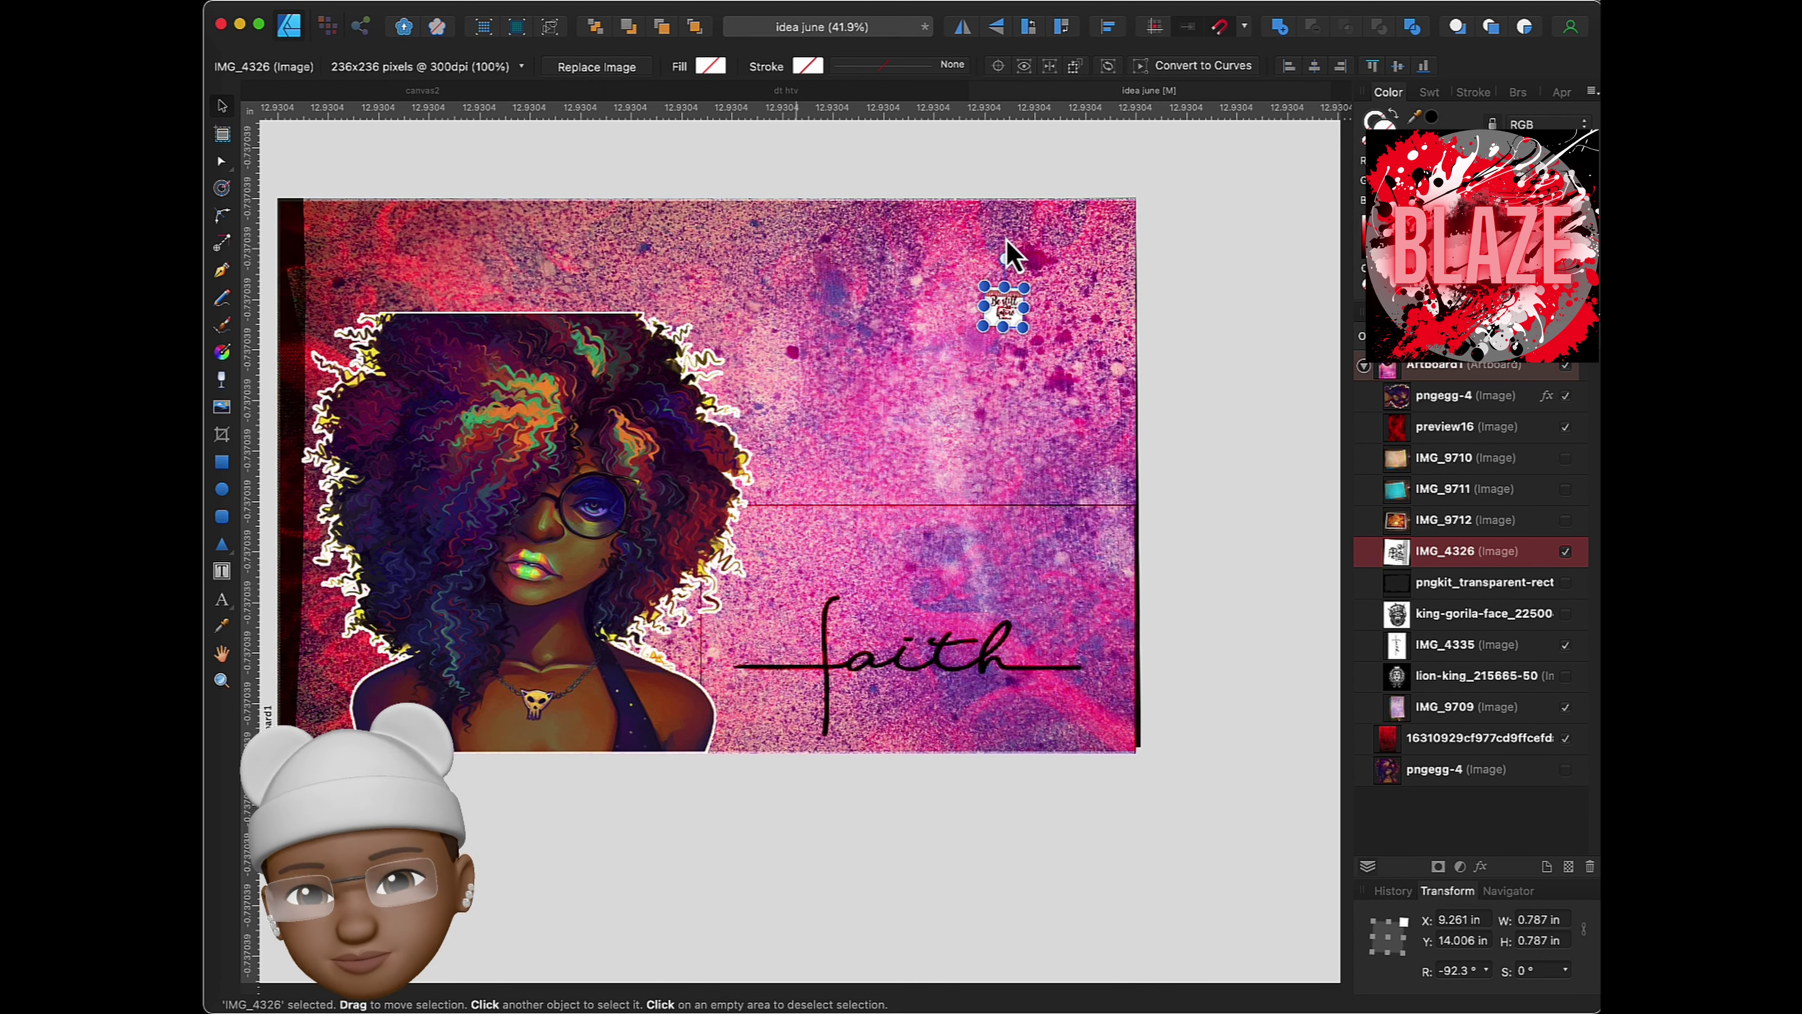
{"action": "left_click_drag", "start_coordinate": [983, 326], "coordinate": [768, 581]}
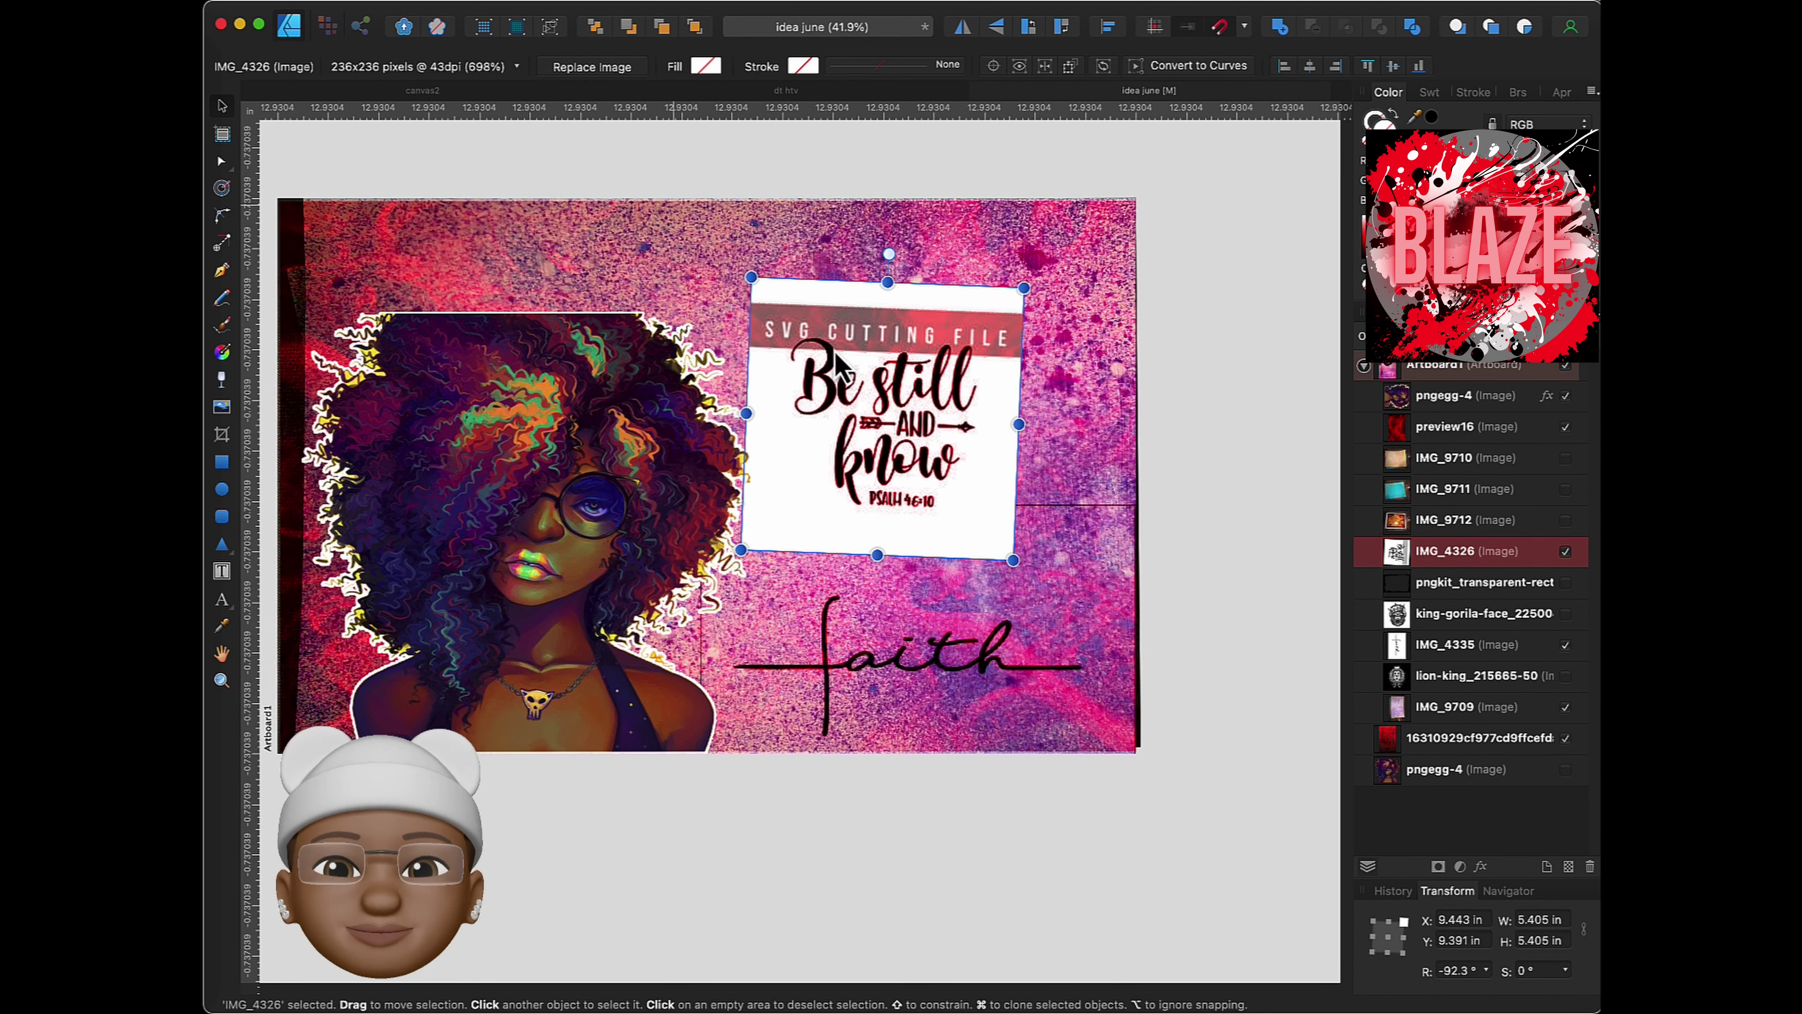
{"action": "left_click_drag", "start_coordinate": [888, 254], "coordinate": [891, 259]}
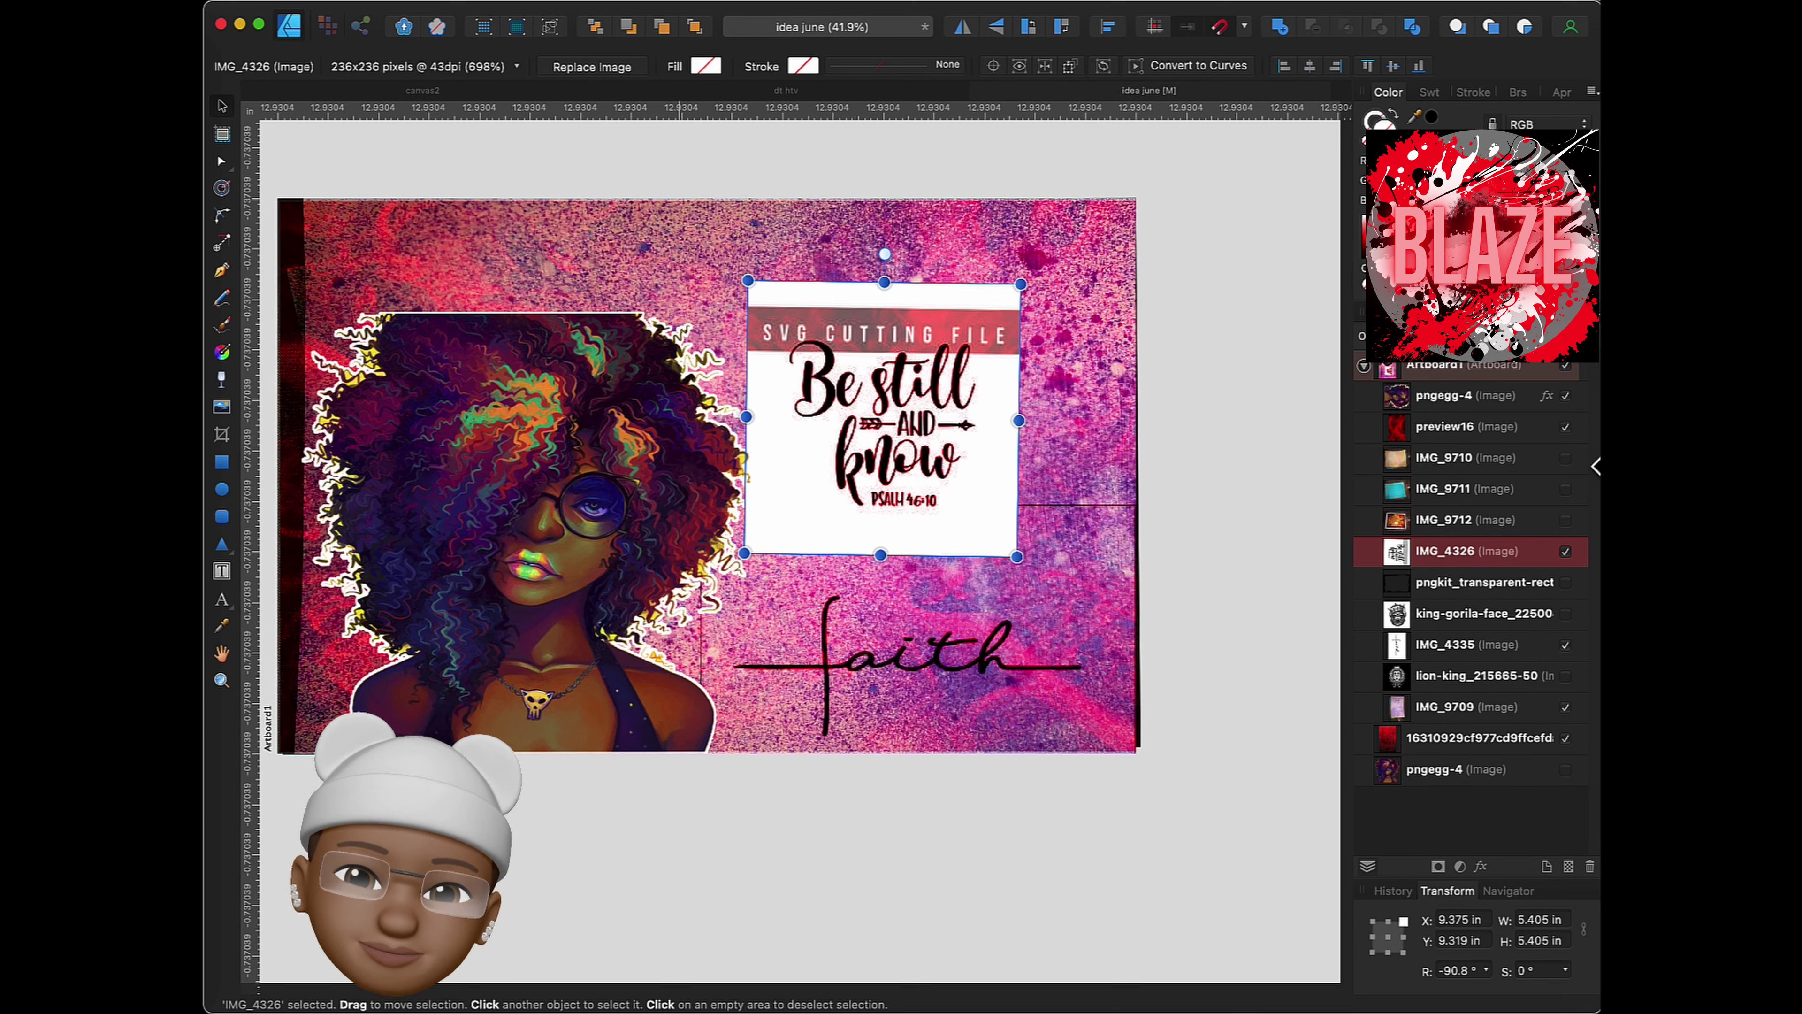
{"action": "left_click", "coordinate": [1565, 551]}
{"action": "left_click", "coordinate": [222, 600]}
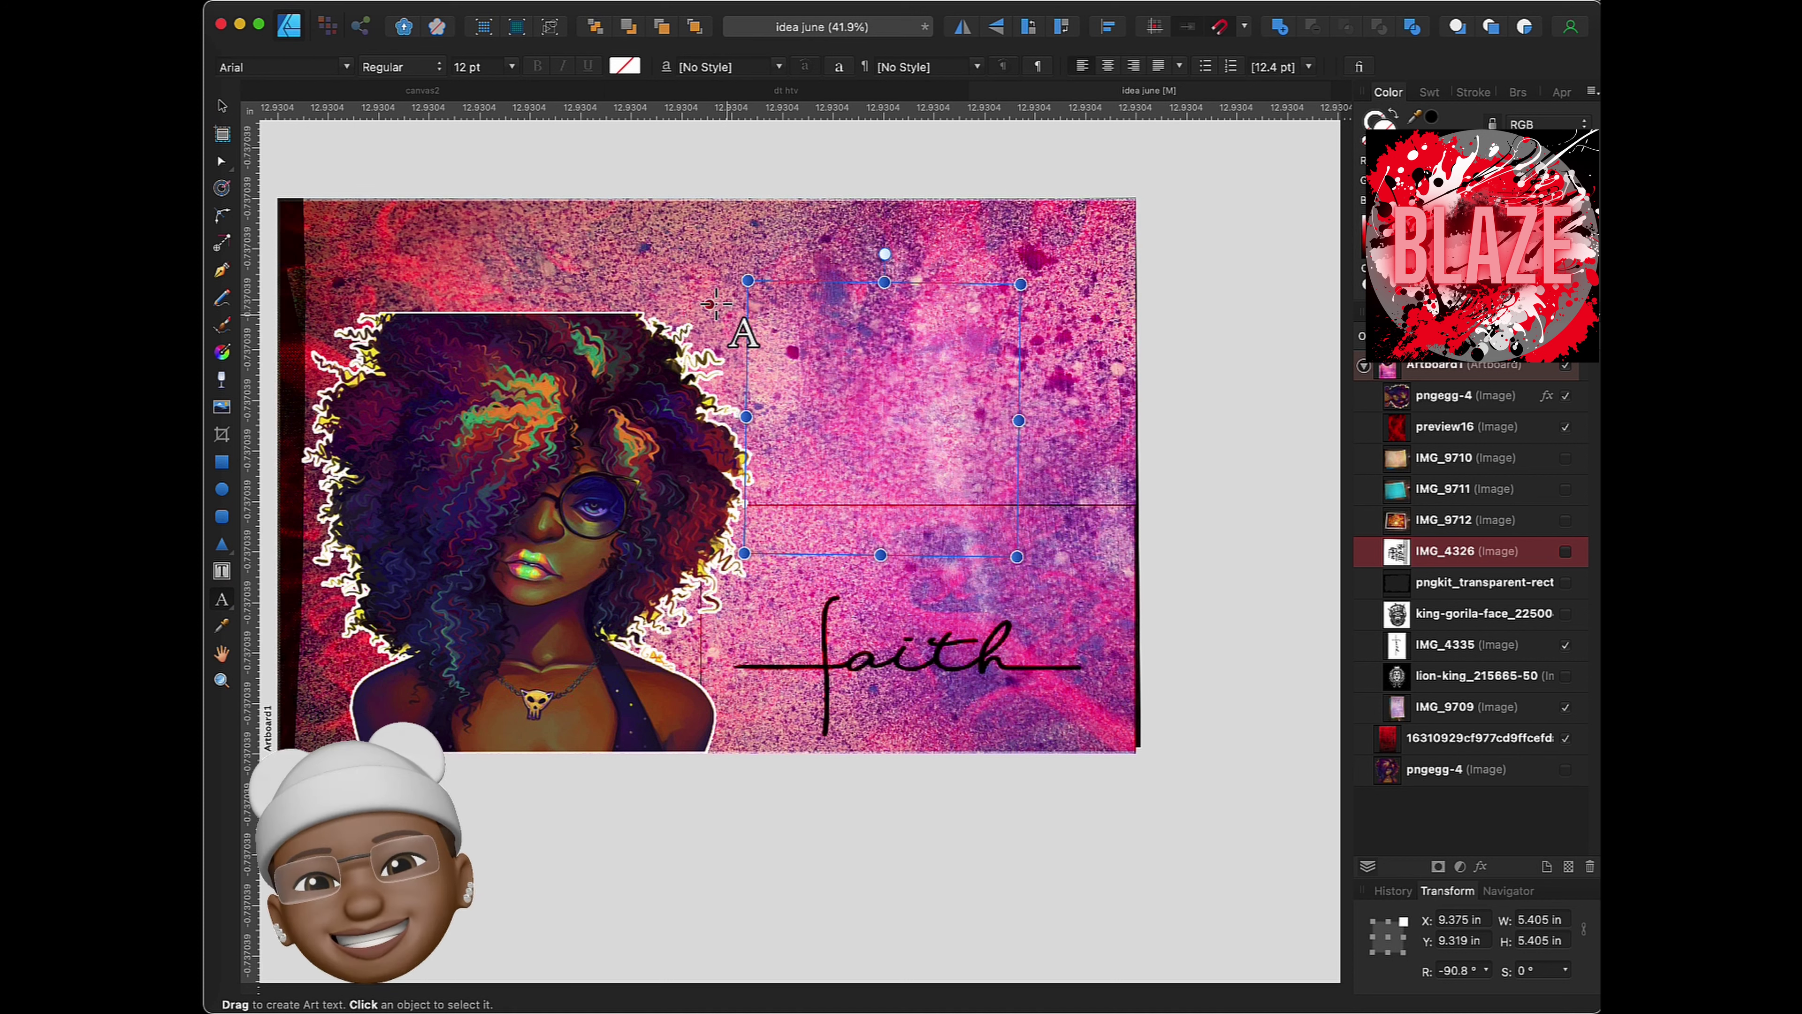
- Create an artistic text layer reading 'BE STILL'
{"action": "left_click_drag", "start_coordinate": [716, 303], "coordinate": [743, 510]}
{"action": "left_click_drag", "start_coordinate": [721, 632], "coordinate": [709, 298]}
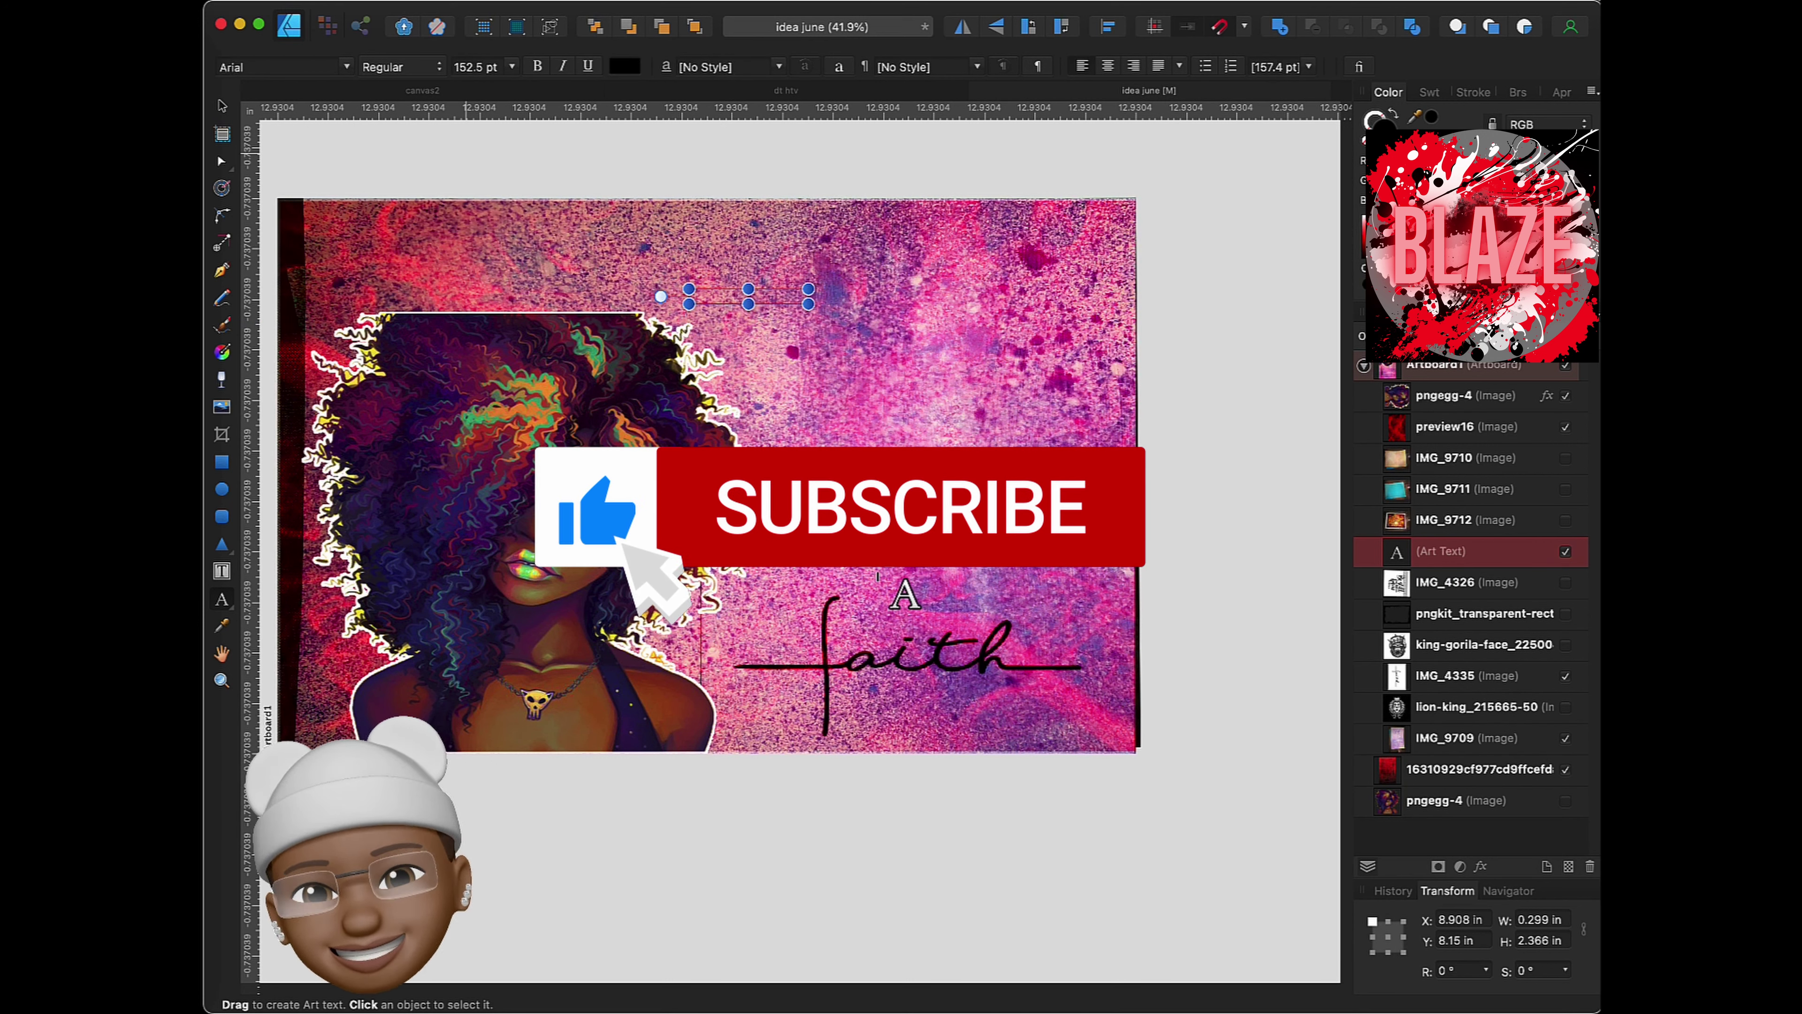
{"action": "type", "text": "BE S"}
{"action": "scroll", "coordinate": [887, 589], "scroll_direction": "up", "scroll_amount": 5}
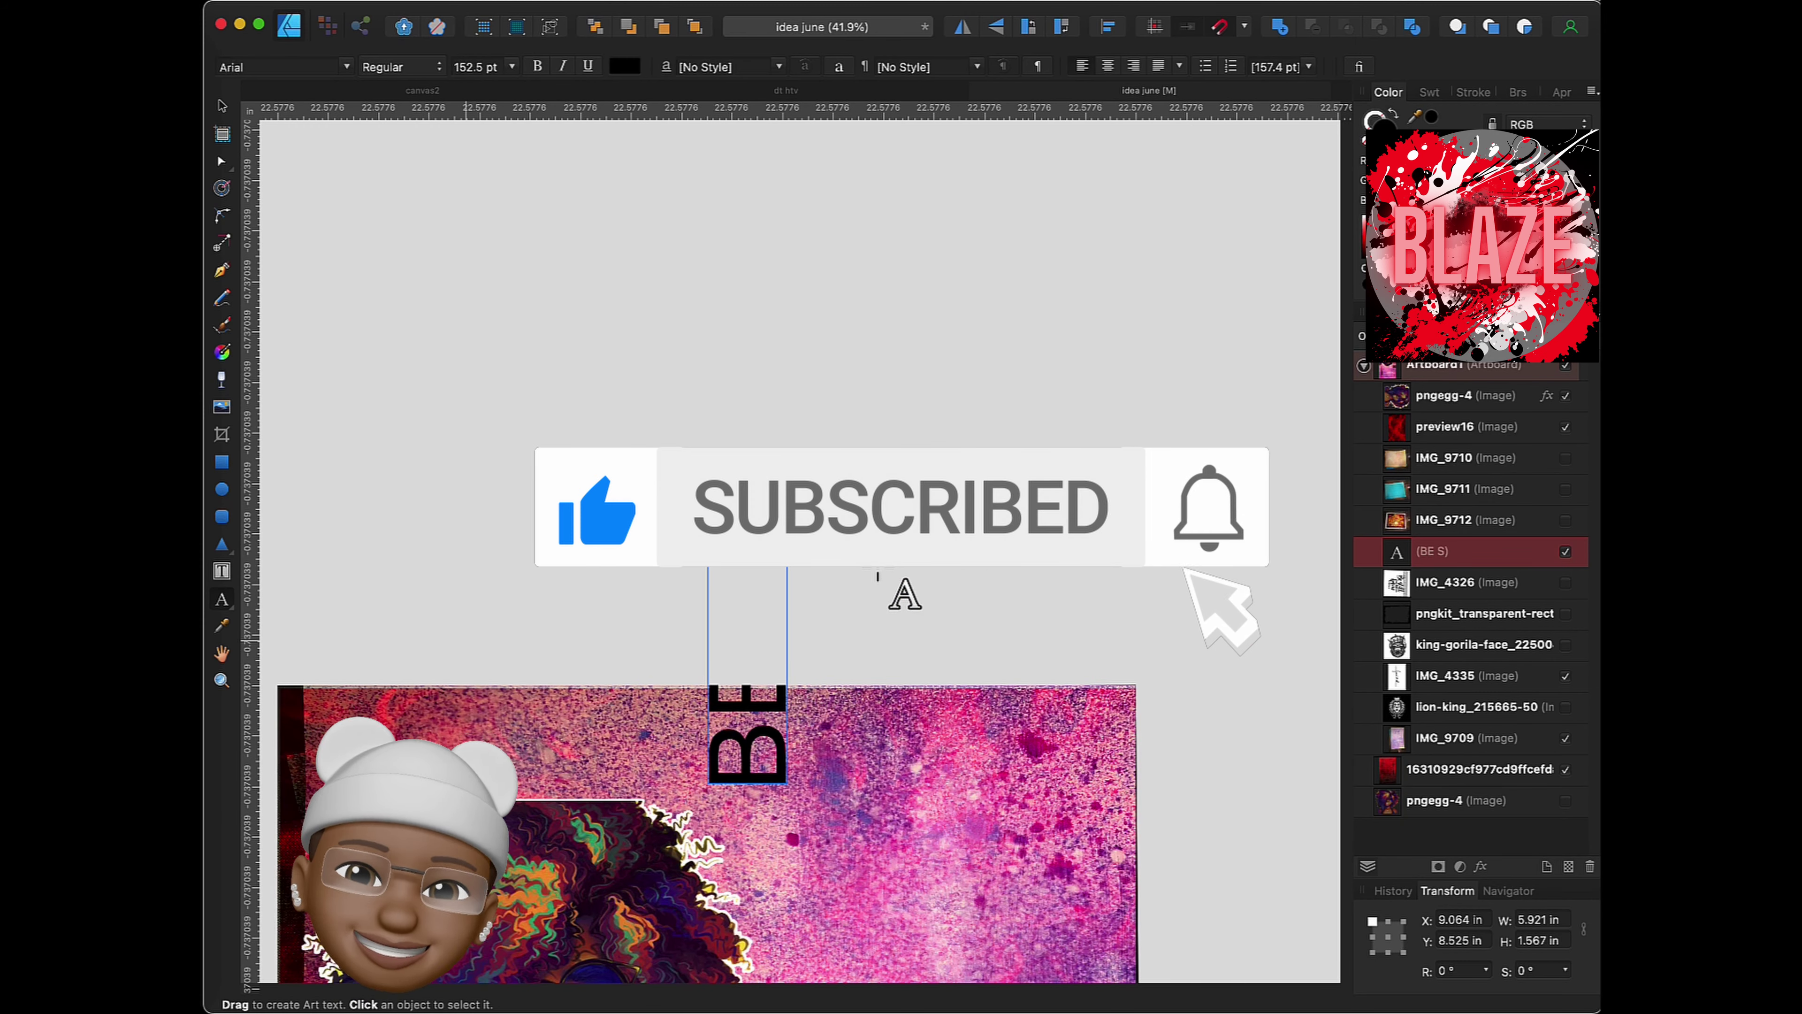
{"action": "type", "text": "TILL"}
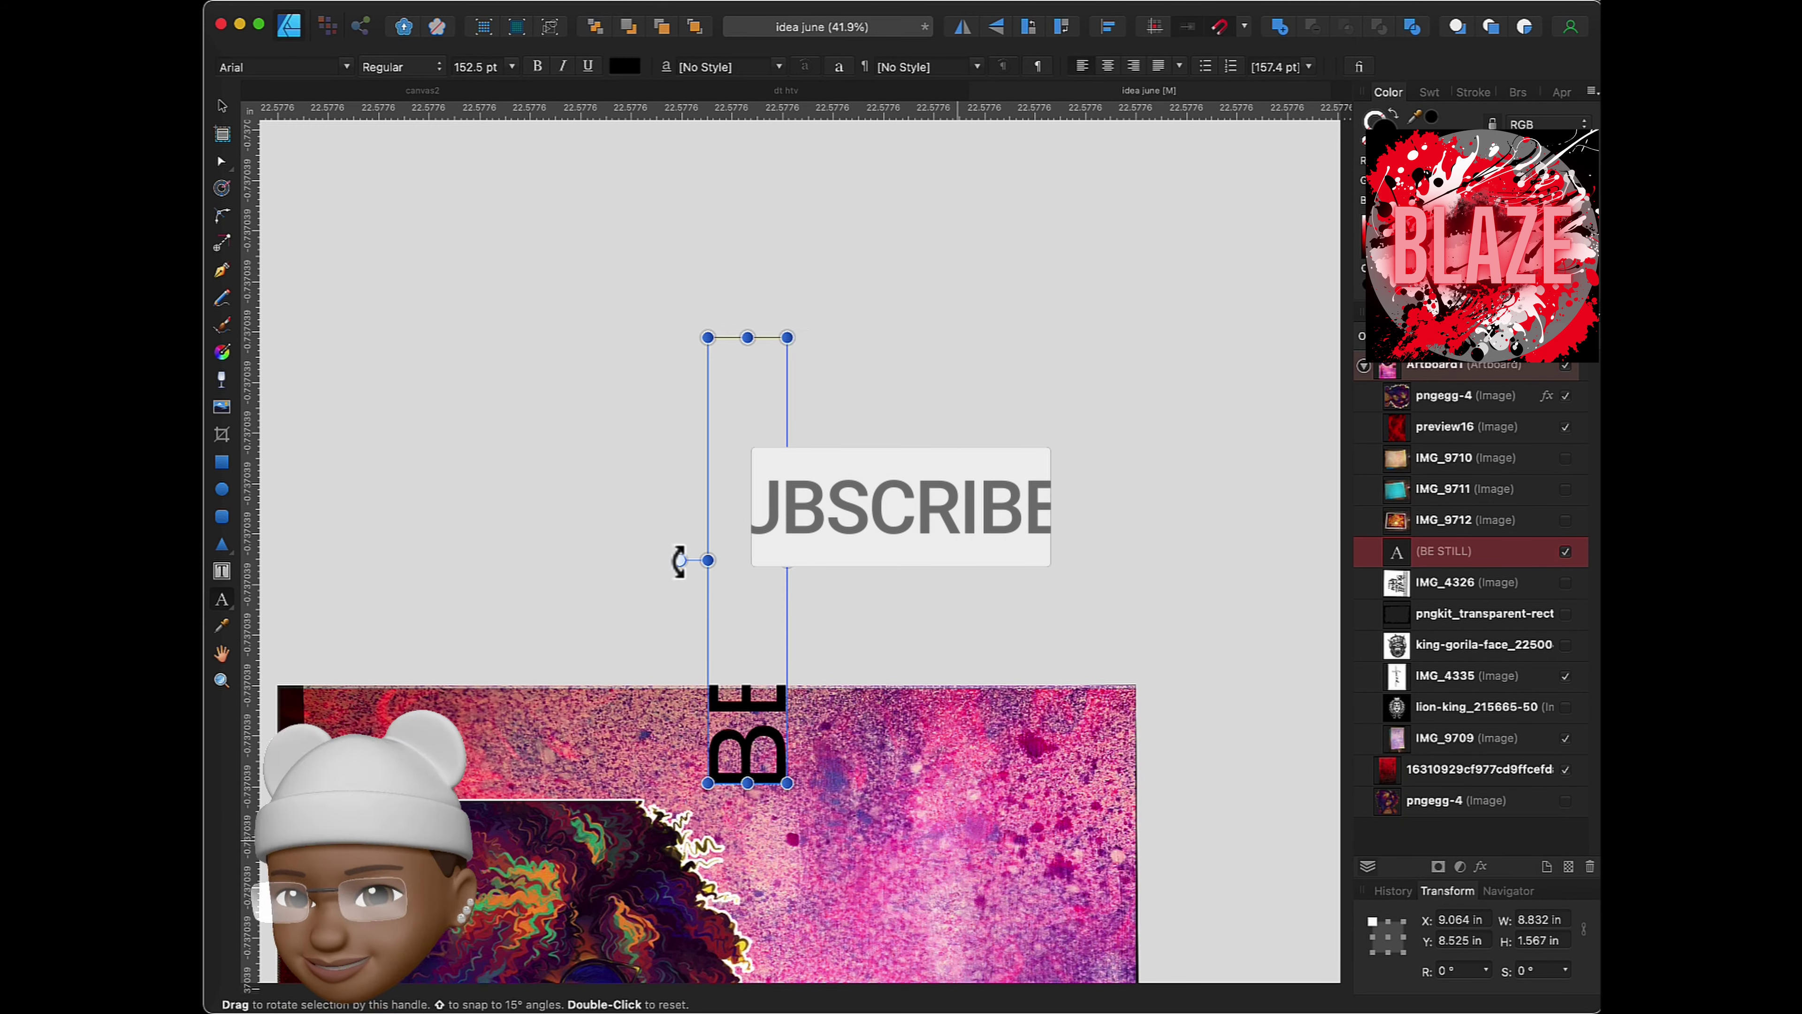
- Turn BE STILL horizontal and place it at the artboard top above the girl's hair
{"action": "left_click_drag", "start_coordinate": [679, 561], "coordinate": [745, 434]}
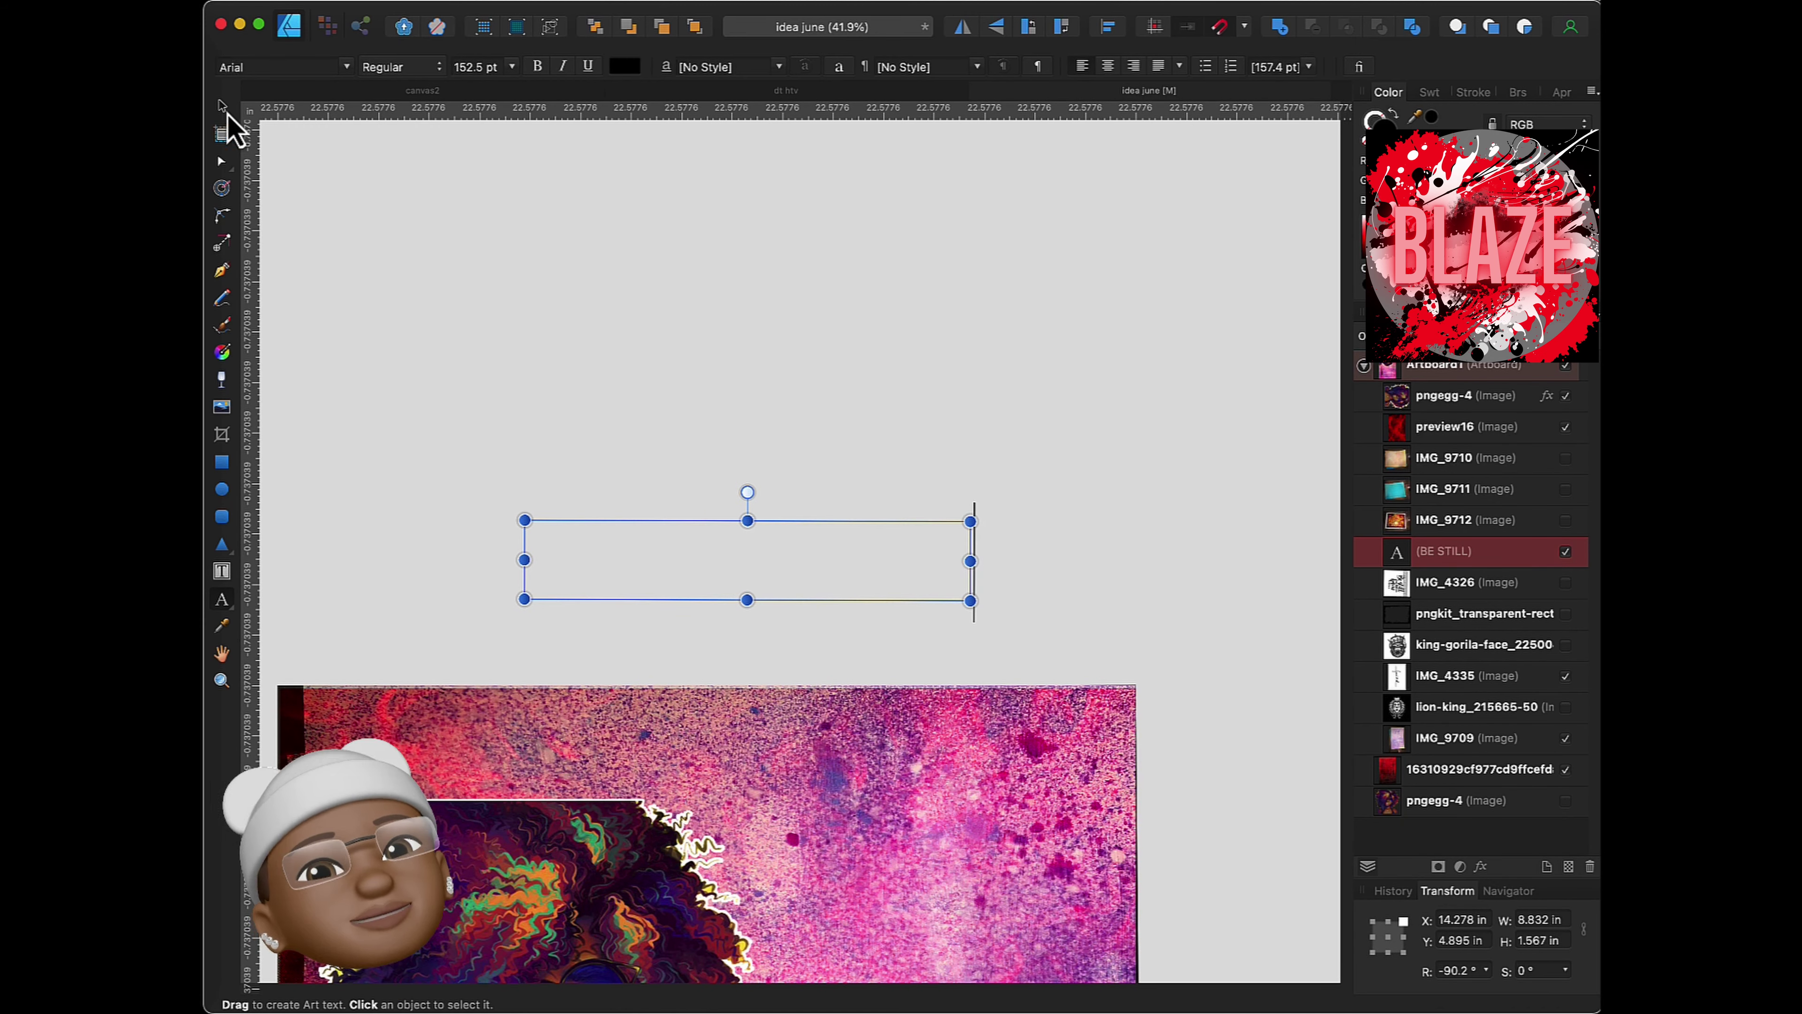
{"action": "left_click", "coordinate": [222, 107]}
{"action": "left_click_drag", "start_coordinate": [884, 583], "coordinate": [972, 792]}
{"action": "scroll", "coordinate": [1235, 703], "scroll_direction": "down", "scroll_amount": 4}
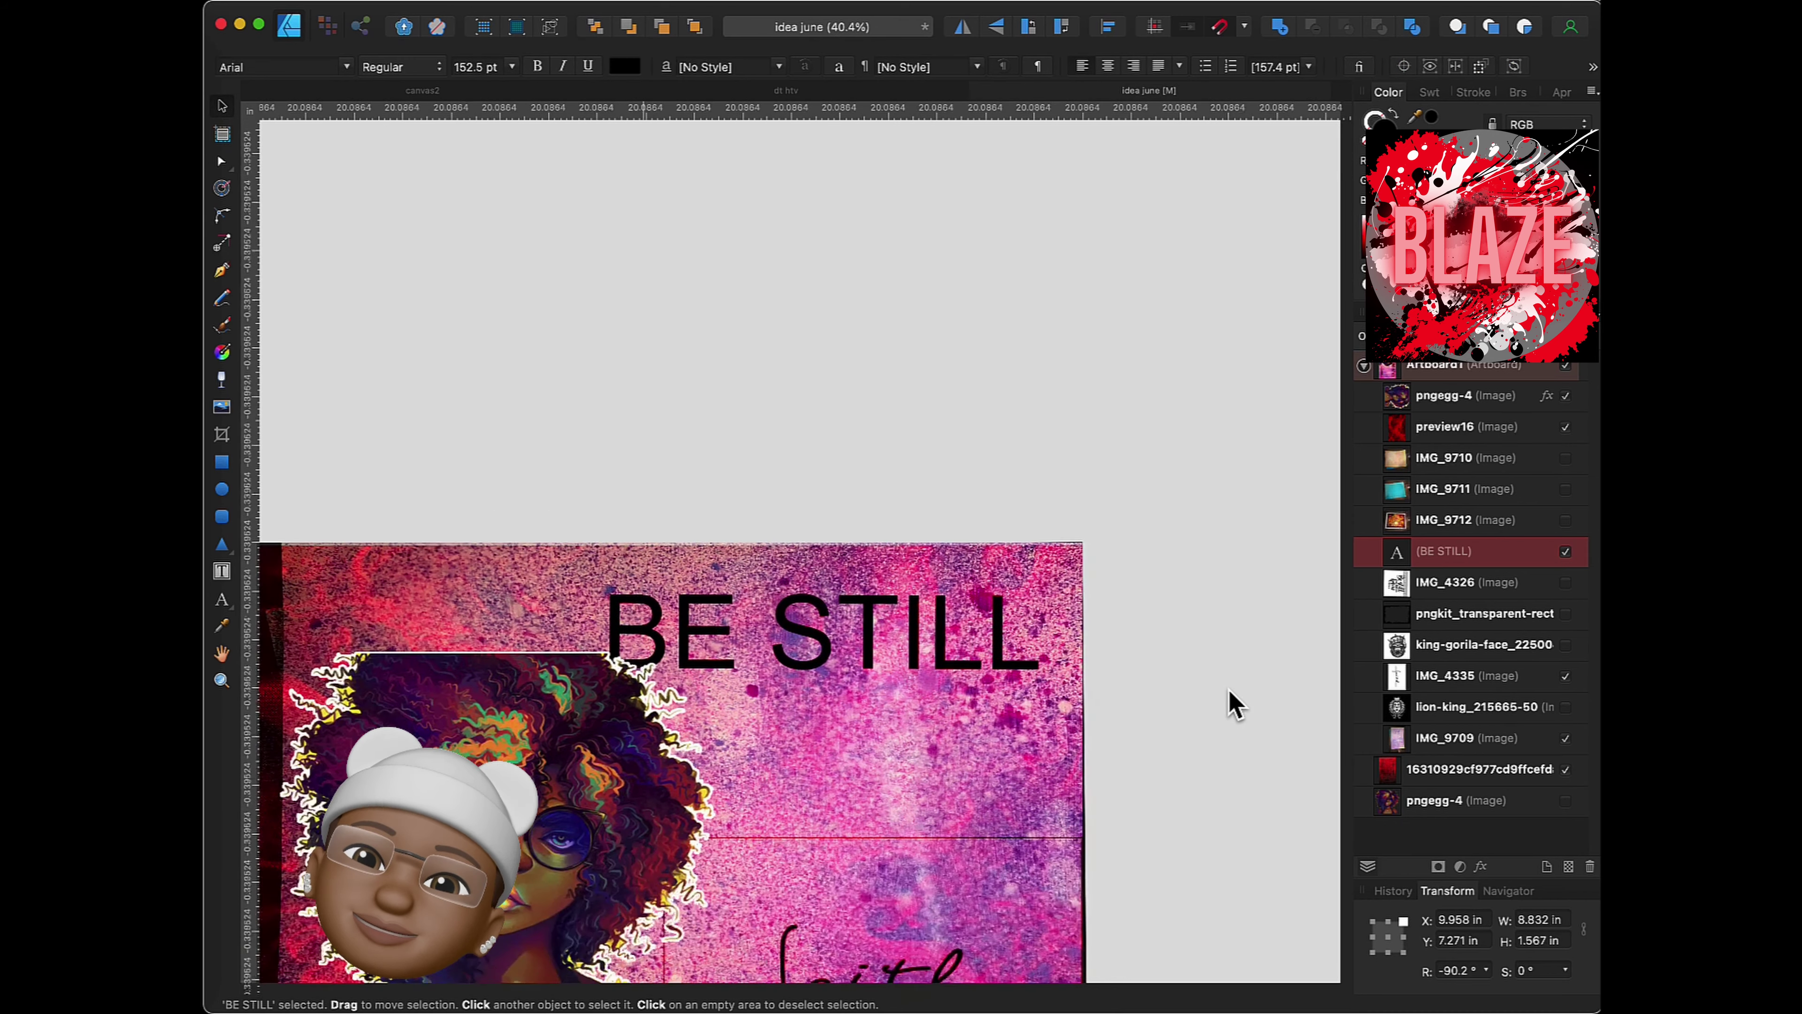
{"action": "scroll", "coordinate": [1235, 702], "scroll_direction": "down", "scroll_amount": 3}
{"action": "scroll", "coordinate": [1234, 702], "scroll_direction": "down", "scroll_amount": 2}
{"action": "left_click_drag", "start_coordinate": [891, 441], "coordinate": [604, 424]}
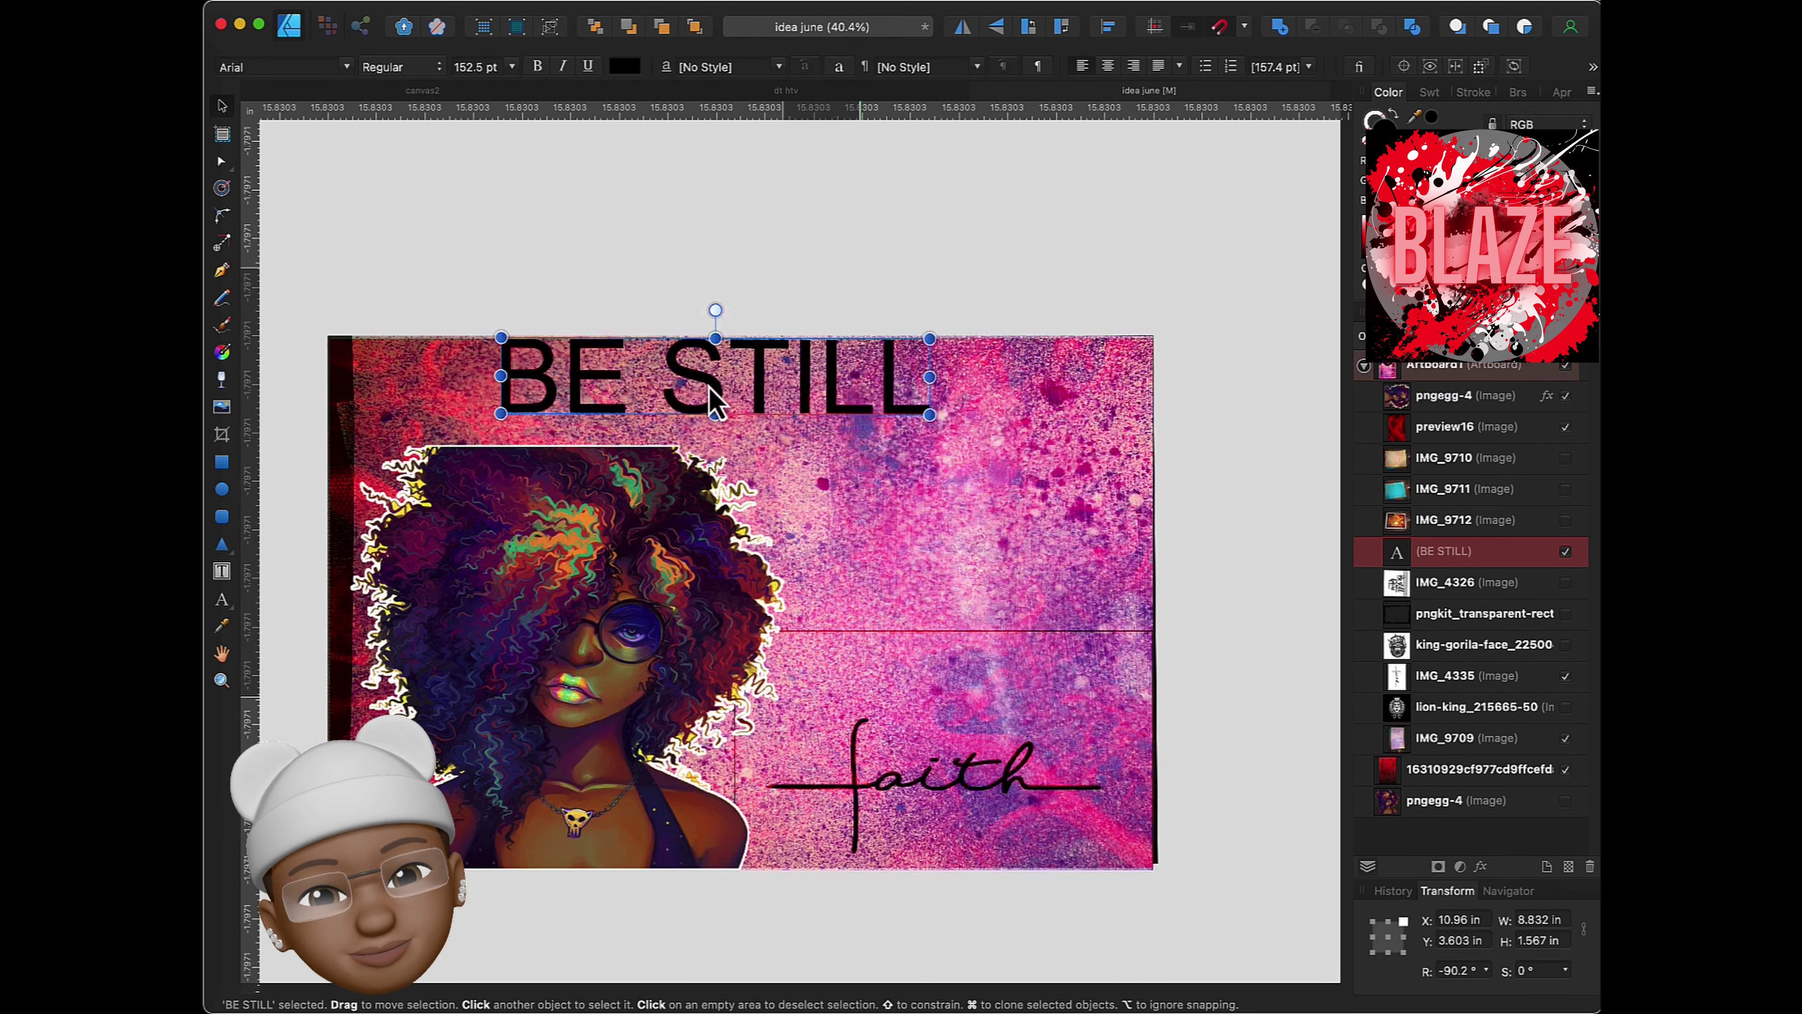
- Reselect the BE STILL text layer and preview alternative fonts on it
{"action": "left_click", "coordinate": [349, 660]}
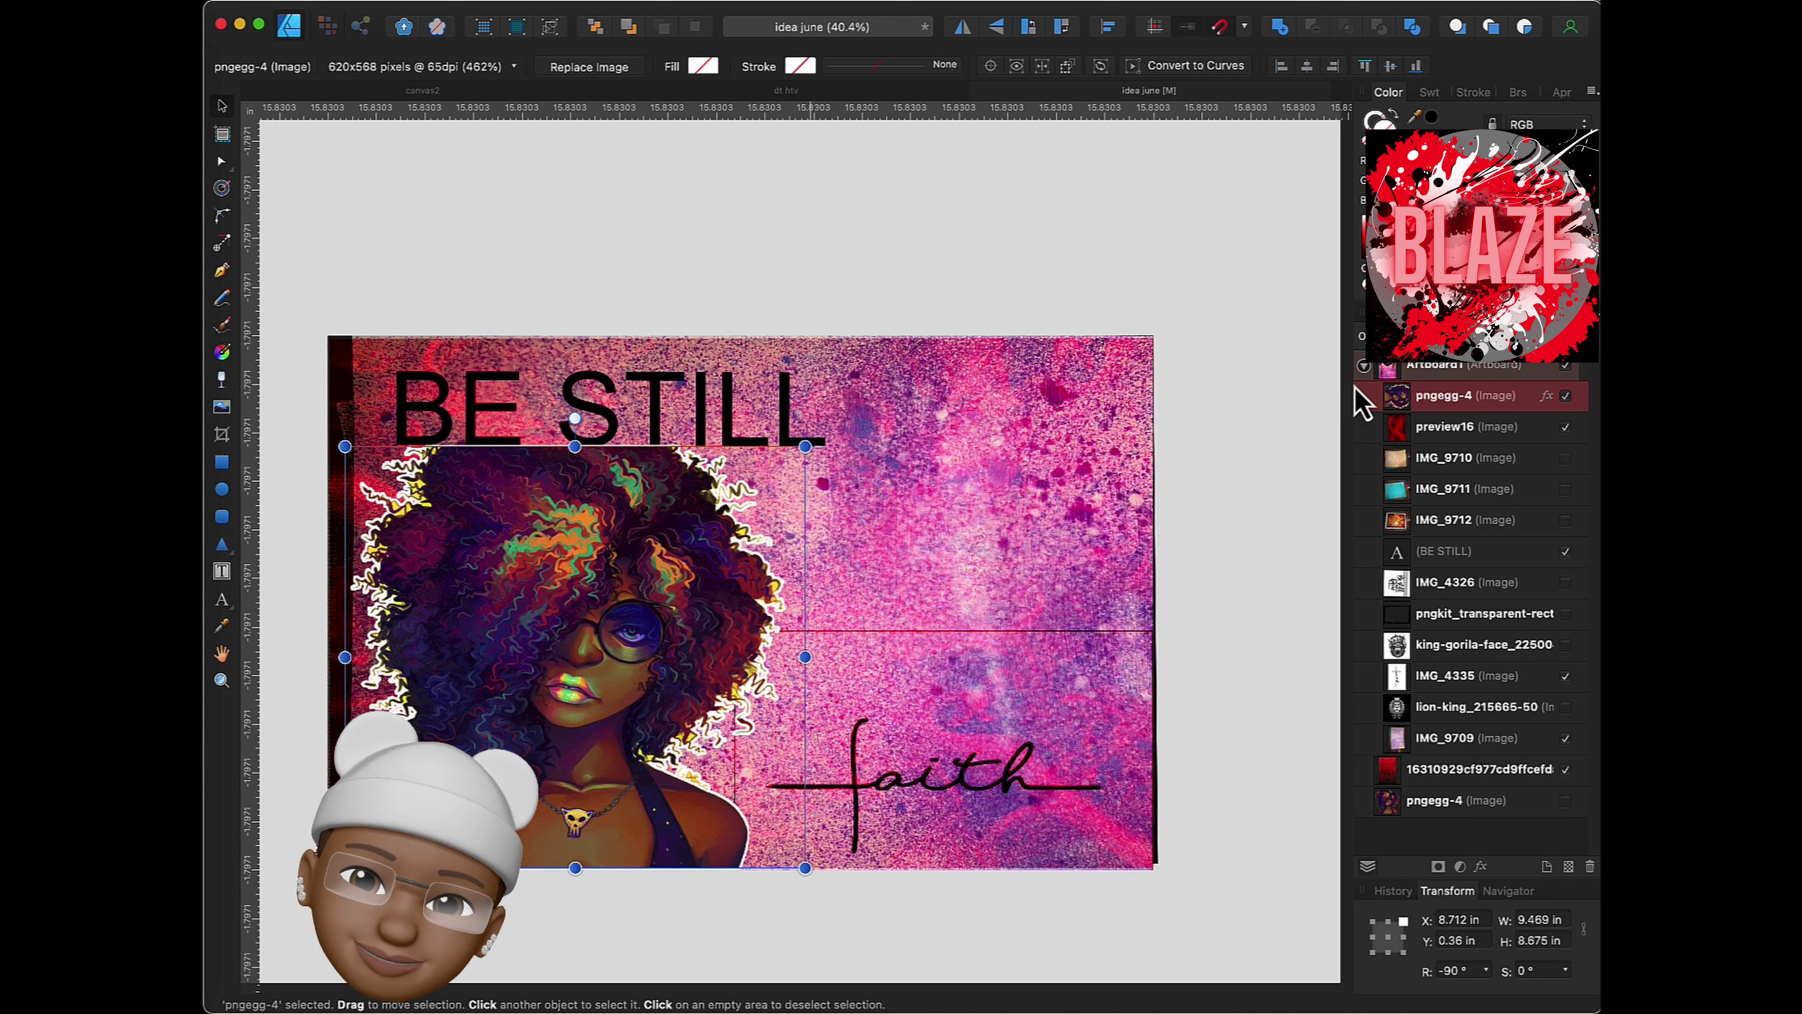
{"action": "left_click", "coordinate": [1451, 365]}
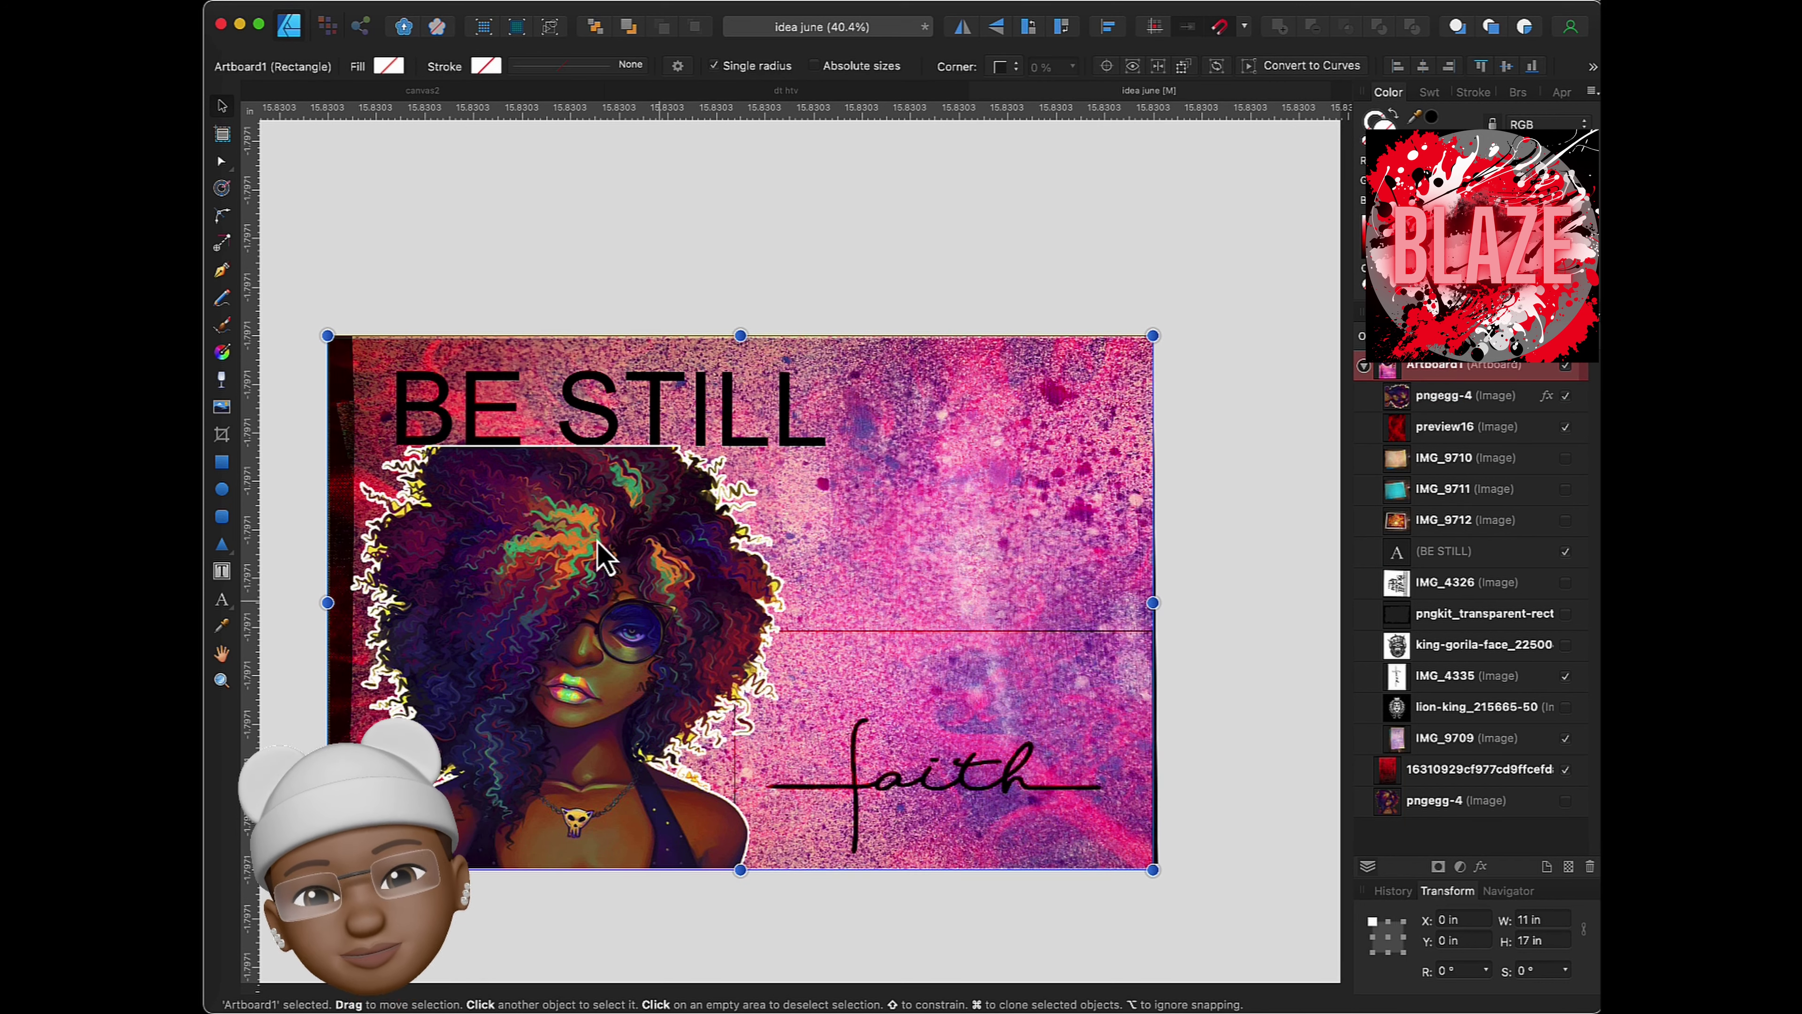
{"action": "left_click", "coordinate": [598, 426]}
{"action": "left_click", "coordinate": [1474, 395]}
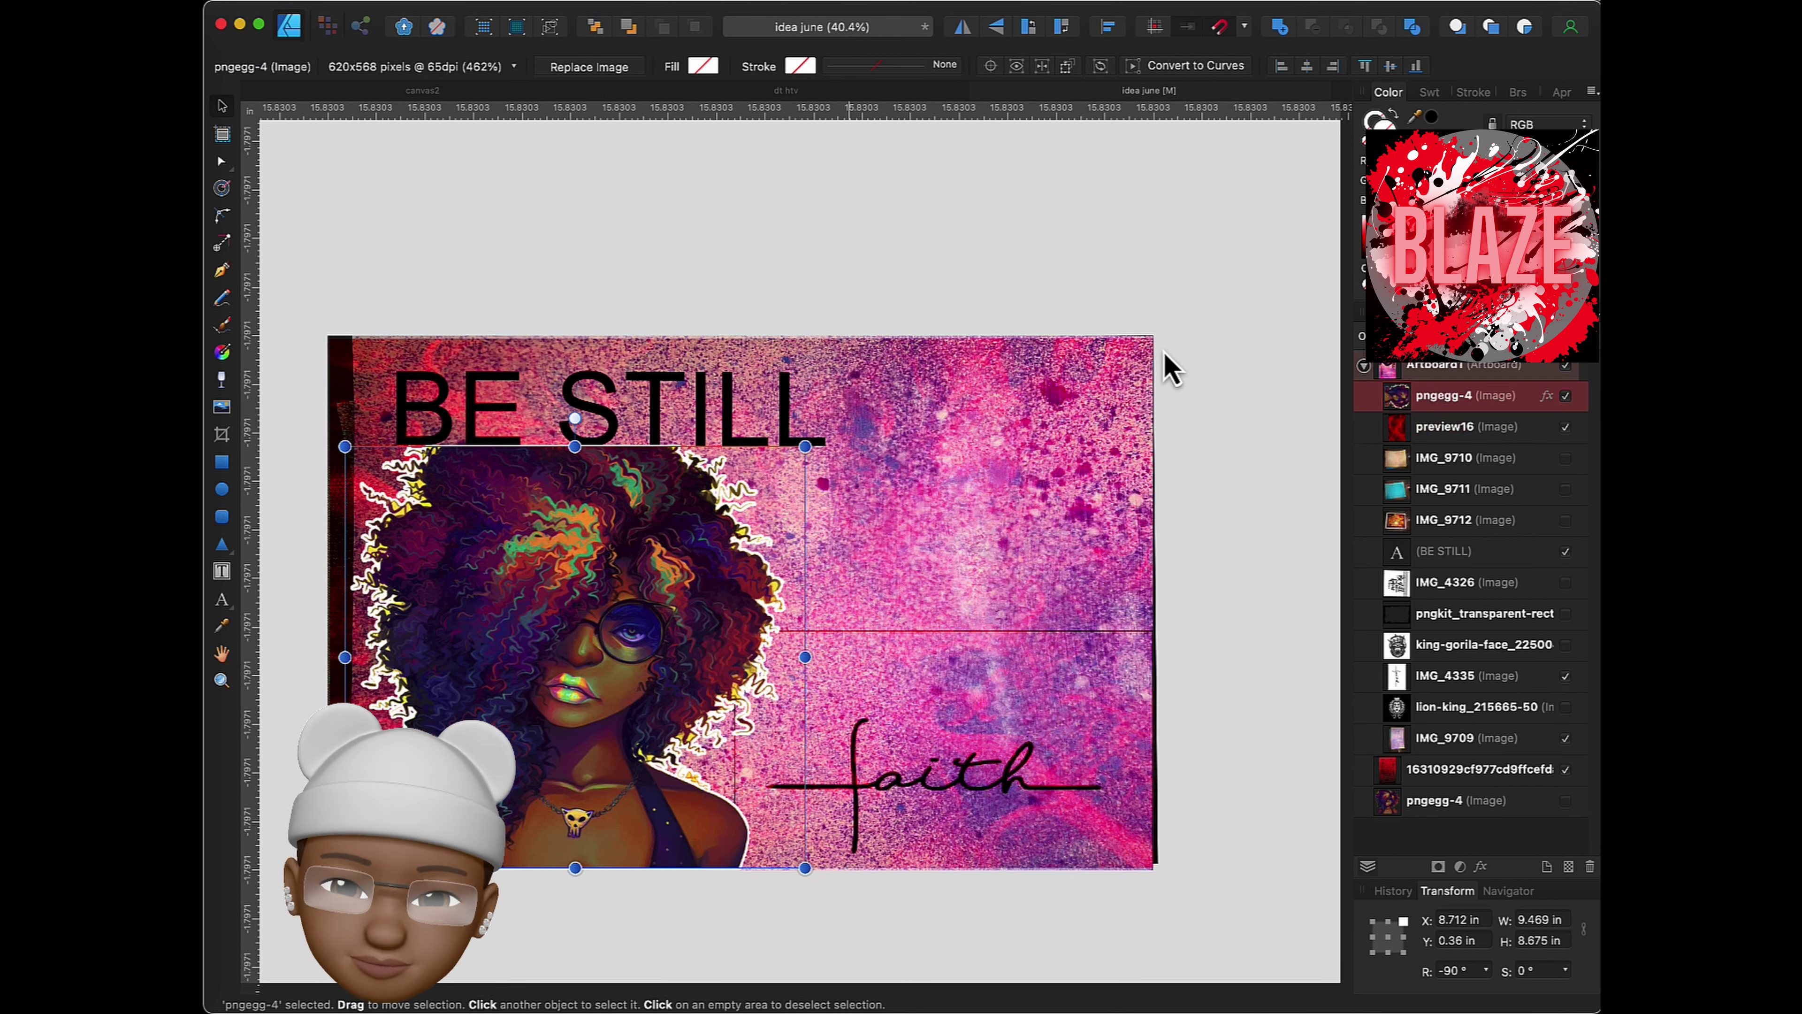
{"action": "left_click", "coordinate": [1448, 561]}
{"action": "left_click", "coordinate": [347, 68]}
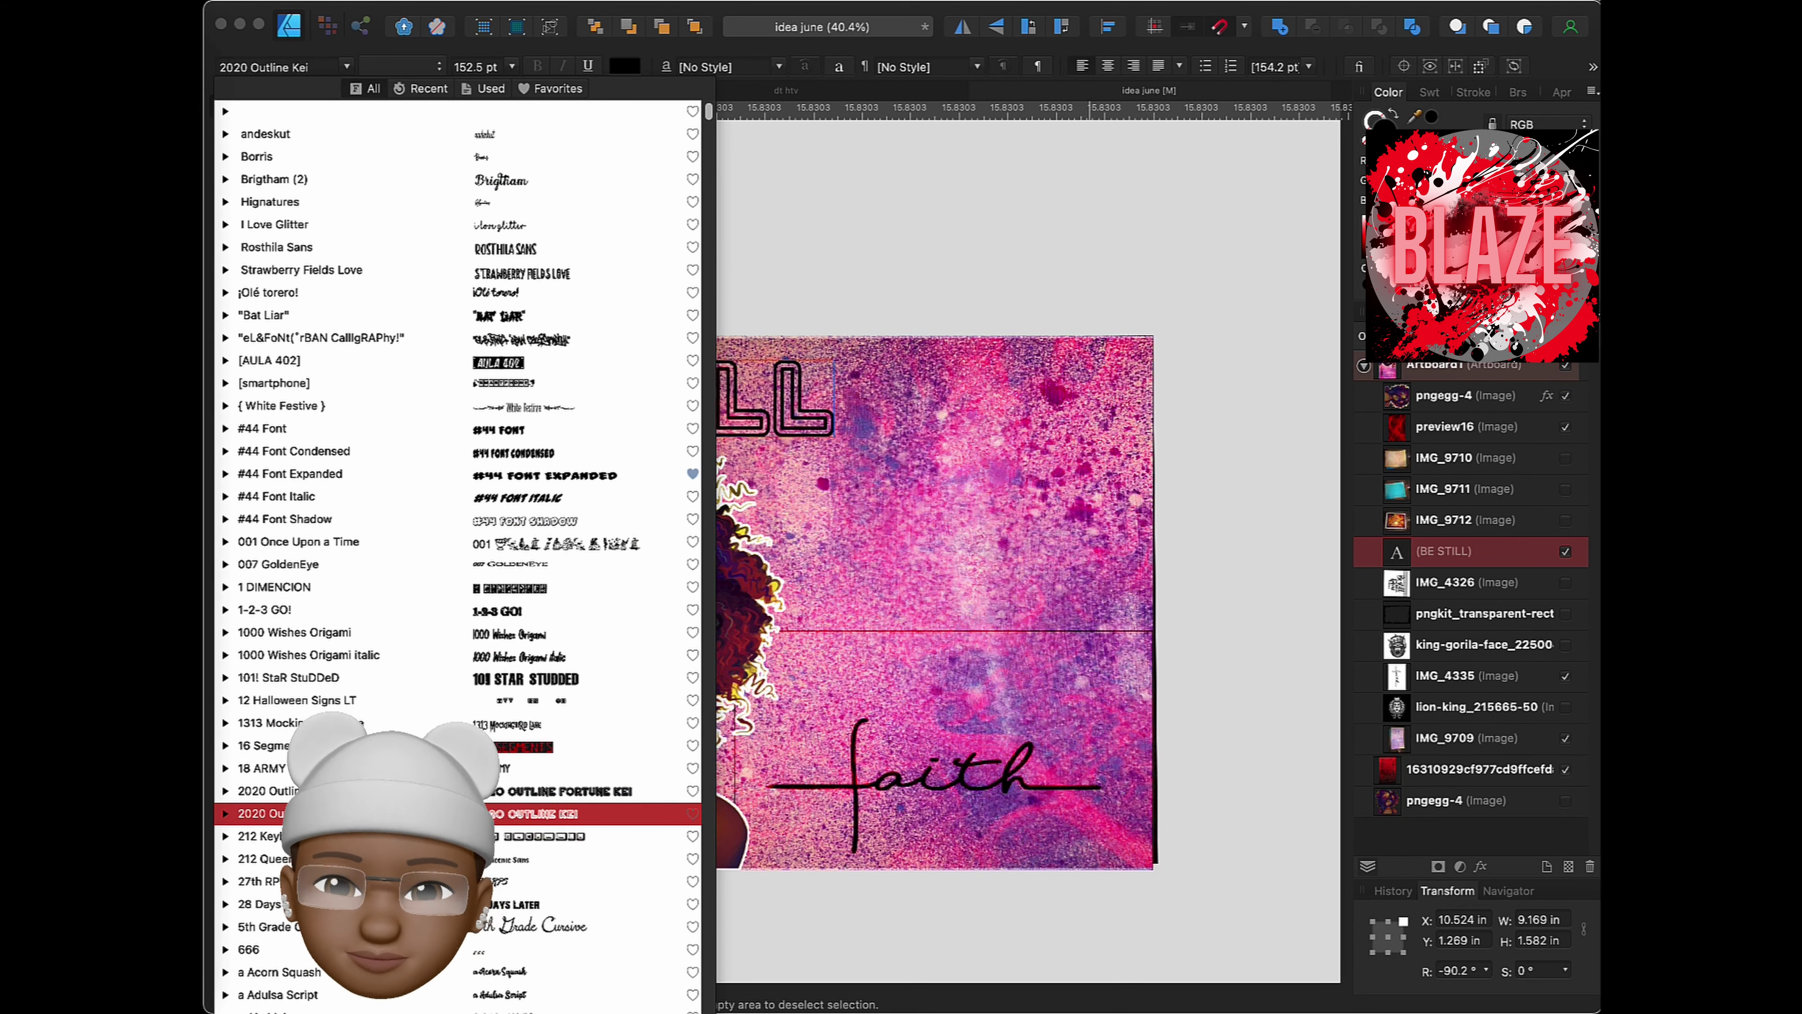
- Apply the Aberus font to BE STILL and nudge it slightly right and down
{"action": "scroll", "coordinate": [484, 838], "scroll_direction": "down", "scroll_amount": 10}
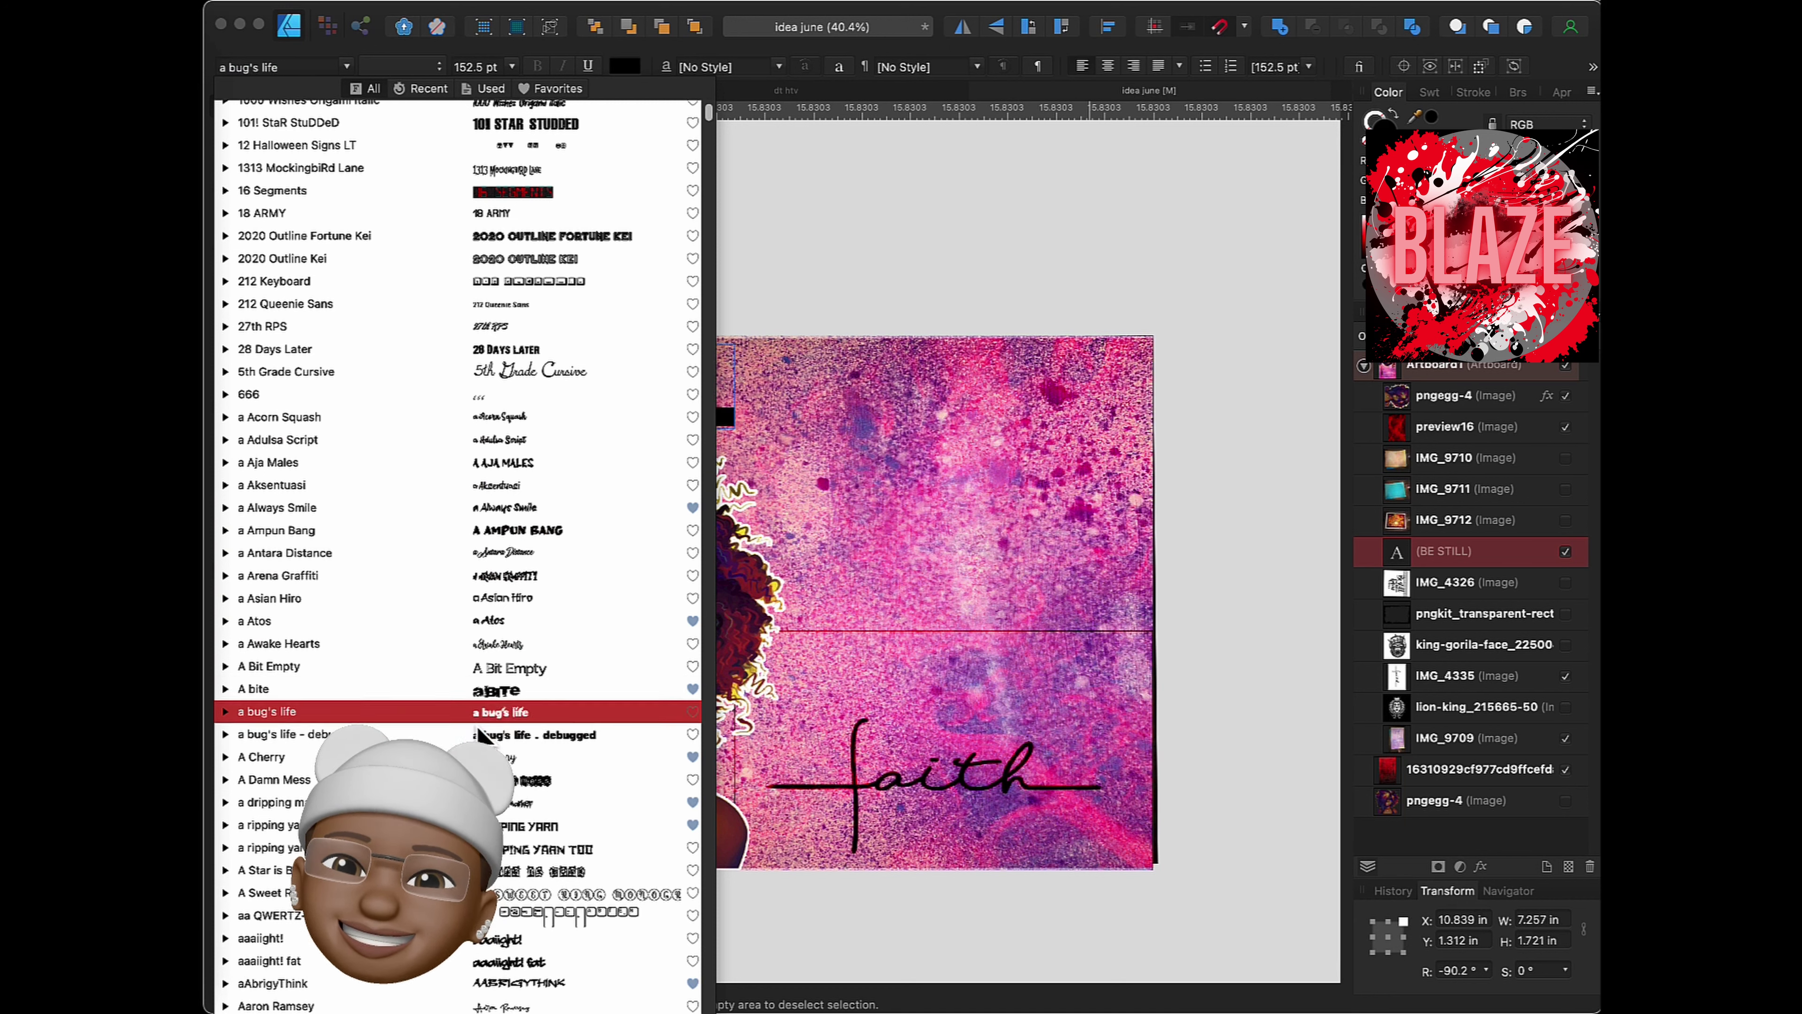
{"action": "scroll", "coordinate": [489, 873], "scroll_direction": "down", "scroll_amount": 4}
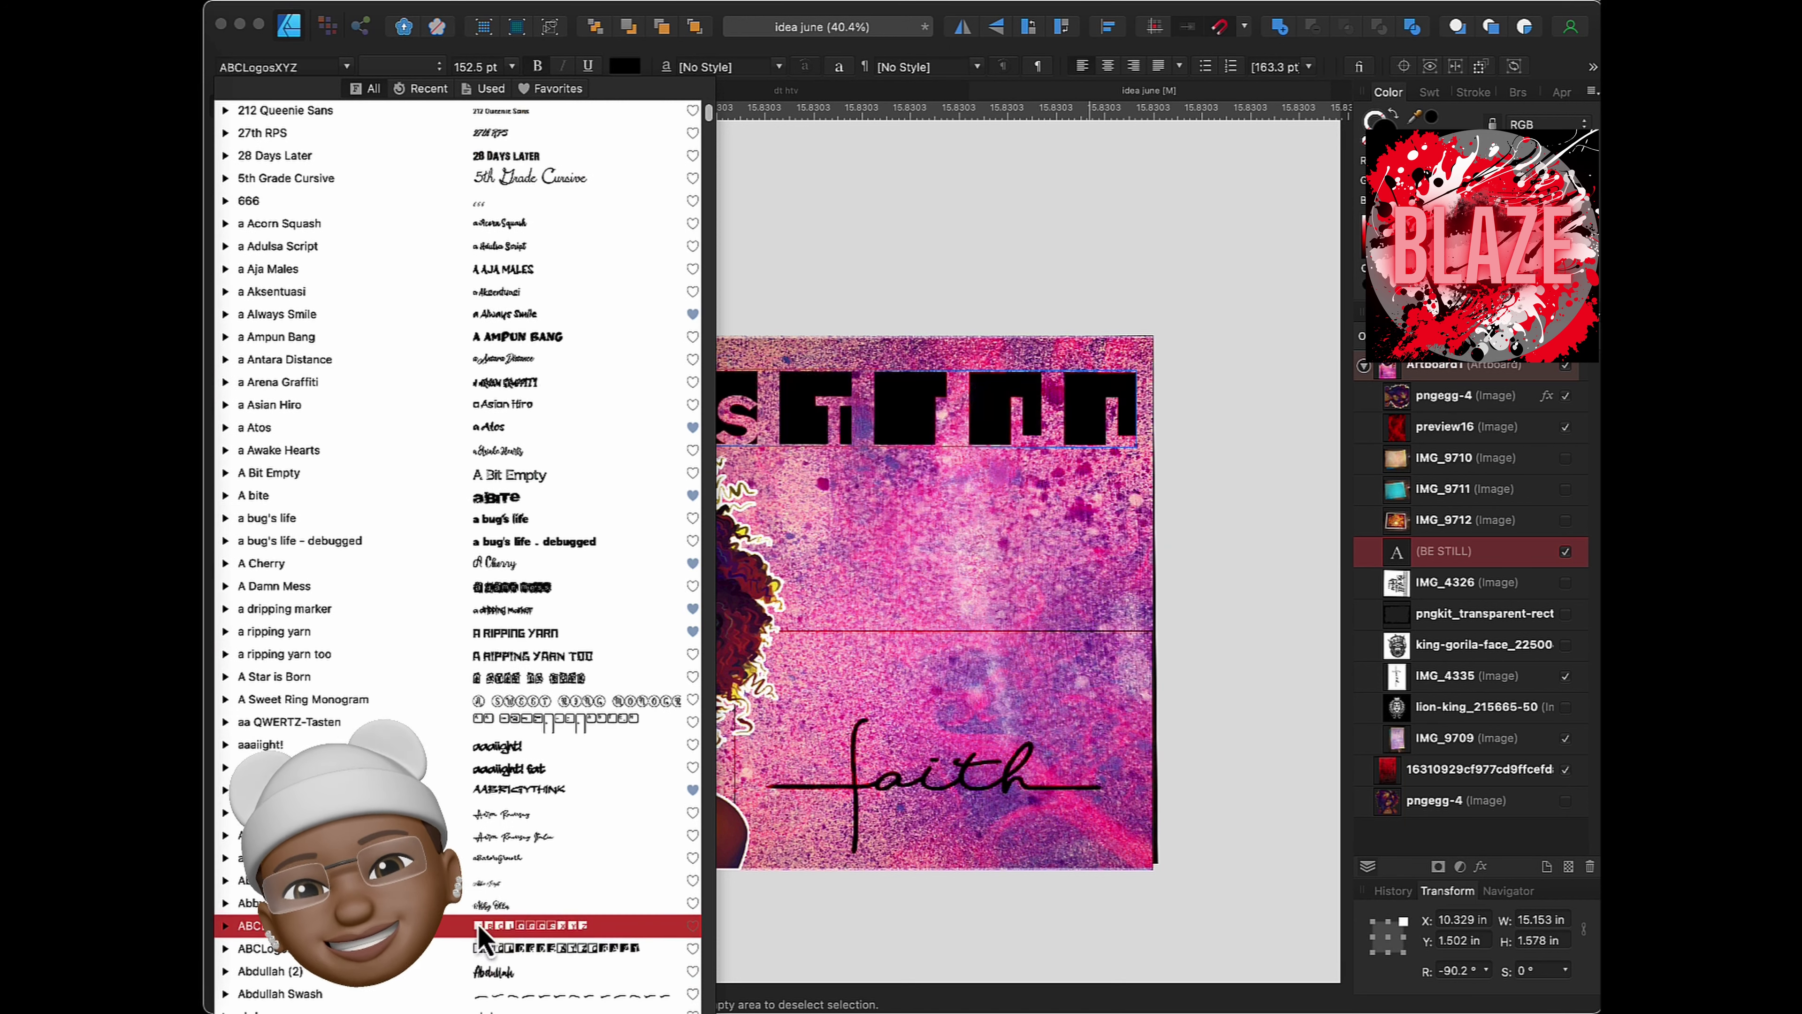
{"action": "scroll", "coordinate": [489, 873], "scroll_direction": "down", "scroll_amount": 5}
{"action": "scroll", "coordinate": [462, 710], "scroll_direction": "down", "scroll_amount": 5}
{"action": "left_click", "coordinate": [451, 440]}
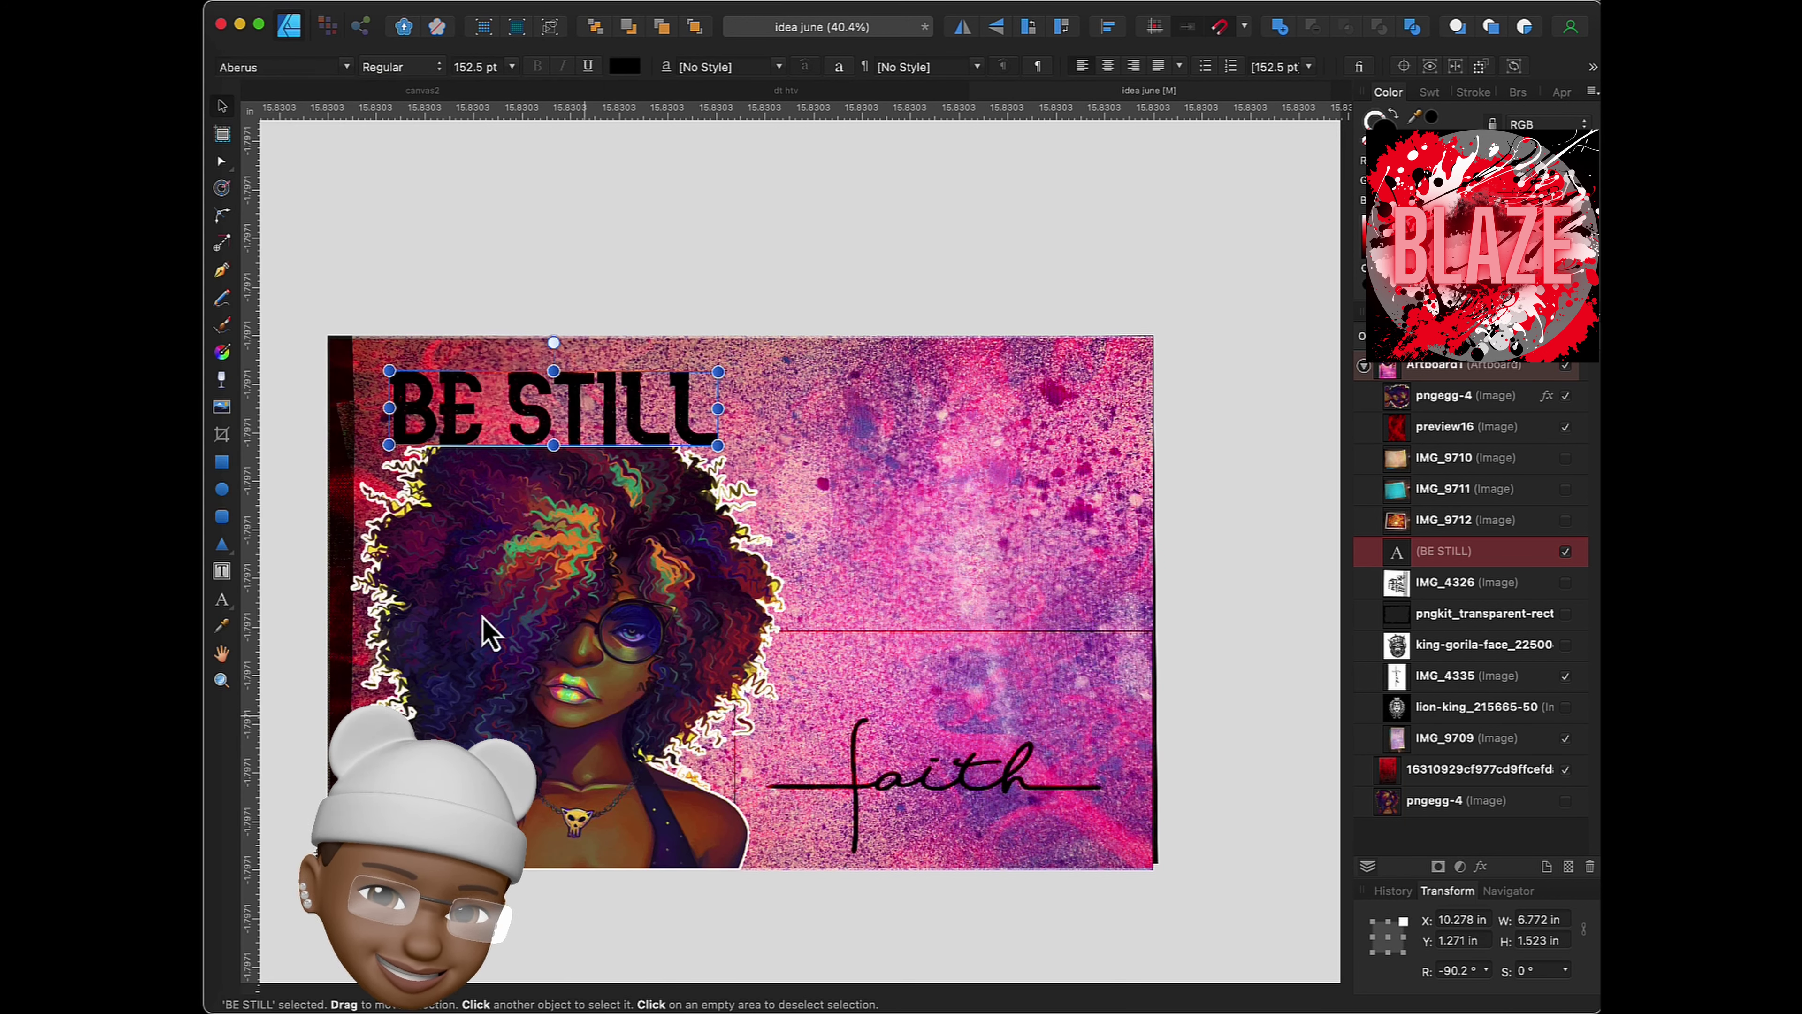
{"action": "left_click_drag", "start_coordinate": [580, 426], "coordinate": [596, 429]}
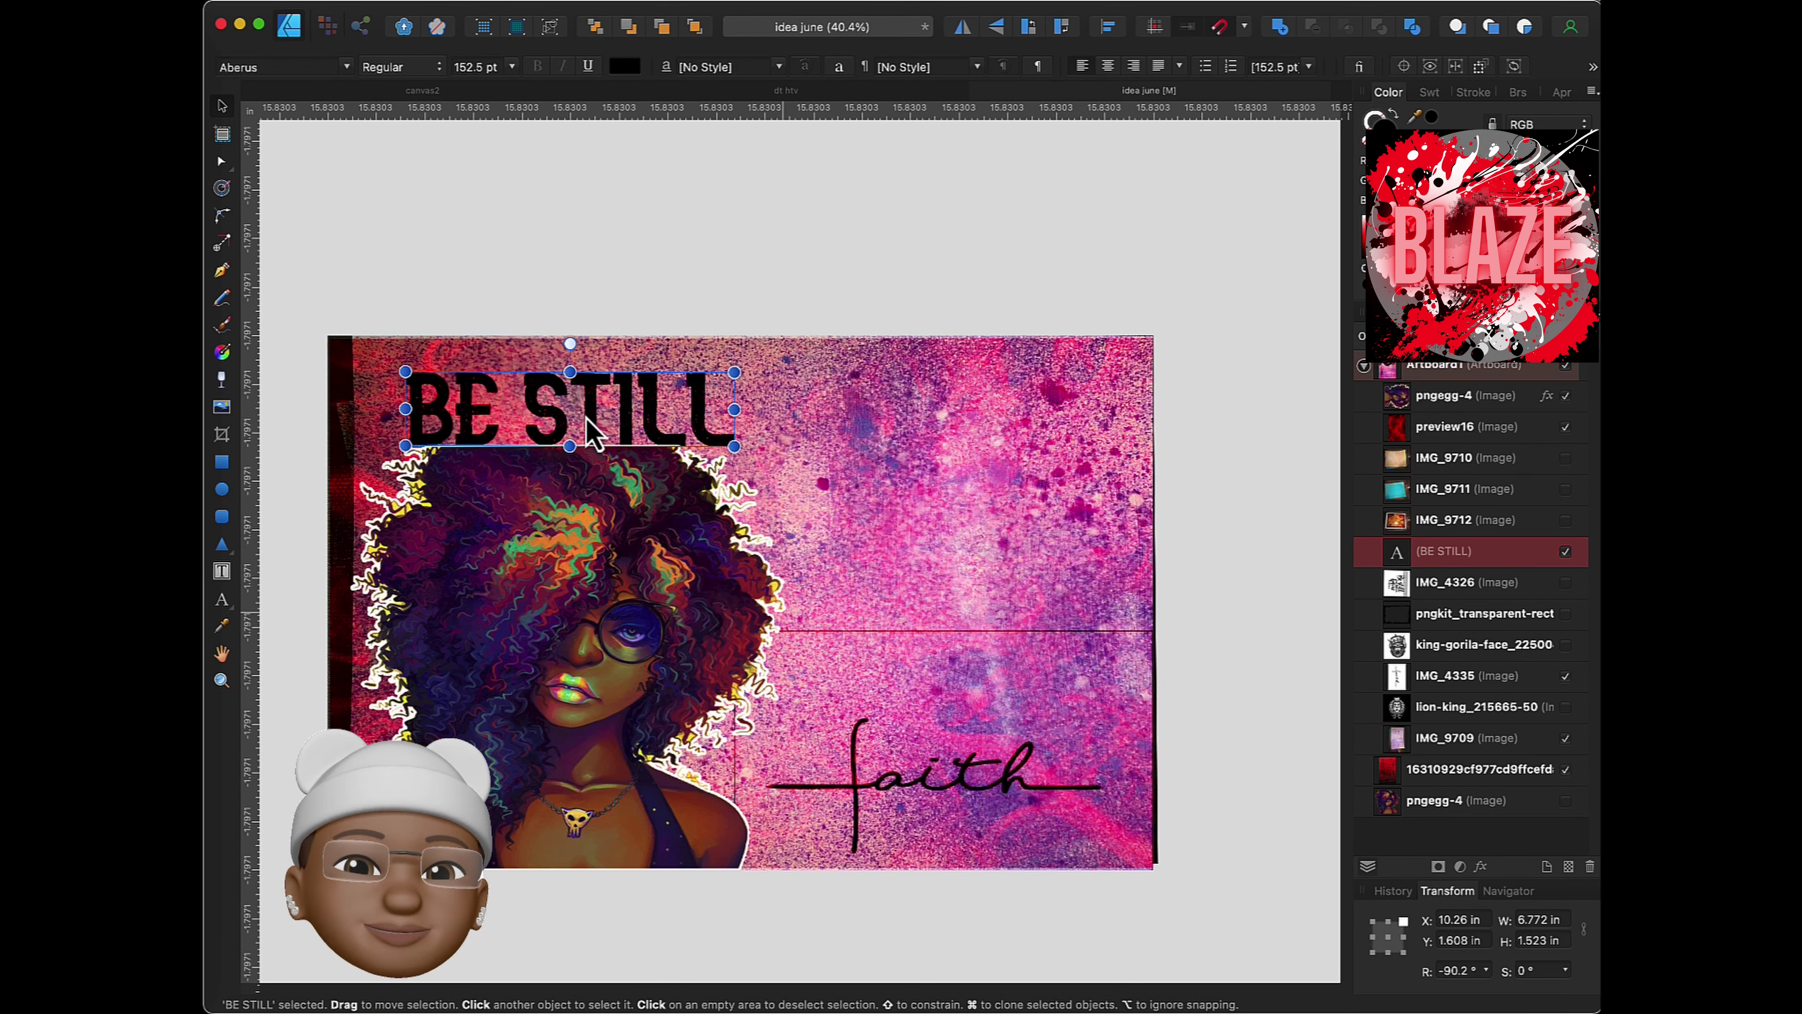
- Restack the BE STILL layer directly beneath the pngegg-4 girl image
{"action": "right_click", "coordinate": [958, 788]}
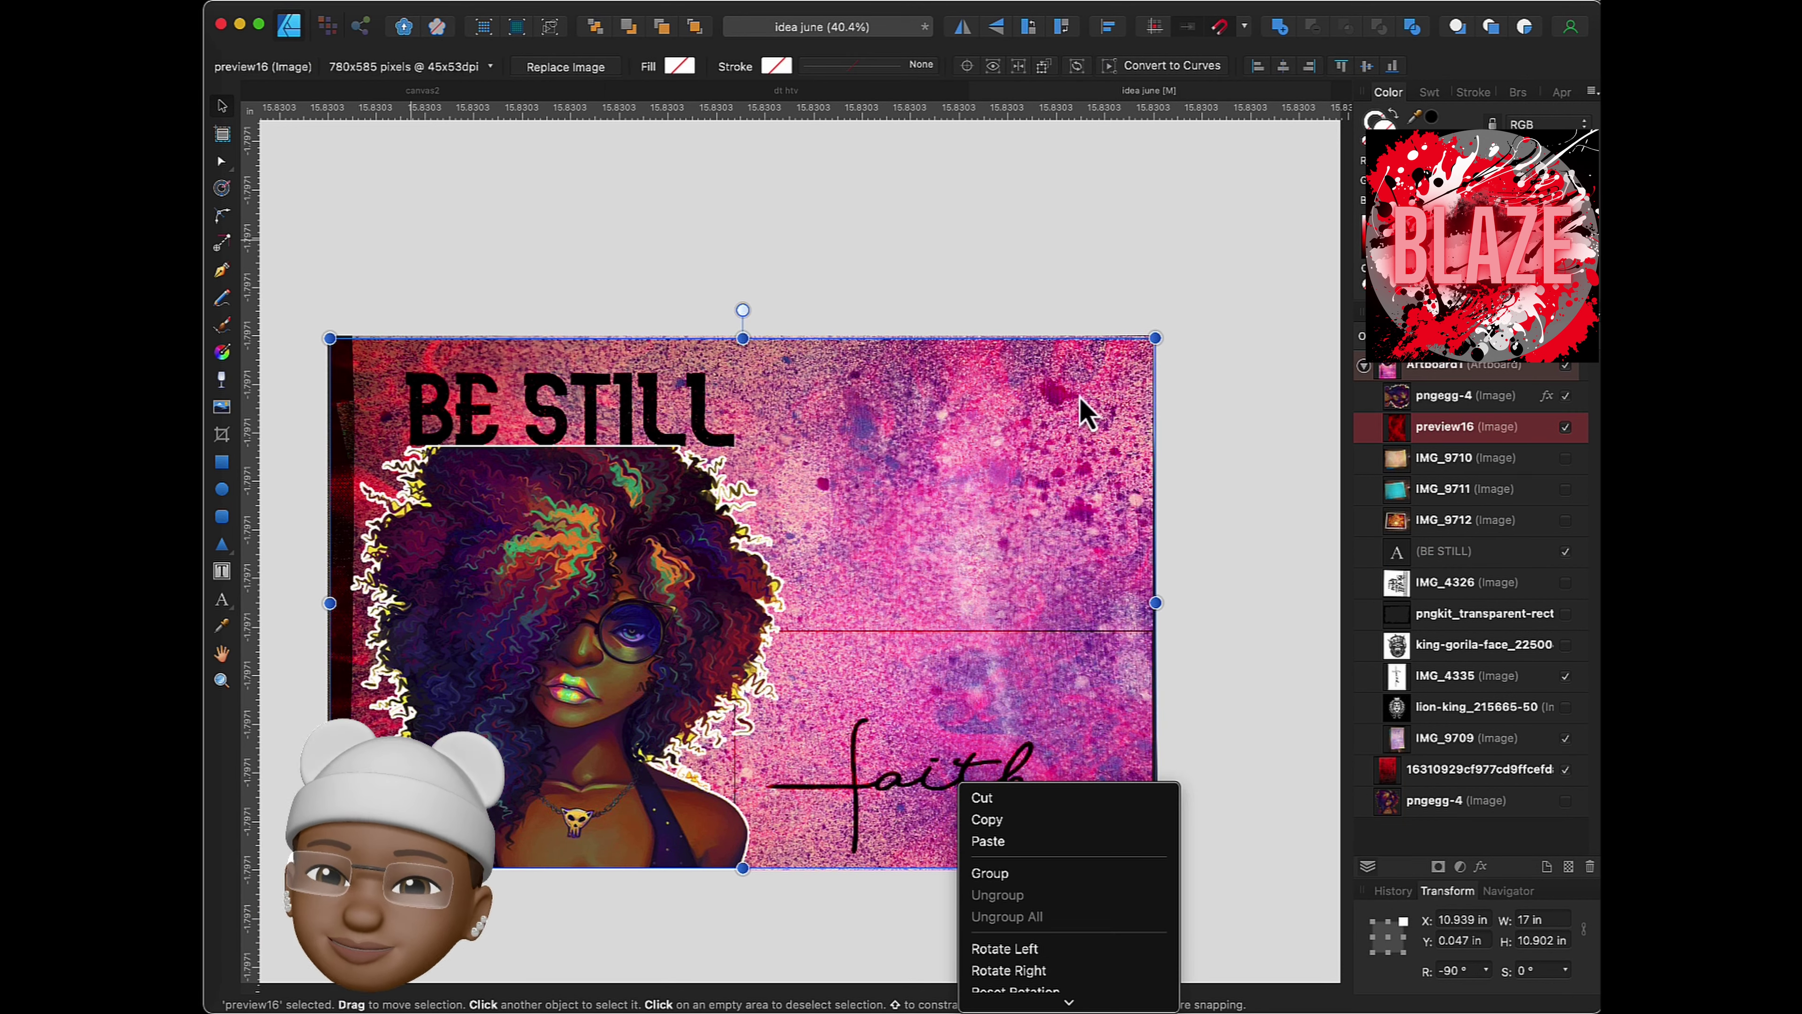
{"action": "left_click", "coordinate": [659, 440]}
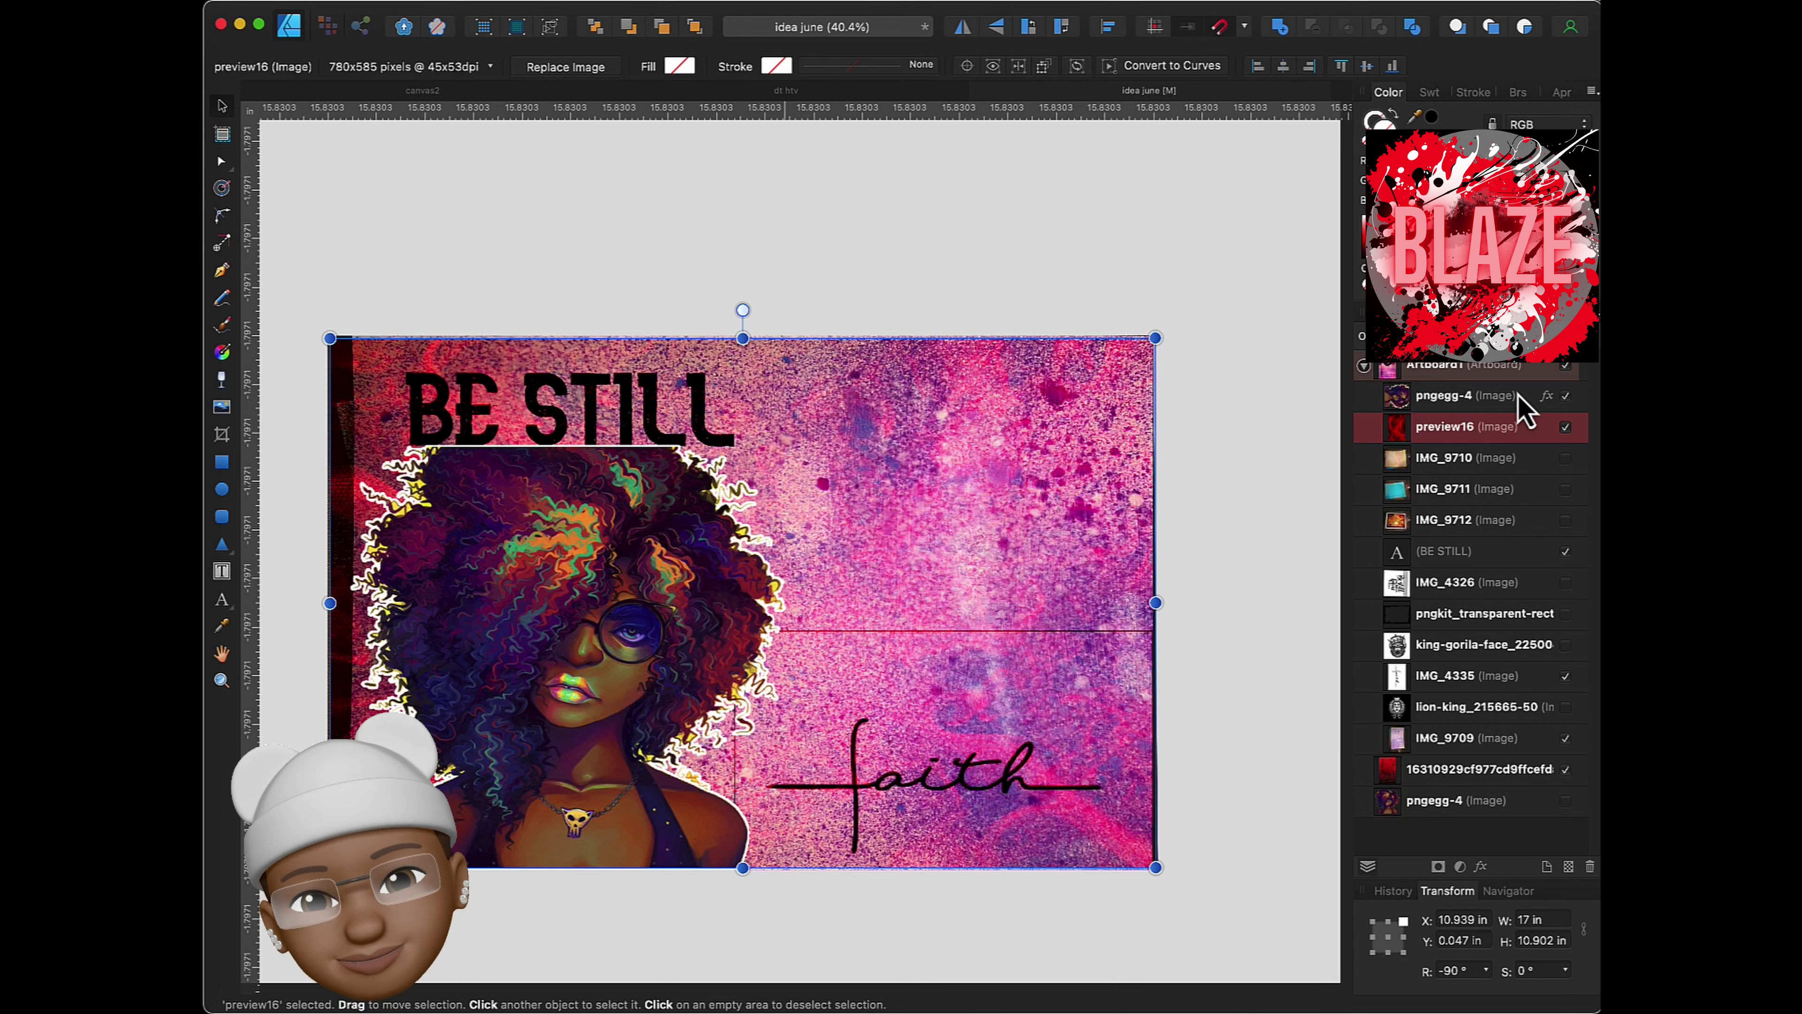
{"action": "left_click", "coordinate": [1443, 403]}
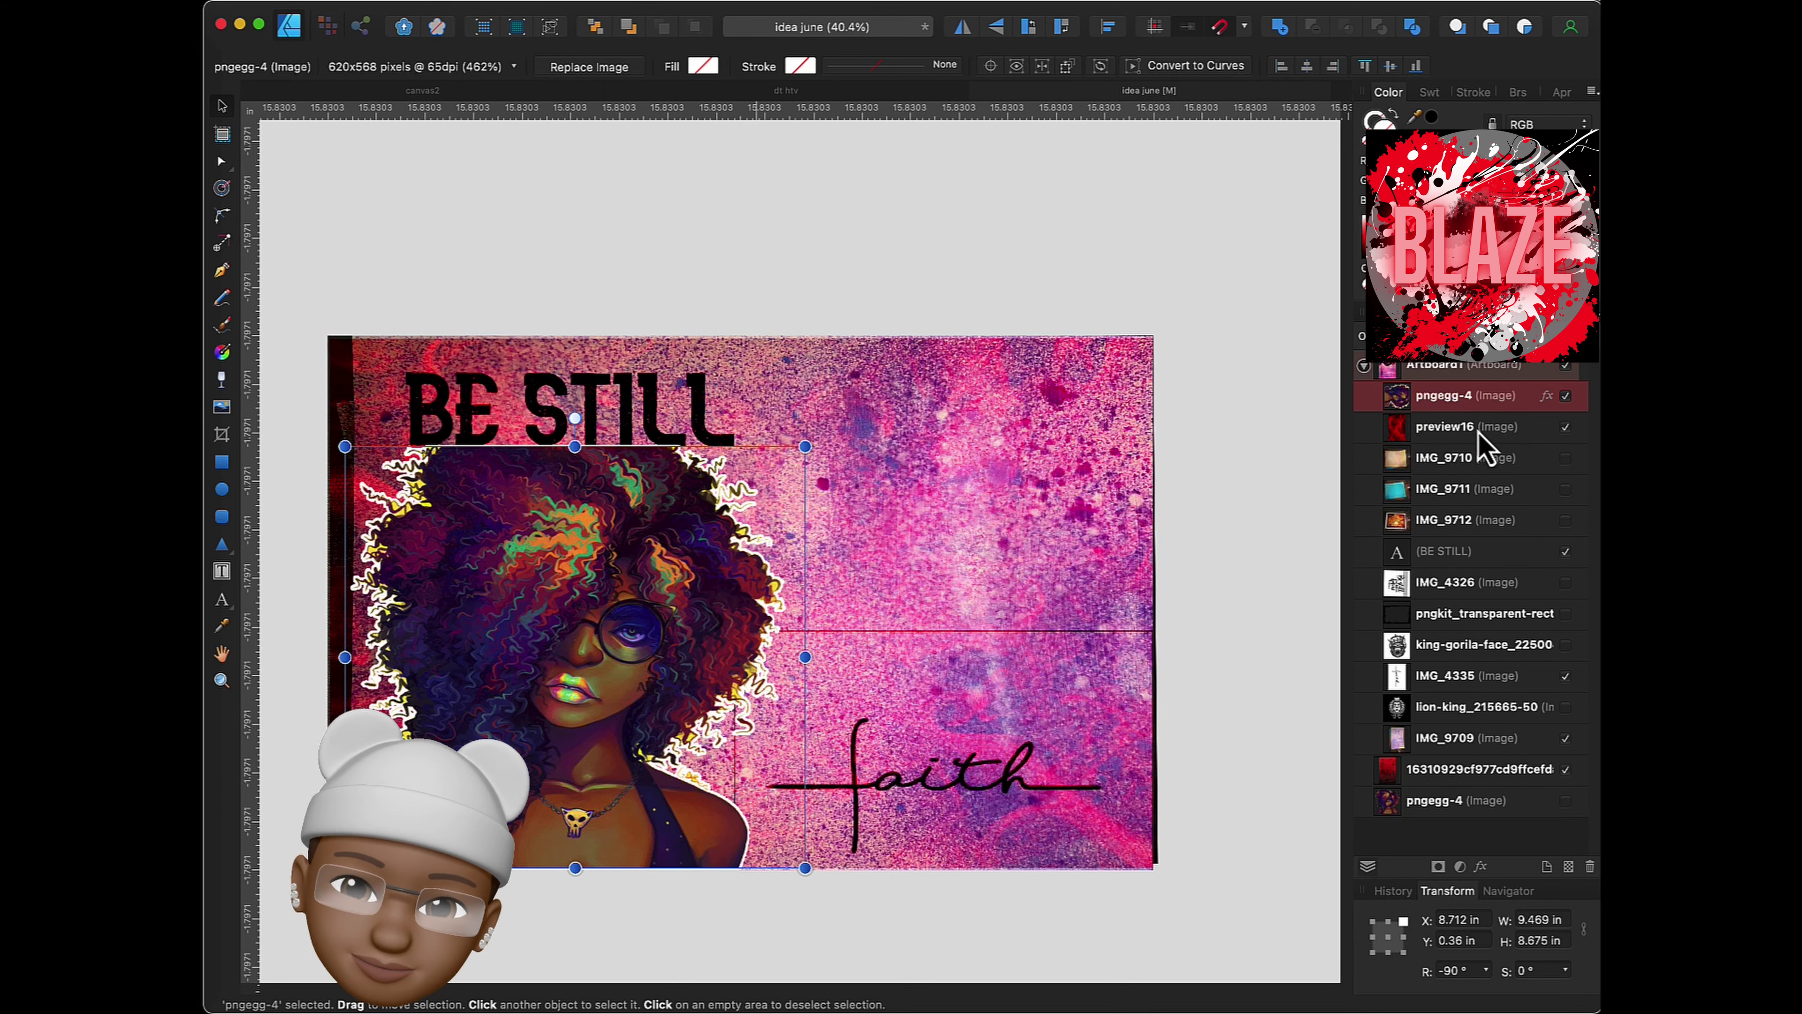
{"action": "left_click", "coordinate": [649, 433]}
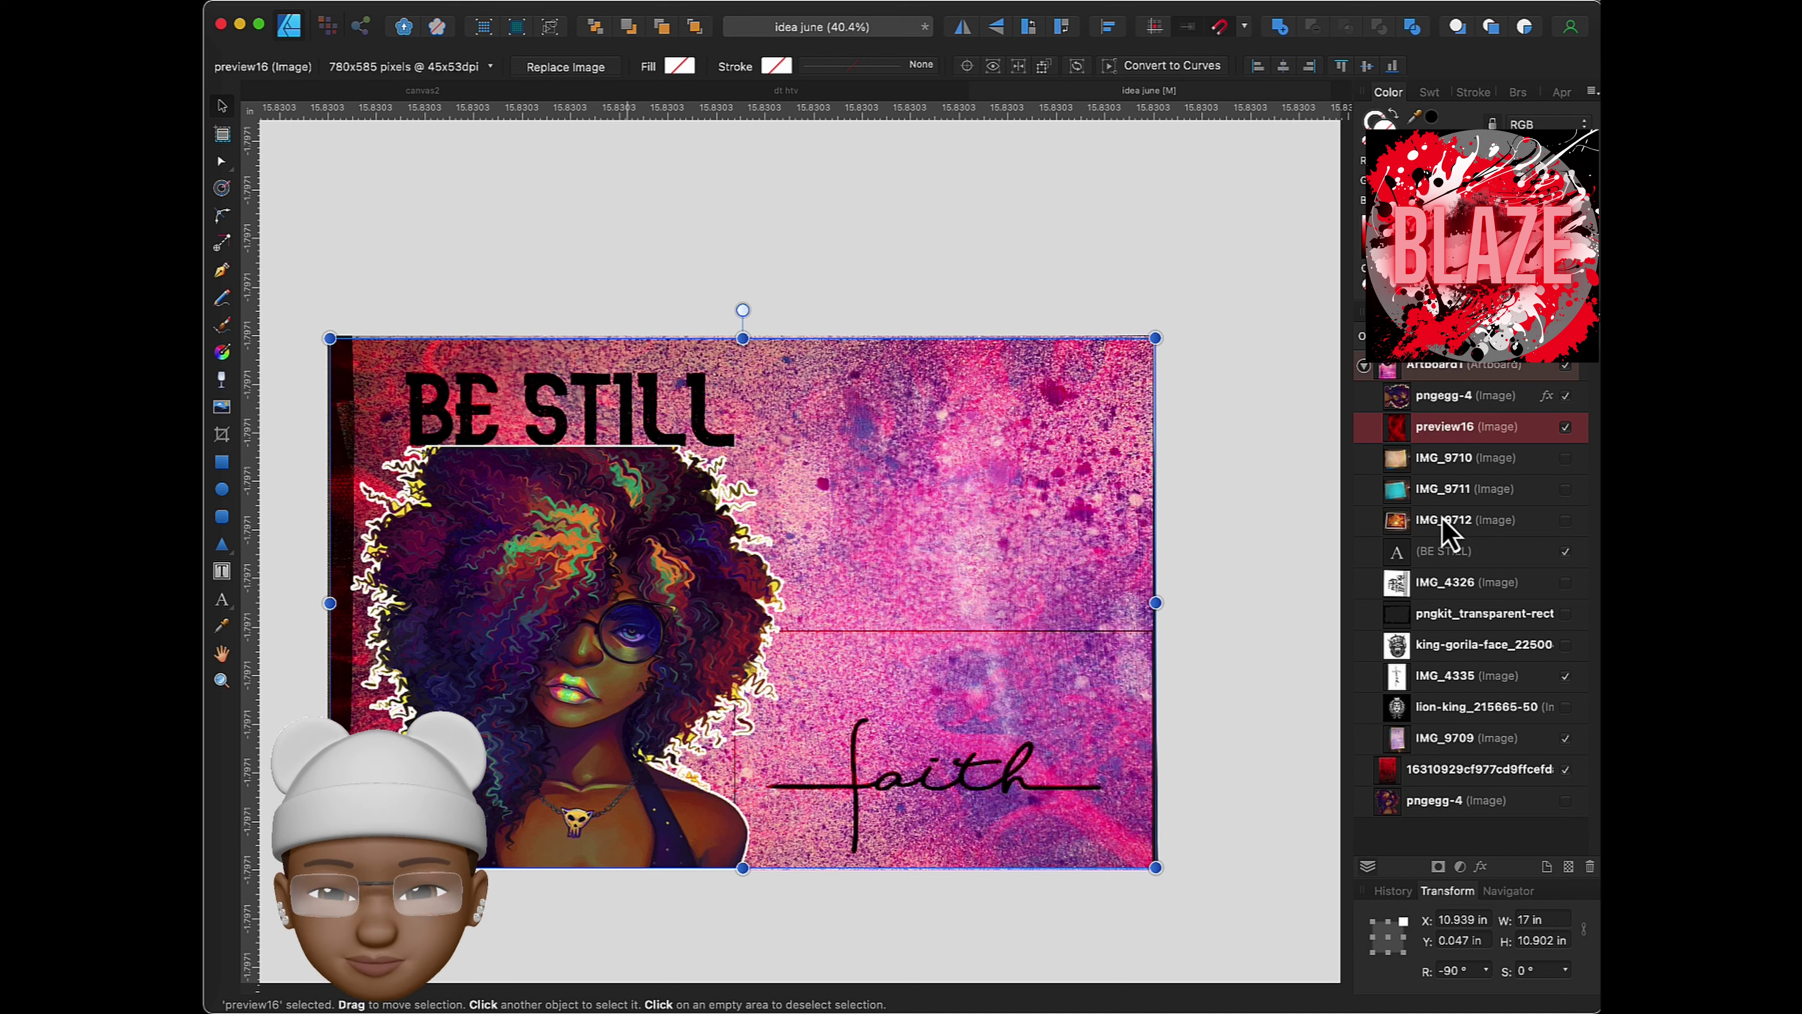
{"action": "left_click", "coordinate": [1444, 552]}
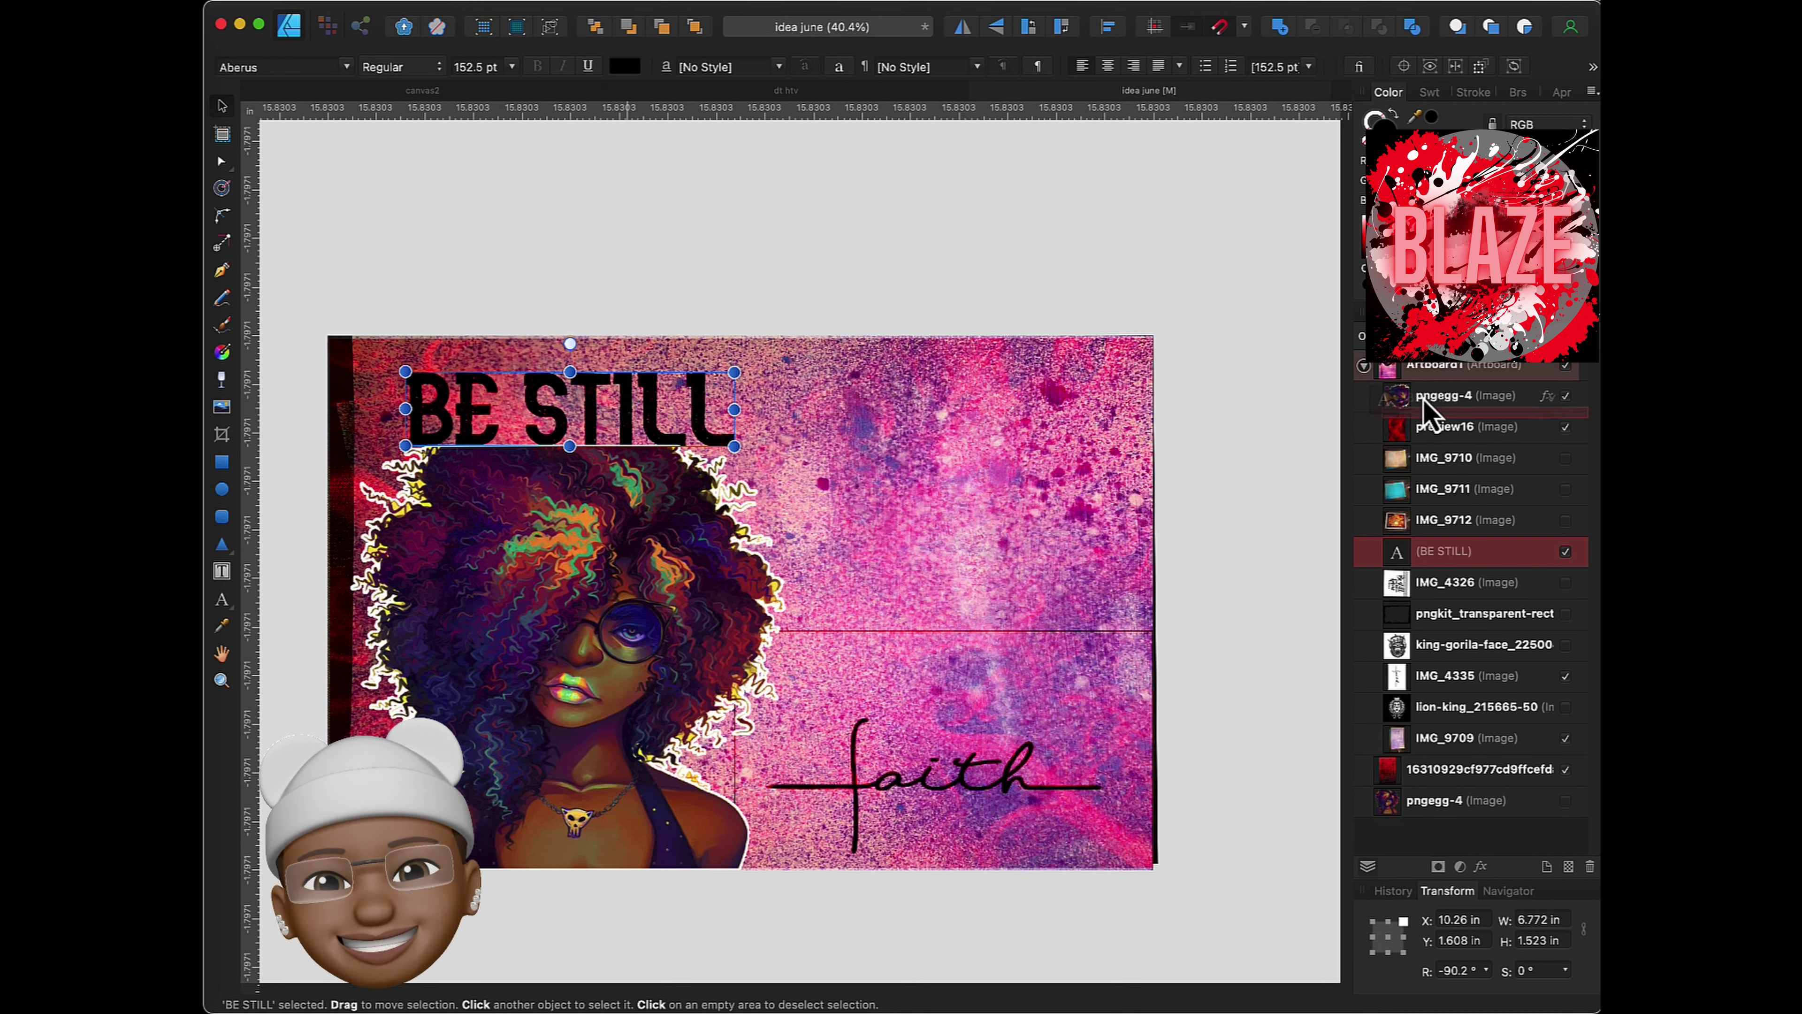
{"action": "key", "text": "super+shift+bracketleft"}
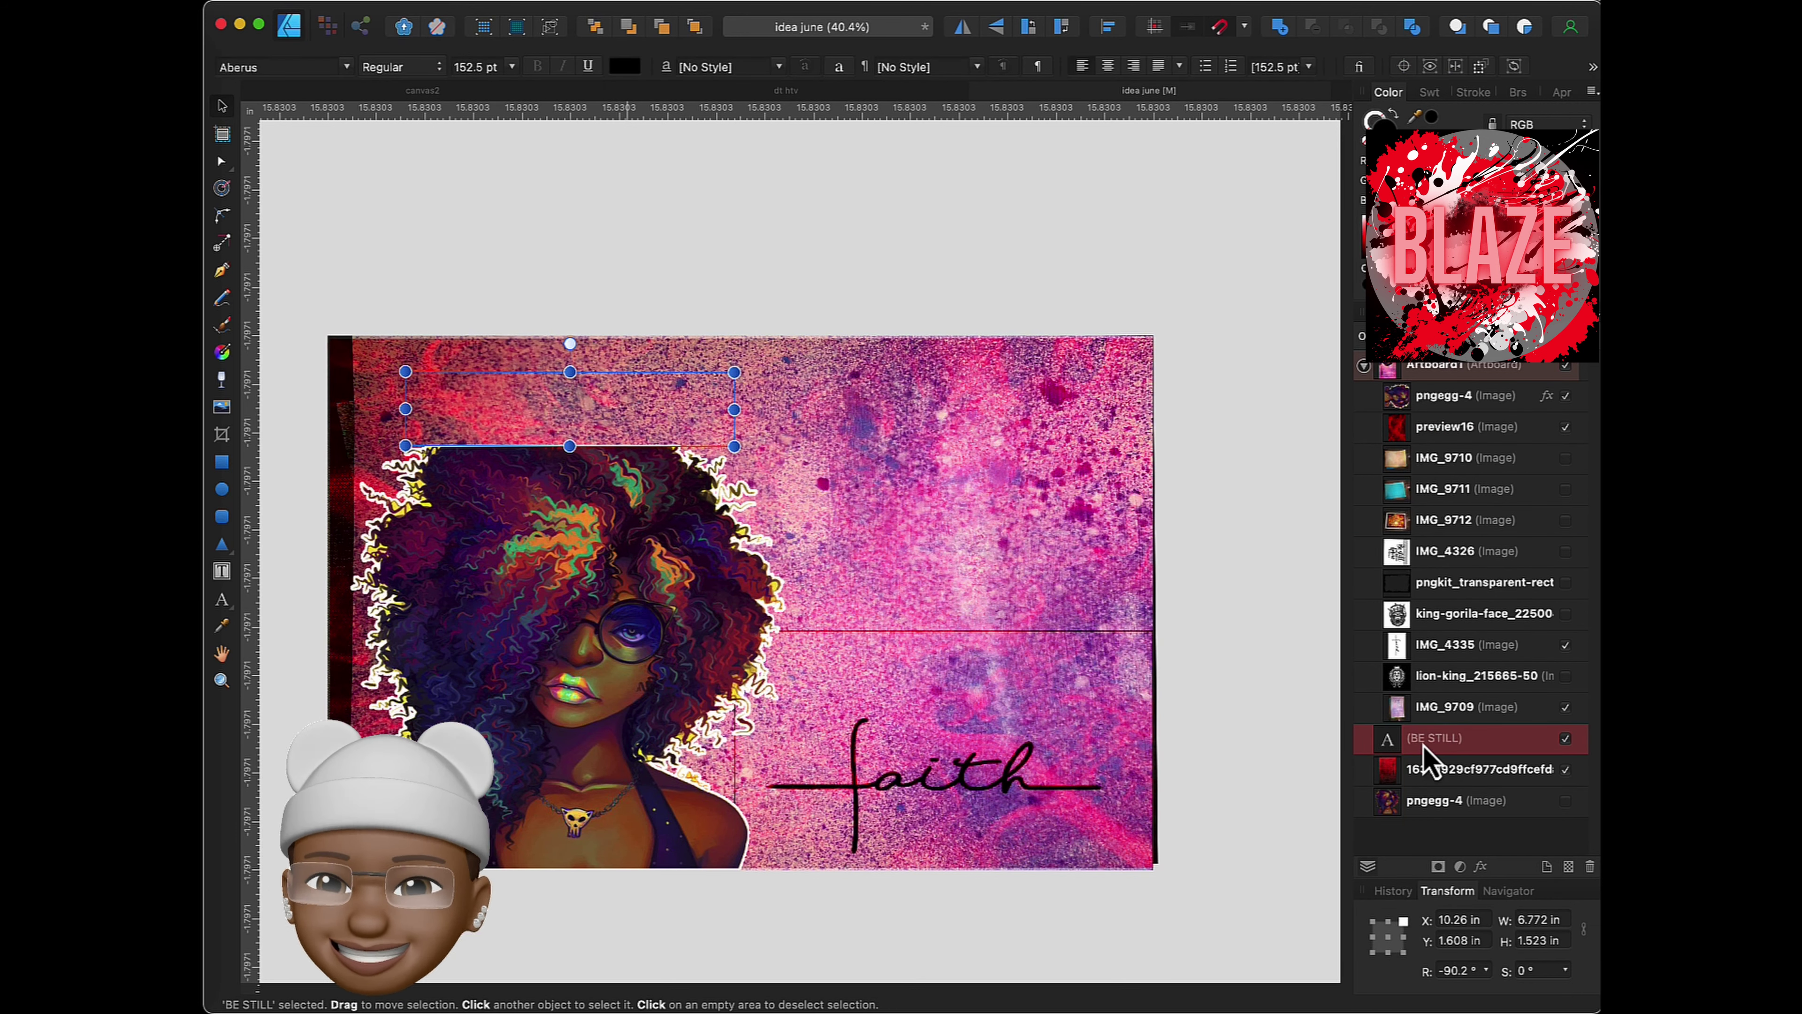
{"action": "left_click_drag", "start_coordinate": [1426, 472], "coordinate": [1412, 429]}
{"action": "key", "text": "super+z"}
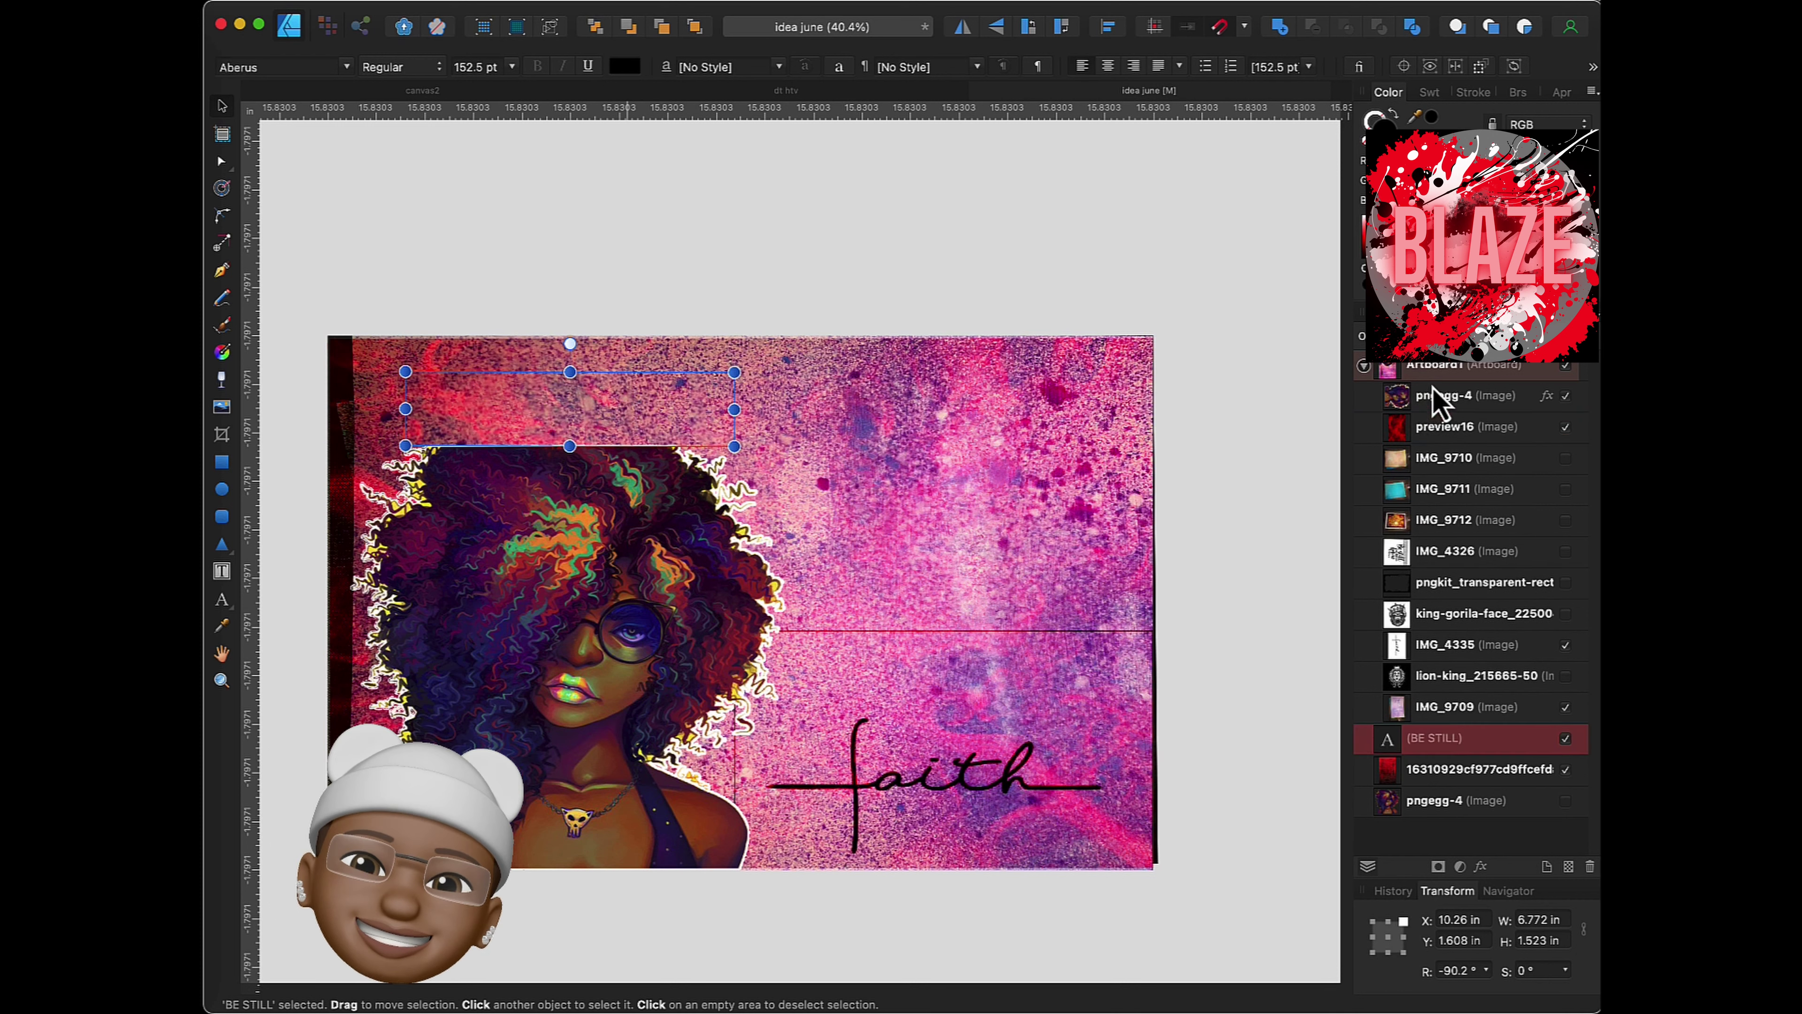
{"action": "left_click_drag", "start_coordinate": [1401, 419], "coordinate": [1403, 423]}
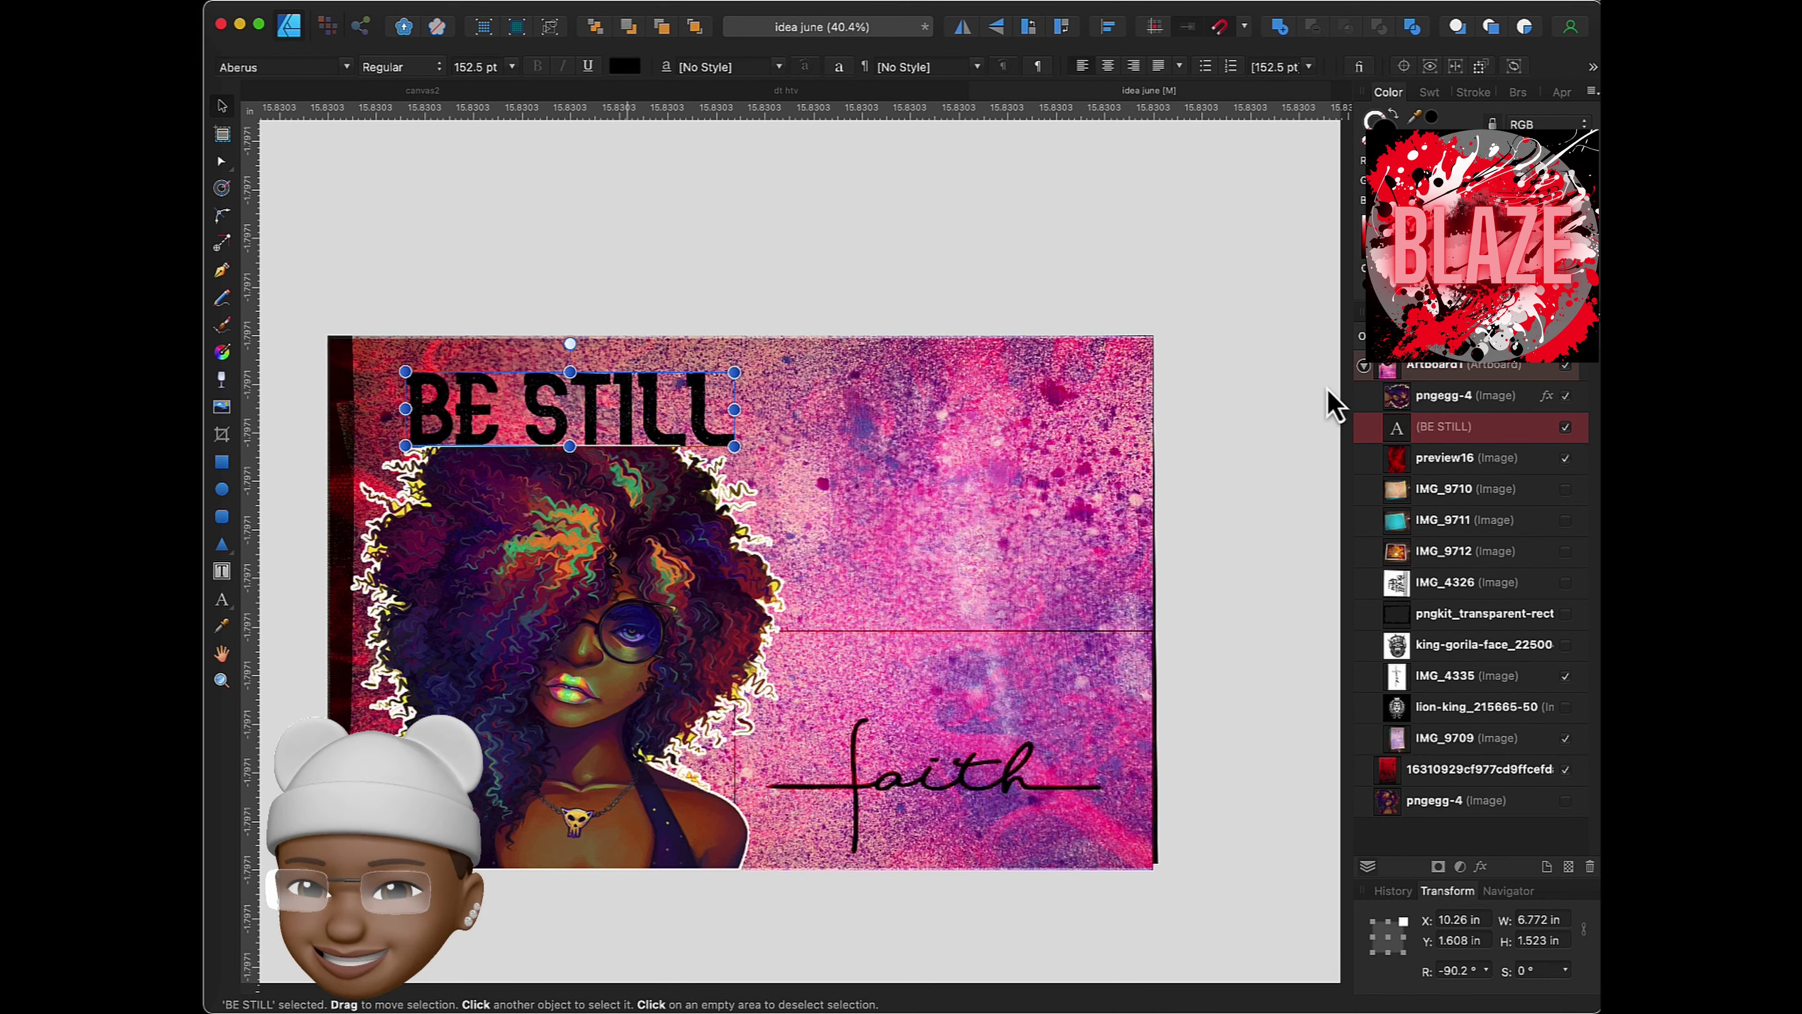
{"action": "left_click", "coordinate": [511, 67]}
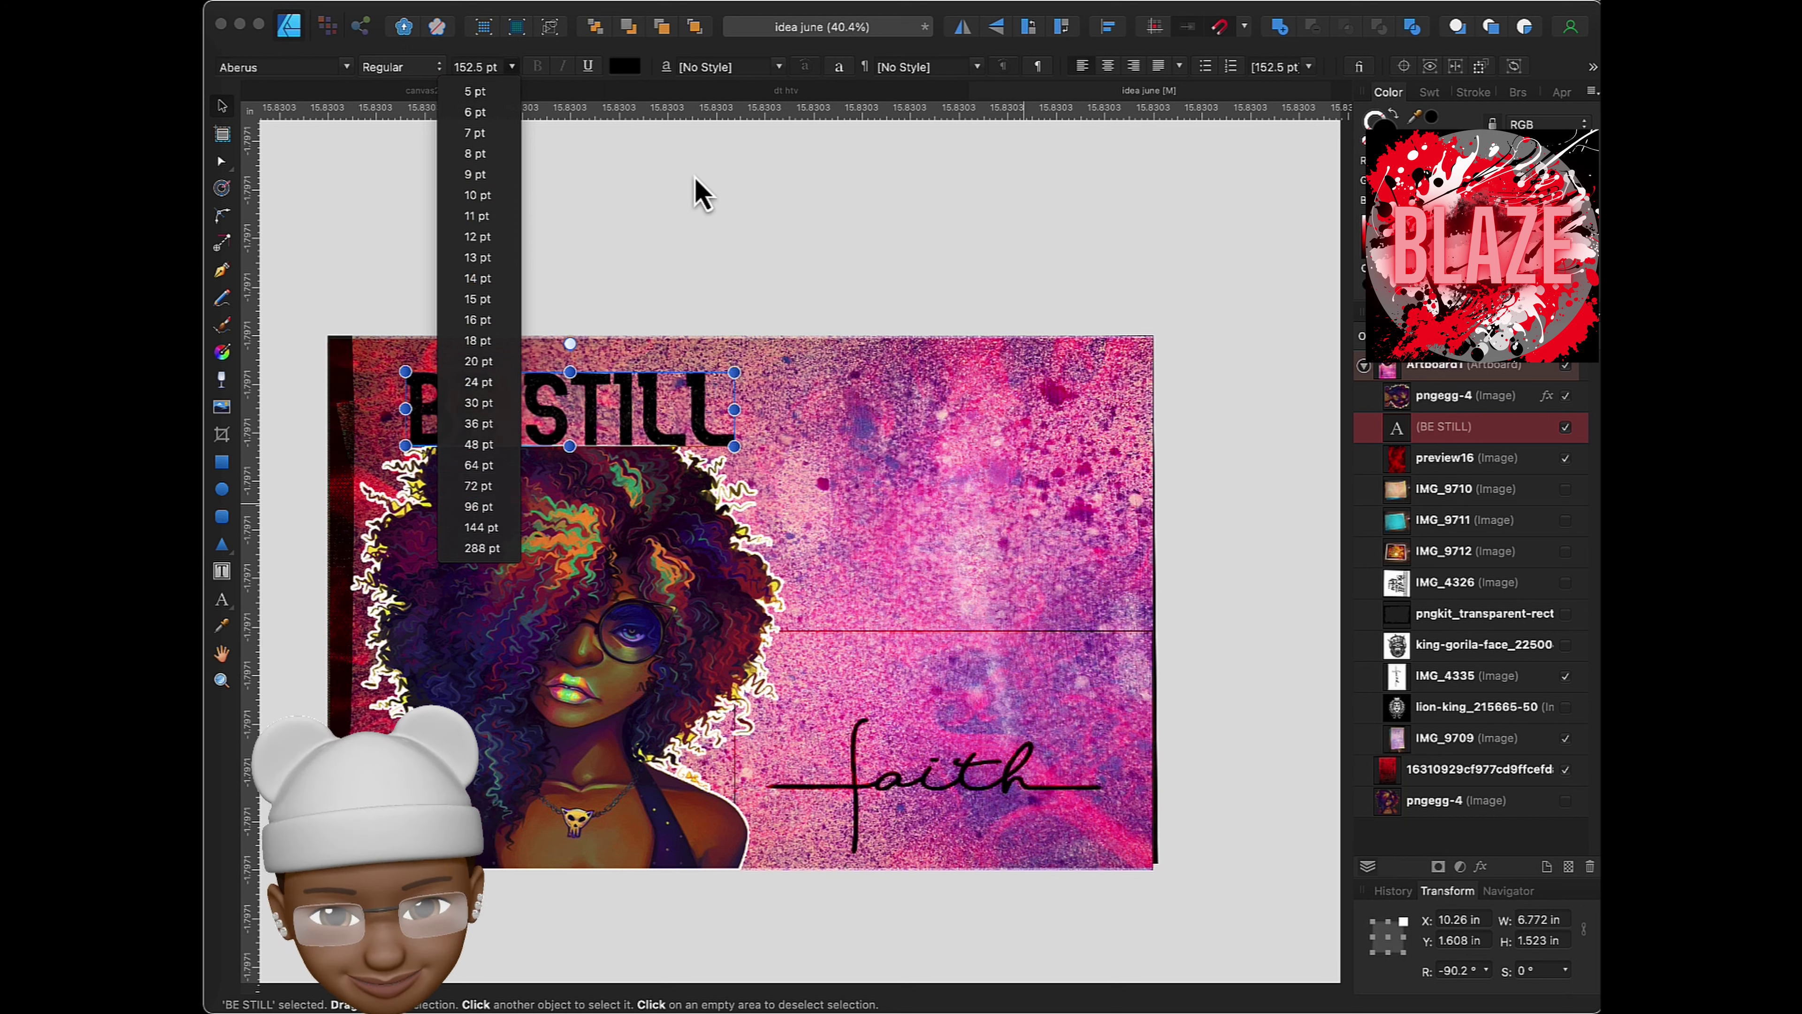
- Set BE STILL in the Abessom script font
{"action": "left_click", "coordinate": [692, 189]}
{"action": "key", "text": "super+z"}
{"action": "left_click", "coordinate": [318, 67]}
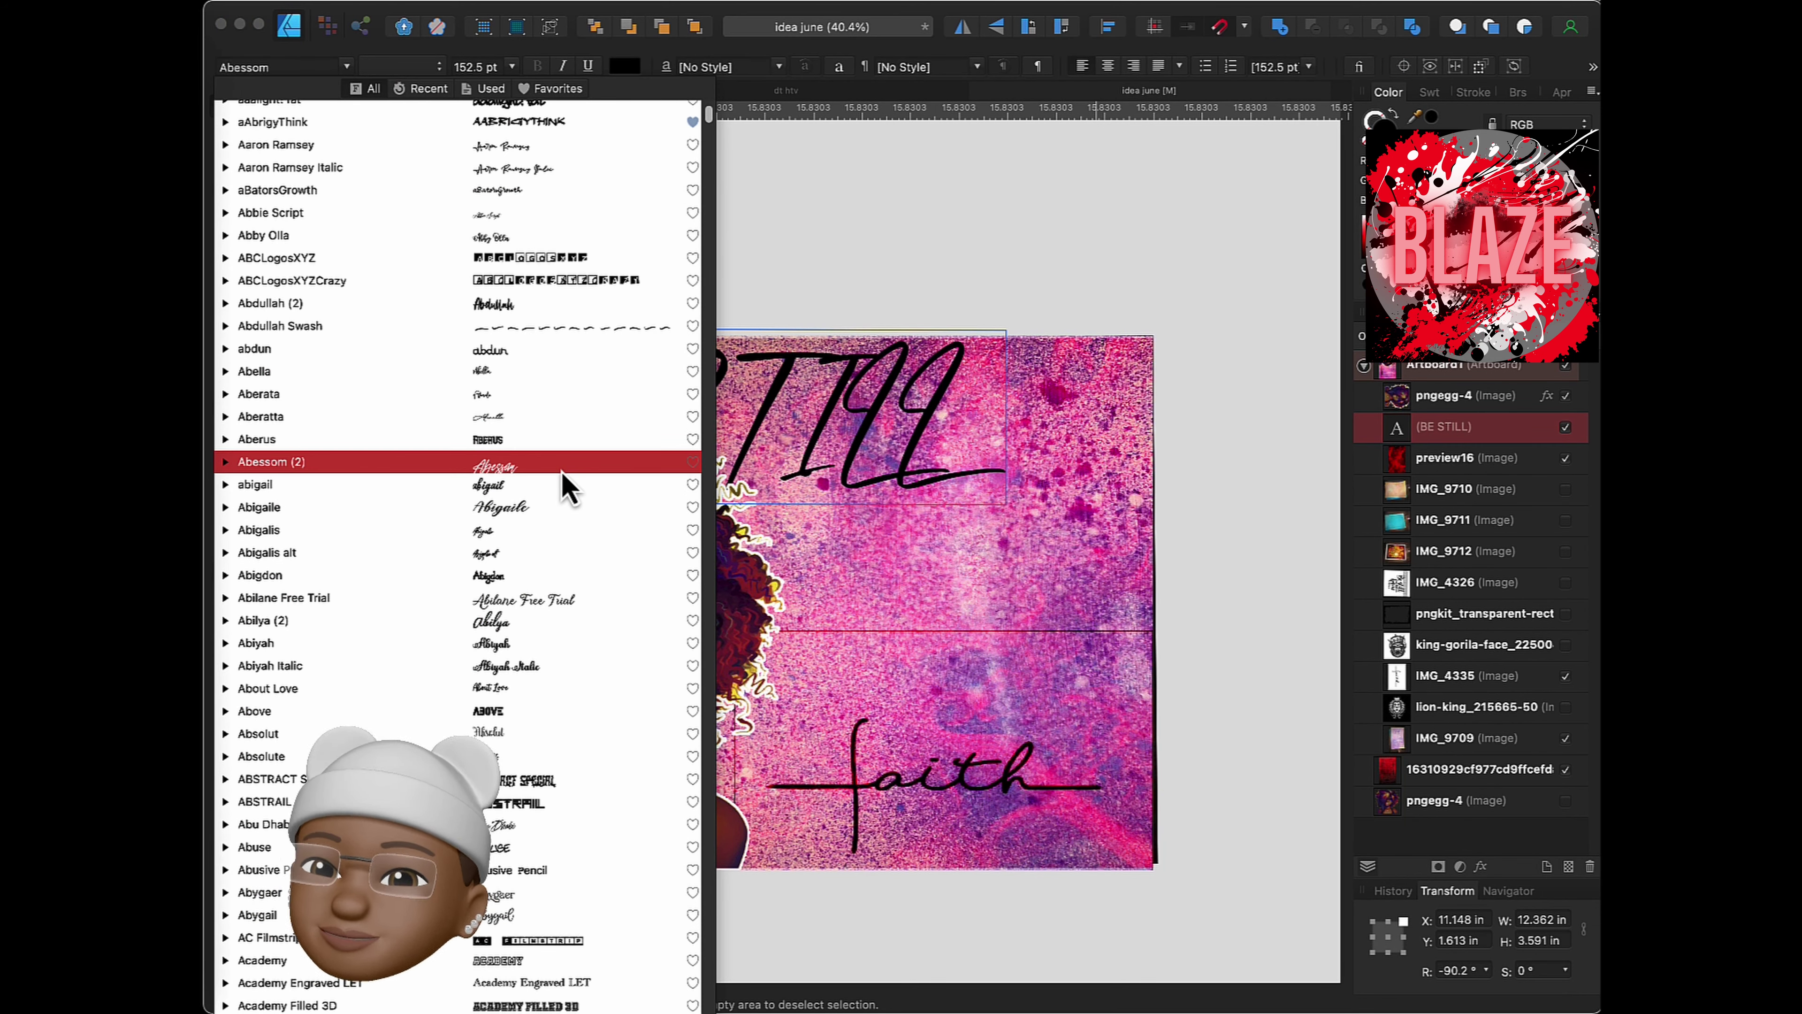
{"action": "left_click", "coordinate": [560, 469]}
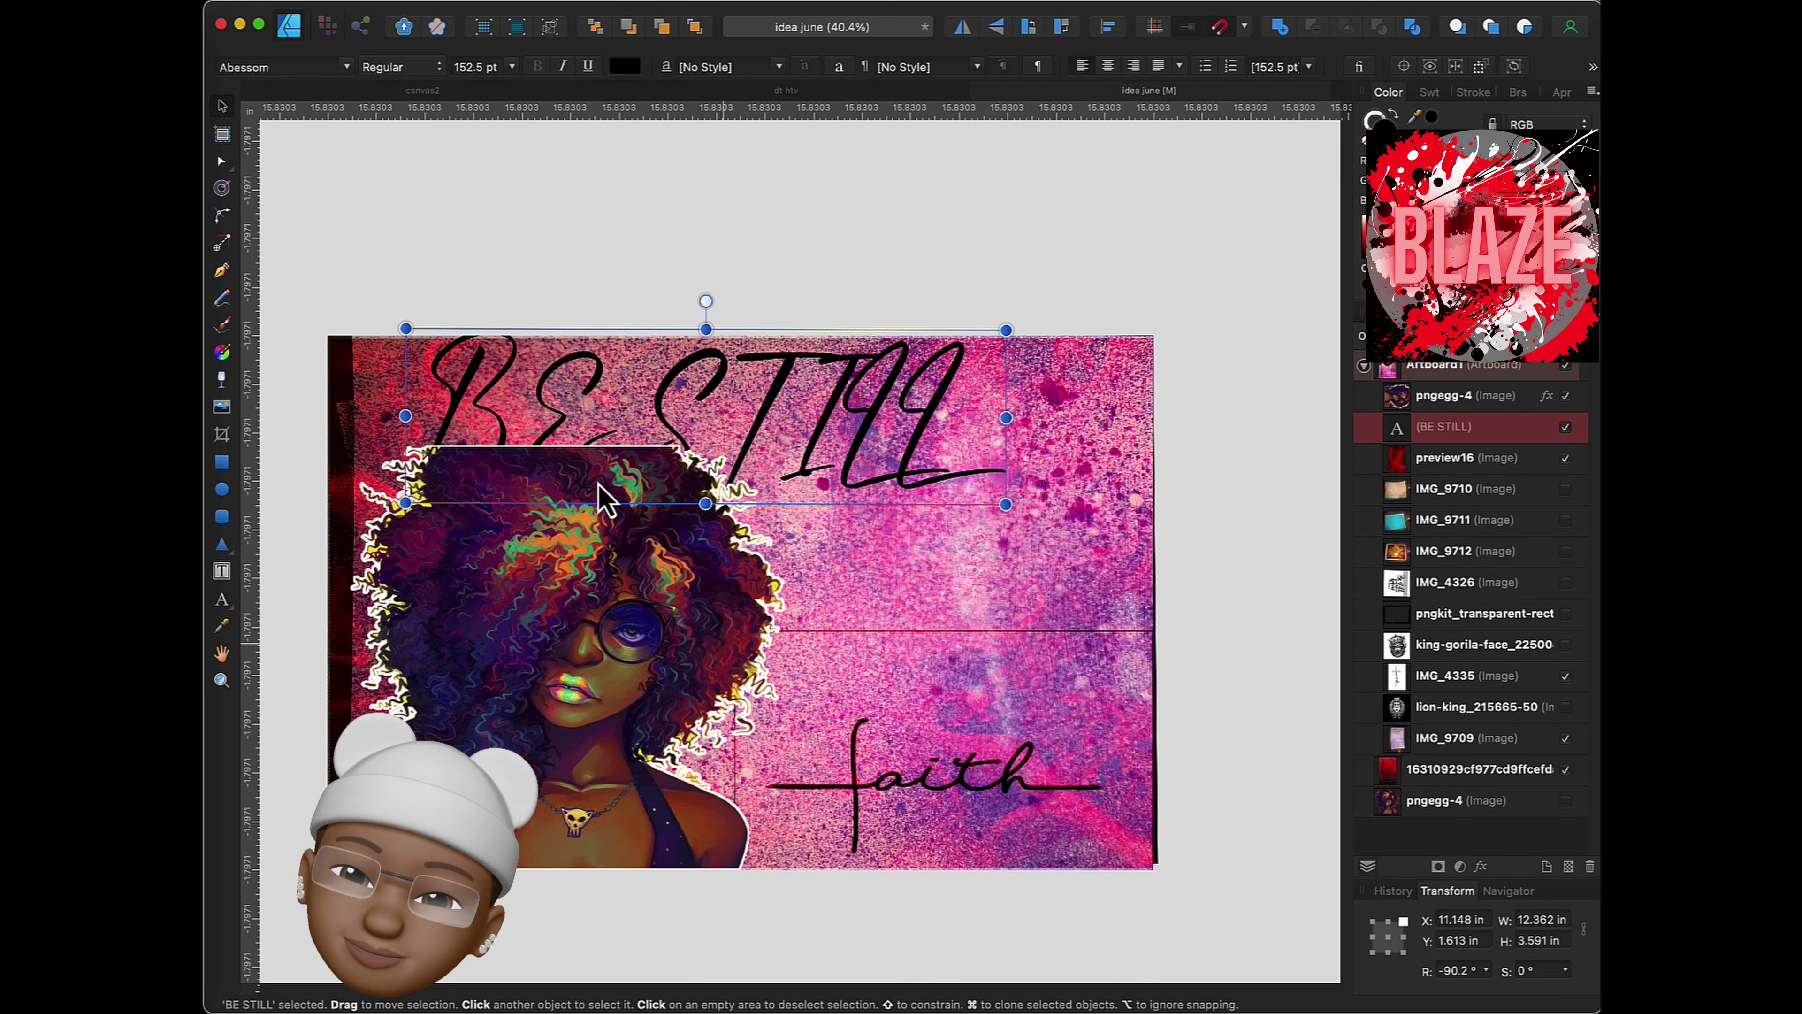
- Shrink BE STILL to about 97.7 pt and move it onto the faith lettering
{"action": "left_click_drag", "start_coordinate": [405, 328], "coordinate": [550, 371]}
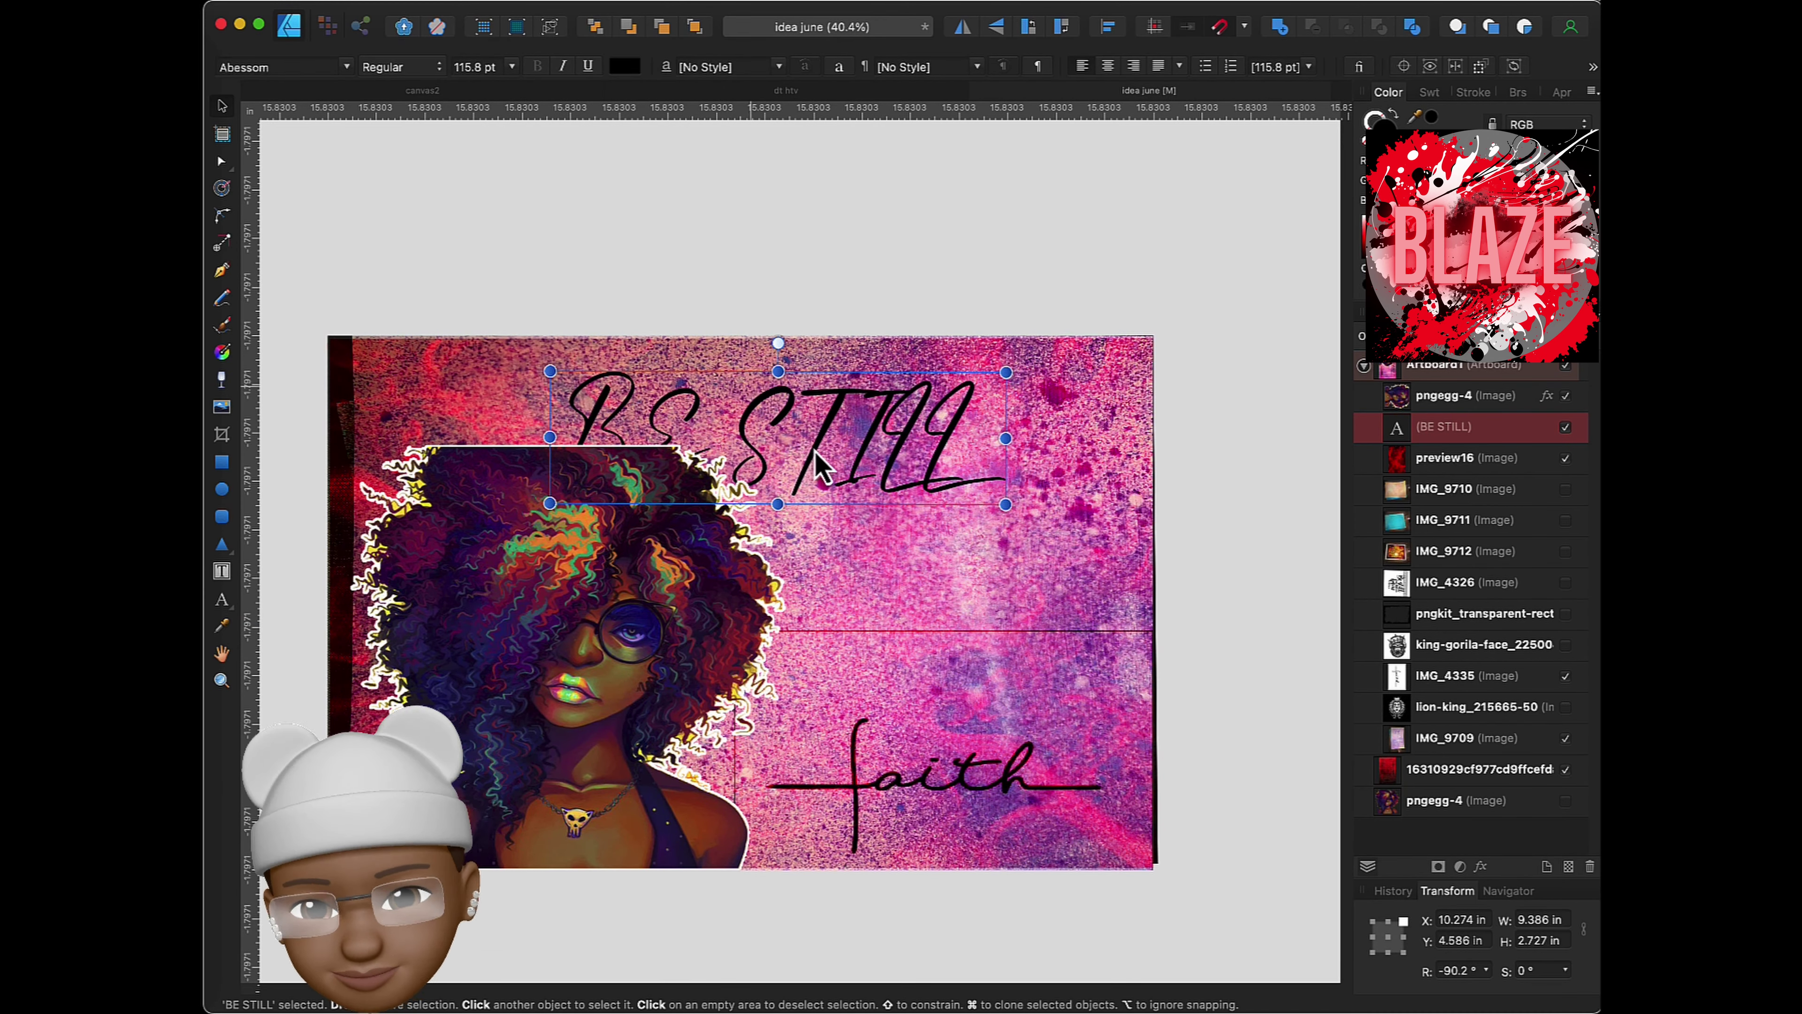
{"action": "left_click_drag", "start_coordinate": [816, 468], "coordinate": [1009, 467]}
{"action": "left_click_drag", "start_coordinate": [1199, 372], "coordinate": [1128, 391]}
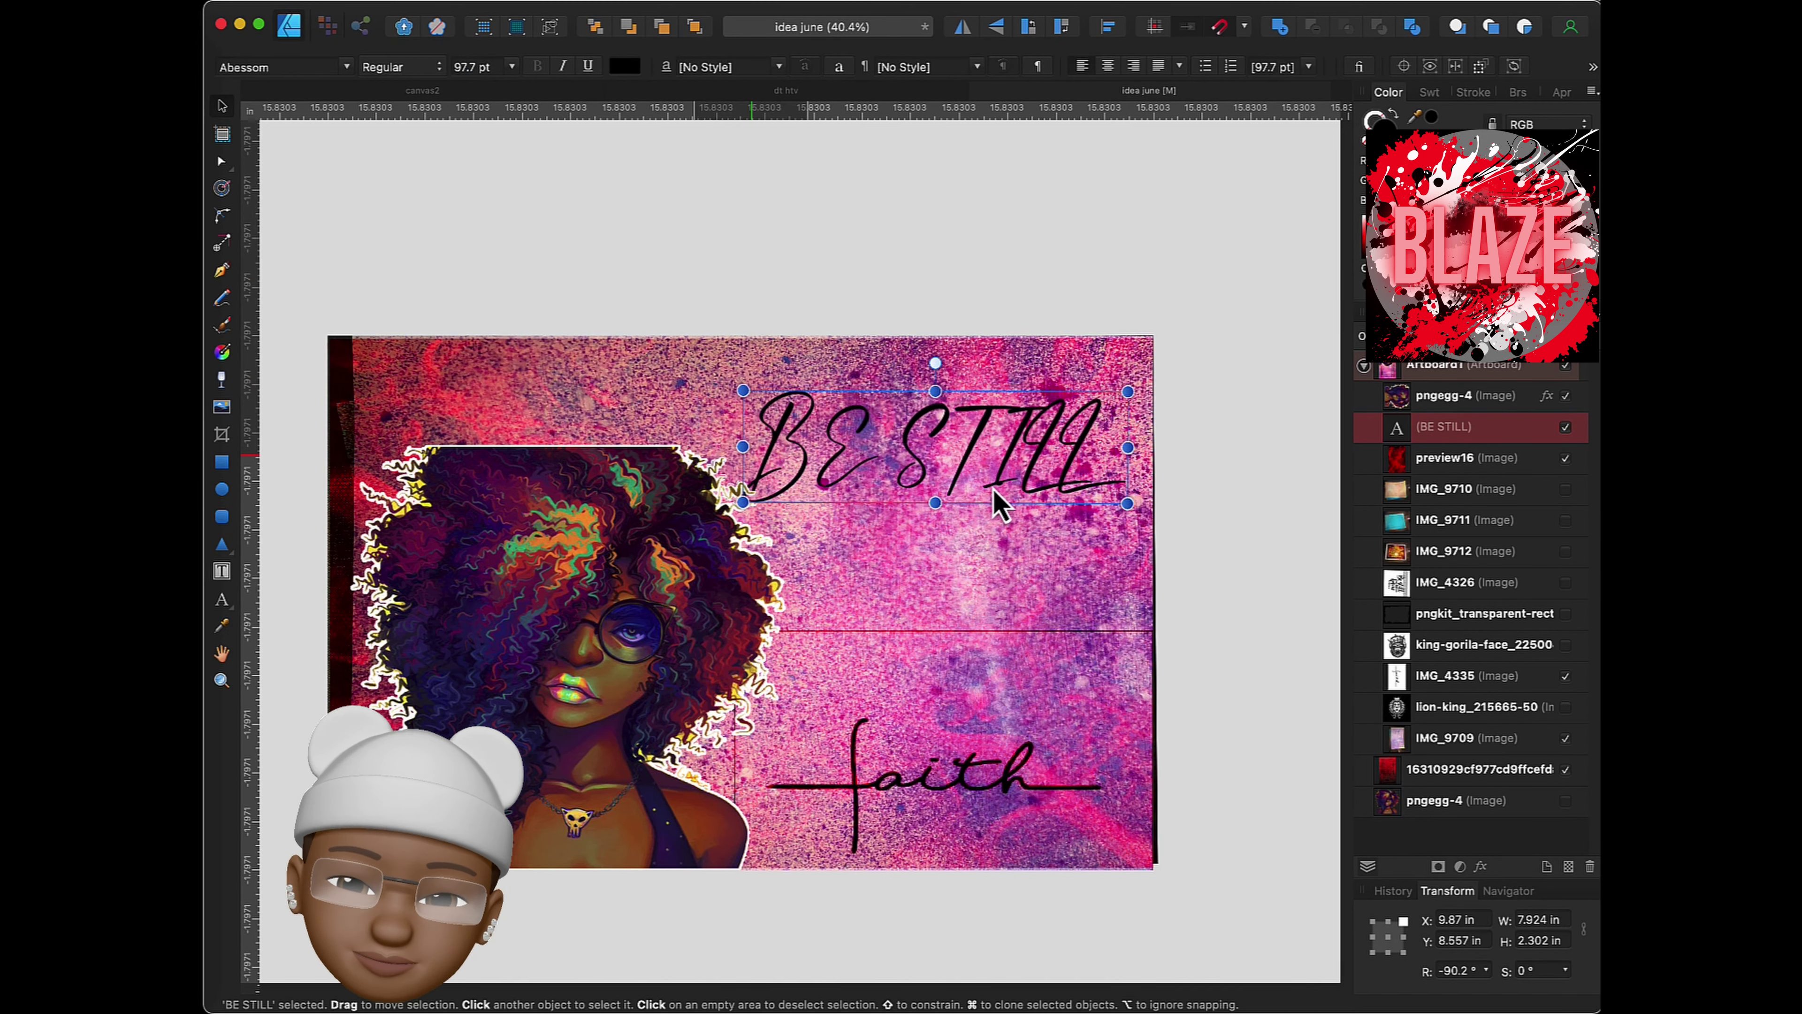
{"action": "left_click_drag", "start_coordinate": [997, 504], "coordinate": [971, 746]}
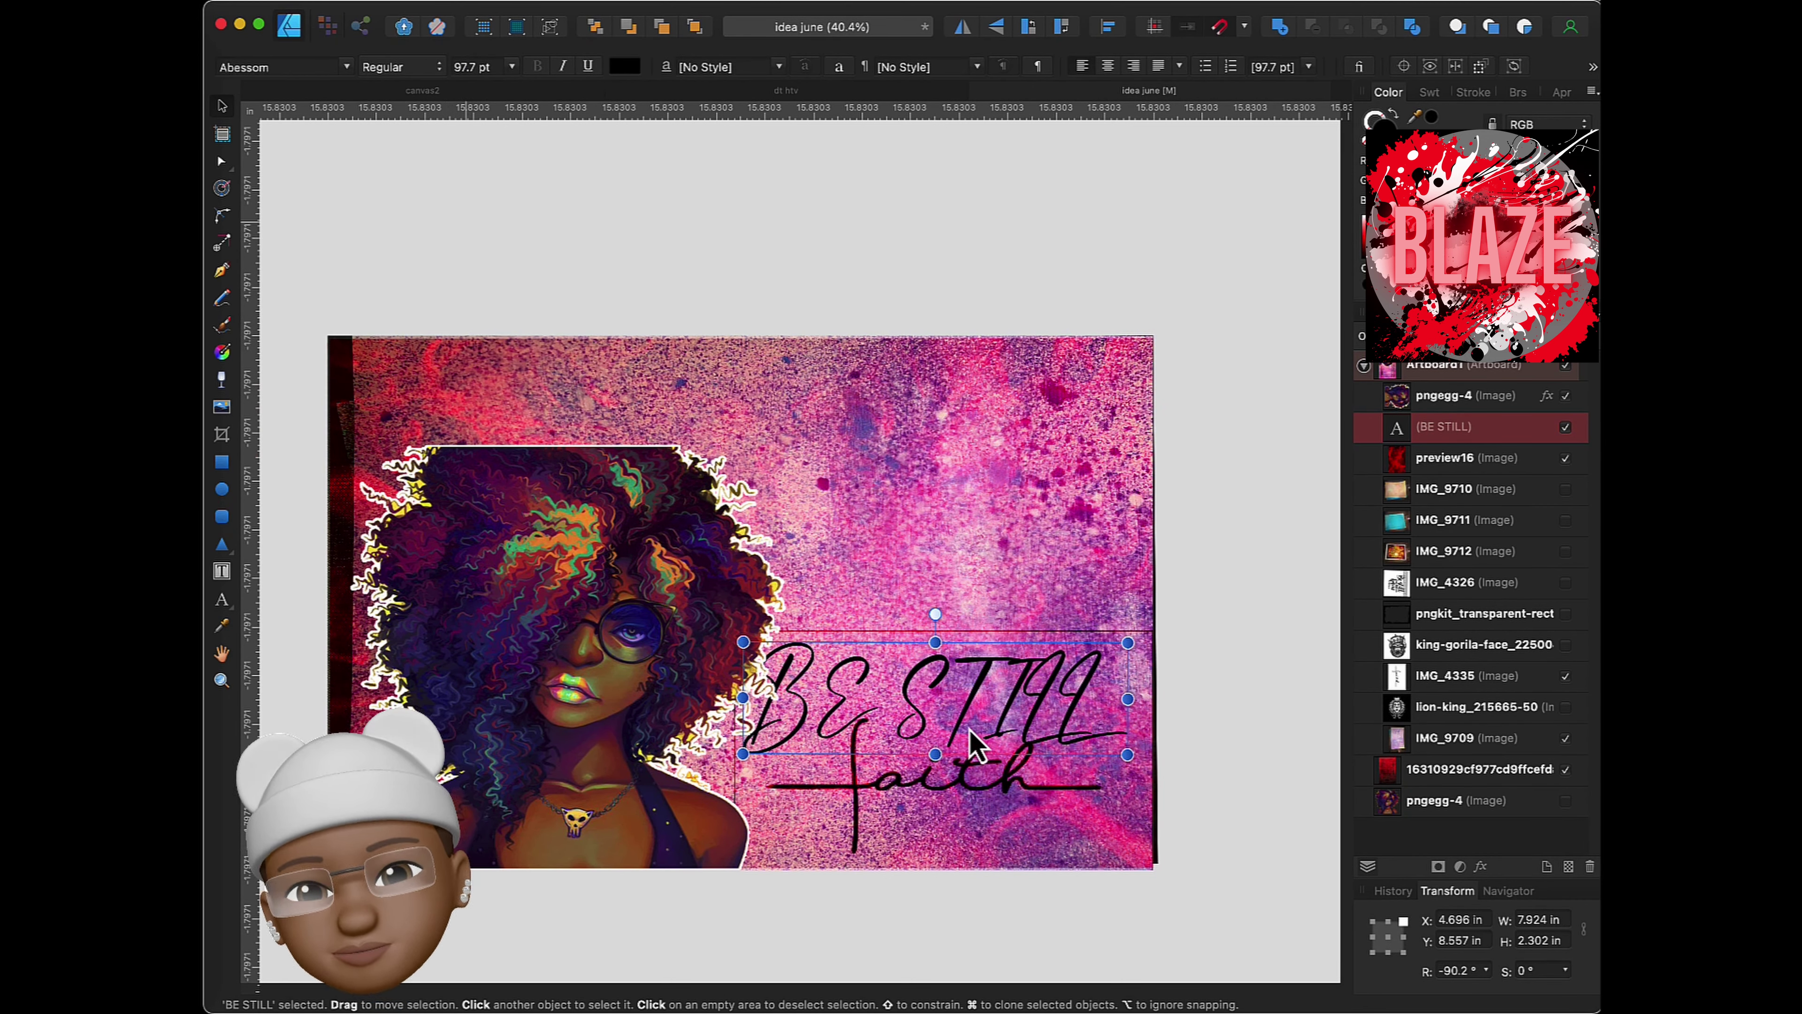
{"action": "left_click", "coordinate": [911, 780]}
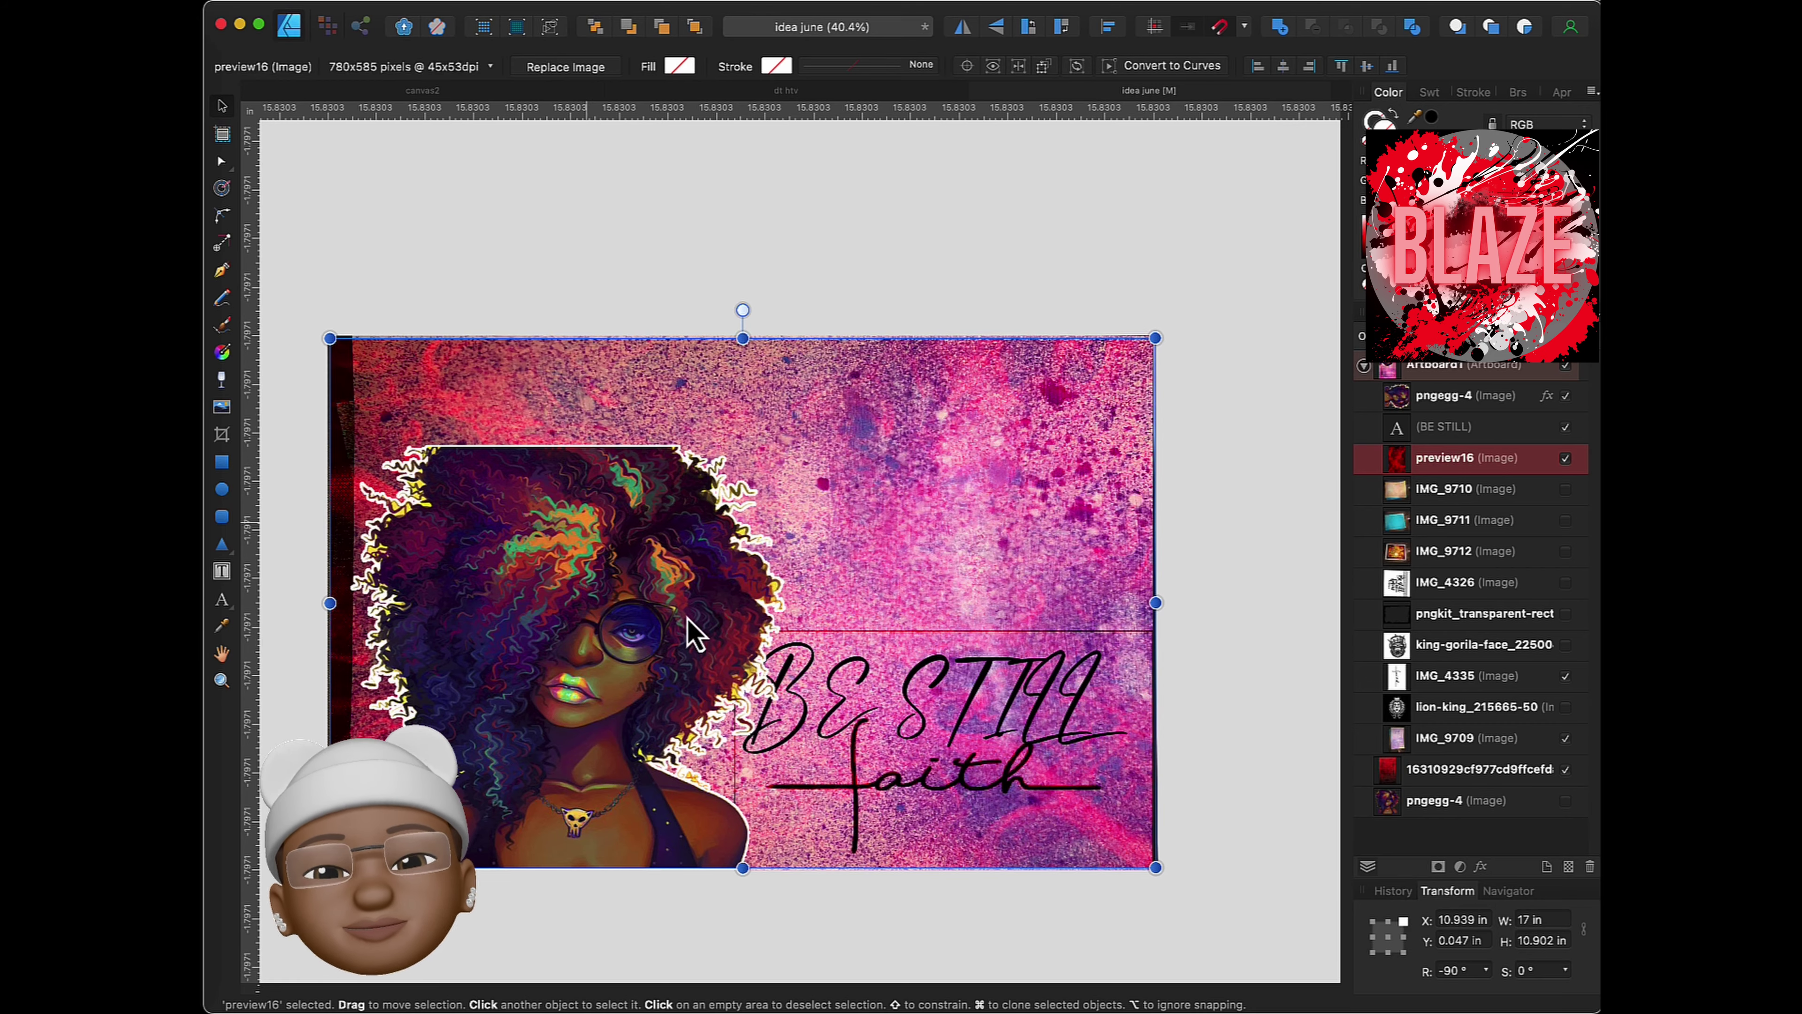
{"action": "scroll", "coordinate": [792, 664], "scroll_direction": "up", "scroll_amount": 1}
{"action": "scroll", "coordinate": [793, 664], "scroll_direction": "up", "scroll_amount": 1}
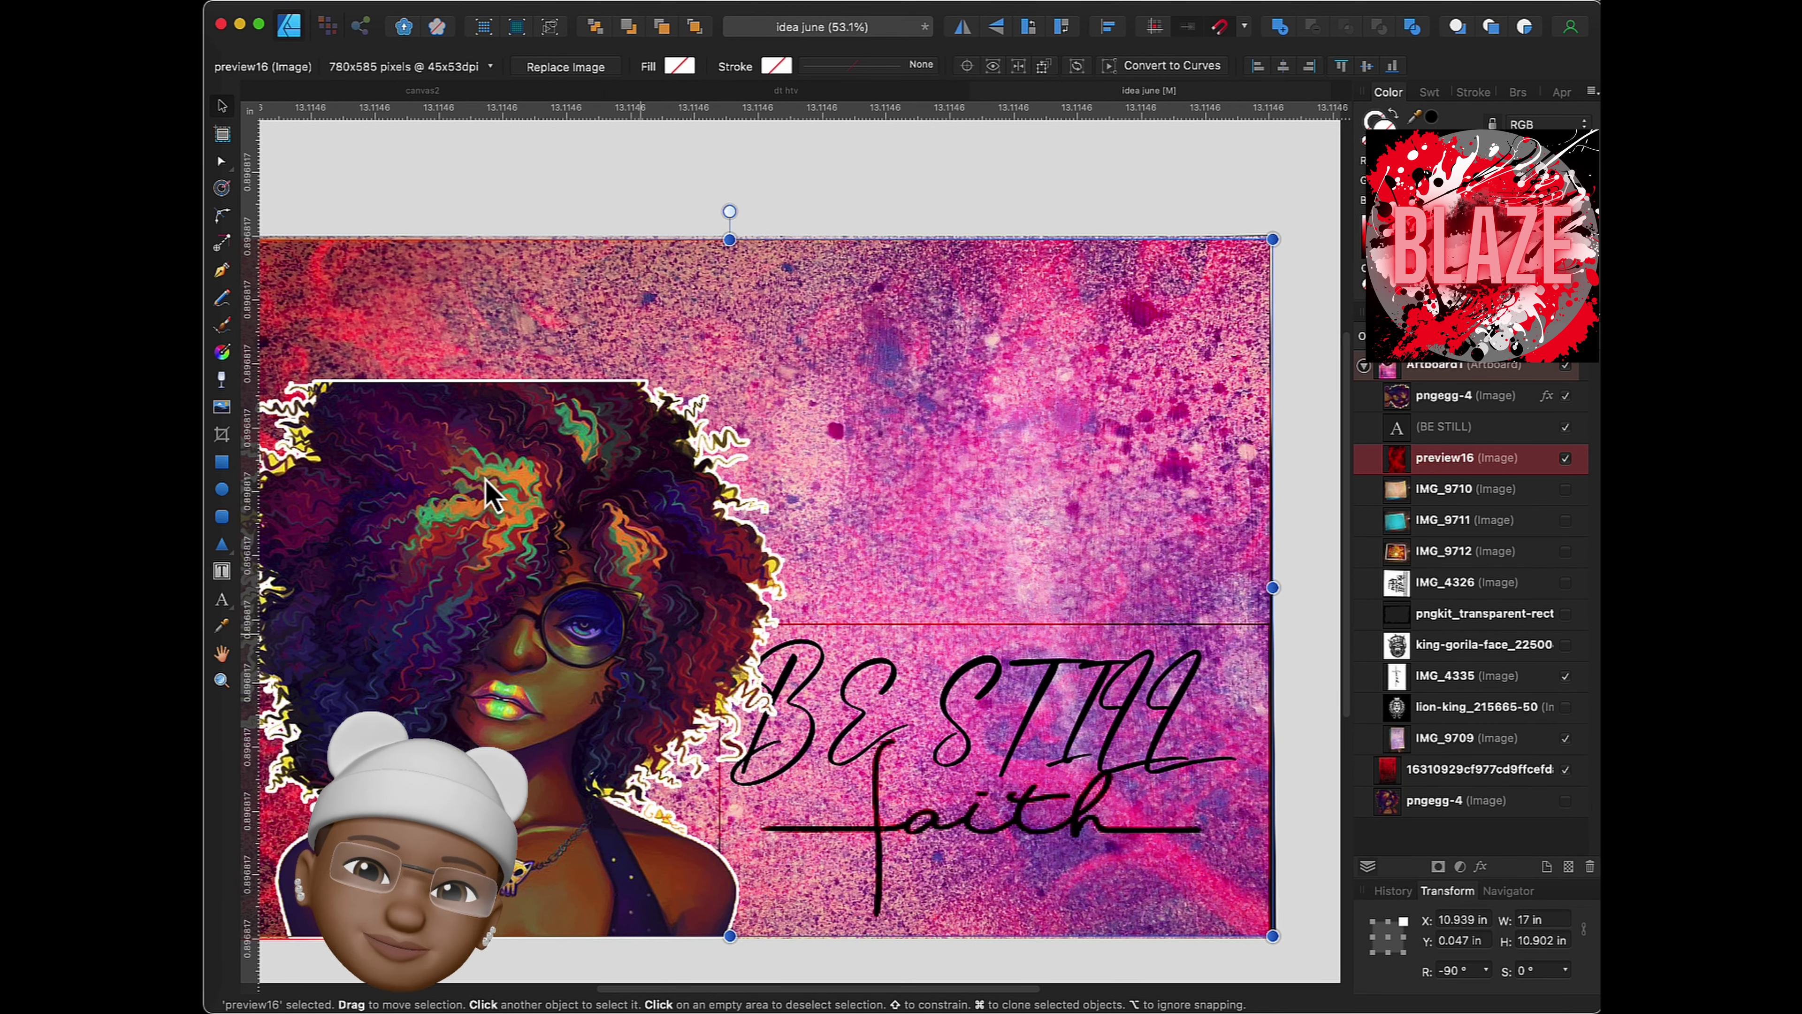
{"action": "right_click", "coordinate": [1053, 664]}
- Add the Have text, rotate it to read horizontally, and move it beside faith
{"action": "left_click", "coordinate": [222, 598]}
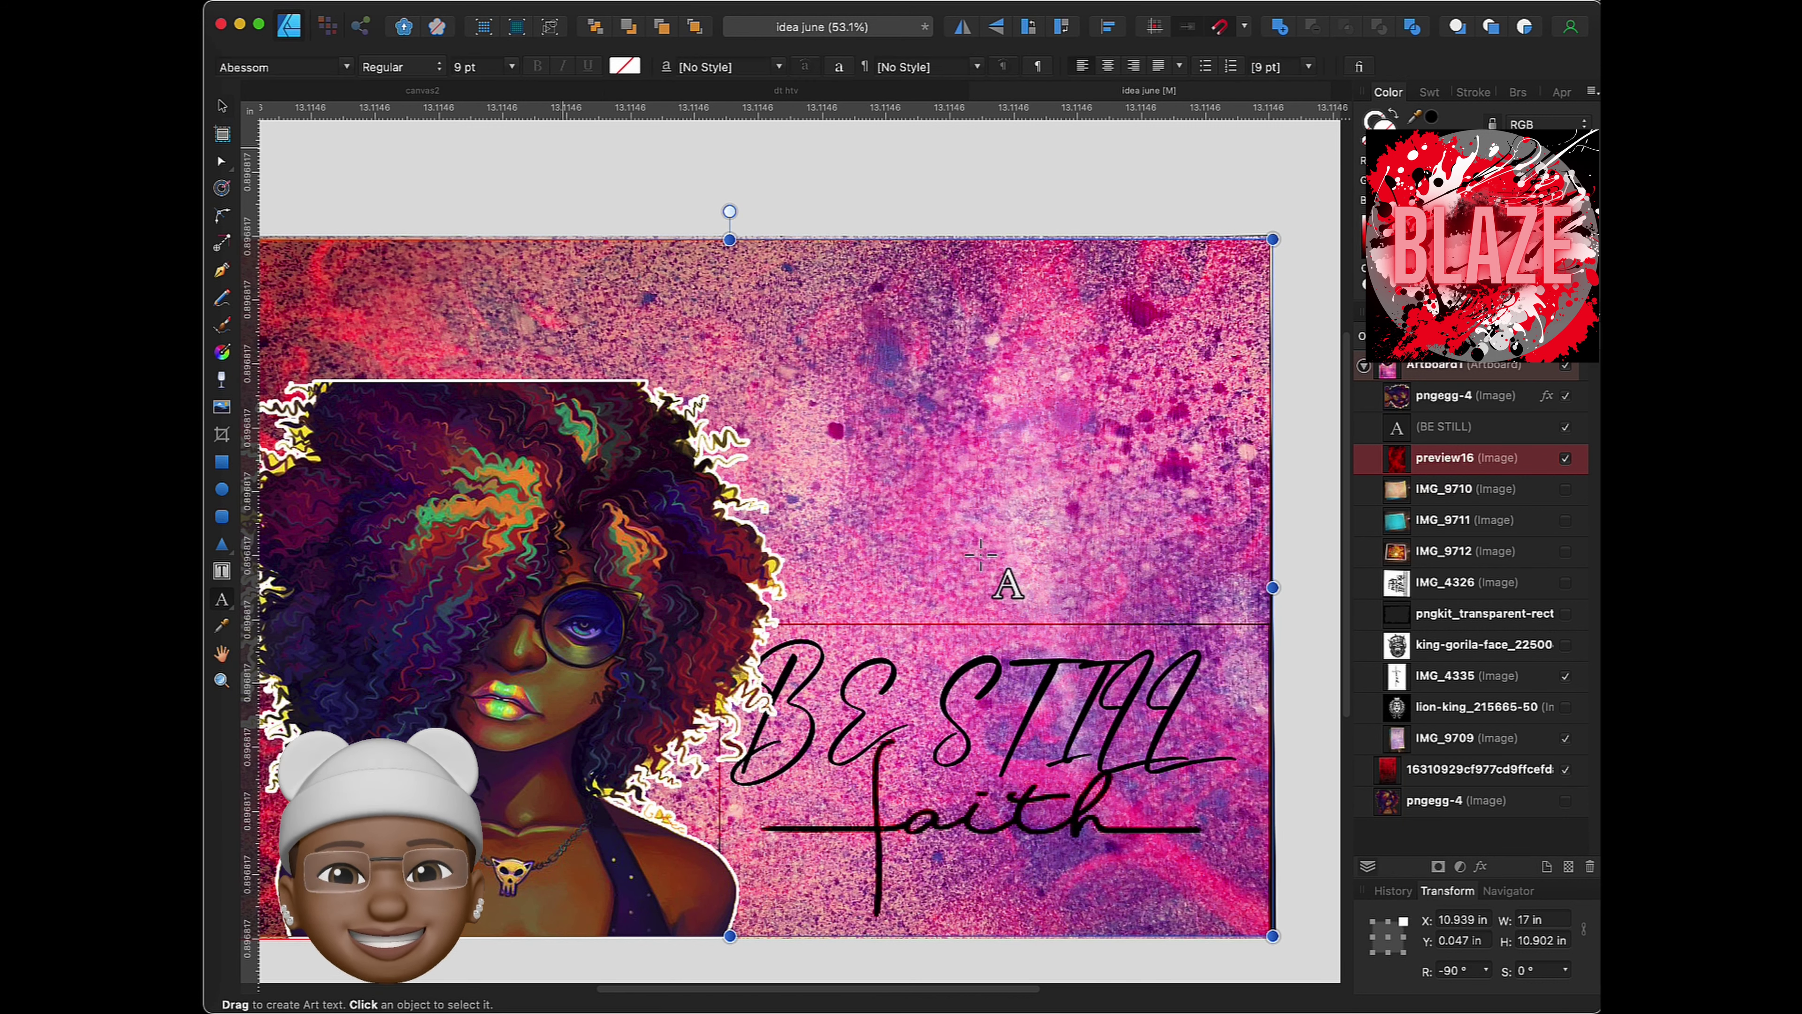
{"action": "left_click_drag", "start_coordinate": [885, 552], "coordinate": [885, 553]}
{"action": "type", "text": "Have"}
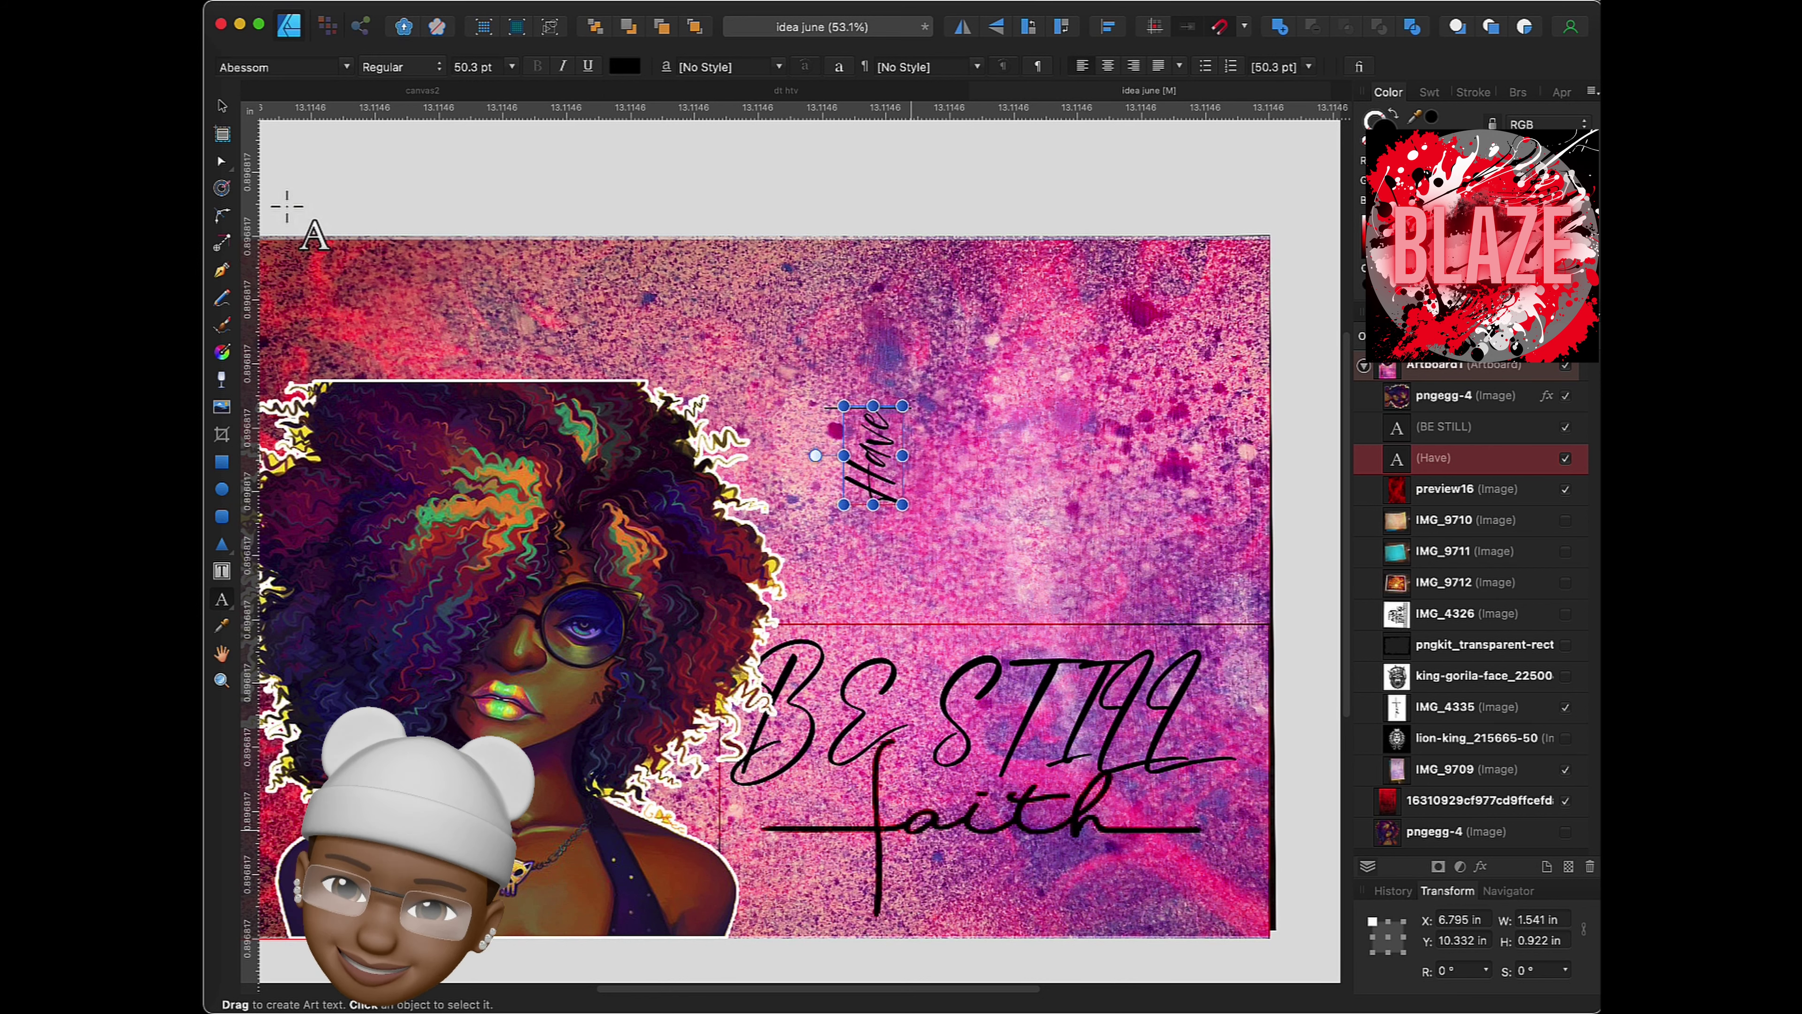
{"action": "left_click_drag", "start_coordinate": [816, 456], "coordinate": [871, 384]}
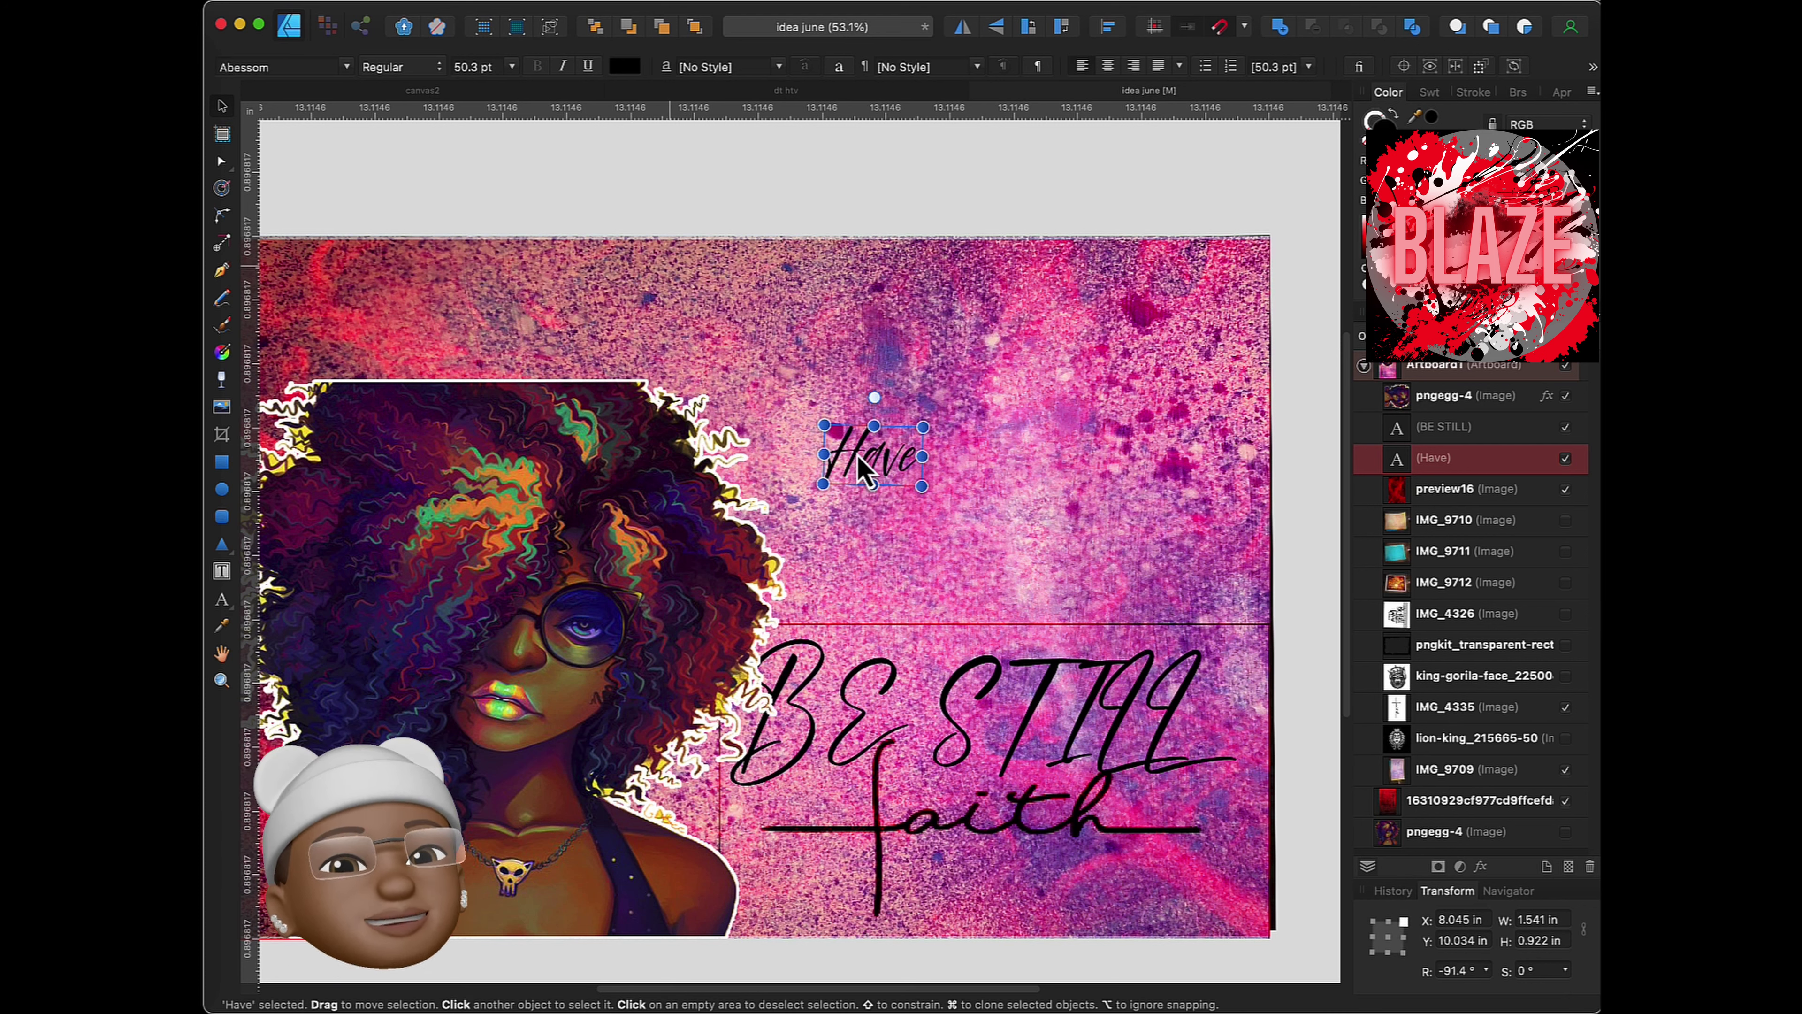
{"action": "left_click_drag", "start_coordinate": [861, 468], "coordinate": [815, 809]}
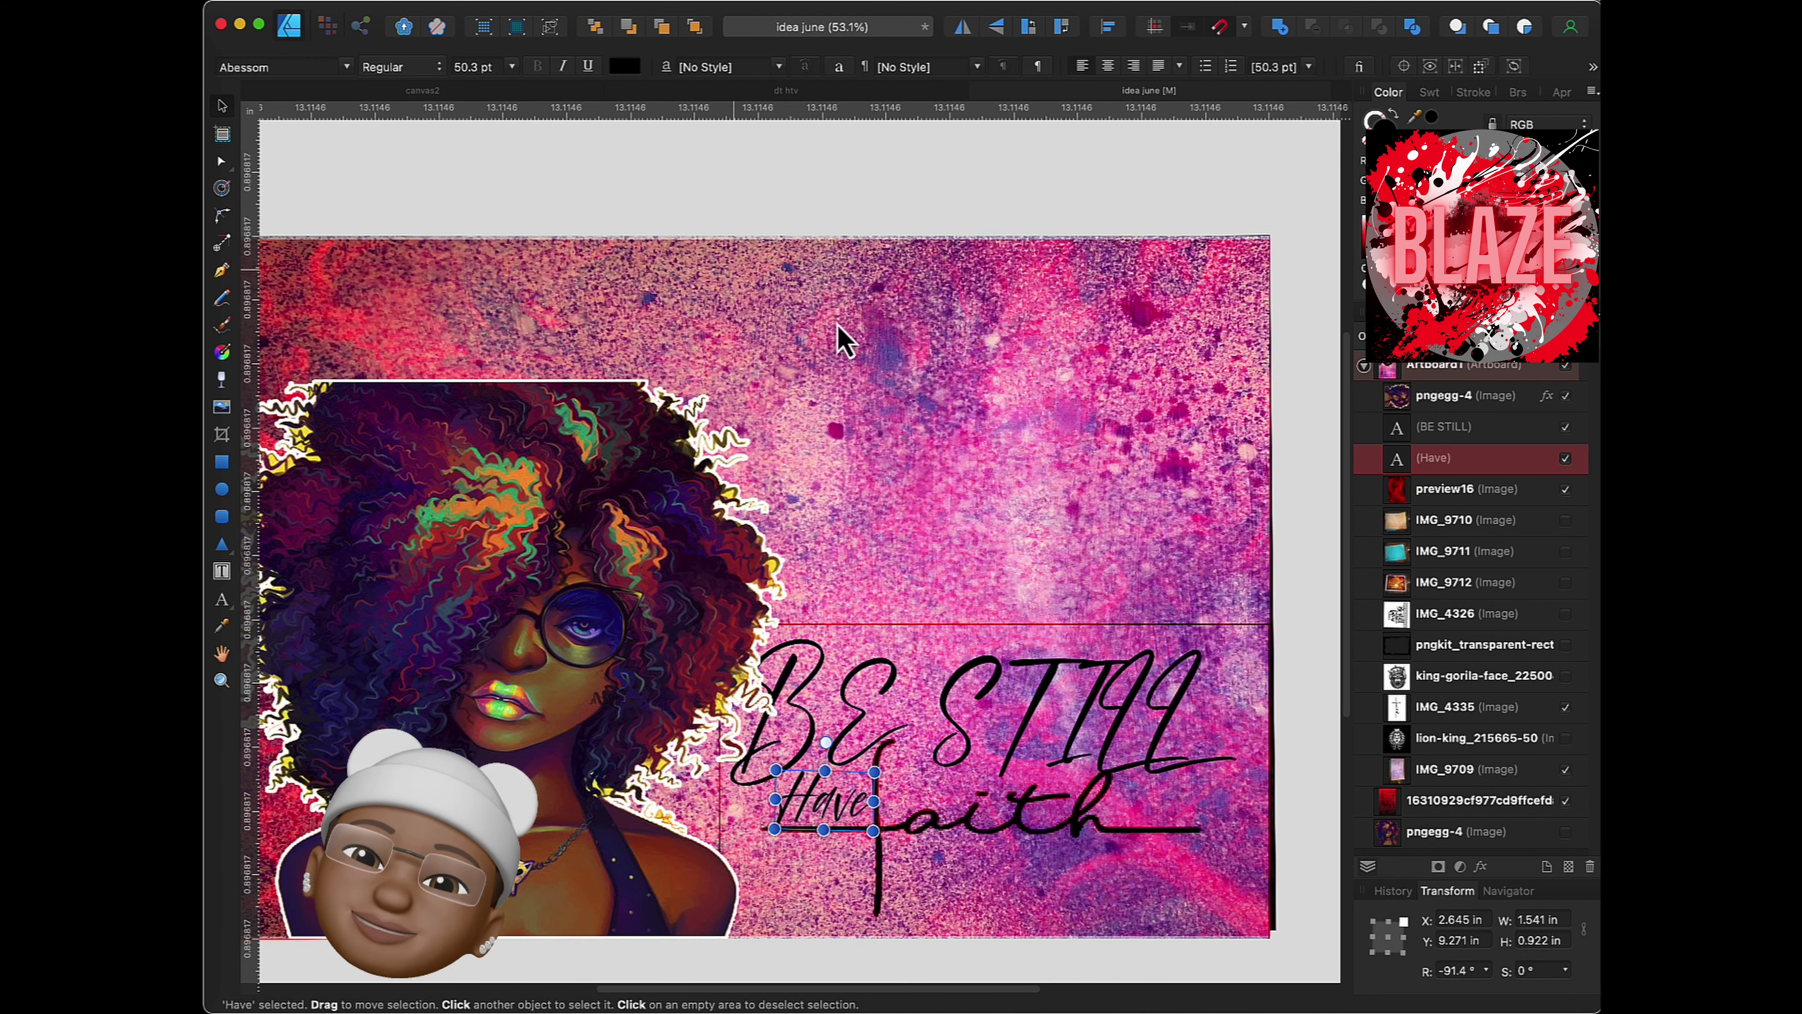
- Set Have in the Adellia font and nudge it slightly left beside faith
{"action": "left_click", "coordinate": [344, 68]}
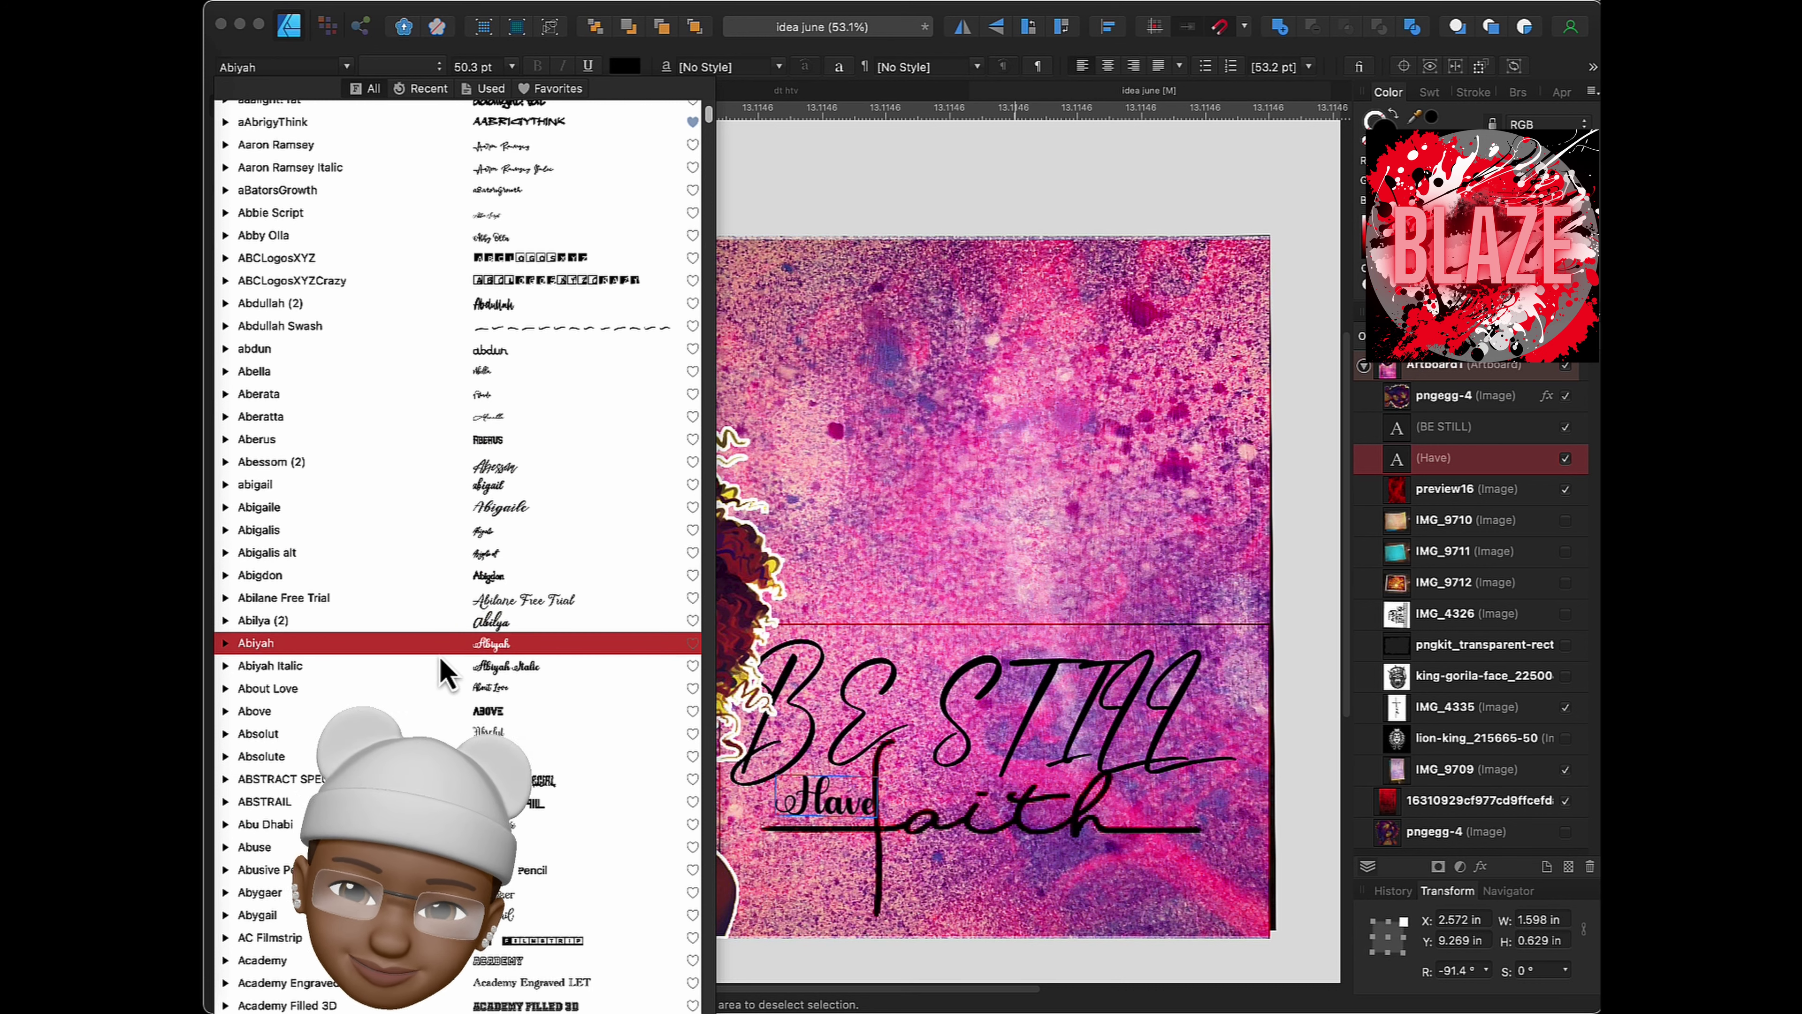
{"action": "scroll", "coordinate": [462, 748], "scroll_direction": "down", "scroll_amount": 1}
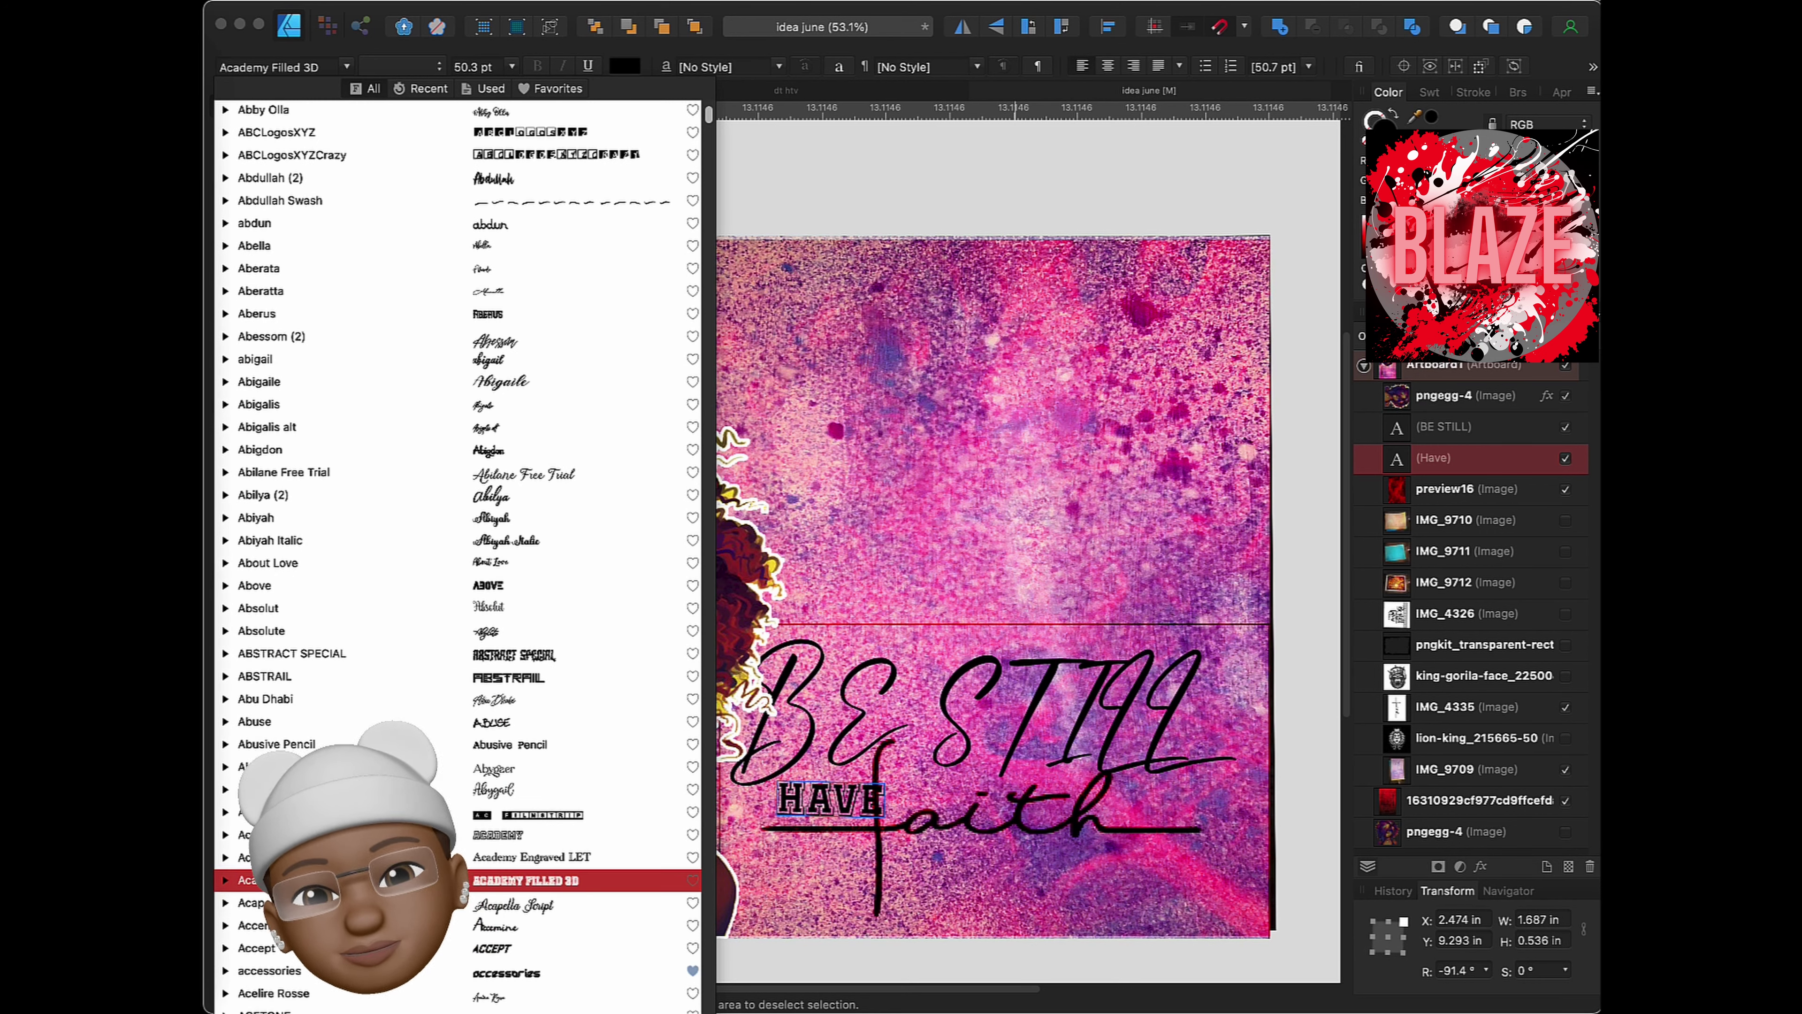
{"action": "scroll", "coordinate": [497, 845], "scroll_direction": "down", "scroll_amount": 4}
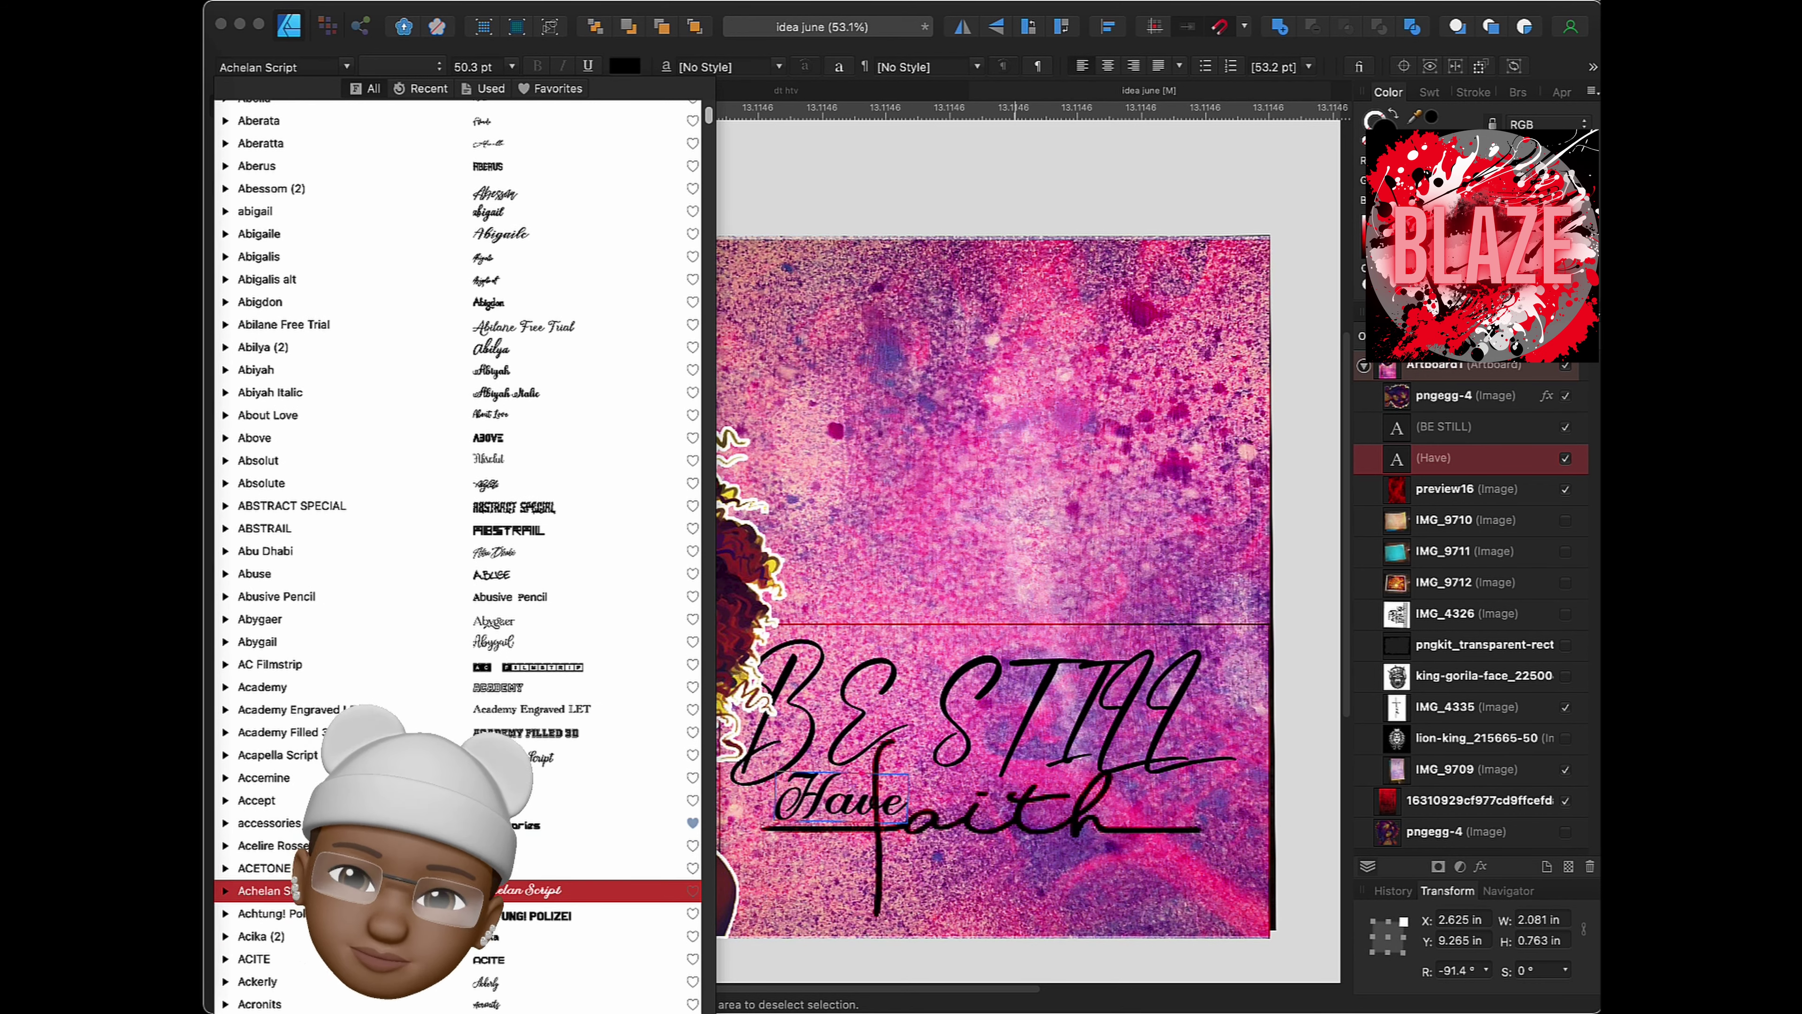
{"action": "scroll", "coordinate": [461, 845], "scroll_direction": "down", "scroll_amount": 3}
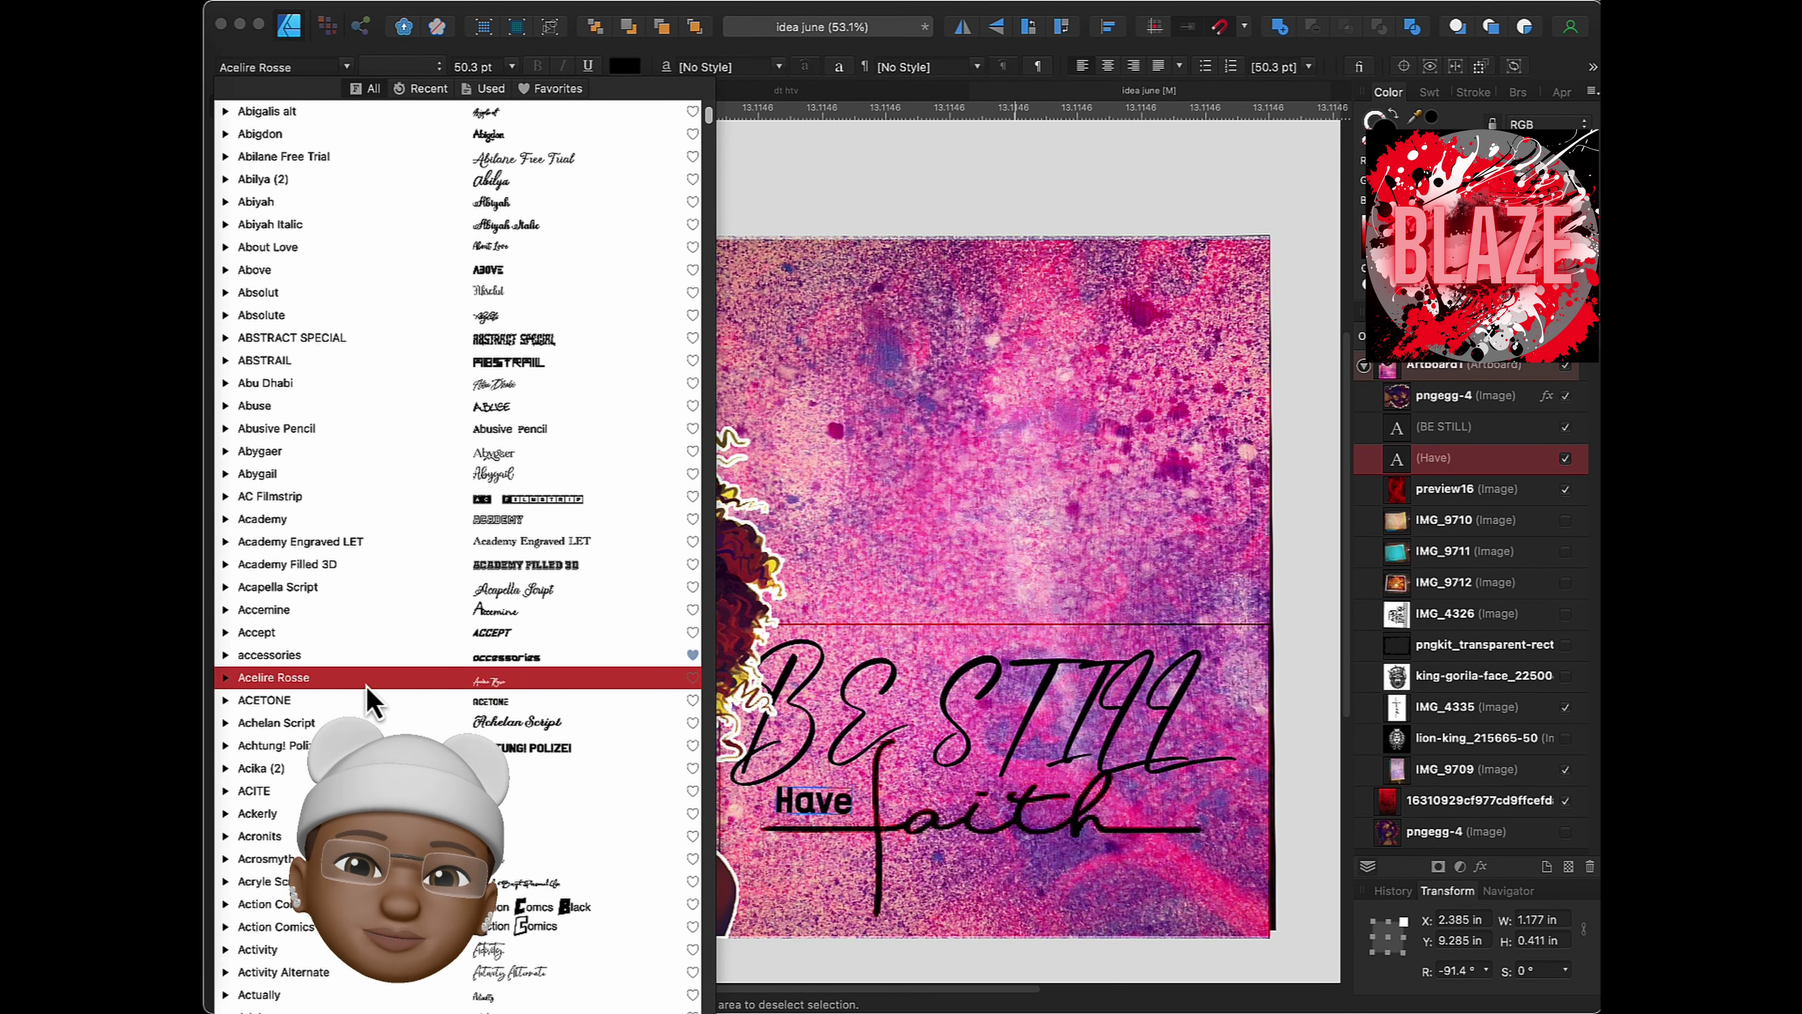
{"action": "scroll", "coordinate": [462, 895], "scroll_direction": "down", "scroll_amount": 3}
{"action": "scroll", "coordinate": [461, 902], "scroll_direction": "down", "scroll_amount": 3}
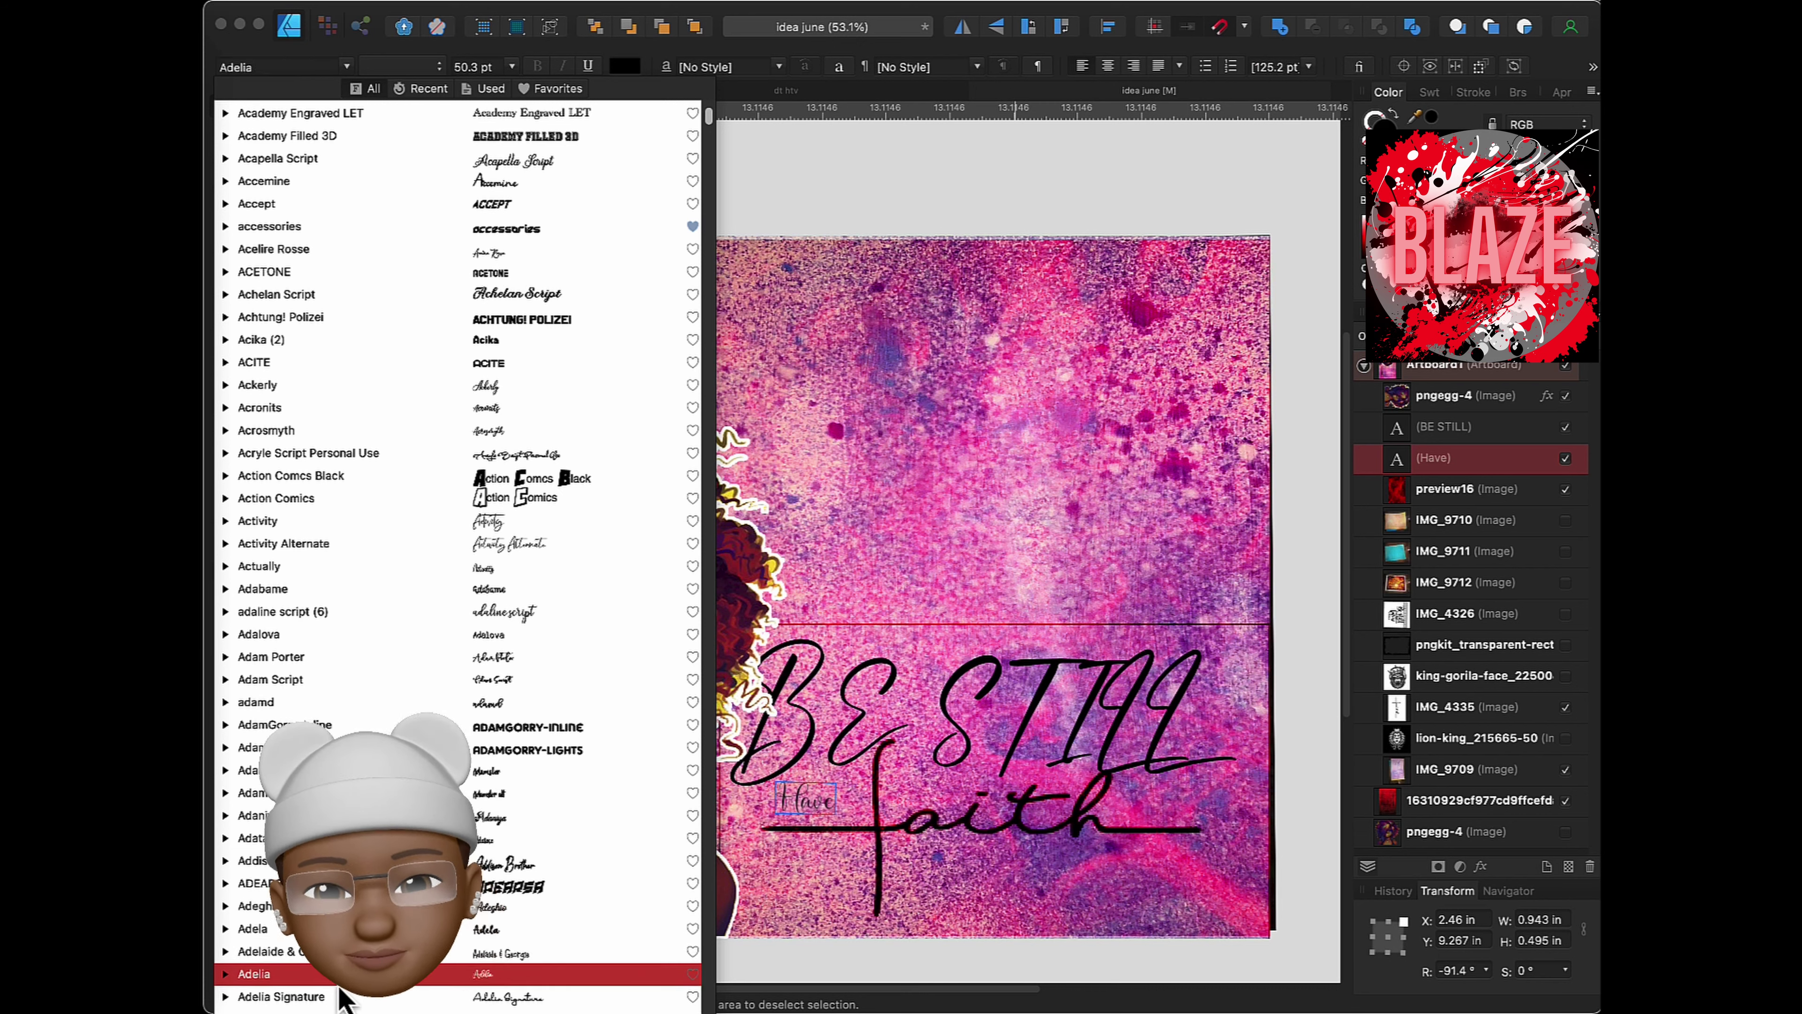
{"action": "scroll", "coordinate": [461, 937], "scroll_direction": "down", "scroll_amount": 3}
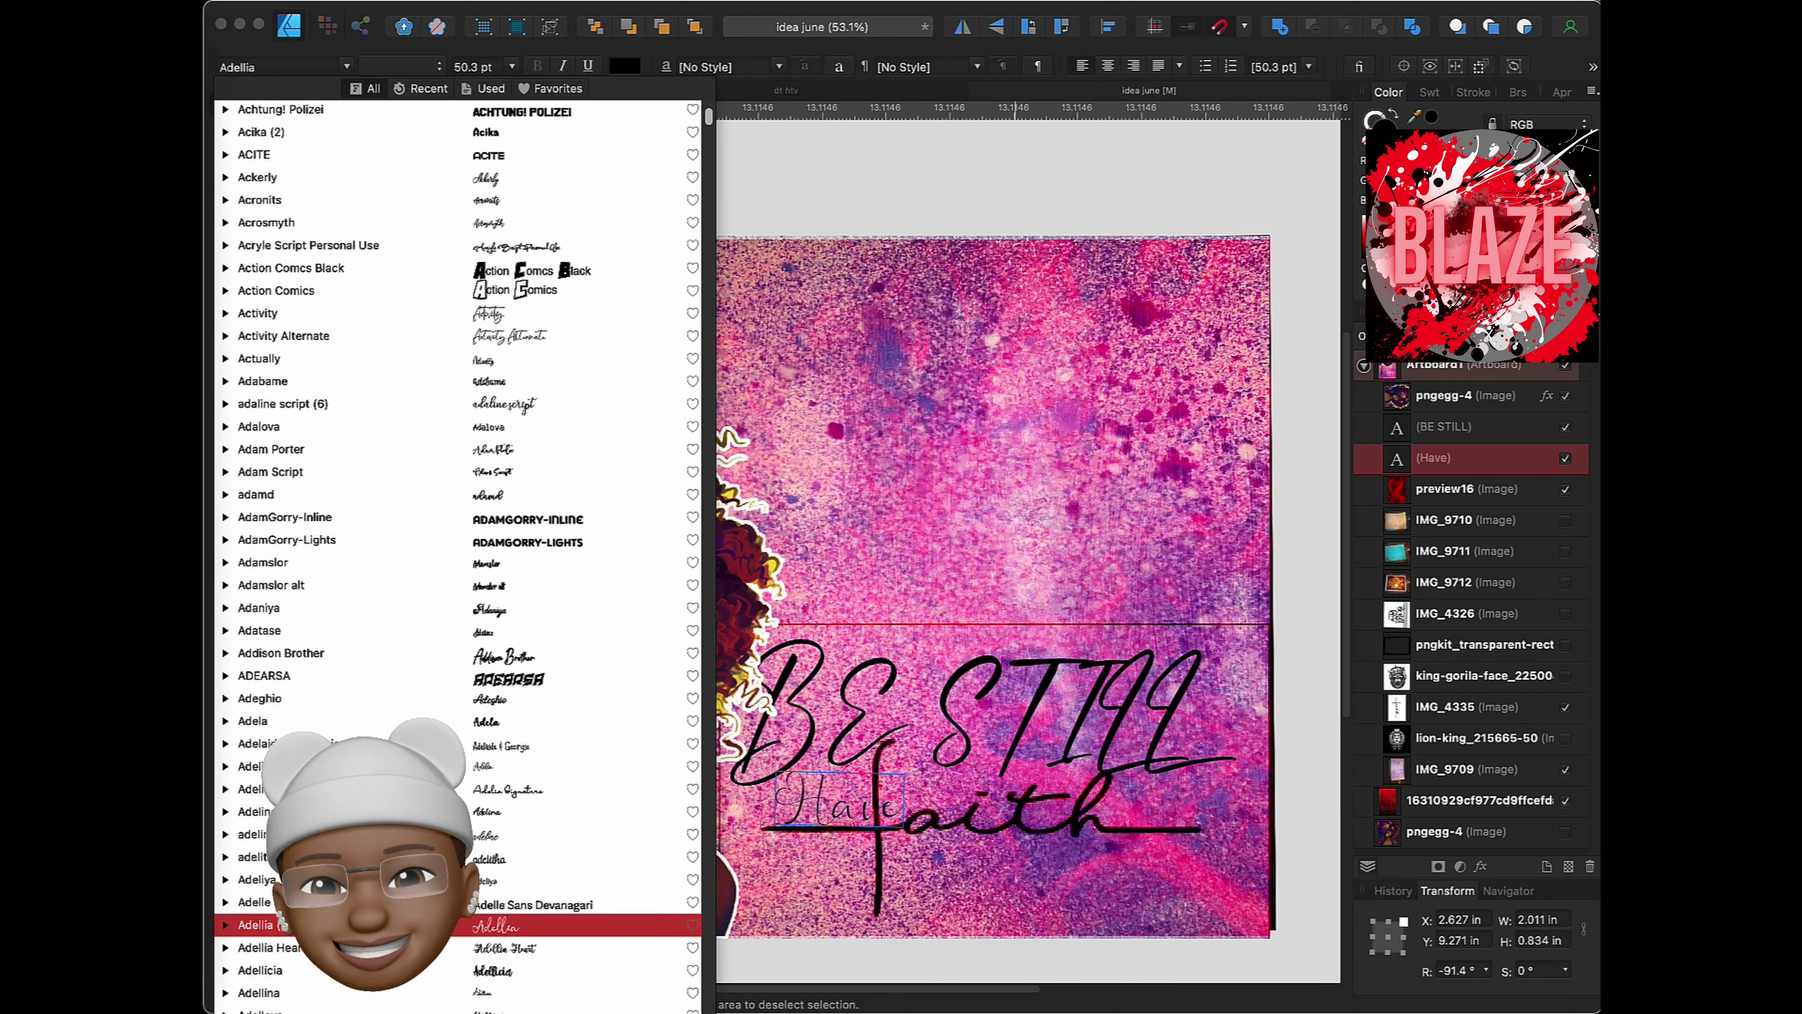
{"action": "key", "text": "Escape"}
{"action": "left_click_drag", "start_coordinate": [813, 816], "coordinate": [784, 820]}
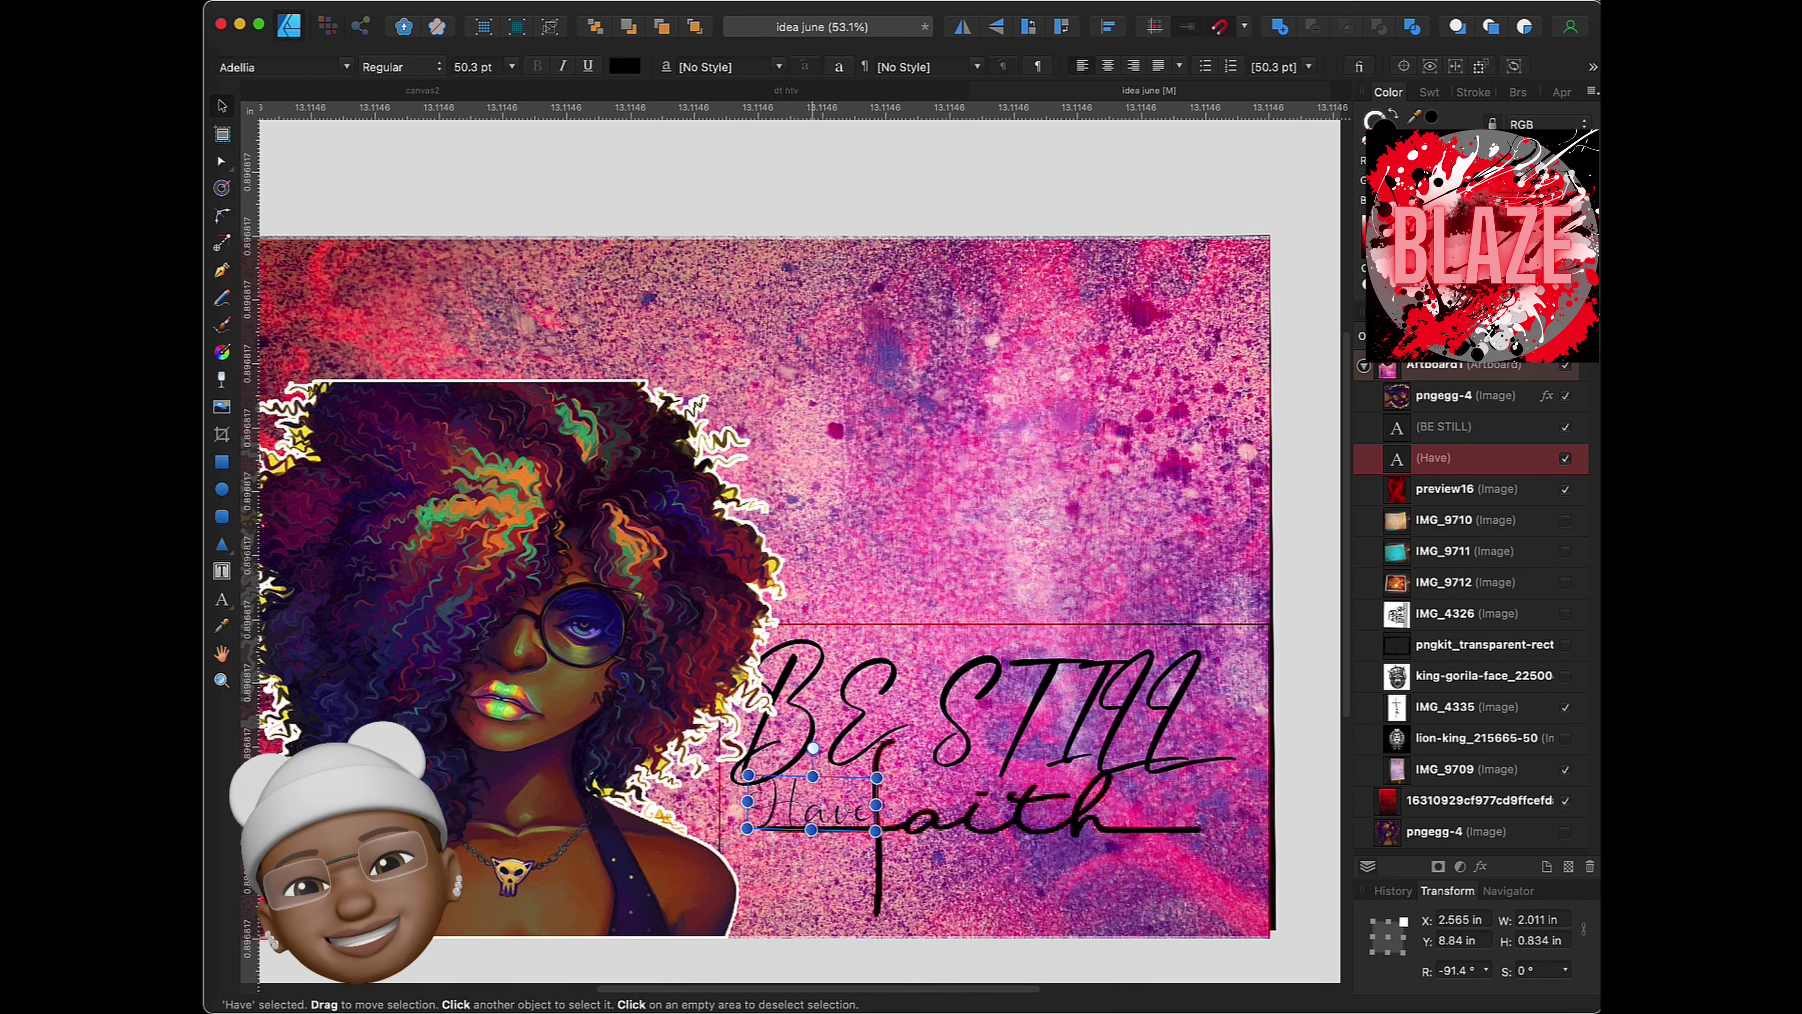
- Give the Have text a white Color Overlay effect
{"action": "left_click", "coordinate": [1480, 866]}
{"action": "scroll", "coordinate": [1419, 749], "scroll_direction": "down", "scroll_amount": 2}
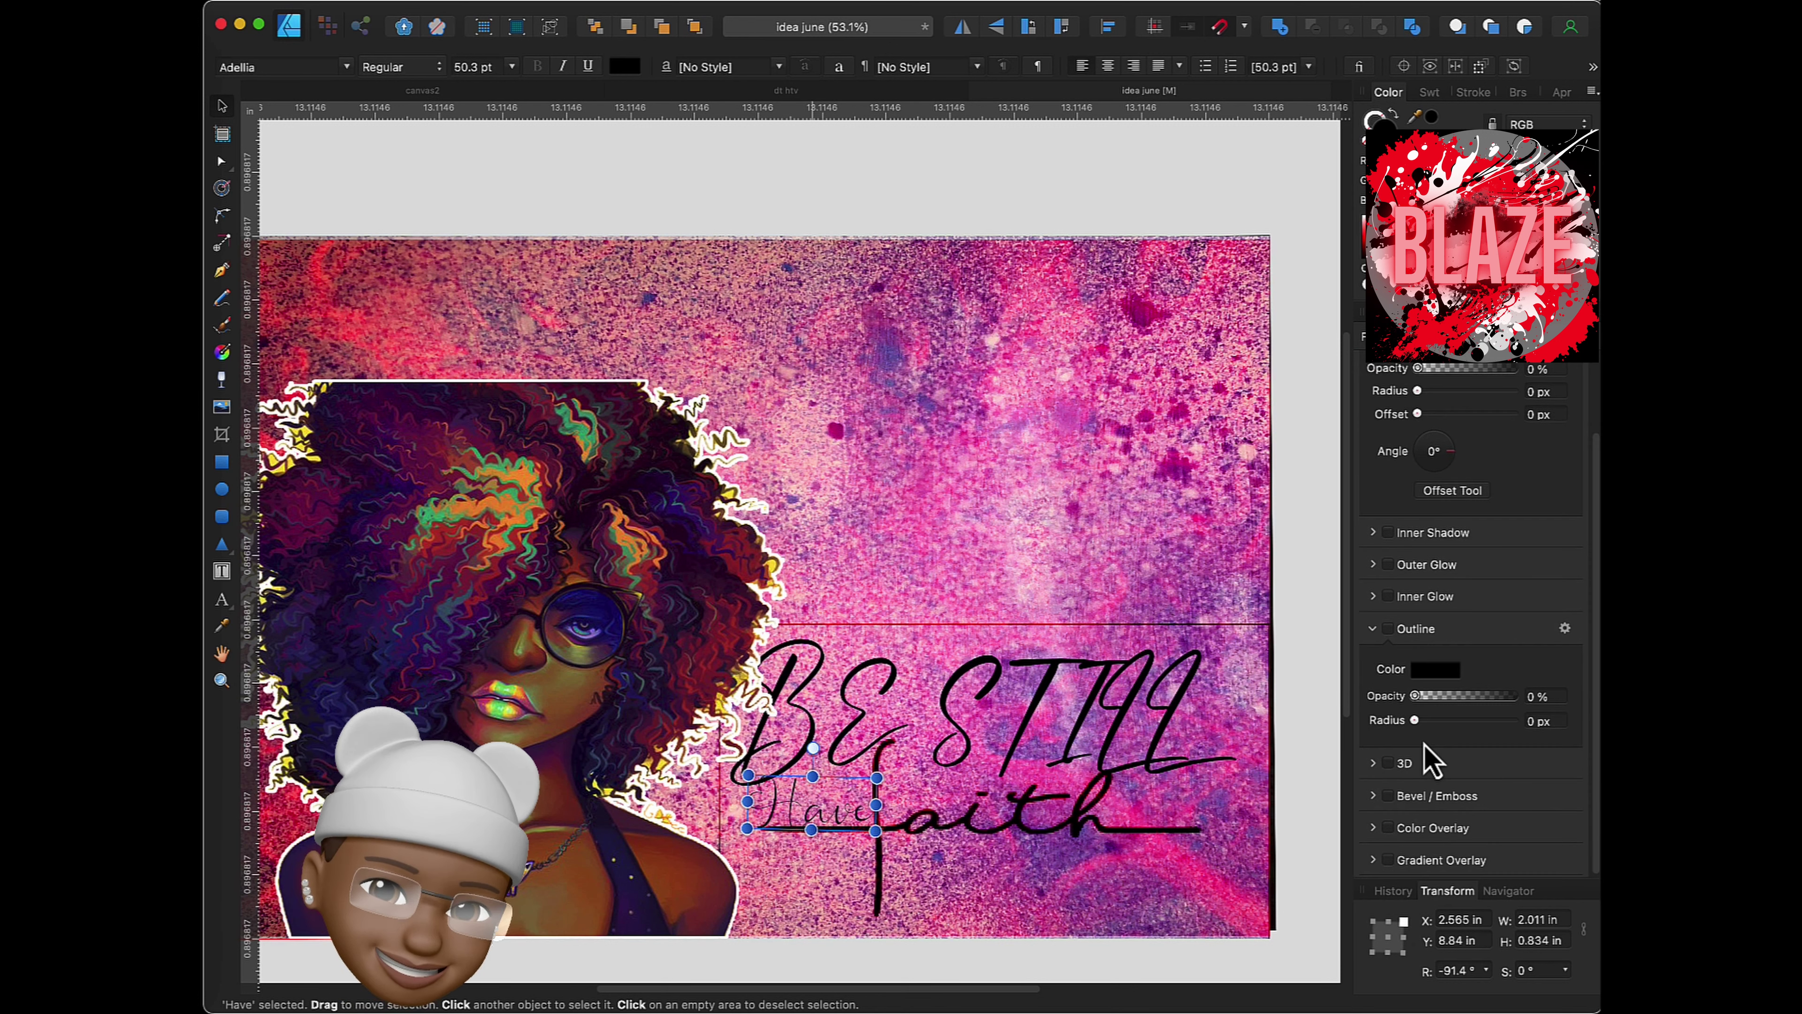
{"action": "left_click", "coordinate": [1374, 828]}
{"action": "left_click", "coordinate": [1435, 865]}
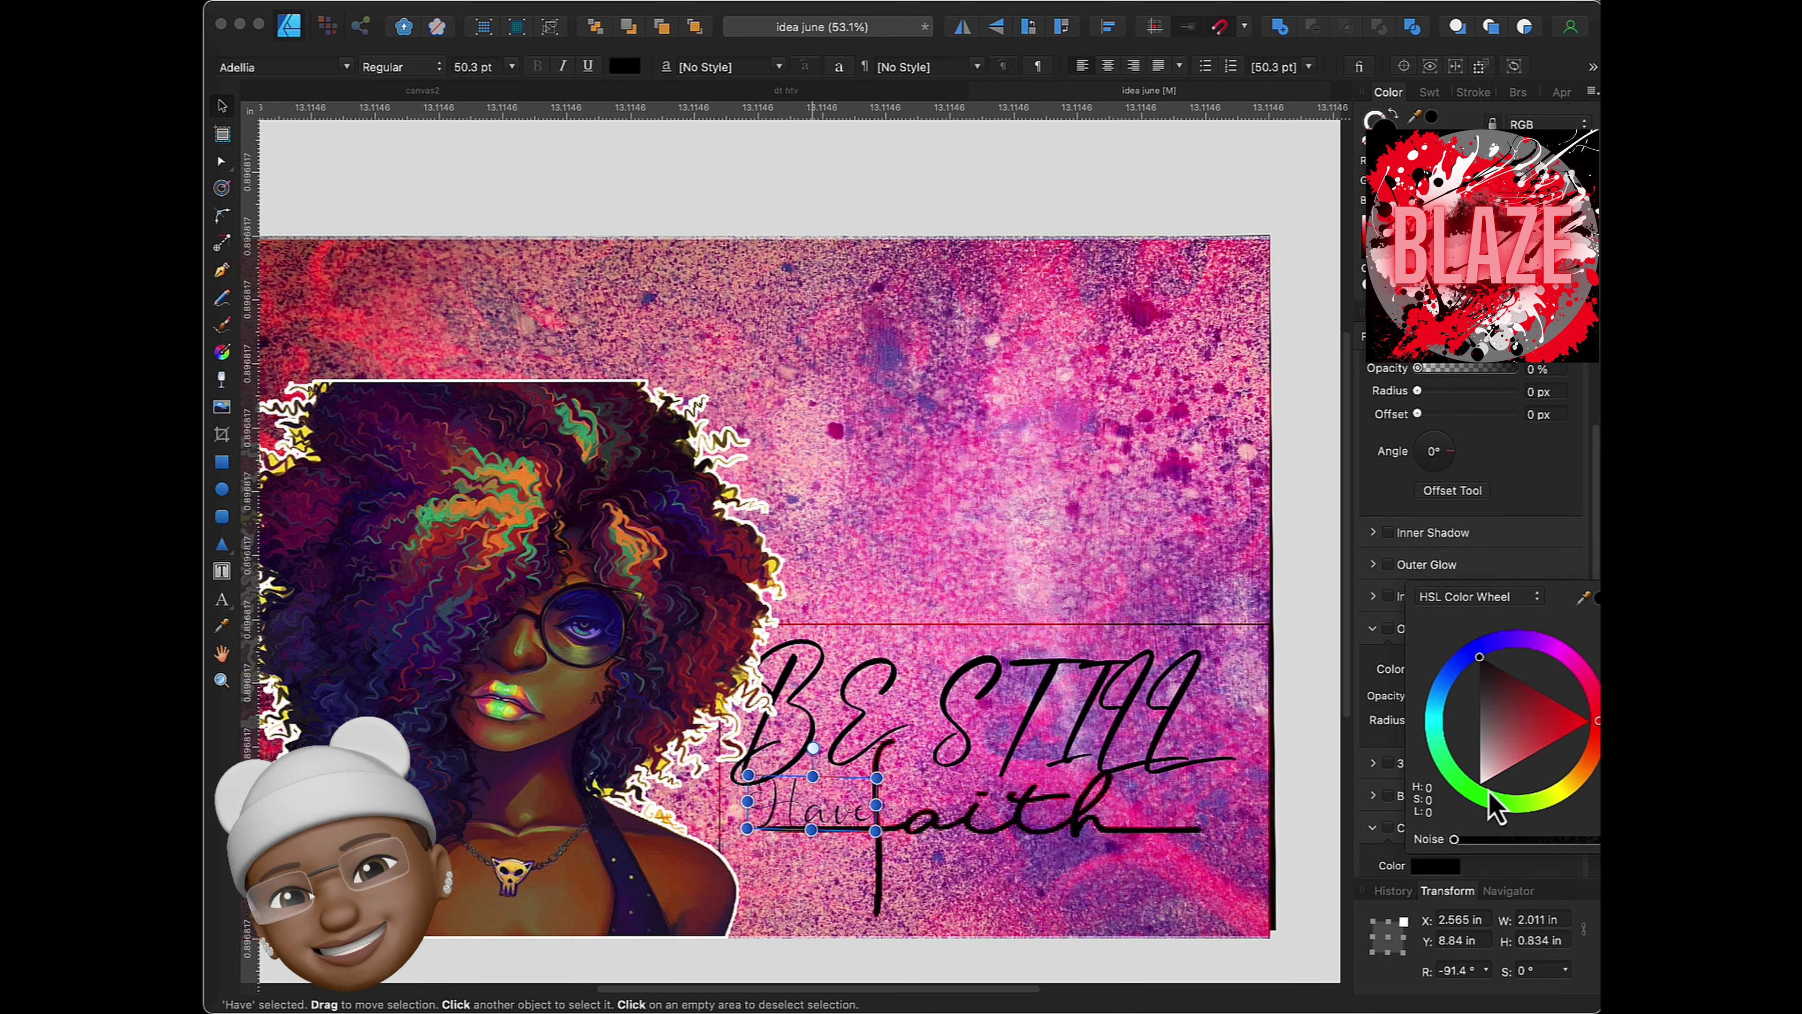
{"action": "left_click", "coordinate": [1481, 788]}
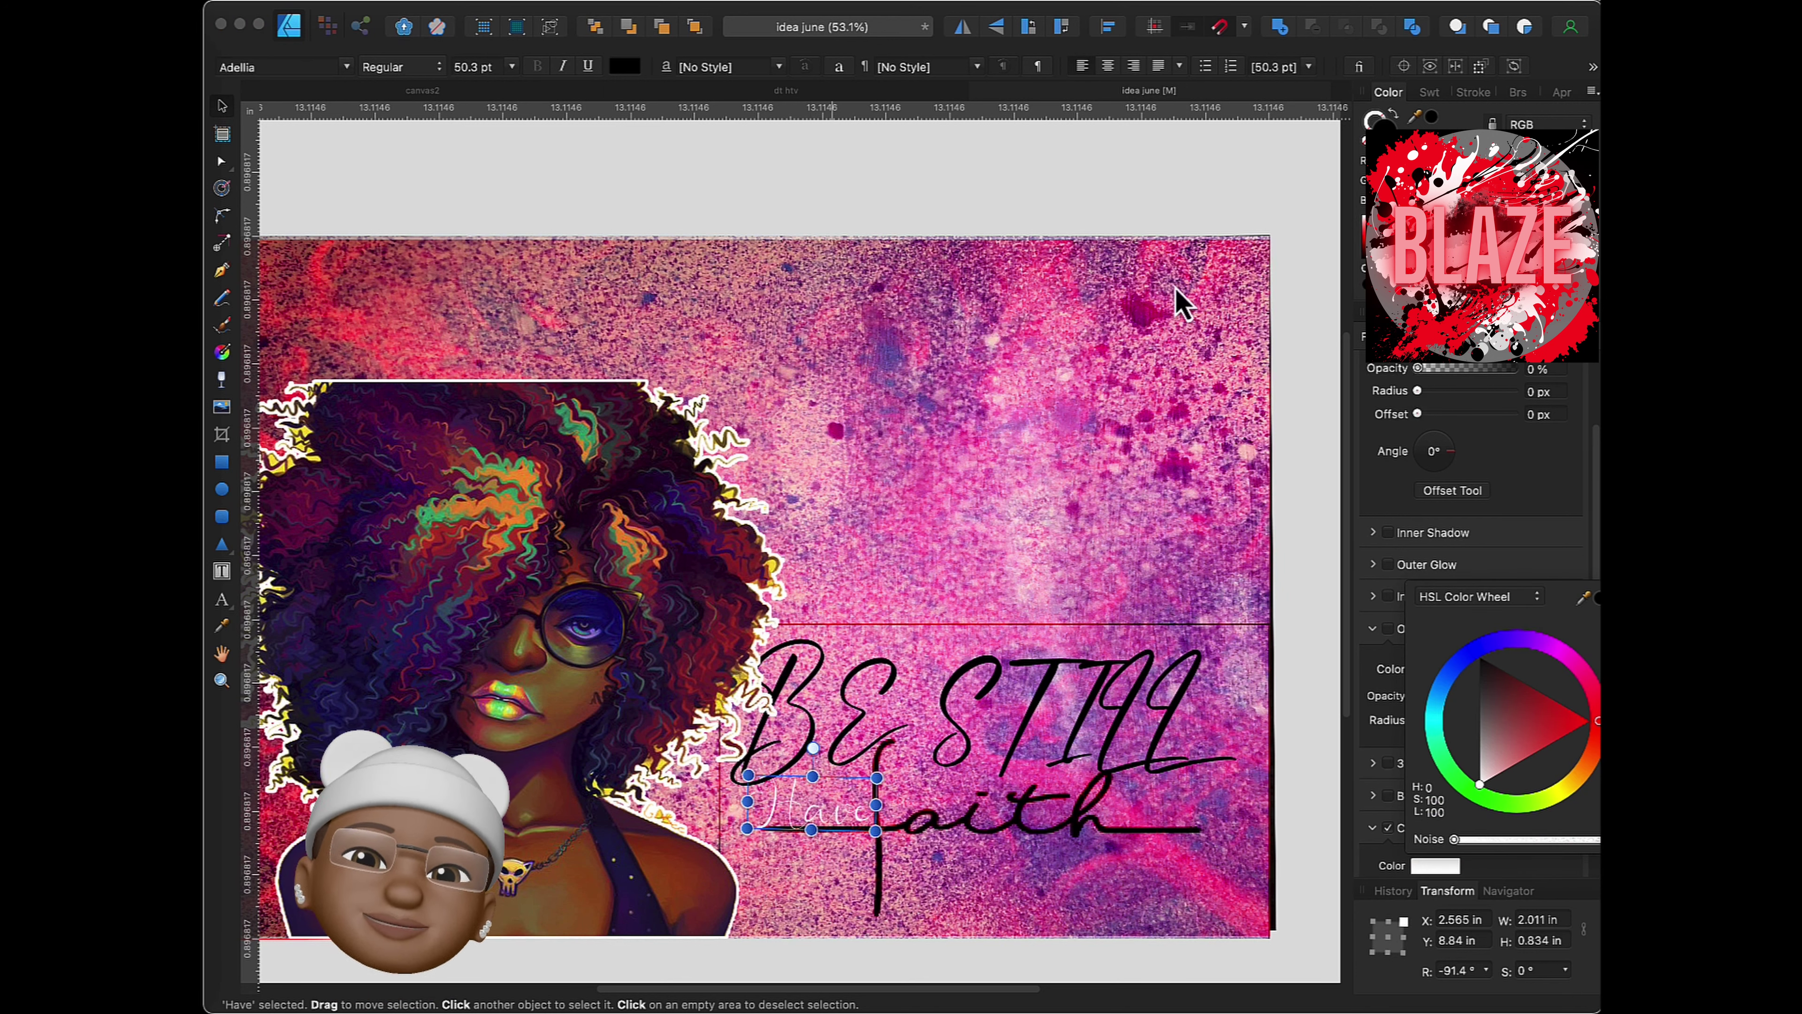
{"action": "left_click", "coordinate": [779, 67]}
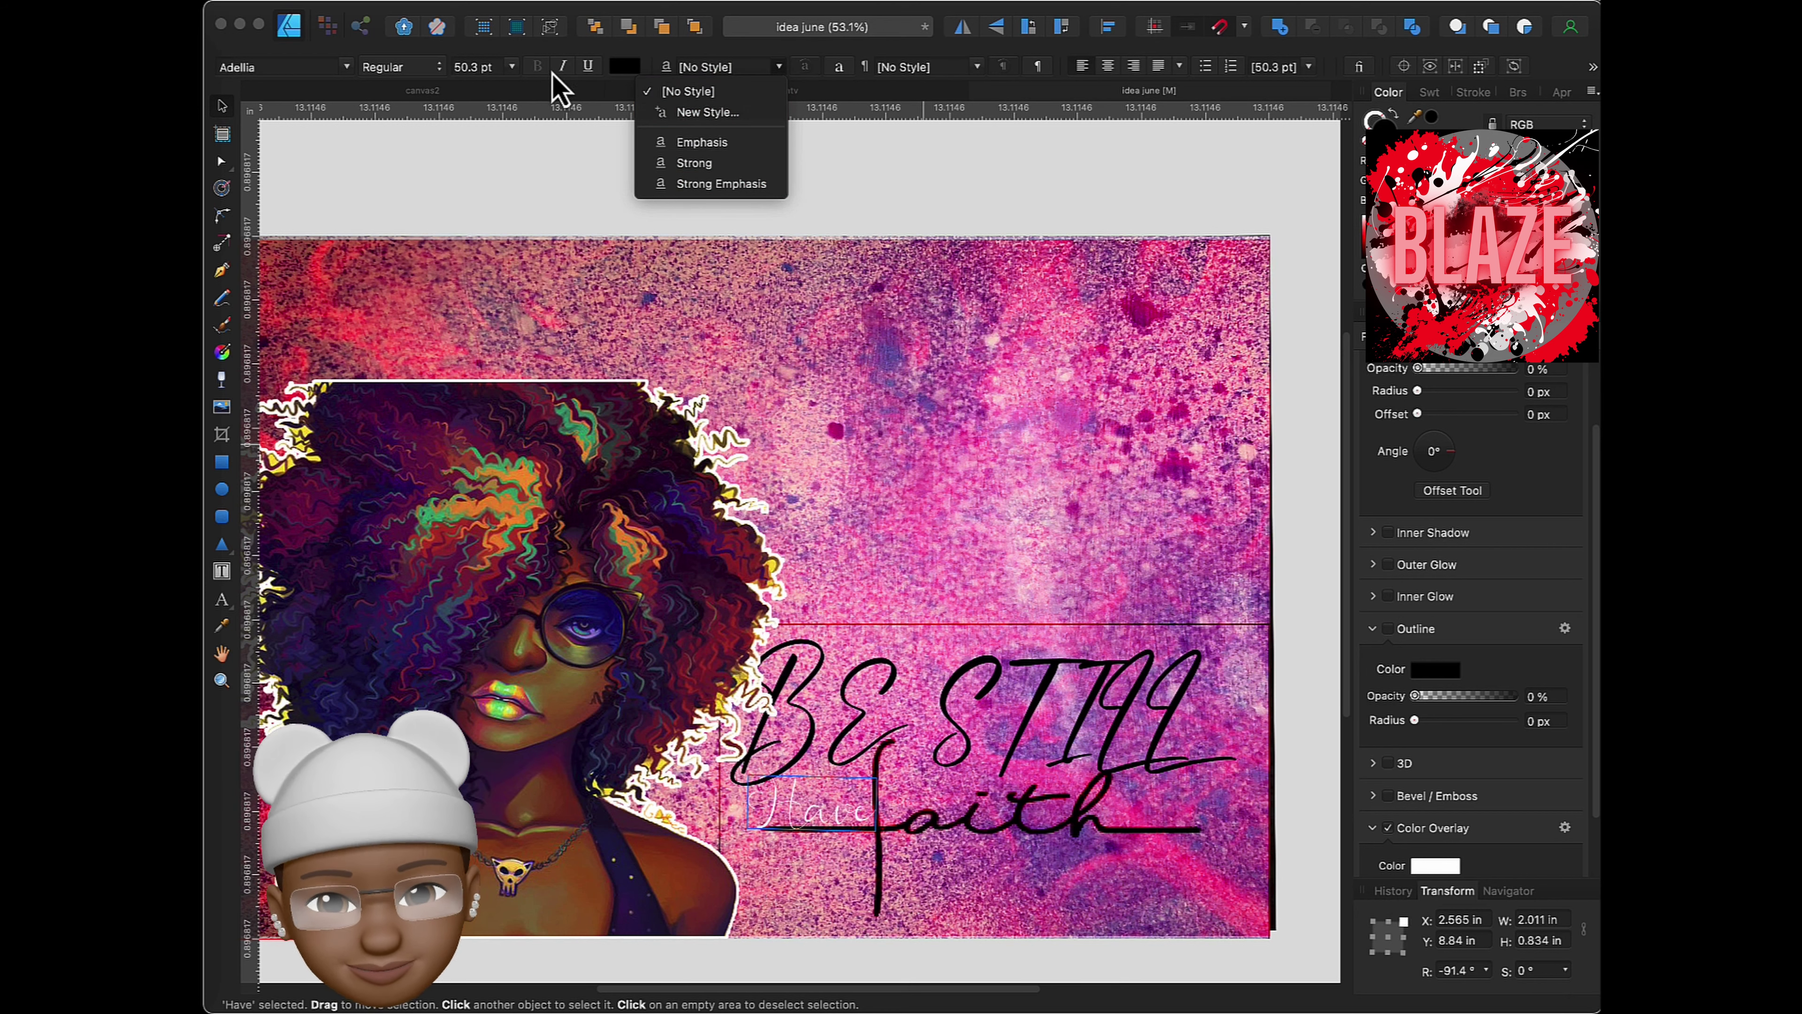
- Switch off Have's white colour overlay and clear the selection
{"action": "left_click", "coordinate": [512, 67]}
{"action": "left_click", "coordinate": [831, 106]}
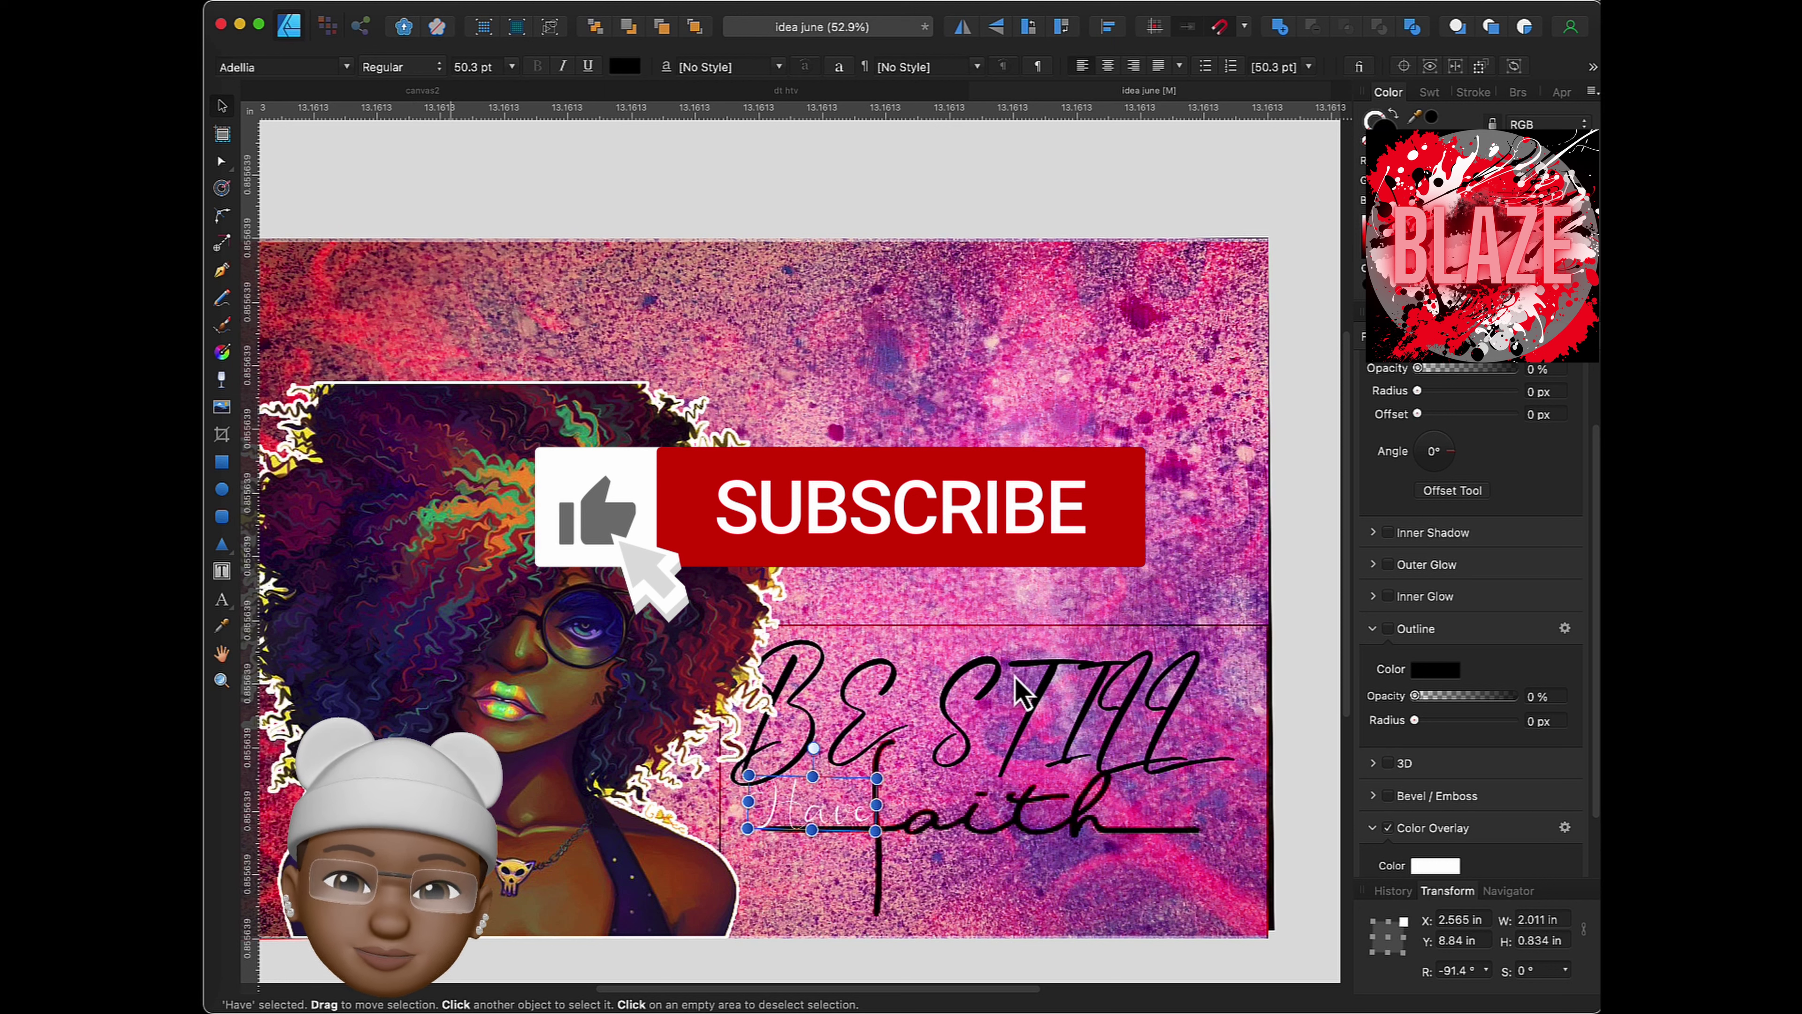
{"action": "left_click", "coordinate": [1017, 692]}
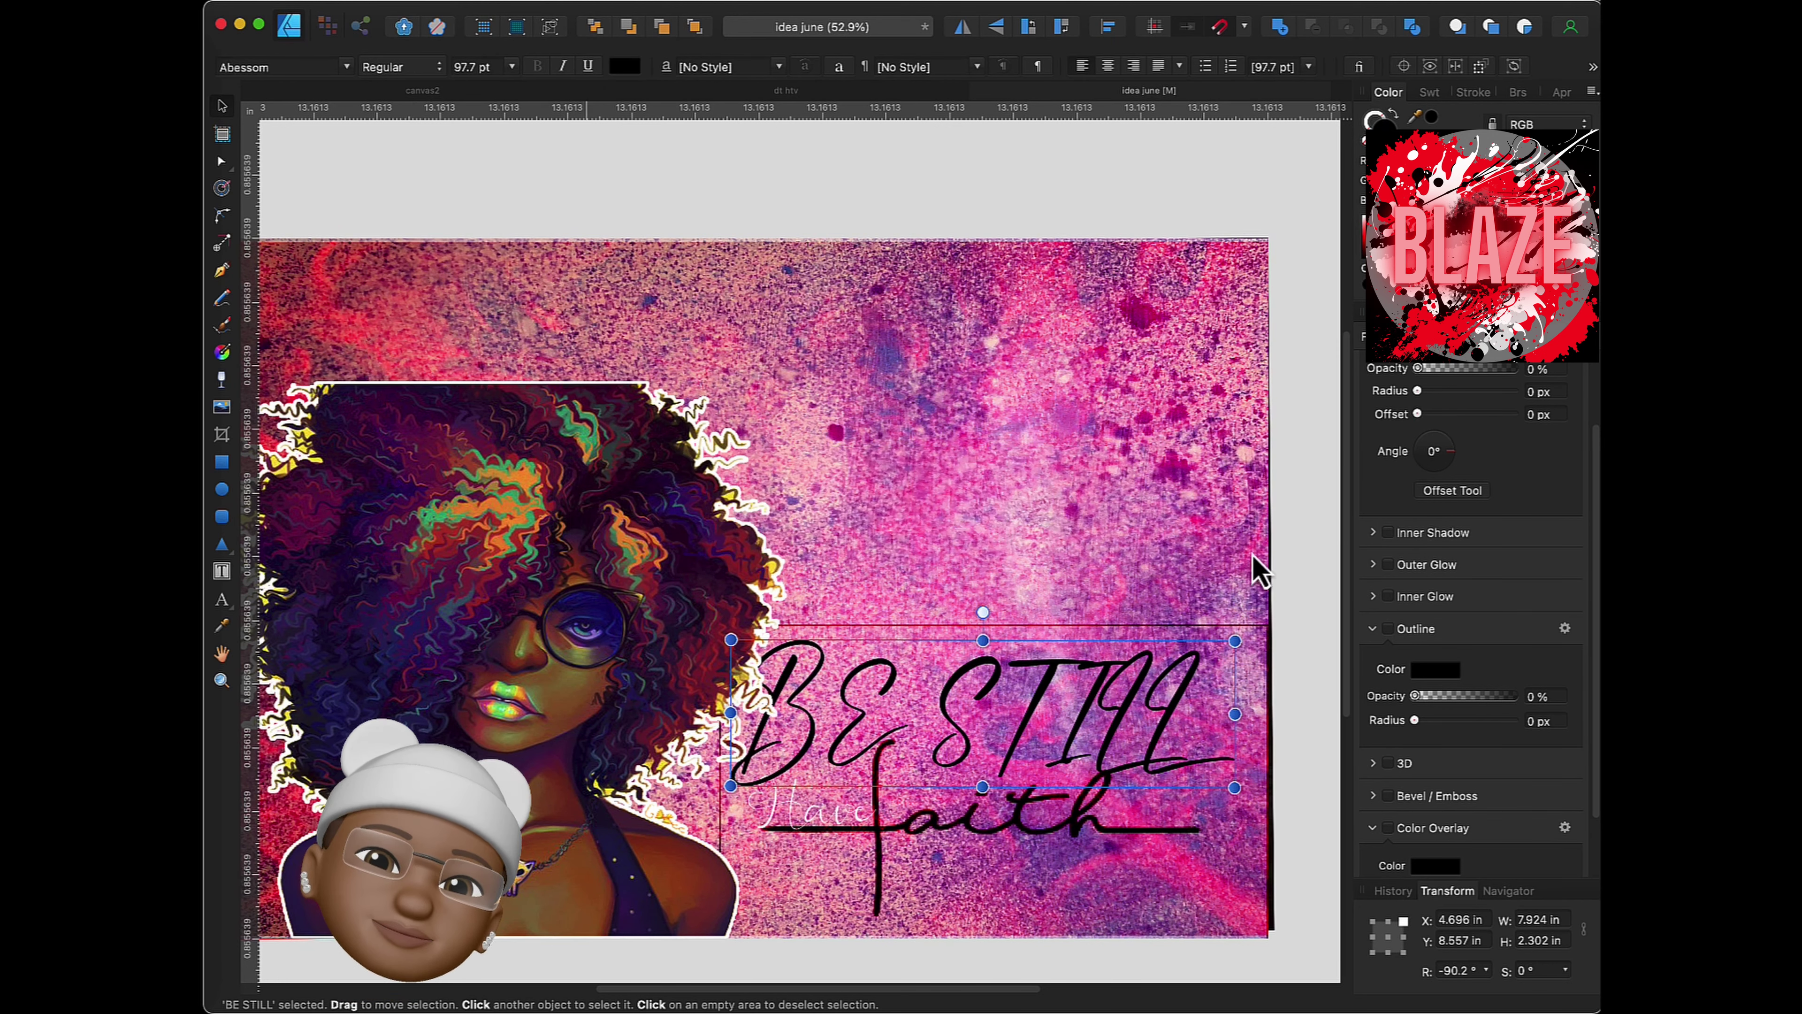
{"action": "left_click", "coordinate": [855, 827]}
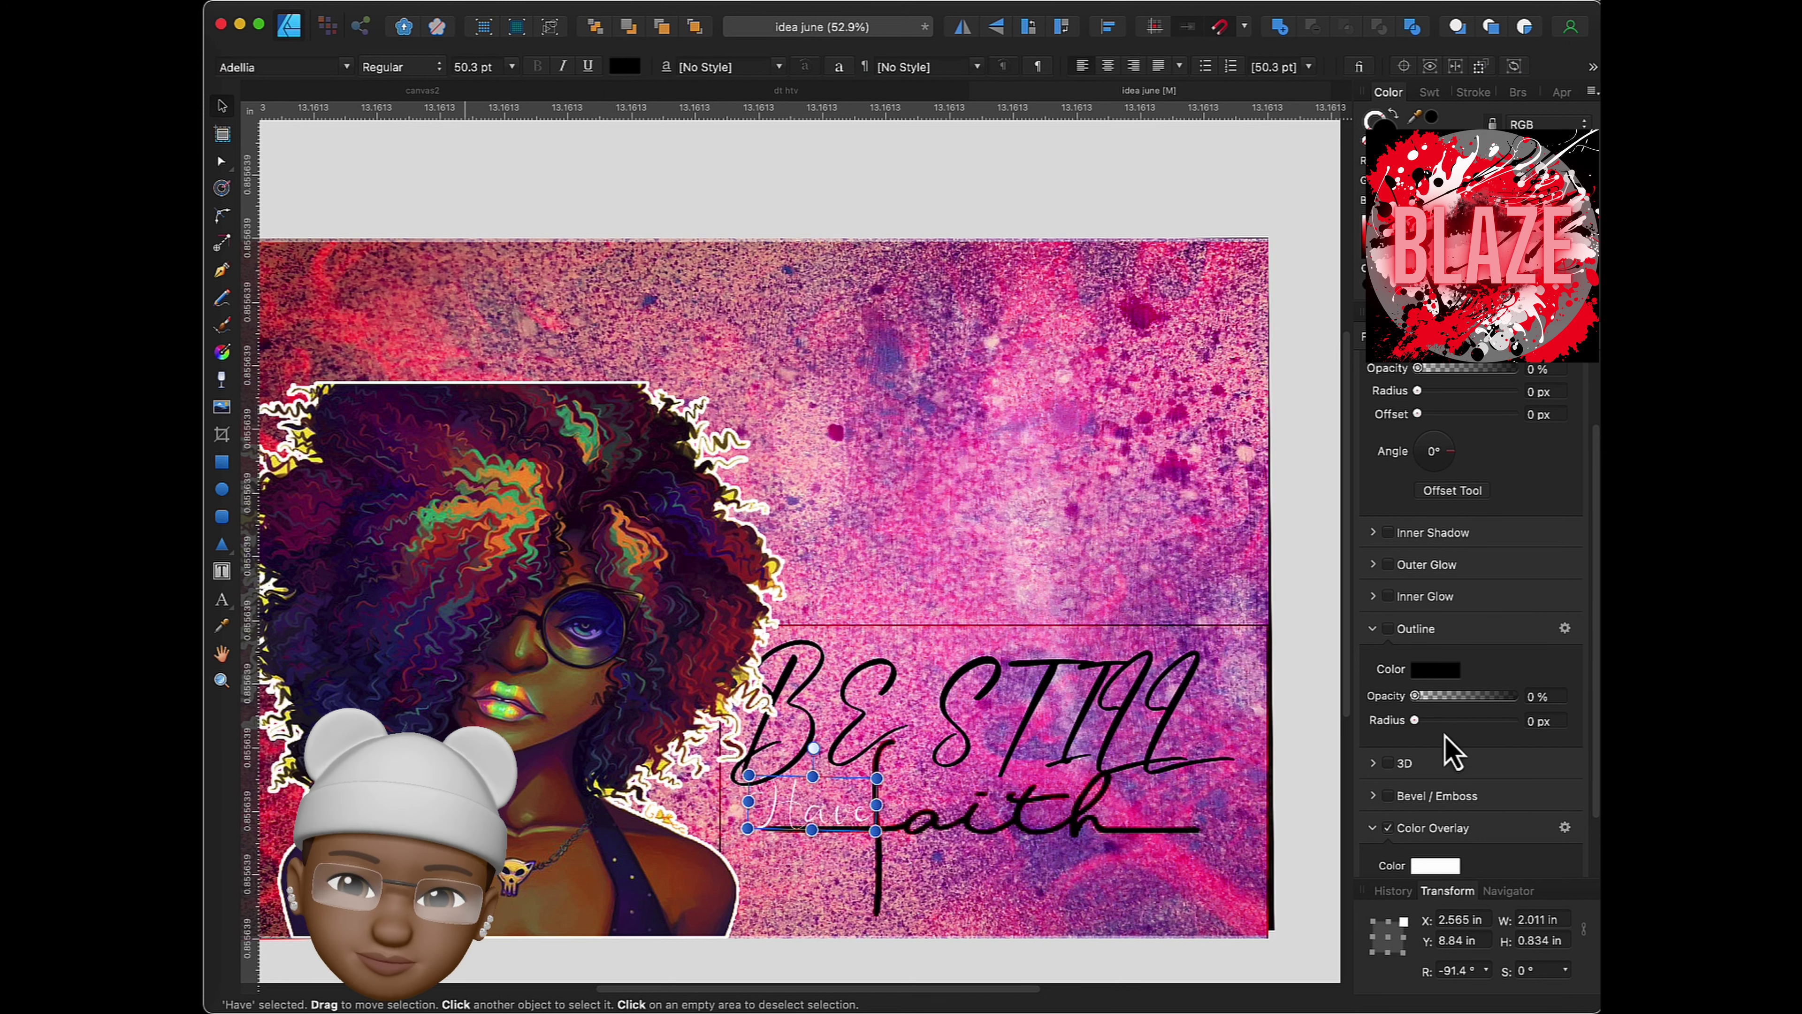
{"action": "left_click", "coordinate": [1387, 828]}
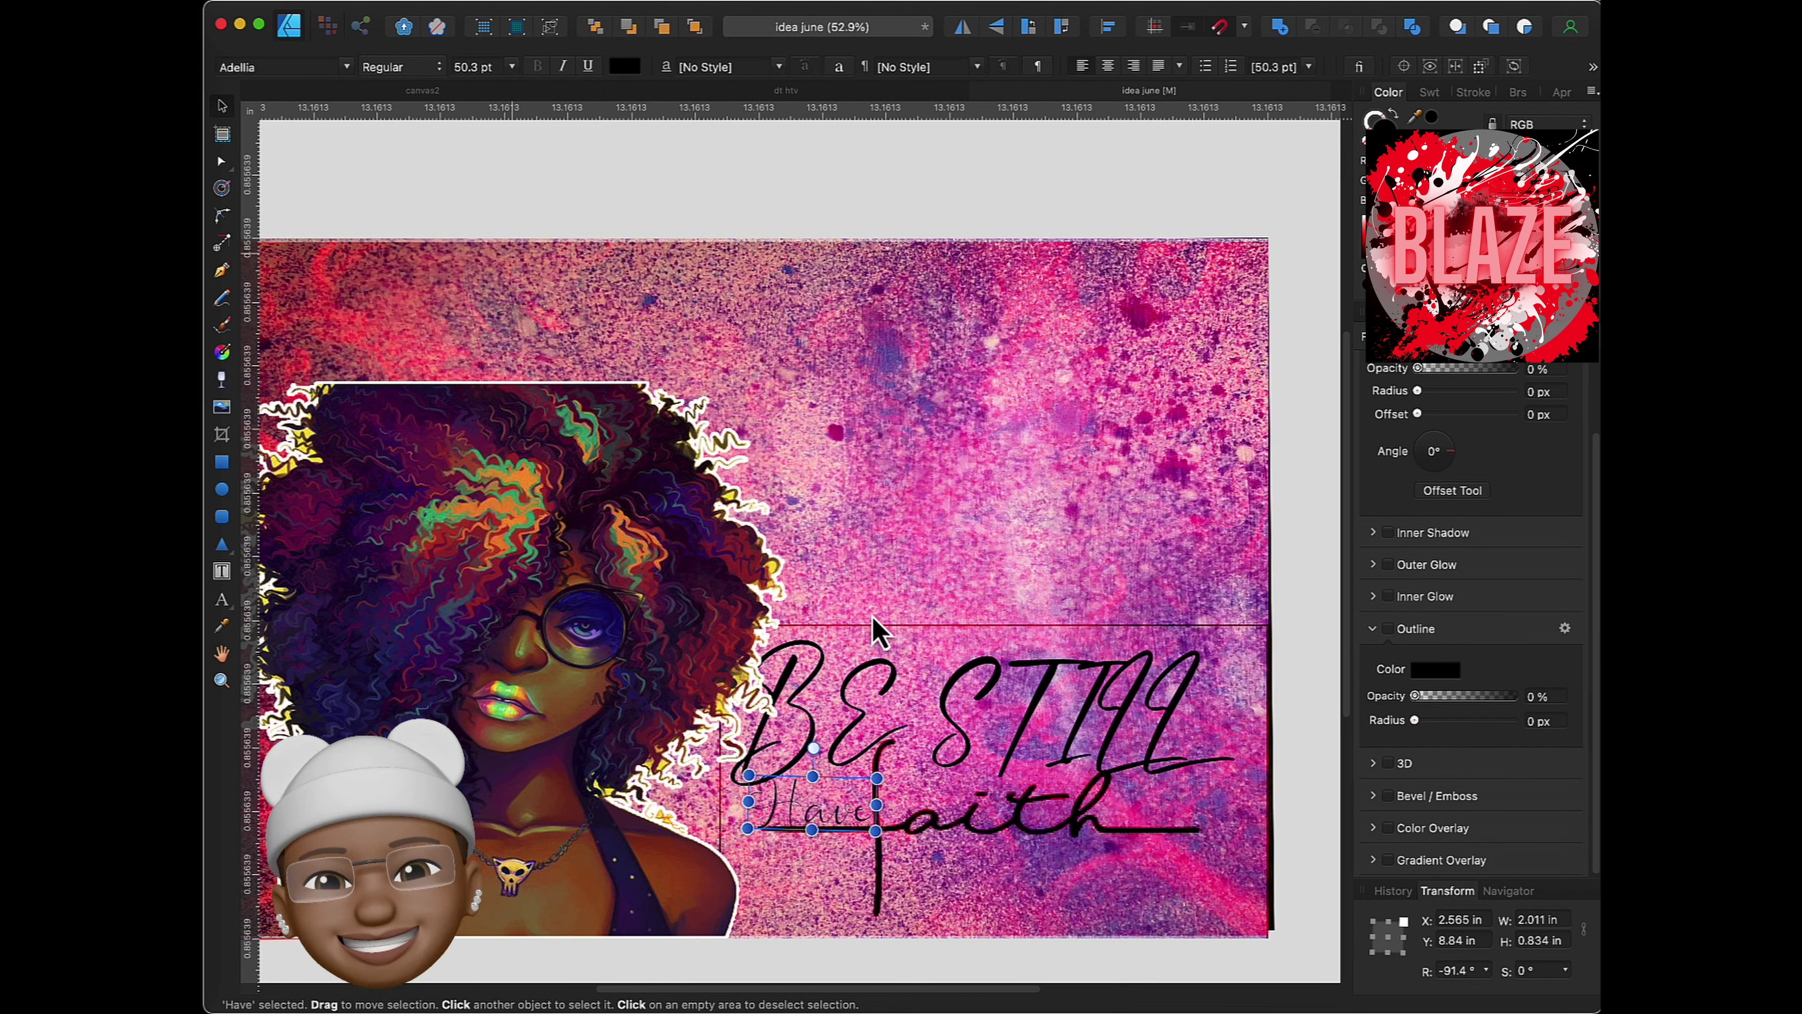
{"action": "left_click", "coordinate": [1186, 644]}
{"action": "left_click_drag", "start_coordinate": [1324, 565], "coordinate": [915, 901]}
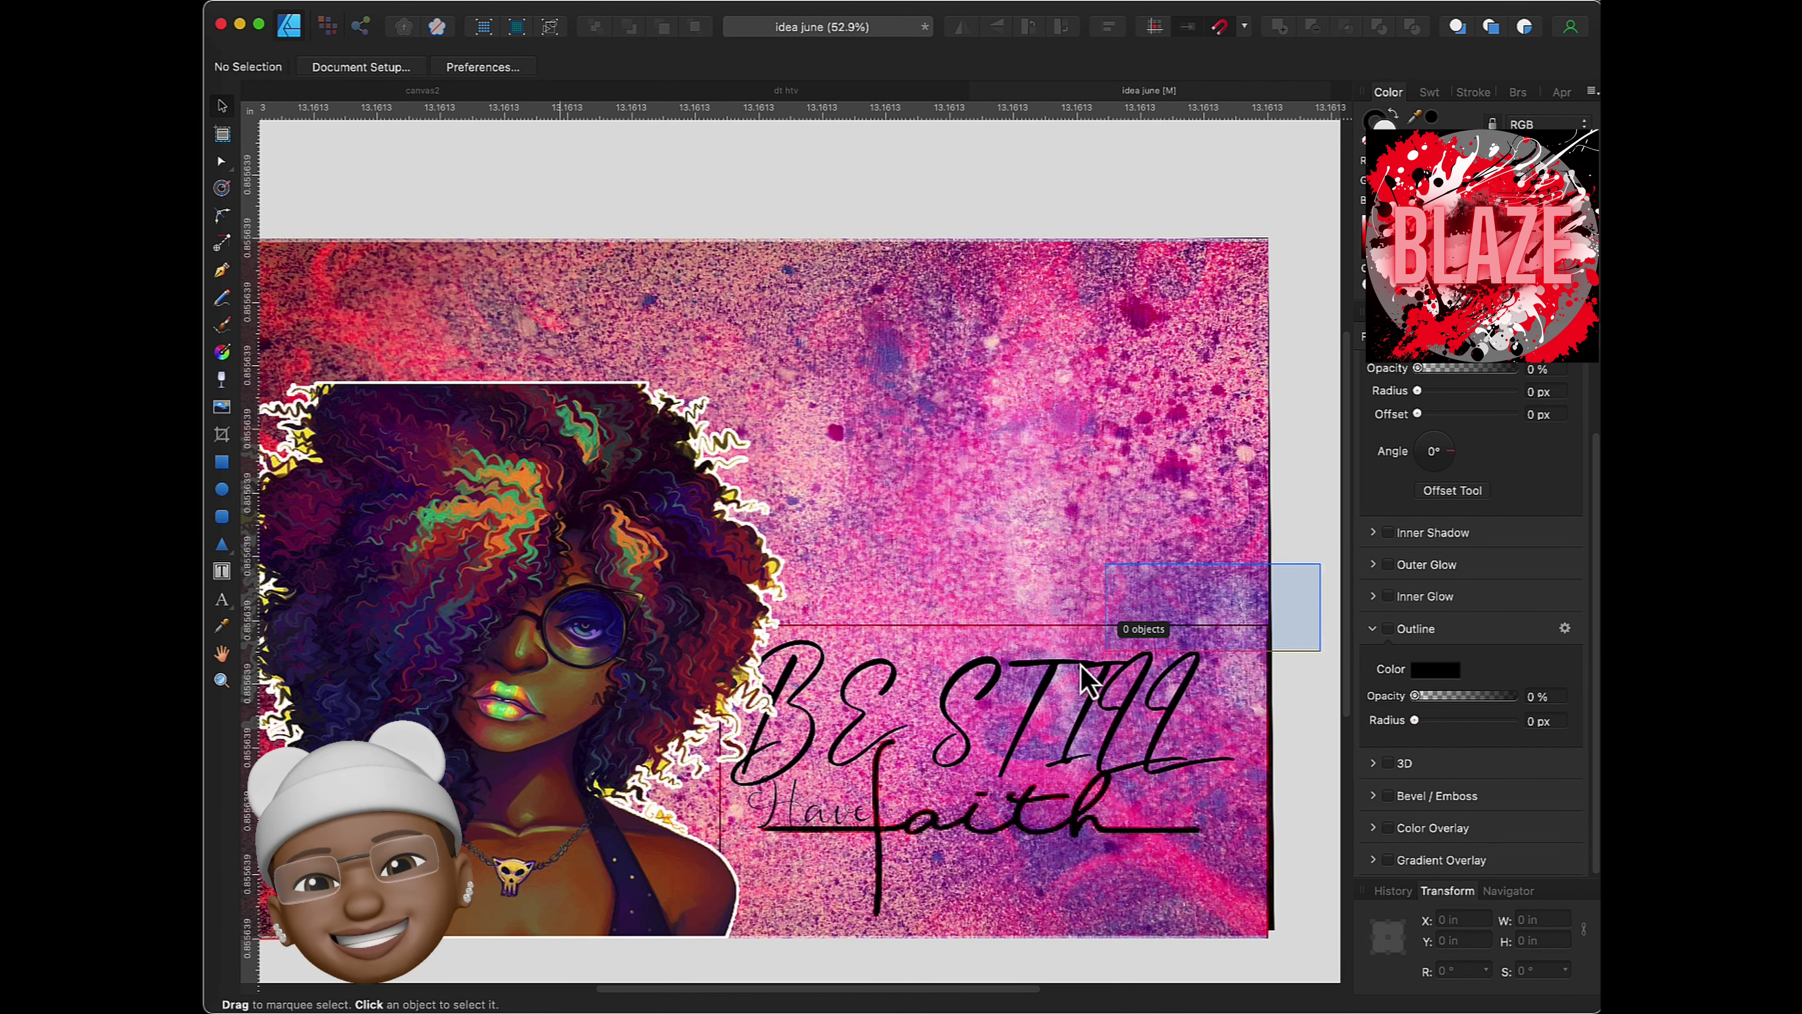
- Enlarge the girl portrait by stretching its top edge up and its left edge outward
{"action": "left_click", "coordinate": [1071, 795]}
{"action": "left_click", "coordinate": [594, 525]}
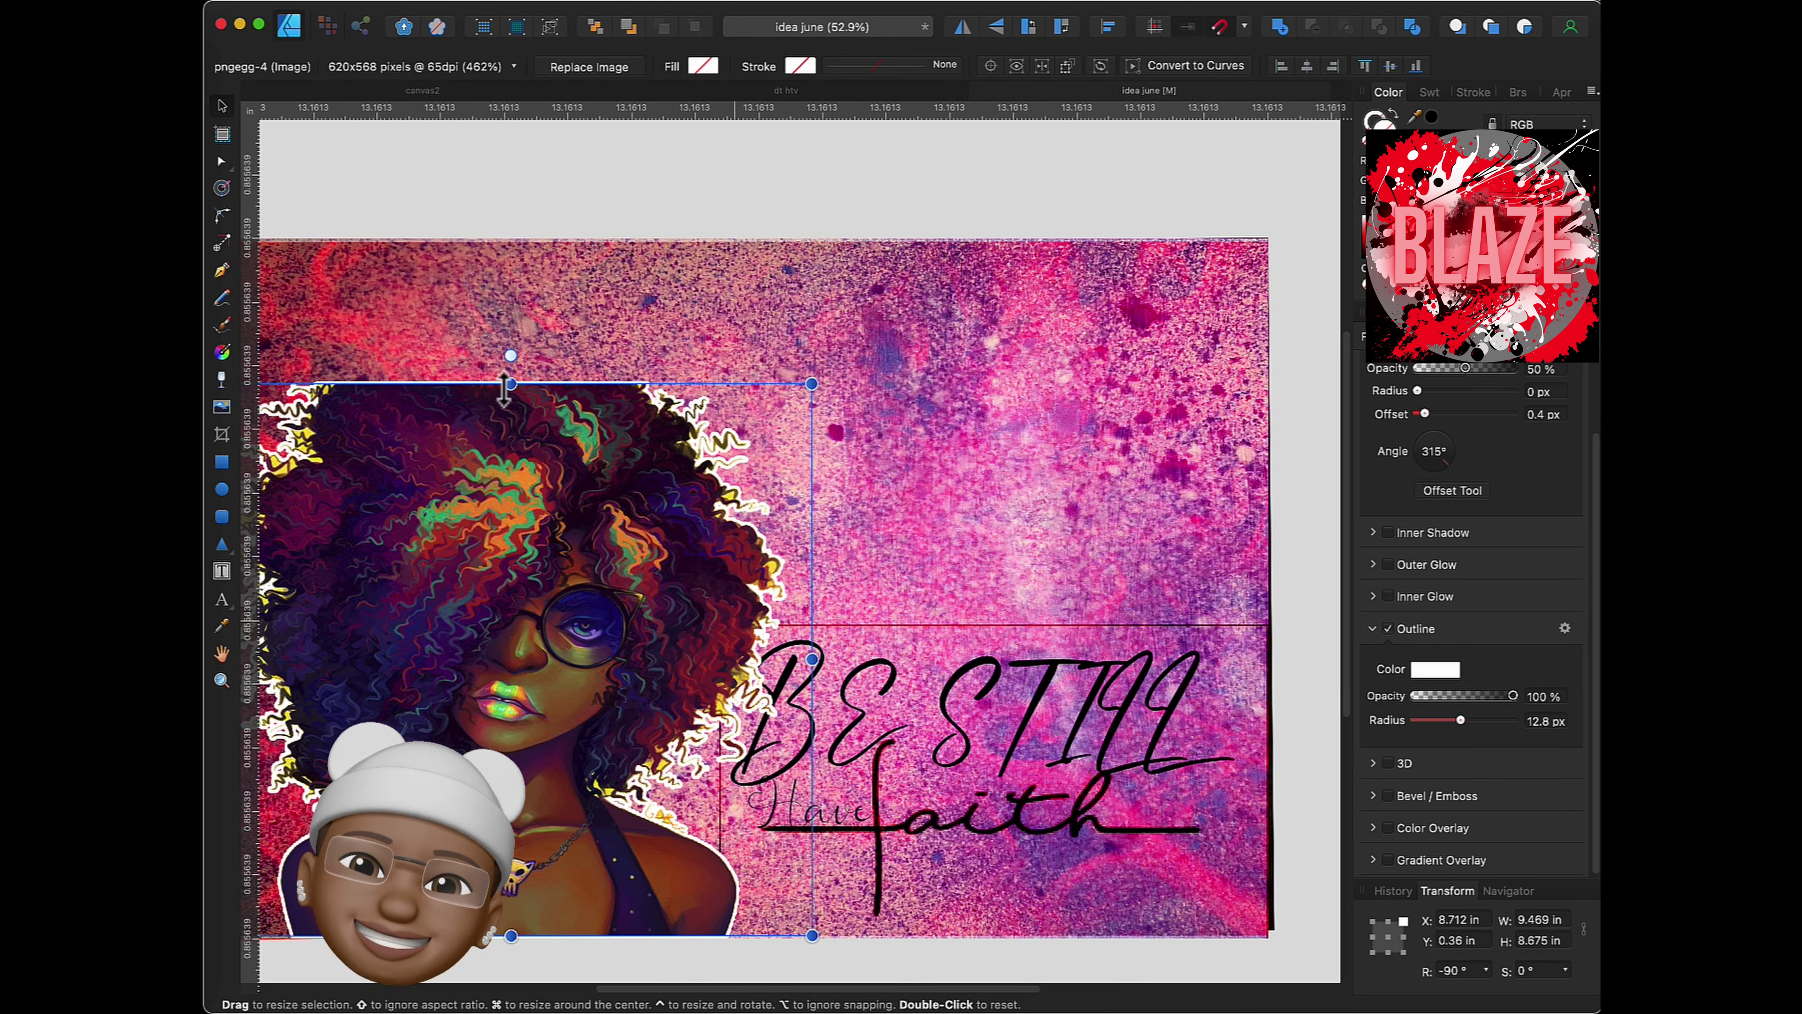
{"action": "left_click_drag", "start_coordinate": [511, 384], "coordinate": [507, 238]}
{"action": "scroll", "coordinate": [529, 631], "scroll_direction": "down", "scroll_amount": 2}
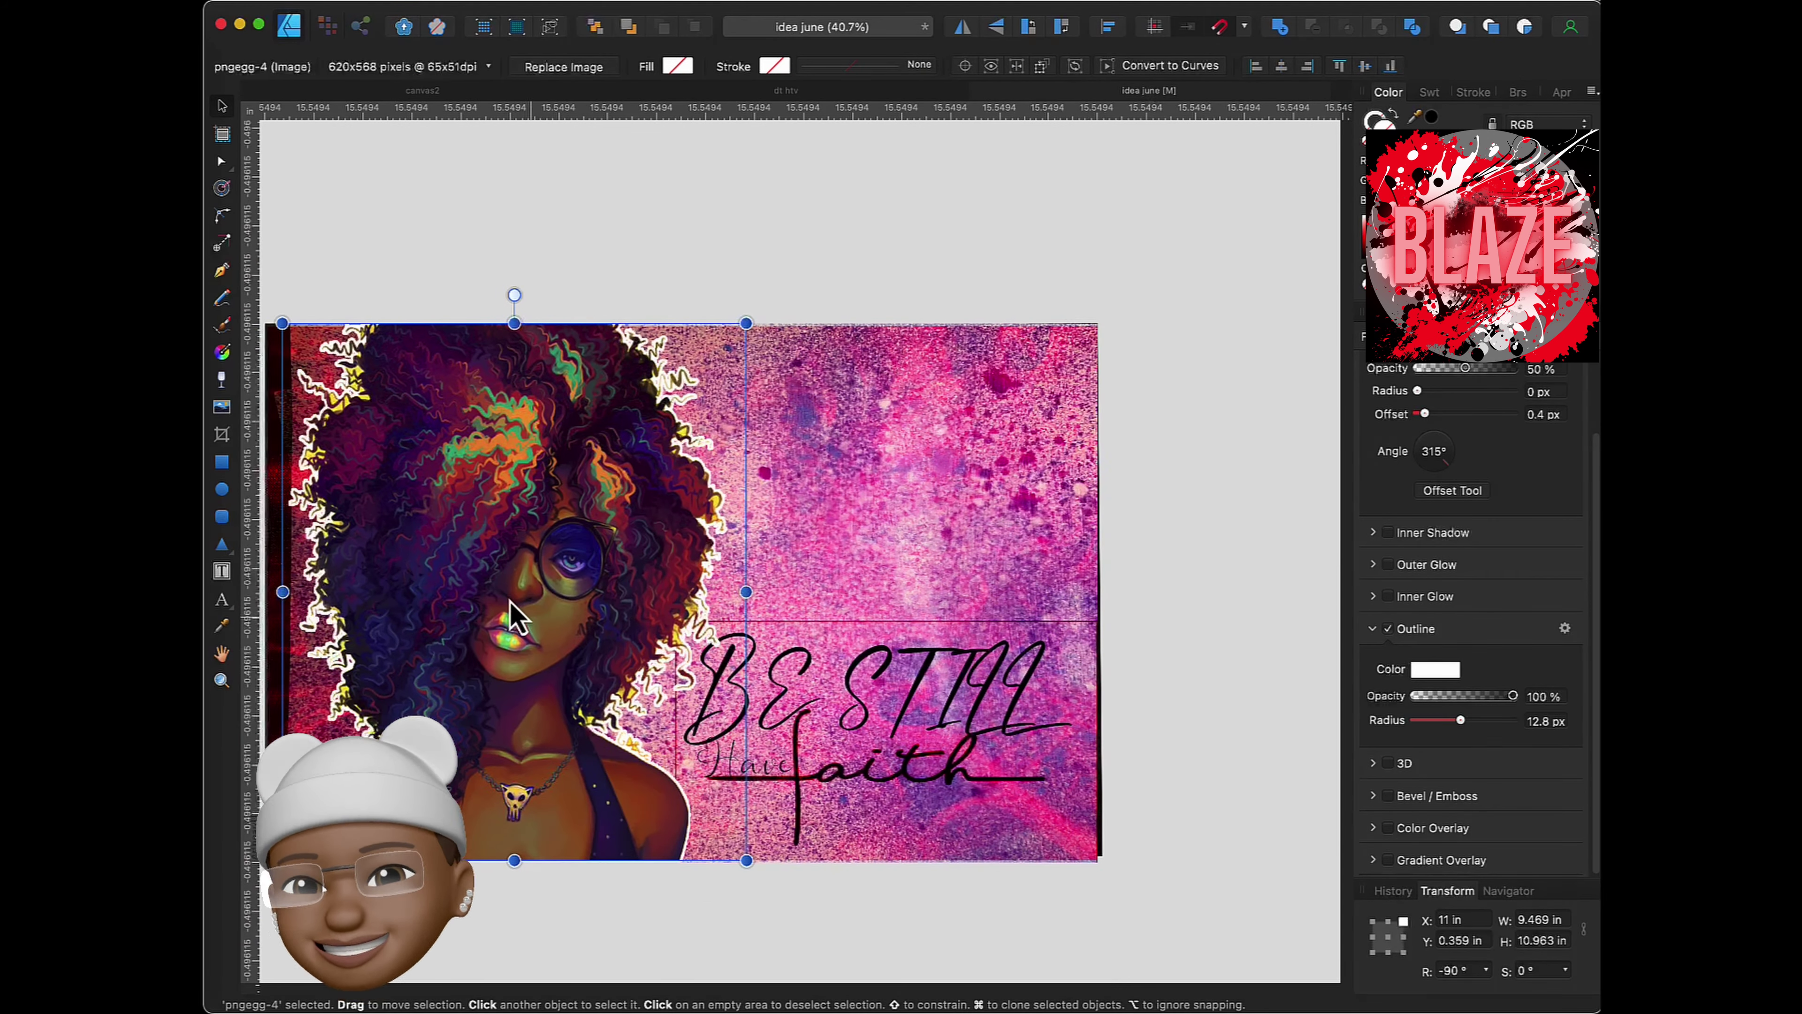
{"action": "left_click_drag", "start_coordinate": [265, 589], "coordinate": [426, 601]}
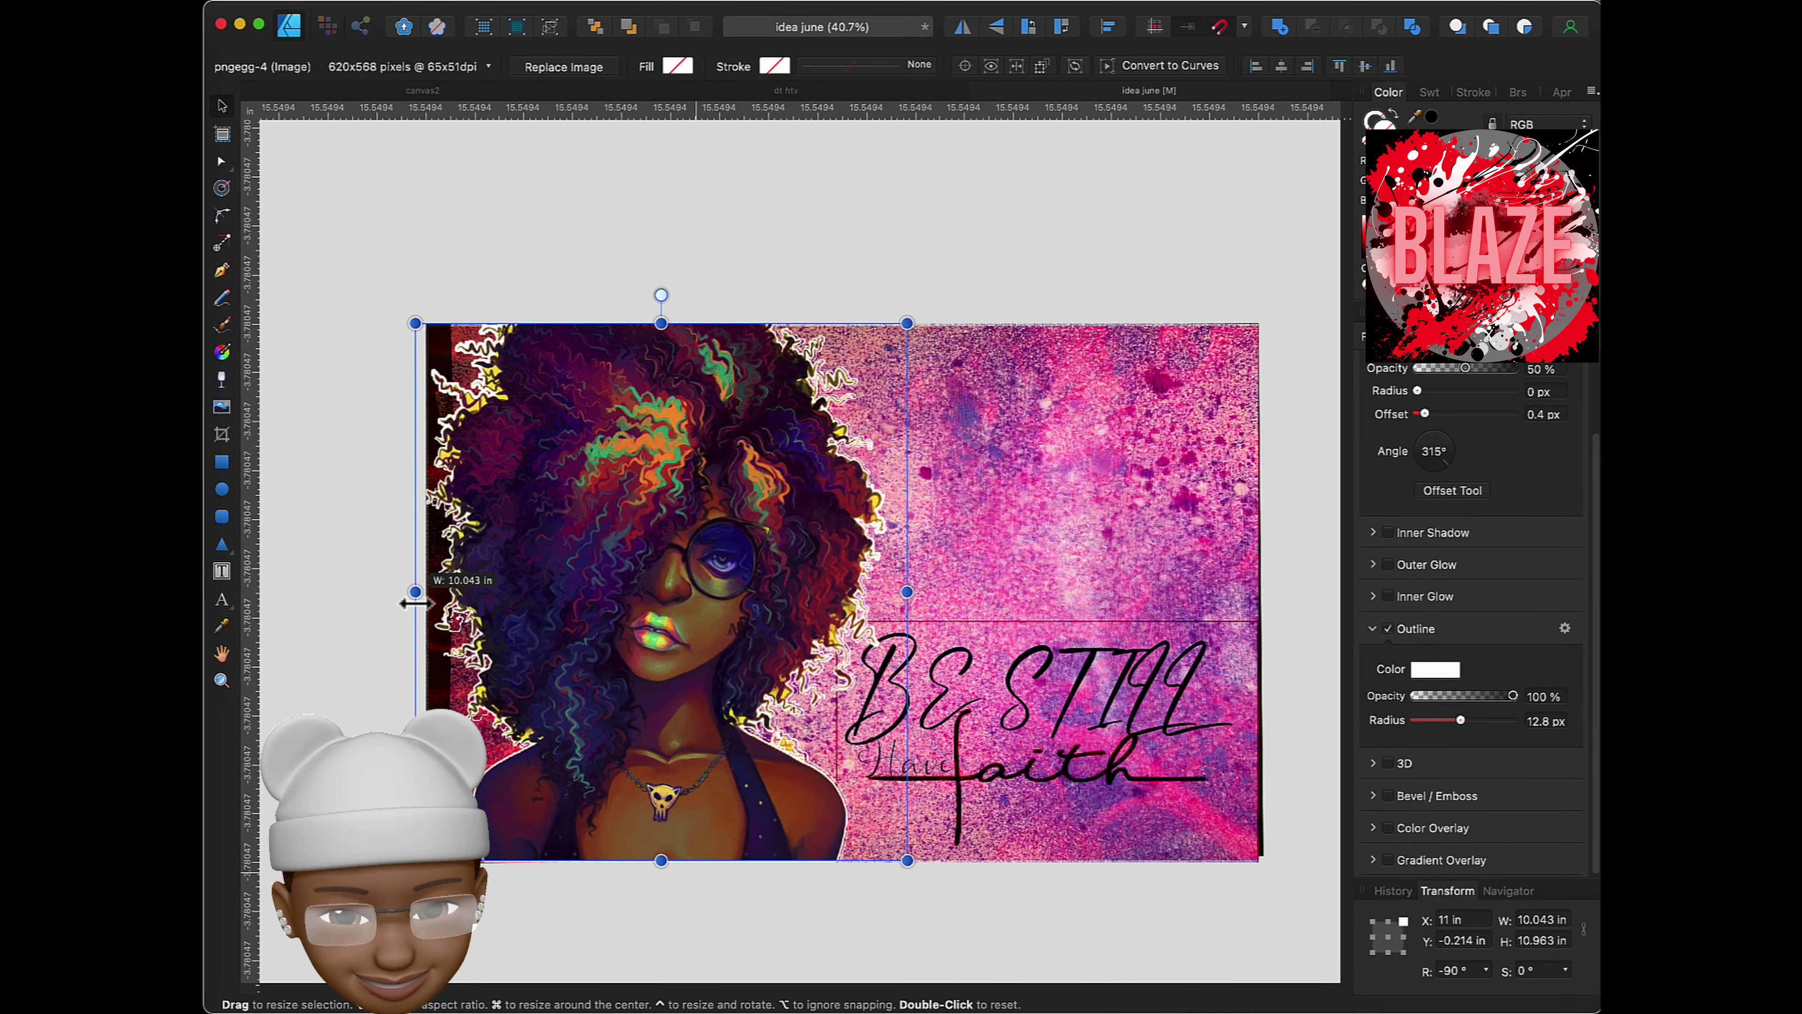
- Widen the IMG_9709 image toward the left and shift it right and up
{"action": "left_click", "coordinate": [841, 593]}
{"action": "left_click", "coordinate": [1391, 336]}
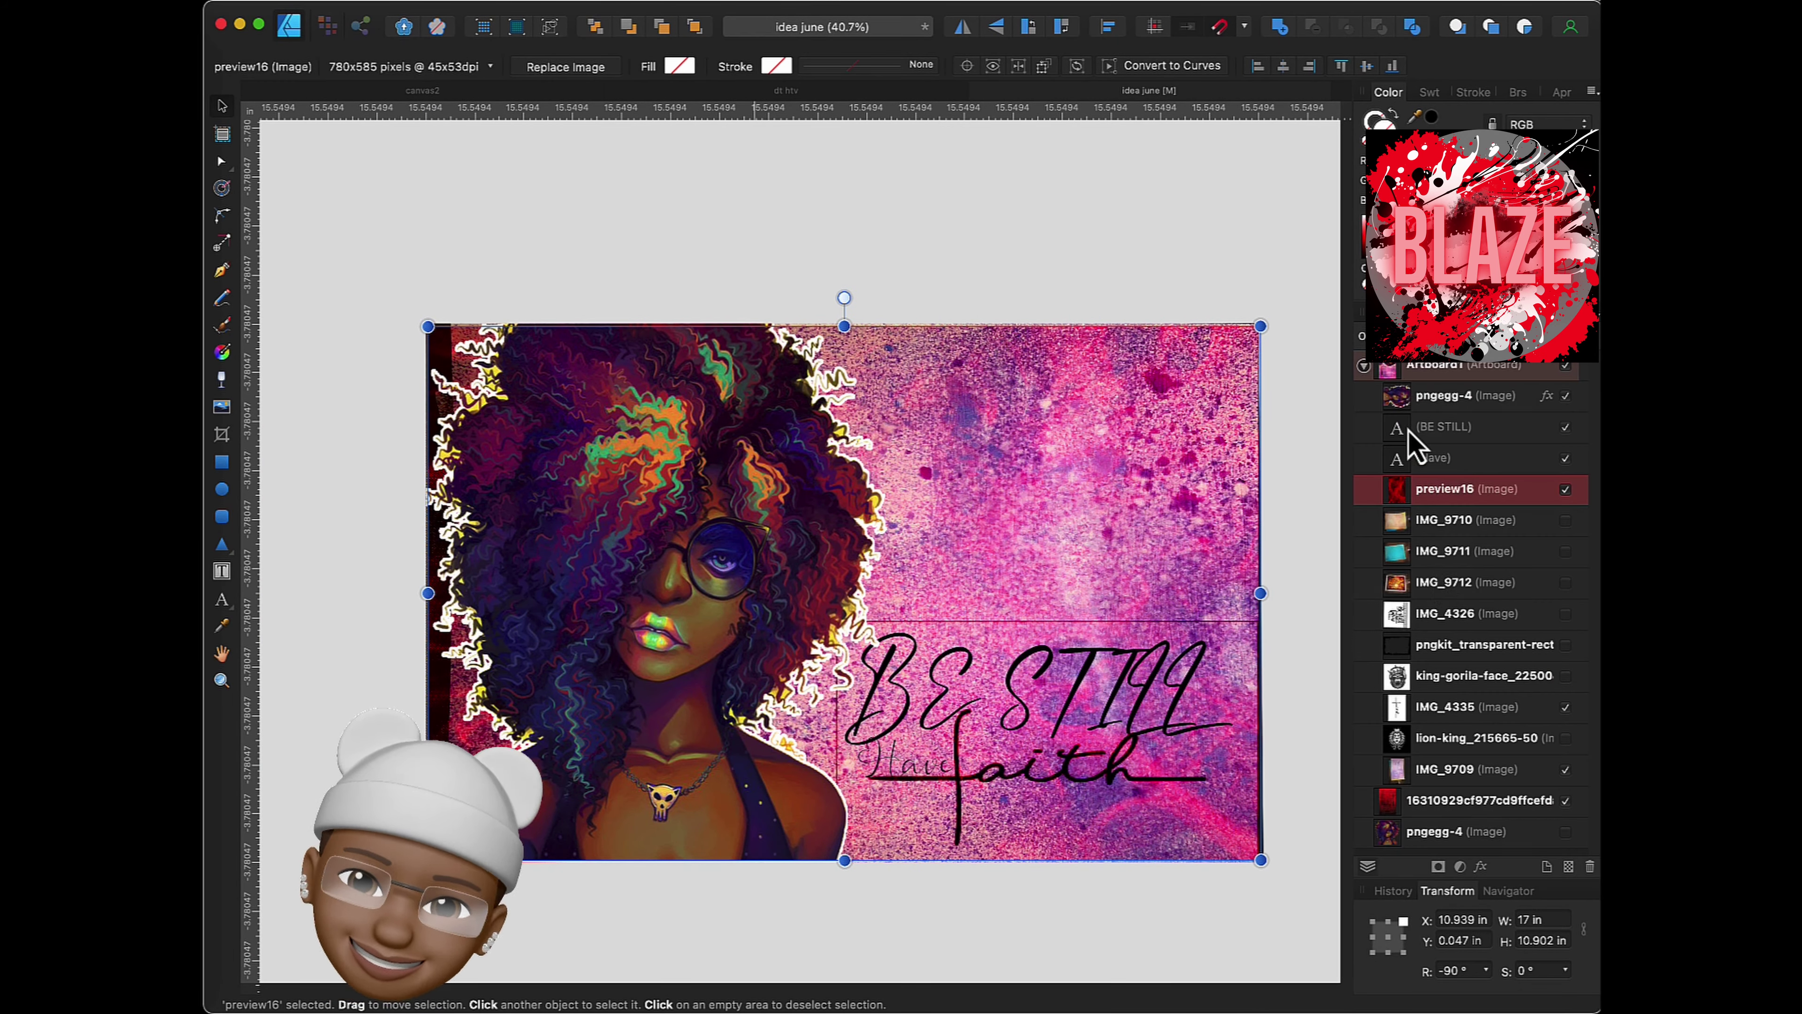
{"action": "left_click", "coordinate": [1451, 522]}
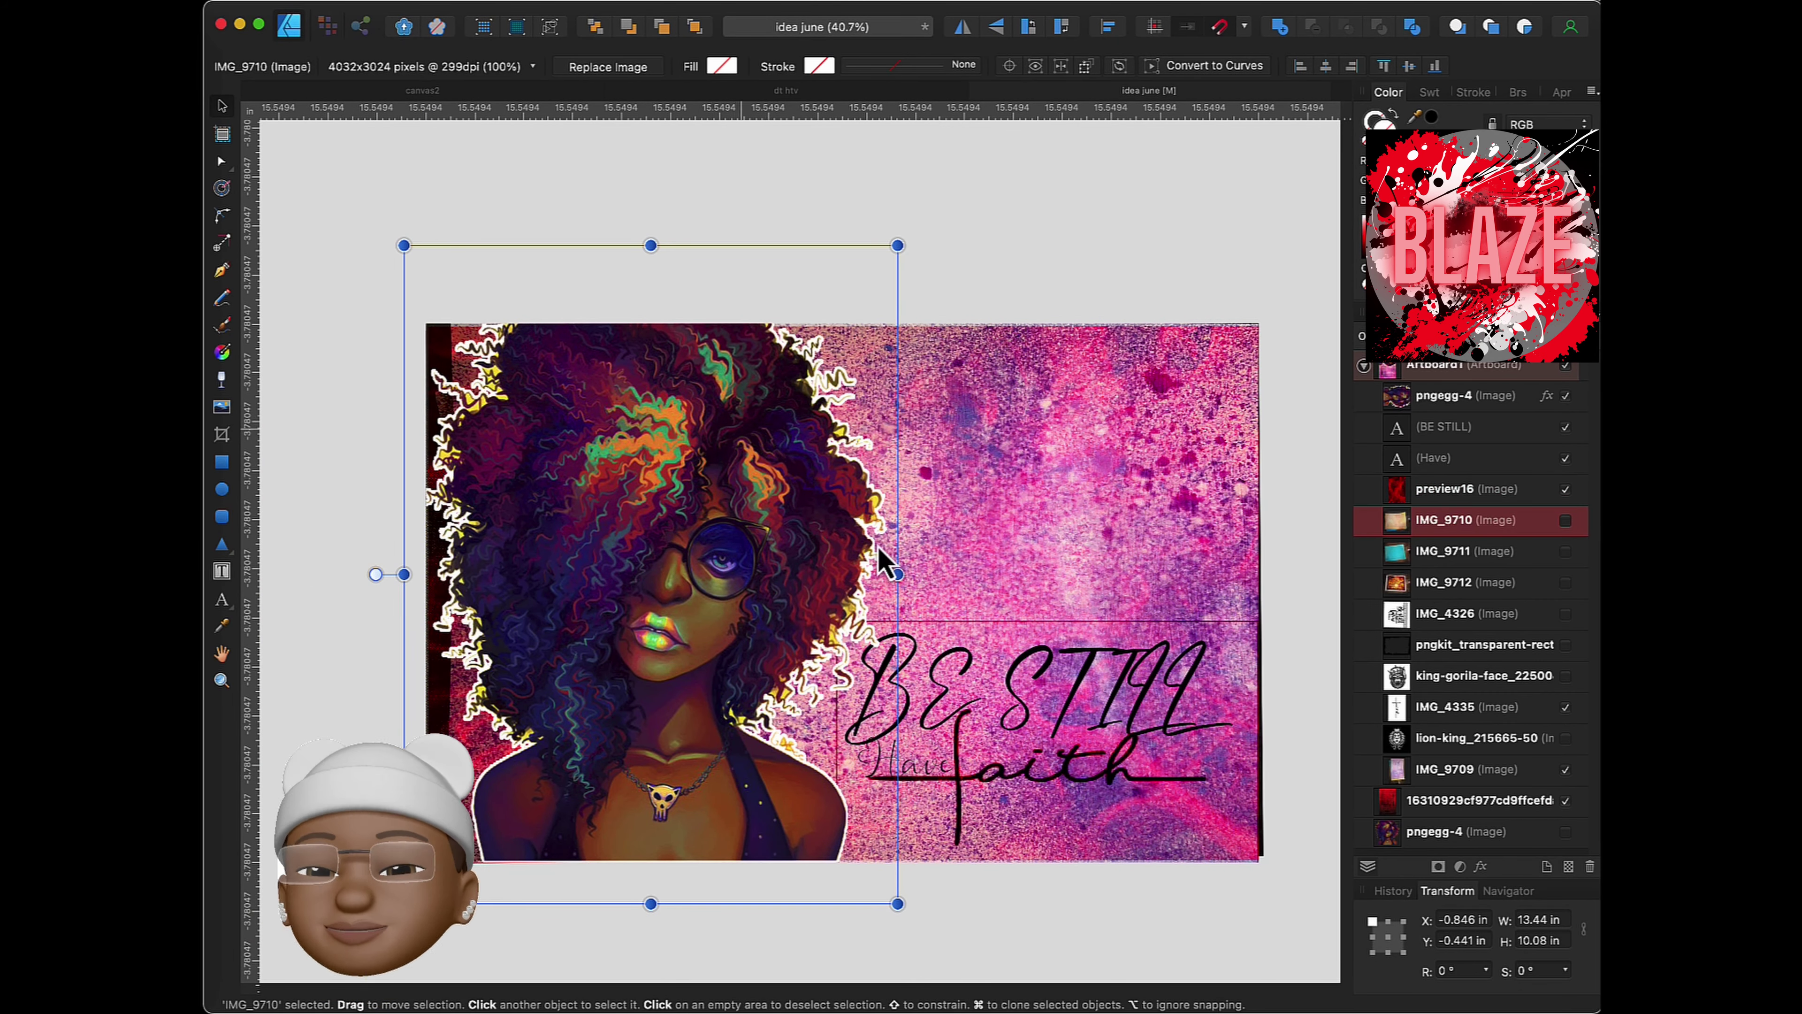
{"action": "left_click", "coordinate": [1450, 770]}
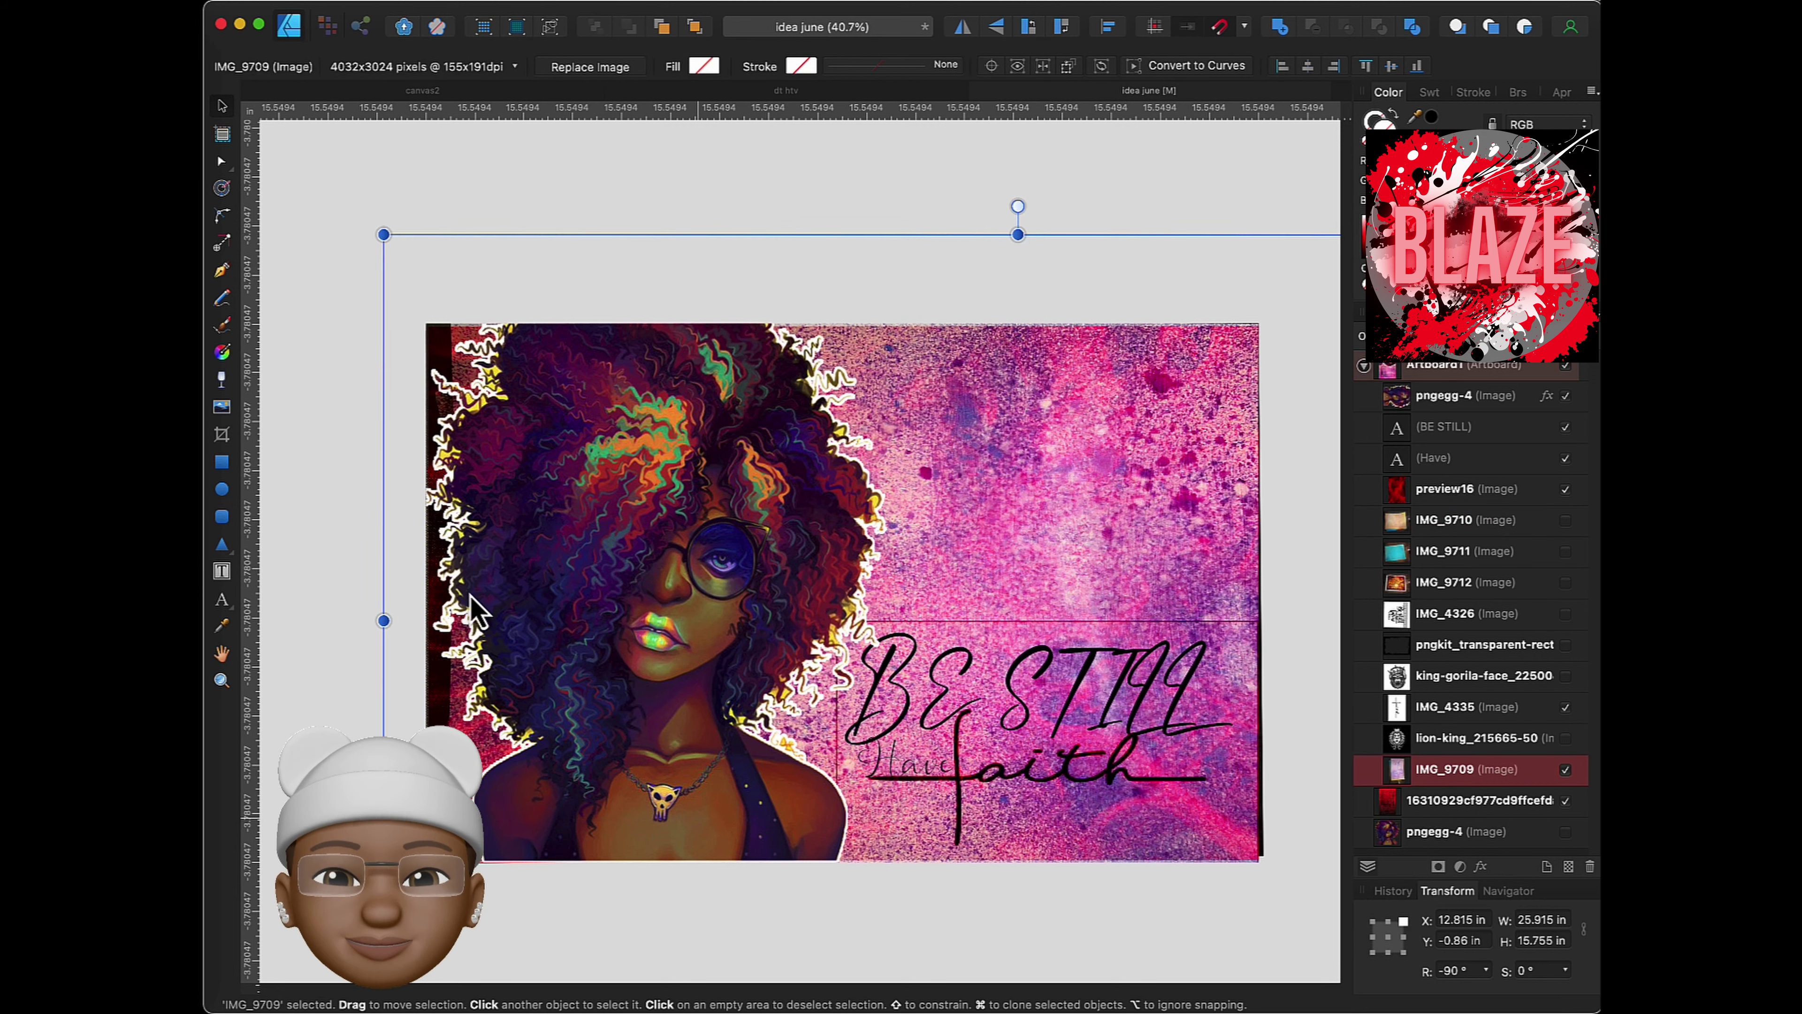
{"action": "left_click_drag", "start_coordinate": [379, 621], "coordinate": [354, 620]}
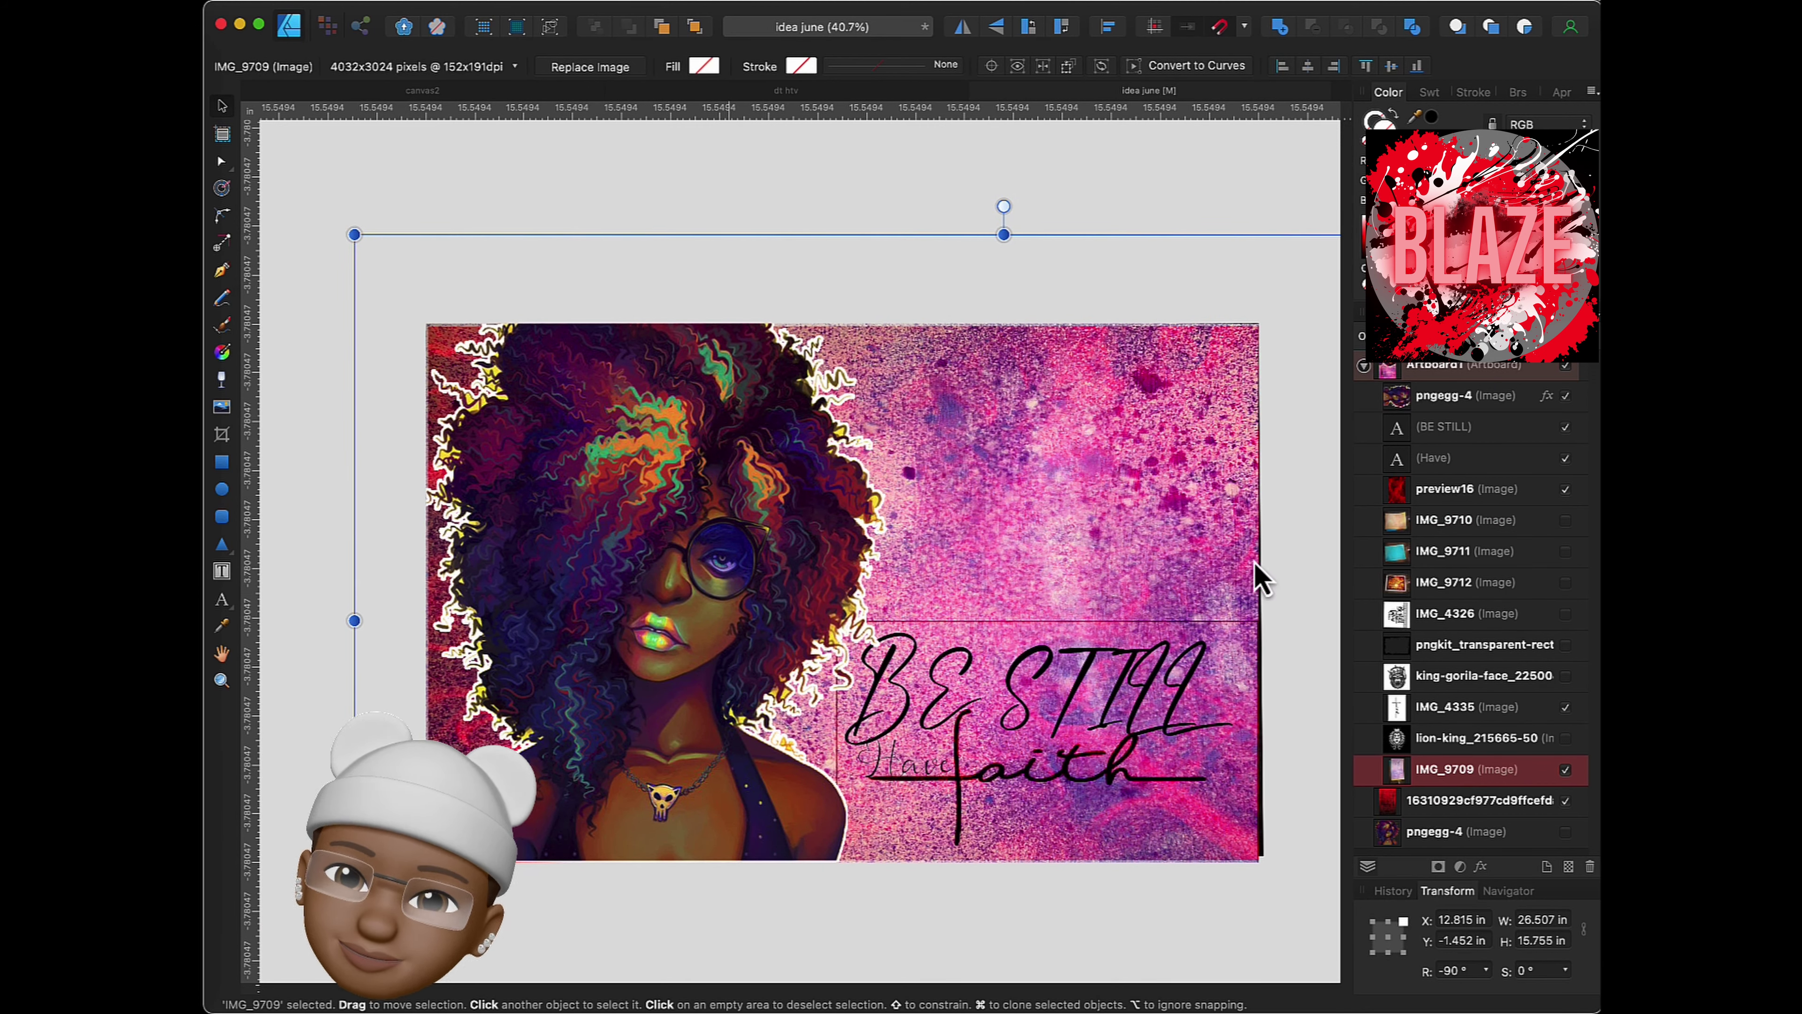
{"action": "scroll", "coordinate": [1270, 639], "scroll_direction": "down", "scroll_amount": 2}
{"action": "scroll", "coordinate": [1286, 868], "scroll_direction": "down", "scroll_amount": 1}
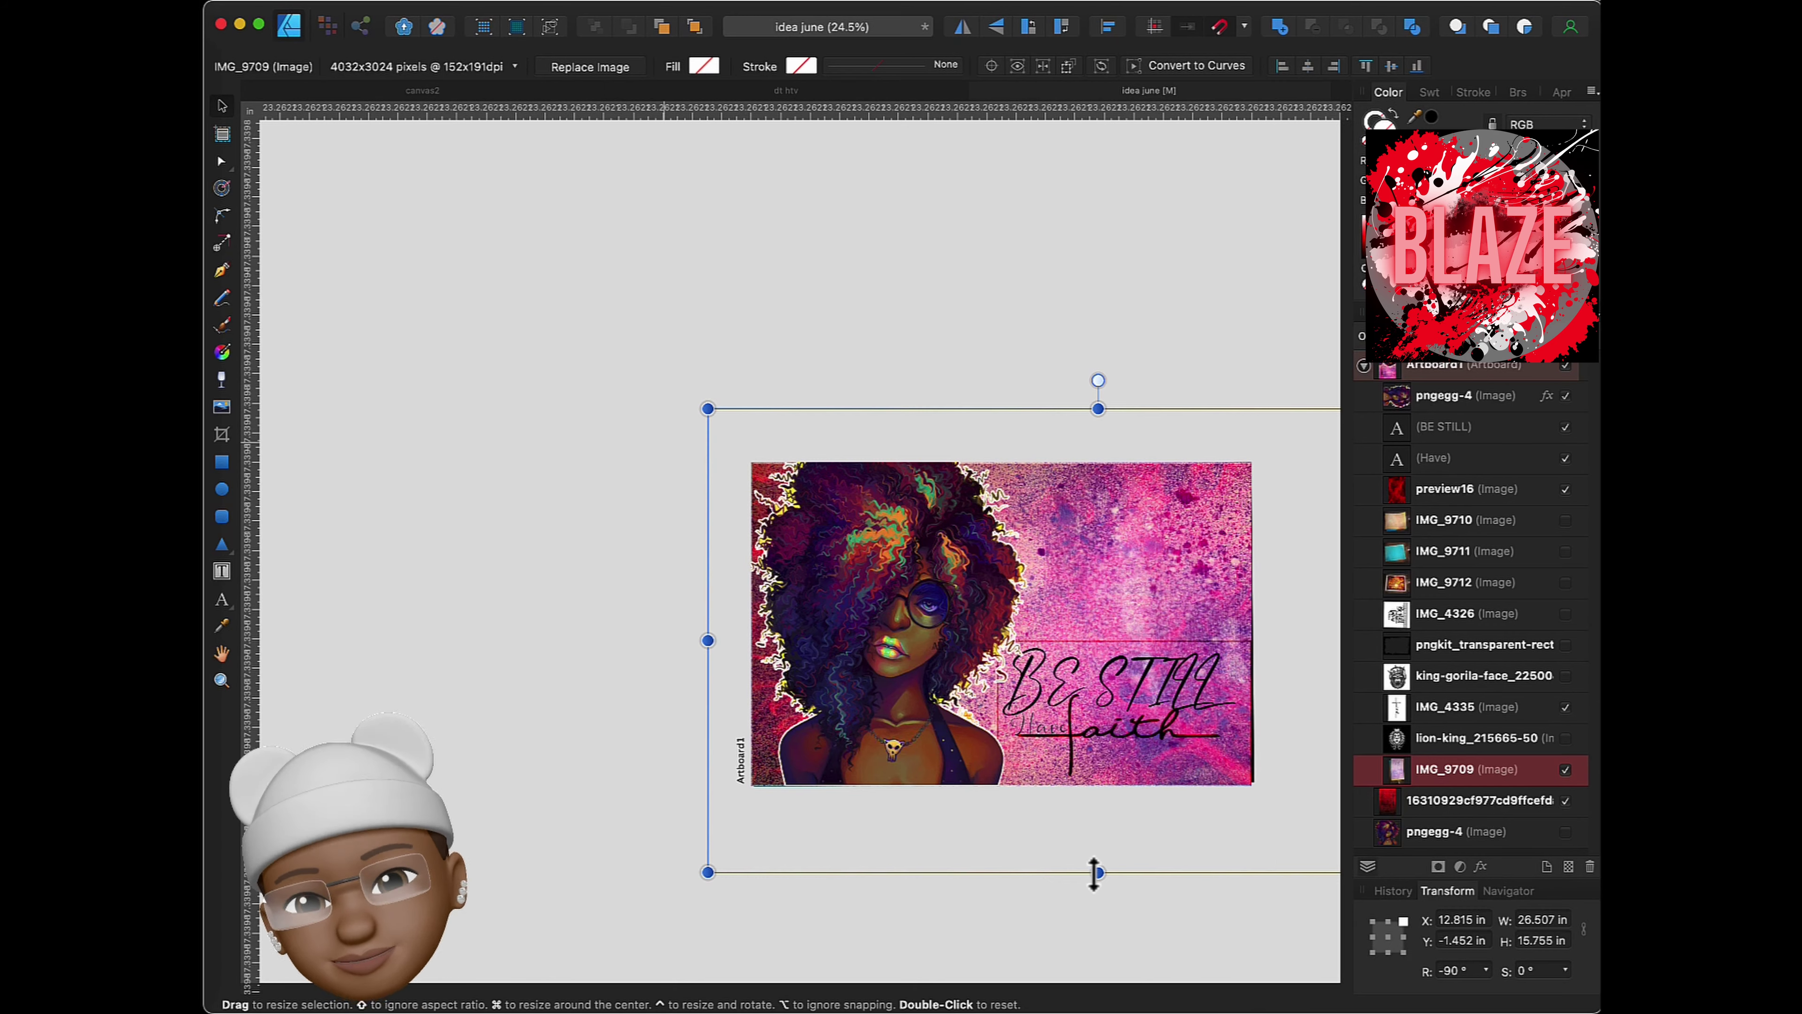
{"action": "scroll", "coordinate": [1178, 880], "scroll_direction": "down", "scroll_amount": 2}
{"action": "scroll", "coordinate": [1259, 800], "scroll_direction": "down", "scroll_amount": 1}
{"action": "left_click_drag", "start_coordinate": [836, 705], "coordinate": [807, 703]}
{"action": "left_click_drag", "start_coordinate": [1146, 689], "coordinate": [1154, 681]}
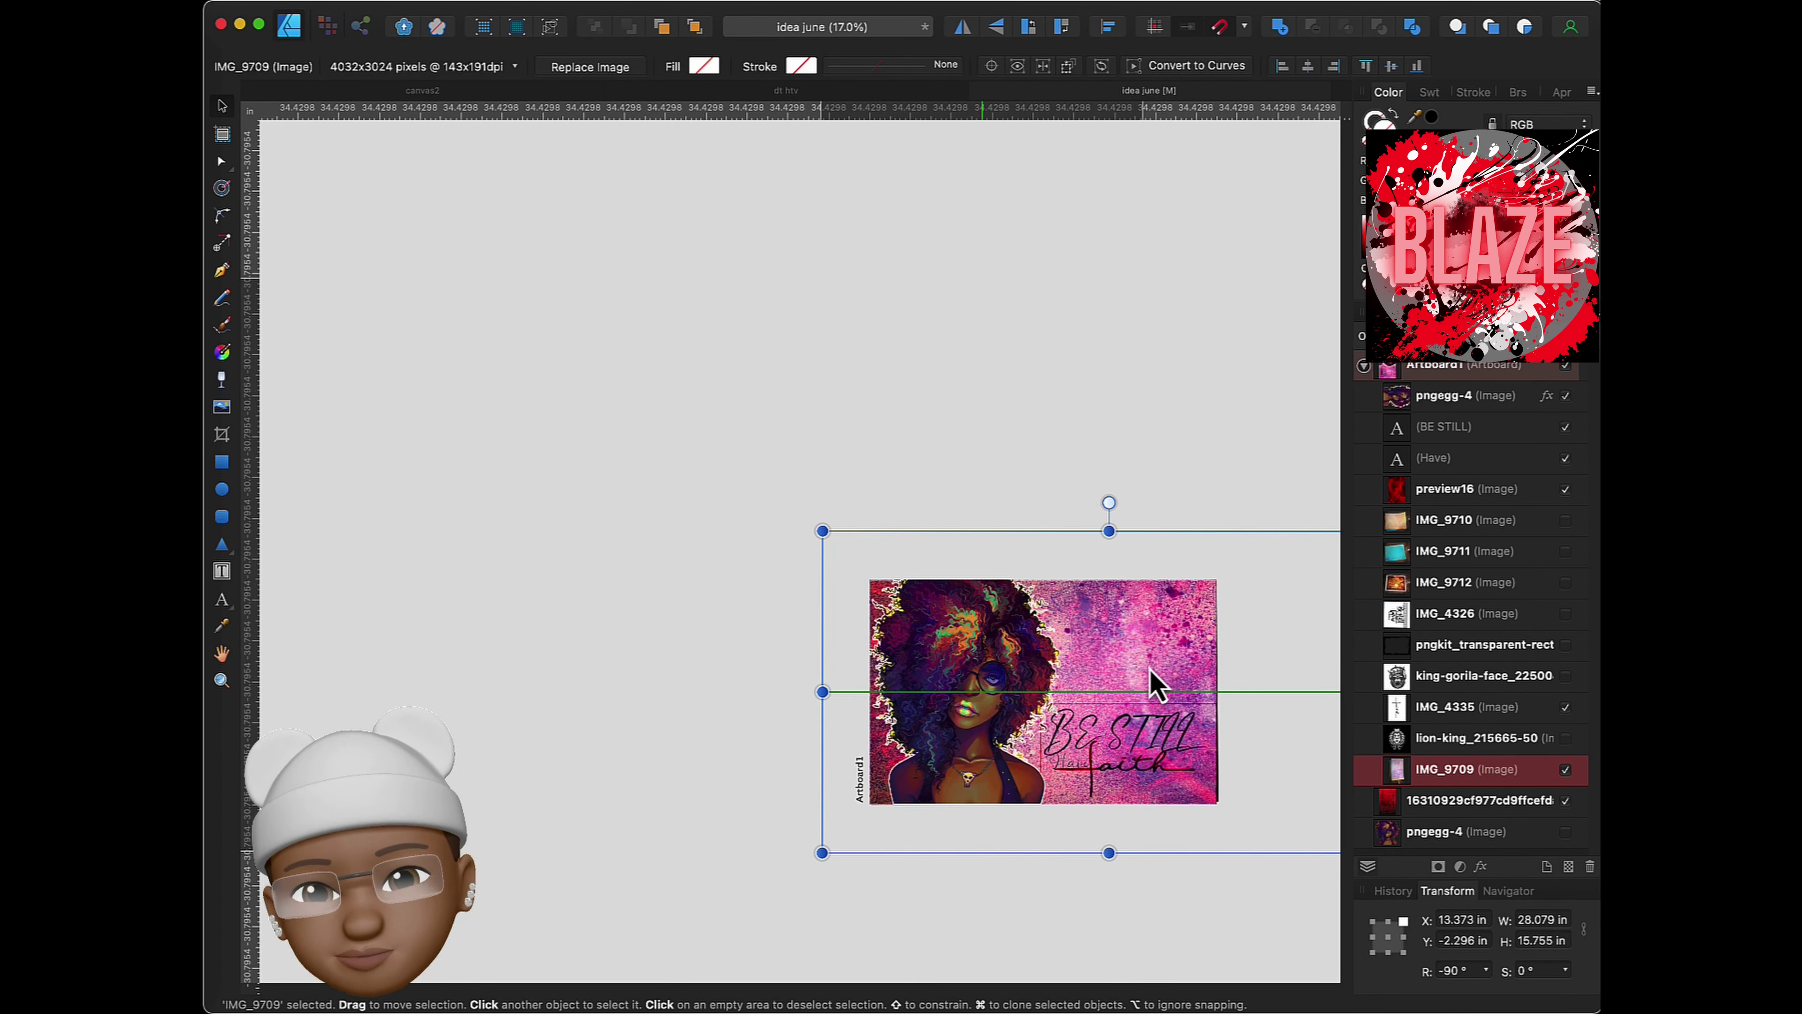
- Align IMG_9709 and shrink the girl portrait slightly to about 9.381 × 10.24 in
{"action": "scroll", "coordinate": [1154, 681], "scroll_direction": "up", "scroll_amount": 5}
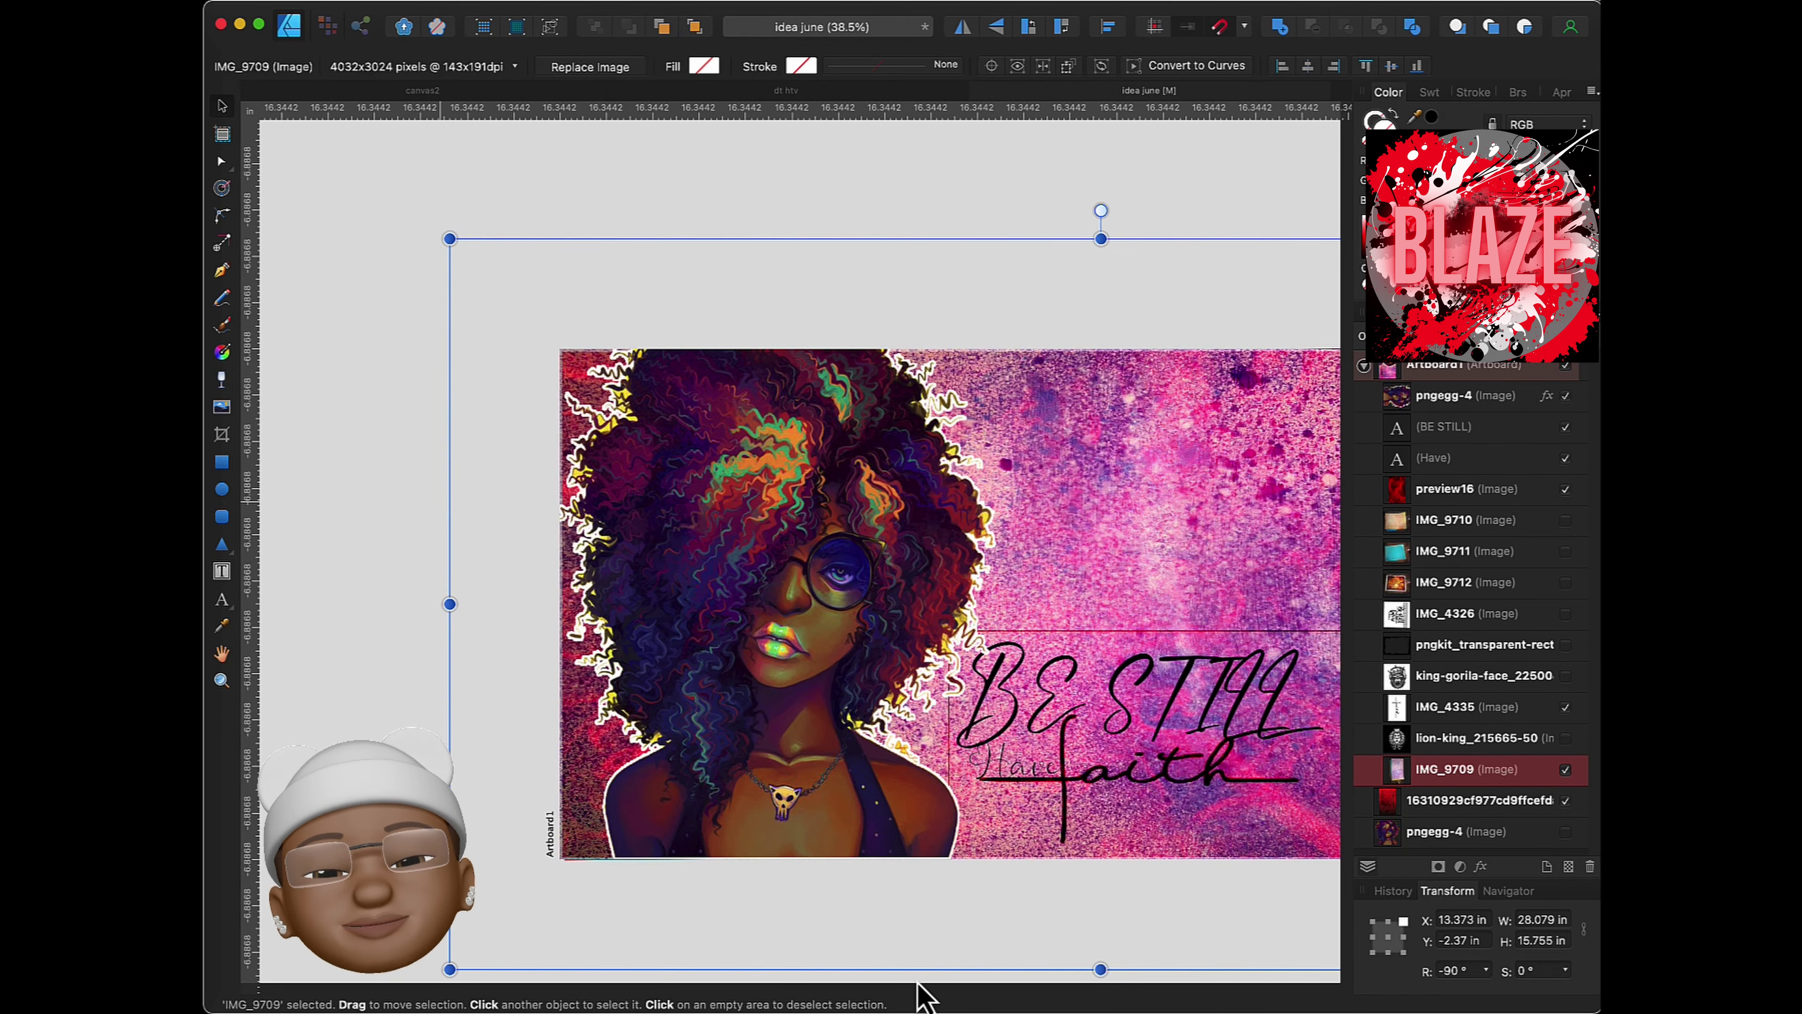
{"action": "scroll", "coordinate": [918, 990], "scroll_direction": "up", "scroll_amount": 1}
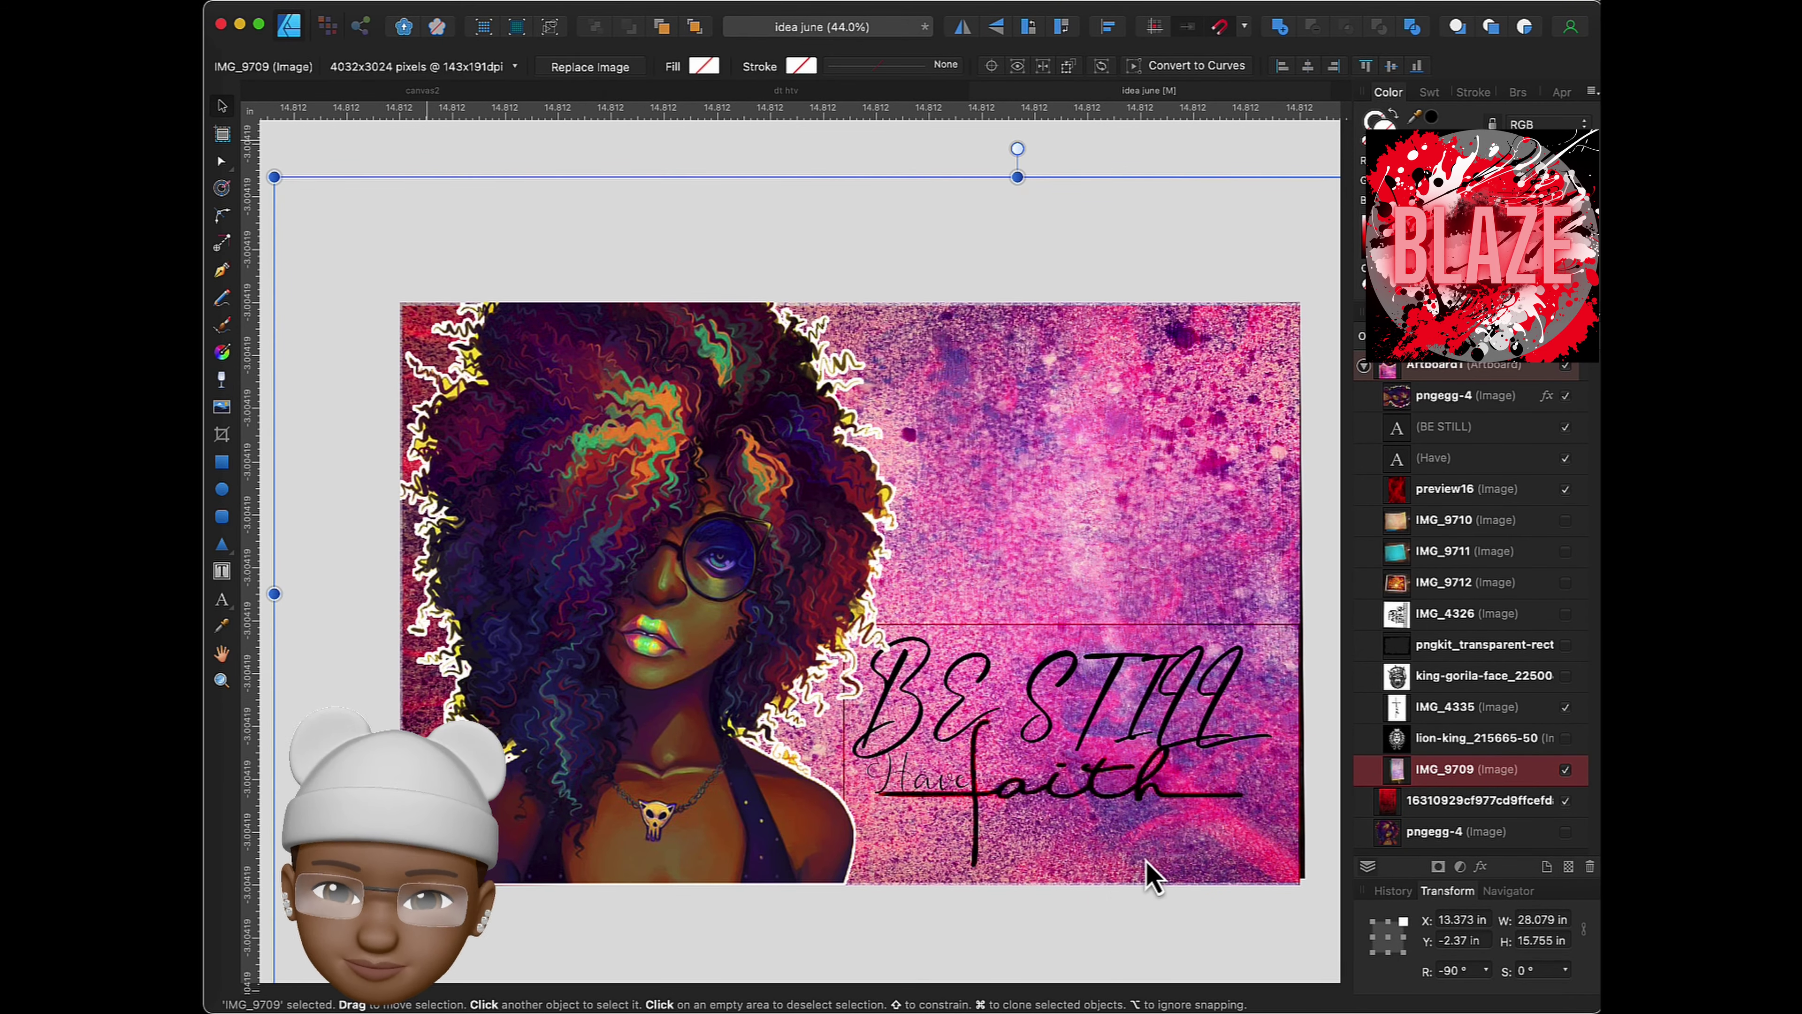
{"action": "left_click_drag", "start_coordinate": [1146, 863], "coordinate": [1153, 859]}
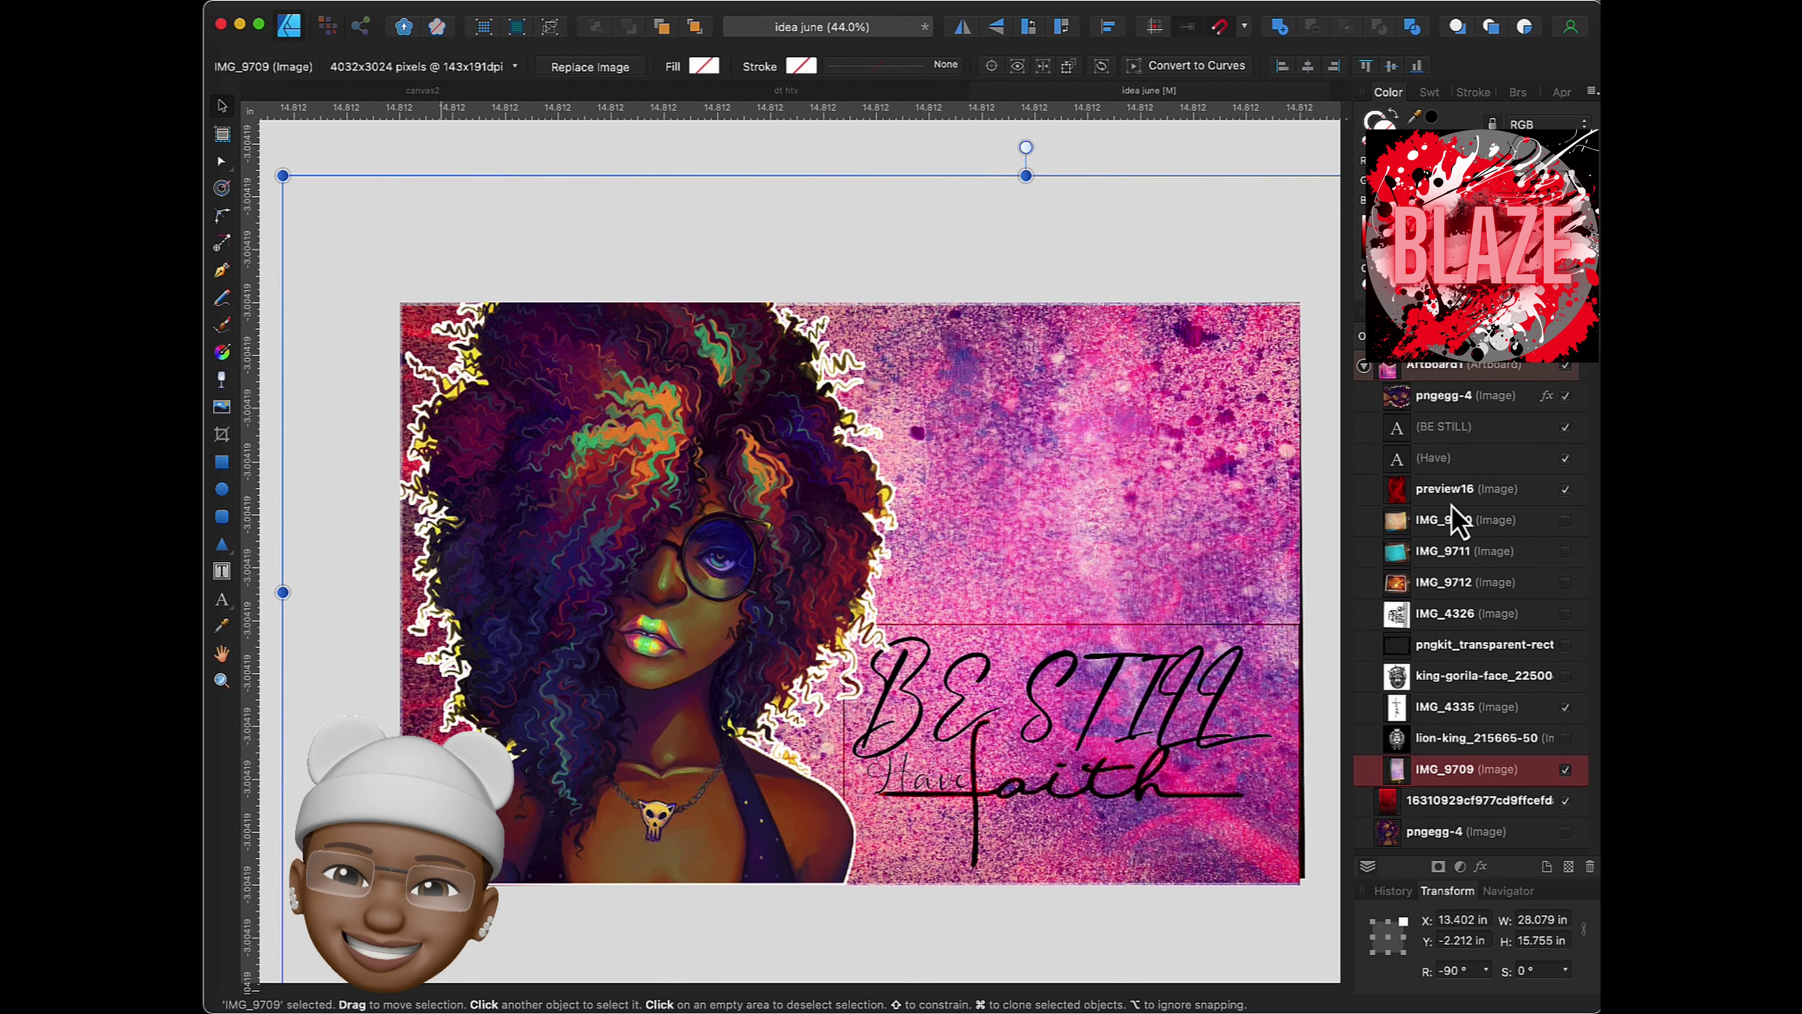
{"action": "left_click", "coordinate": [797, 568]}
{"action": "left_click_drag", "start_coordinate": [920, 302], "coordinate": [884, 341]}
- Duplicate Artboard1 from the Layers panel
{"action": "left_click", "coordinate": [1460, 368]}
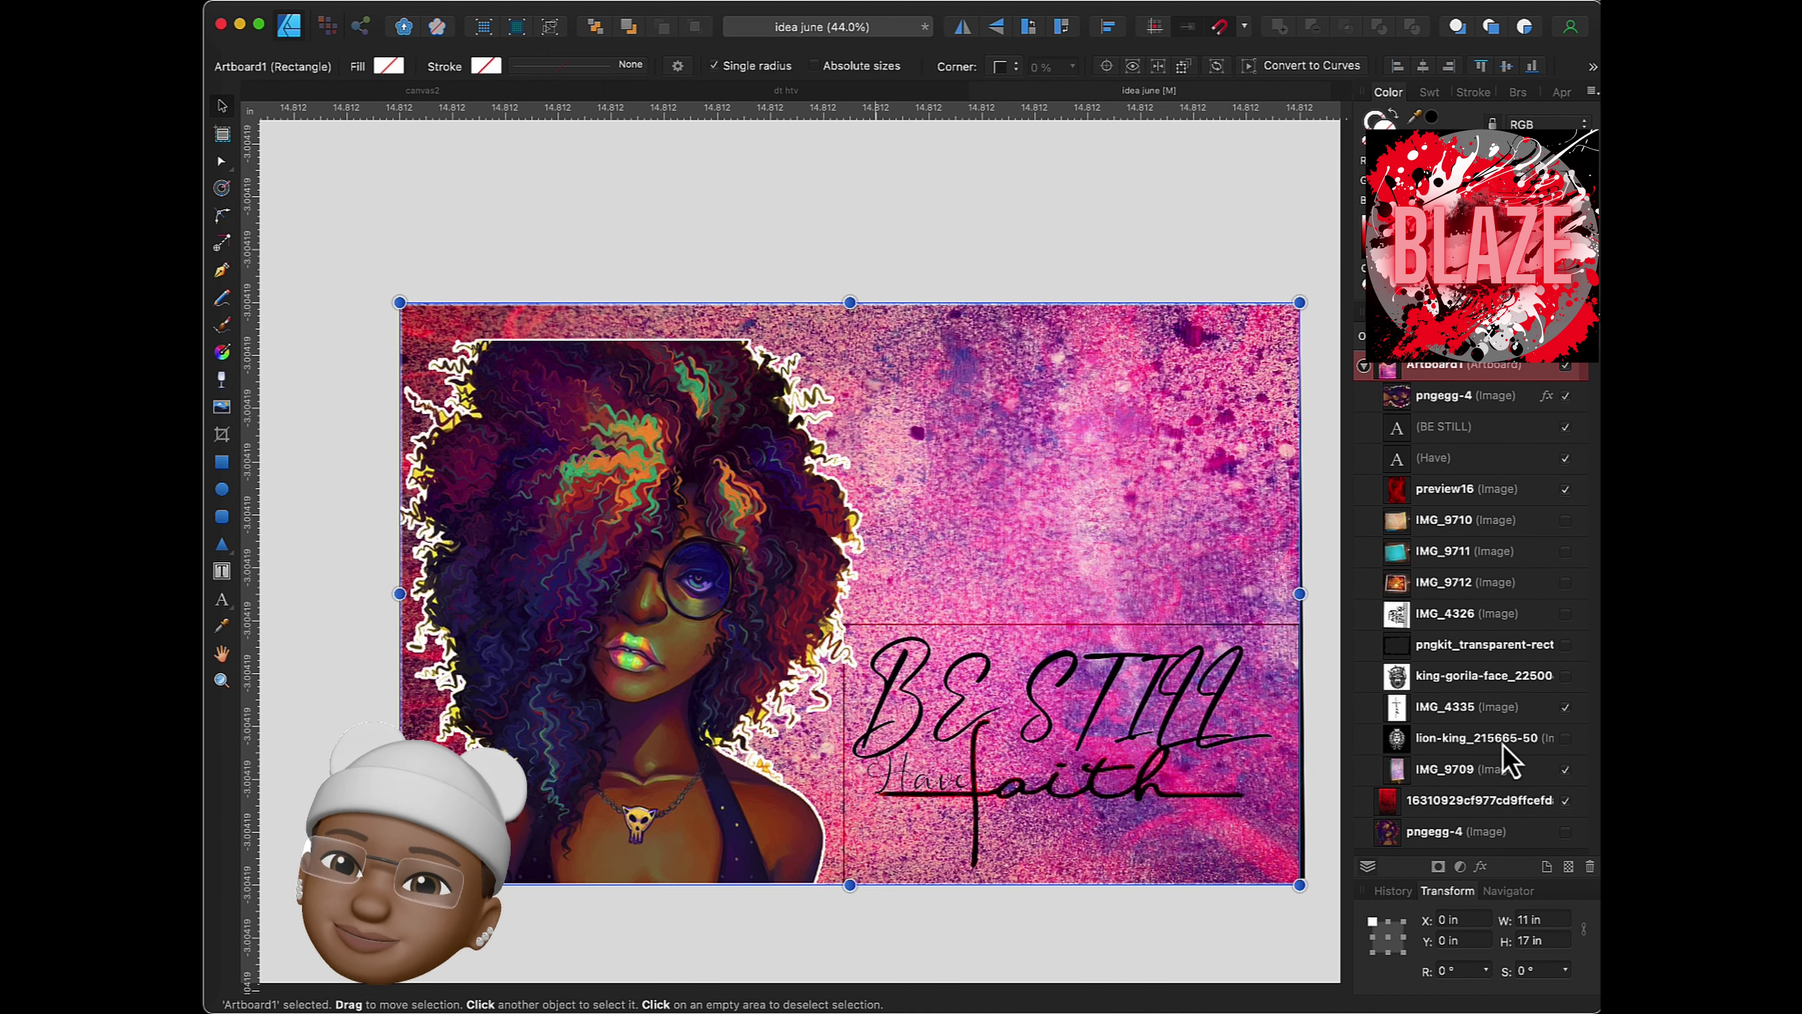
{"action": "mouse_move", "coordinate": [1496, 802]}
{"action": "left_mouse_down"}
{"action": "mouse_move", "coordinate": [1482, 746]}
{"action": "mouse_move", "coordinate": [1482, 813]}
{"action": "left_mouse_up"}
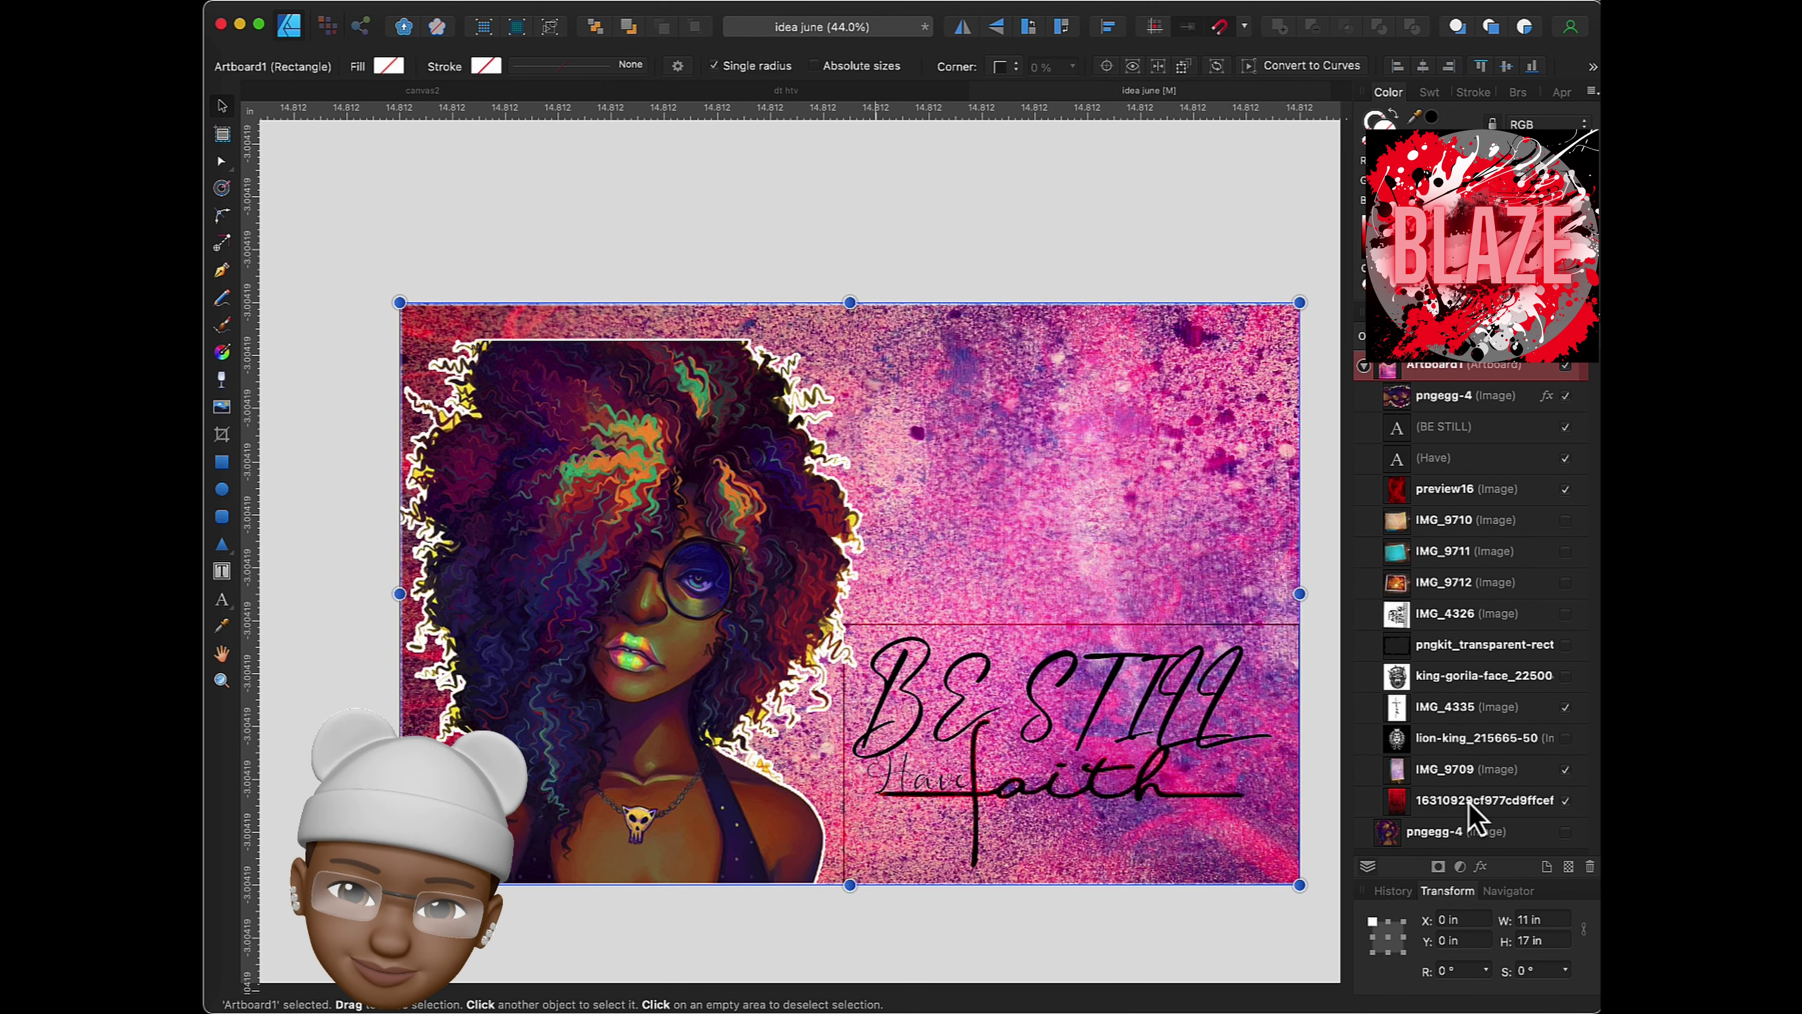
{"action": "right_click", "coordinate": [1461, 364]}
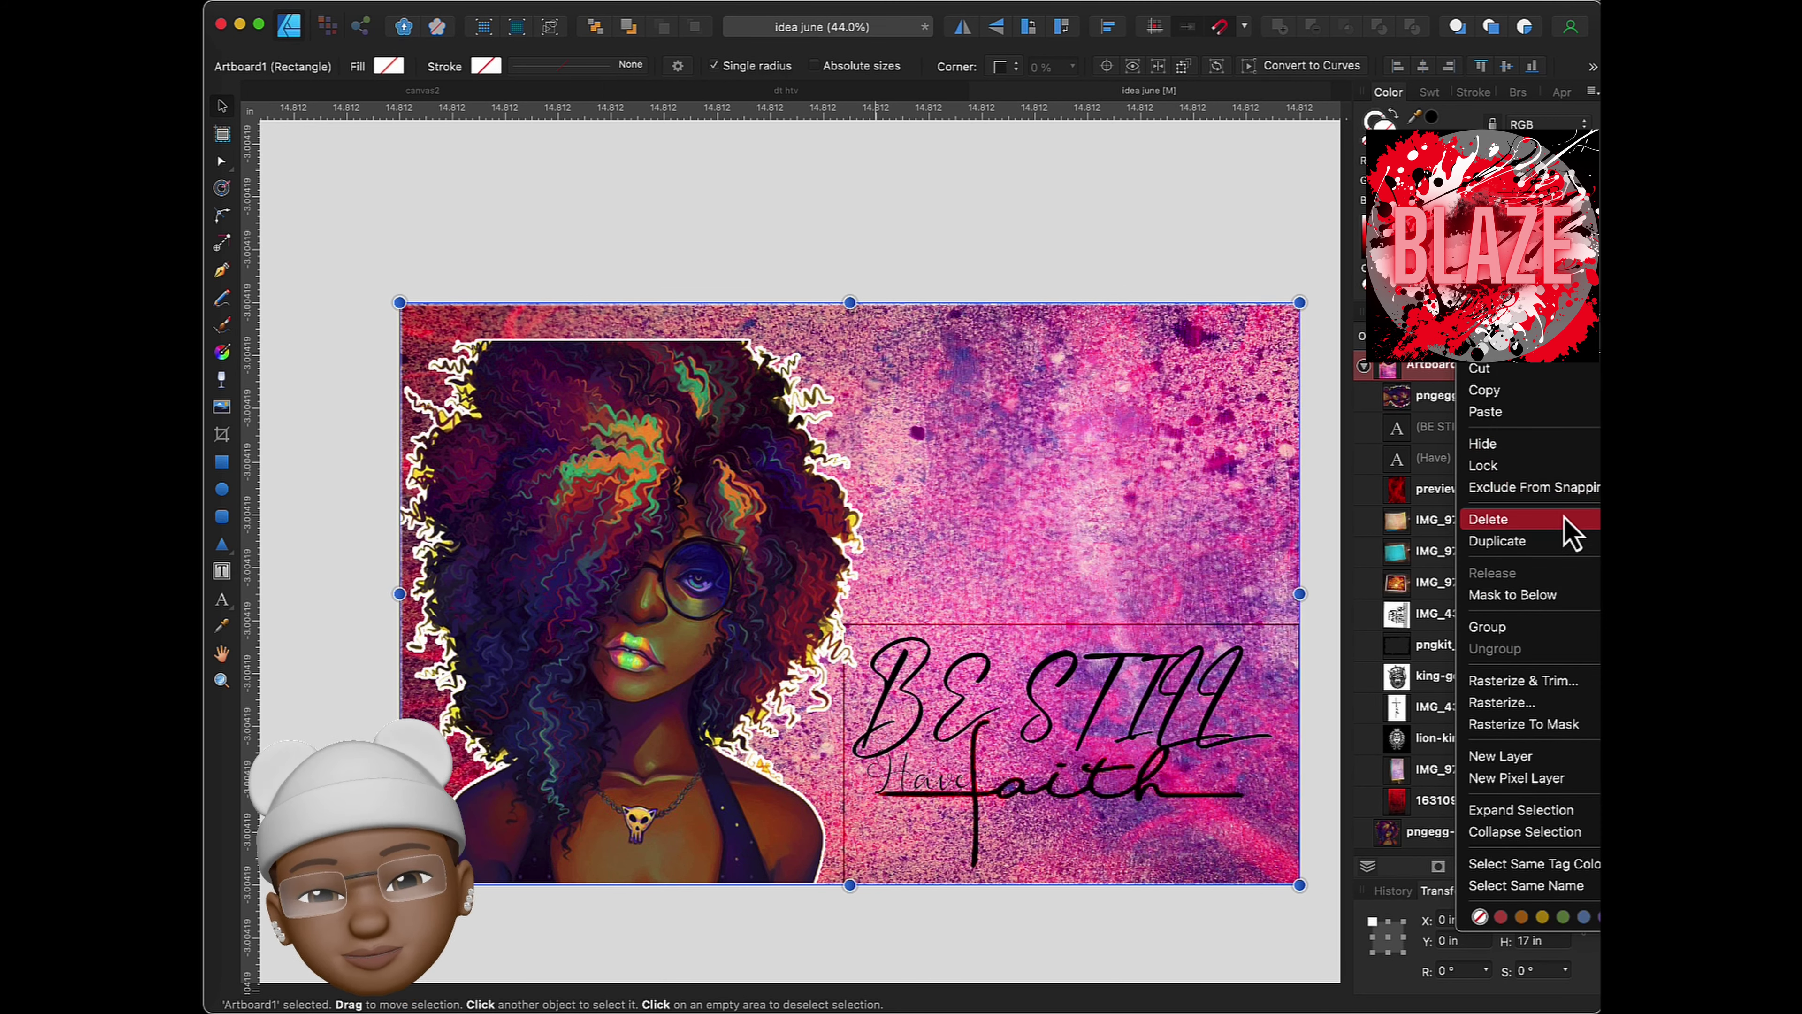
{"action": "left_click", "coordinate": [1497, 541]}
{"action": "left_click", "coordinate": [222, 134]}
- Move the duplicate artboard to the right of the original
{"action": "key", "text": "super+minus"}
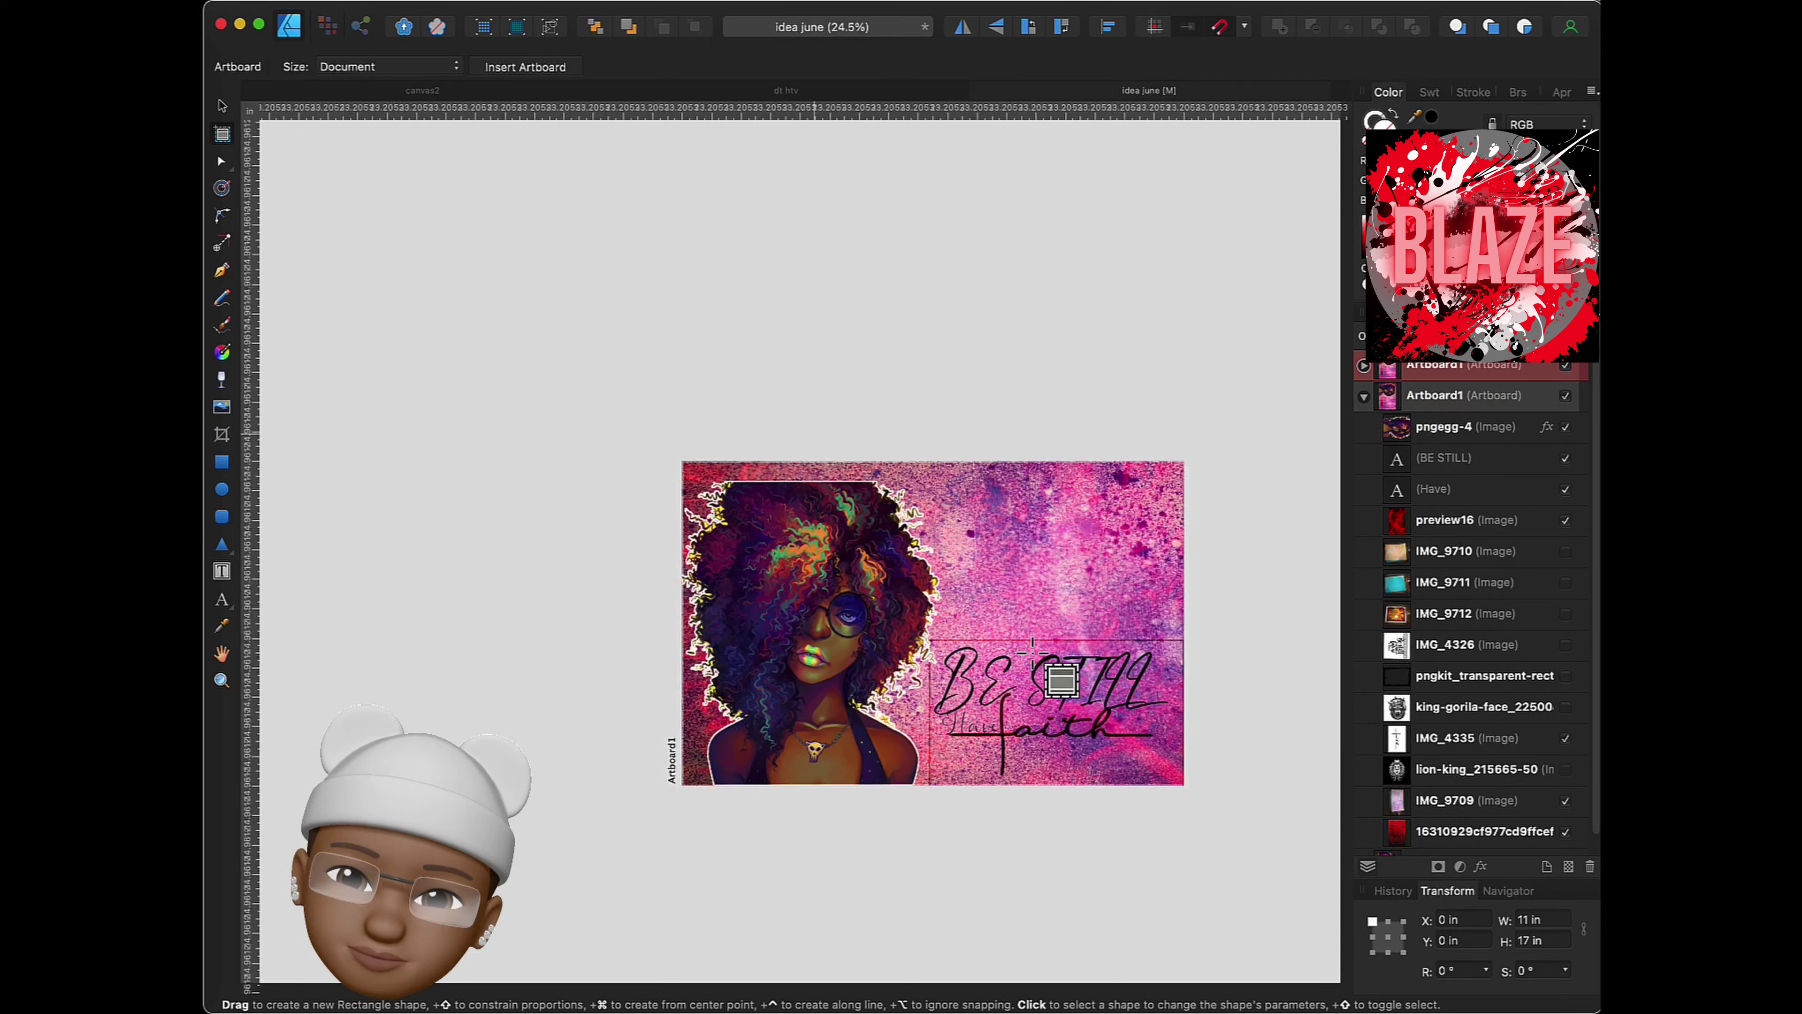
{"action": "left_click_drag", "start_coordinate": [830, 487], "coordinate": [1300, 473]}
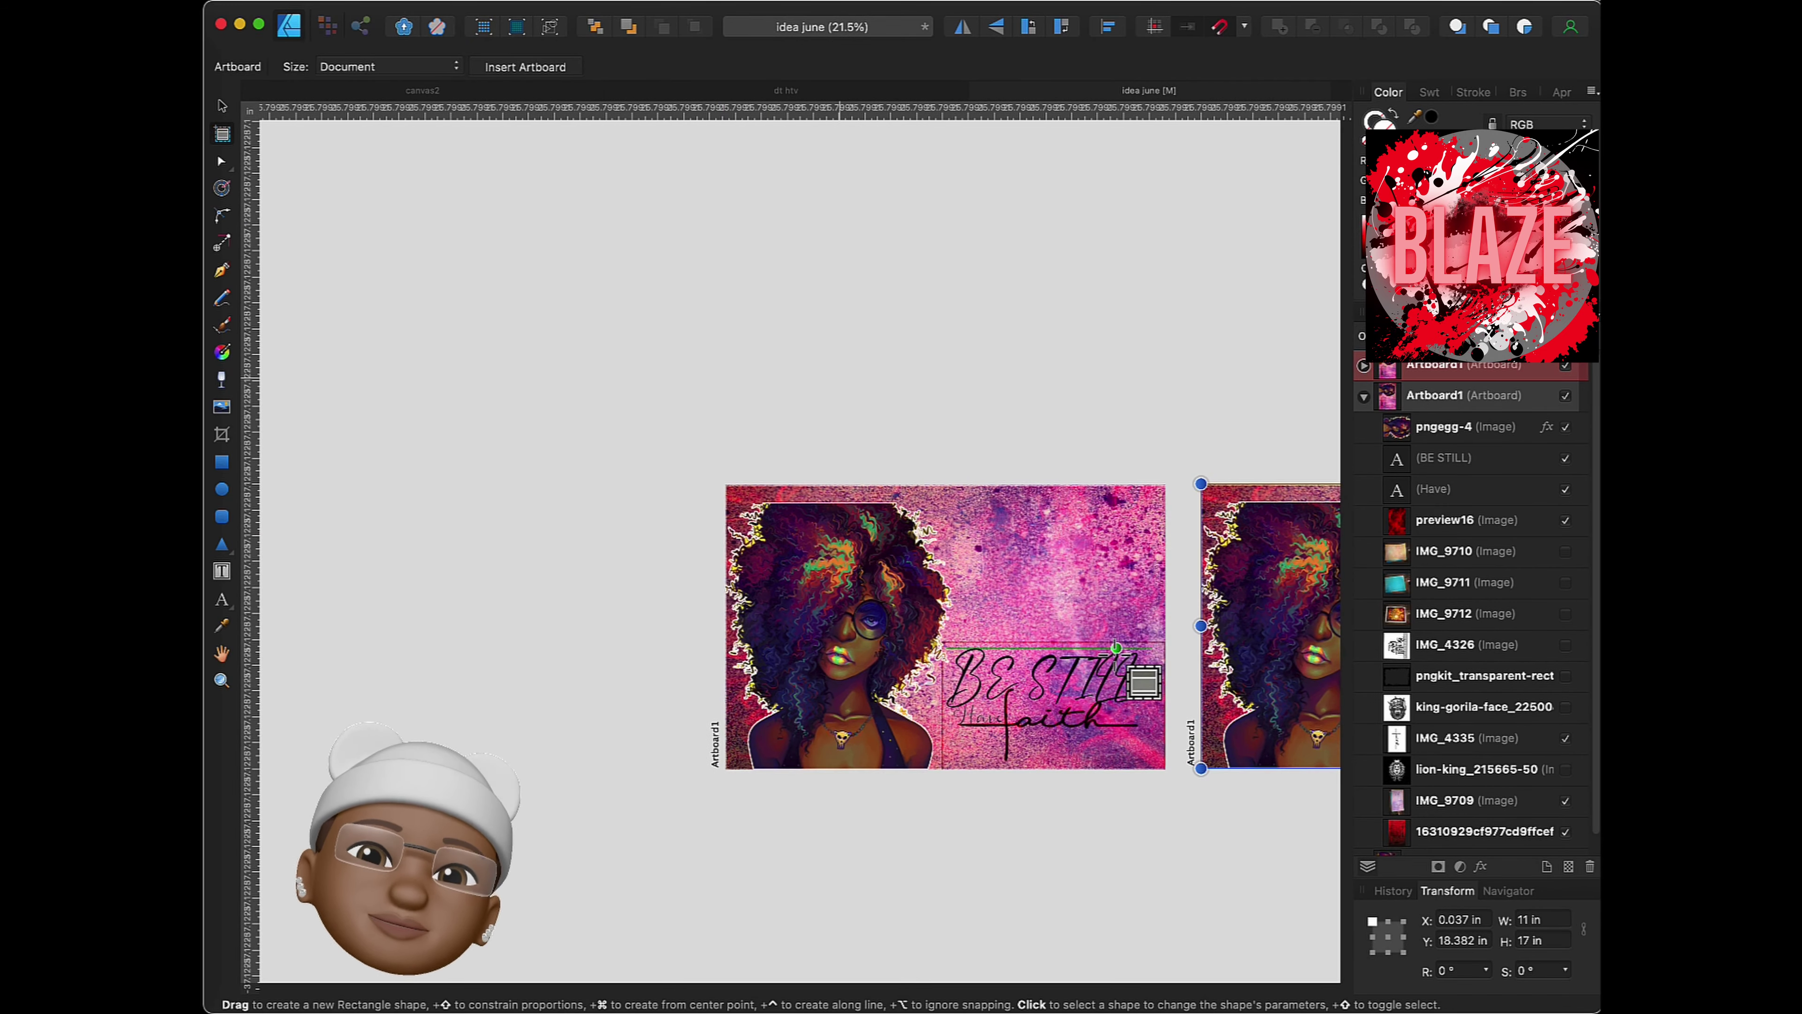
{"action": "key", "text": "m"}
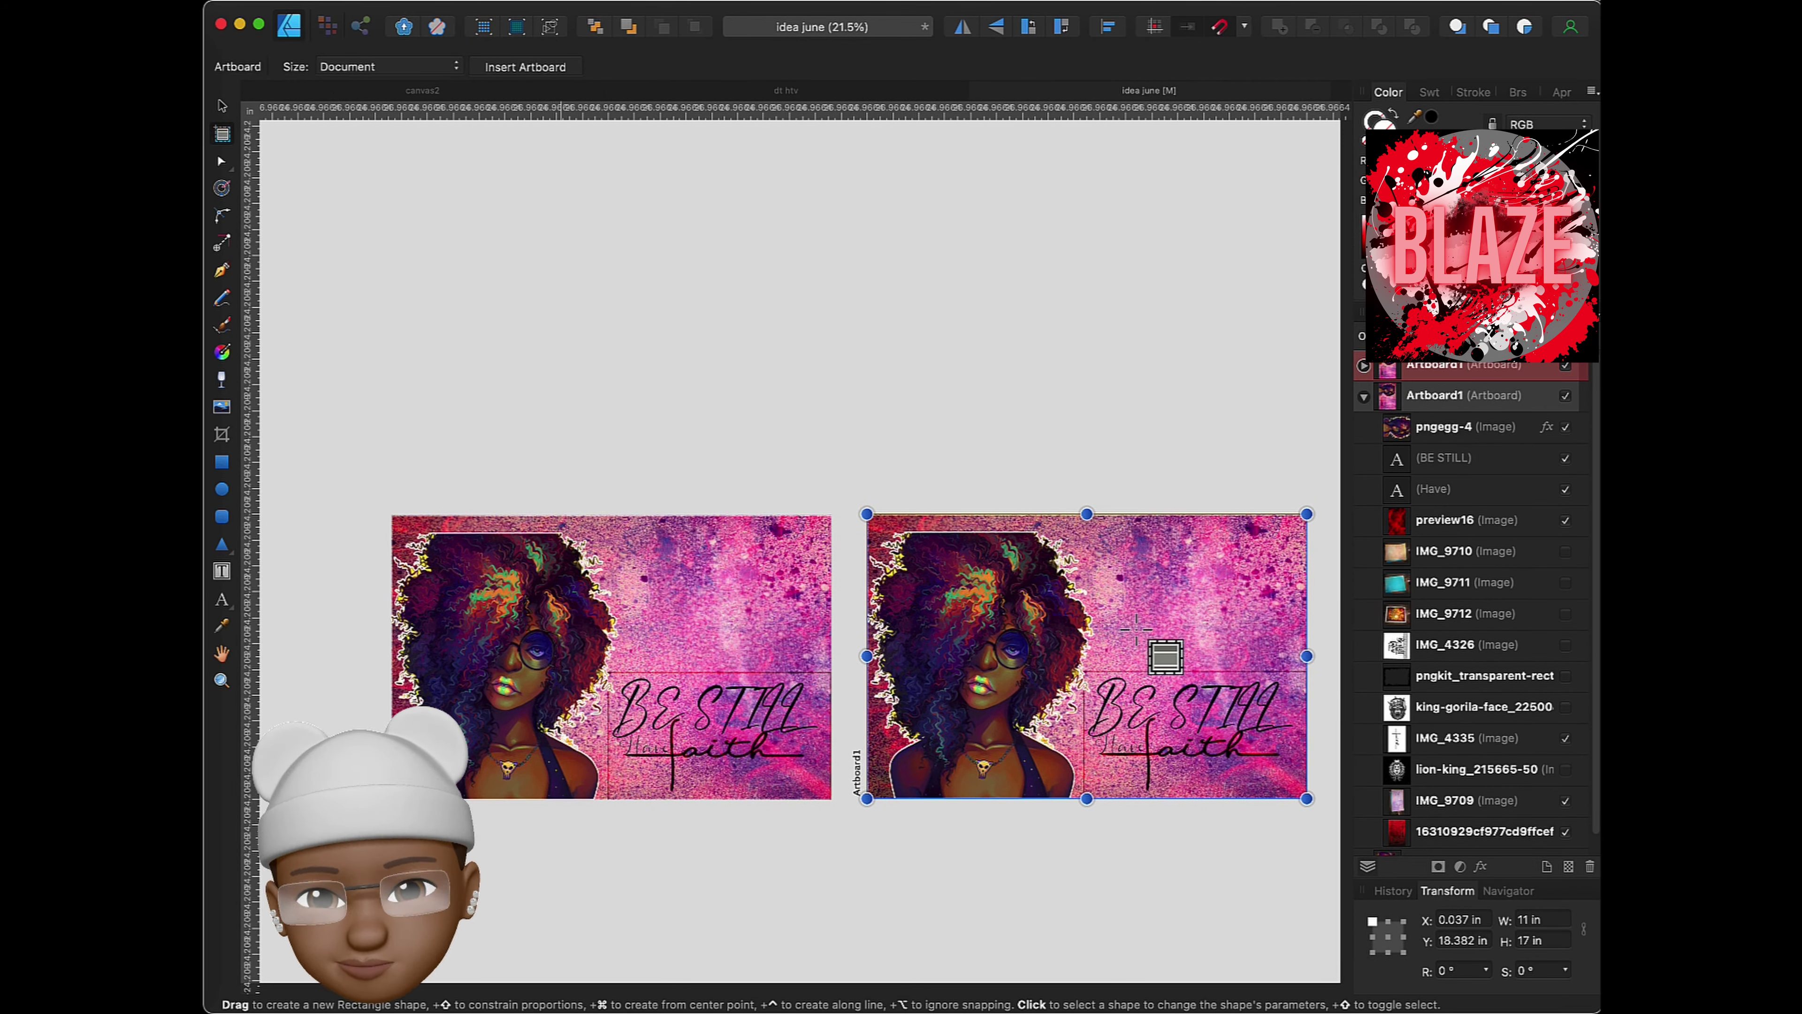
{"action": "scroll", "coordinate": [1128, 639], "scroll_direction": "up", "scroll_amount": 5}
- Undo the accidental transform and reset the canvas view rotation
{"action": "scroll", "coordinate": [1135, 626], "scroll_direction": "down", "scroll_amount": 3}
{"action": "left_click", "coordinate": [1136, 626]}
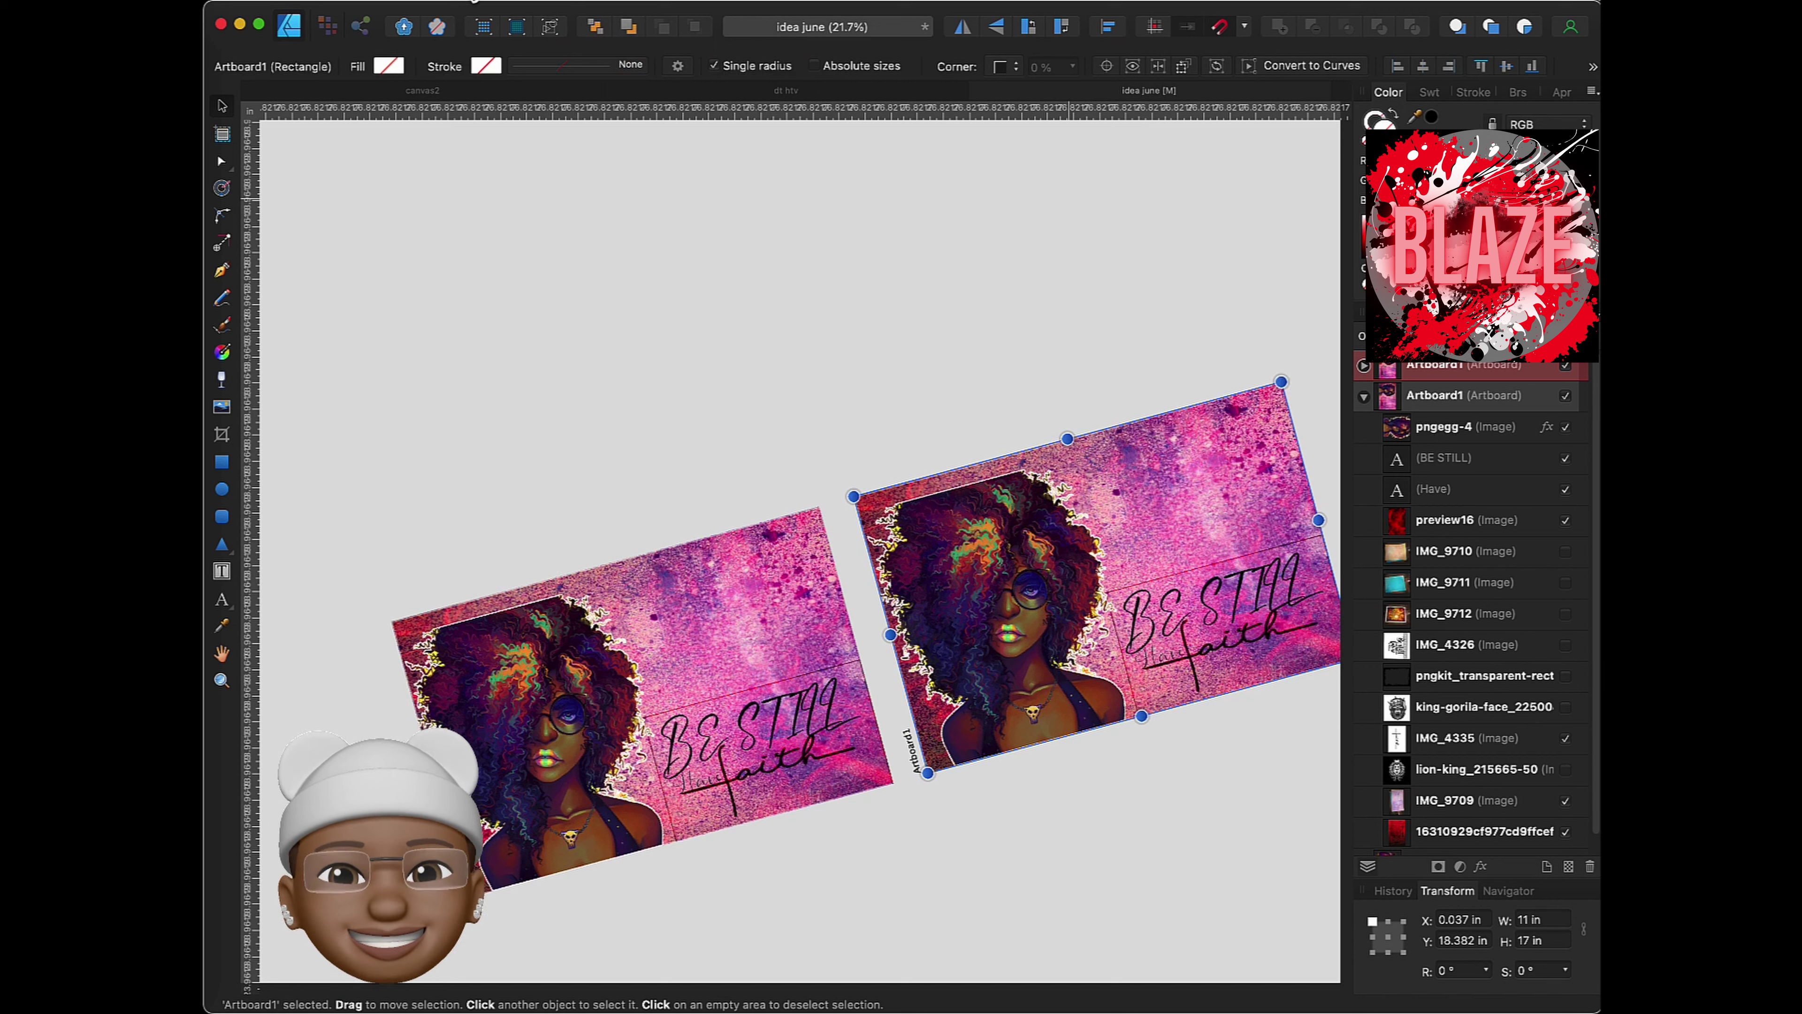
{"action": "left_click", "coordinate": [403, 2]}
{"action": "left_click", "coordinate": [402, 3]}
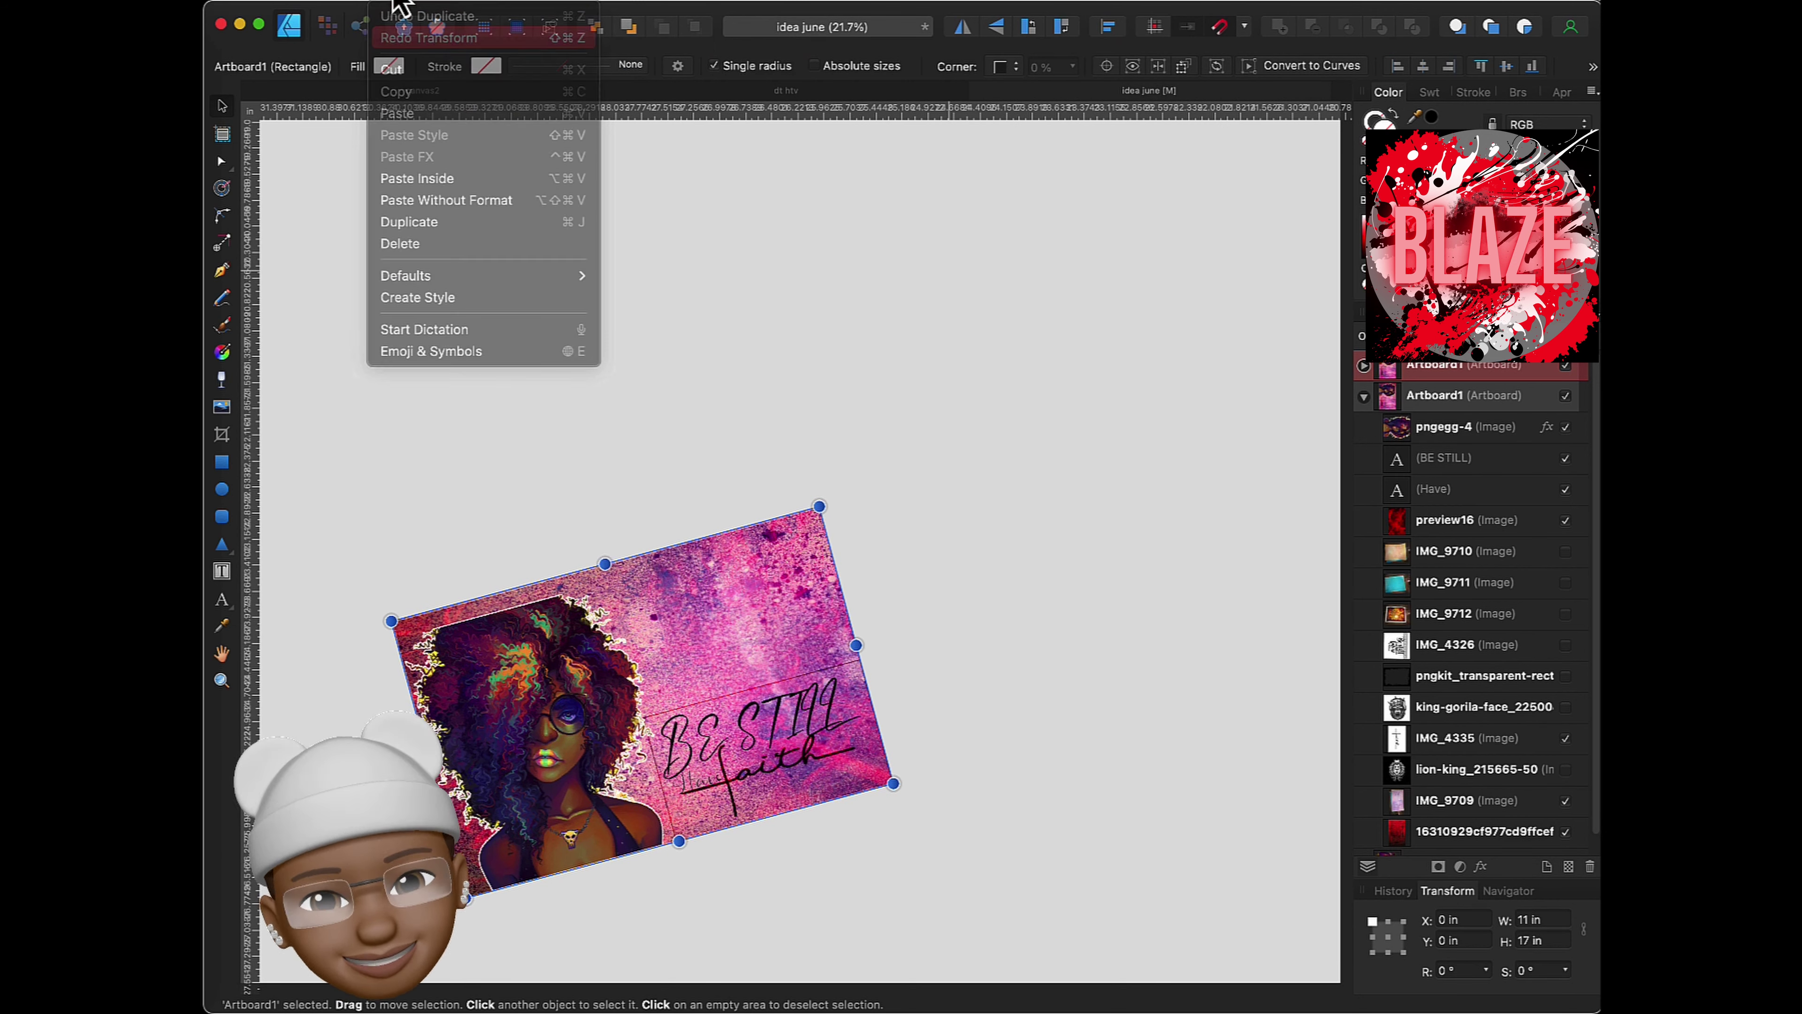
{"action": "left_click", "coordinate": [429, 37]}
{"action": "left_click", "coordinate": [402, 3]}
{"action": "left_click", "coordinate": [976, 461]}
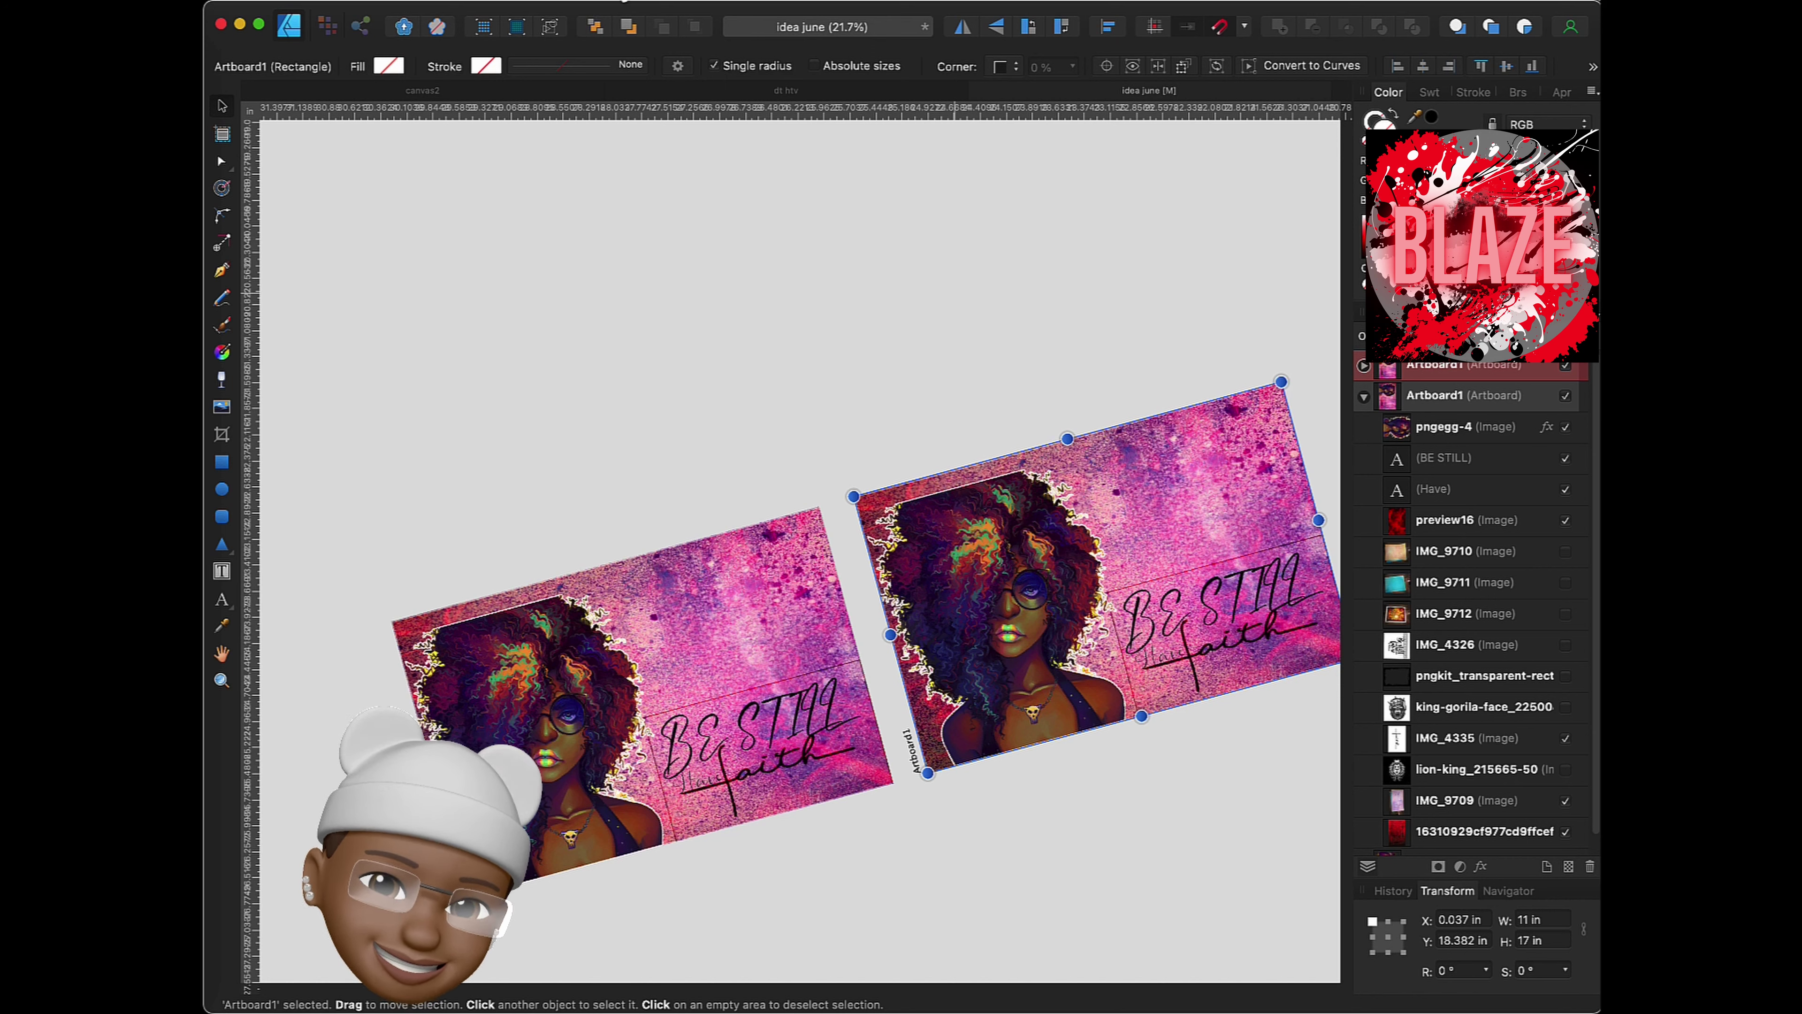
{"action": "left_click", "coordinate": [588, 4]}
{"action": "left_click", "coordinate": [607, 89]}
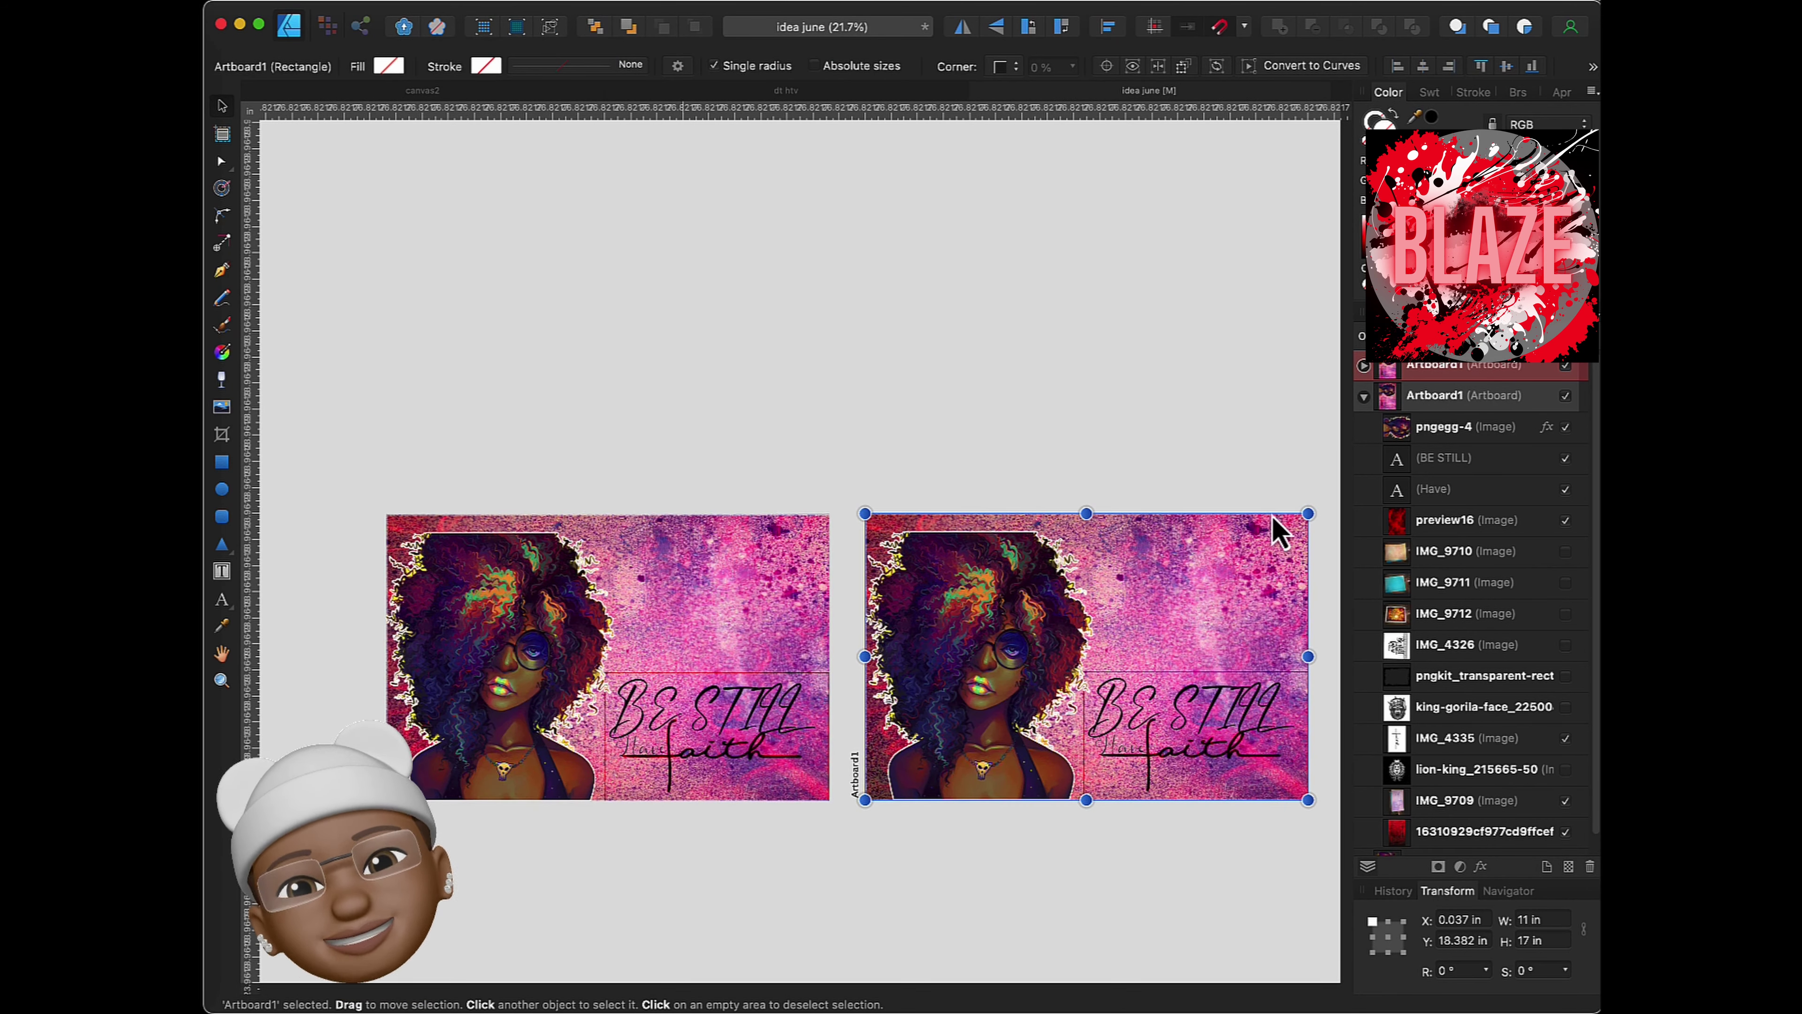
- Rotate the duplicate artboard 90° and move it further right
{"action": "left_click", "coordinate": [1295, 556]}
{"action": "left_click", "coordinate": [1444, 370]}
{"action": "type", "text": "90"}
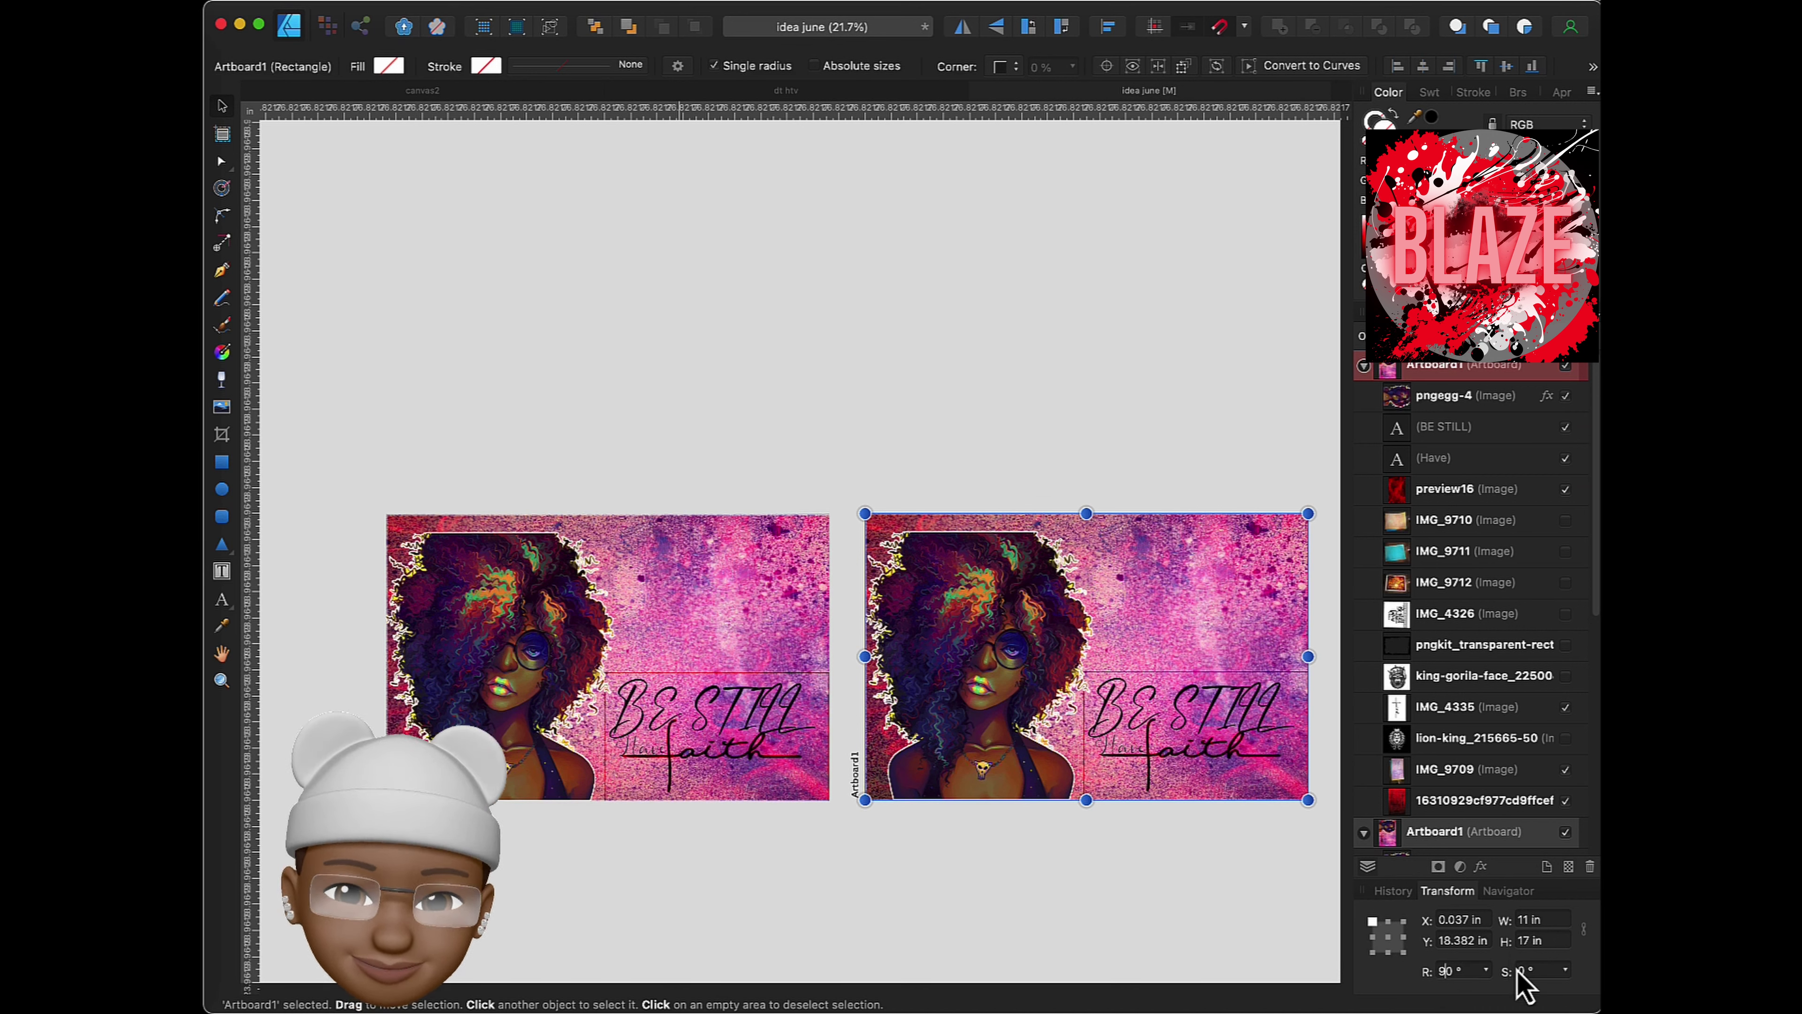
{"action": "key", "text": "Tab"}
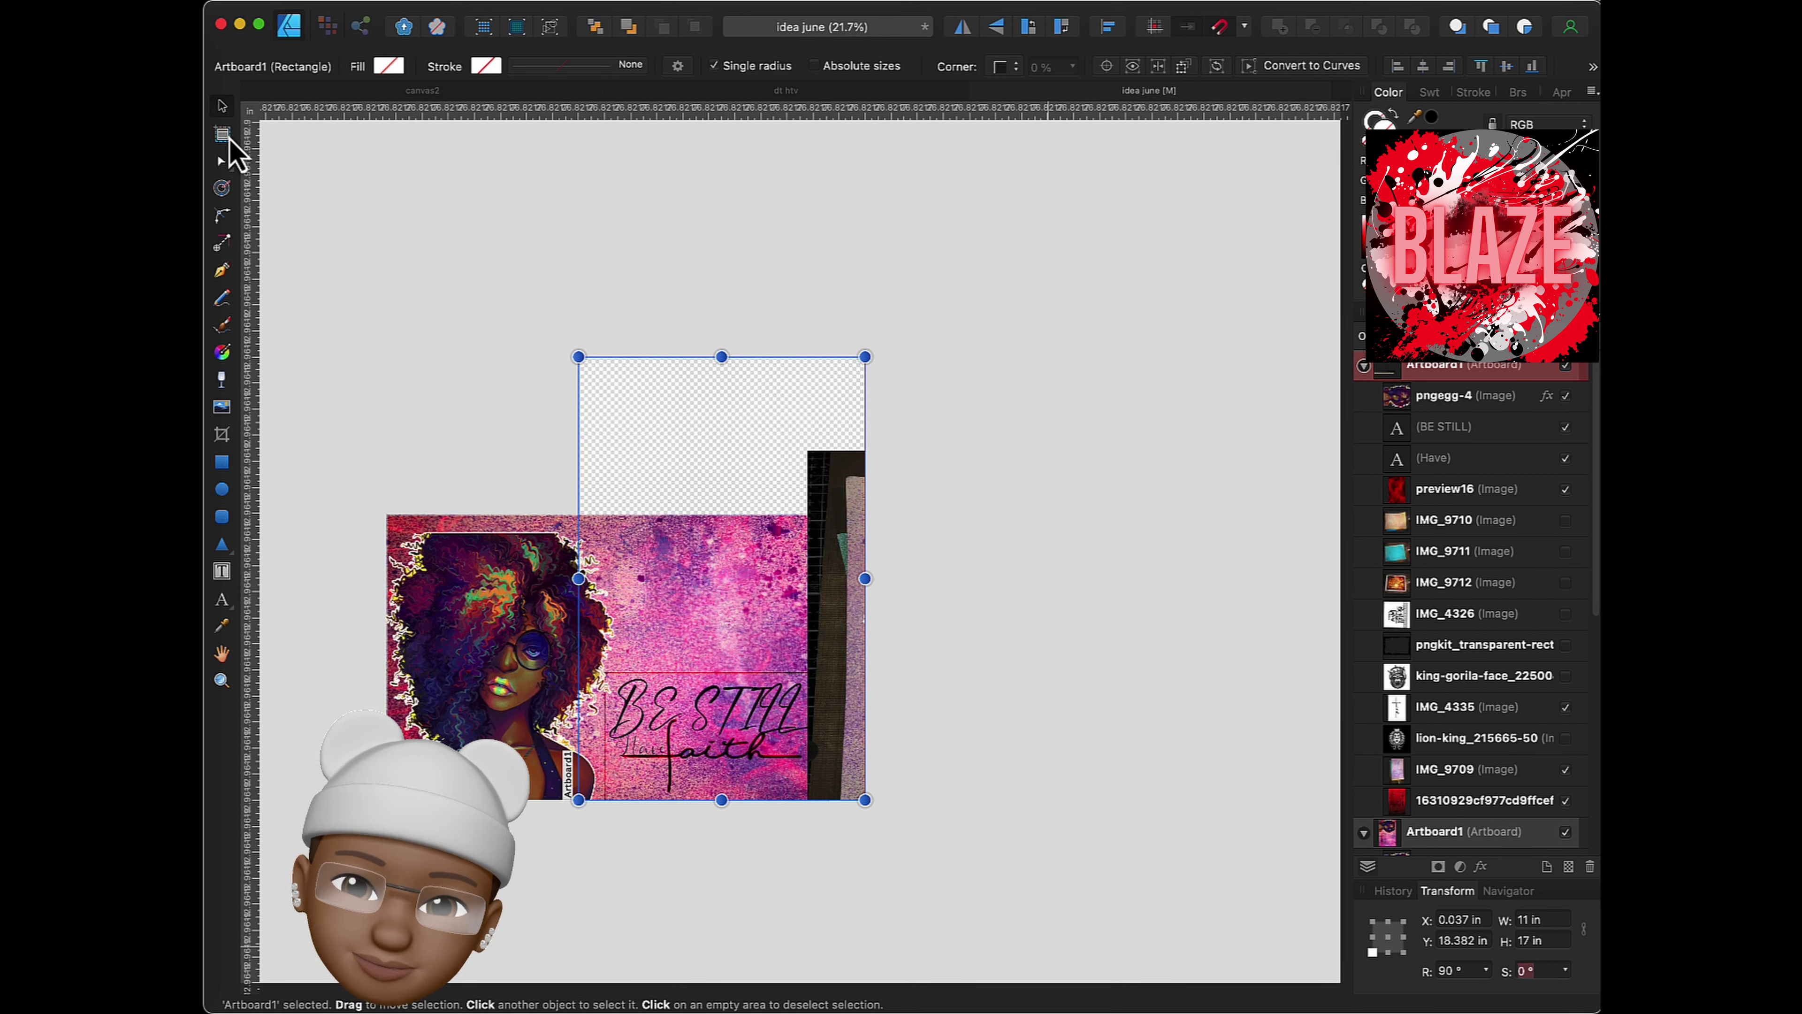
{"action": "left_click", "coordinate": [223, 135]}
{"action": "left_click_drag", "start_coordinate": [804, 359], "coordinate": [1132, 356]}
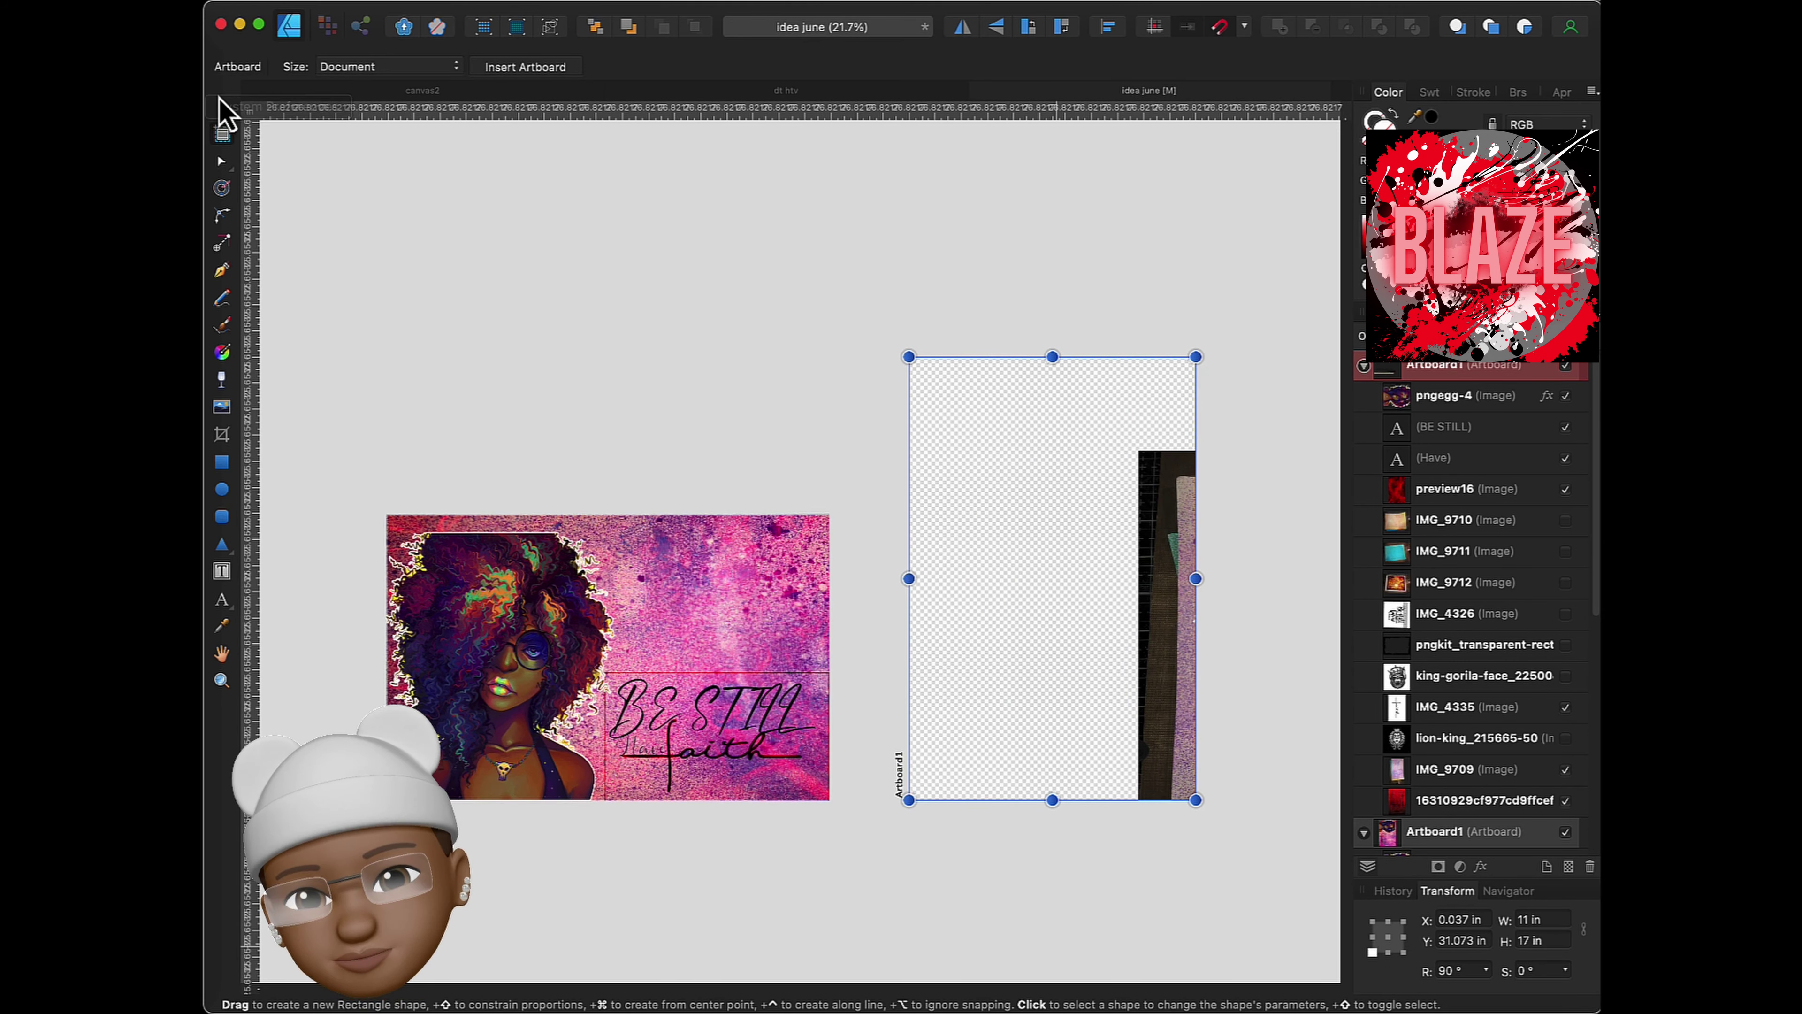
- Move the purple IMG_9709 texture onto the portrait artboard and rotate it upright
{"action": "left_click", "coordinate": [222, 106]}
{"action": "left_click_drag", "start_coordinate": [1163, 624], "coordinate": [880, 551]}
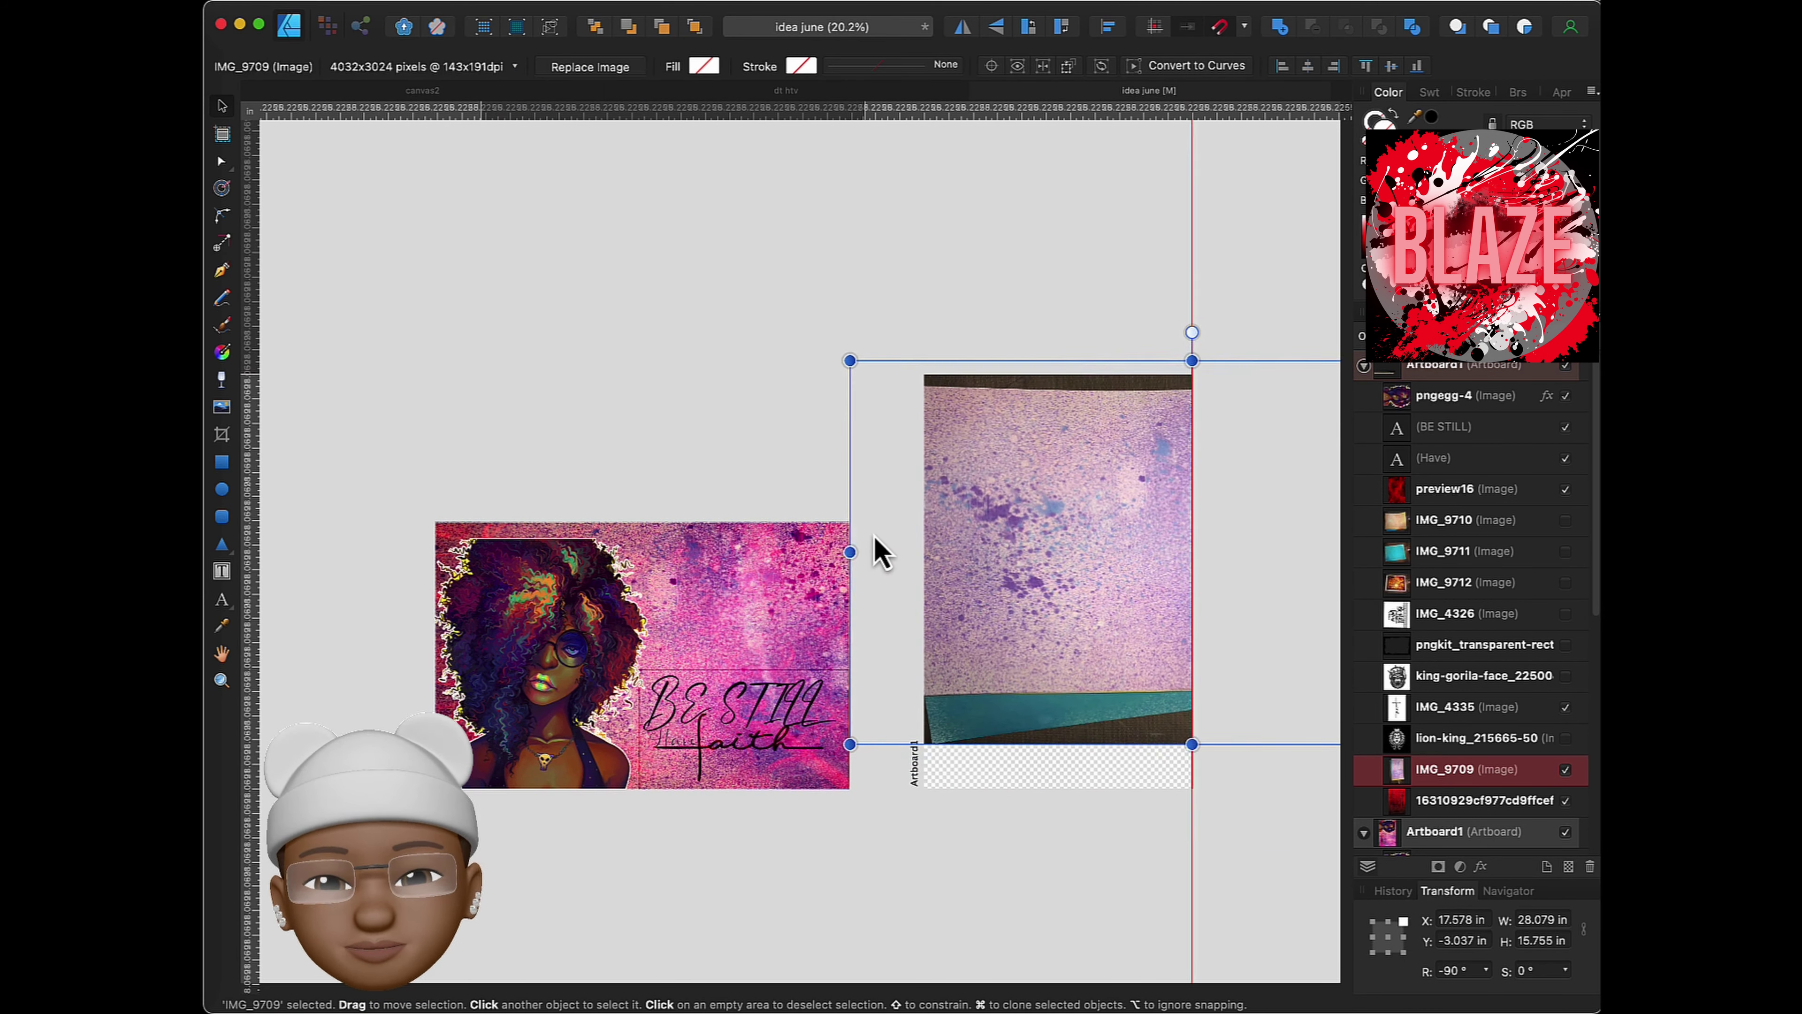
{"action": "mouse_move", "coordinate": [1192, 332]}
{"action": "left_mouse_down"}
{"action": "mouse_move", "coordinate": [1317, 616]}
{"action": "mouse_move", "coordinate": [1312, 582]}
{"action": "left_mouse_up"}
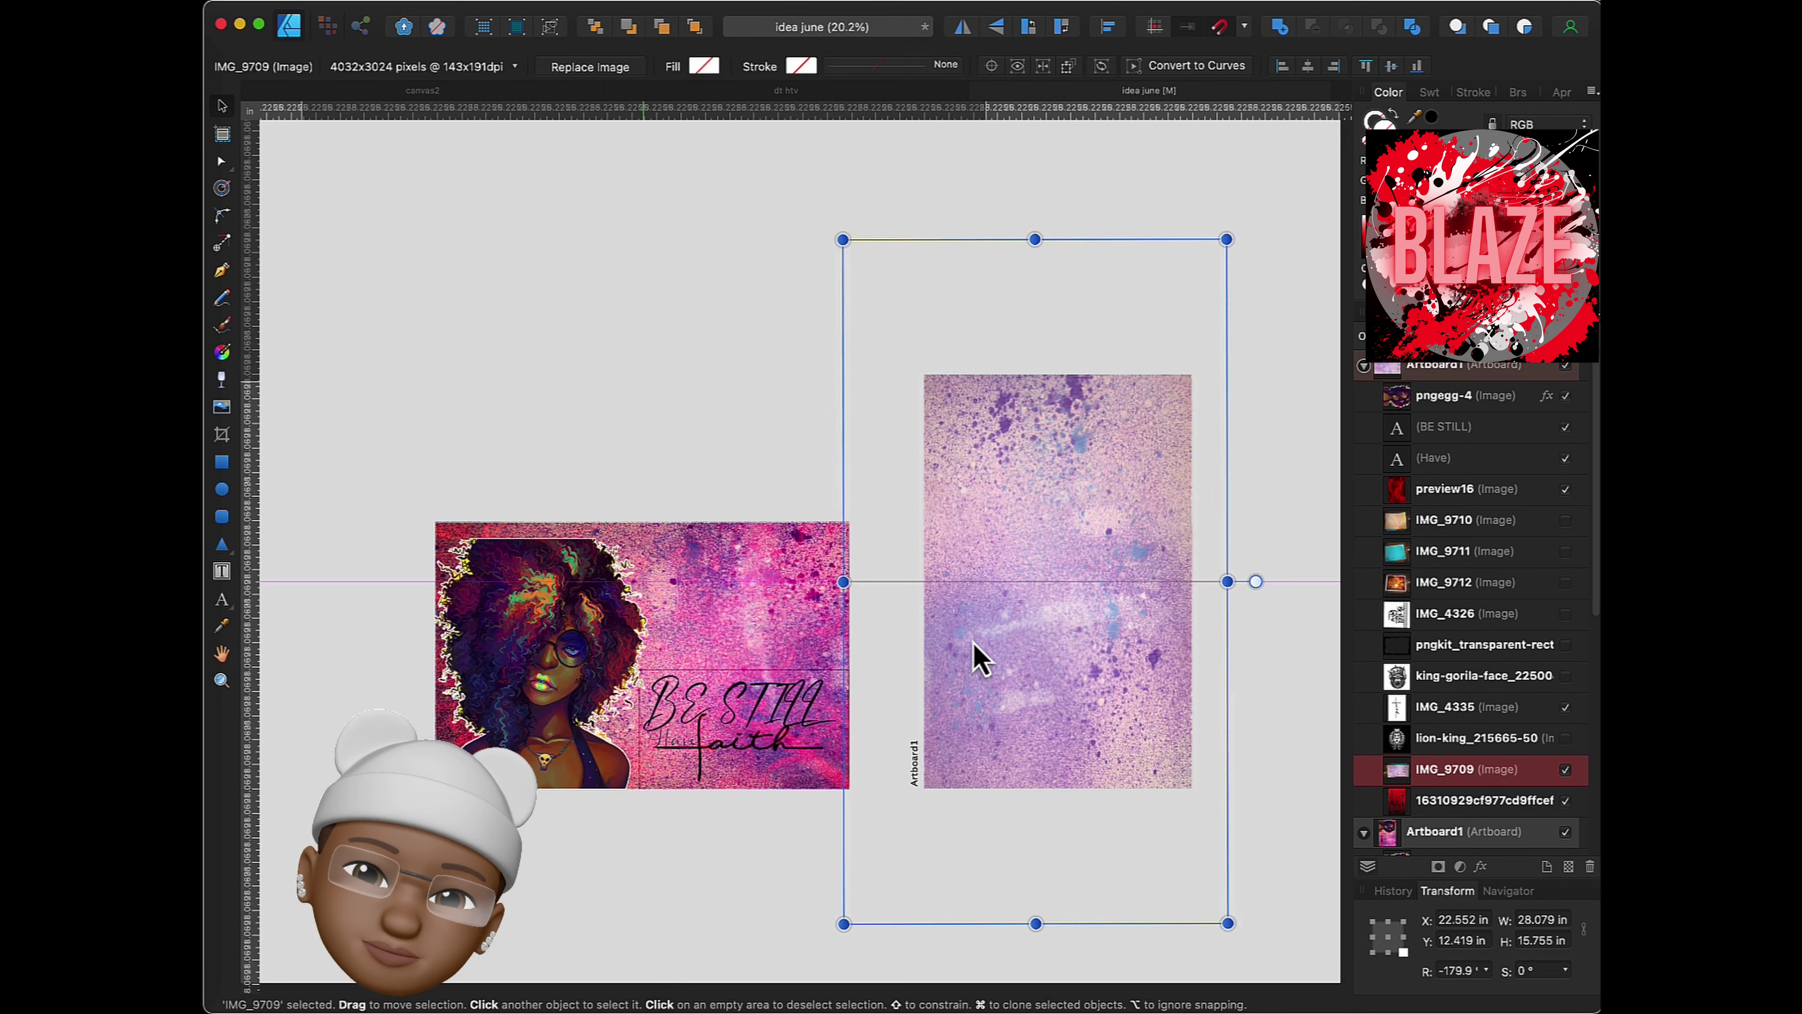
{"action": "left_click_drag", "start_coordinate": [976, 656], "coordinate": [982, 657]}
{"action": "double_click", "coordinate": [1432, 365]}
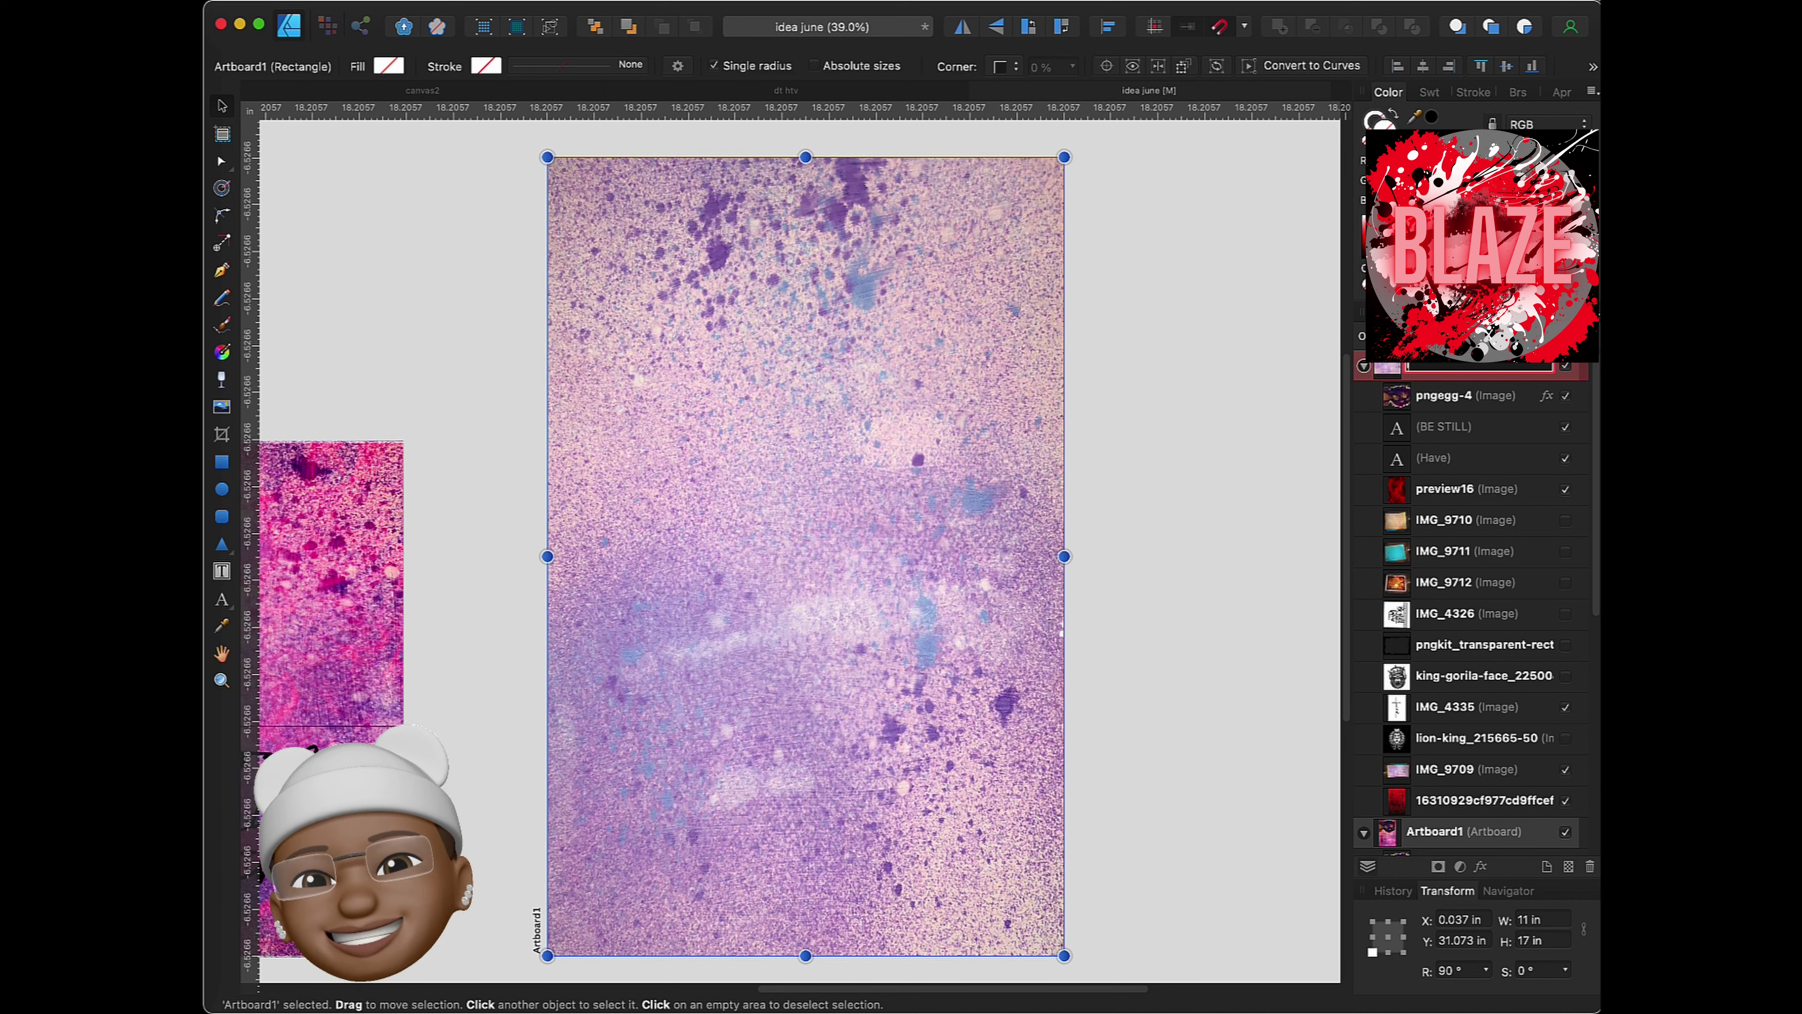
- Move the BE STILL text onto the purple texture
{"action": "left_click", "coordinate": [1412, 462]}
{"action": "left_click", "coordinate": [1560, 436]}
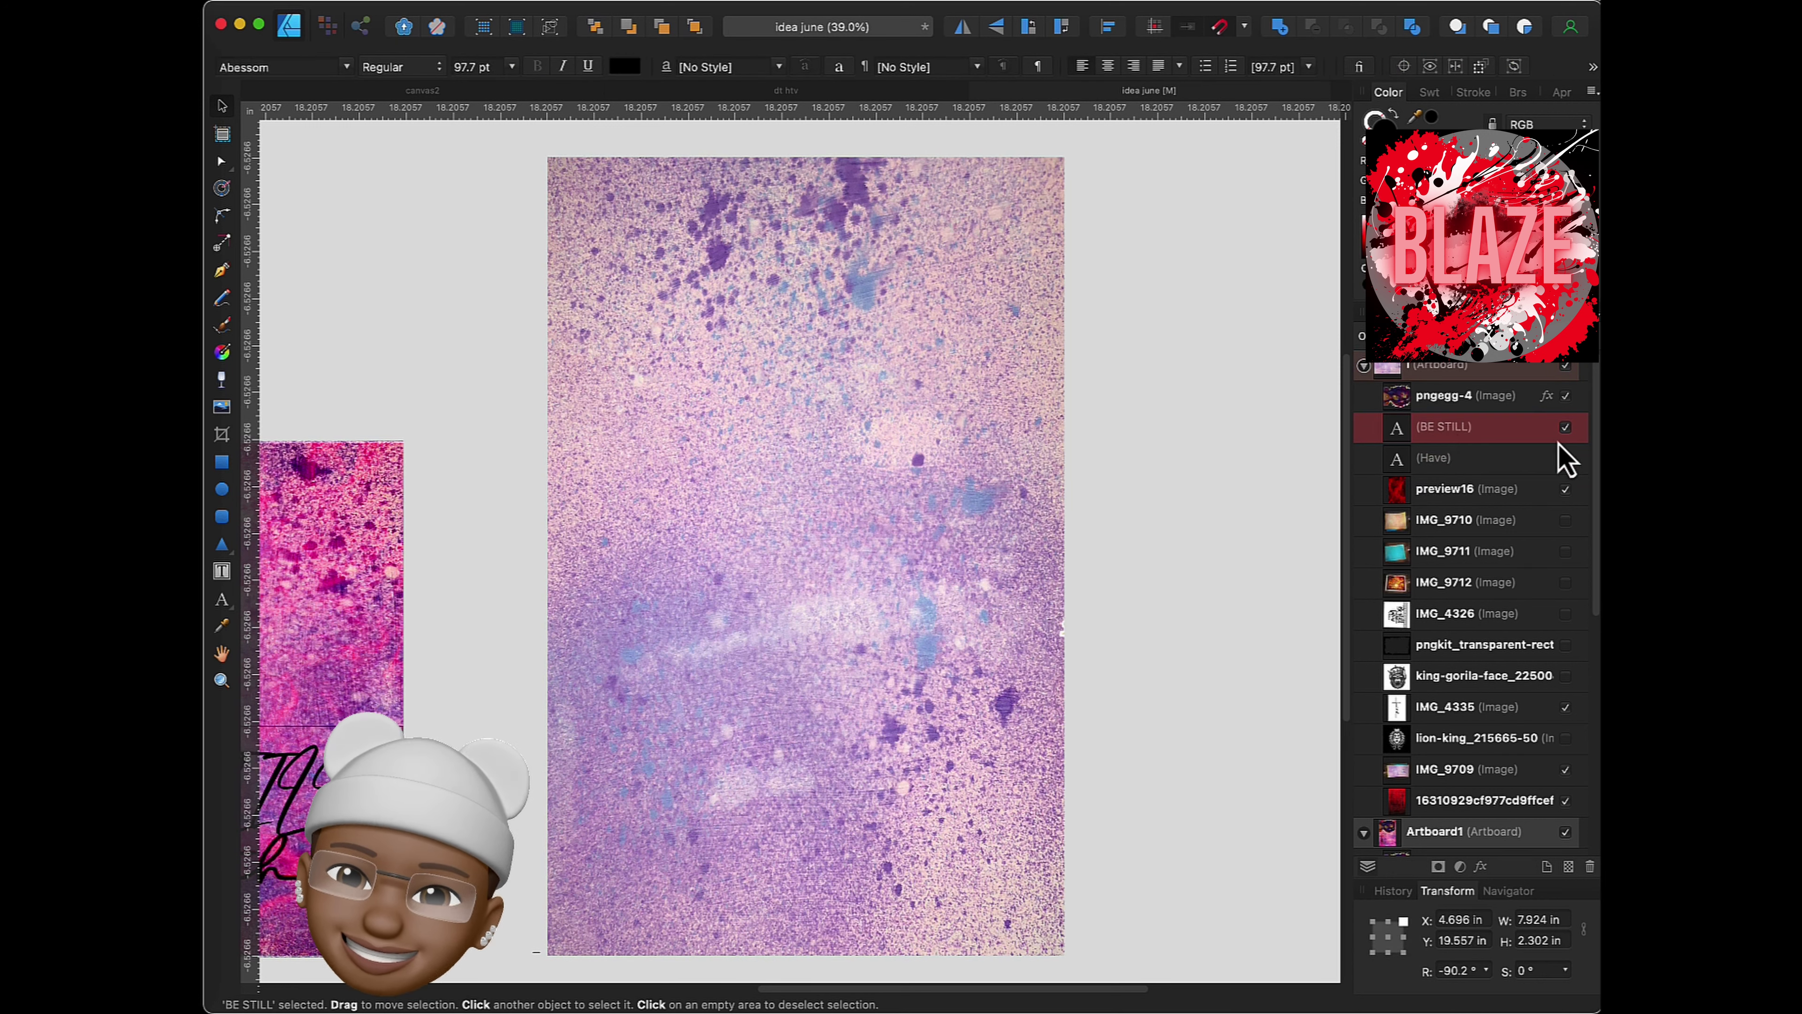
{"action": "left_click_drag", "start_coordinate": [929, 568], "coordinate": [543, 515]}
{"action": "scroll", "coordinate": [929, 567], "scroll_direction": "down", "scroll_amount": 5}
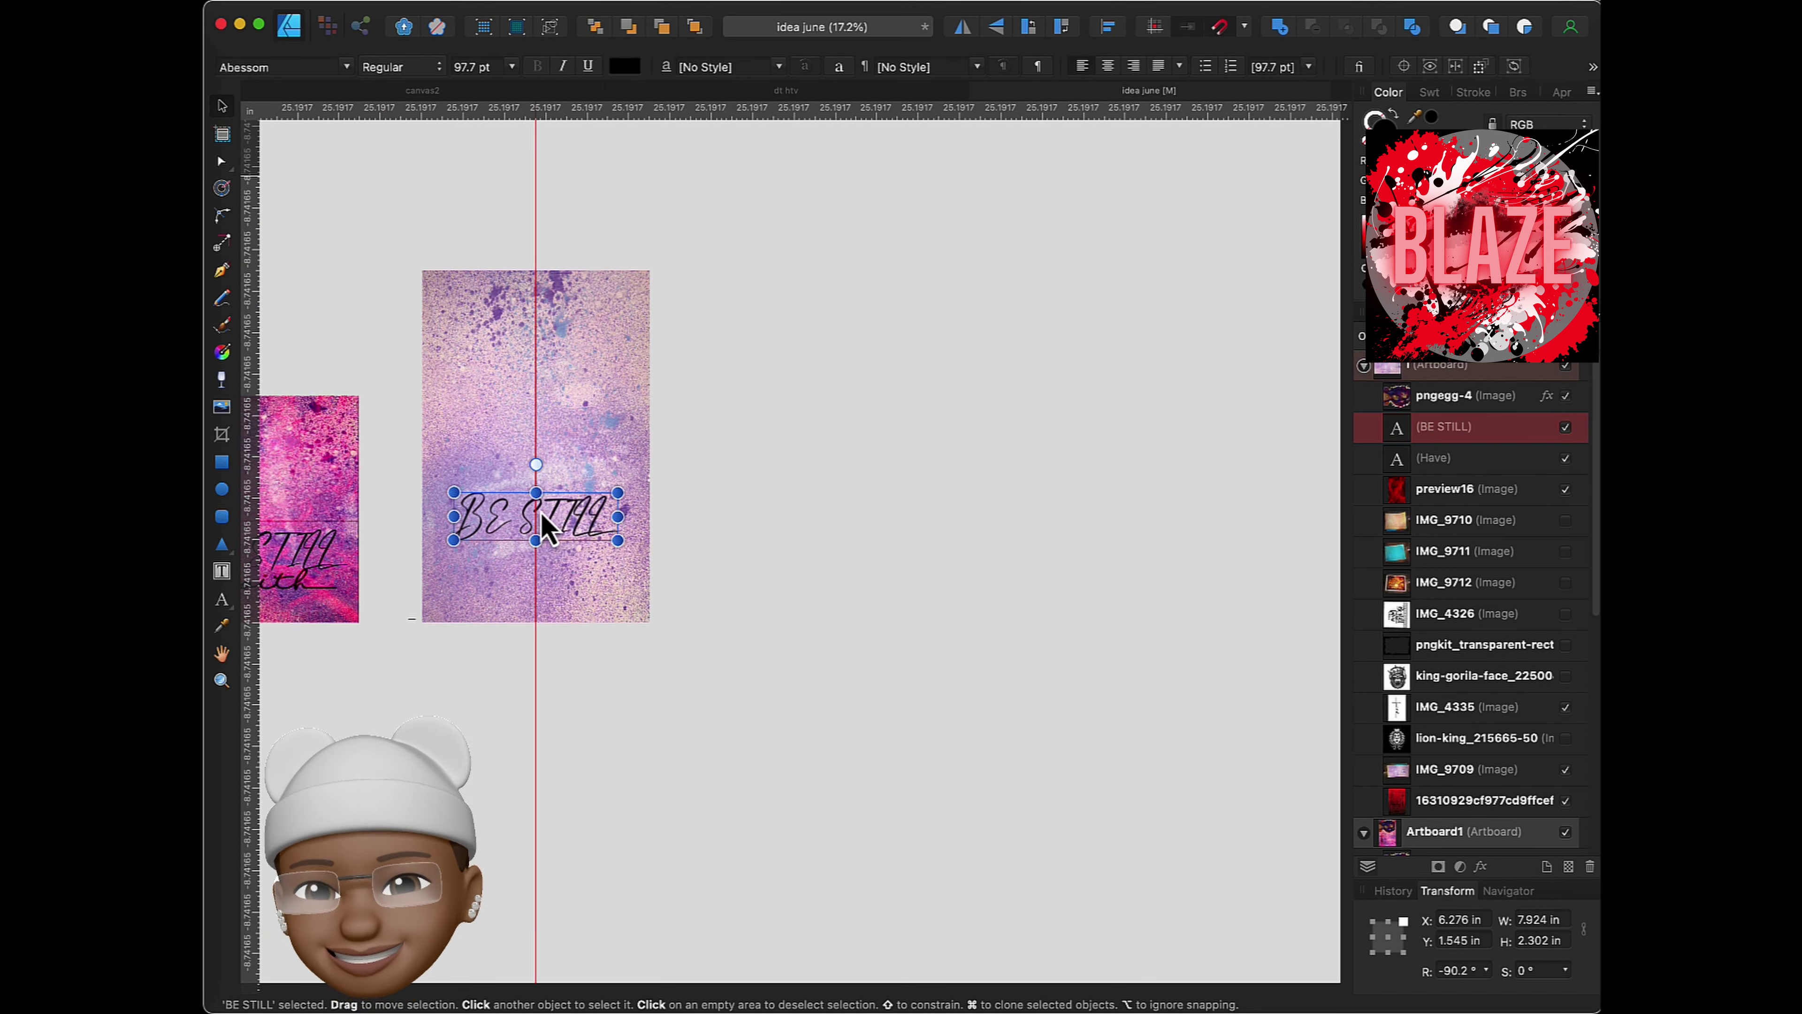
- Move the pink preview16 texture onto the portrait artboard and rotate it upright
{"action": "left_click", "coordinate": [1447, 488]}
{"action": "left_click_drag", "start_coordinate": [717, 528], "coordinate": [434, 414]}
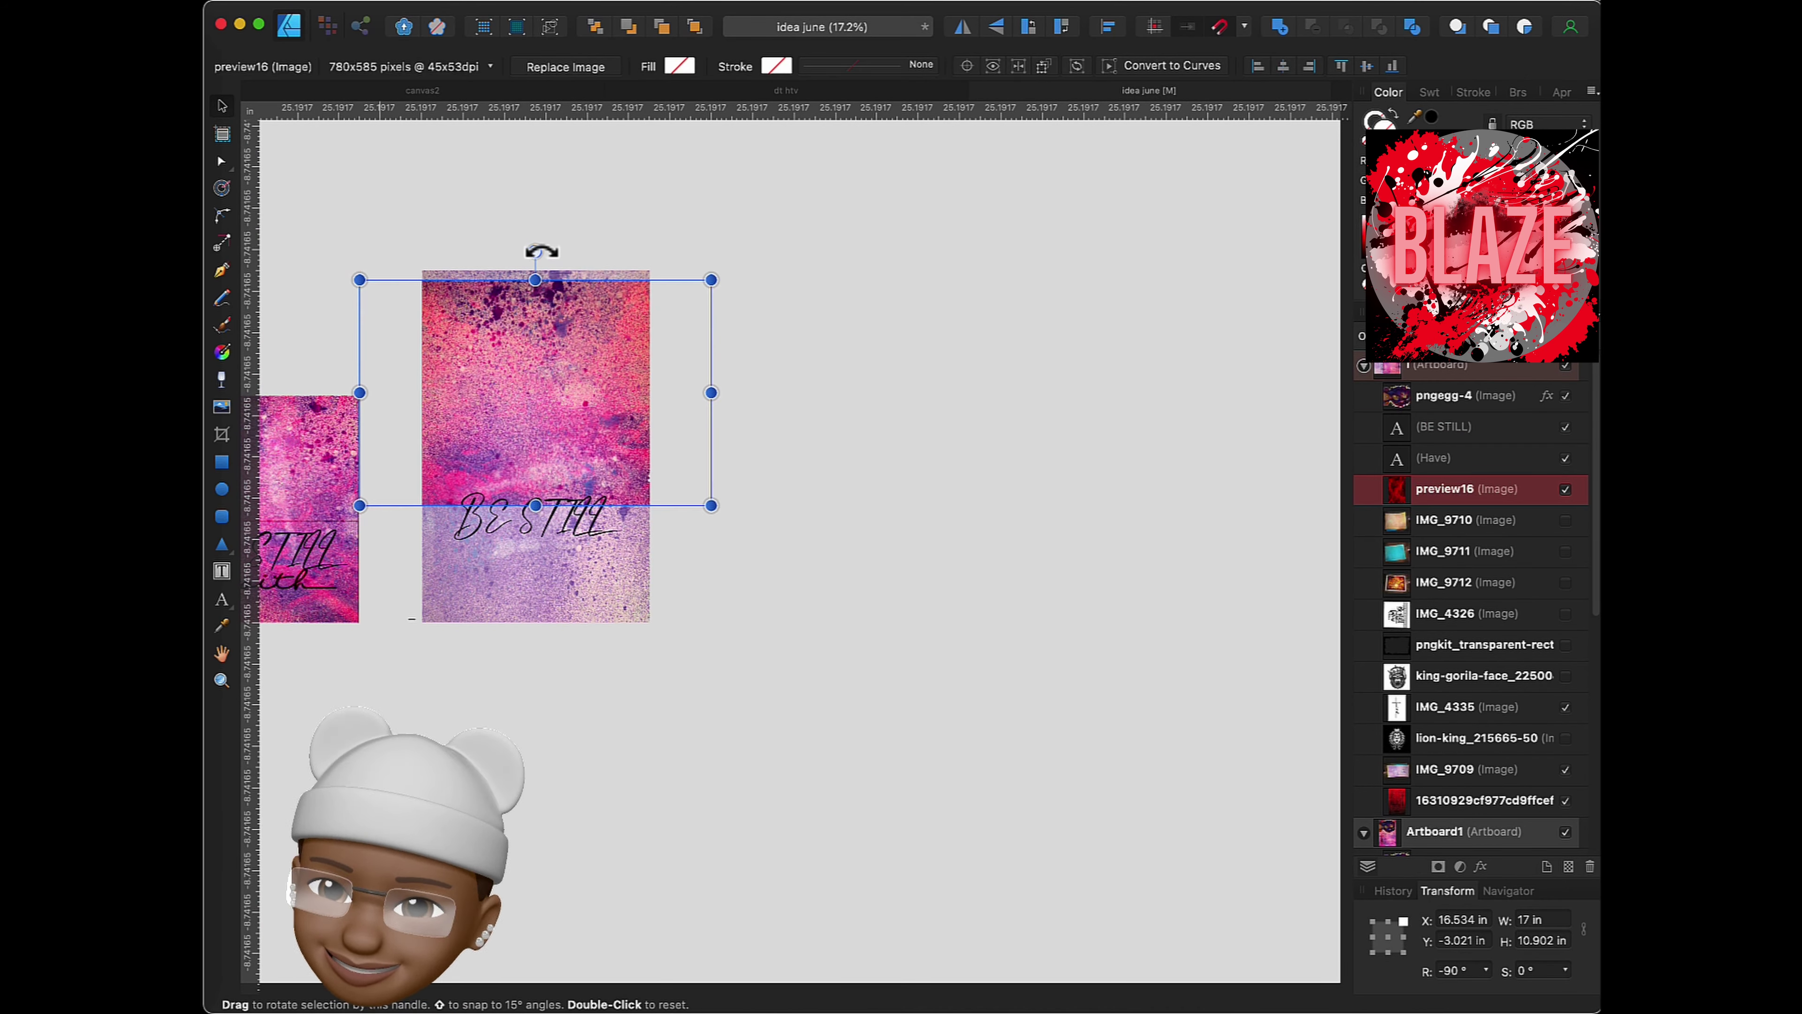
{"action": "left_click_drag", "start_coordinate": [534, 250], "coordinate": [676, 397]}
{"action": "left_click", "coordinate": [1444, 706]}
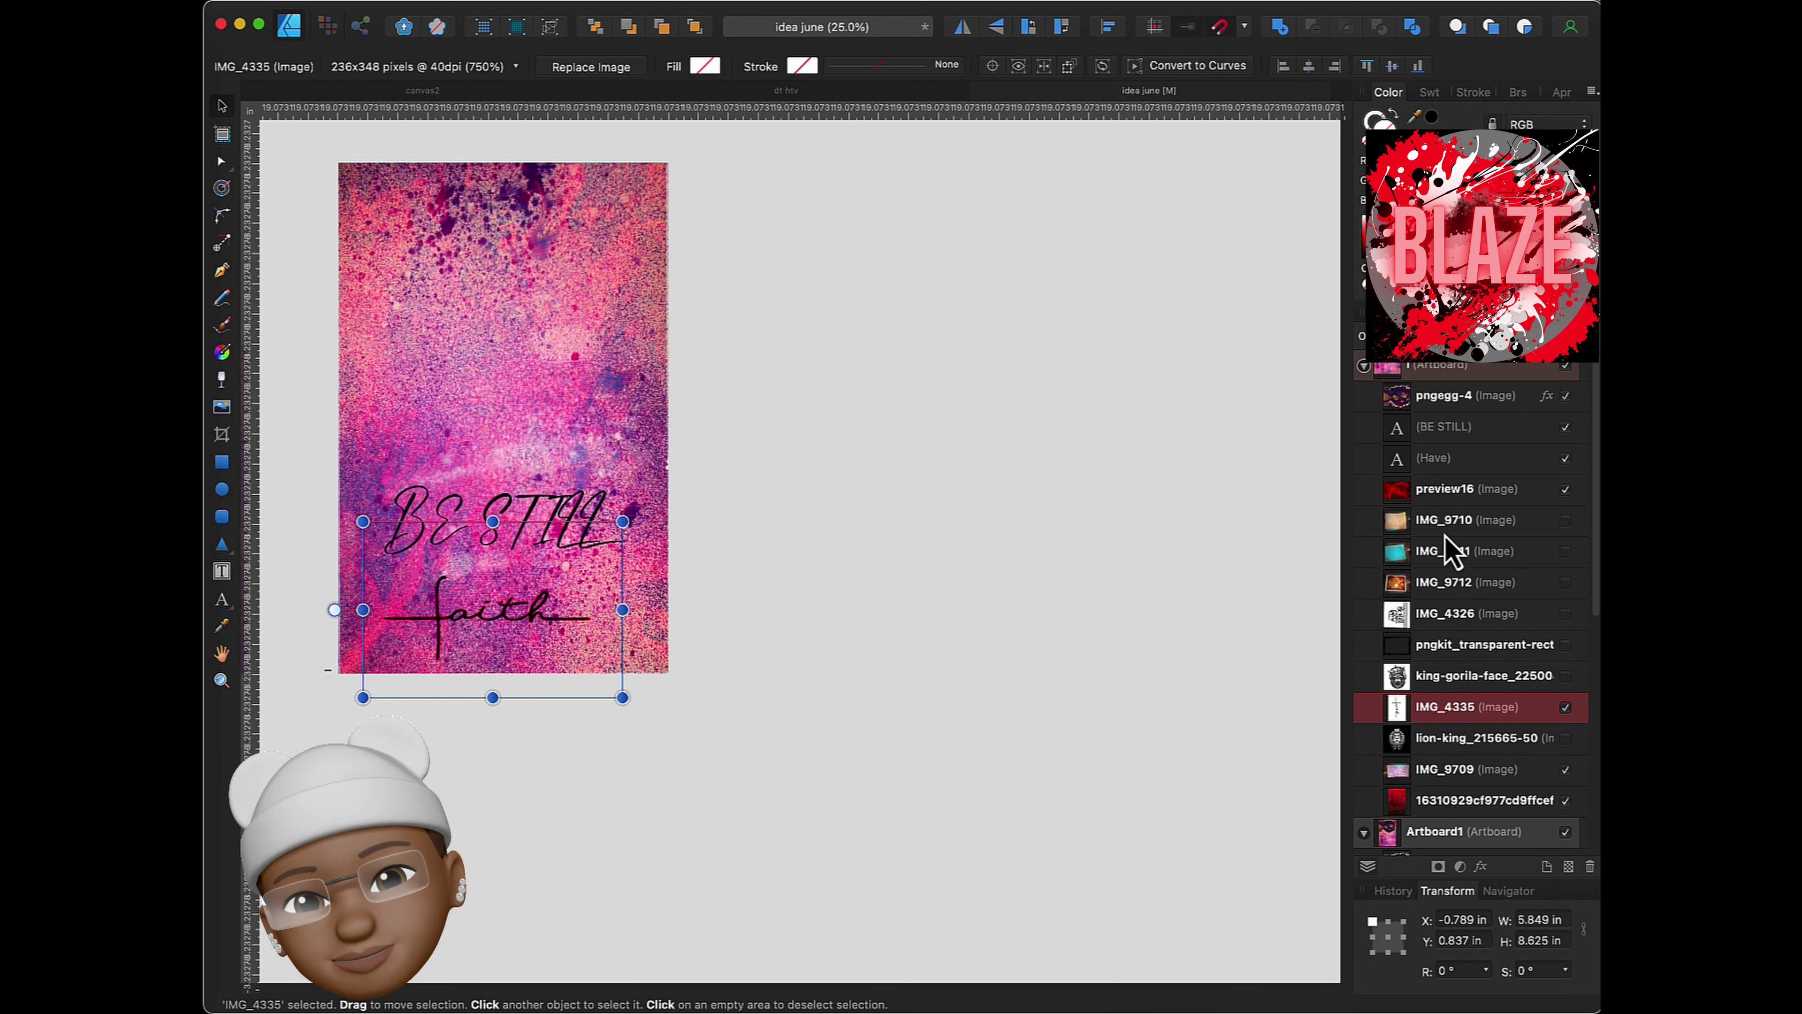
- Move the Have text onto faith and the girl portrait to the artboard's top
{"action": "left_click", "coordinate": [1434, 458]}
{"action": "left_click_drag", "start_coordinate": [969, 617], "coordinate": [503, 604]}
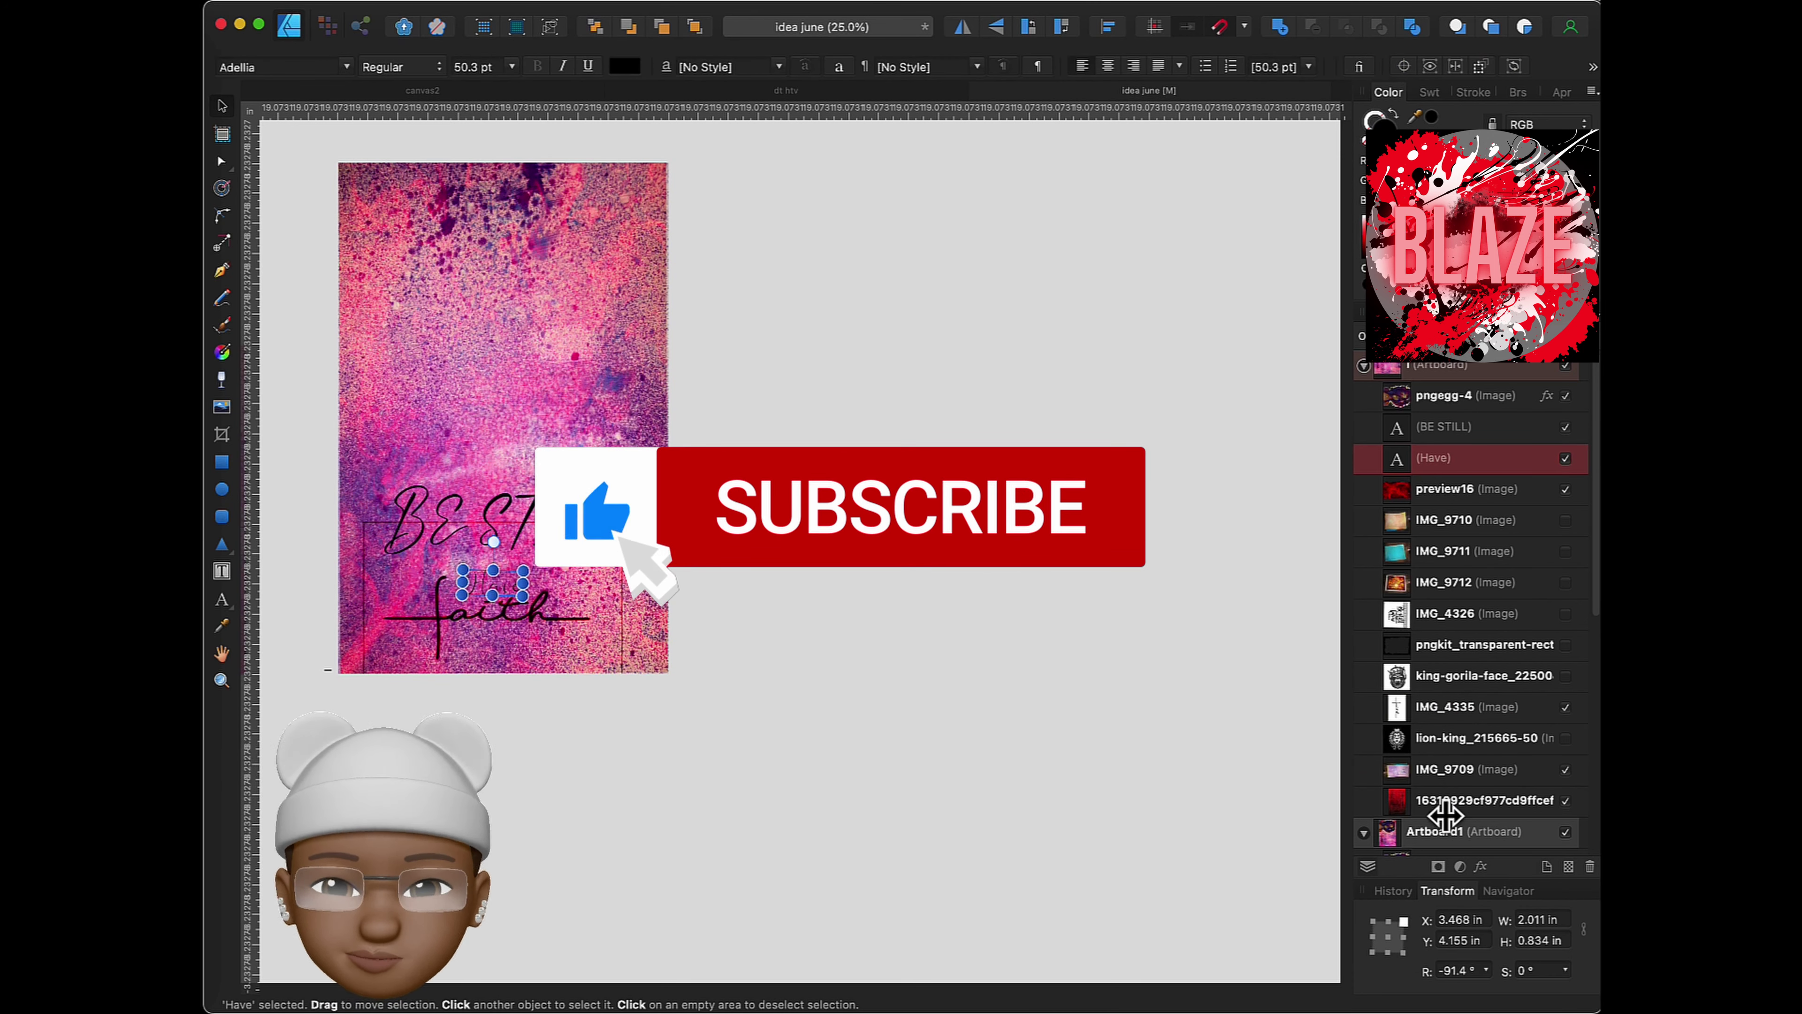
{"action": "left_click", "coordinate": [1444, 403]}
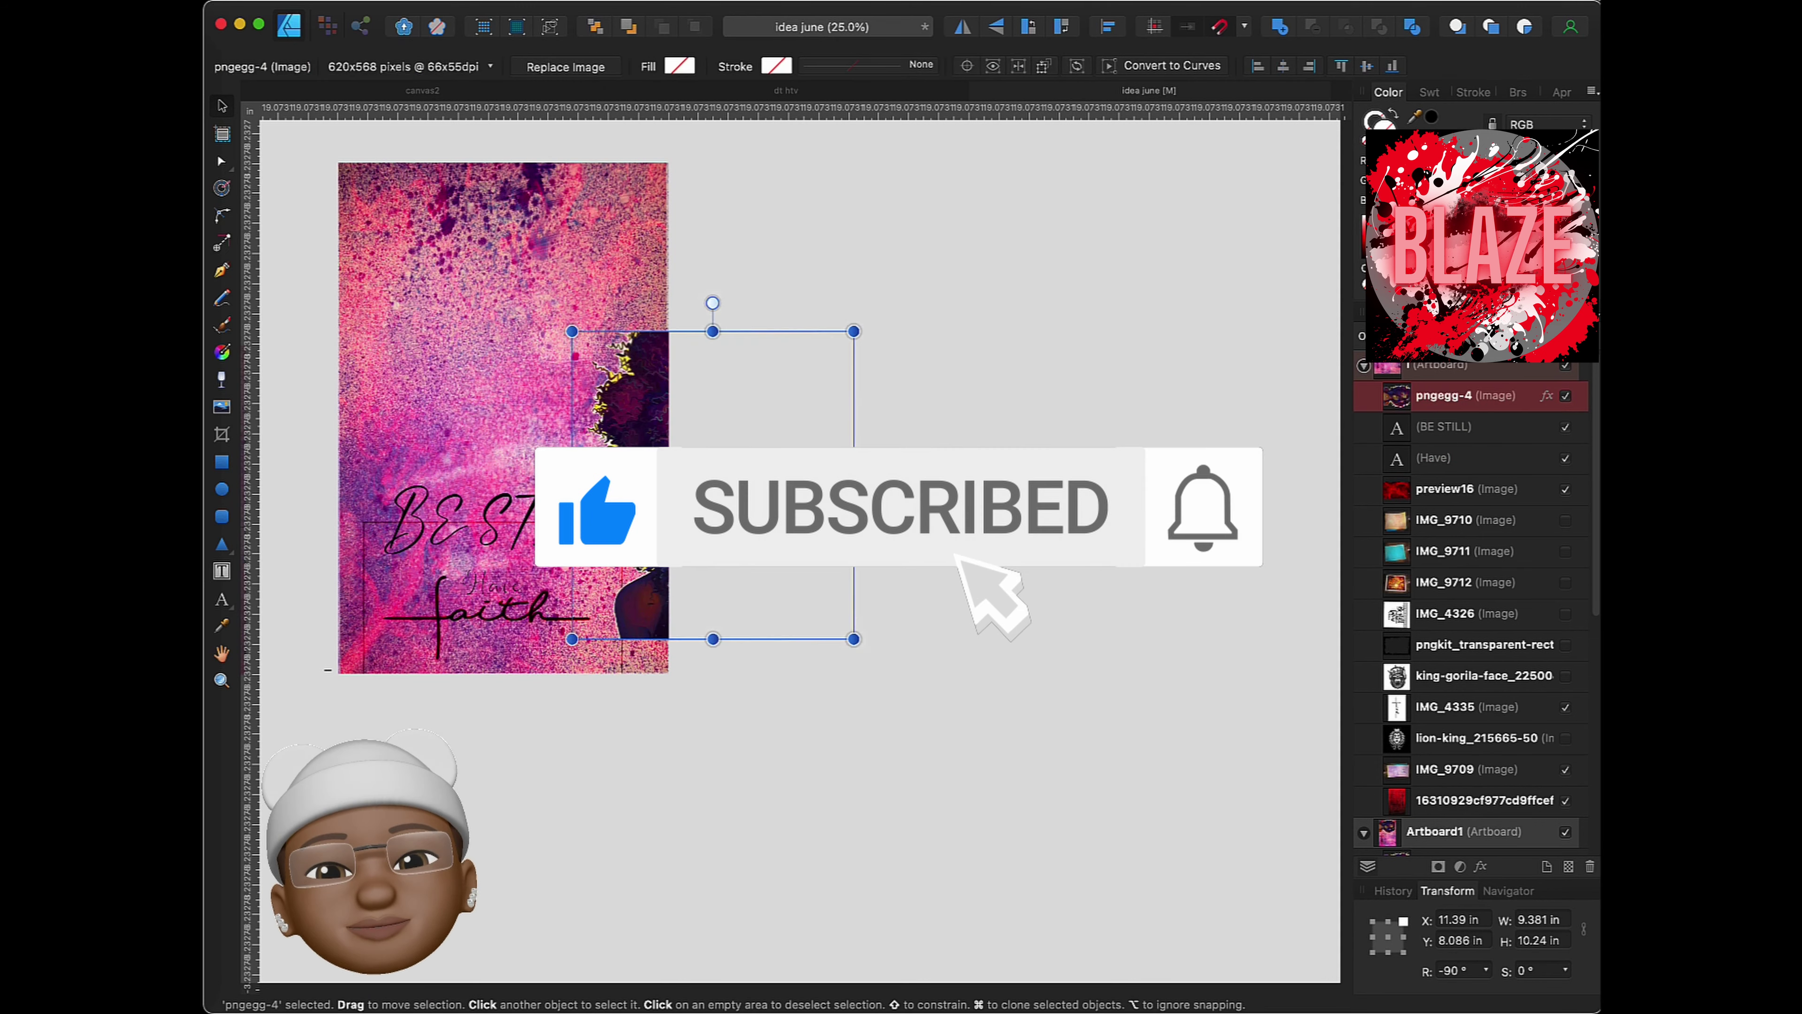
{"action": "left_click_drag", "start_coordinate": [707, 551], "coordinate": [397, 358]}
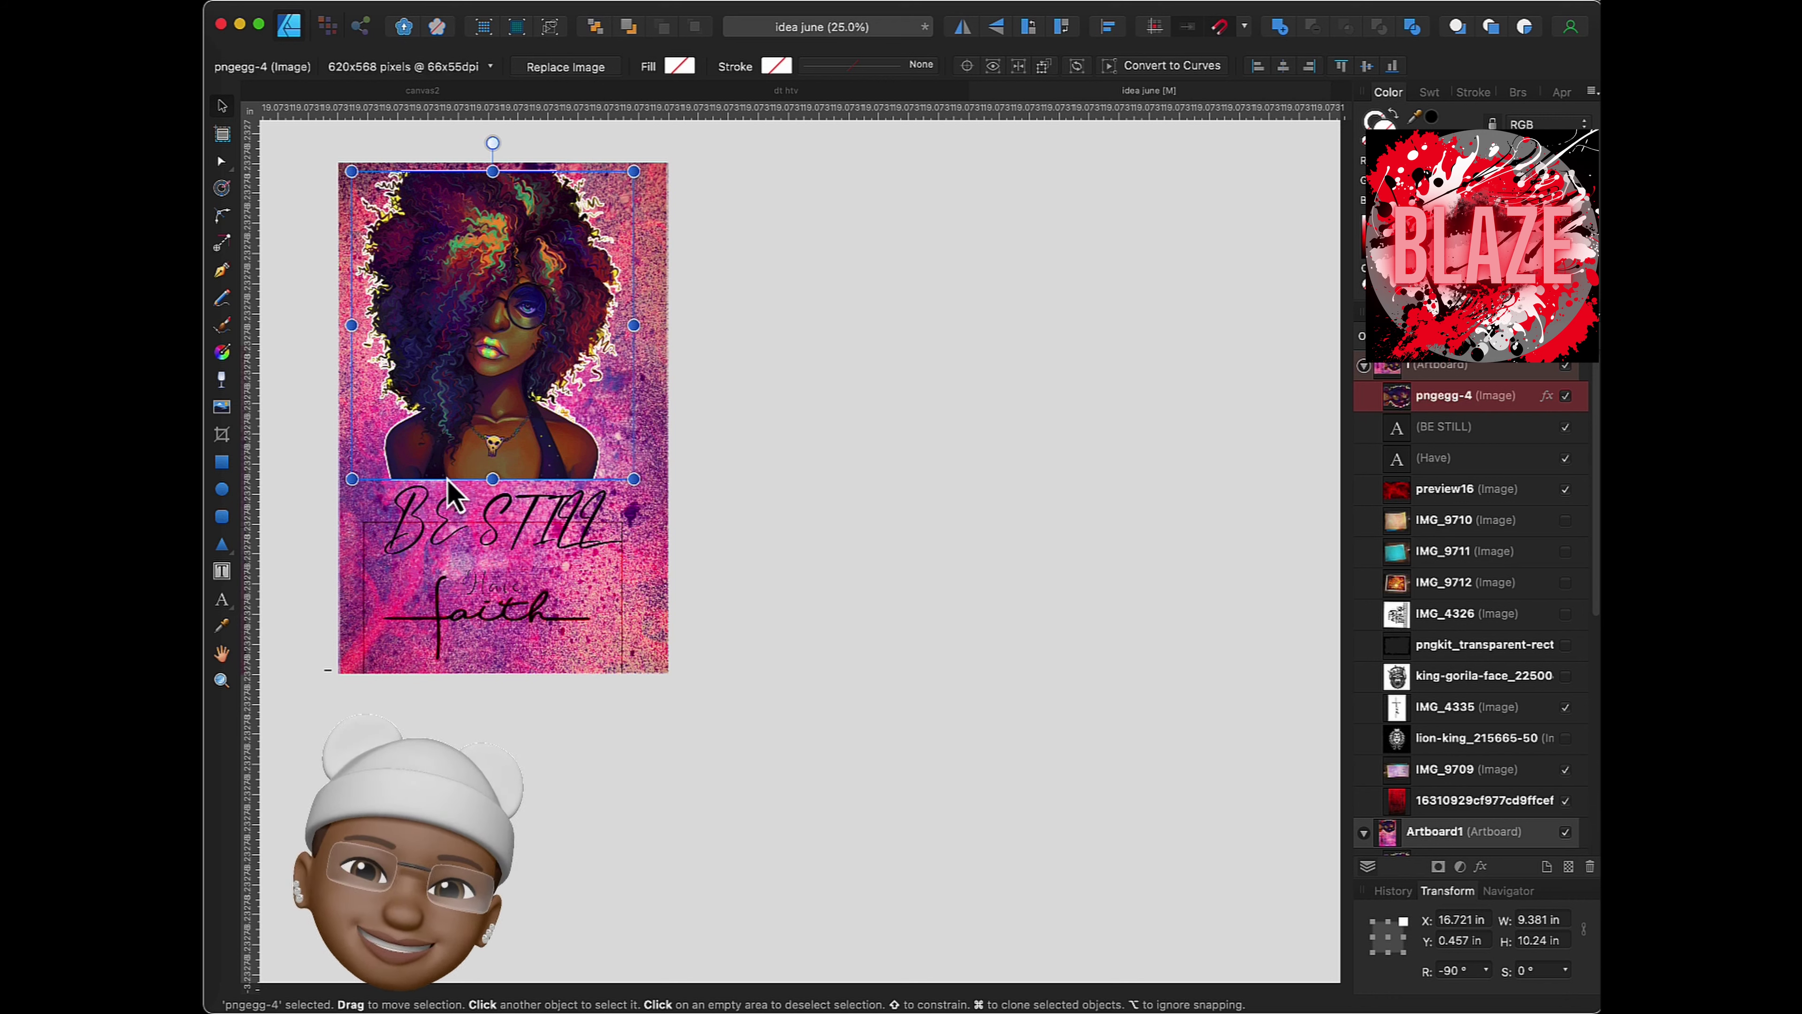
- Raise the black grunge frame to the top of Layers and stretch it over the artboard
{"action": "left_click", "coordinate": [1543, 649]}
{"action": "left_click_drag", "start_coordinate": [1490, 644], "coordinate": [1447, 389]}
{"action": "mouse_move", "coordinate": [860, 491]}
{"action": "left_mouse_down"}
{"action": "mouse_move", "coordinate": [582, 447]}
{"action": "mouse_move", "coordinate": [462, 281]}
{"action": "left_mouse_up"}
{"action": "mouse_move", "coordinate": [555, 454]}
{"action": "left_mouse_down"}
{"action": "mouse_move", "coordinate": [593, 710]}
{"action": "mouse_move", "coordinate": [672, 642]}
{"action": "left_mouse_up"}
- Stretch the grunge frame's height, place it beneath pngegg-4, and nudge the portrait into position
{"action": "left_click_drag", "start_coordinate": [505, 642], "coordinate": [502, 671]}
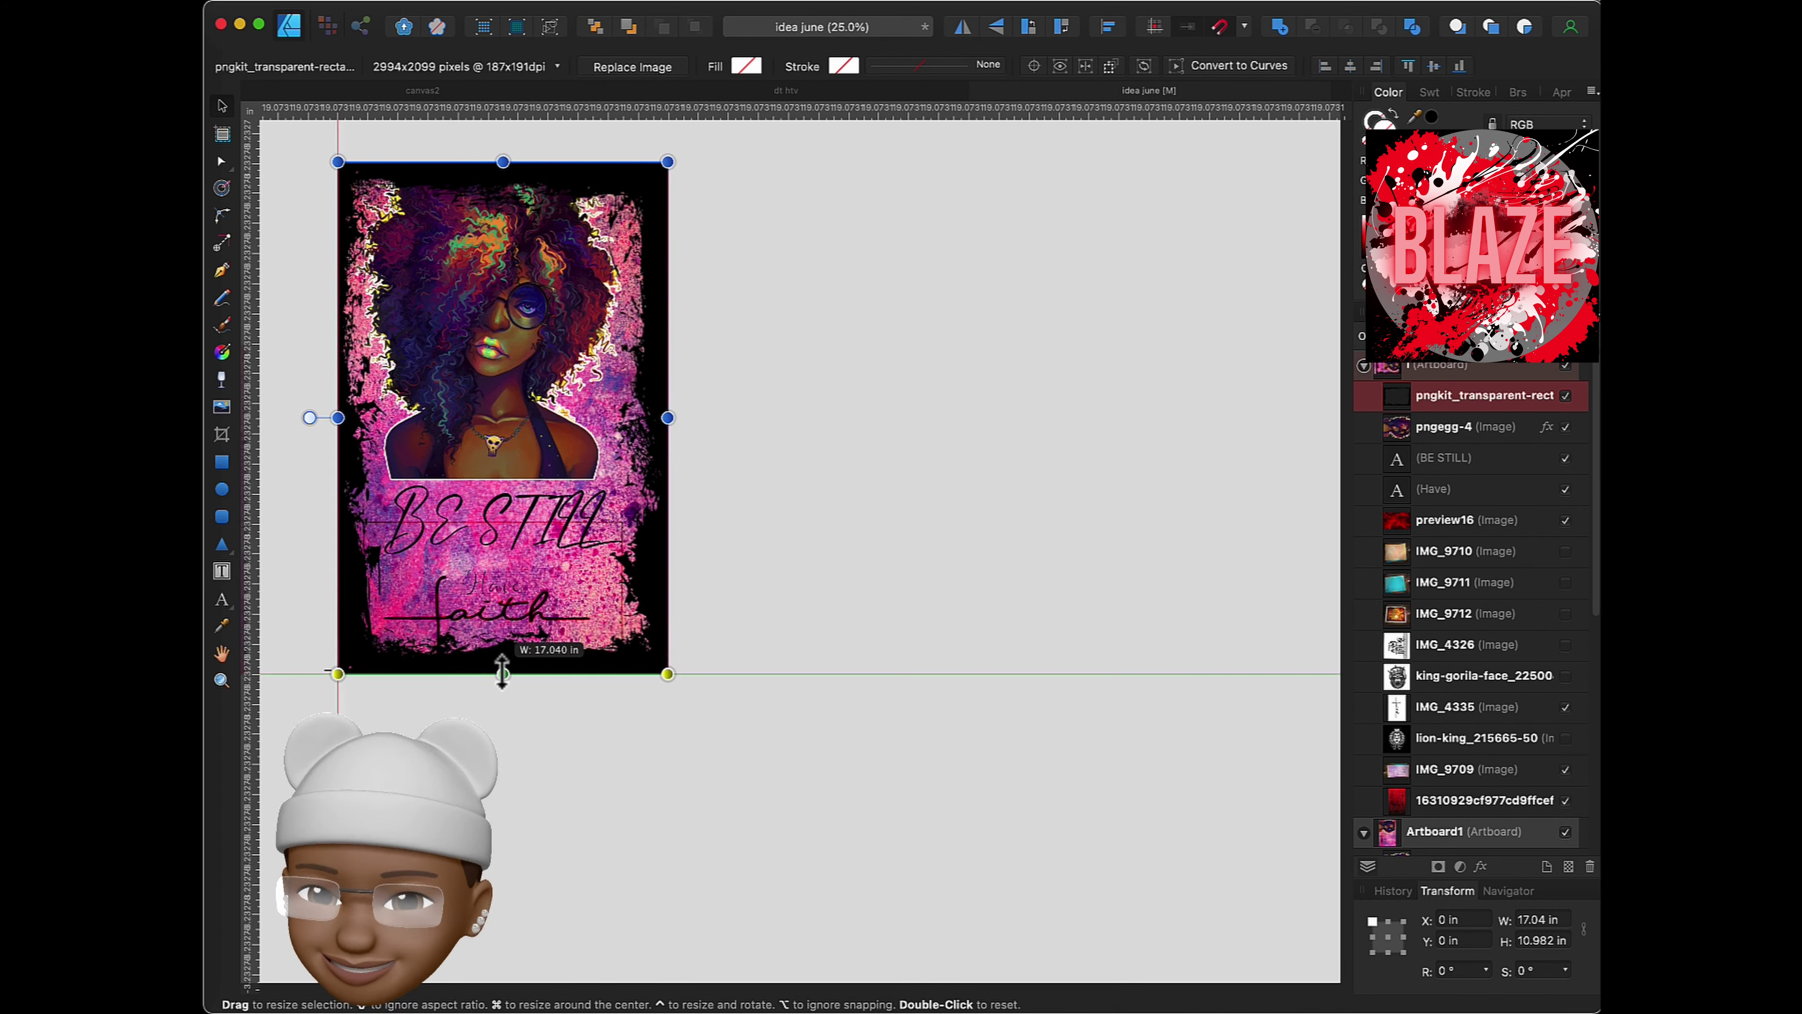
{"action": "scroll", "coordinate": [442, 422], "scroll_direction": "up", "scroll_amount": 3}
{"action": "scroll", "coordinate": [567, 440], "scroll_direction": "up", "scroll_amount": 2}
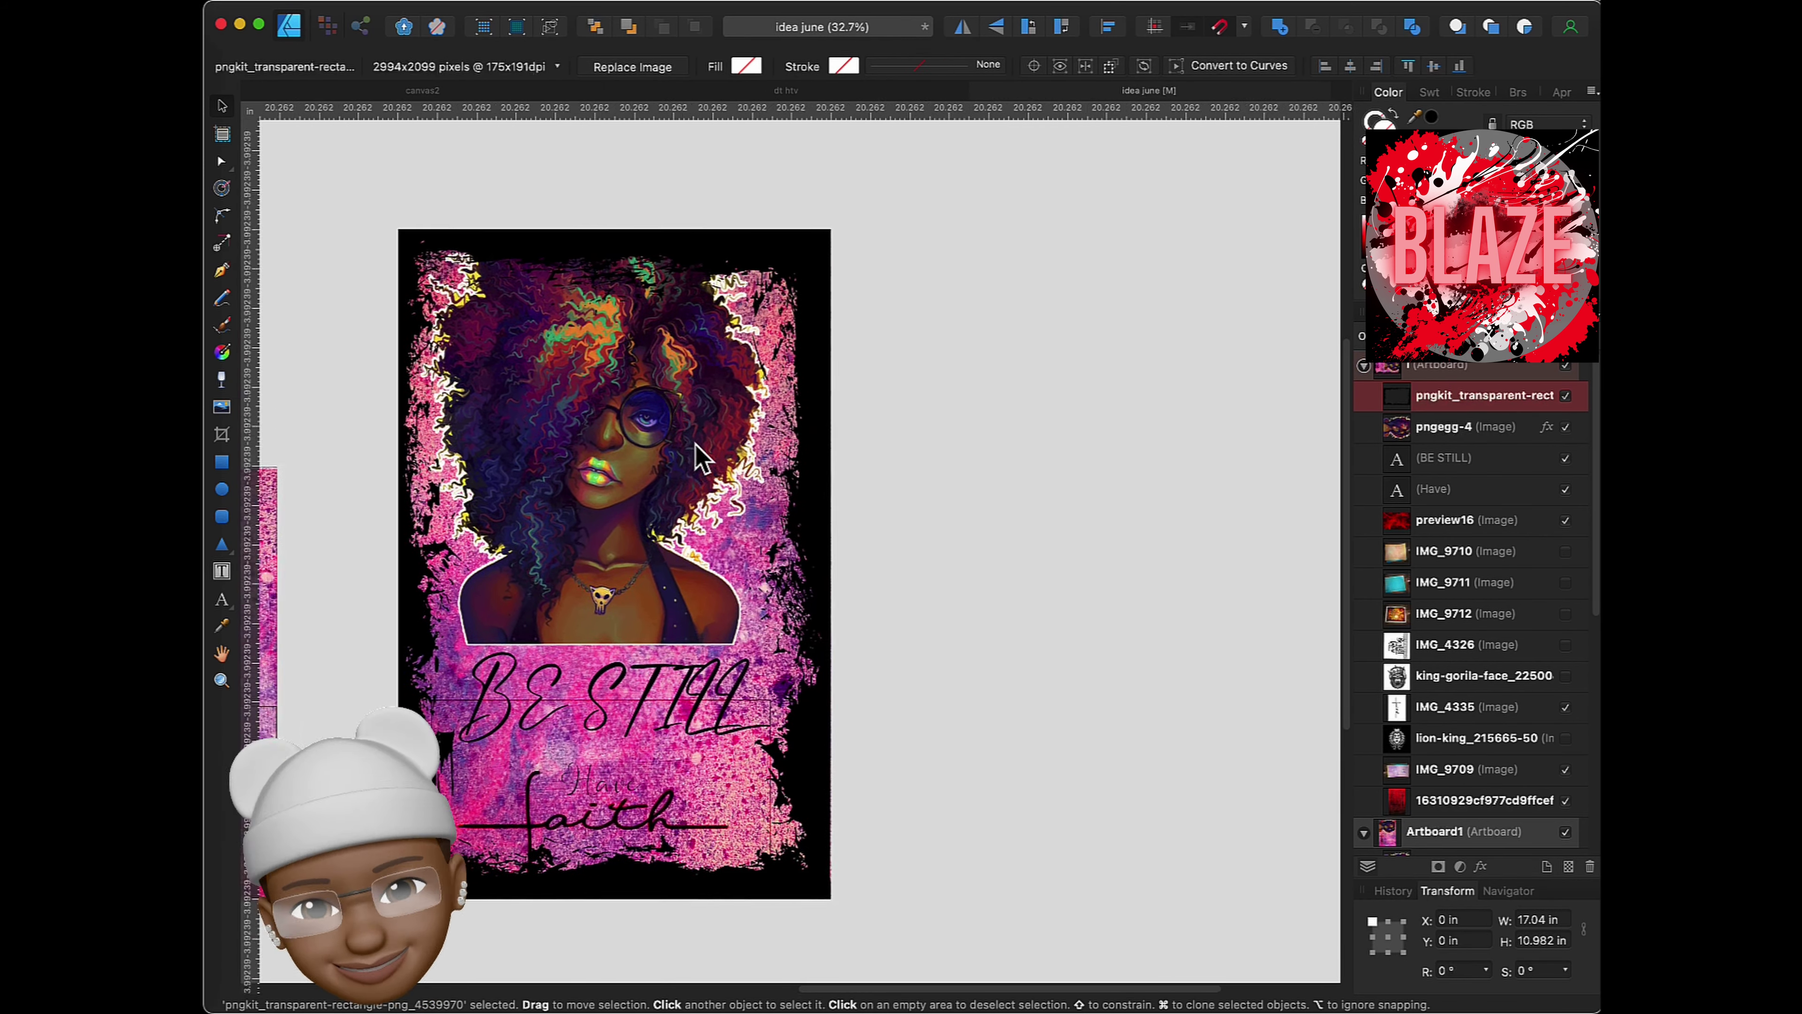
{"action": "scroll", "coordinate": [698, 458], "scroll_direction": "left", "scroll_amount": 2}
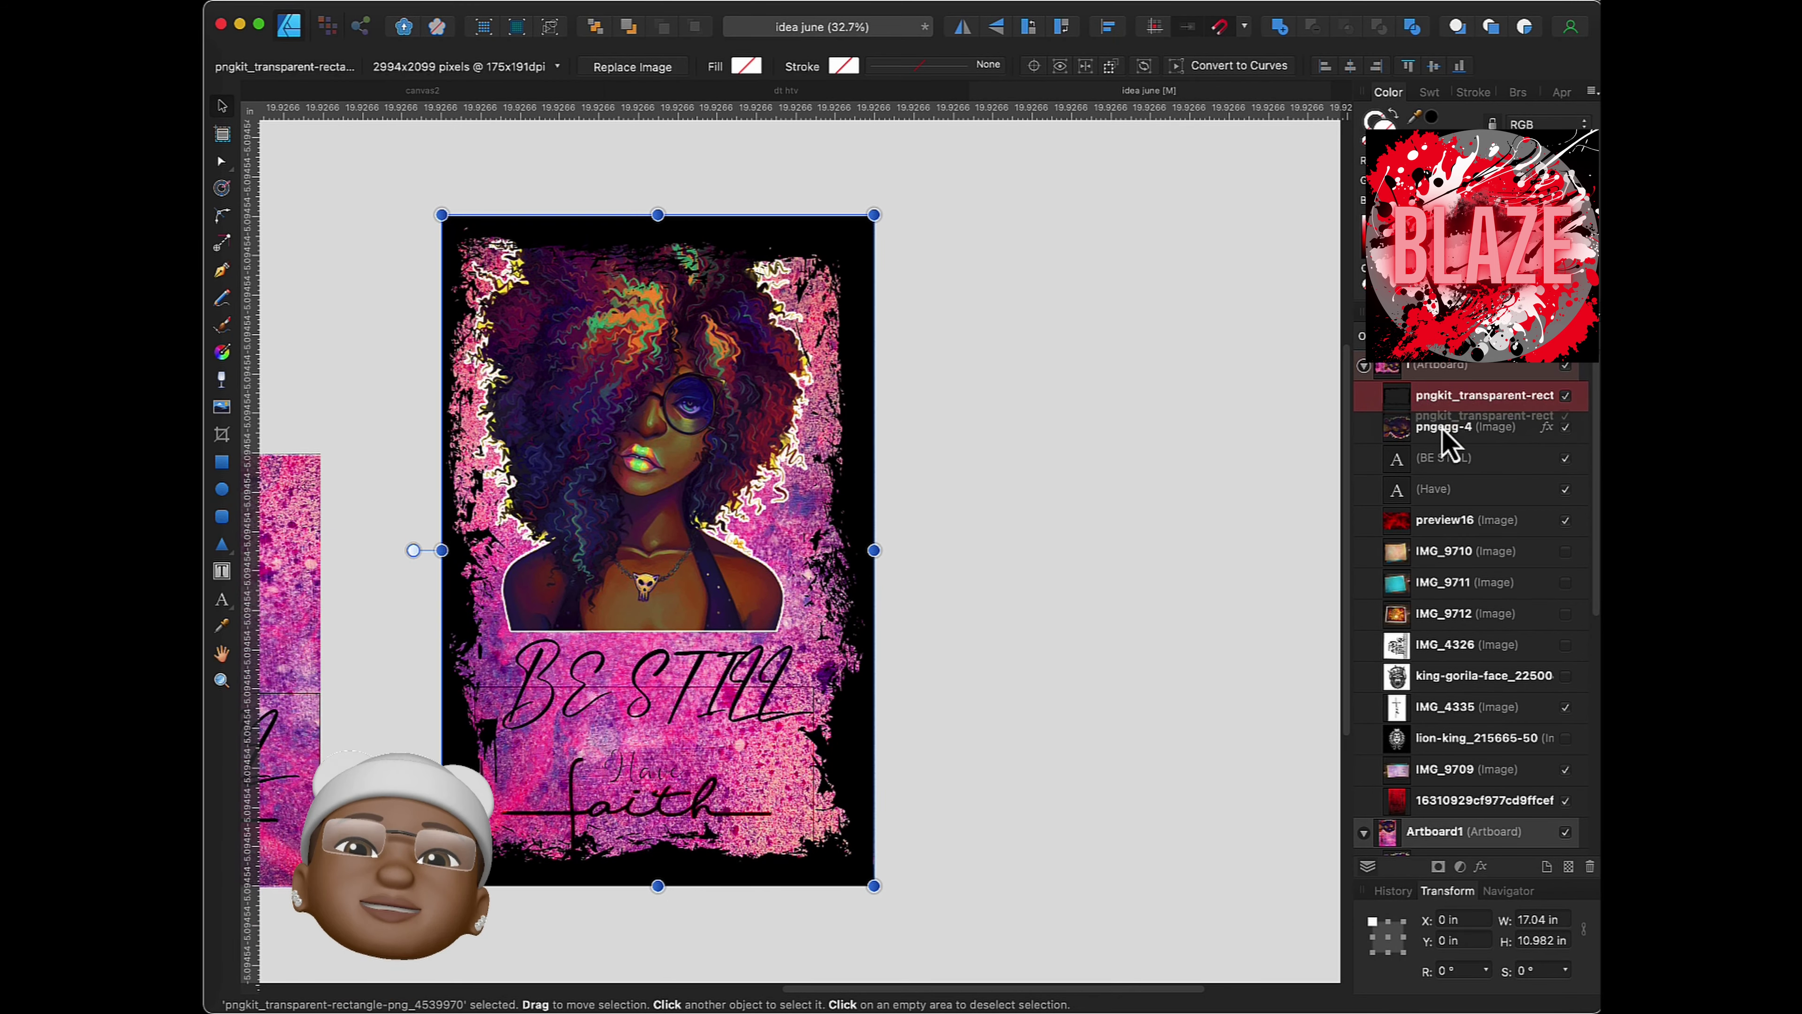
{"action": "left_click_drag", "start_coordinate": [1443, 430], "coordinate": [1443, 441]}
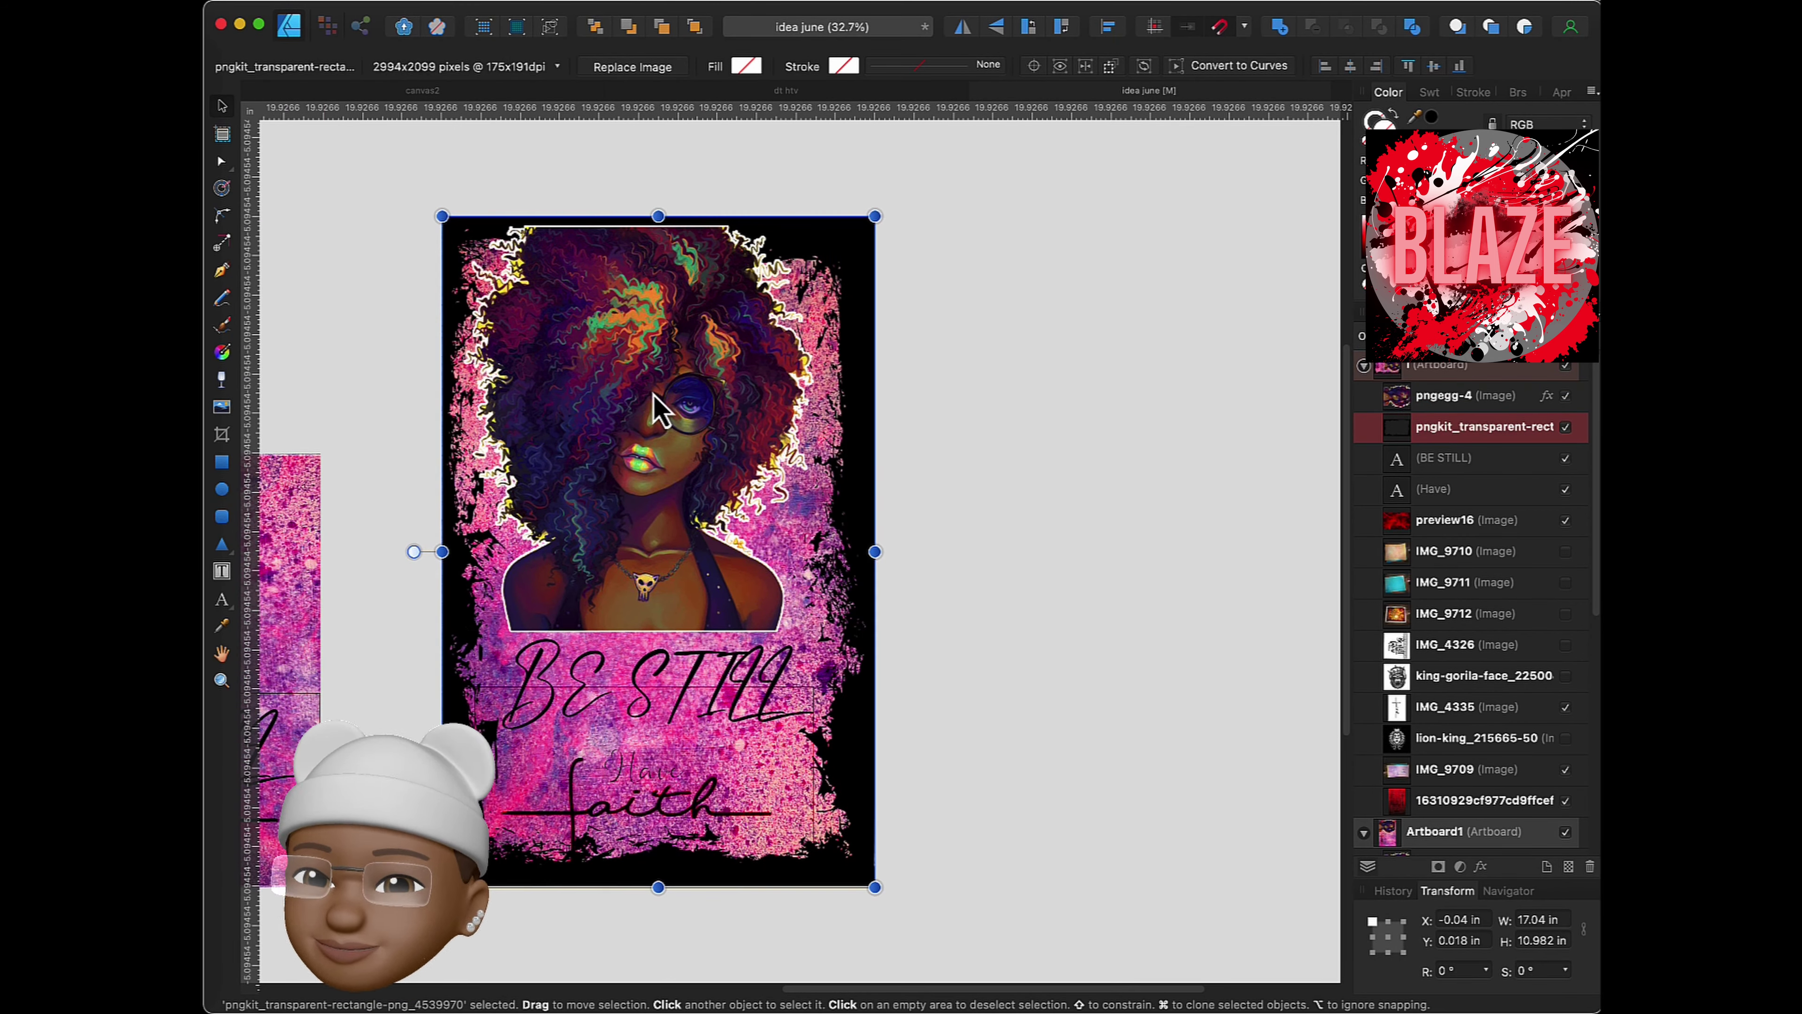
{"action": "left_click", "coordinate": [715, 398]}
{"action": "left_click_drag", "start_coordinate": [662, 475], "coordinate": [660, 472]}
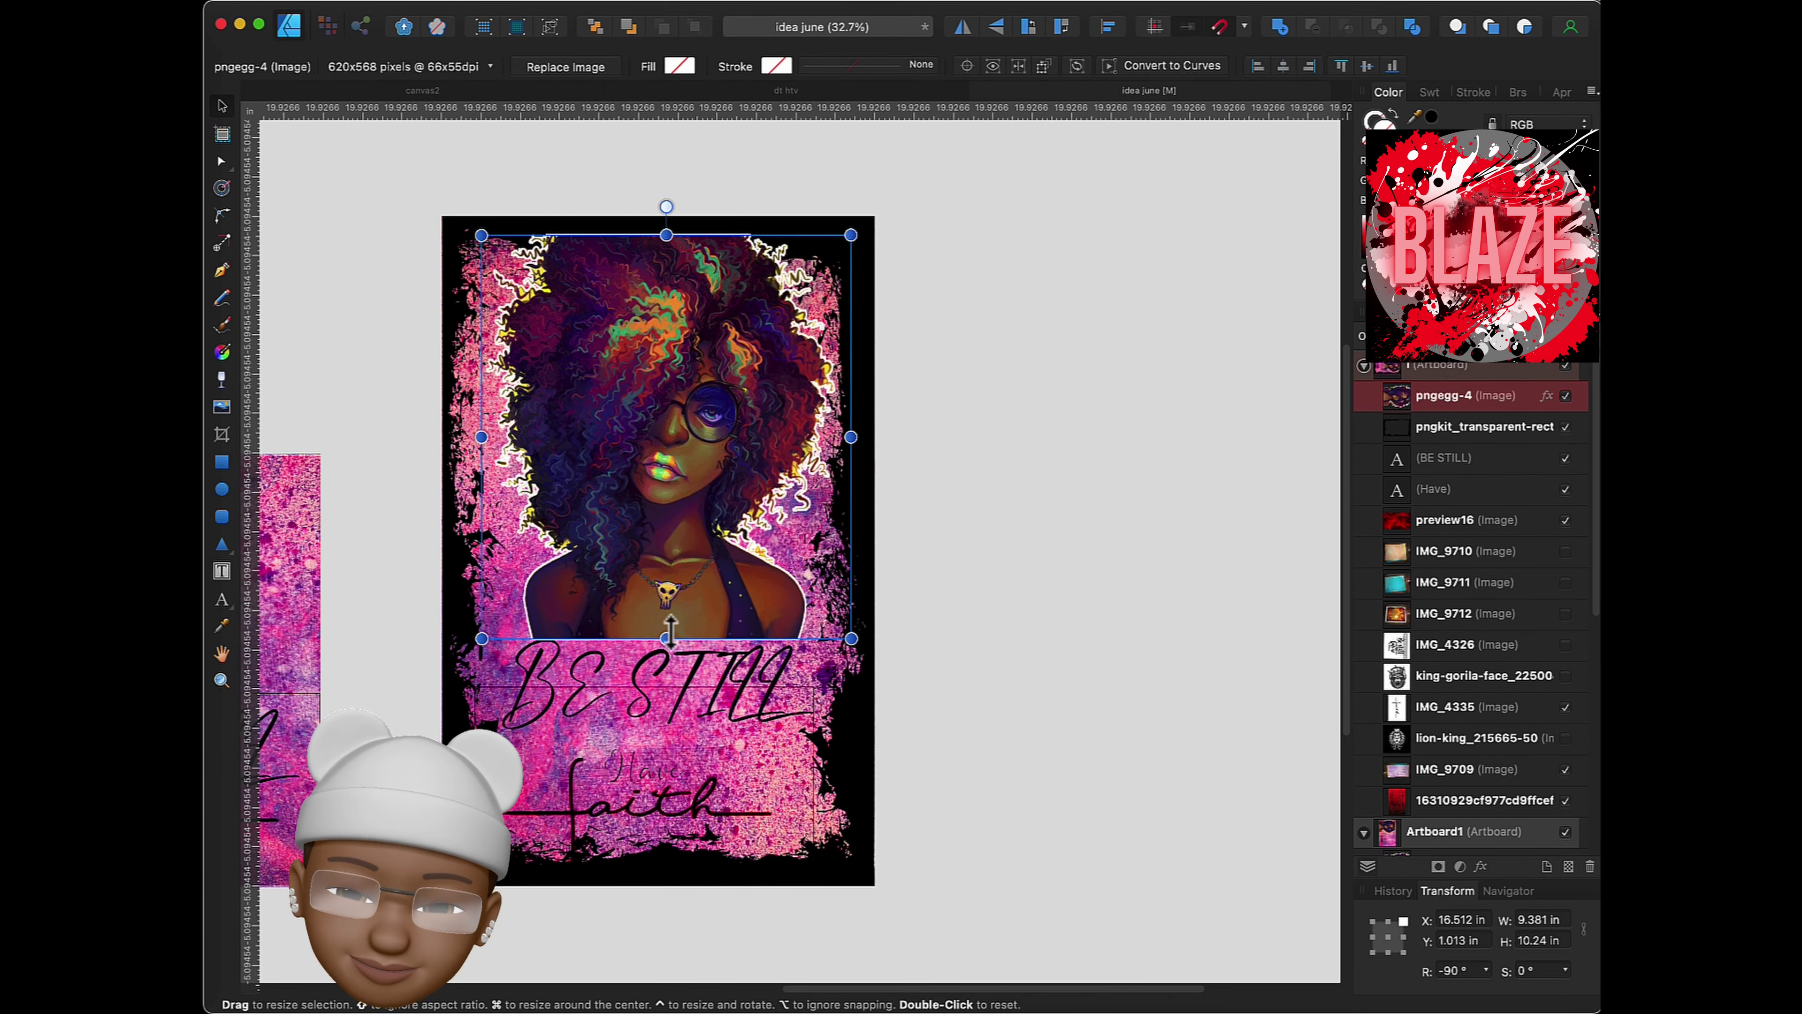
{"action": "left_click", "coordinate": [773, 699]}
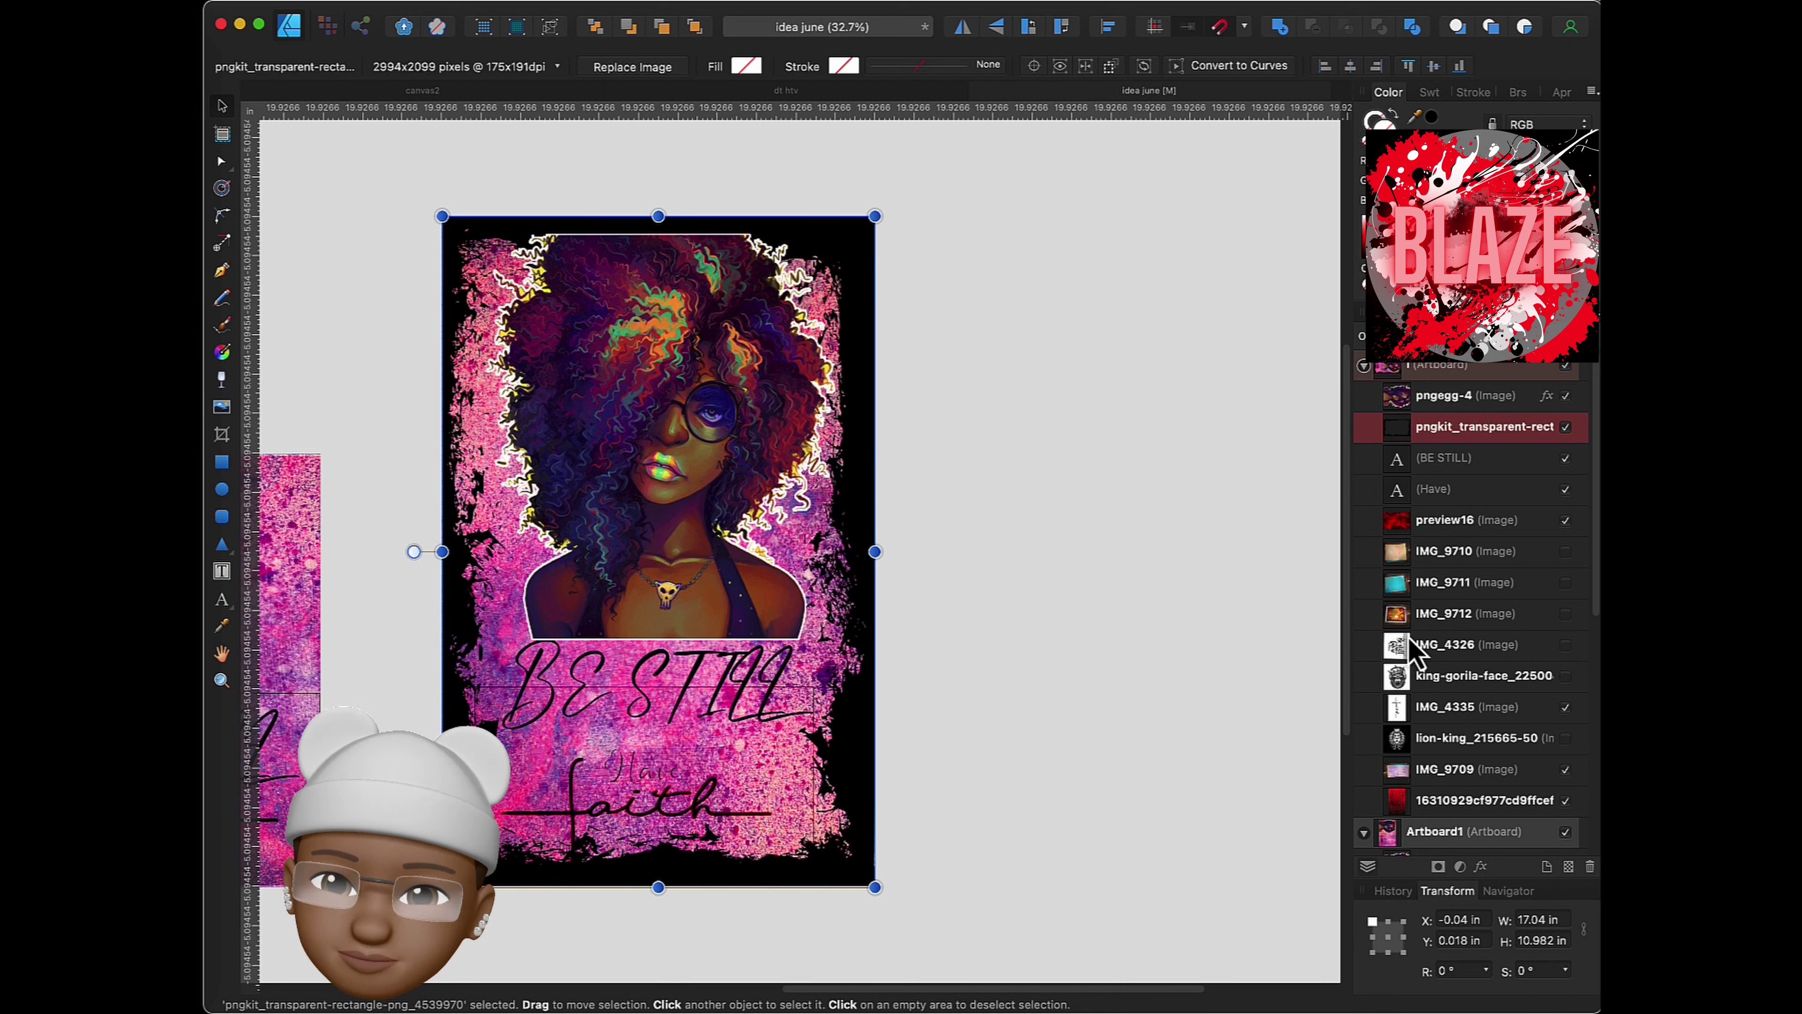
- Outline the BE STILL and Have text in dark magenta with a 16 px radius
{"action": "left_click", "coordinate": [1445, 459]}
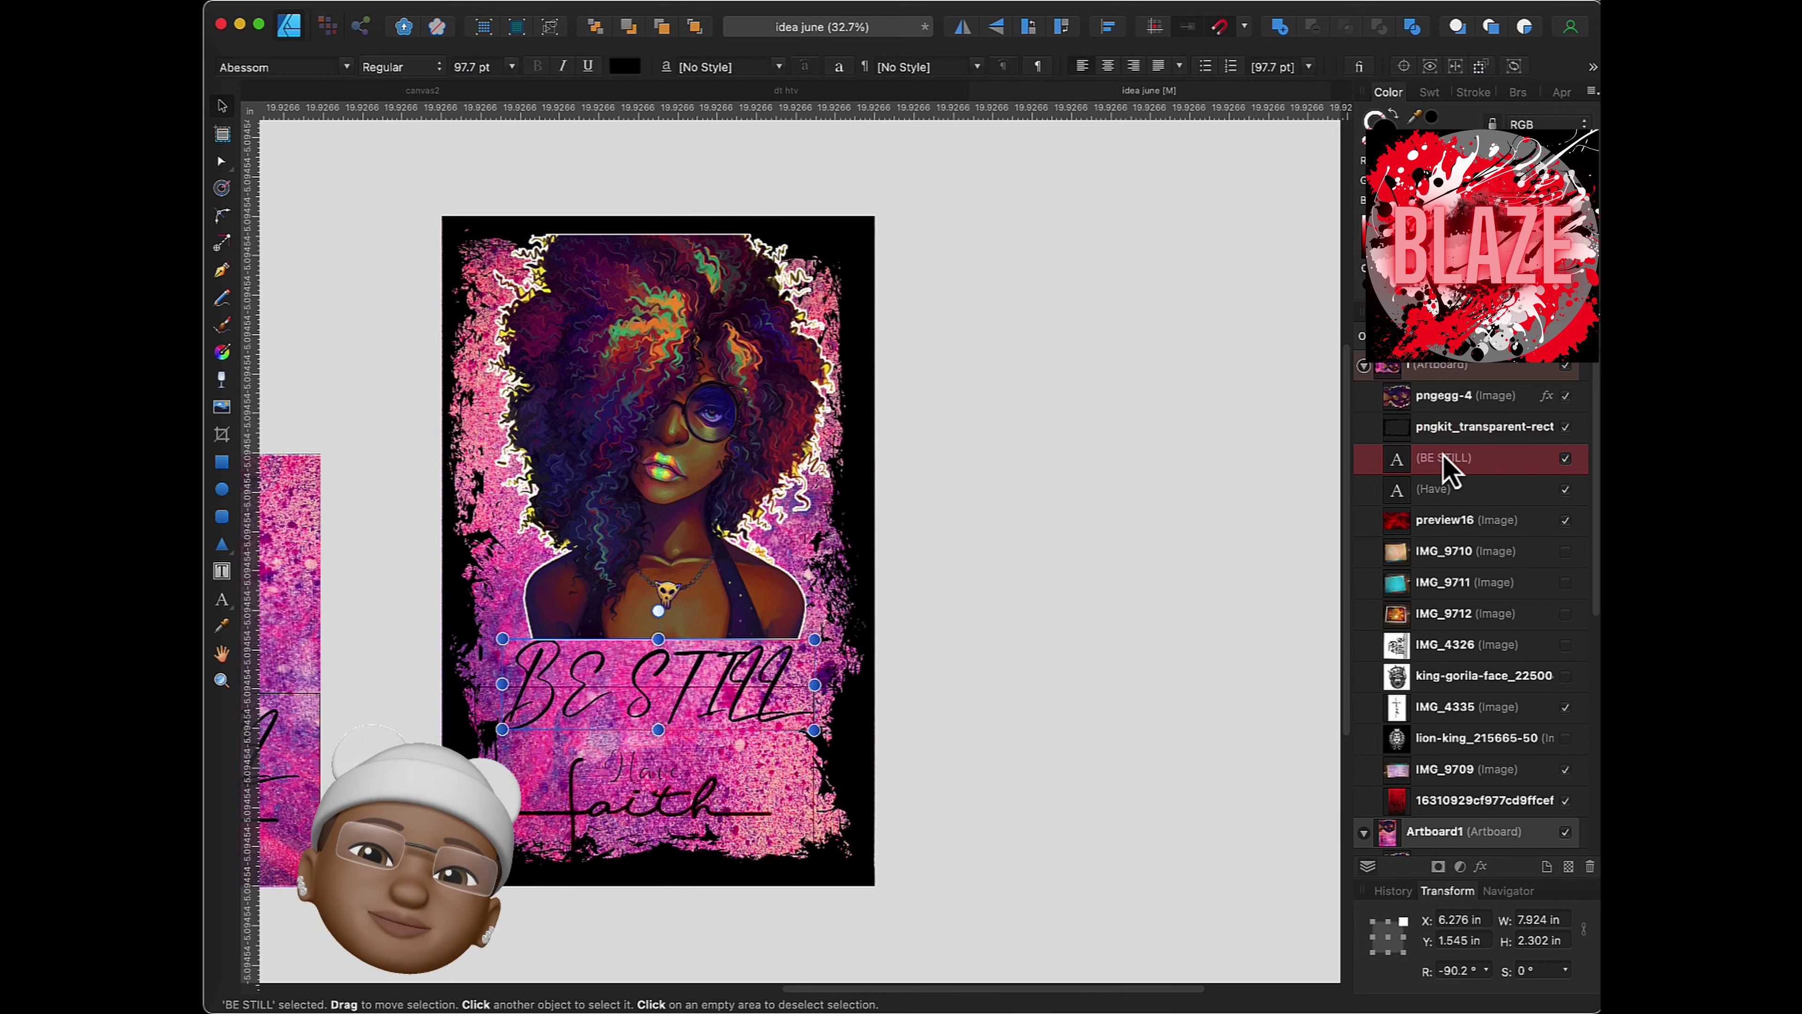
{"action": "left_click", "coordinate": [1422, 490], "text": "shift"}
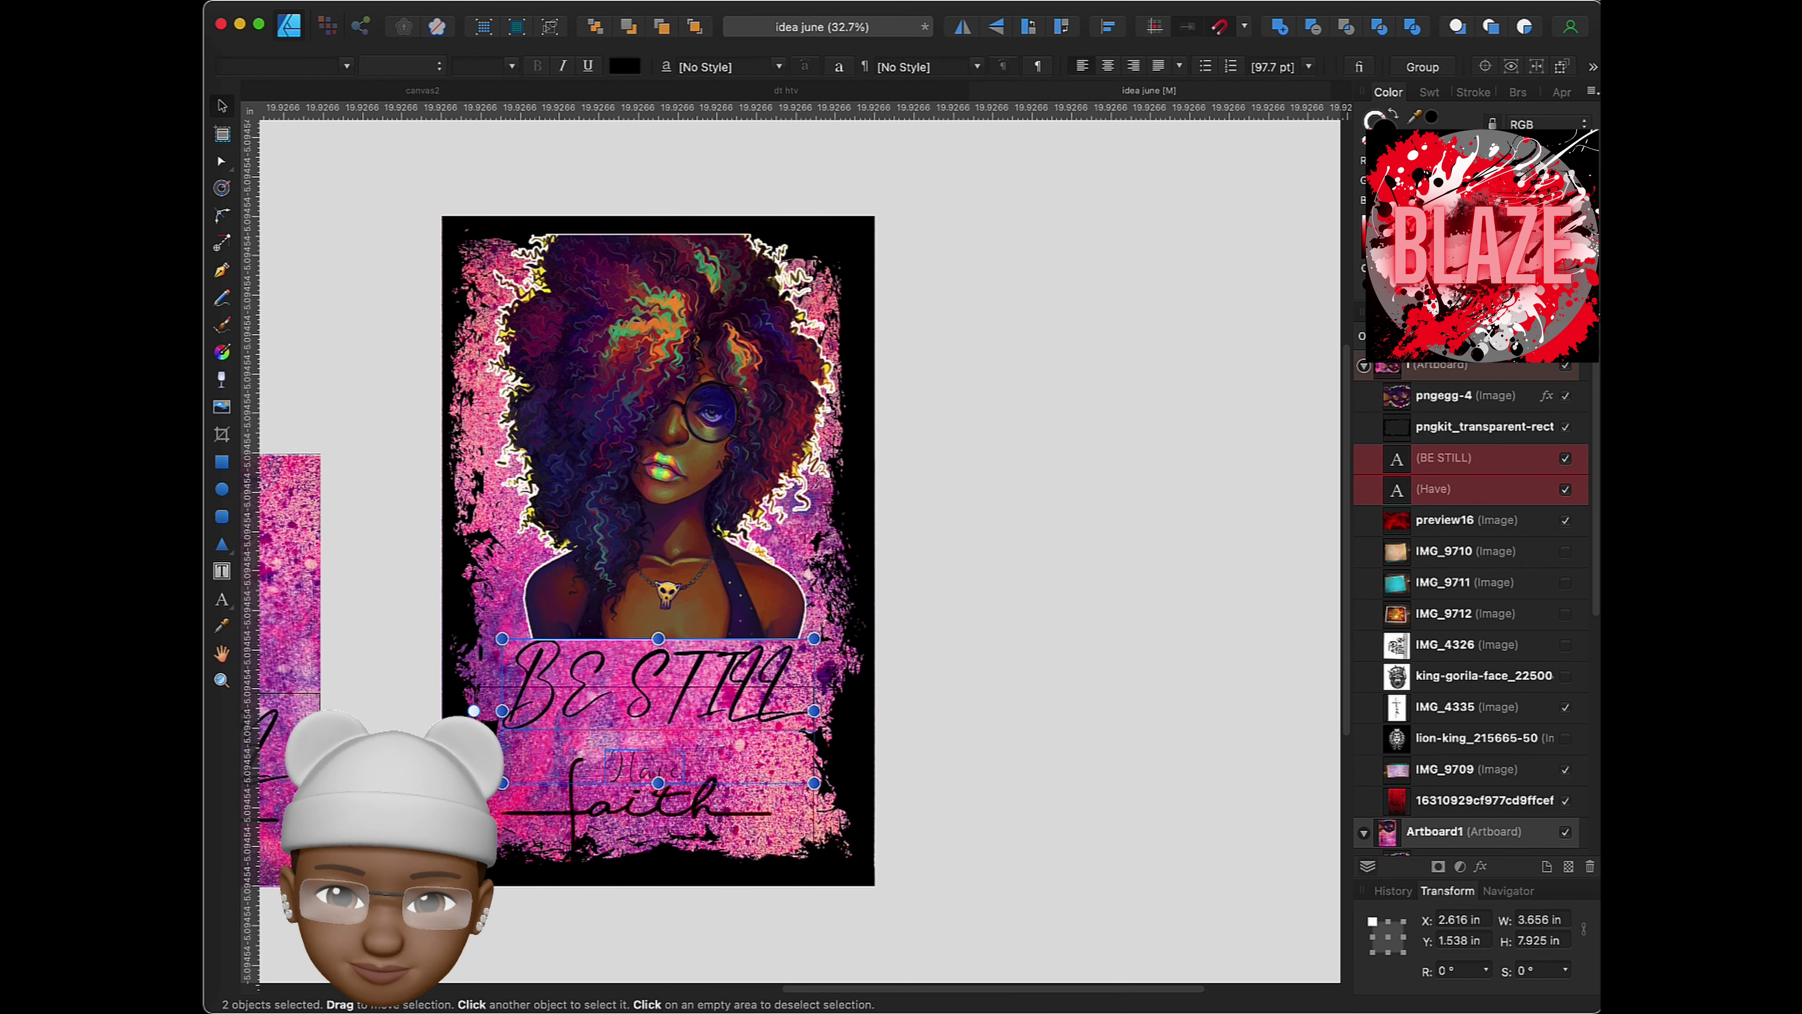
{"action": "left_click", "coordinate": [1415, 342]}
{"action": "left_click", "coordinate": [1440, 670]}
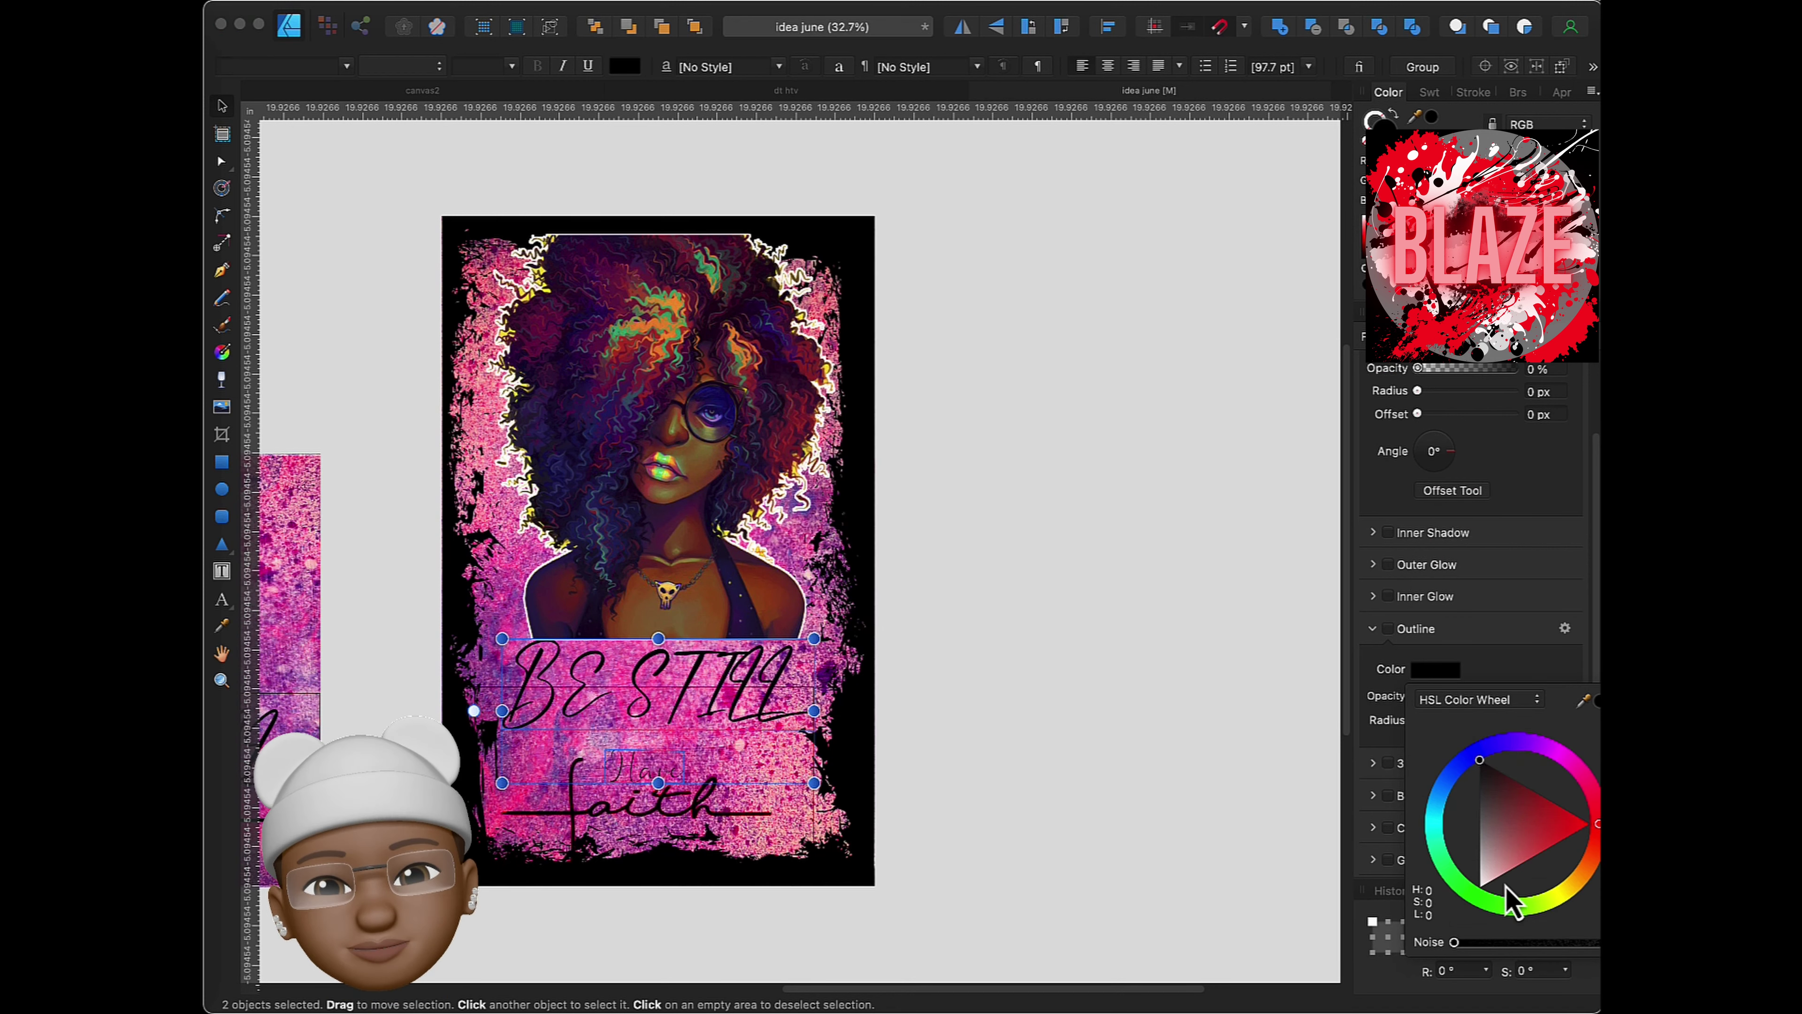
{"action": "left_click_drag", "start_coordinate": [1518, 881], "coordinate": [1563, 754]}
{"action": "left_click", "coordinate": [1465, 656]}
{"action": "left_click_drag", "start_coordinate": [1416, 721], "coordinate": [1462, 720]}
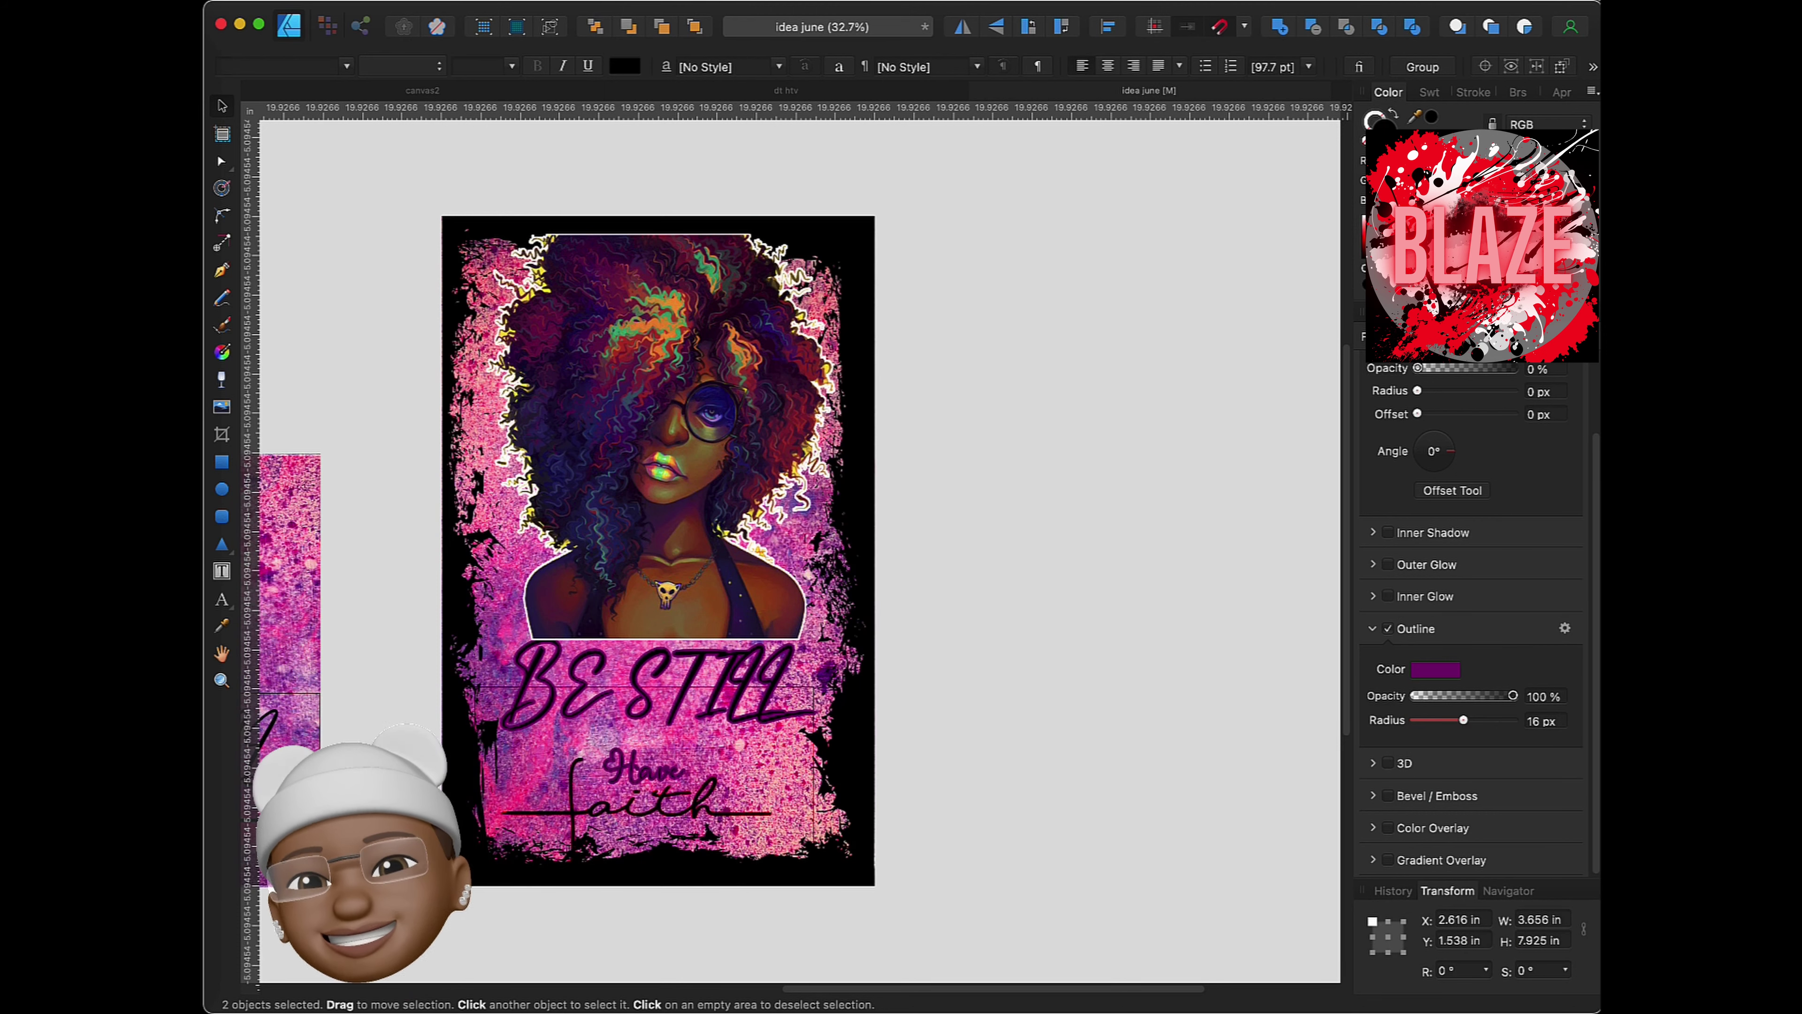
{"action": "scroll", "coordinate": [738, 500], "scroll_direction": "up", "scroll_amount": 3}
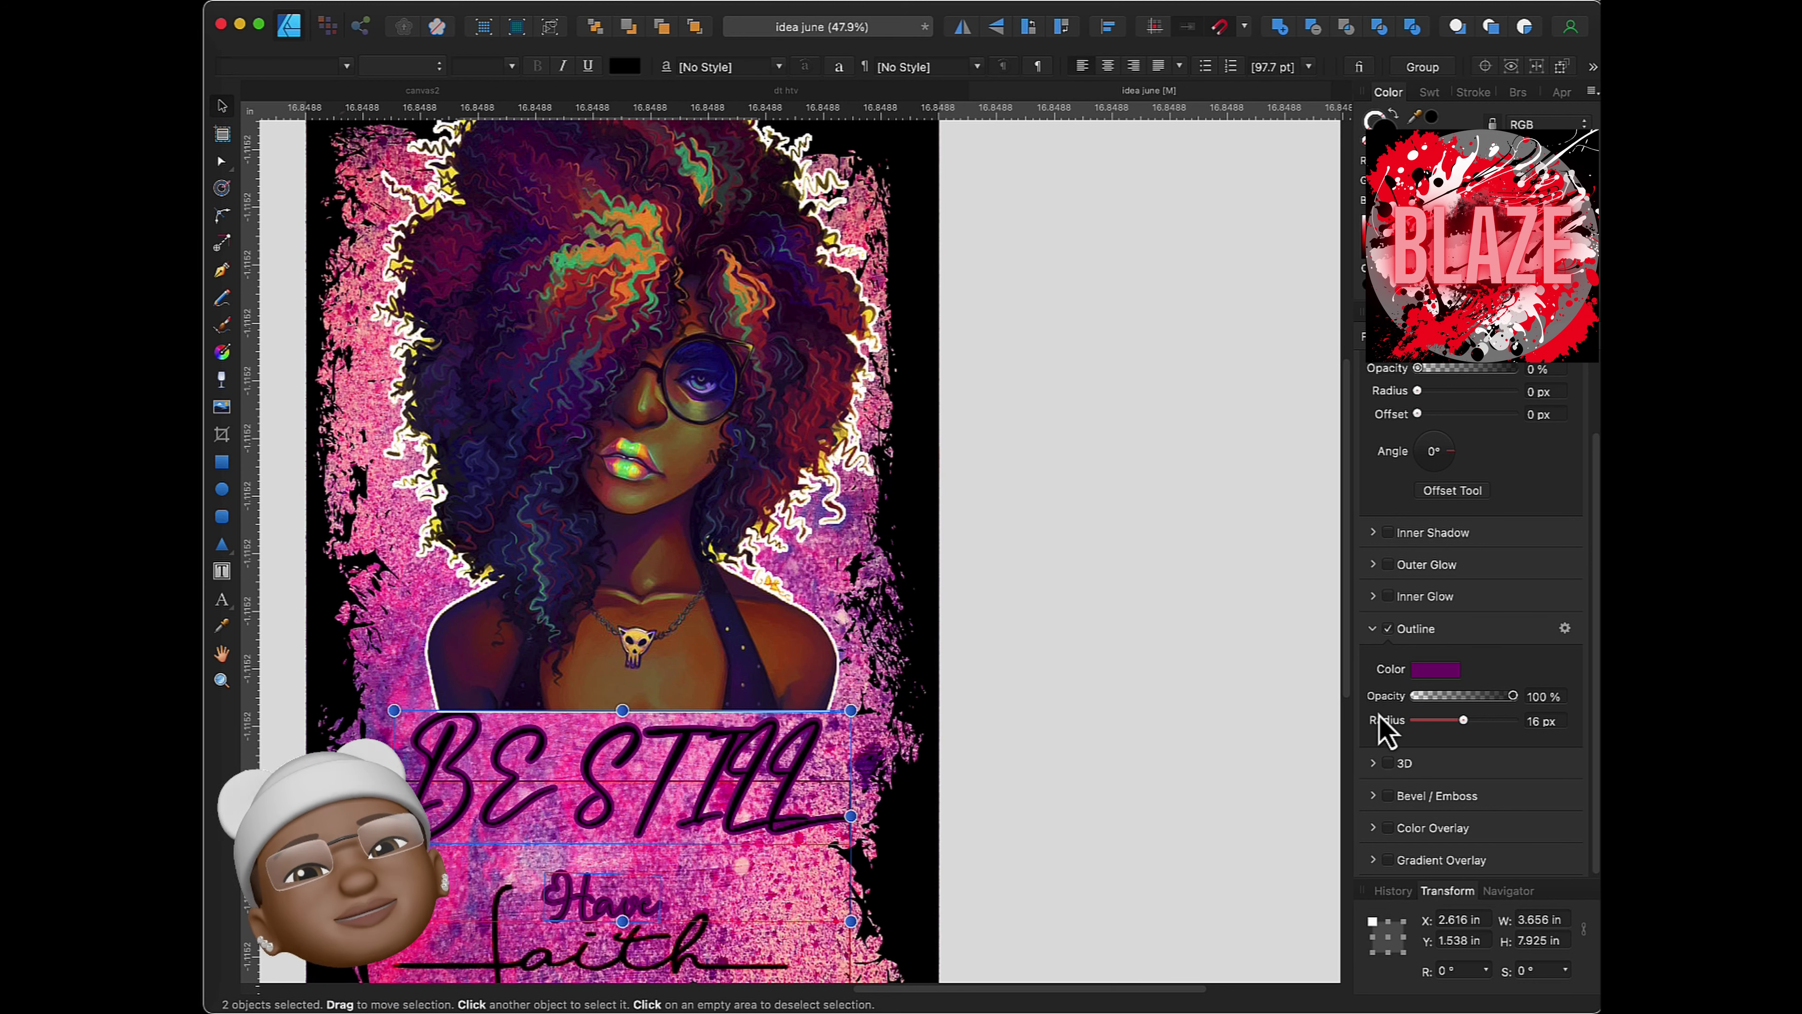
{"action": "left_click", "coordinate": [1384, 335]}
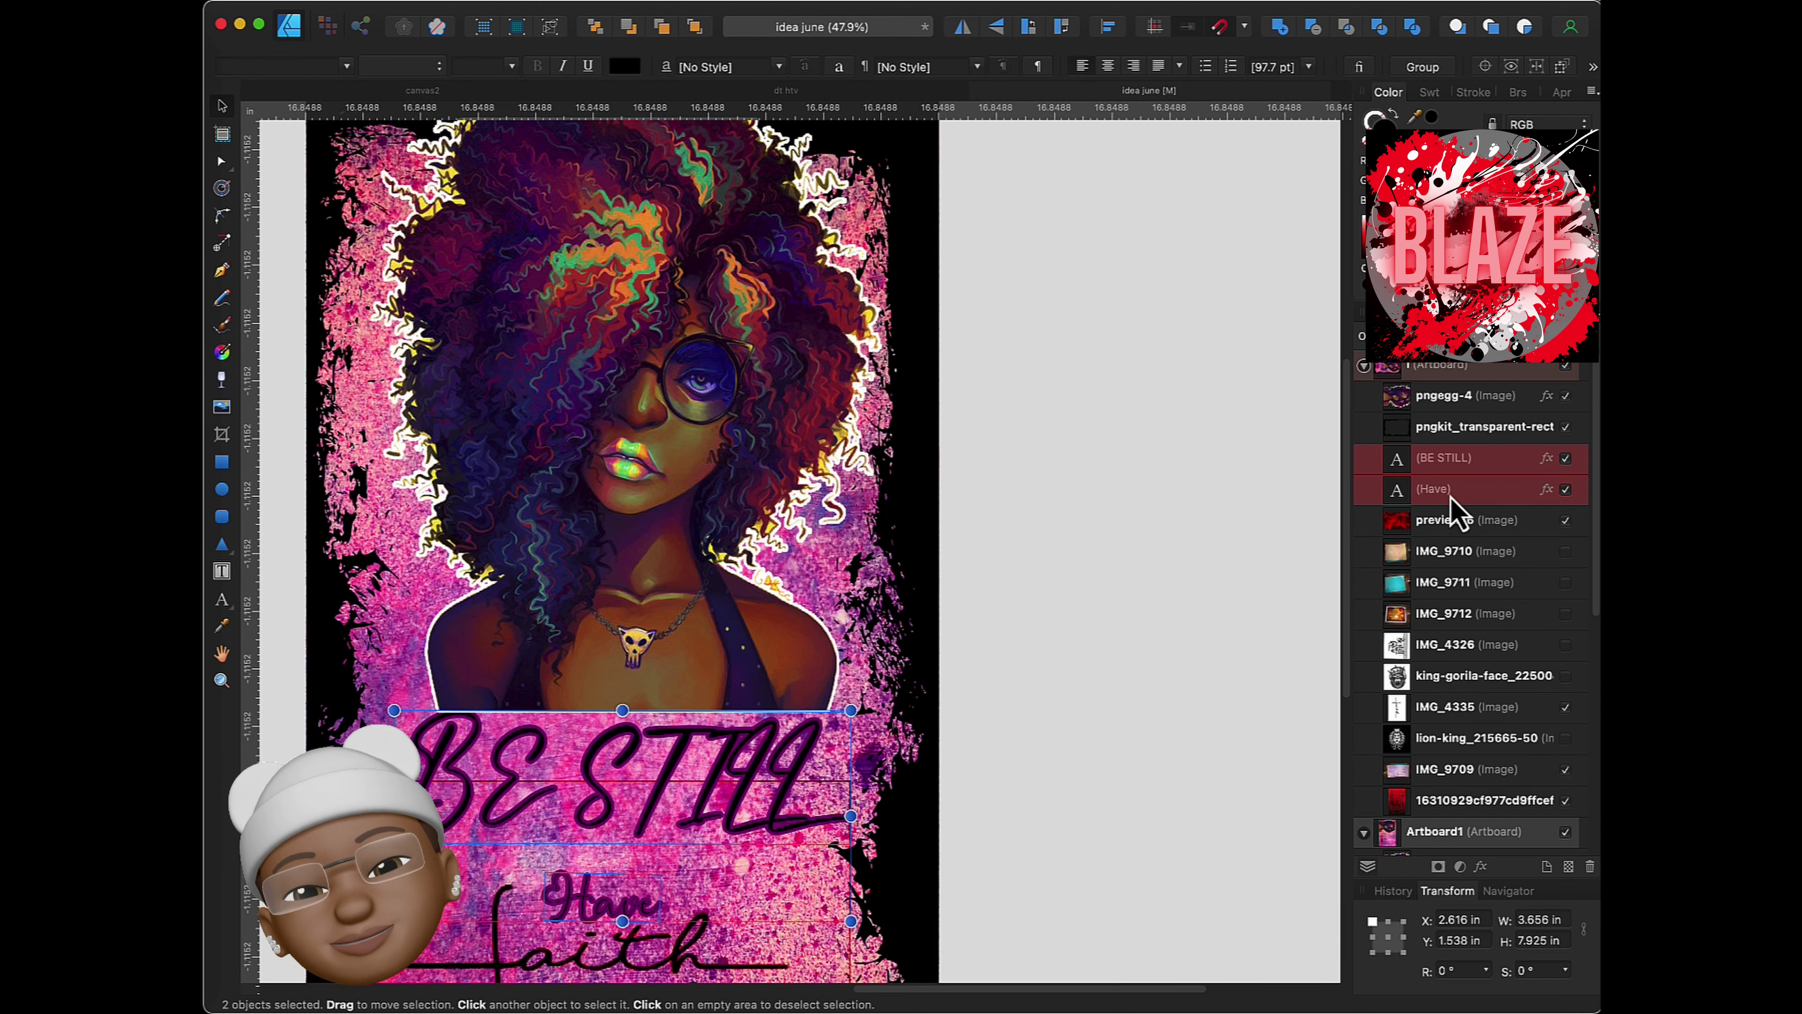
- Restack the layers so the black grunge frame sits above the girl image
{"action": "left_click", "coordinate": [1074, 727]}
{"action": "left_click", "coordinate": [689, 751]}
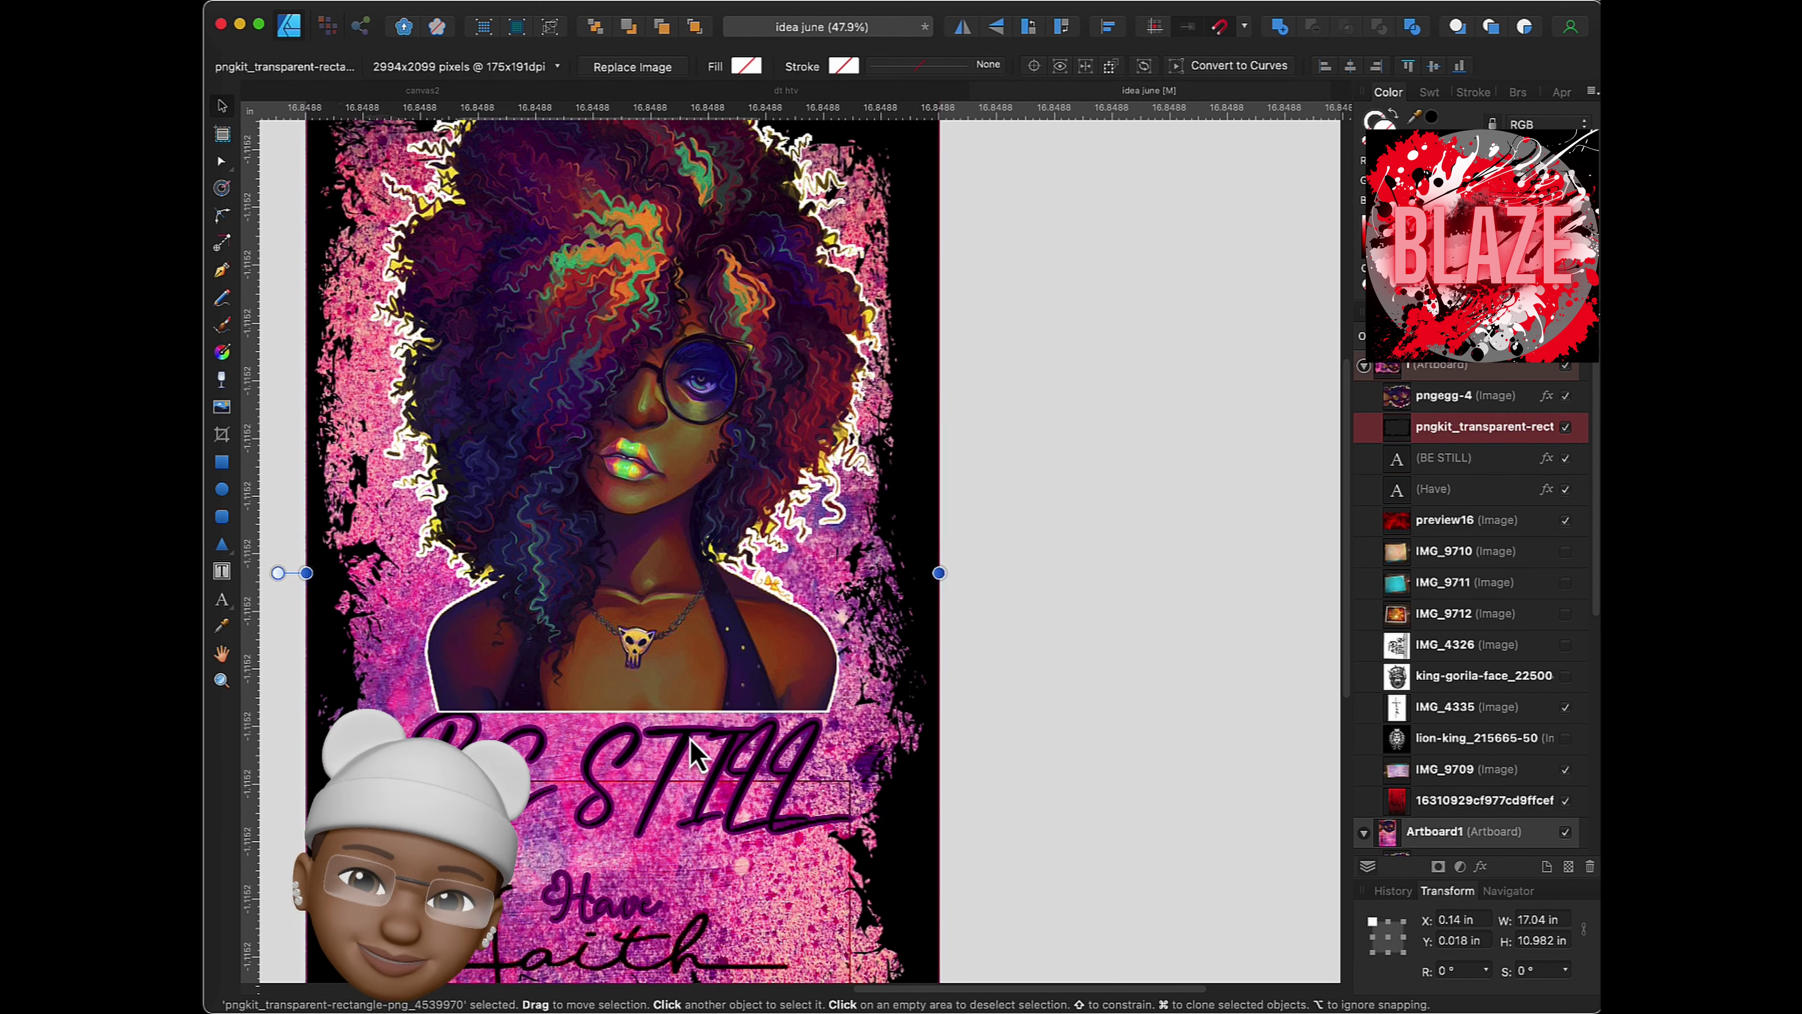
{"action": "scroll", "coordinate": [1005, 727], "scroll_direction": "down", "scroll_amount": 2}
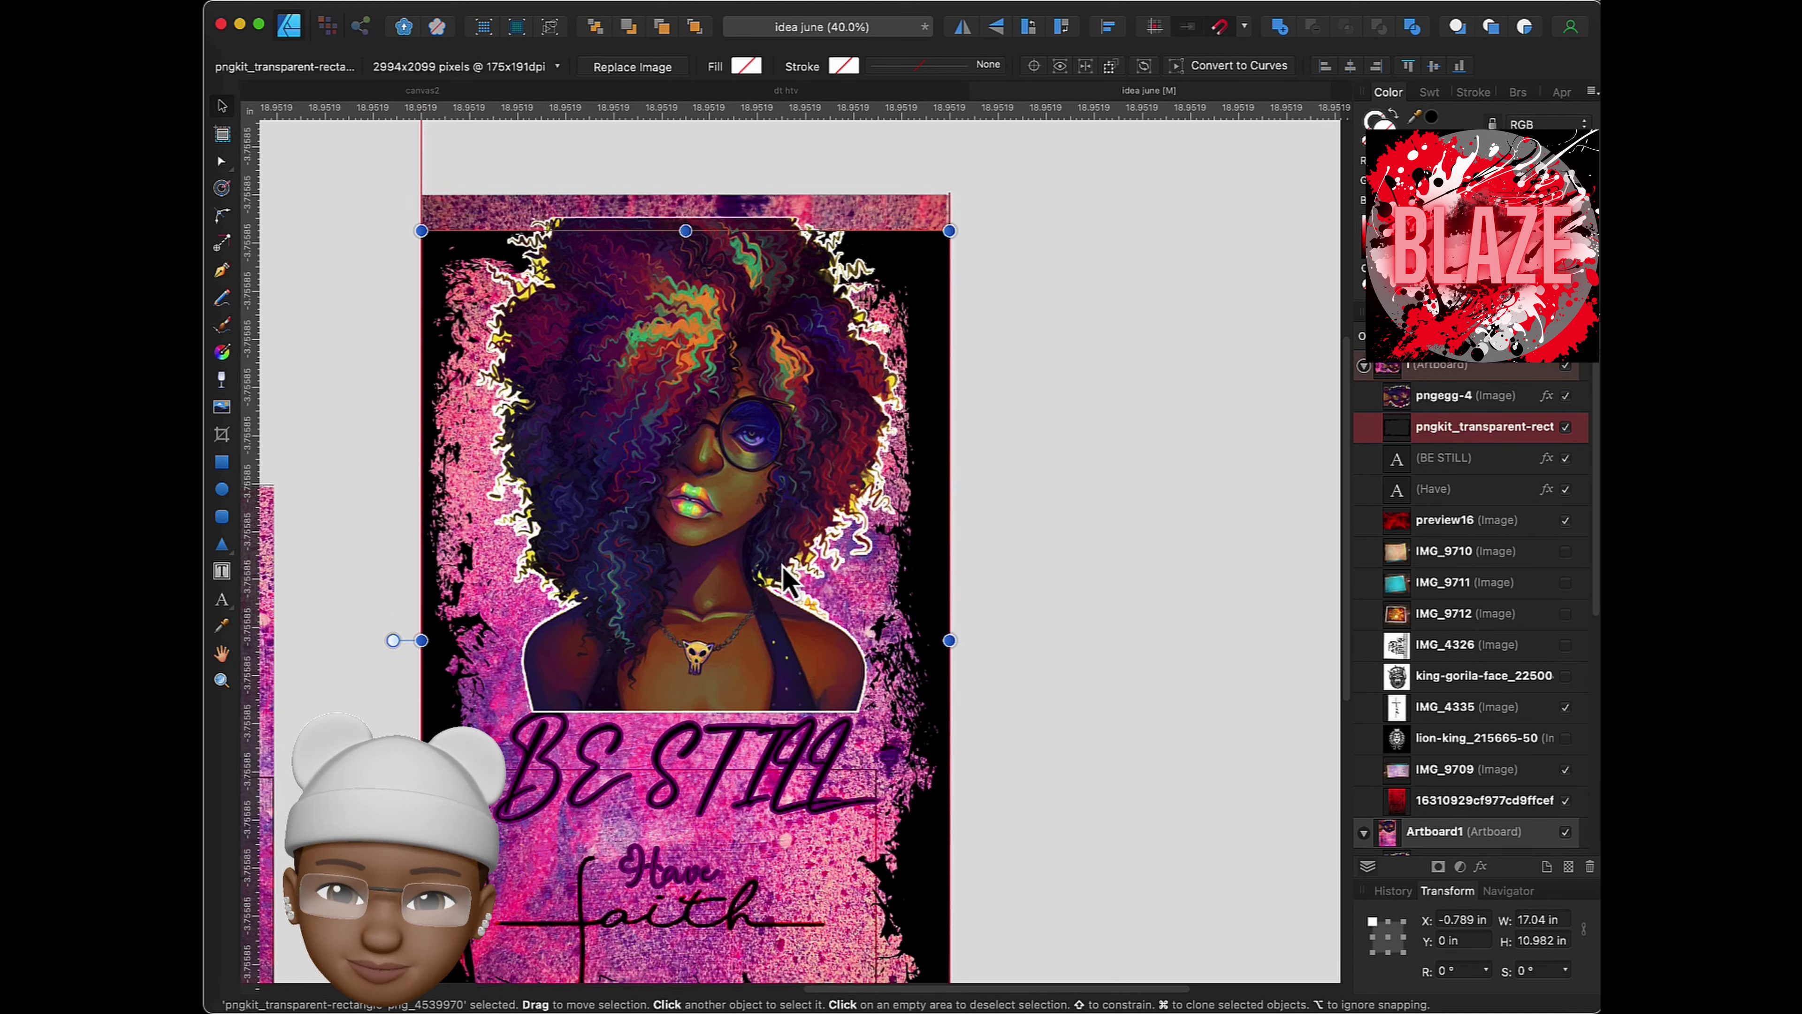
{"action": "left_click_drag", "start_coordinate": [777, 531], "coordinate": [779, 531]}
{"action": "left_click", "coordinate": [692, 652]}
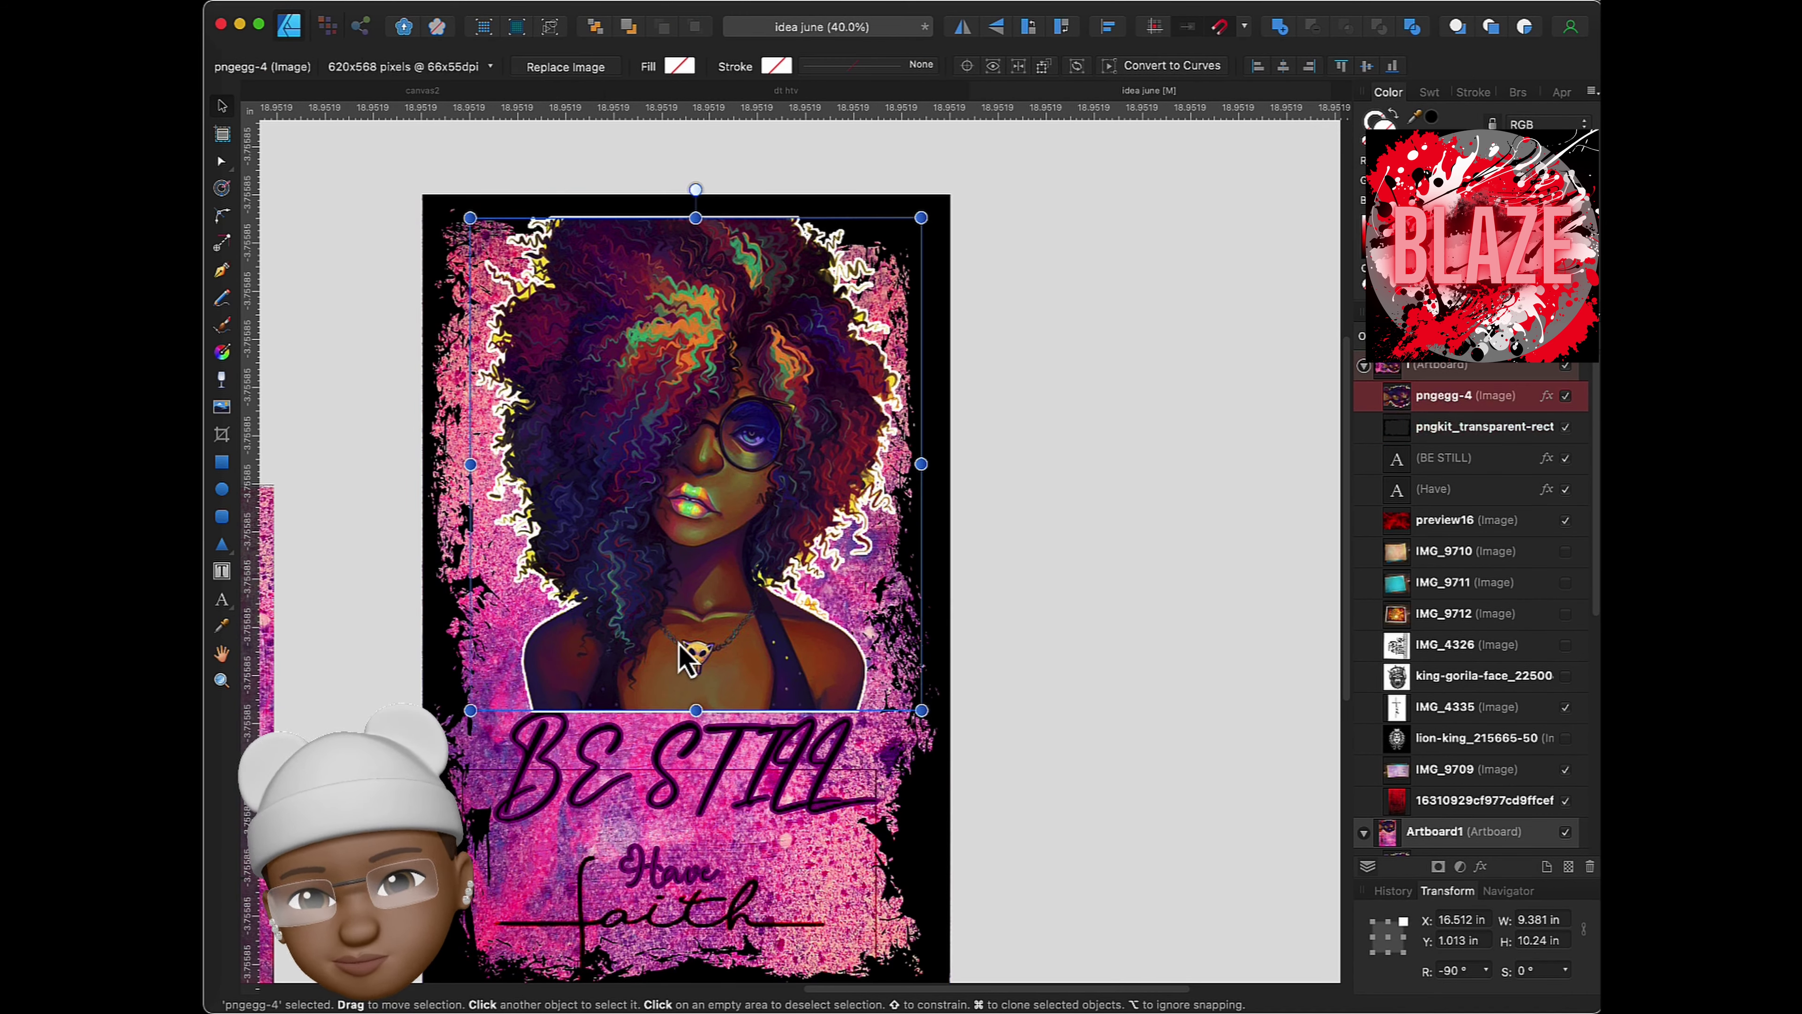
{"action": "left_click_drag", "start_coordinate": [691, 647], "coordinate": [679, 639]}
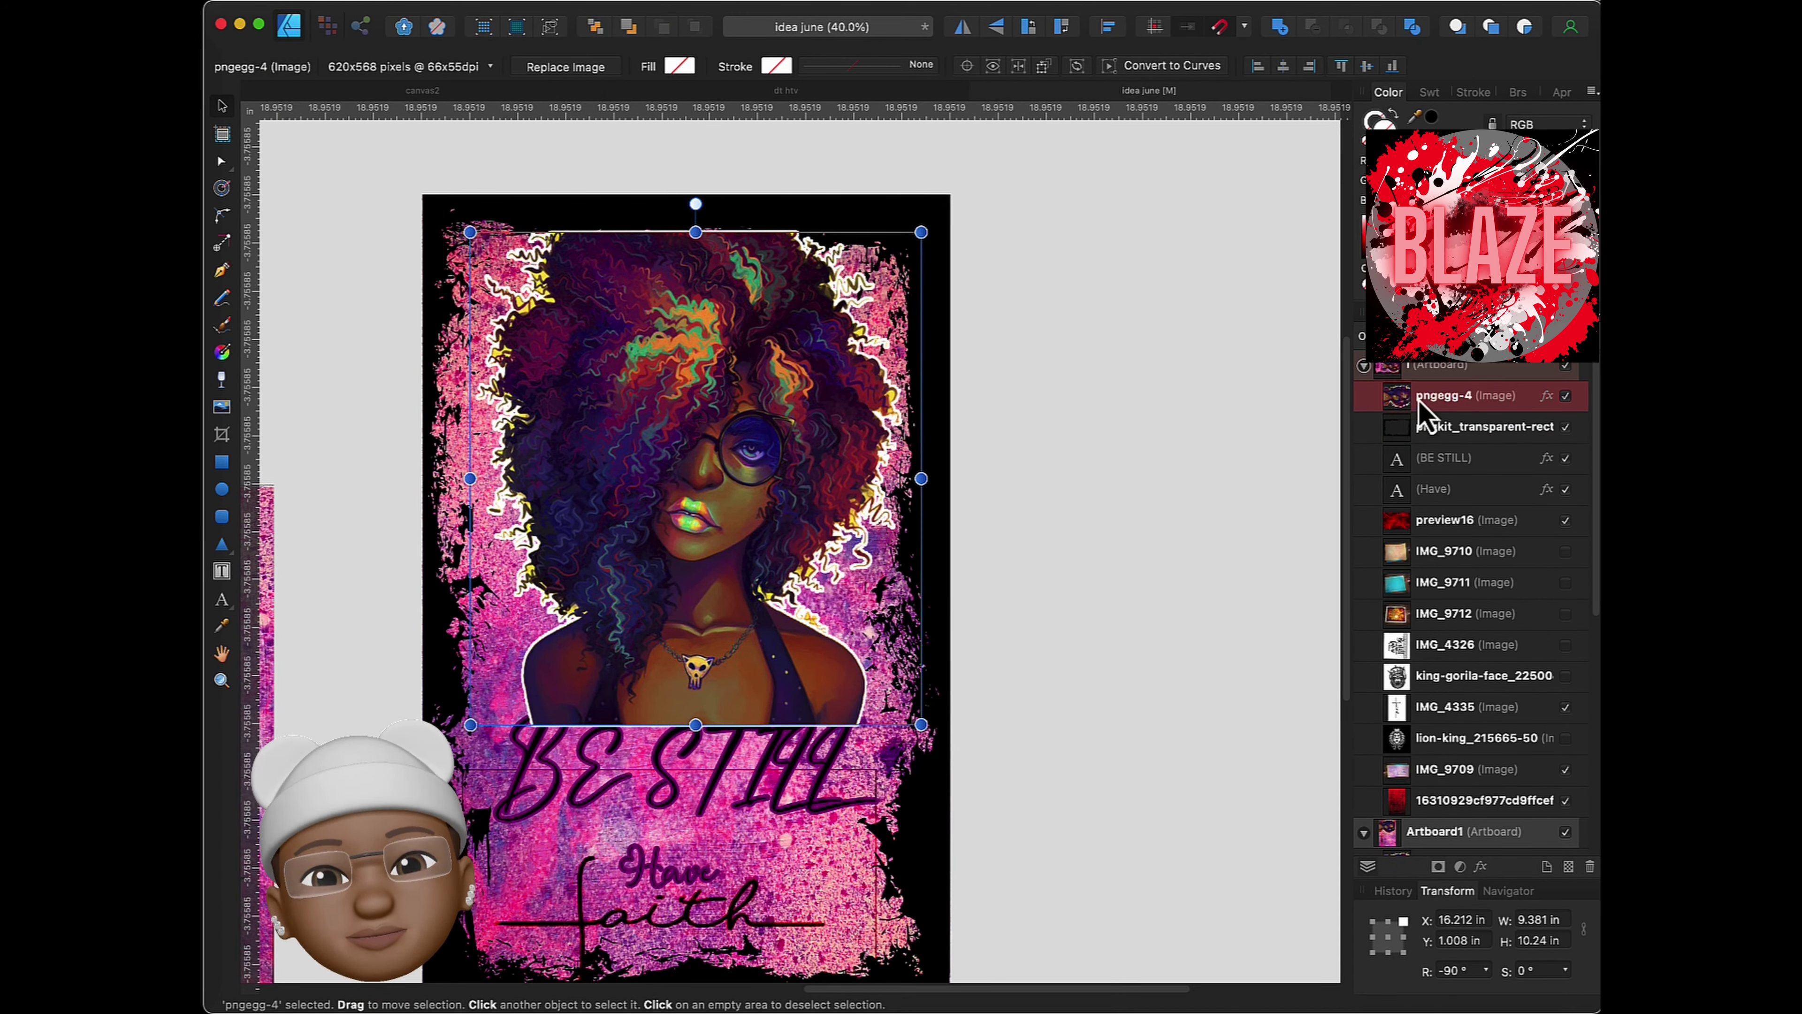
{"action": "left_click_drag", "start_coordinate": [1421, 410], "coordinate": [1419, 449]}
{"action": "left_click", "coordinate": [1095, 547]}
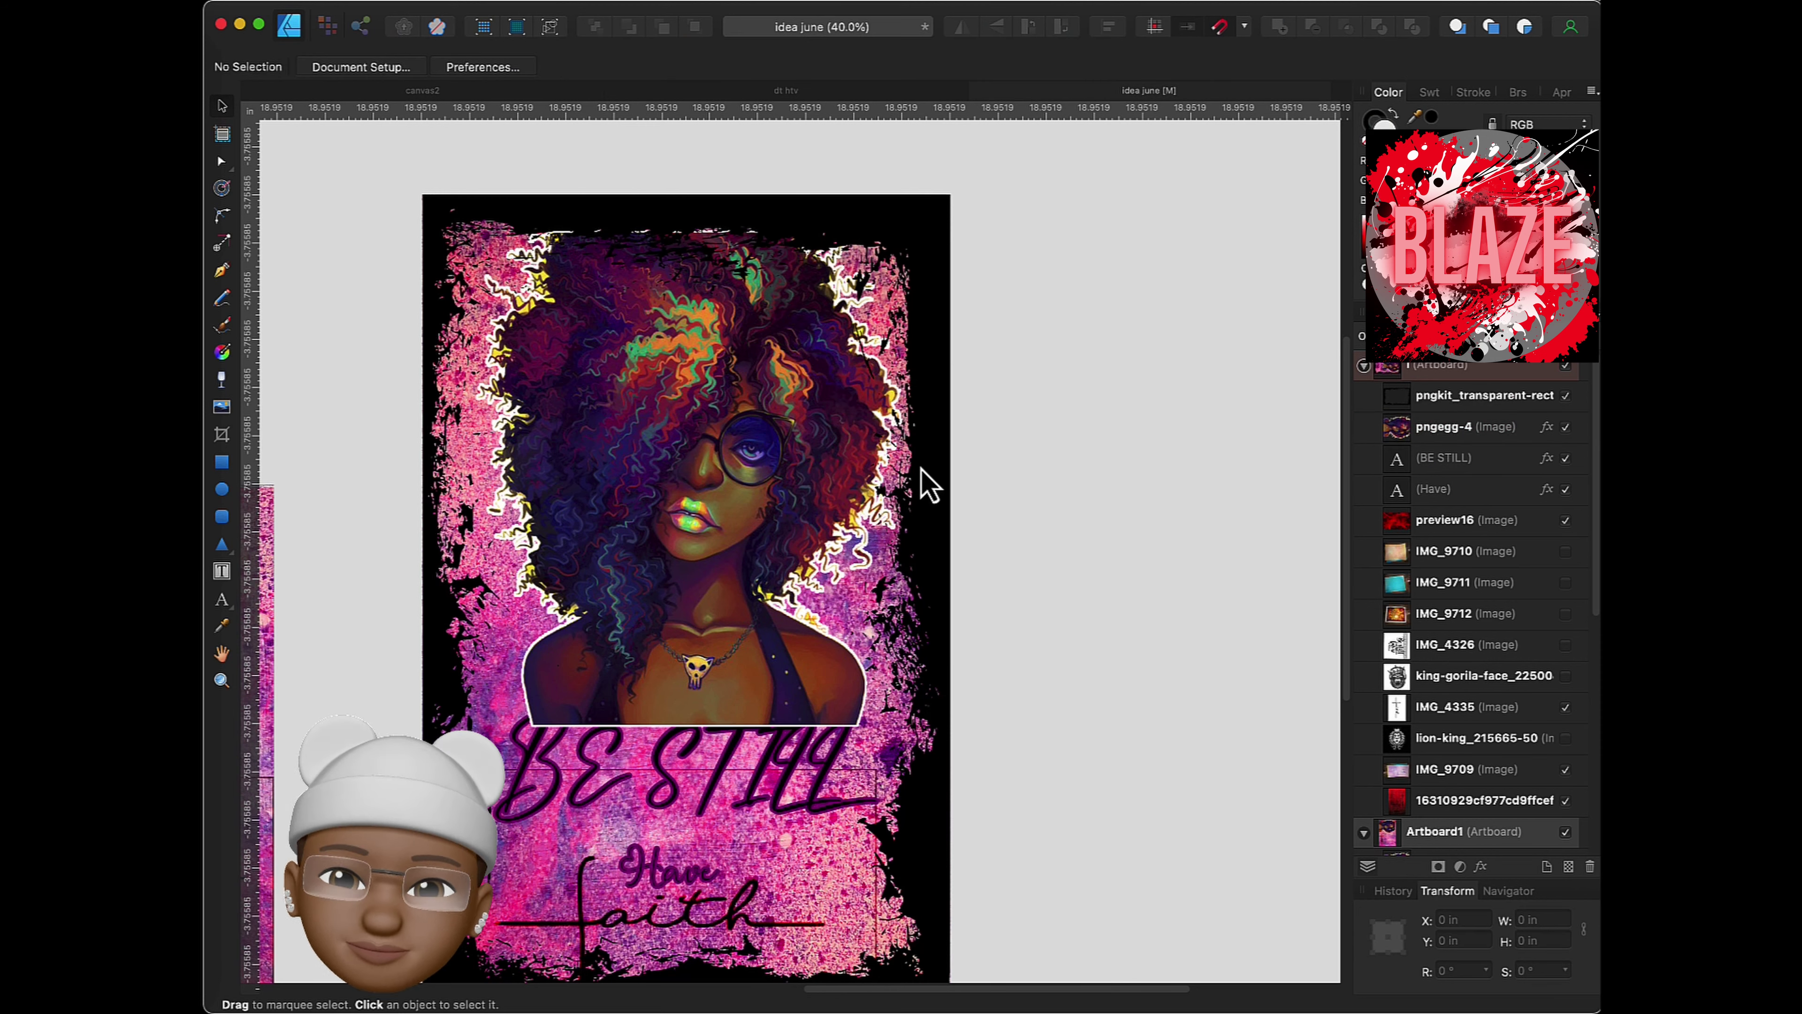
{"action": "left_click", "coordinate": [685, 386]}
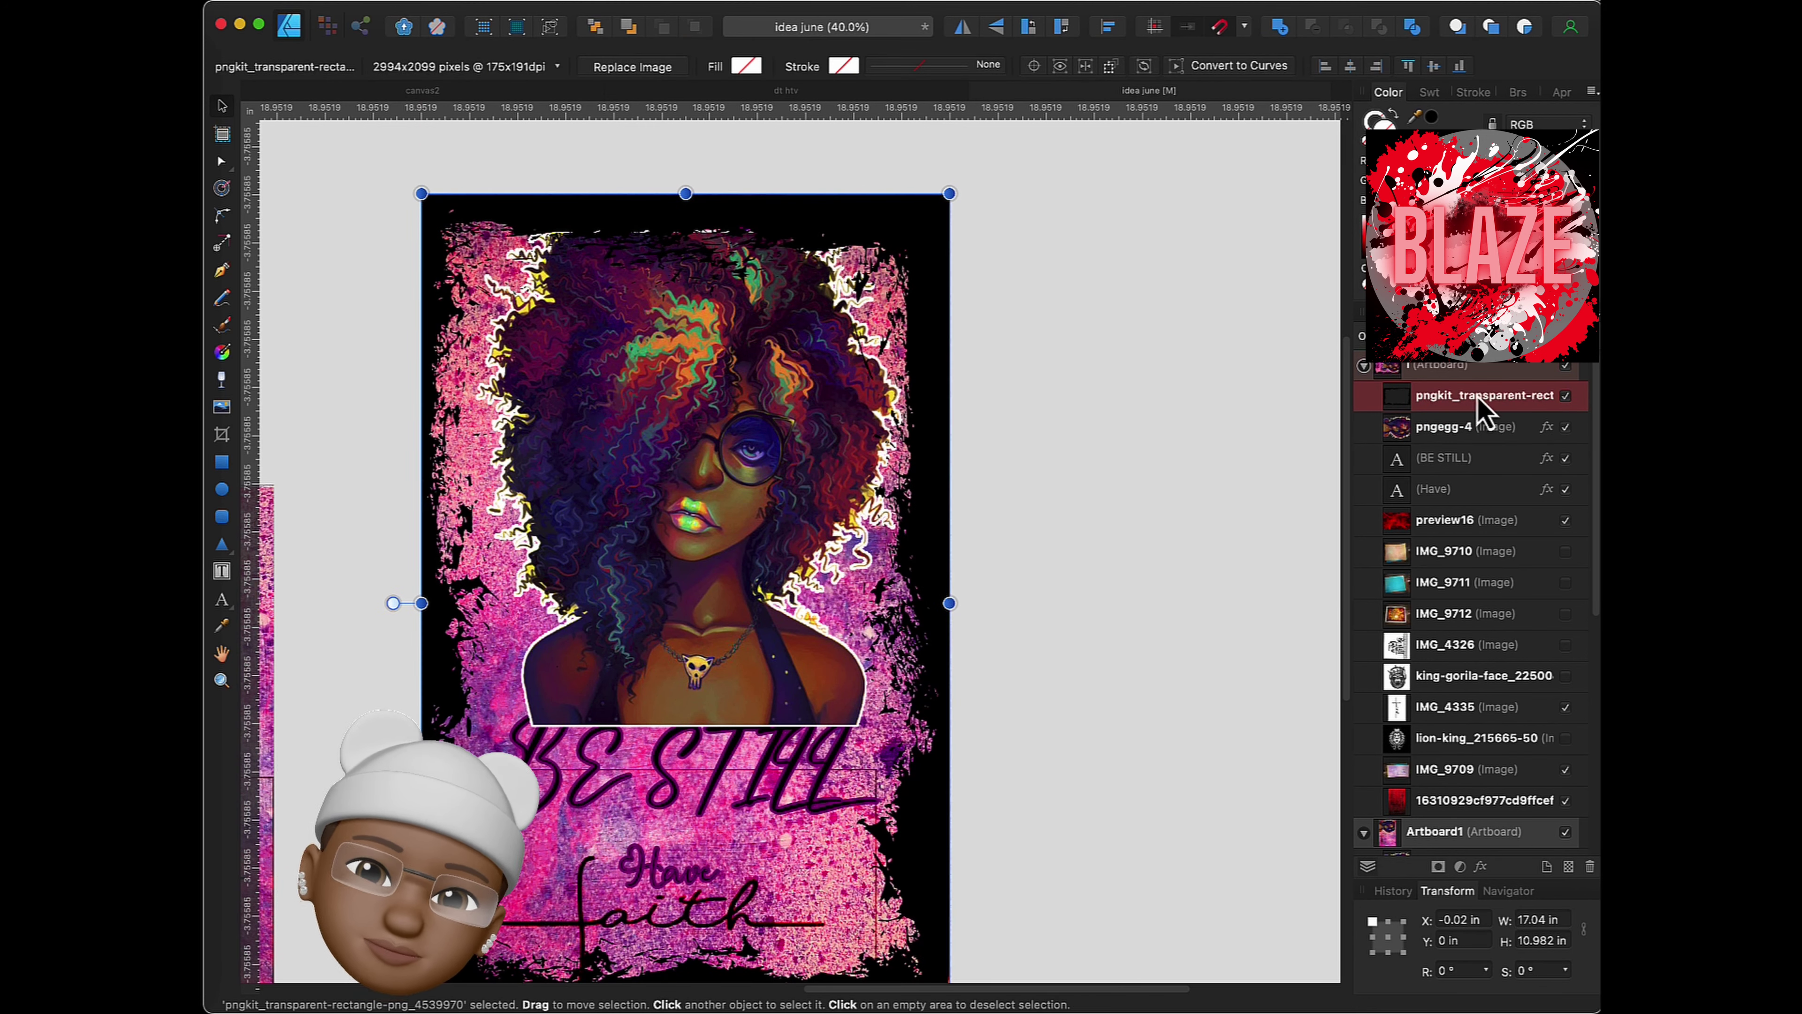
{"action": "left_click", "coordinate": [1475, 429]}
{"action": "left_click_drag", "start_coordinate": [796, 421], "coordinate": [794, 418]}
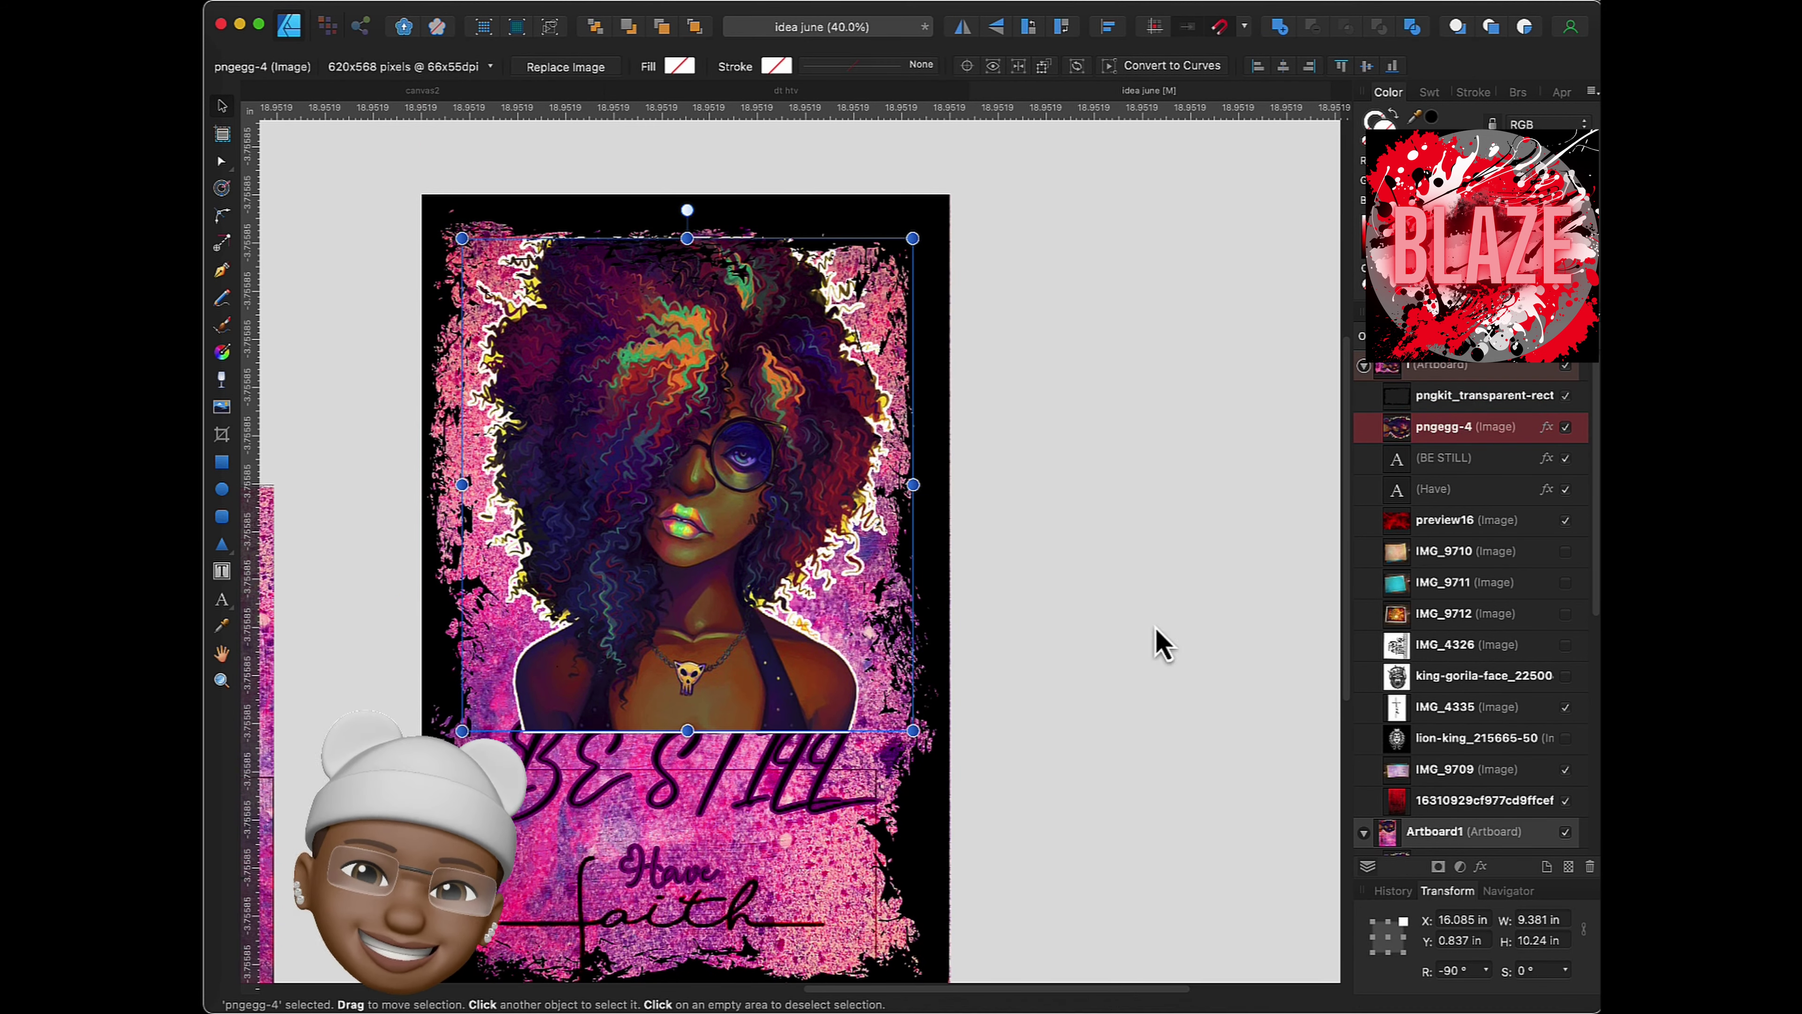
- Move BE STILL above the girl image layer and settle it over her shoulders
{"action": "left_click", "coordinate": [1456, 460]}
{"action": "left_click_drag", "start_coordinate": [1472, 443], "coordinate": [1470, 418]}
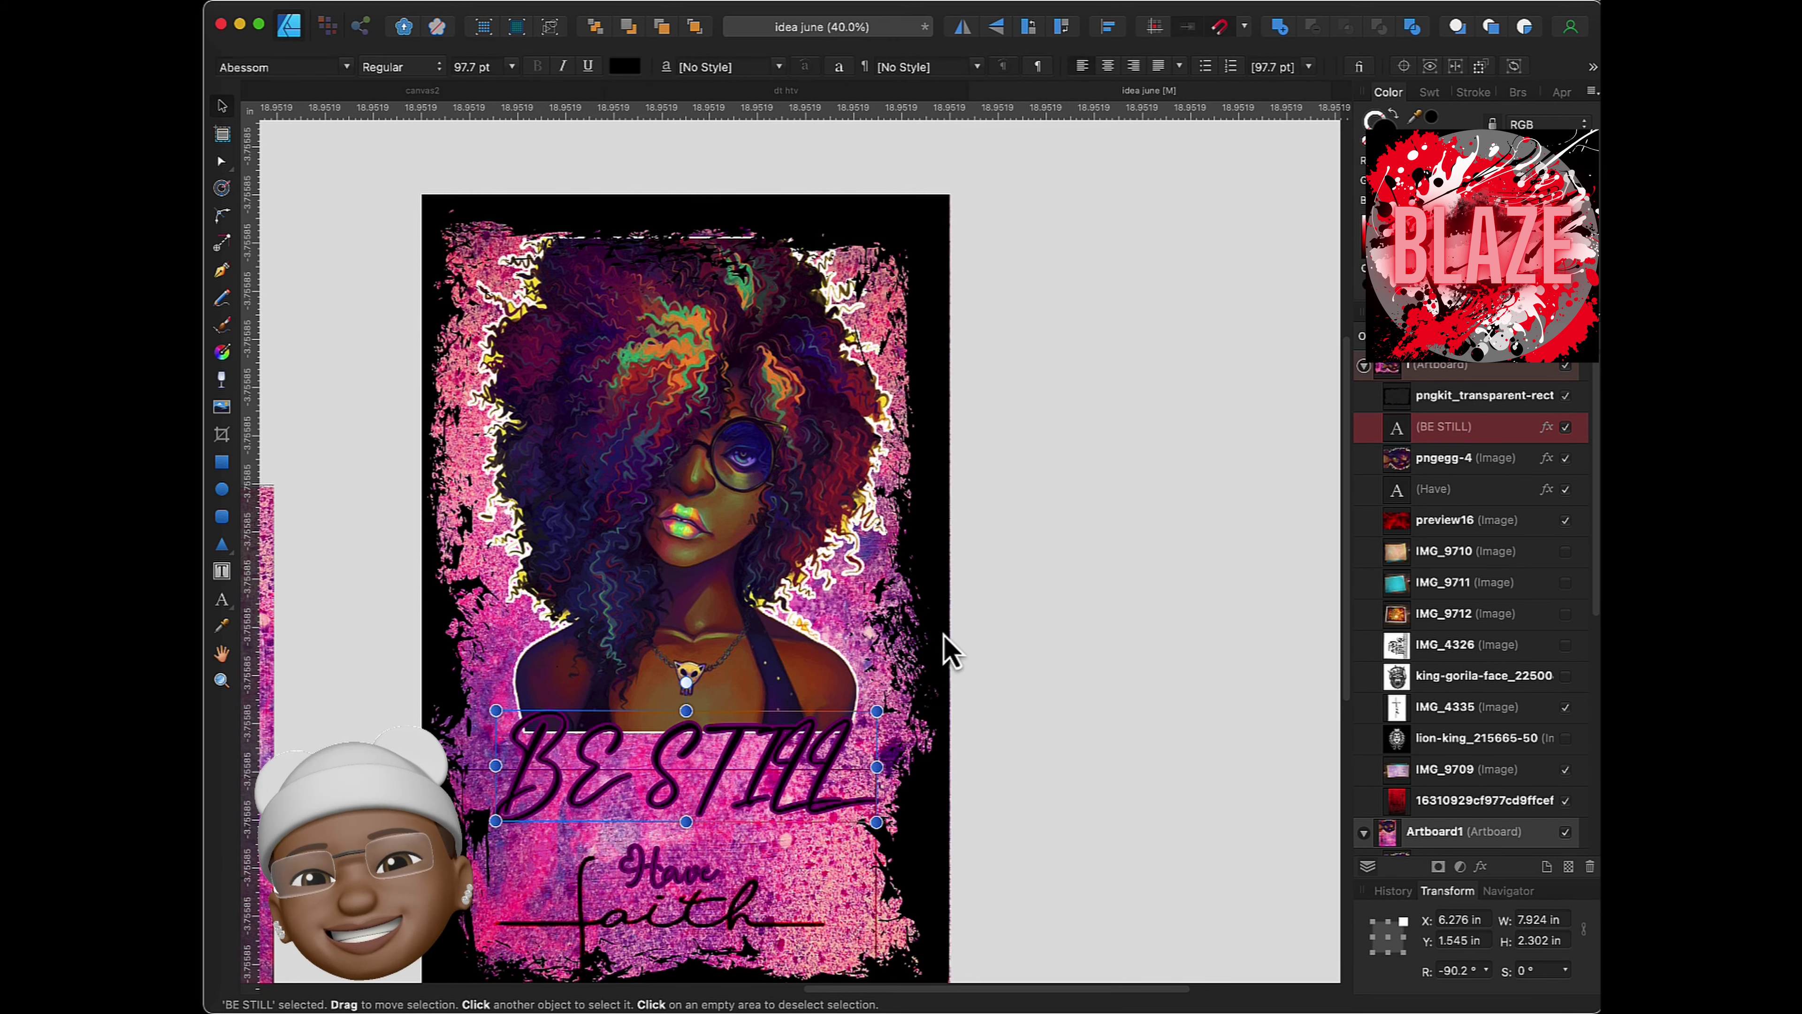
{"action": "scroll", "coordinate": [630, 837], "scroll_direction": "up", "scroll_amount": 2}
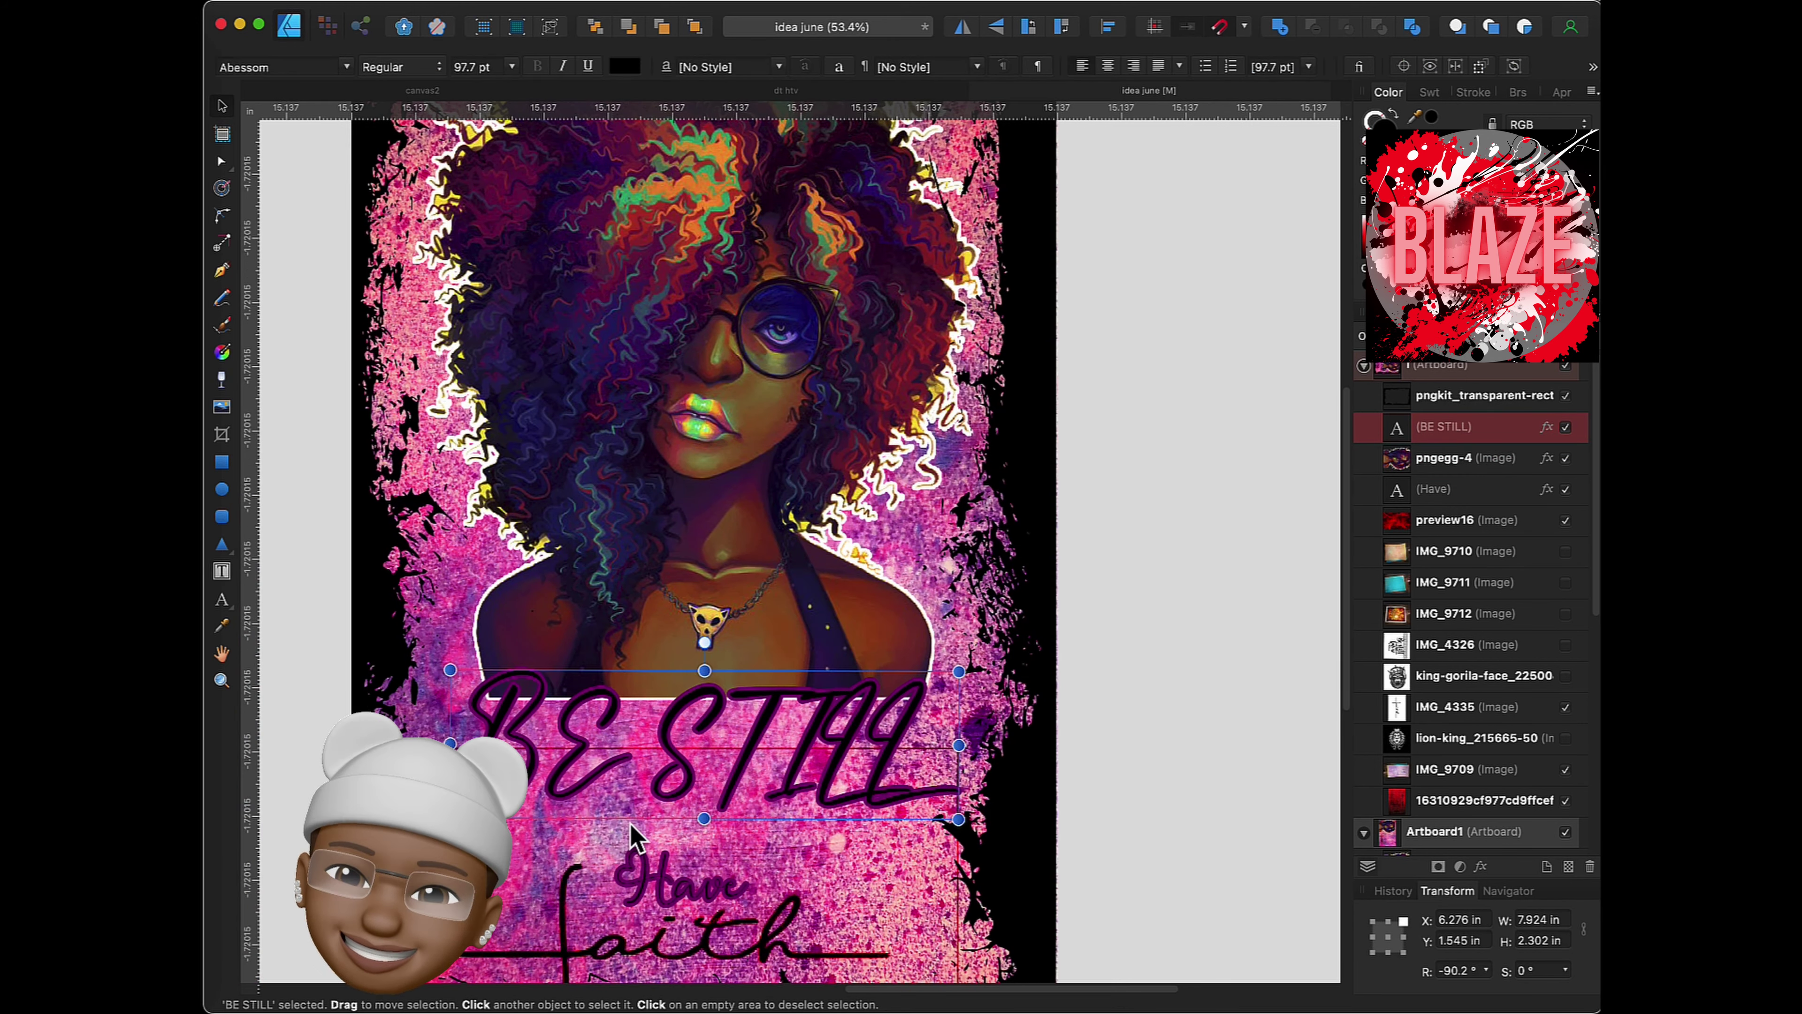
{"action": "scroll", "coordinate": [631, 836], "scroll_direction": "up", "scroll_amount": 2}
{"action": "left_click_drag", "start_coordinate": [557, 731], "coordinate": [549, 714]}
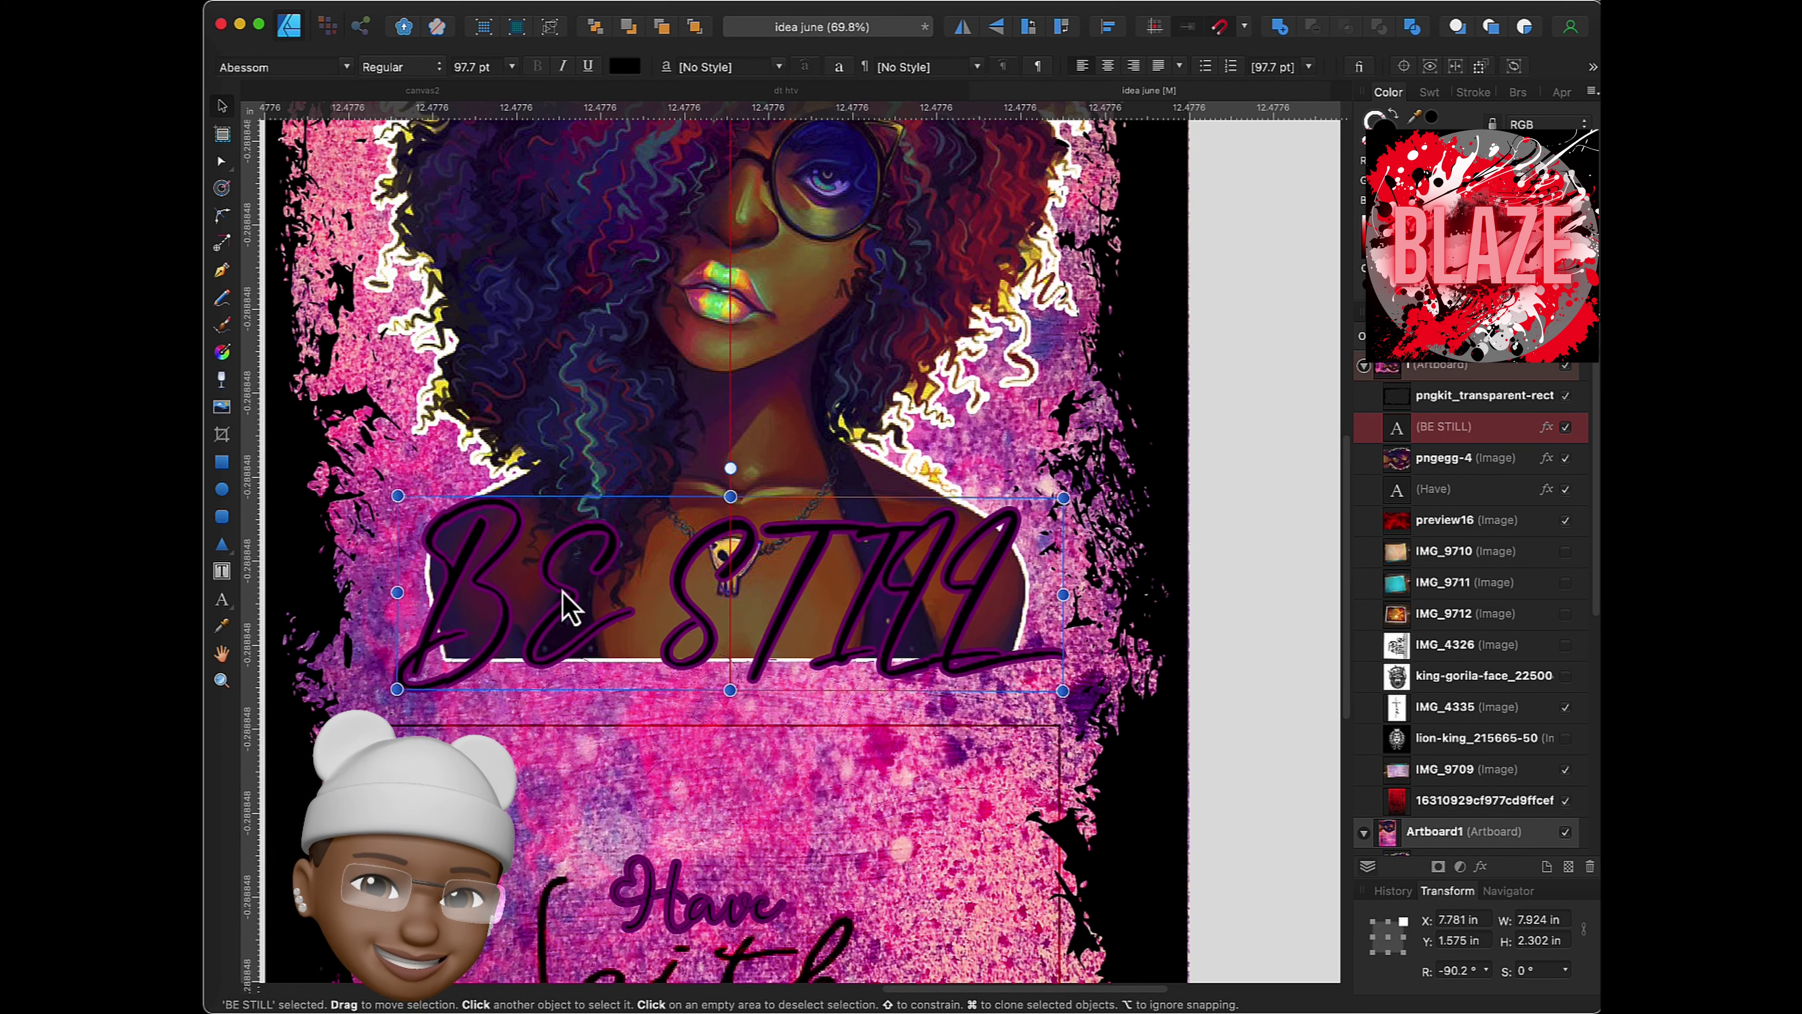
{"action": "left_click_drag", "start_coordinate": [548, 698], "coordinate": [569, 732]}
- Snap the grunge frame back to X 0, Y 0 on the artboard
{"action": "left_click", "coordinate": [716, 873]}
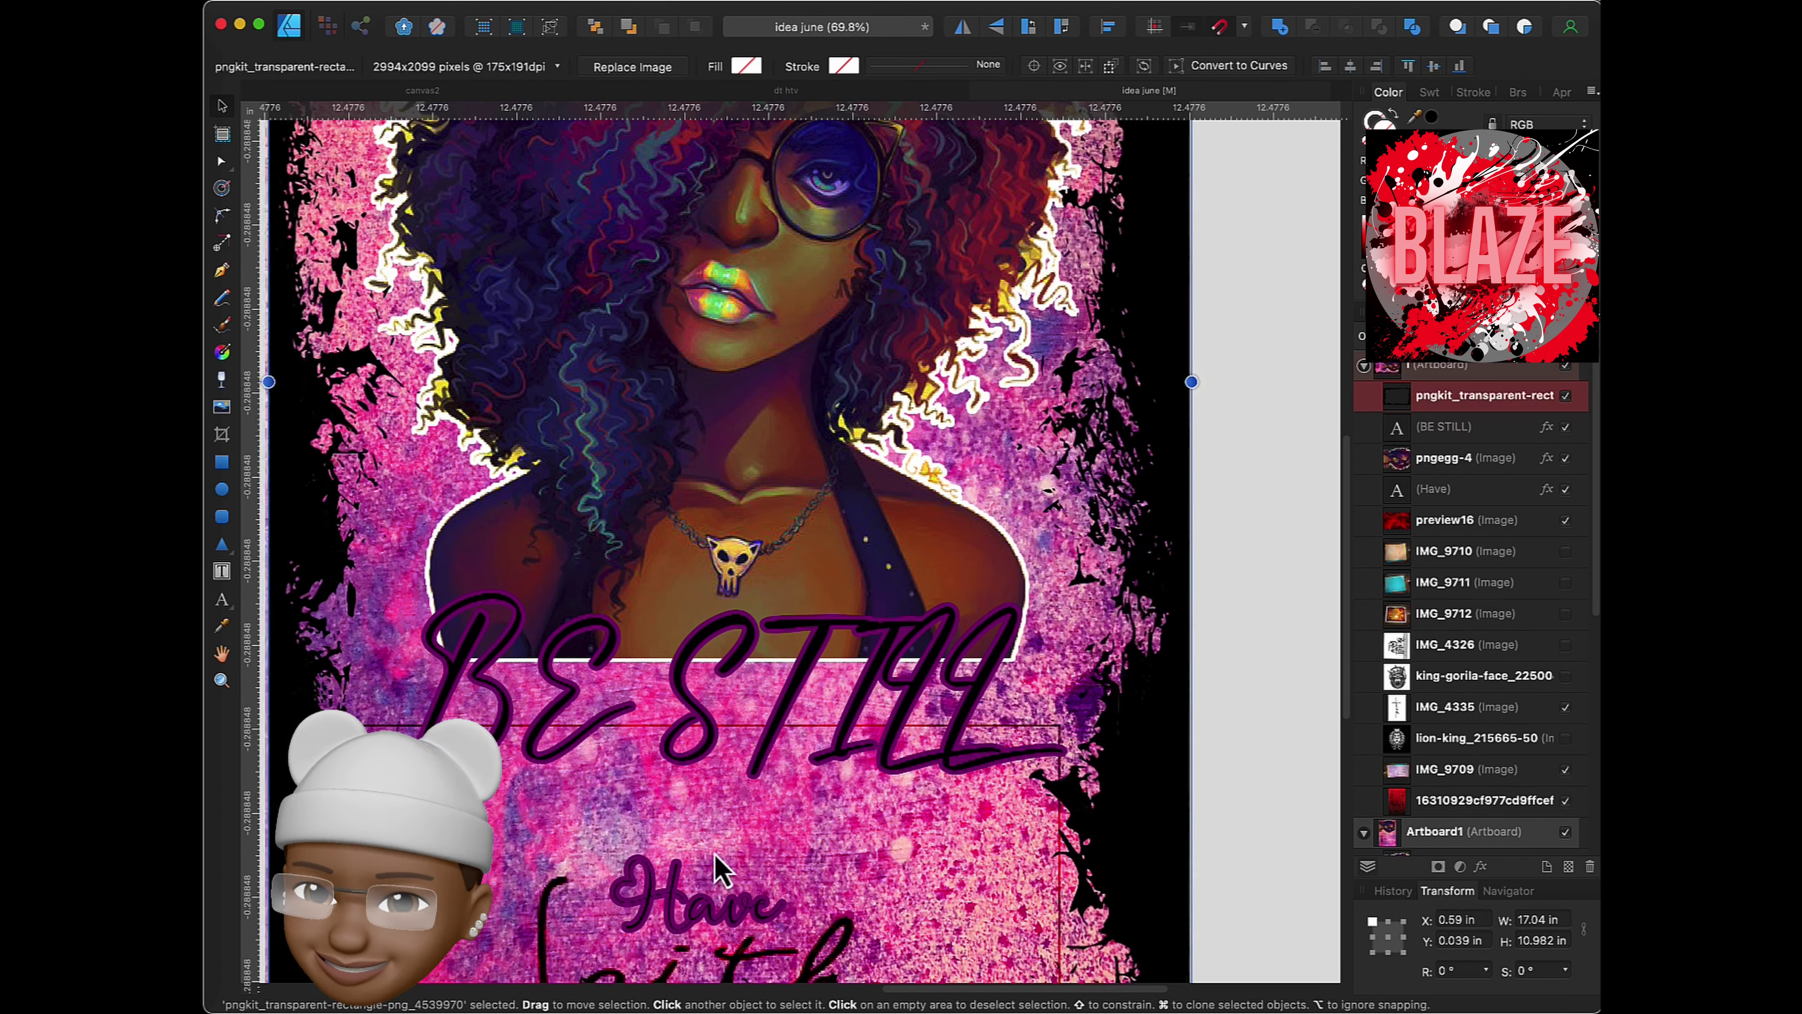
{"action": "scroll", "coordinate": [715, 825], "scroll_direction": "down", "scroll_amount": 3}
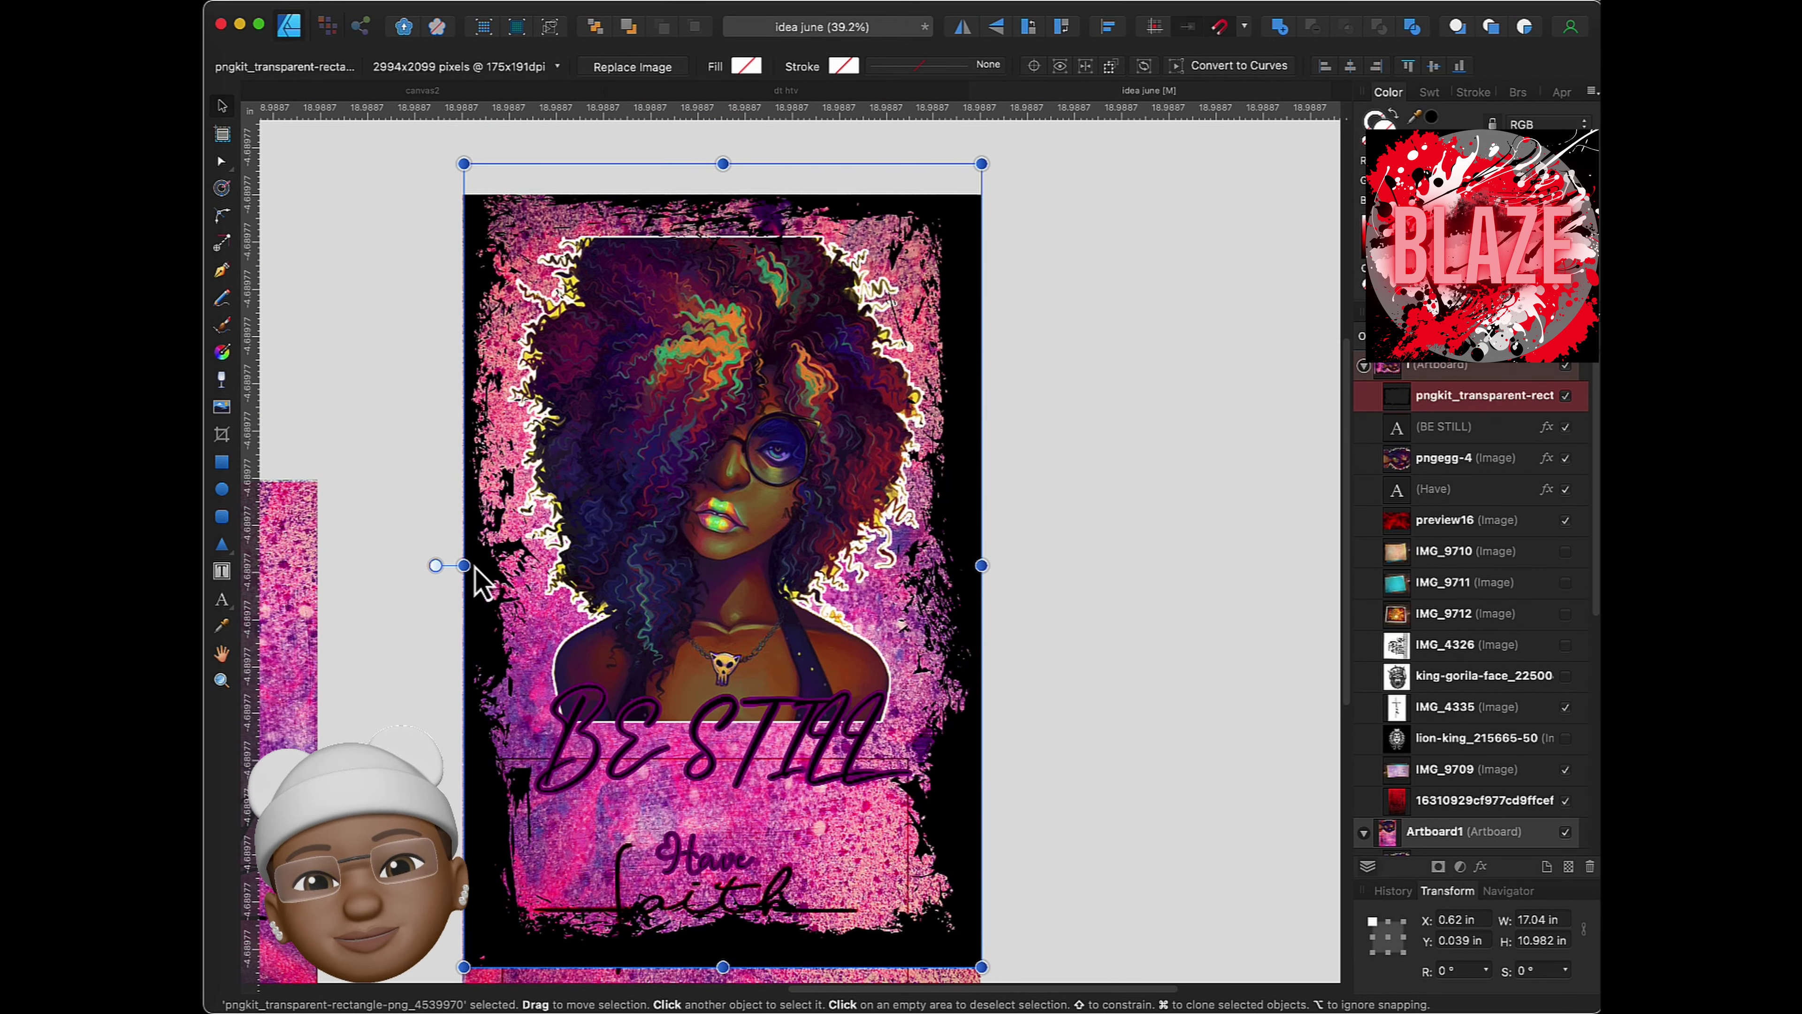
{"action": "left_click", "coordinate": [392, 4]}
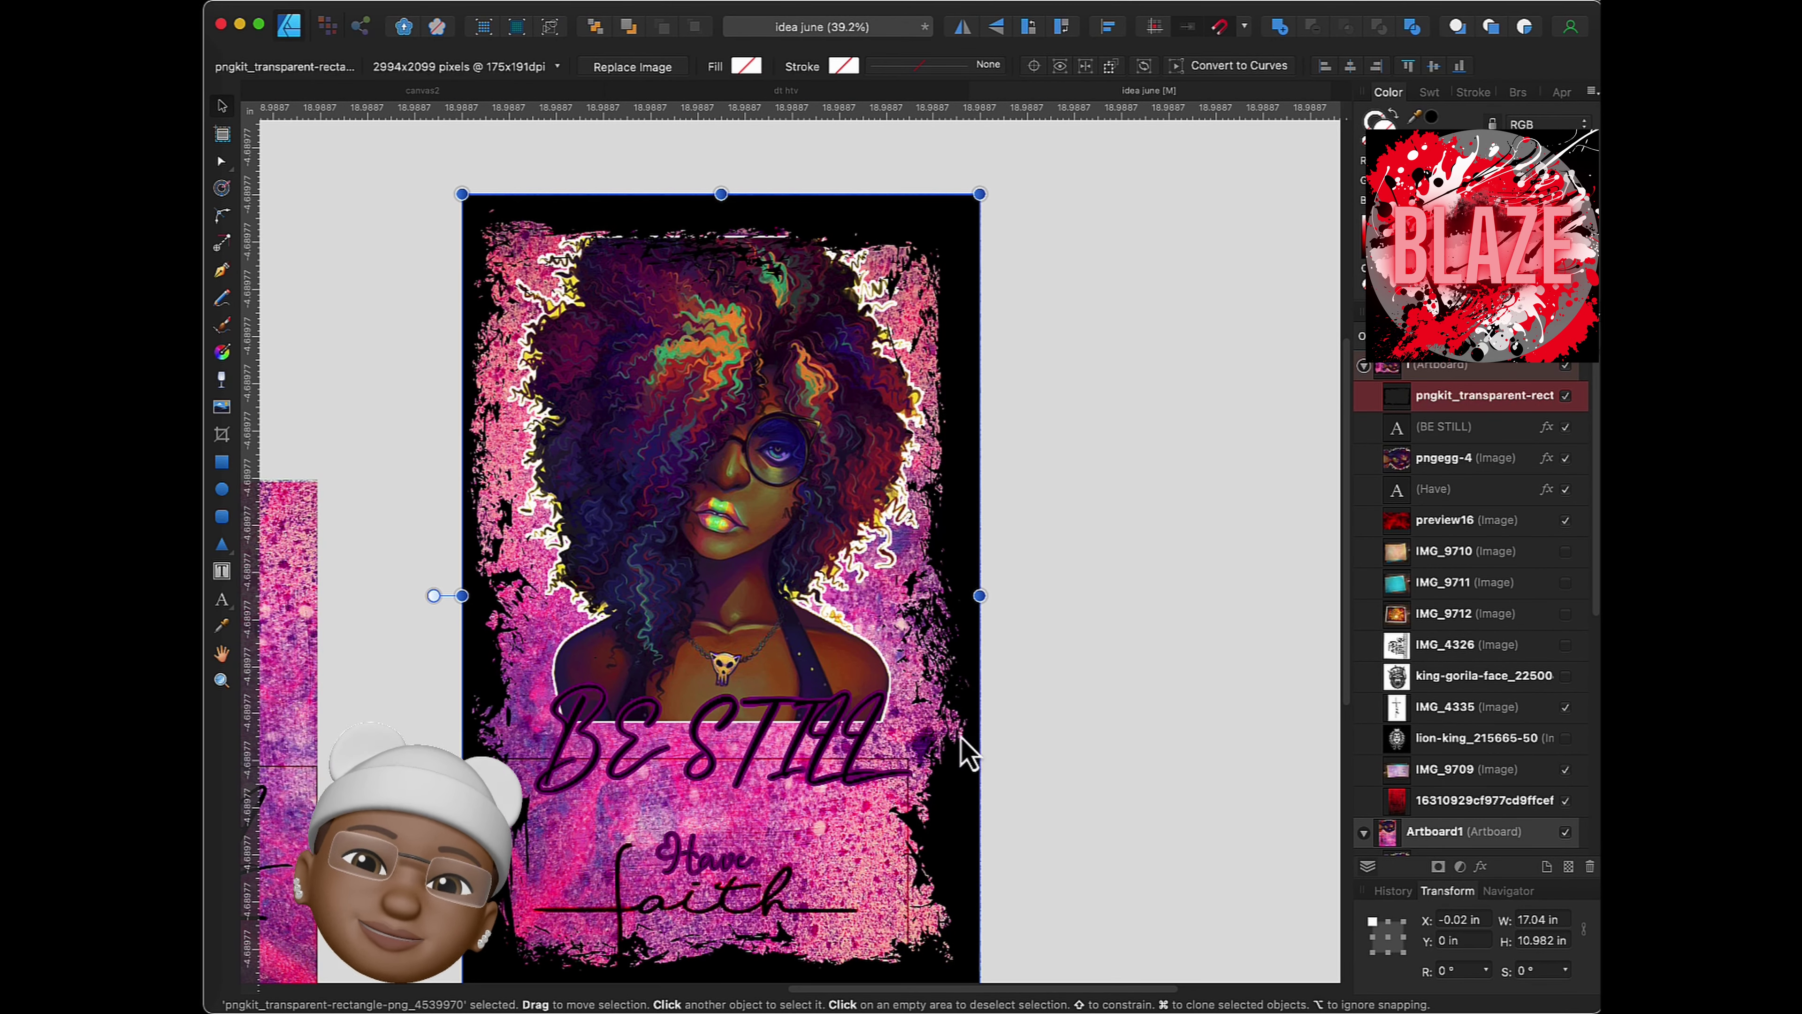
- Move the Have text up beneath BE STILL
{"action": "left_click", "coordinate": [1440, 489]}
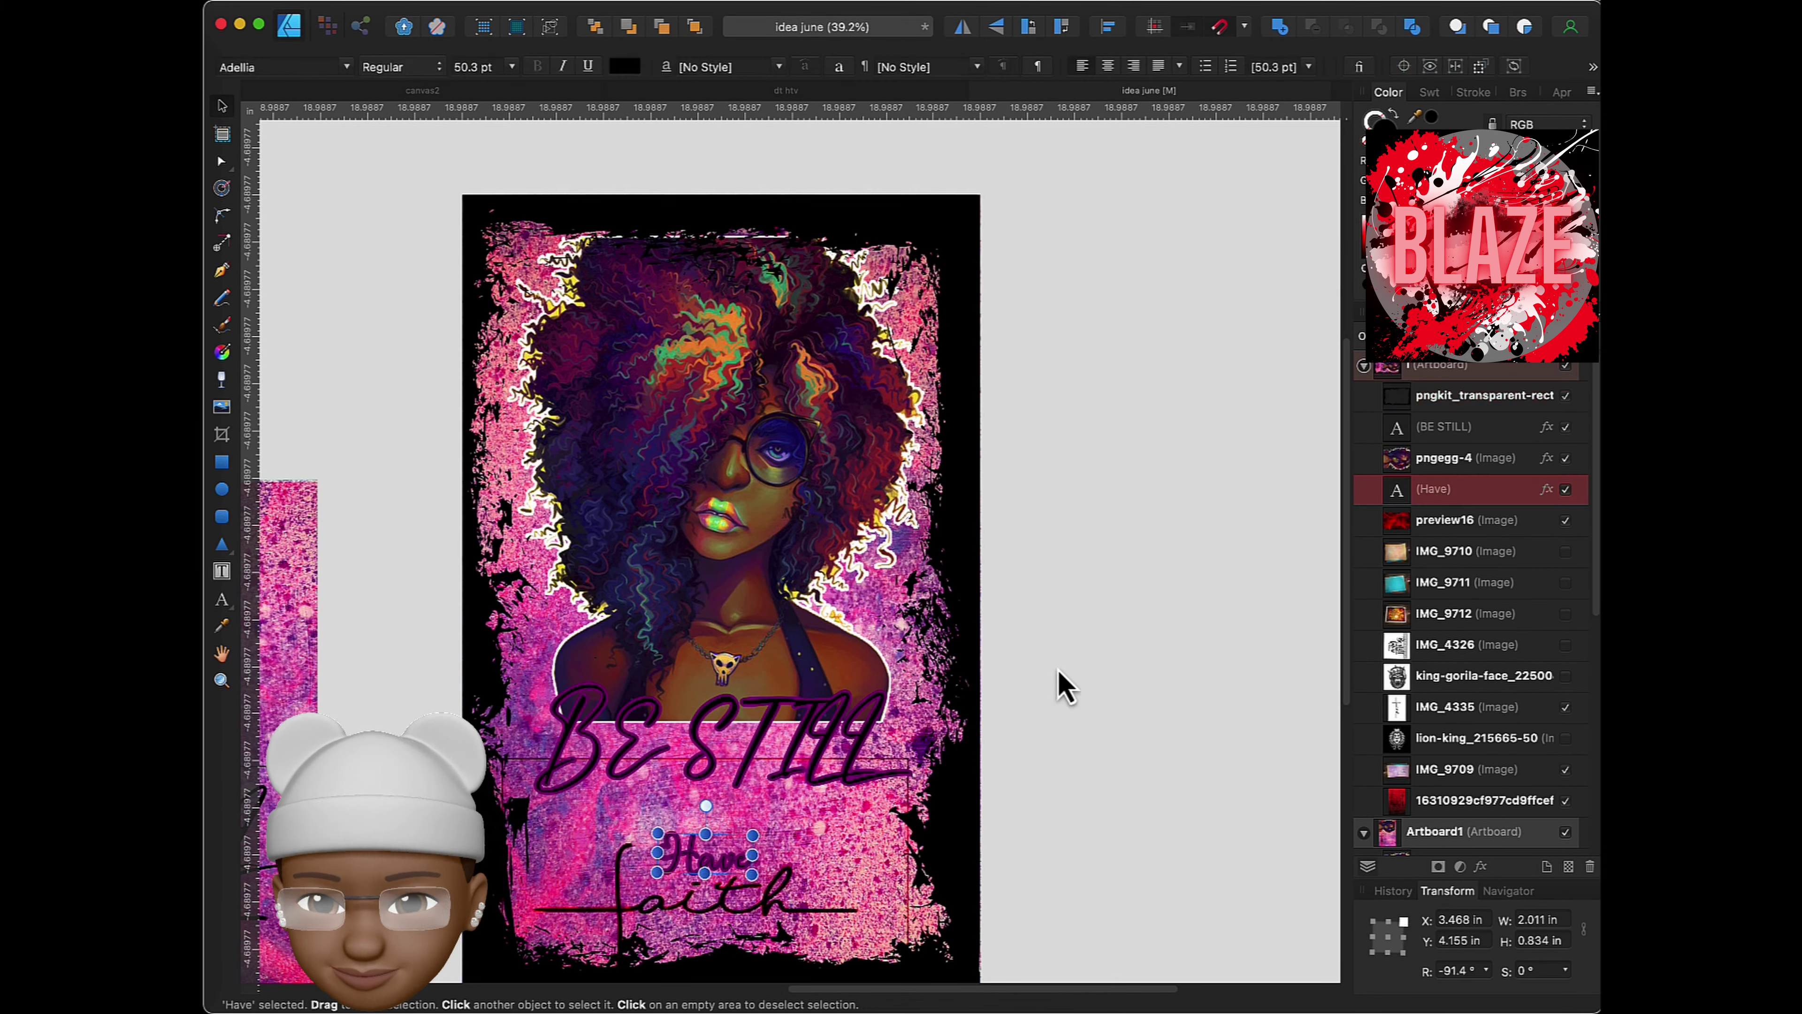
{"action": "mouse_move", "coordinate": [710, 863]}
{"action": "left_mouse_down"}
{"action": "mouse_move", "coordinate": [717, 827]}
{"action": "mouse_move", "coordinate": [744, 844]}
{"action": "mouse_move", "coordinate": [713, 825]}
{"action": "left_mouse_up"}
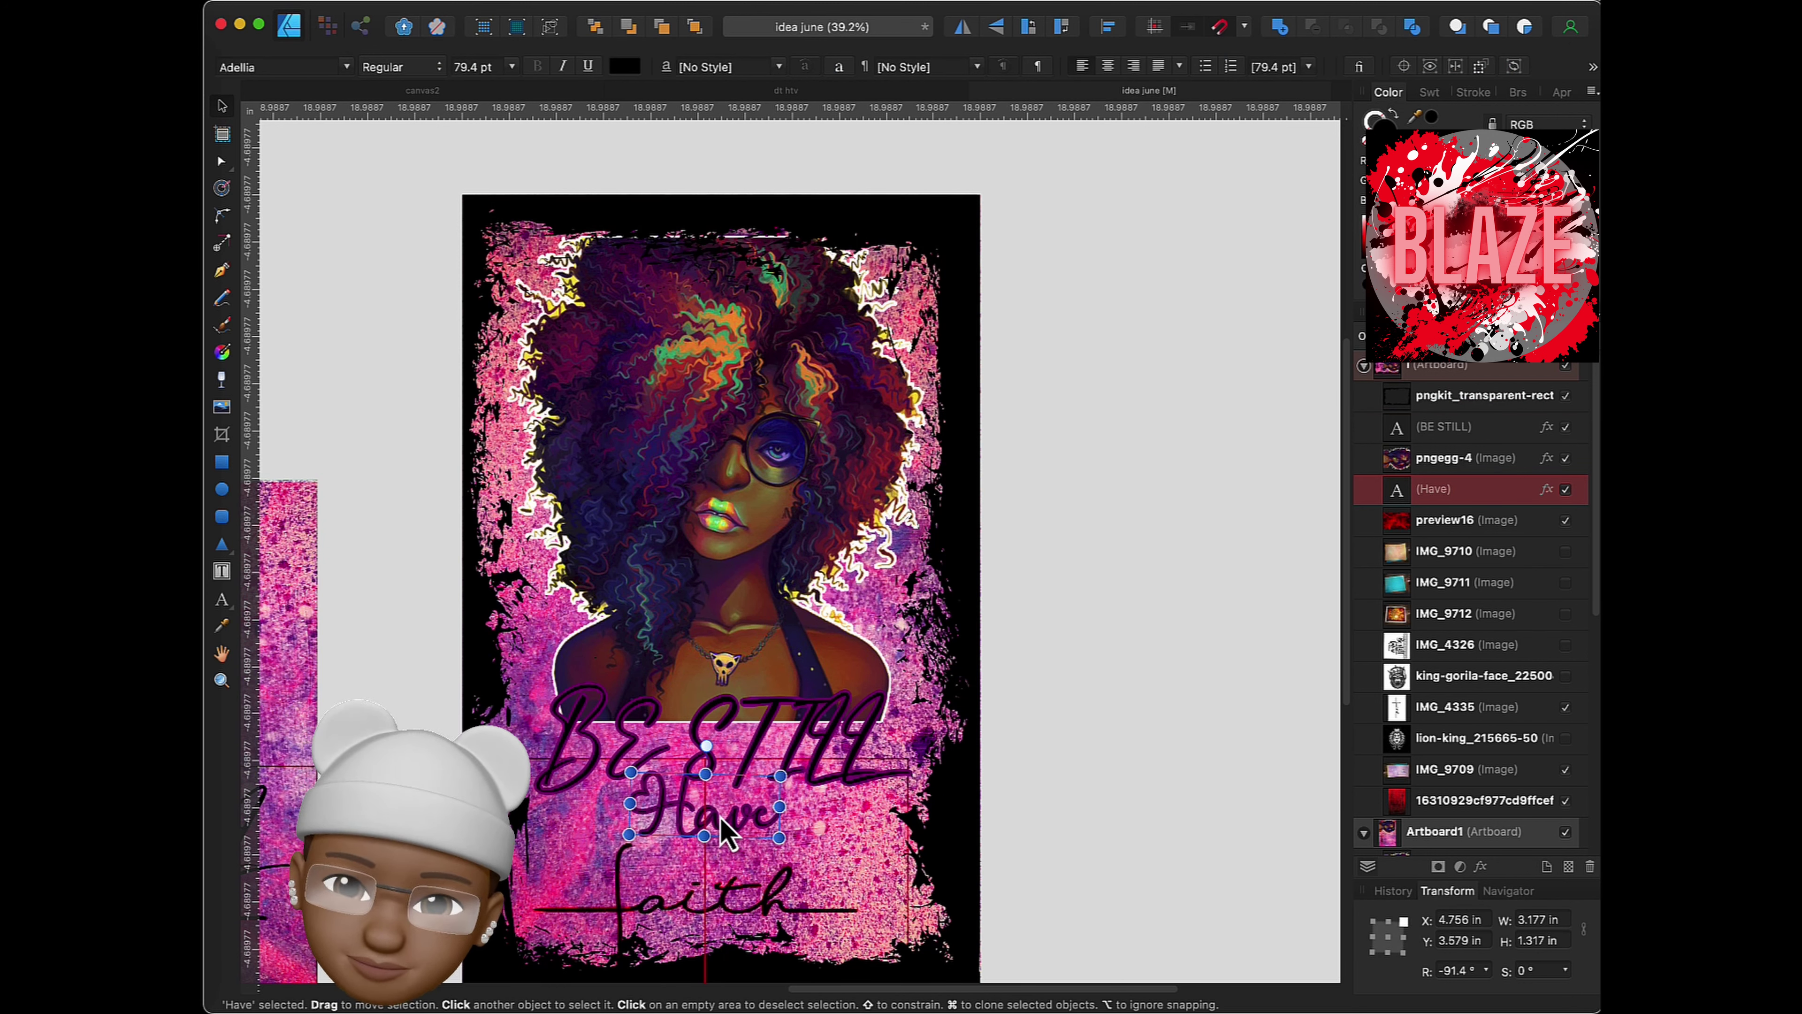
{"action": "left_click", "coordinate": [734, 900]}
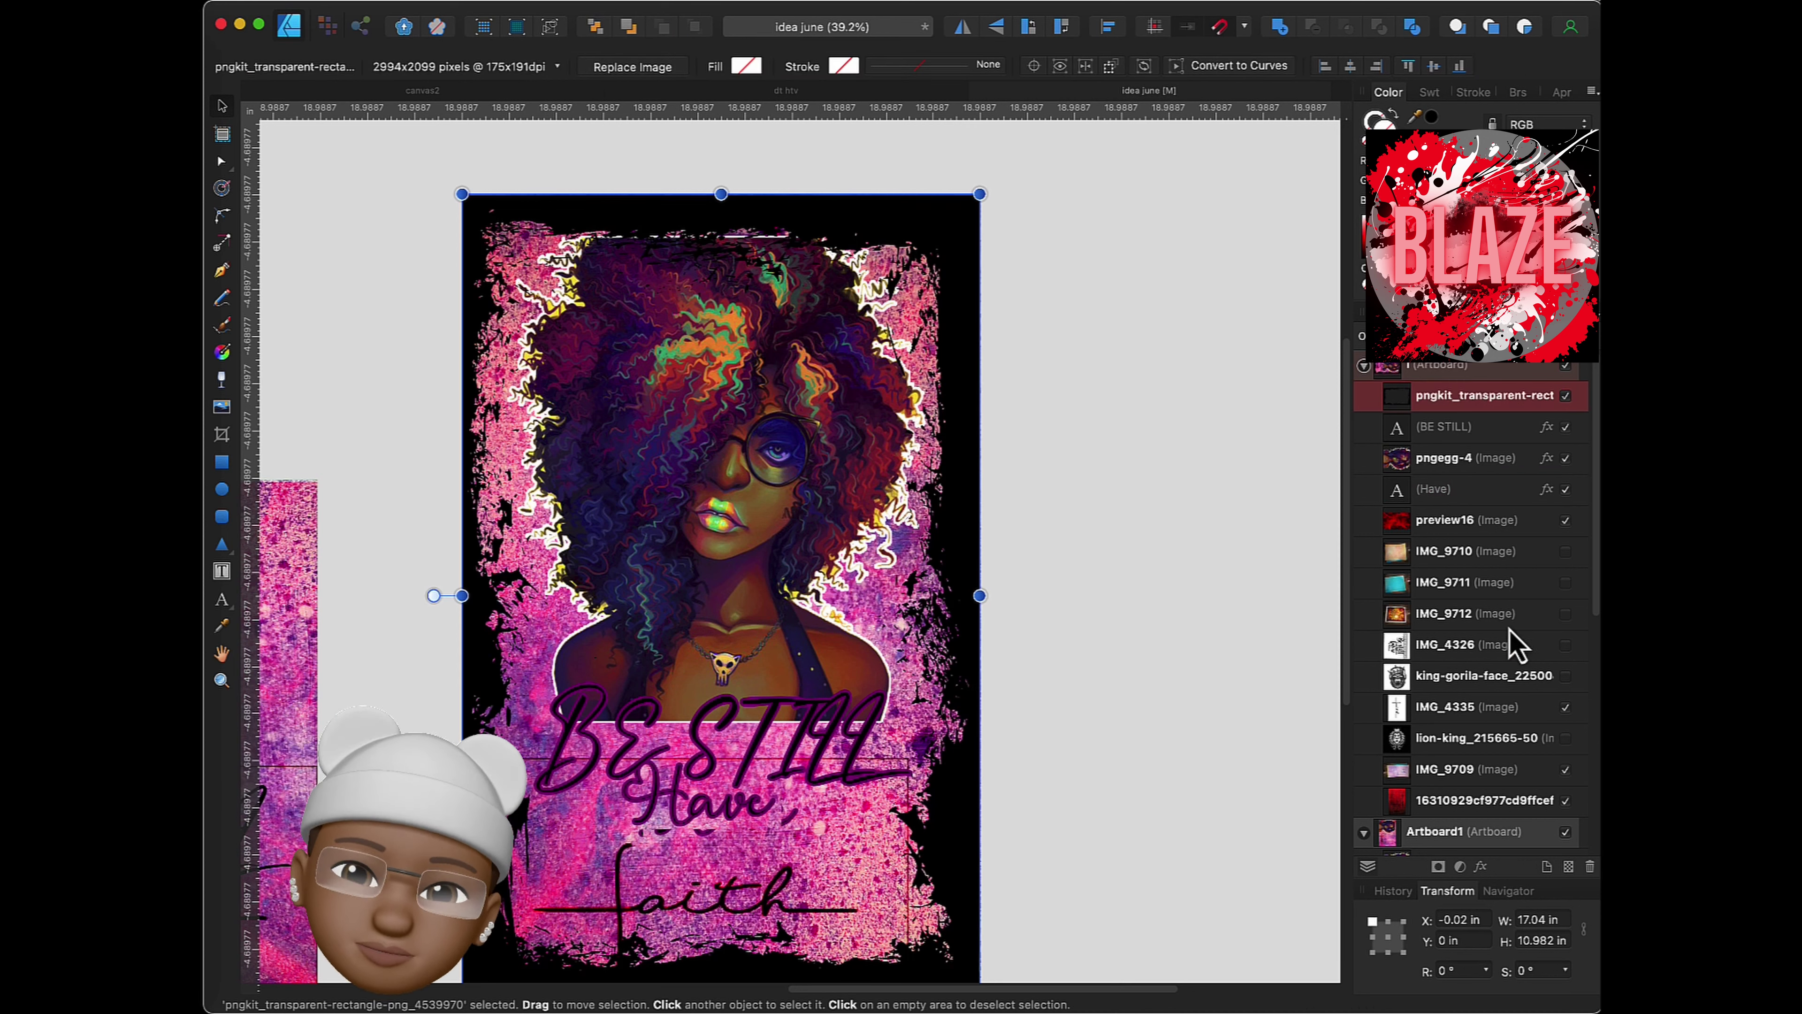
- Nudge the faith cross graphic up-left and enlarge it slightly
{"action": "left_click", "coordinate": [1444, 707]}
{"action": "left_click_drag", "start_coordinate": [786, 915], "coordinate": [775, 896]}
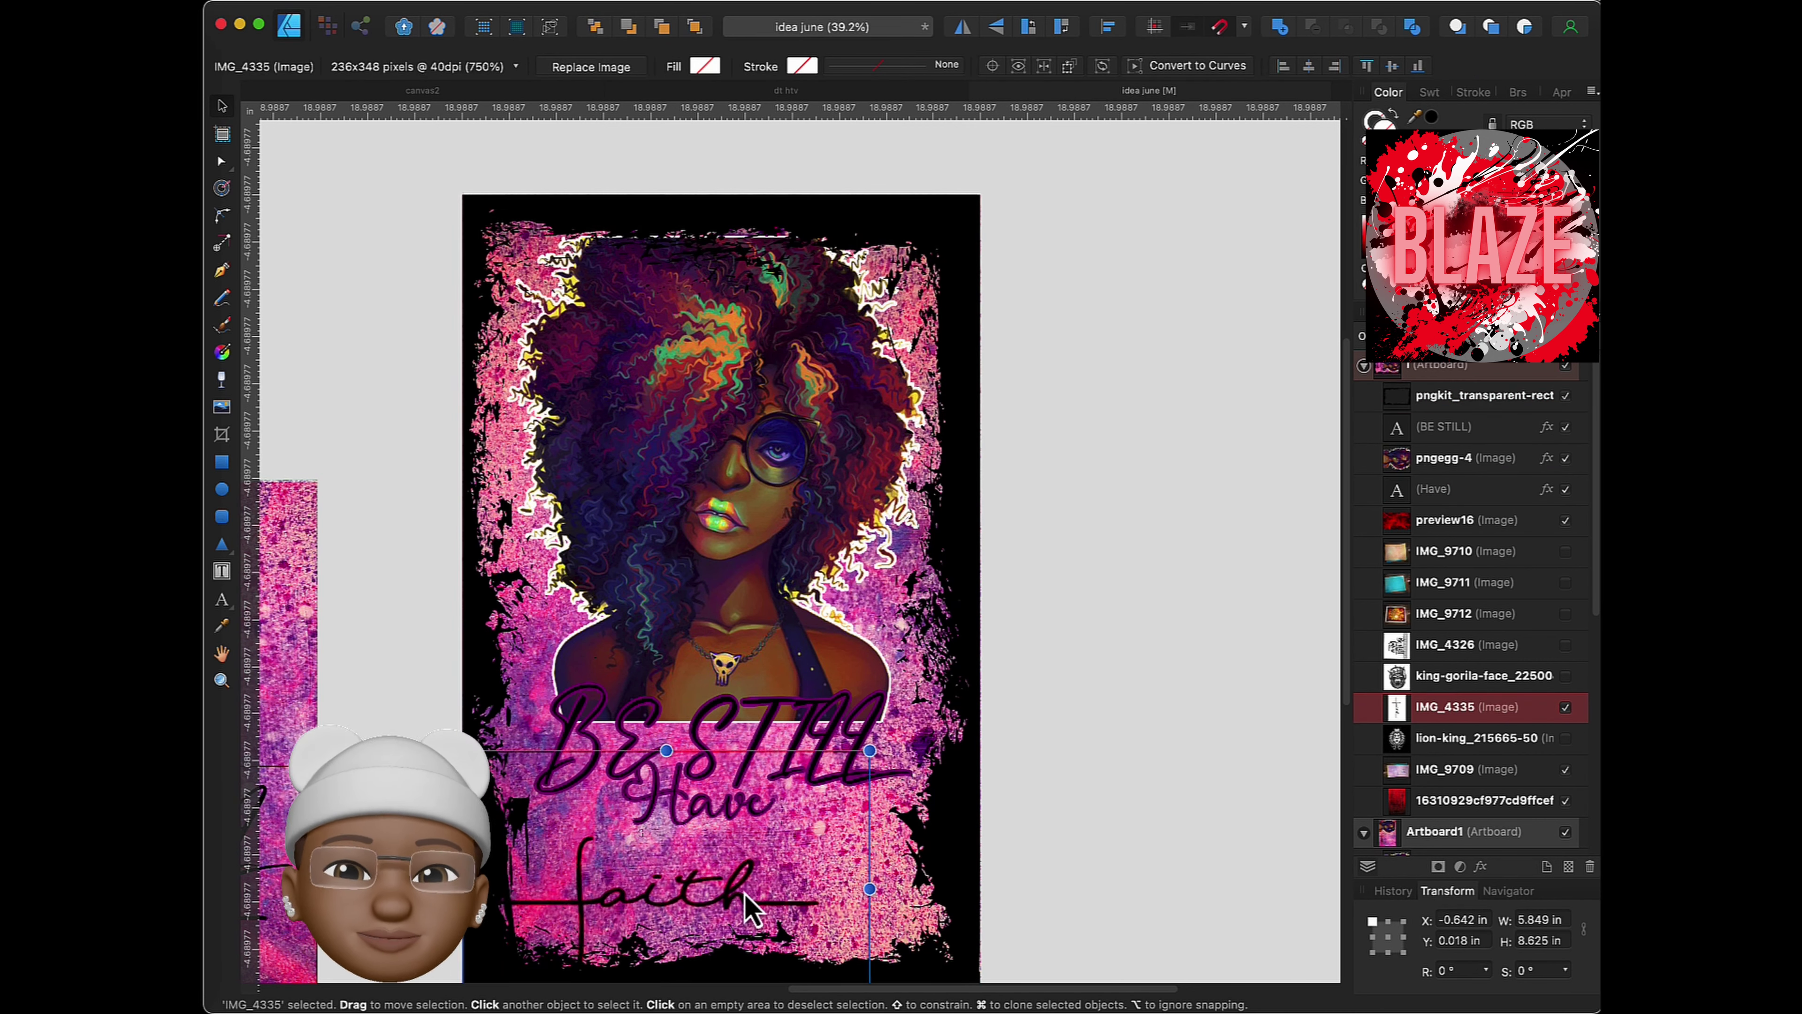
{"action": "left_click_drag", "start_coordinate": [901, 879], "coordinate": [970, 889]}
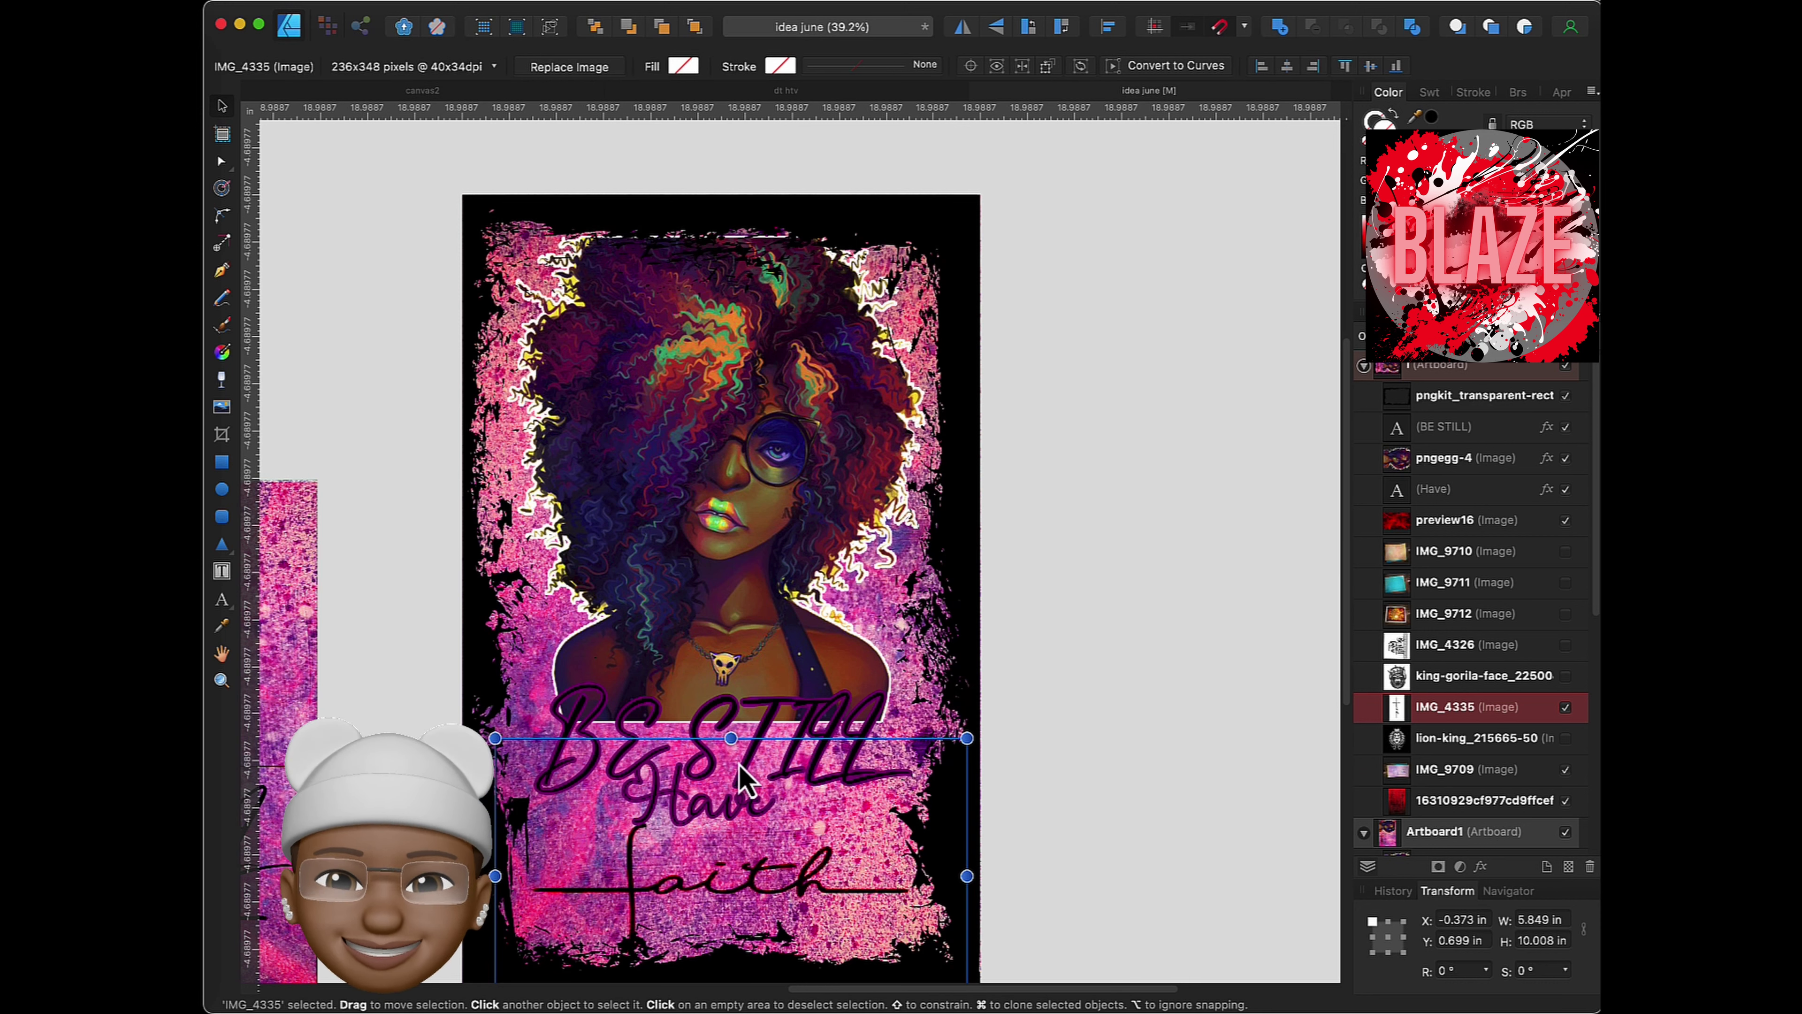
{"action": "left_click", "coordinate": [817, 429]}
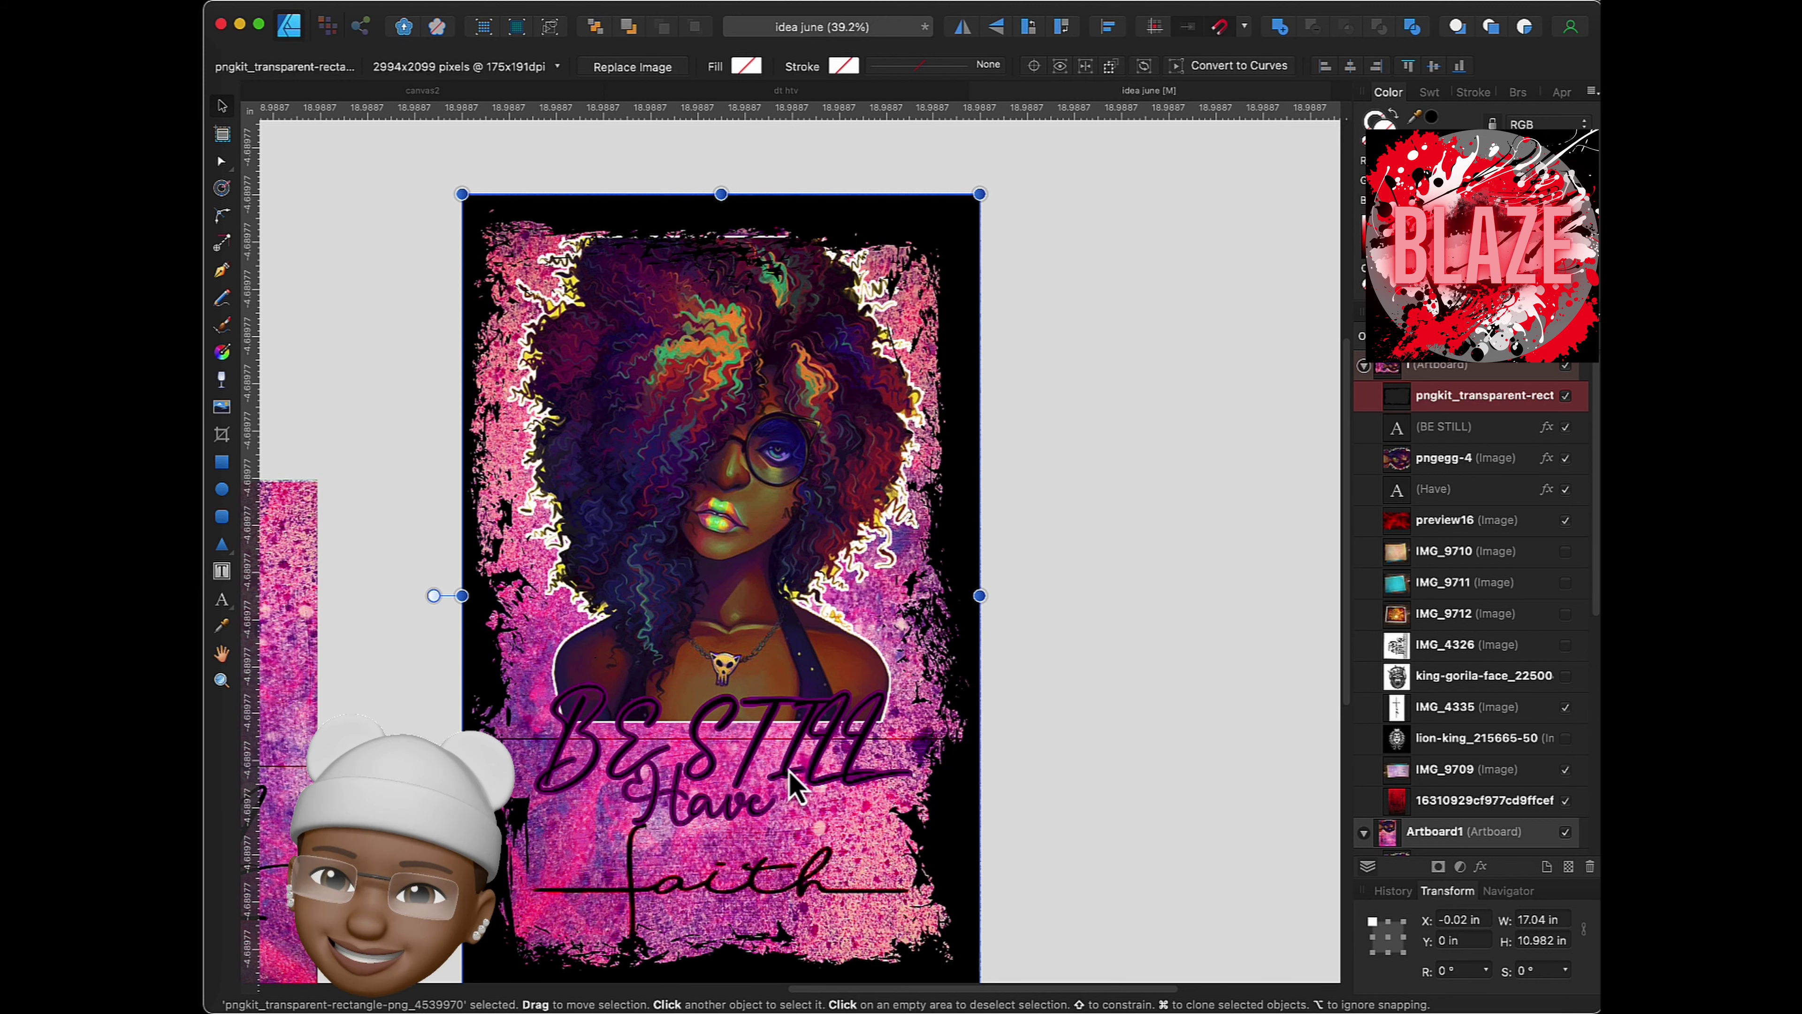
- Centre Have at about X 4.544 in between BE STILL and faith
{"action": "scroll", "coordinate": [763, 788], "scroll_direction": "up", "scroll_amount": 3}
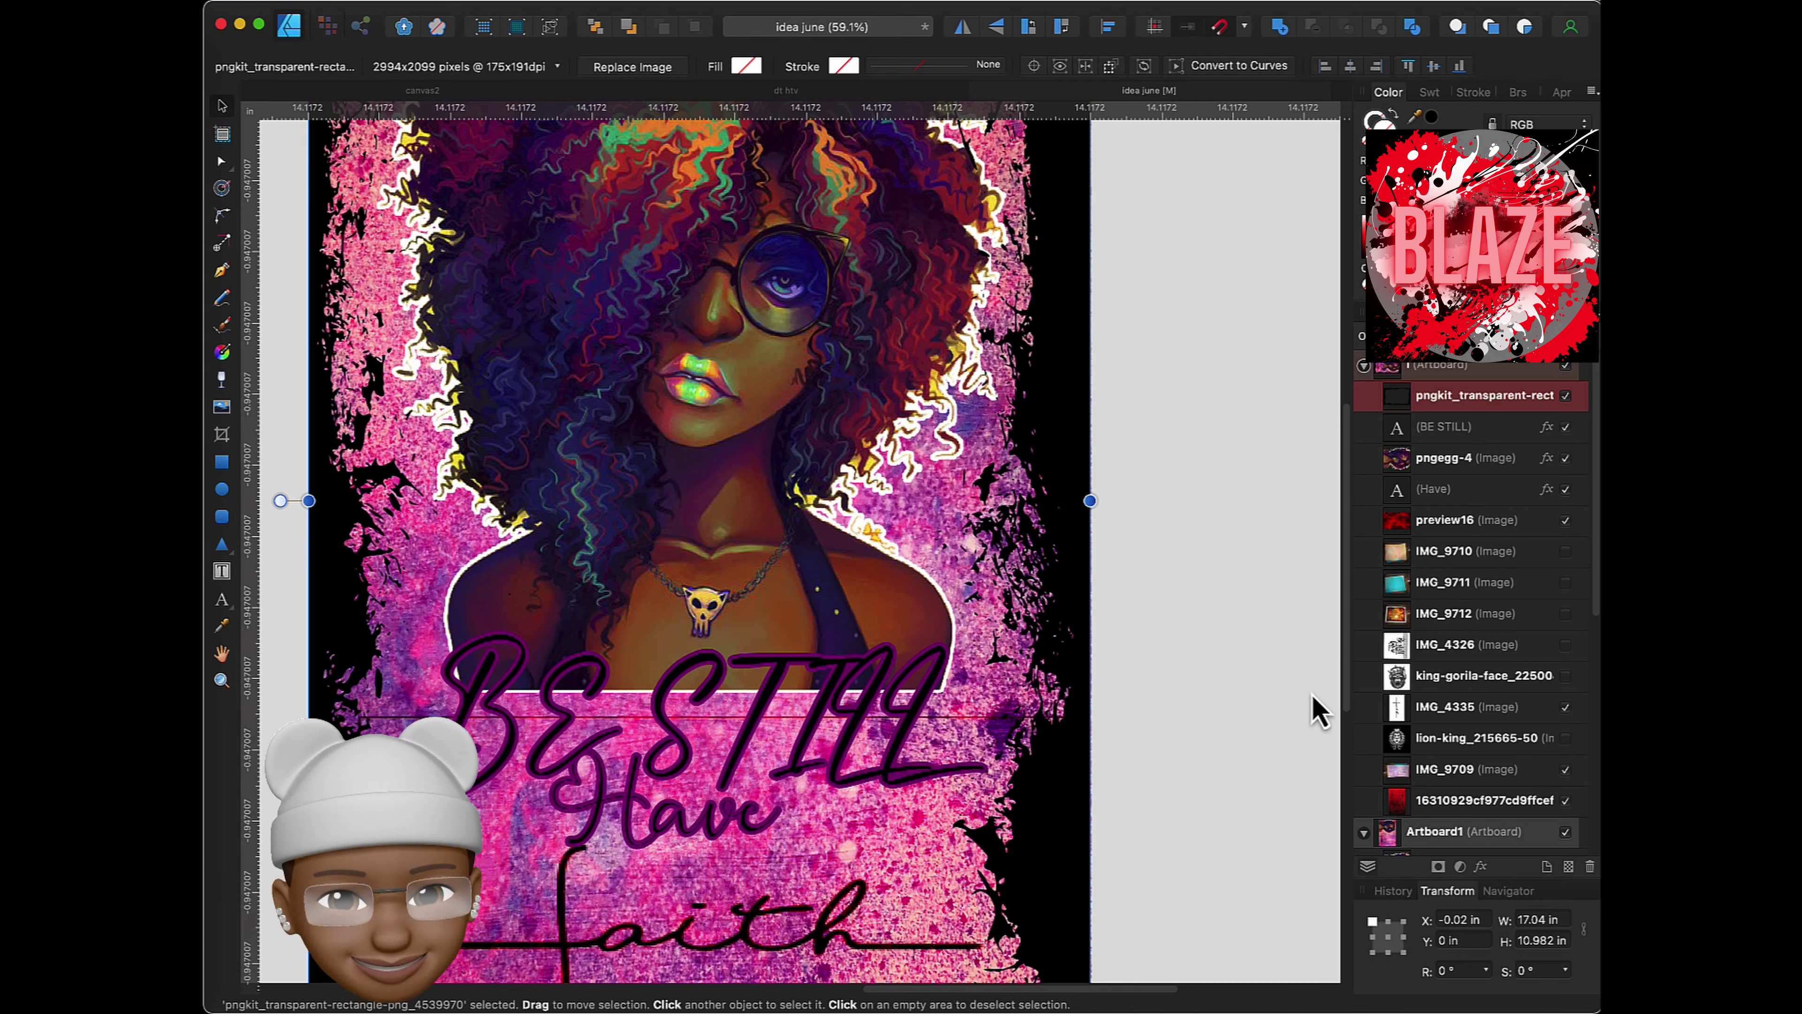
{"action": "scroll", "coordinate": [1319, 717], "scroll_direction": "left", "scroll_amount": 10}
{"action": "scroll", "coordinate": [1337, 742], "scroll_direction": "down", "scroll_amount": 2}
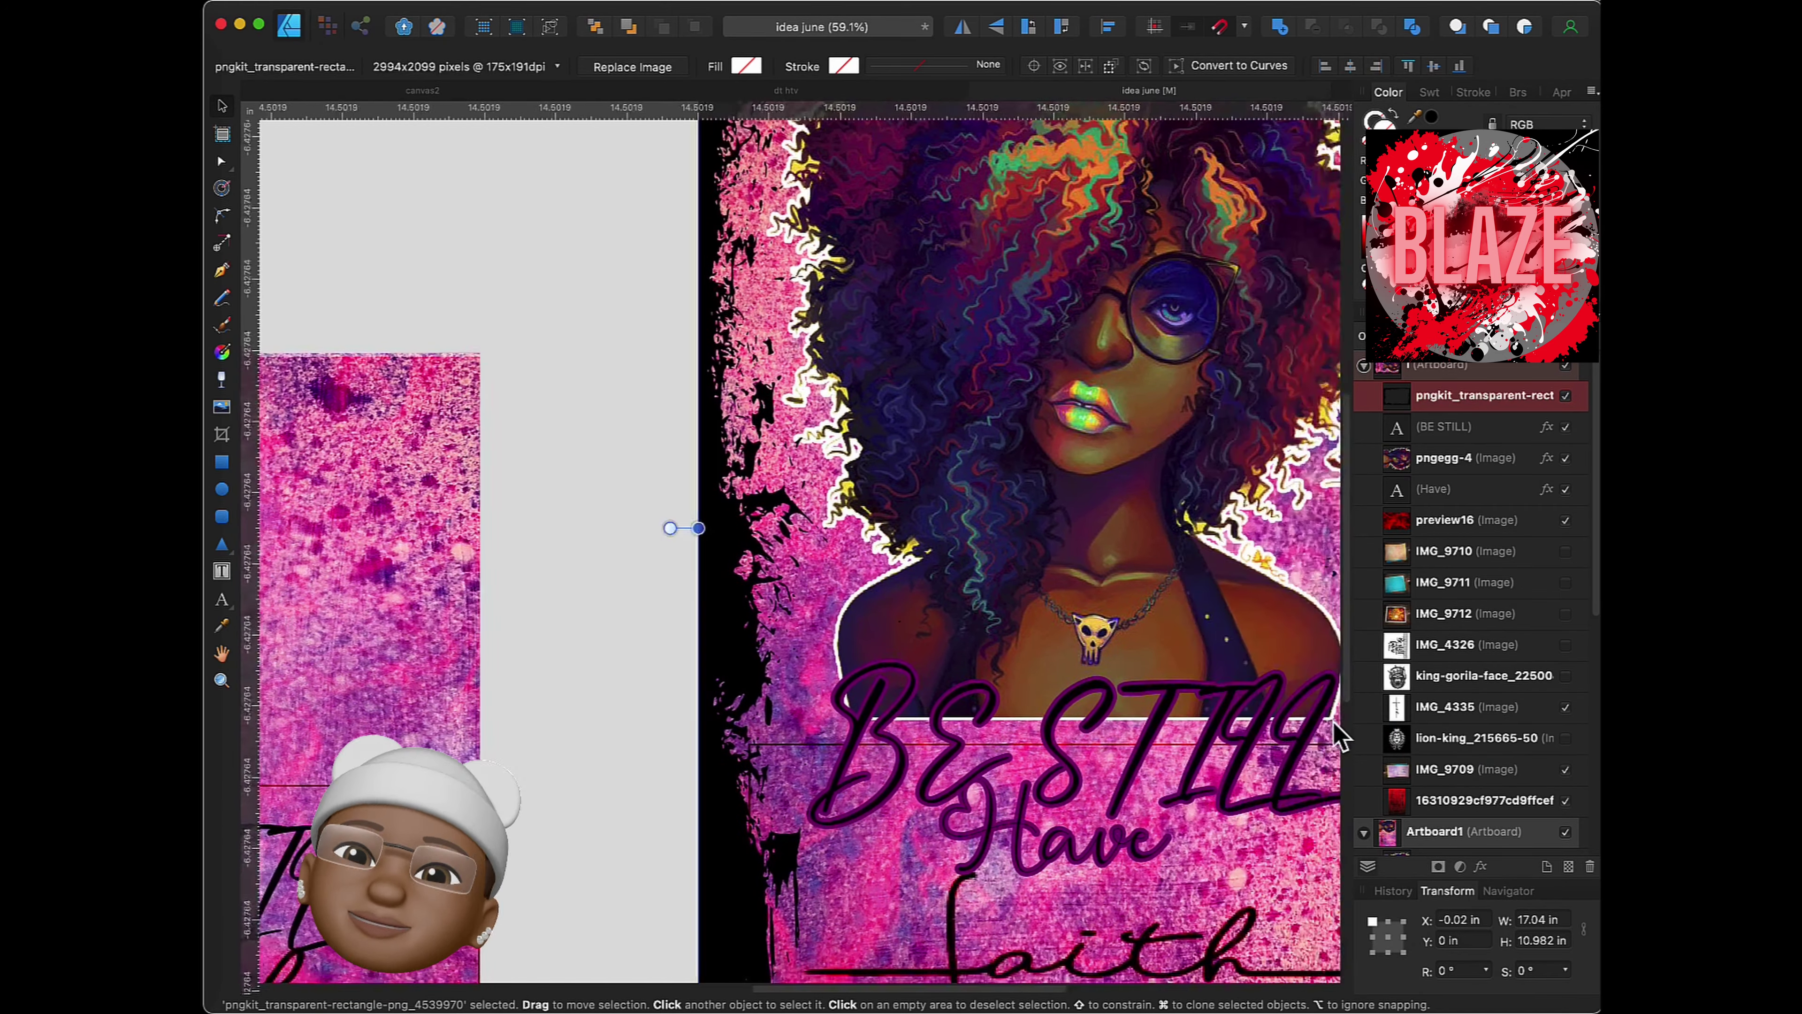
{"action": "scroll", "coordinate": [1337, 738], "scroll_direction": "down", "scroll_amount": 2}
{"action": "scroll", "coordinate": [1337, 734], "scroll_direction": "down", "scroll_amount": 2}
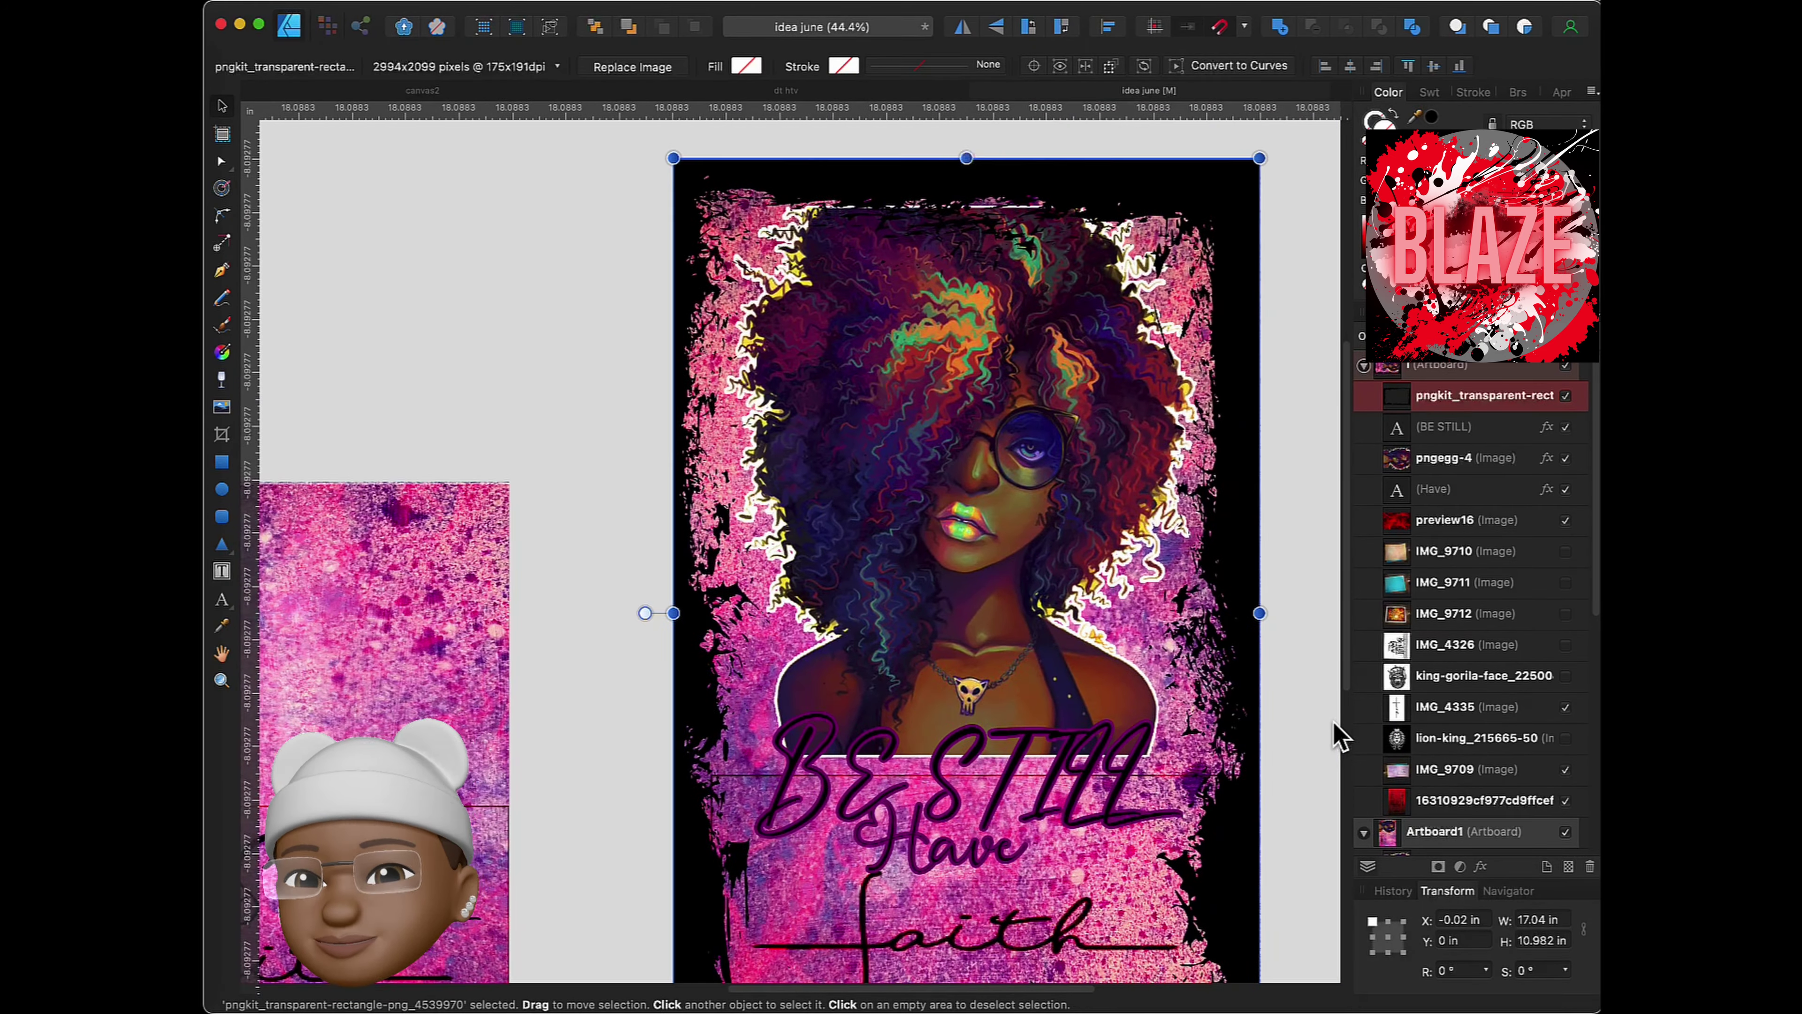
{"action": "scroll", "coordinate": [1337, 739], "scroll_direction": "right", "scroll_amount": 2}
{"action": "scroll", "coordinate": [1337, 735], "scroll_direction": "down", "scroll_amount": 3}
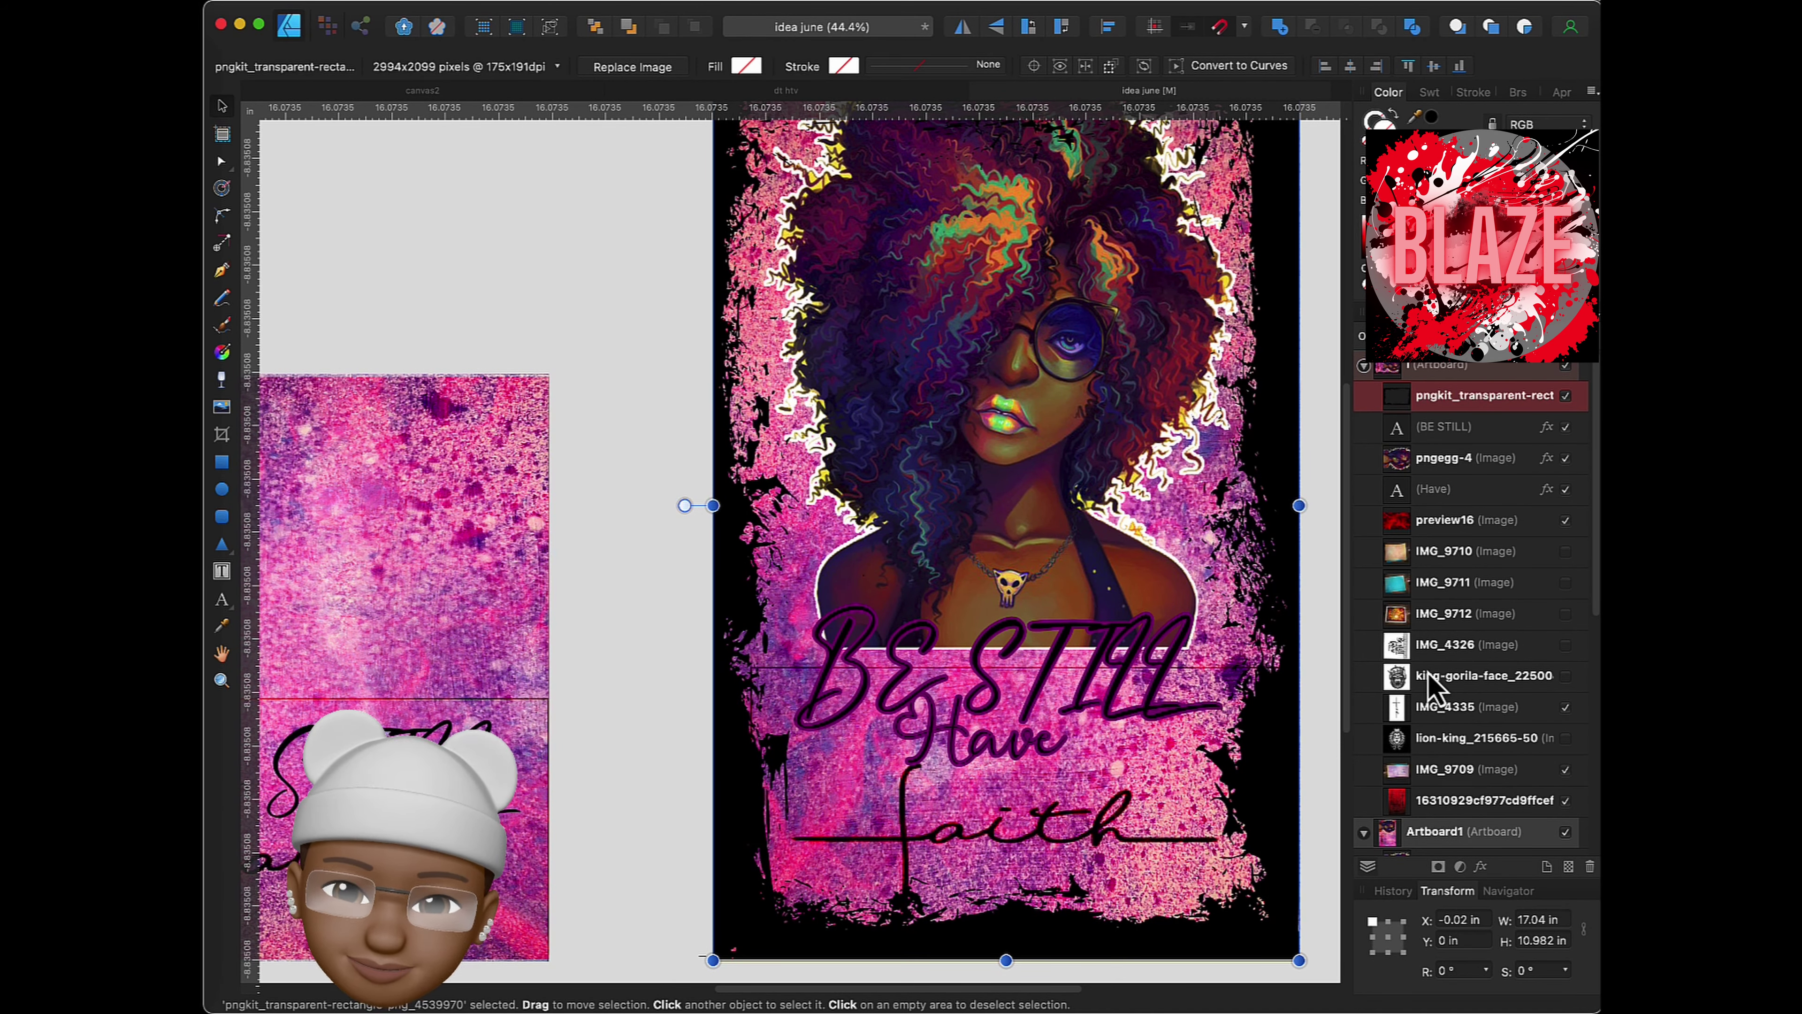
{"action": "left_click", "coordinate": [1433, 488]}
{"action": "left_click_drag", "start_coordinate": [1007, 745], "coordinate": [1071, 784]}
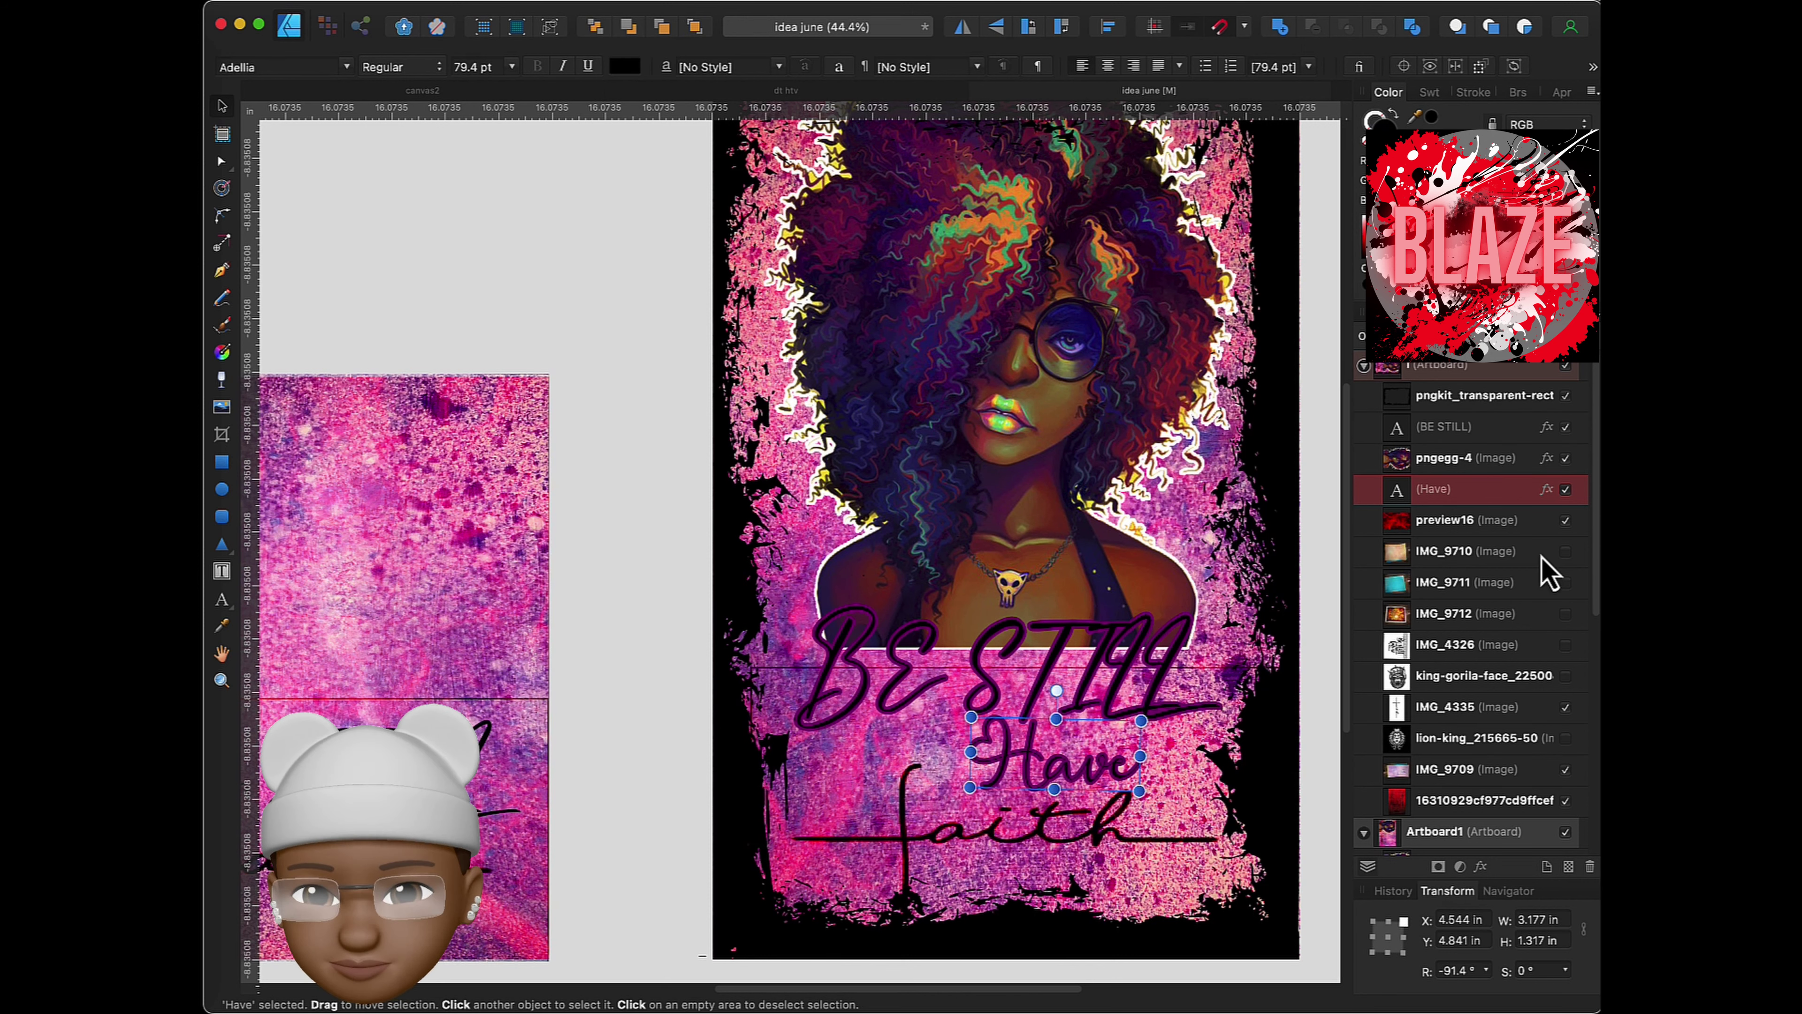
- Duplicate the Have text layer and hide the original Have layer
{"action": "right_click", "coordinate": [1429, 488]}
{"action": "left_click", "coordinate": [1447, 670]}
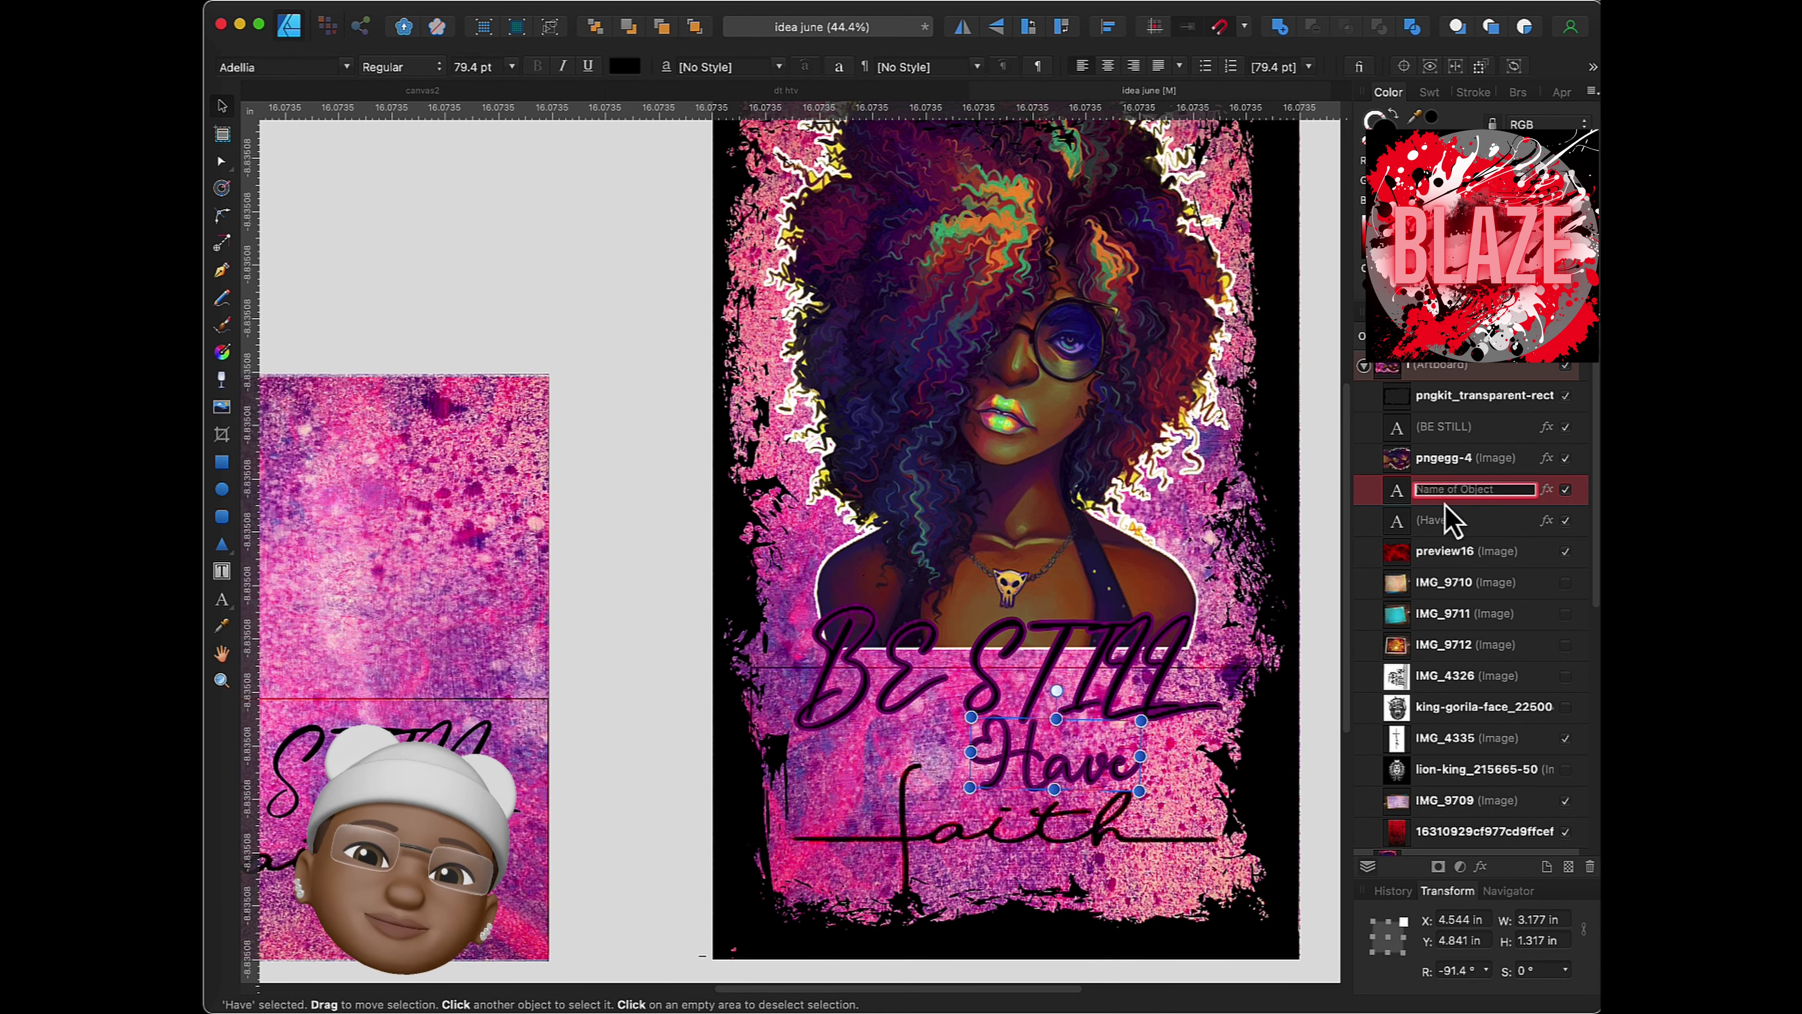
{"action": "left_click", "coordinate": [1068, 788]}
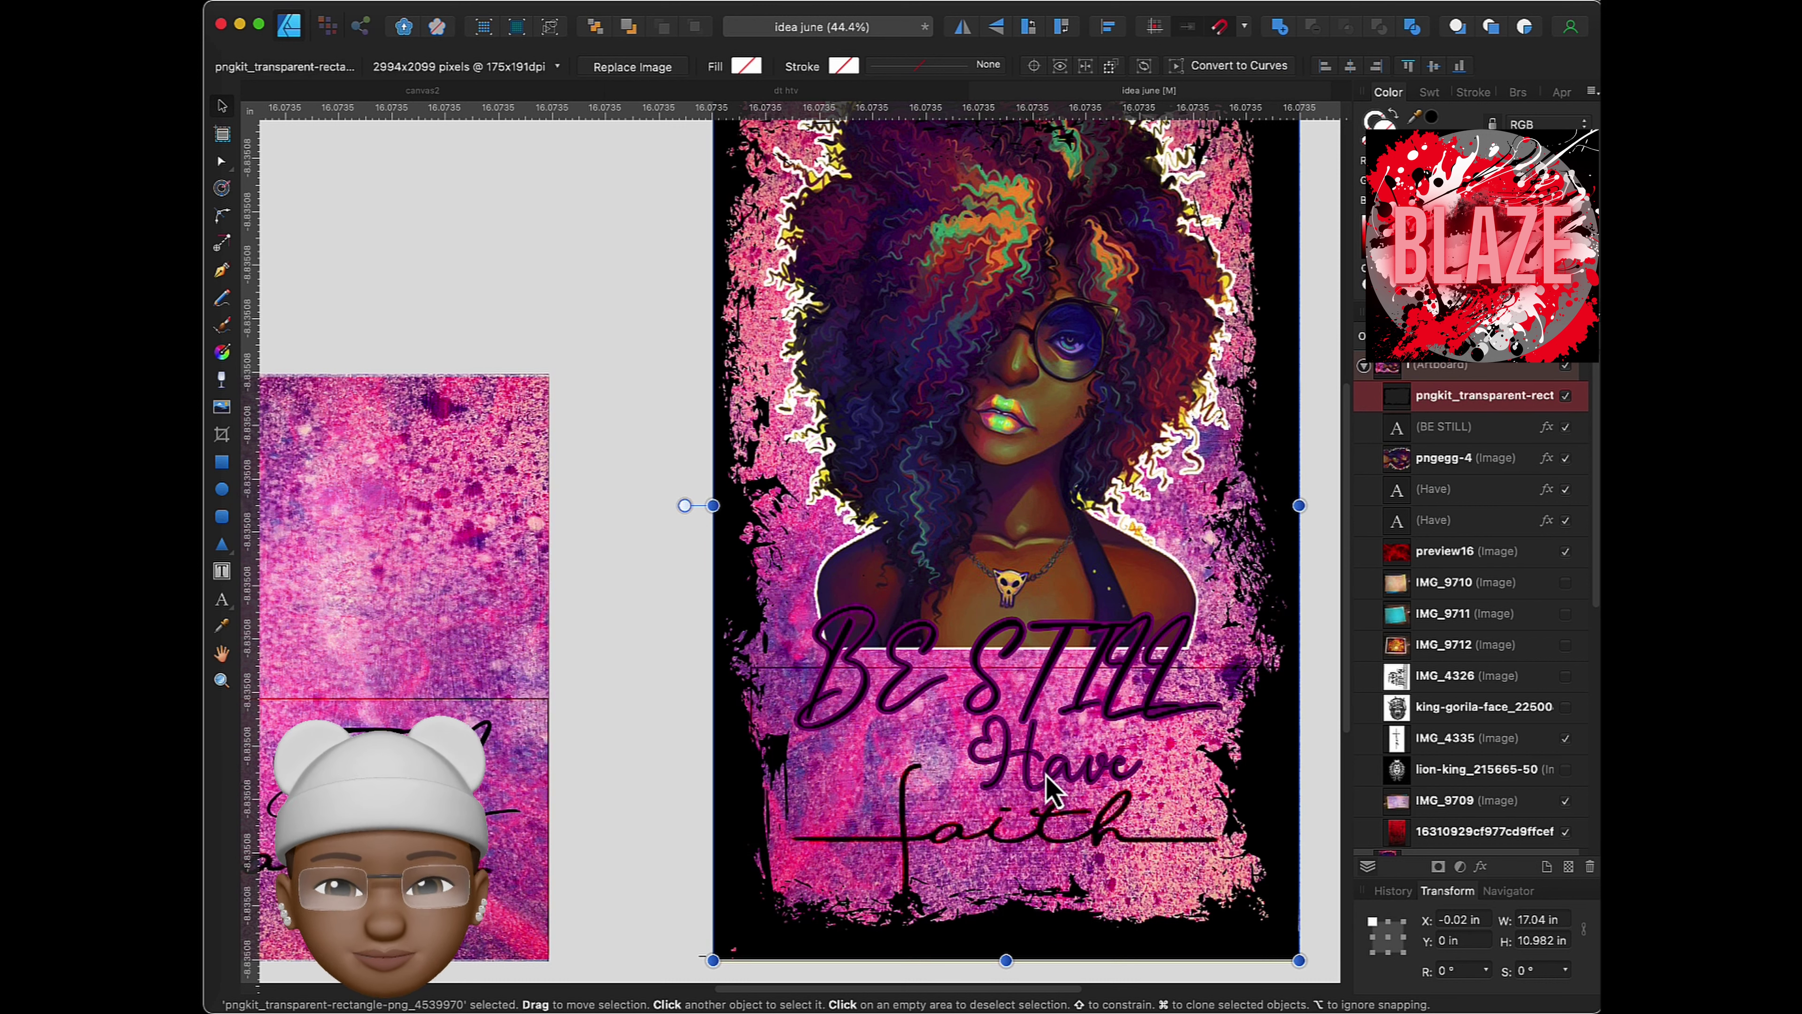
{"action": "key", "text": "p"}
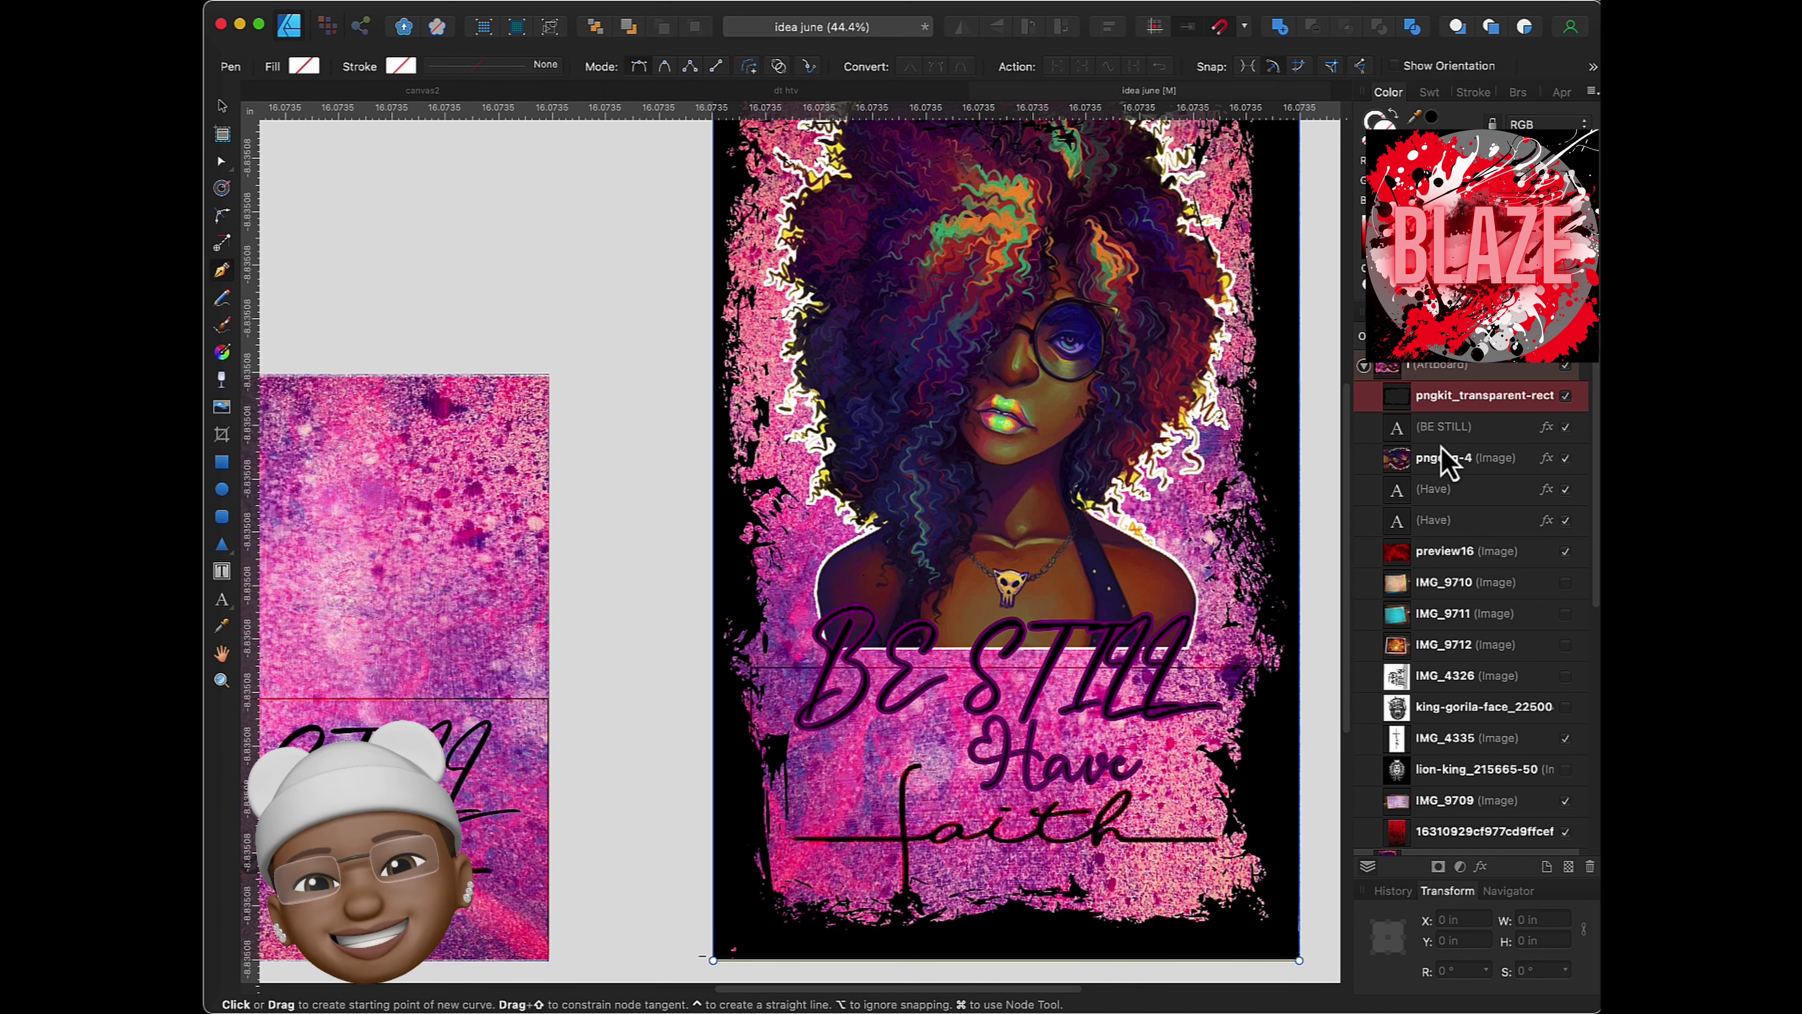
{"action": "double_click", "coordinate": [1433, 489]}
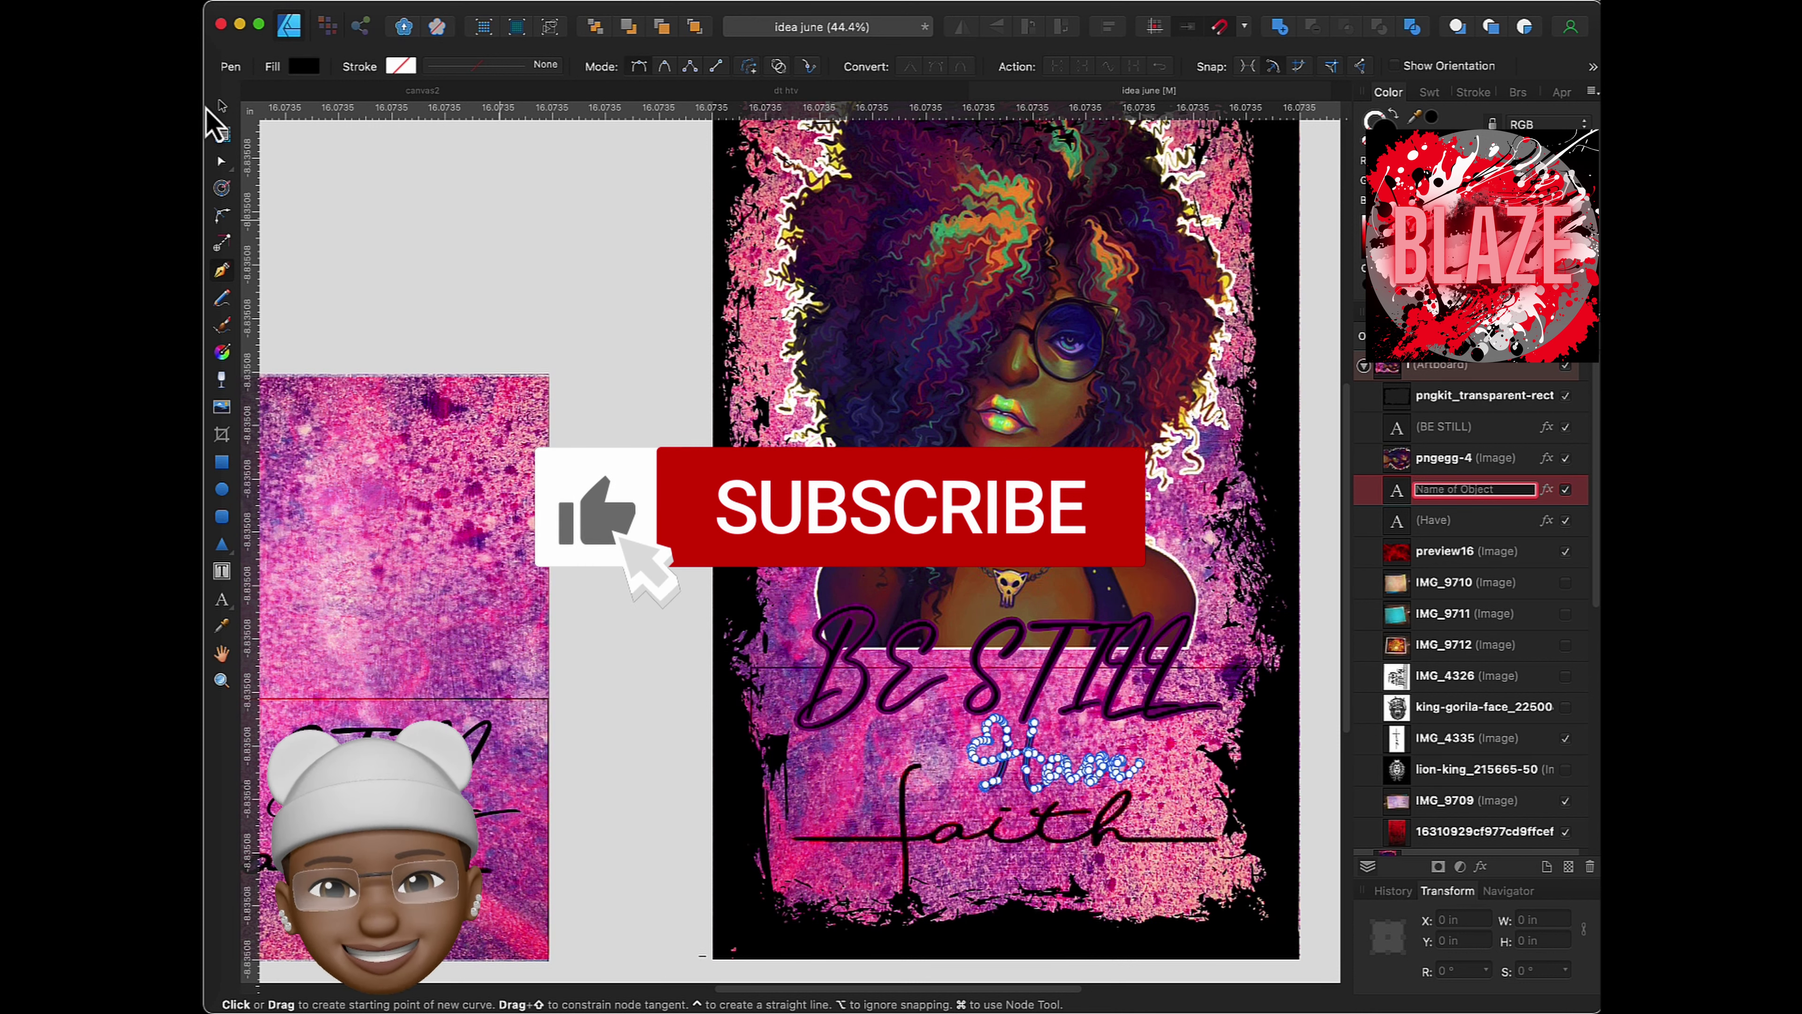
{"action": "left_click", "coordinate": [222, 106]}
{"action": "left_click", "coordinate": [1483, 395]}
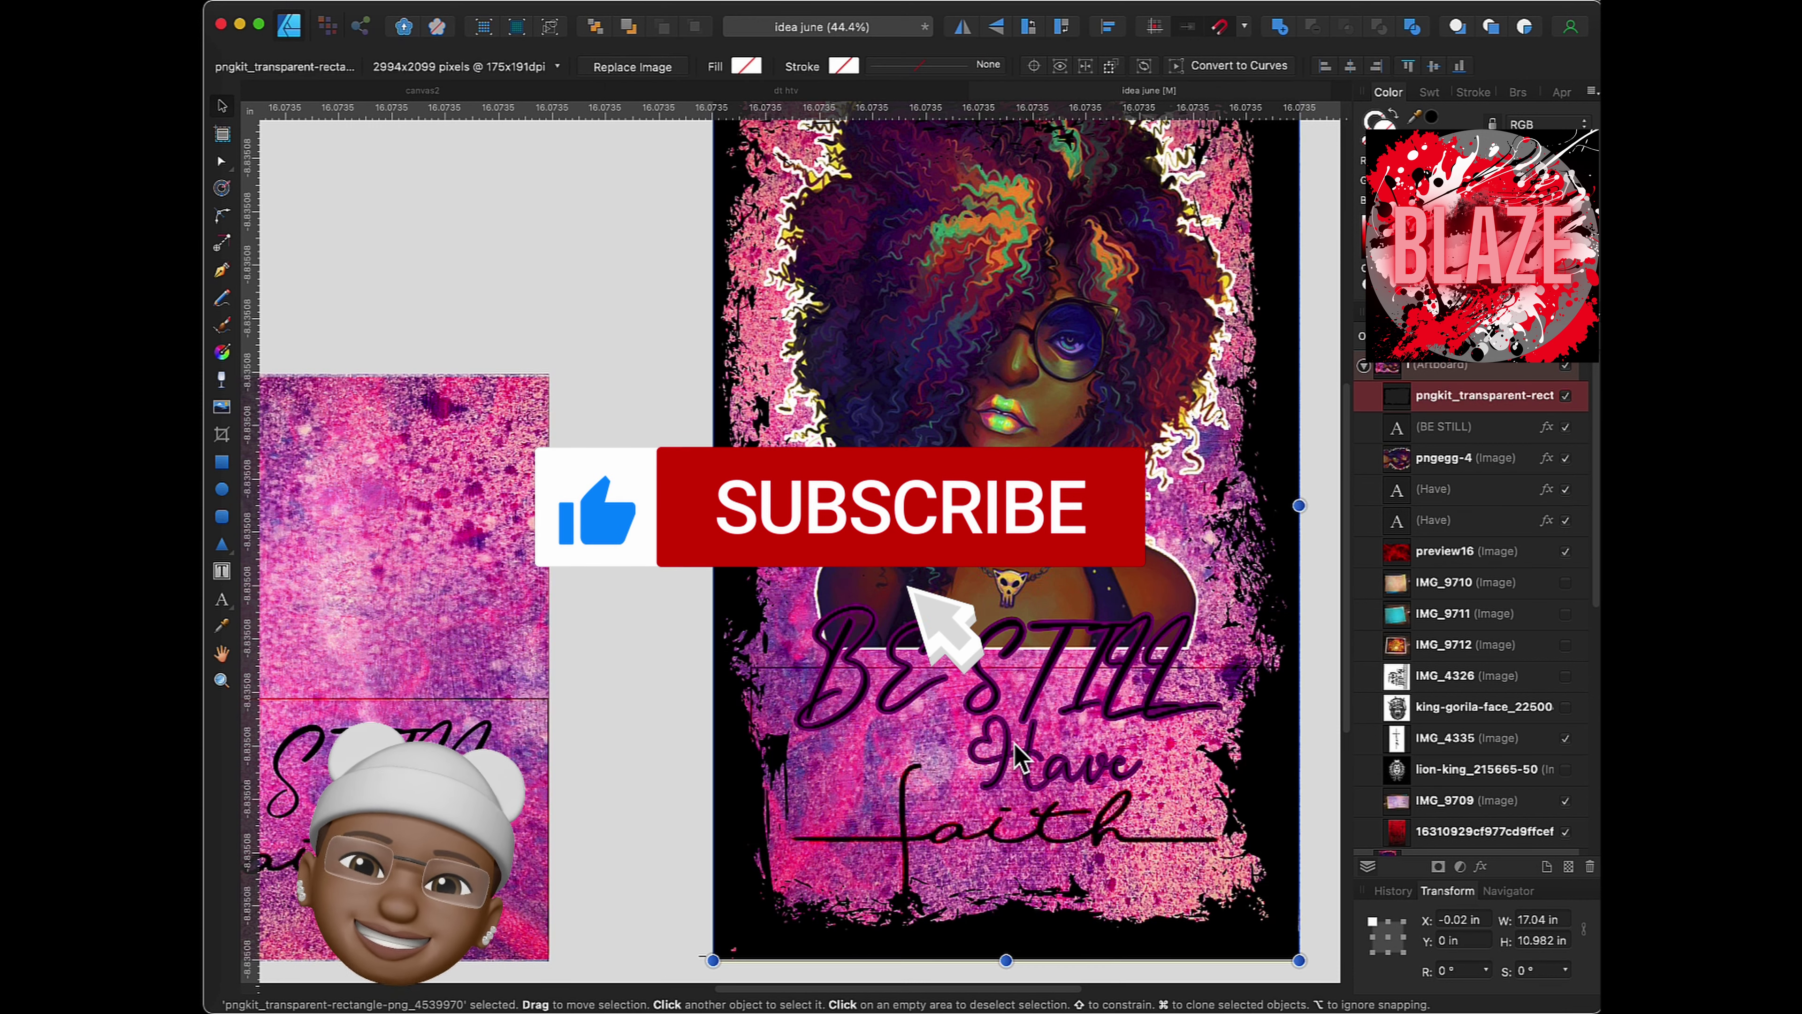
{"action": "left_click", "coordinate": [1566, 490]}
- Change the duplicate's wording from Have to Keep
{"action": "left_click", "coordinate": [221, 598]}
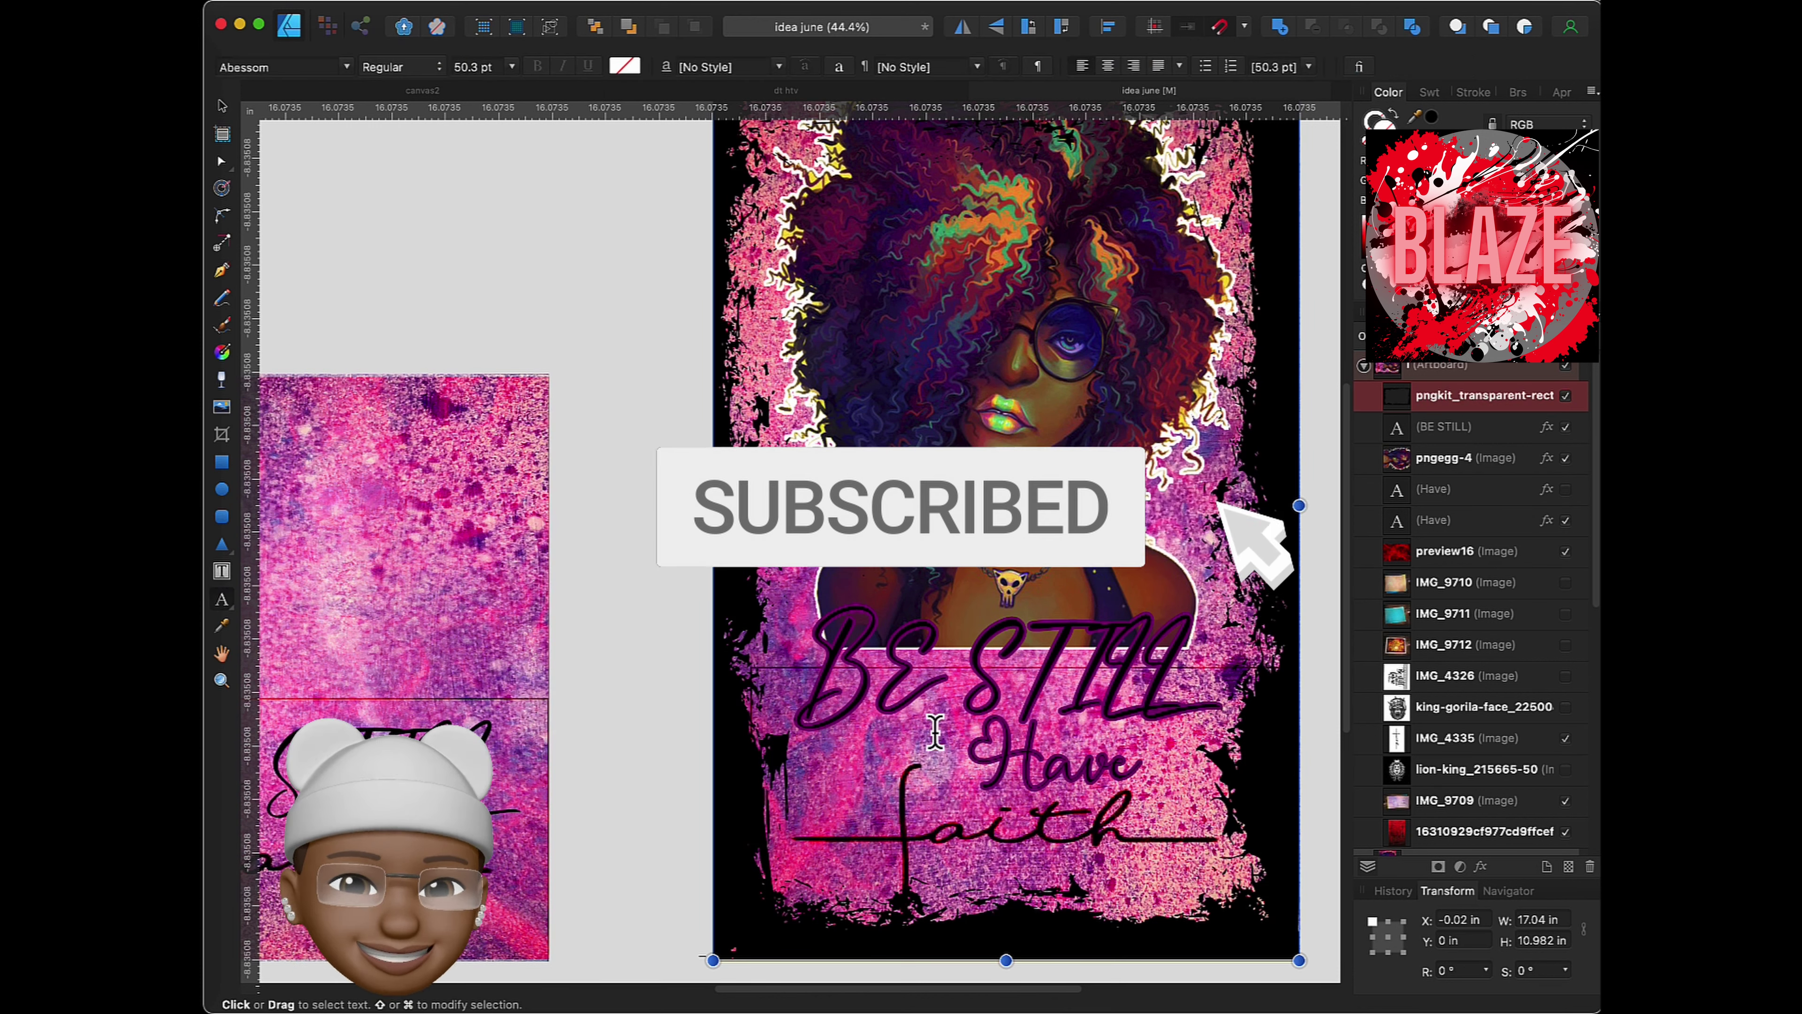
{"action": "double_click", "coordinate": [1028, 767]}
{"action": "type", "text": "Kee"}
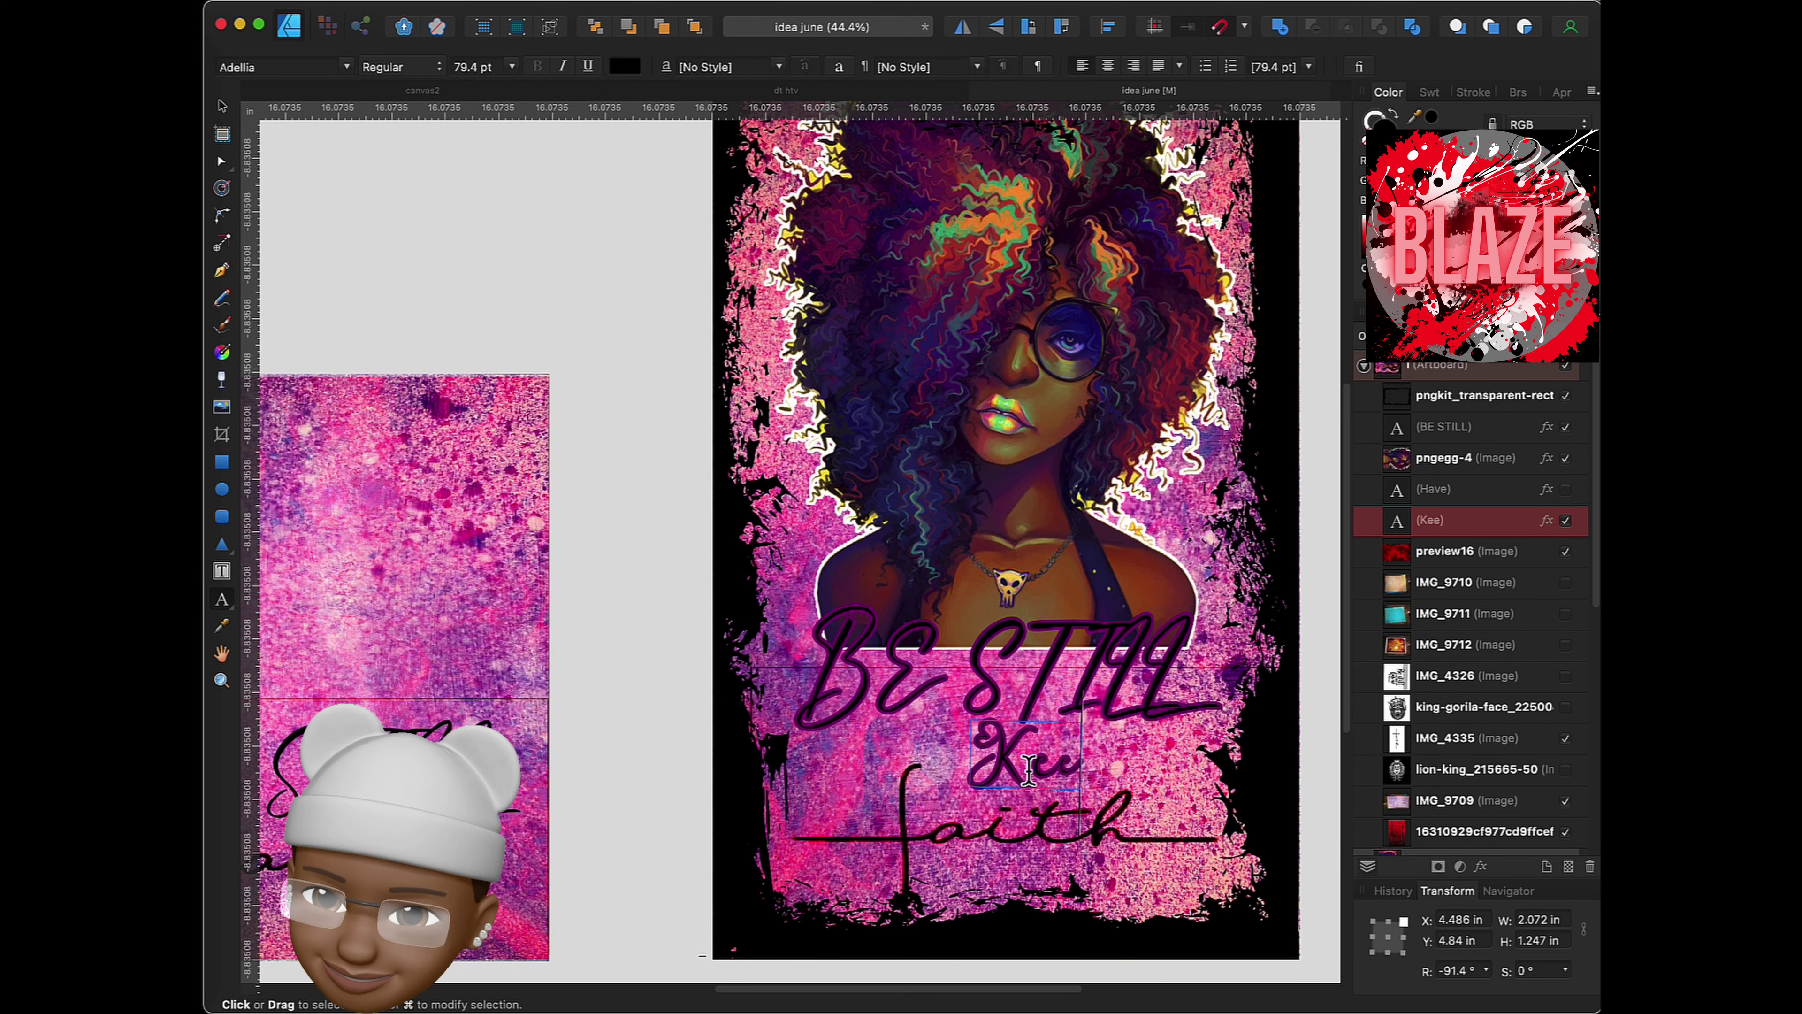
{"action": "type", "text": "p"}
{"action": "key", "text": "Escape"}
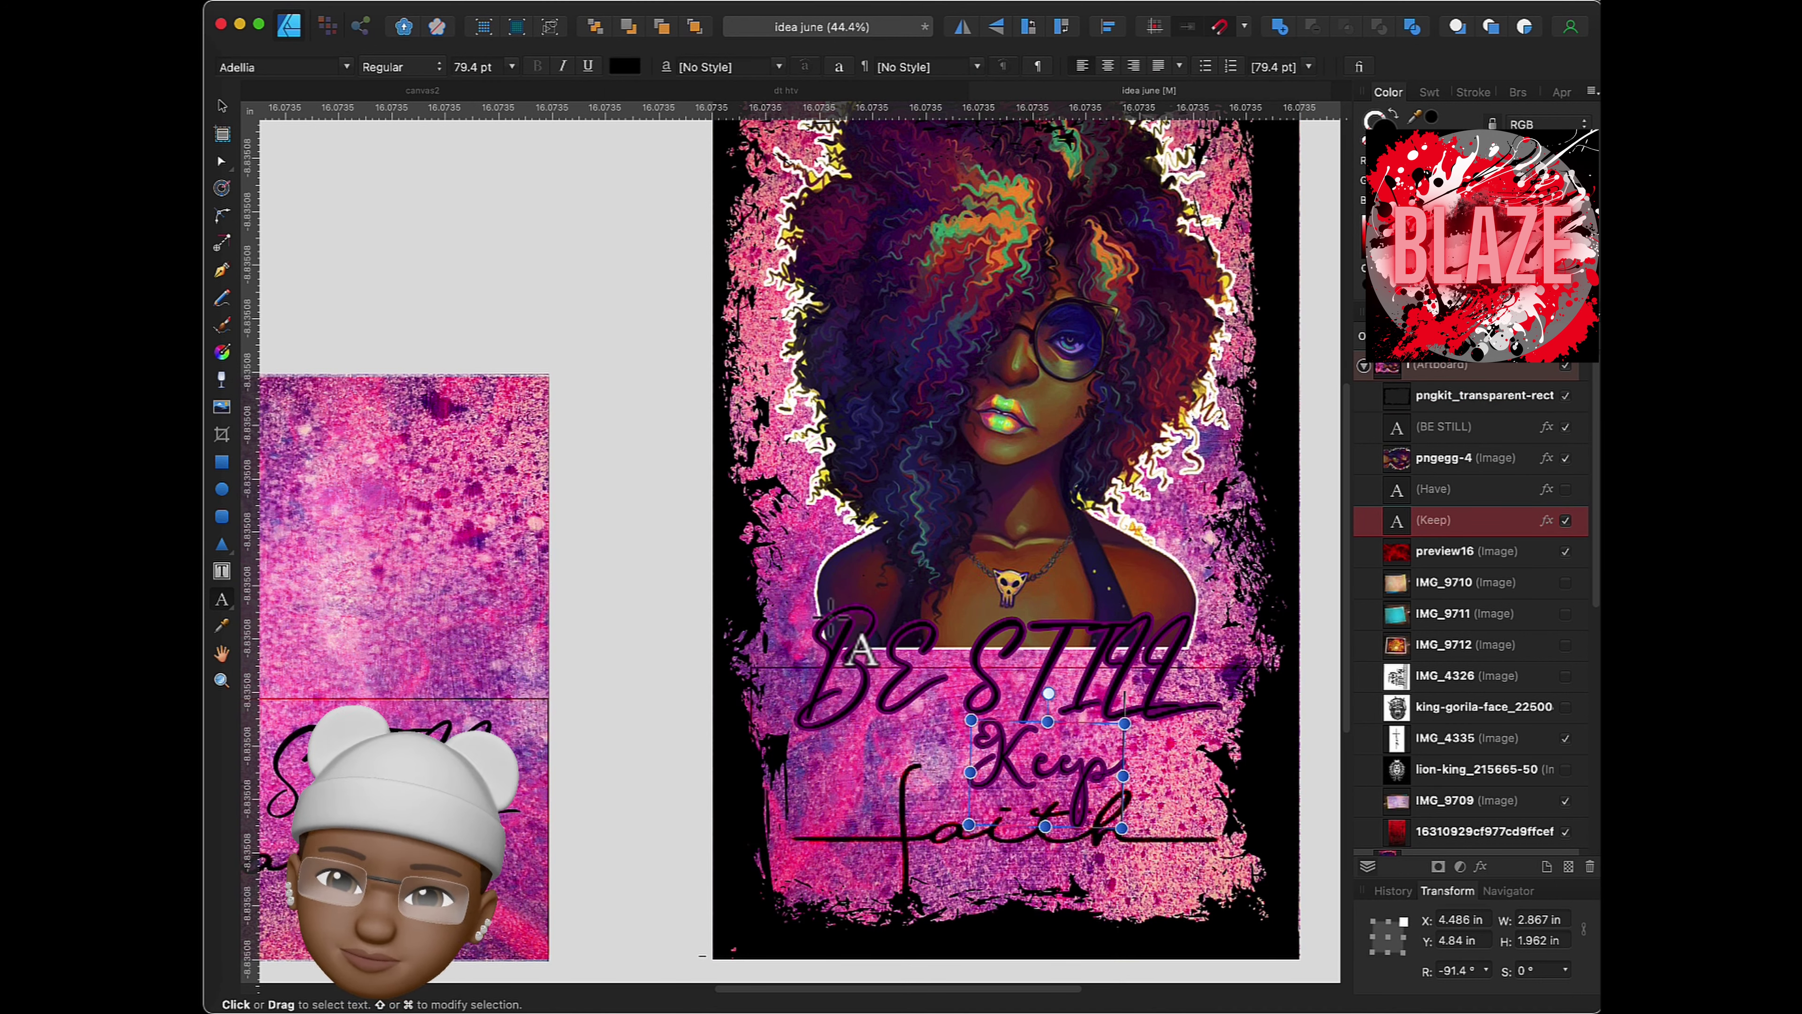
{"action": "left_click", "coordinate": [222, 107]}
{"action": "left_click", "coordinate": [1089, 786]}
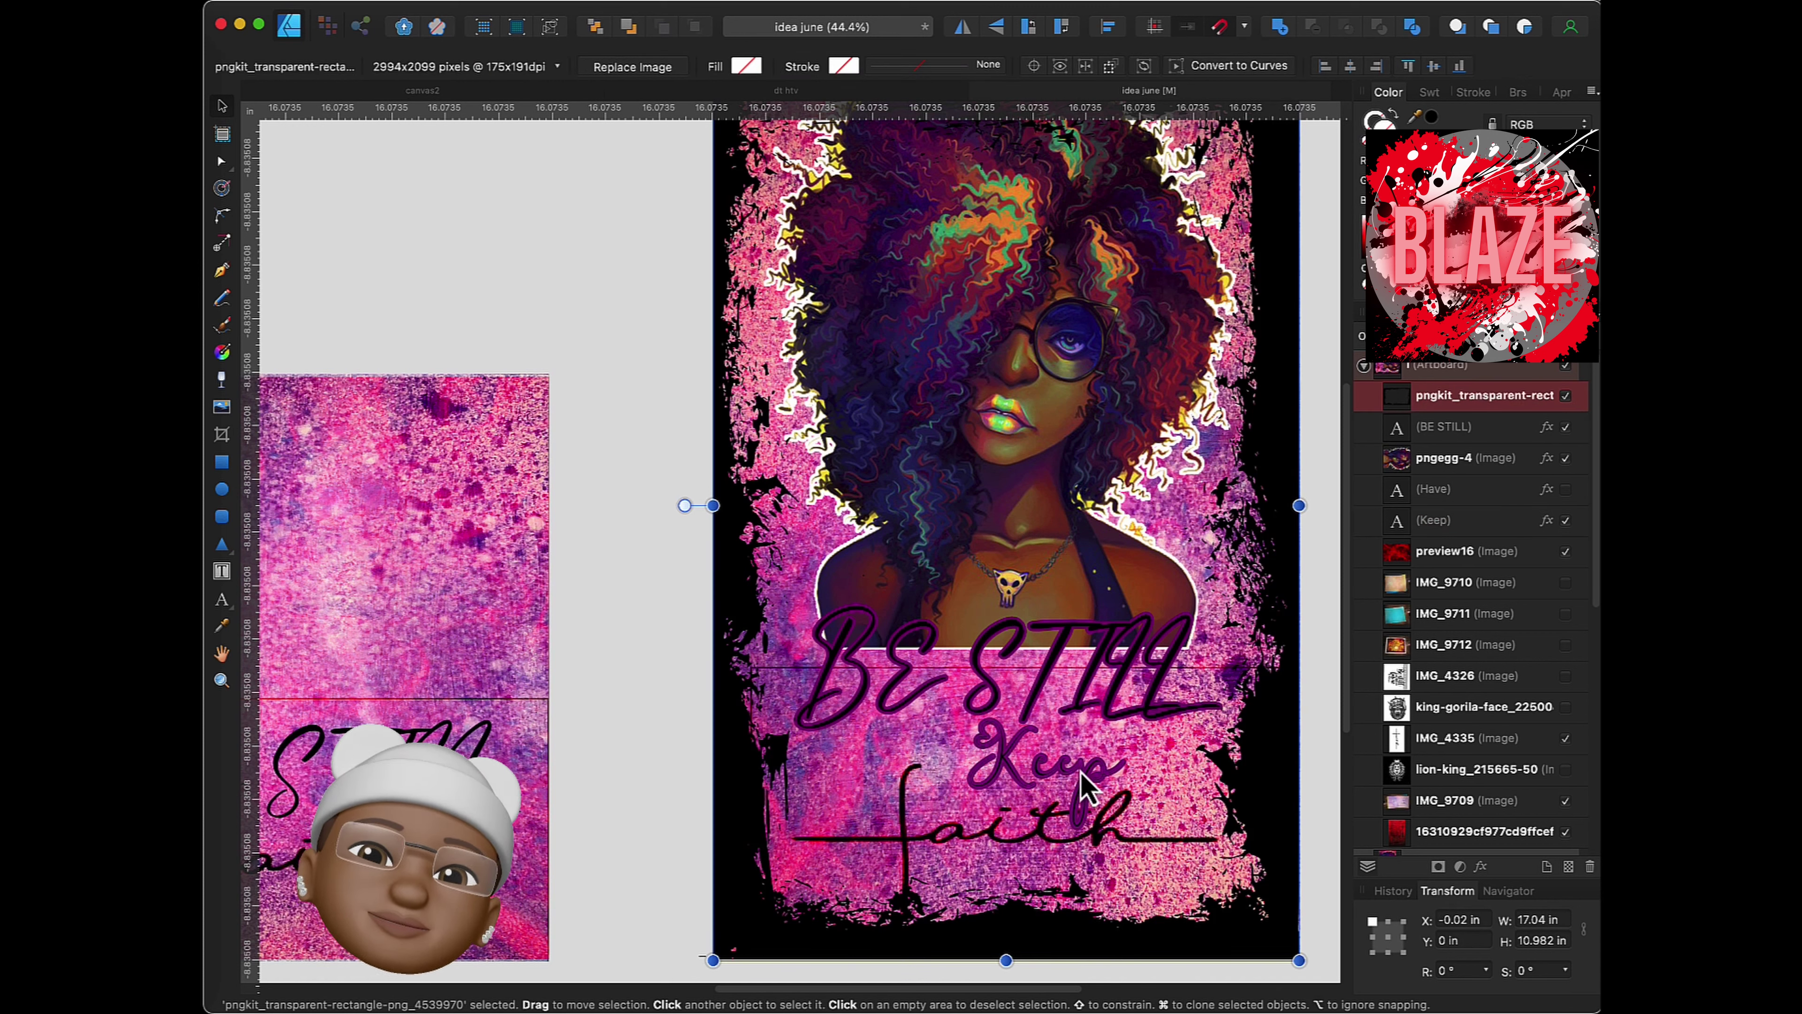
{"action": "left_click", "coordinate": [220, 599]}
{"action": "left_click", "coordinate": [1043, 767]}
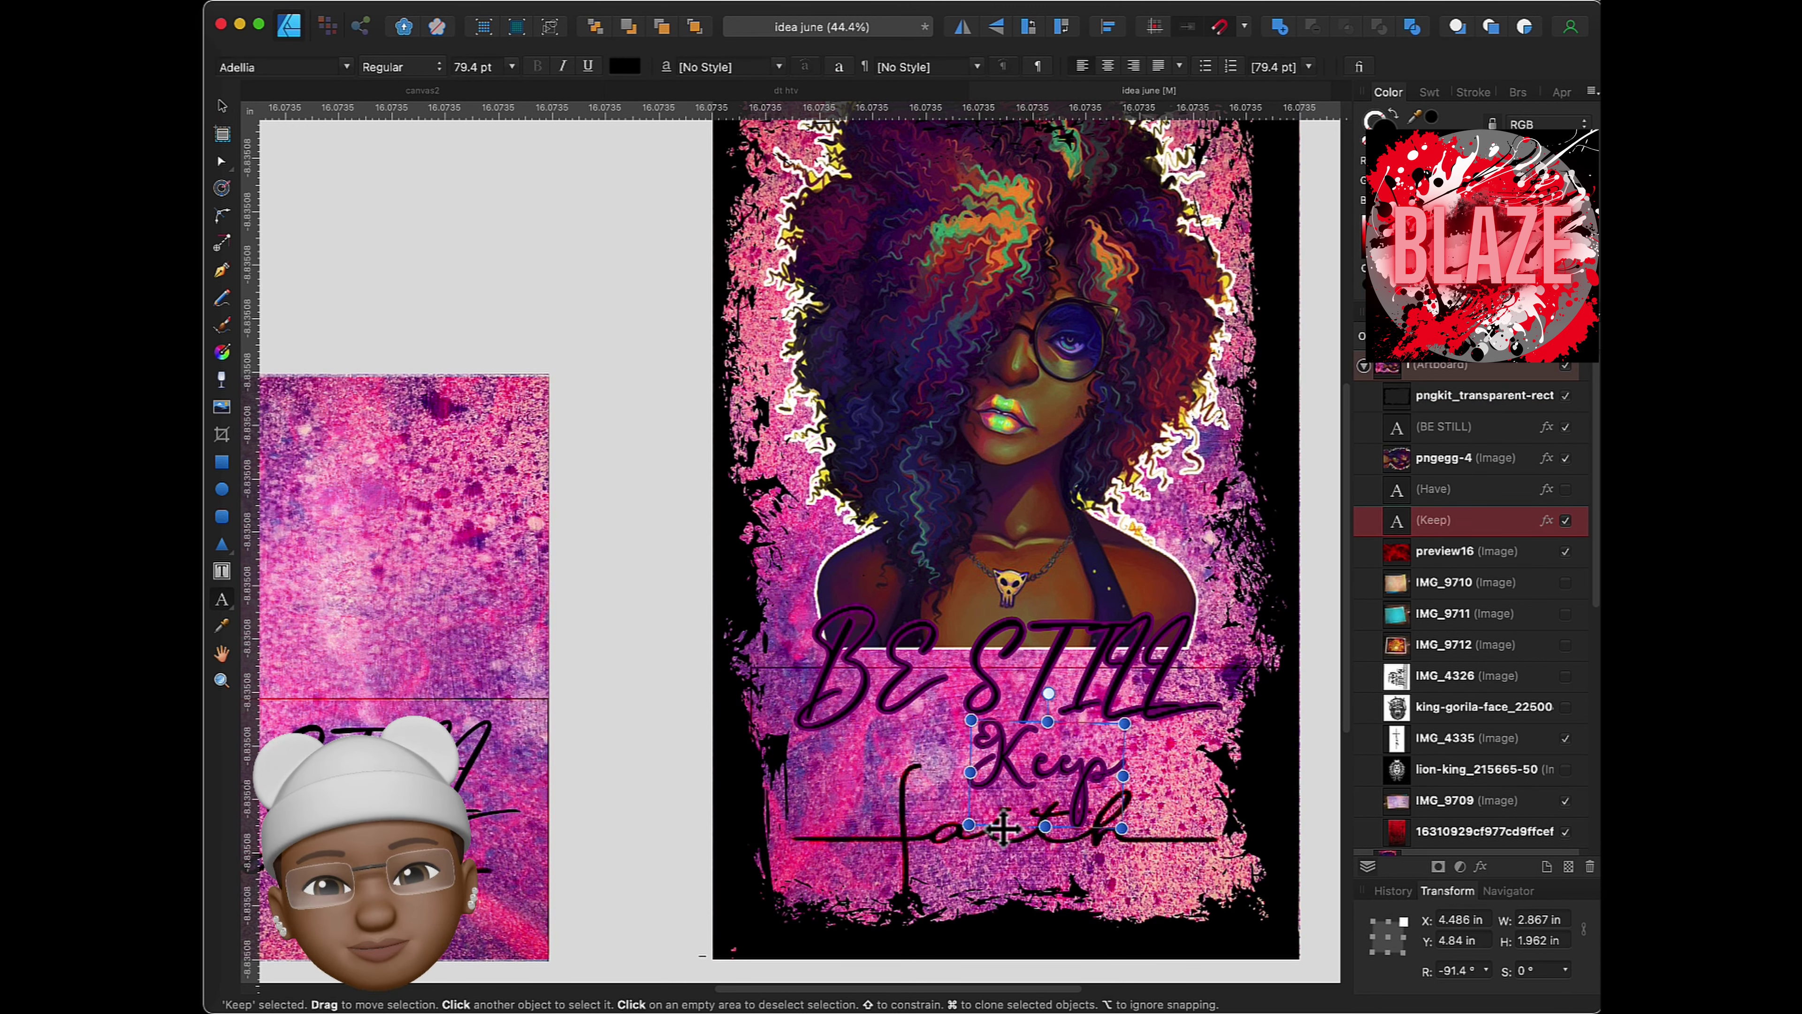
- Enlarge Keep to 118.2 pt and move it over the faith line
{"action": "left_click_drag", "start_coordinate": [1003, 830], "coordinate": [945, 830]}
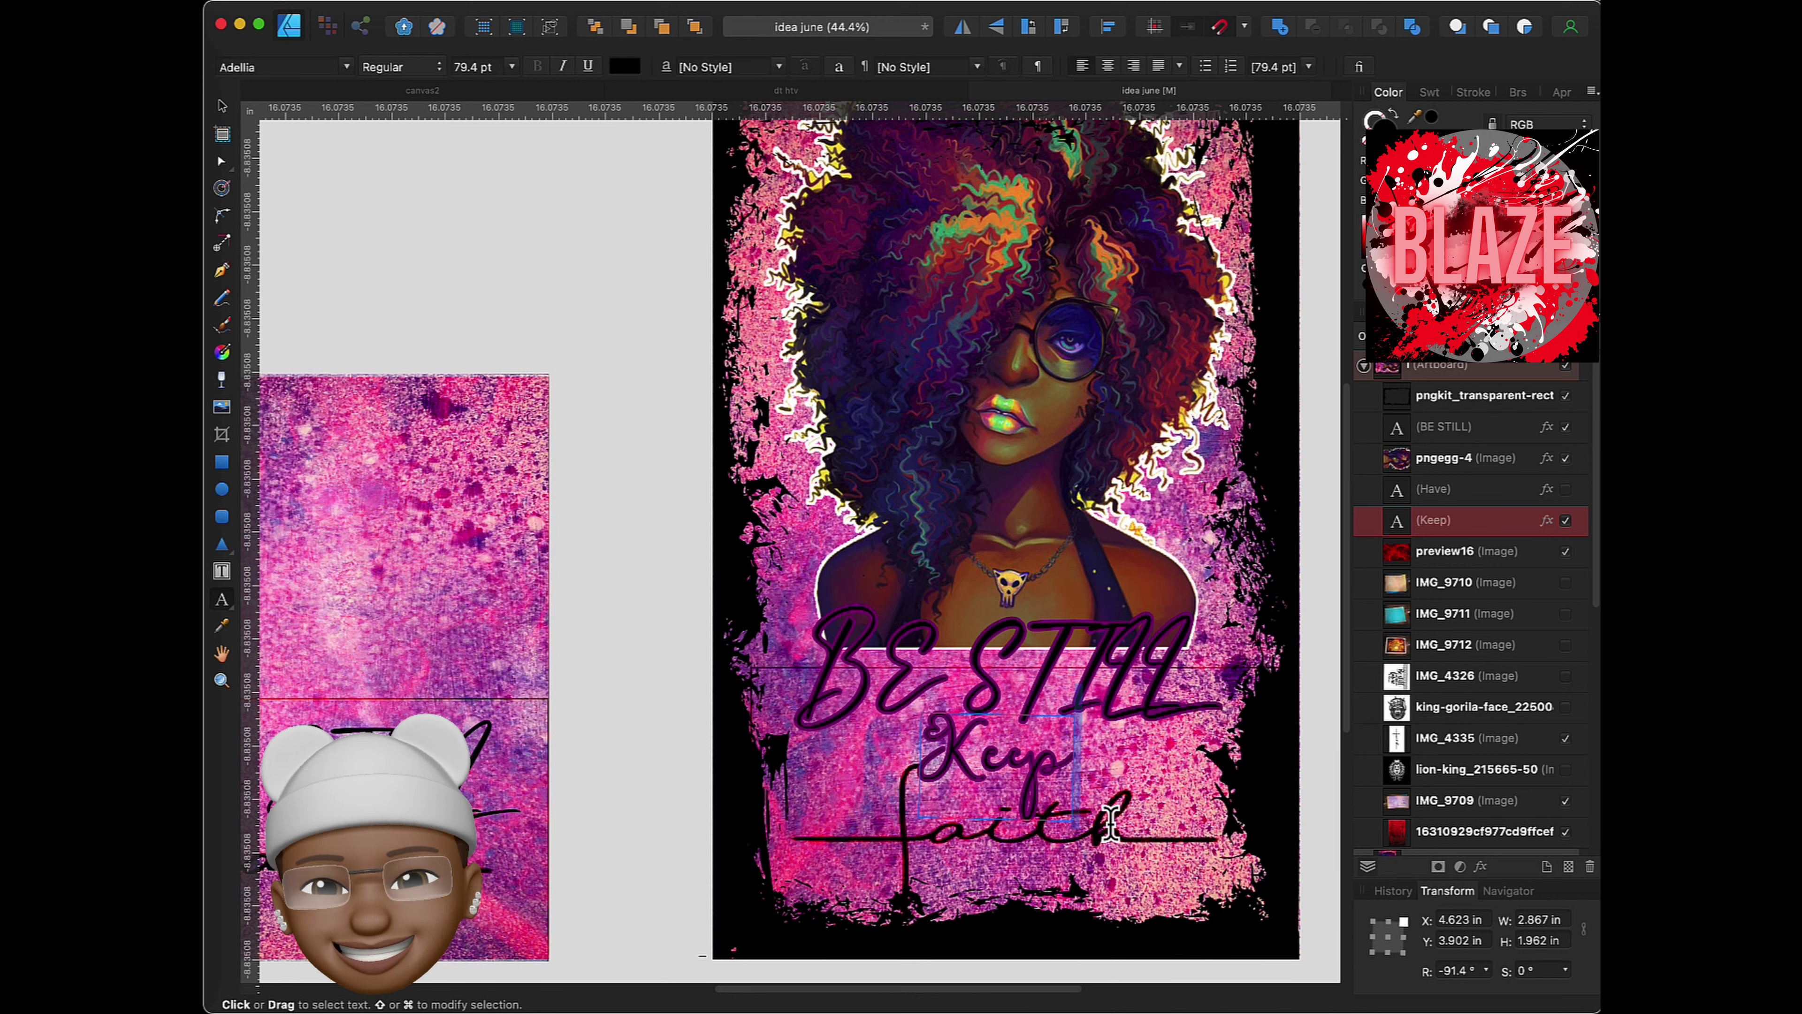
{"action": "key", "text": "v"}
{"action": "left_click_drag", "start_coordinate": [1074, 716], "coordinate": [1149, 667]}
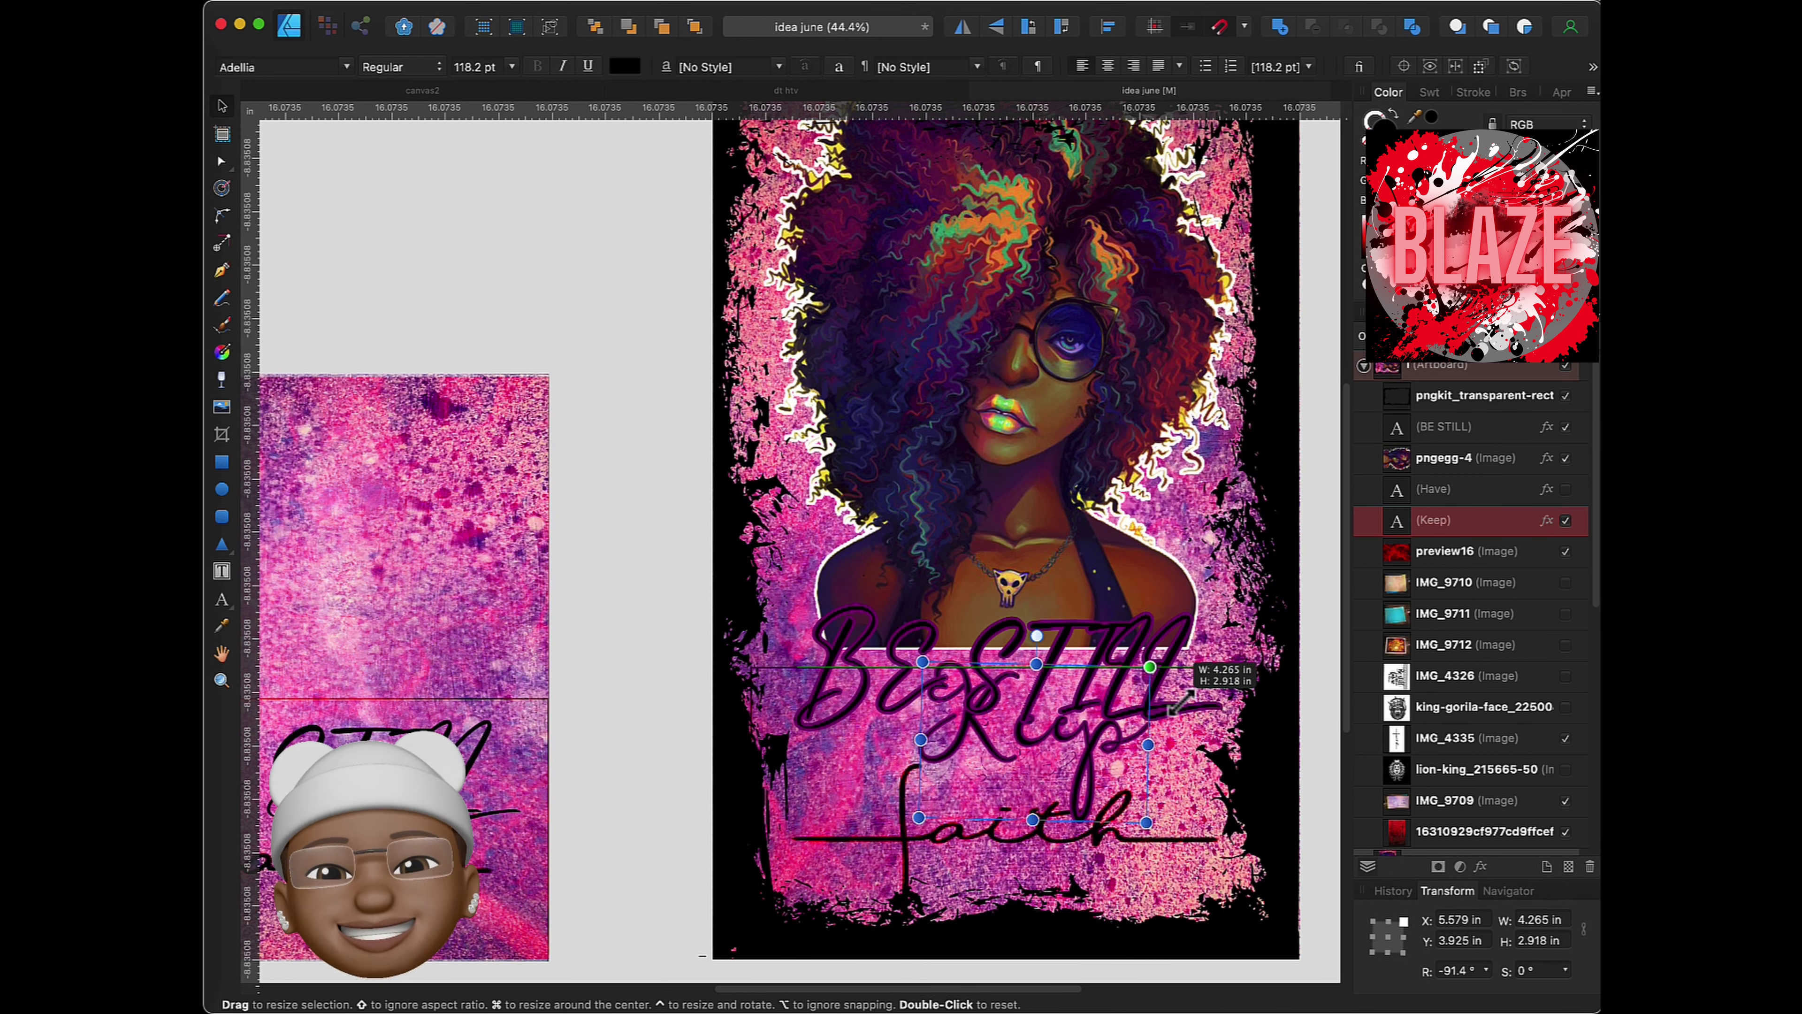
{"action": "left_click_drag", "start_coordinate": [1049, 770], "coordinate": [1139, 800]}
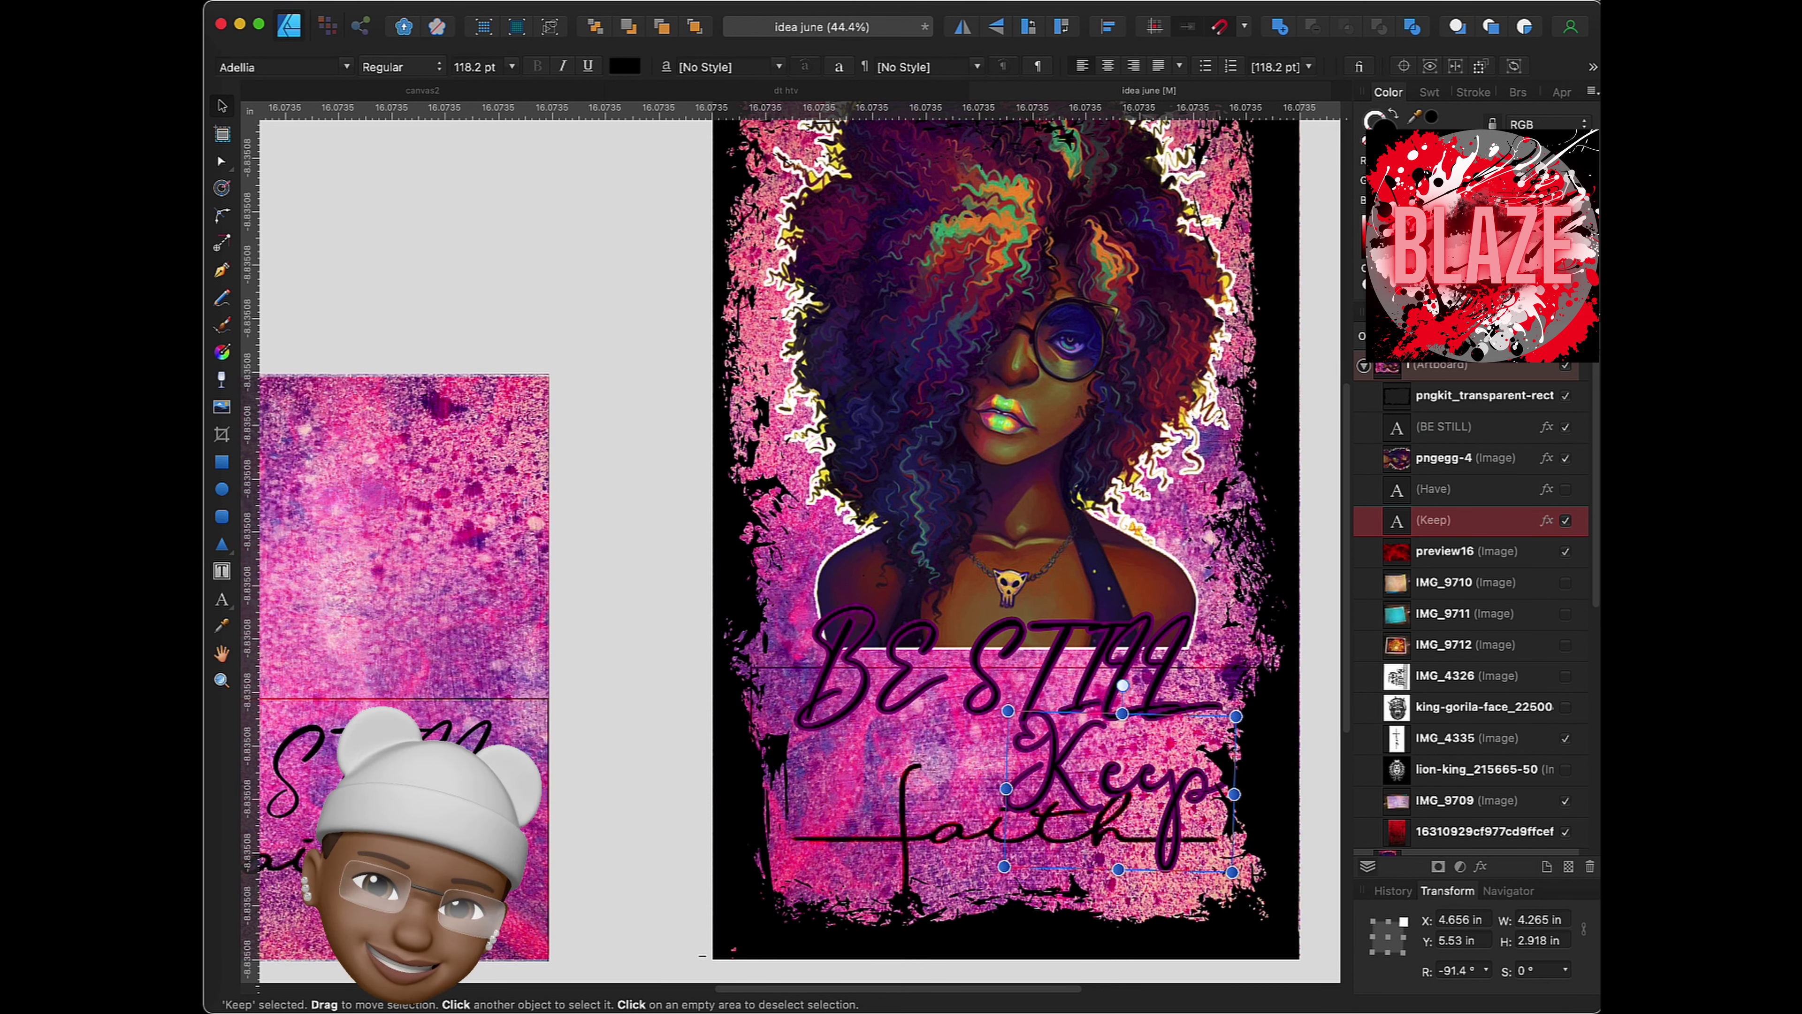
- Make Keep's outline white and shift the text to the left
{"action": "left_click", "coordinate": [1547, 520]}
{"action": "left_click", "coordinate": [1440, 671]}
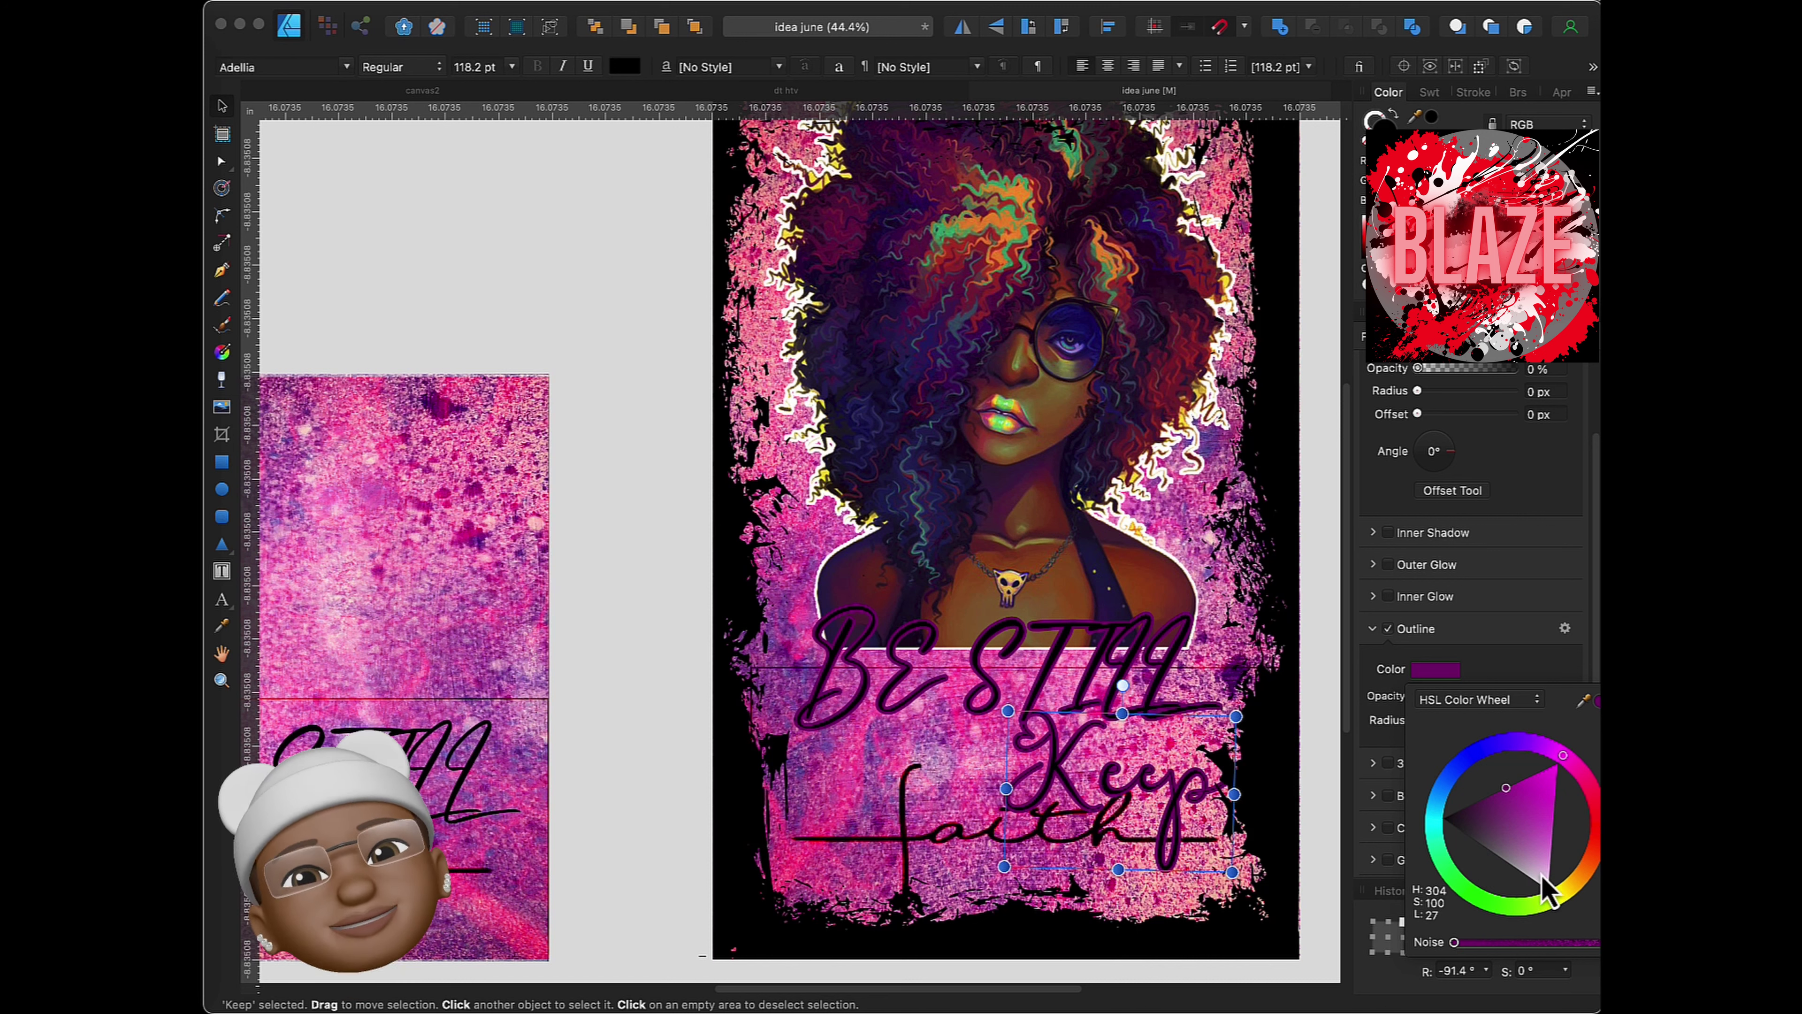
{"action": "mouse_move", "coordinate": [1547, 891]}
{"action": "left_mouse_down"}
{"action": "mouse_move", "coordinate": [1533, 839]}
{"action": "mouse_move", "coordinate": [1543, 922]}
{"action": "left_mouse_up"}
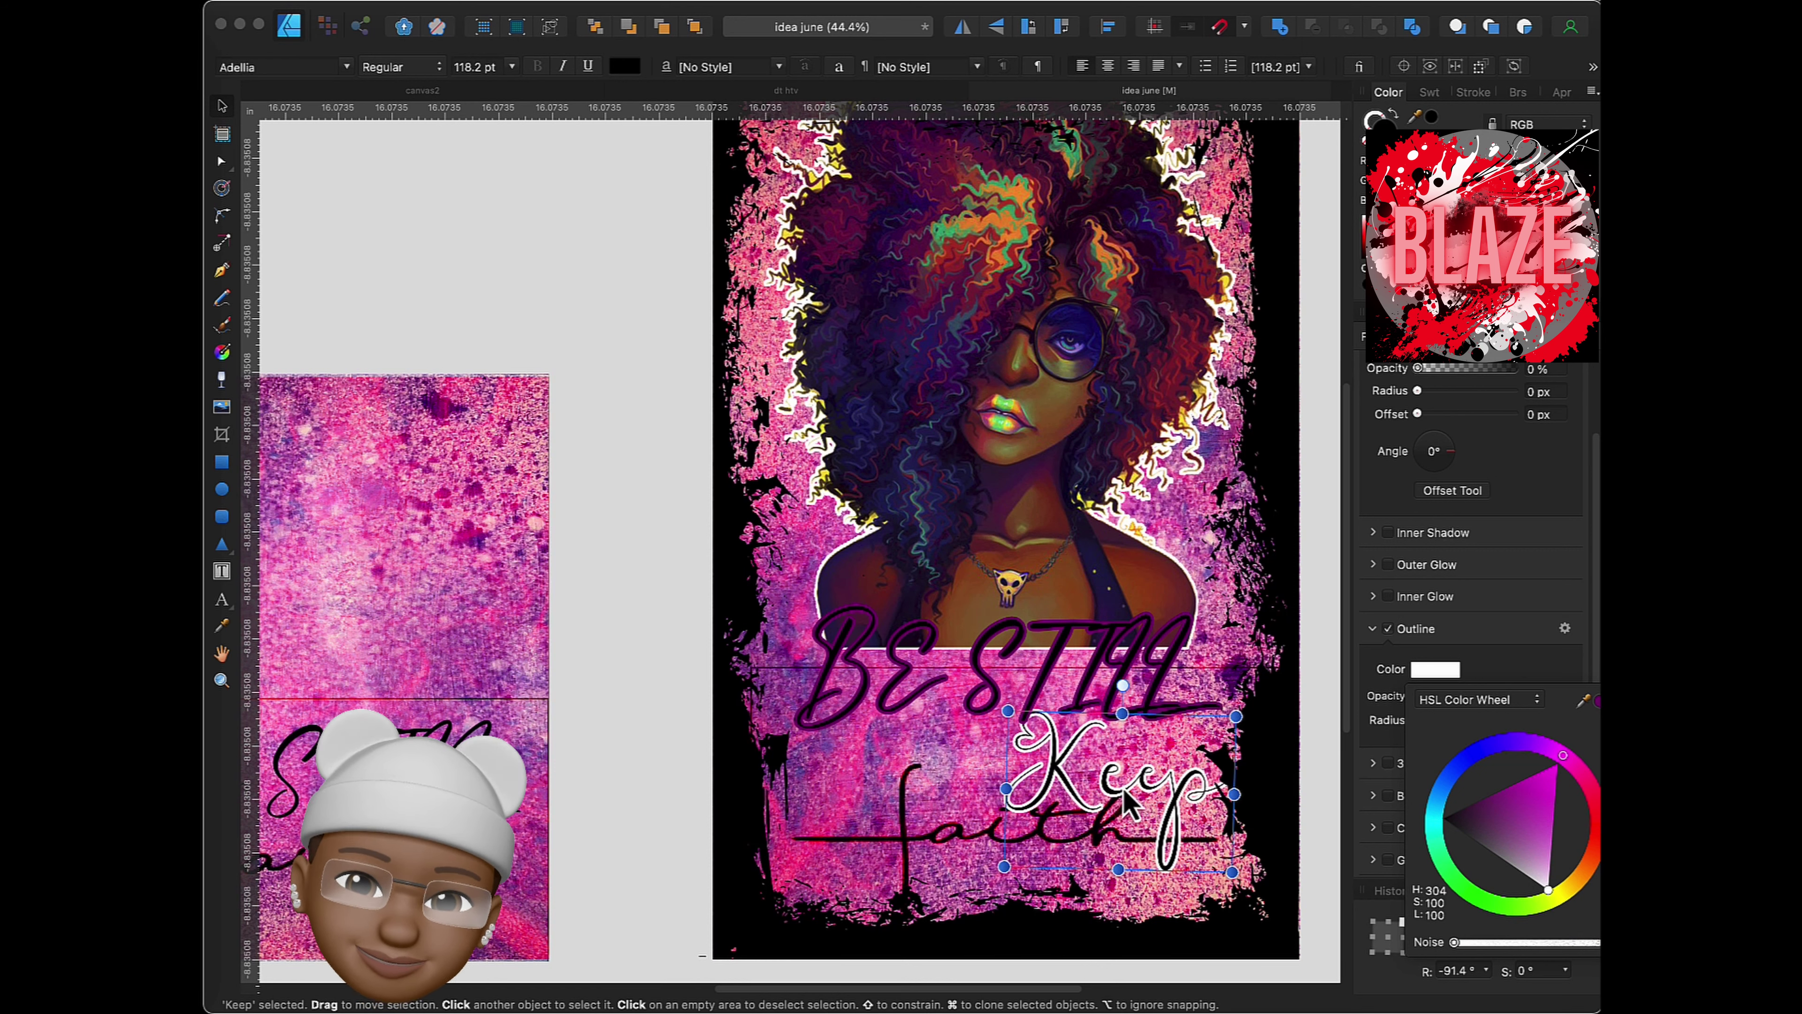
{"action": "left_click_drag", "start_coordinate": [1131, 788], "coordinate": [950, 784]}
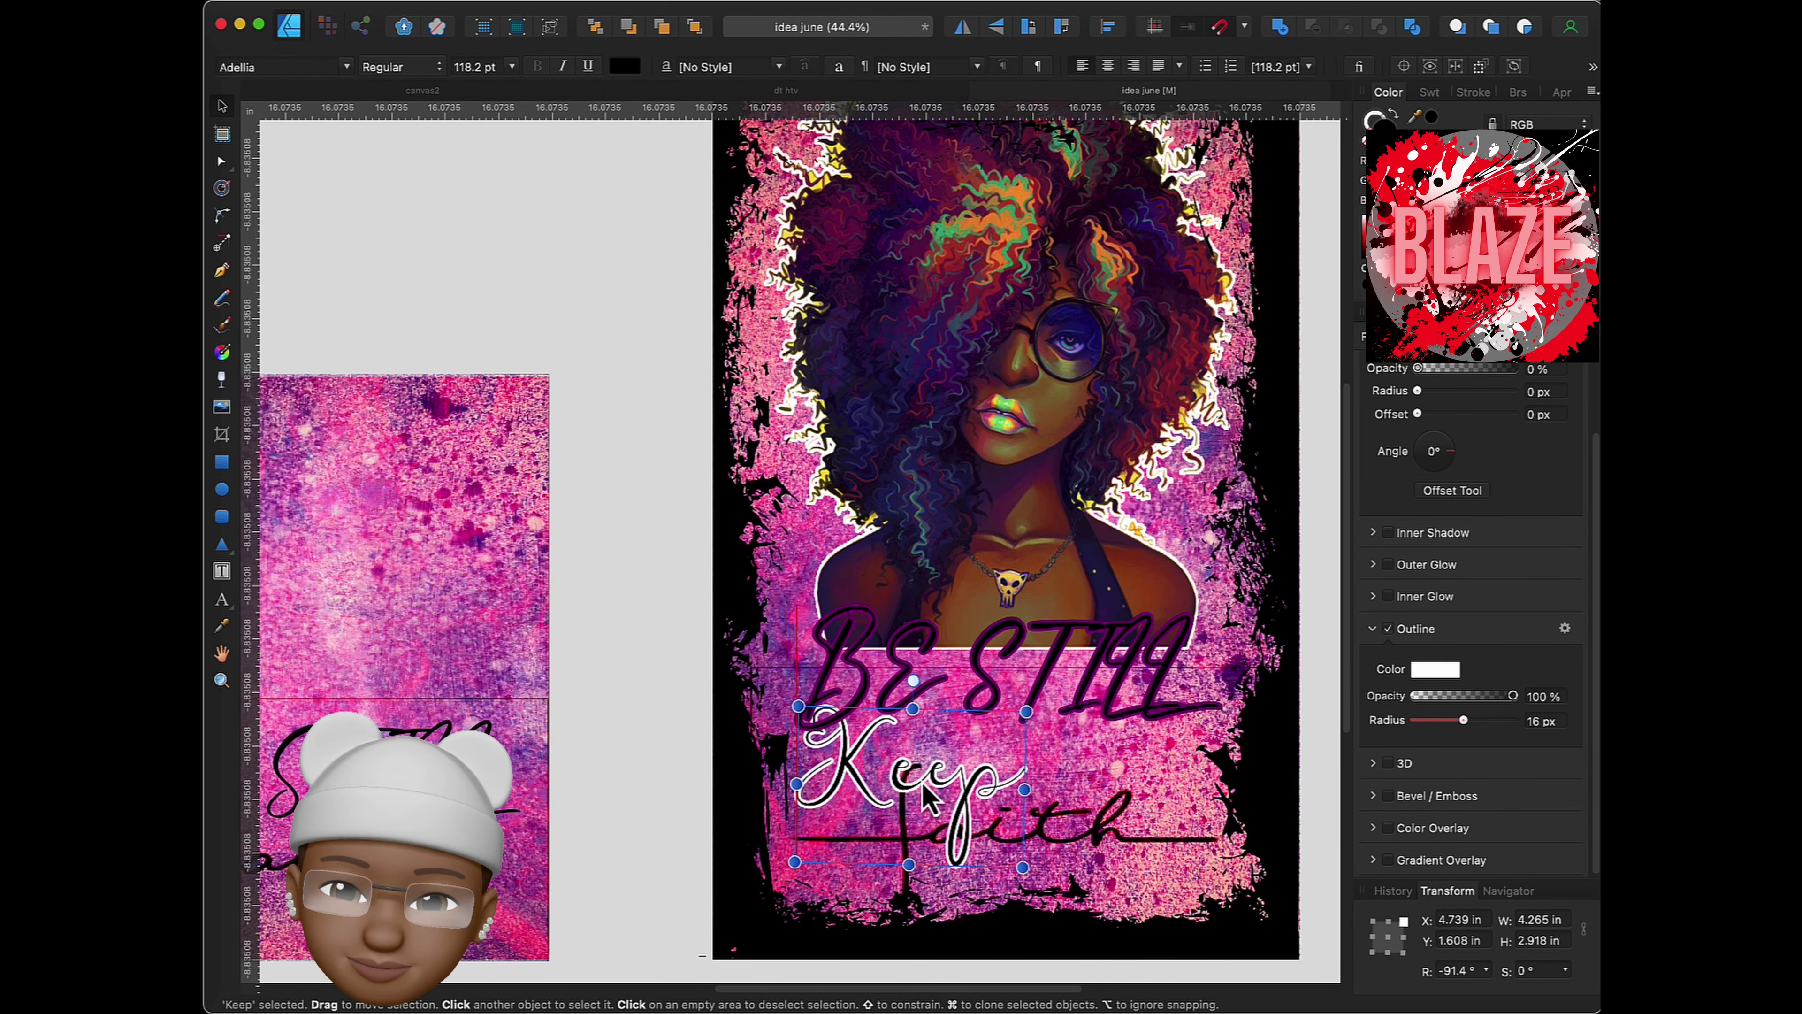
{"action": "left_click", "coordinate": [1048, 774]}
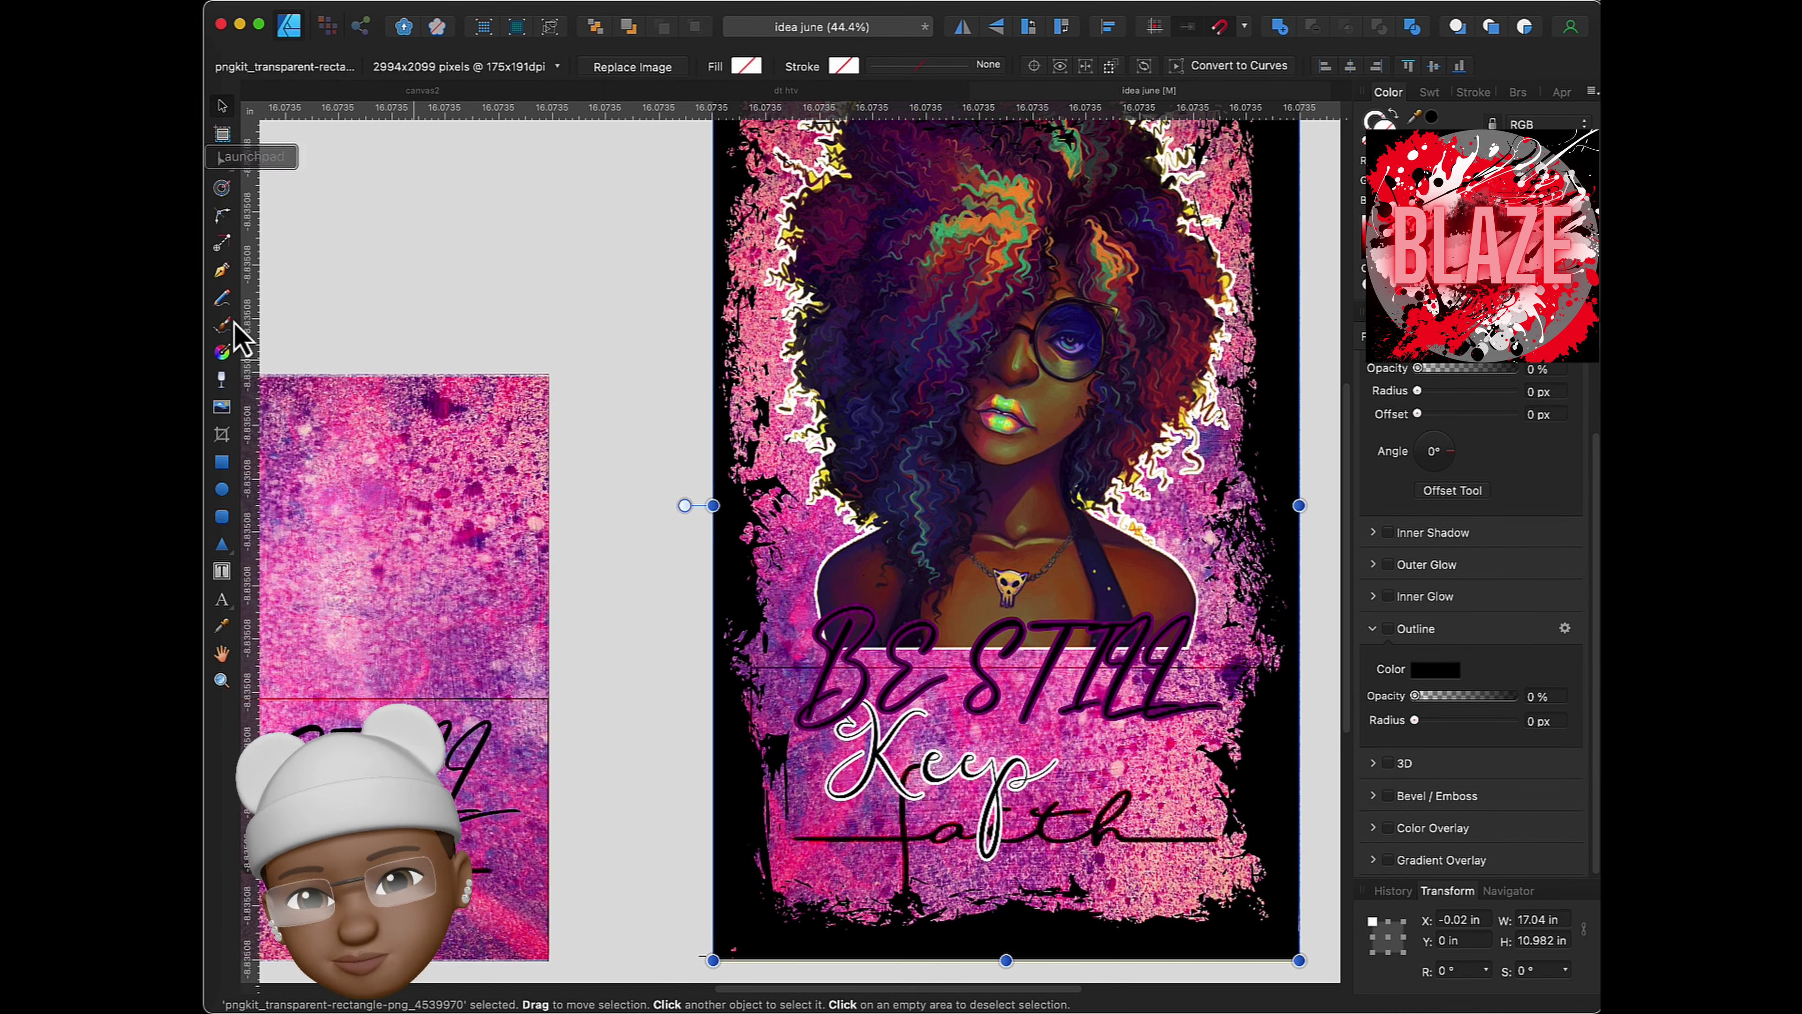
- Extend the text to read 'Keep your' and position it above faith
{"action": "left_click", "coordinate": [221, 598]}
{"action": "double_click", "coordinate": [1016, 763]}
{"action": "left_click", "coordinate": [1042, 781]}
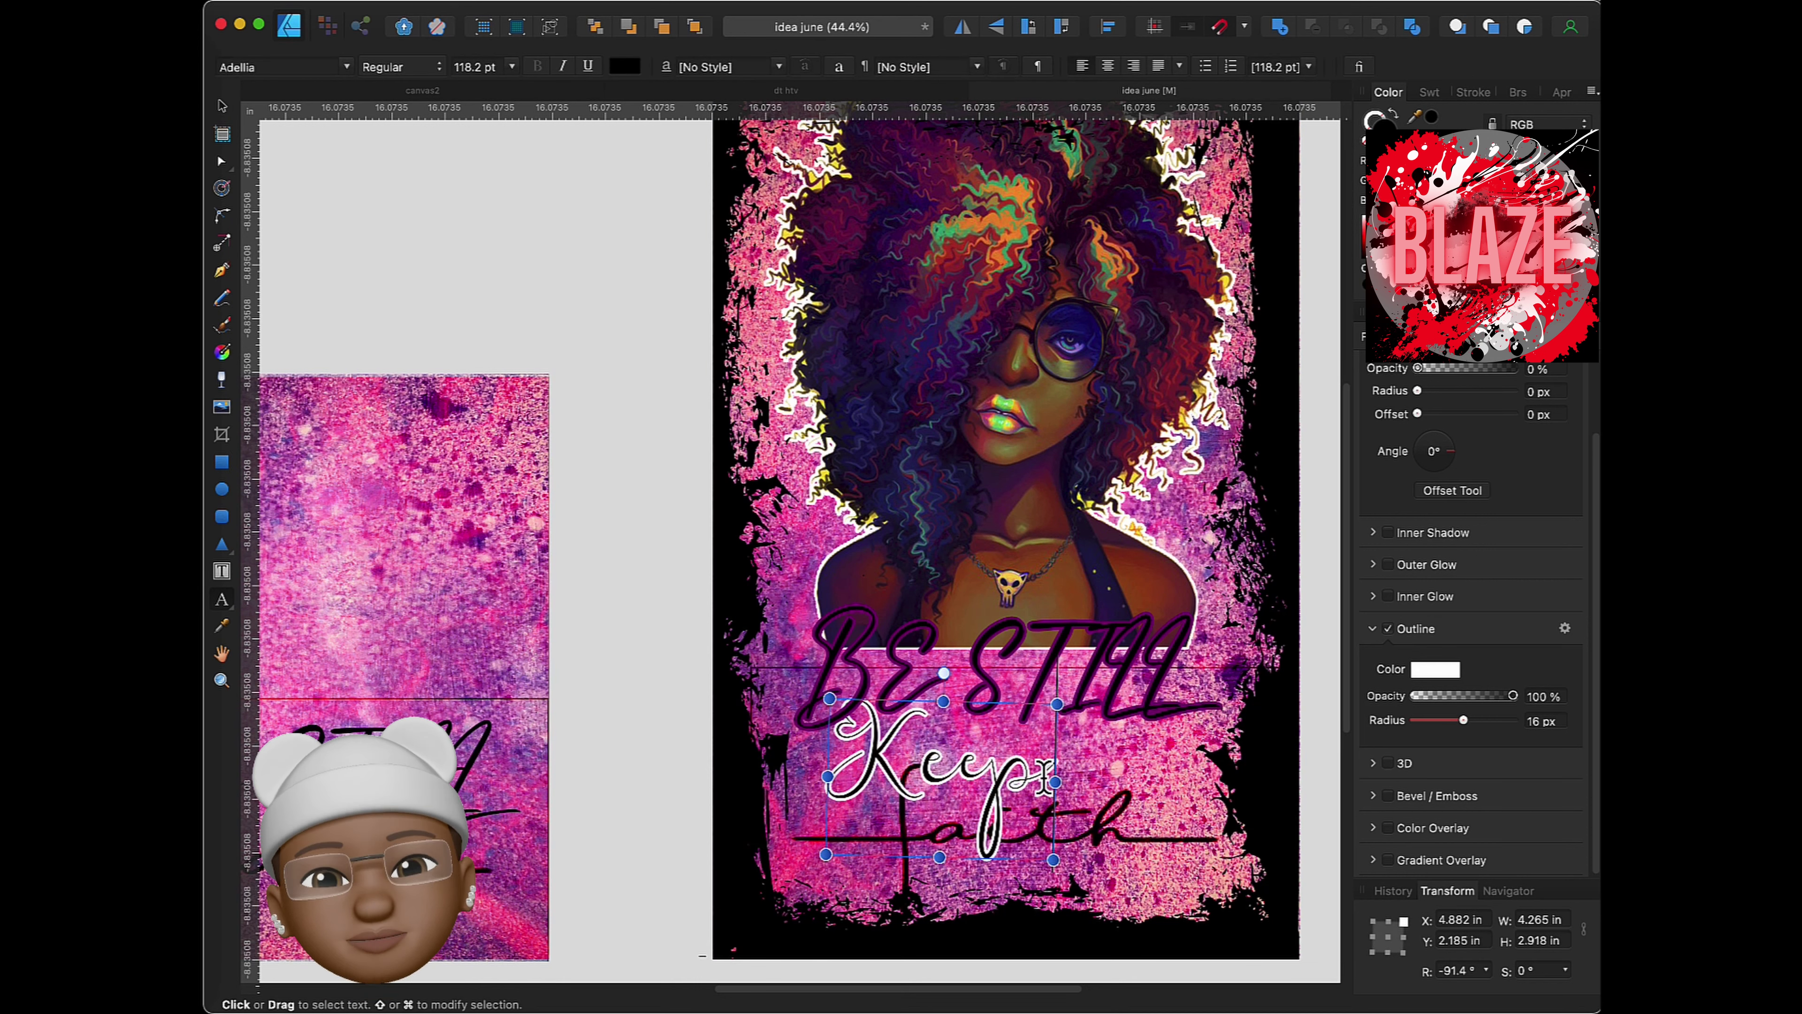
{"action": "type", "text": " your"}
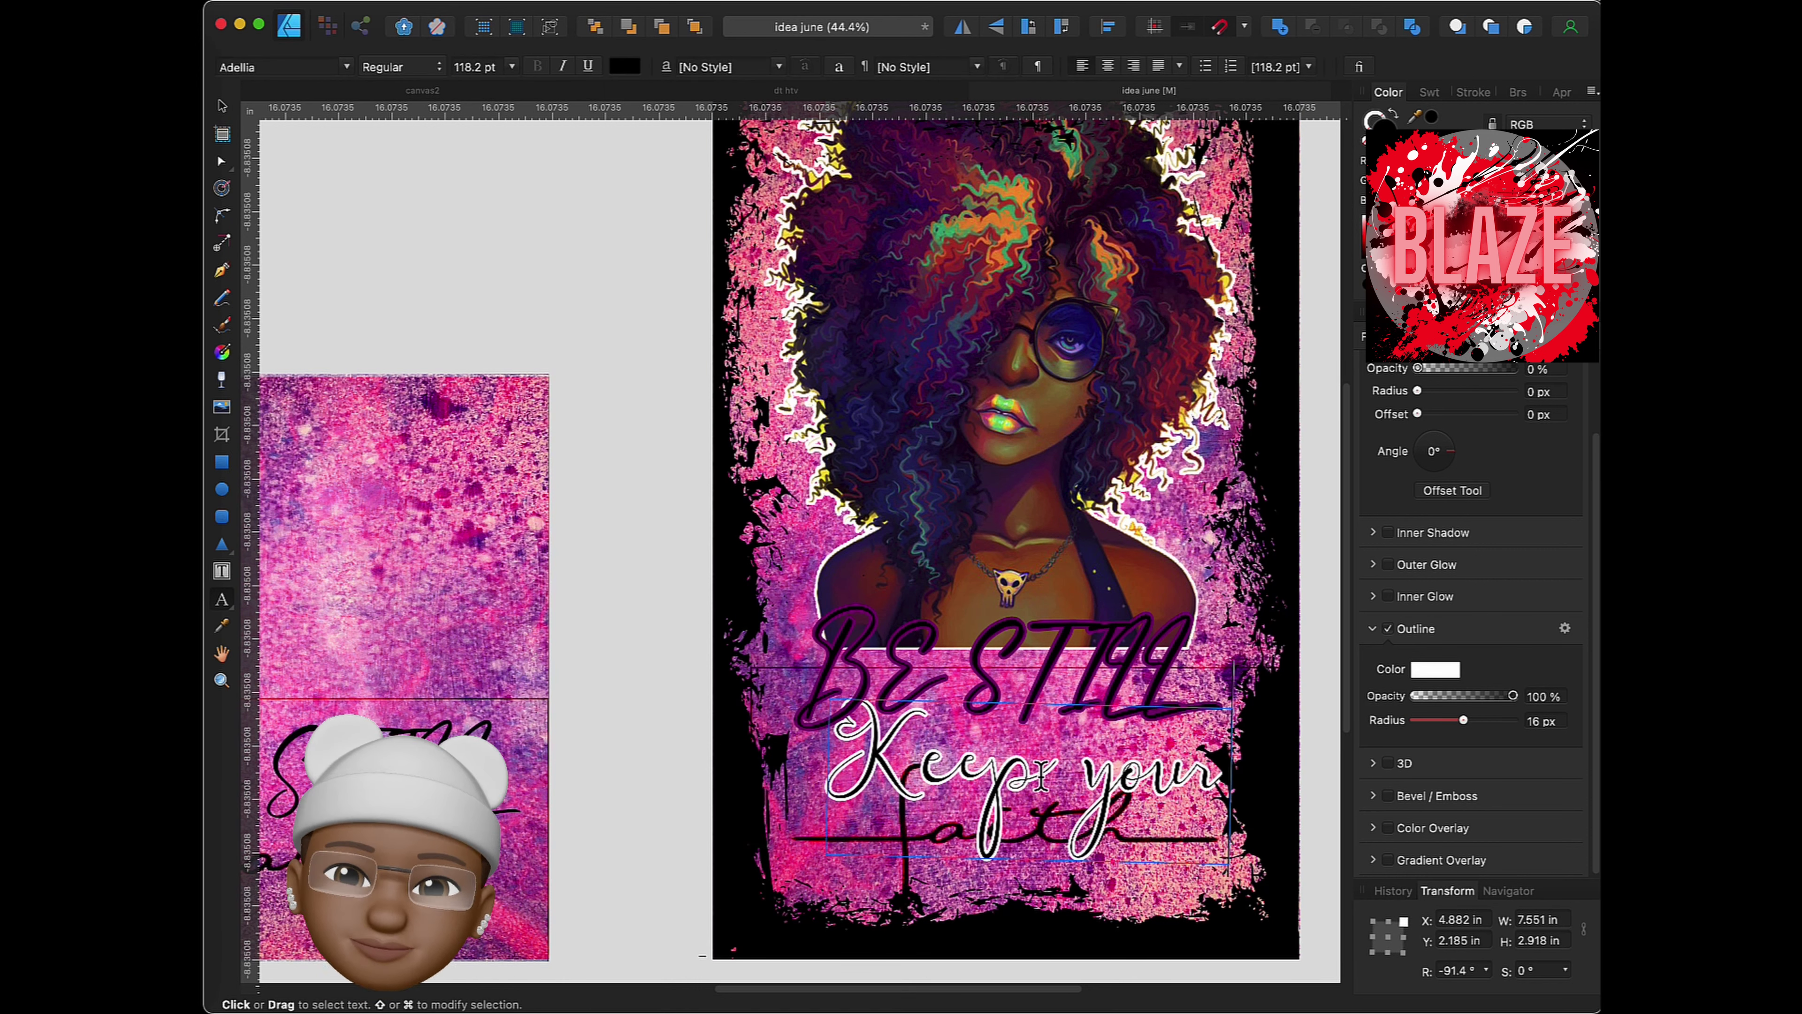
{"action": "left_click", "coordinate": [221, 105]}
{"action": "left_click_drag", "start_coordinate": [1105, 828], "coordinate": [1092, 802]}
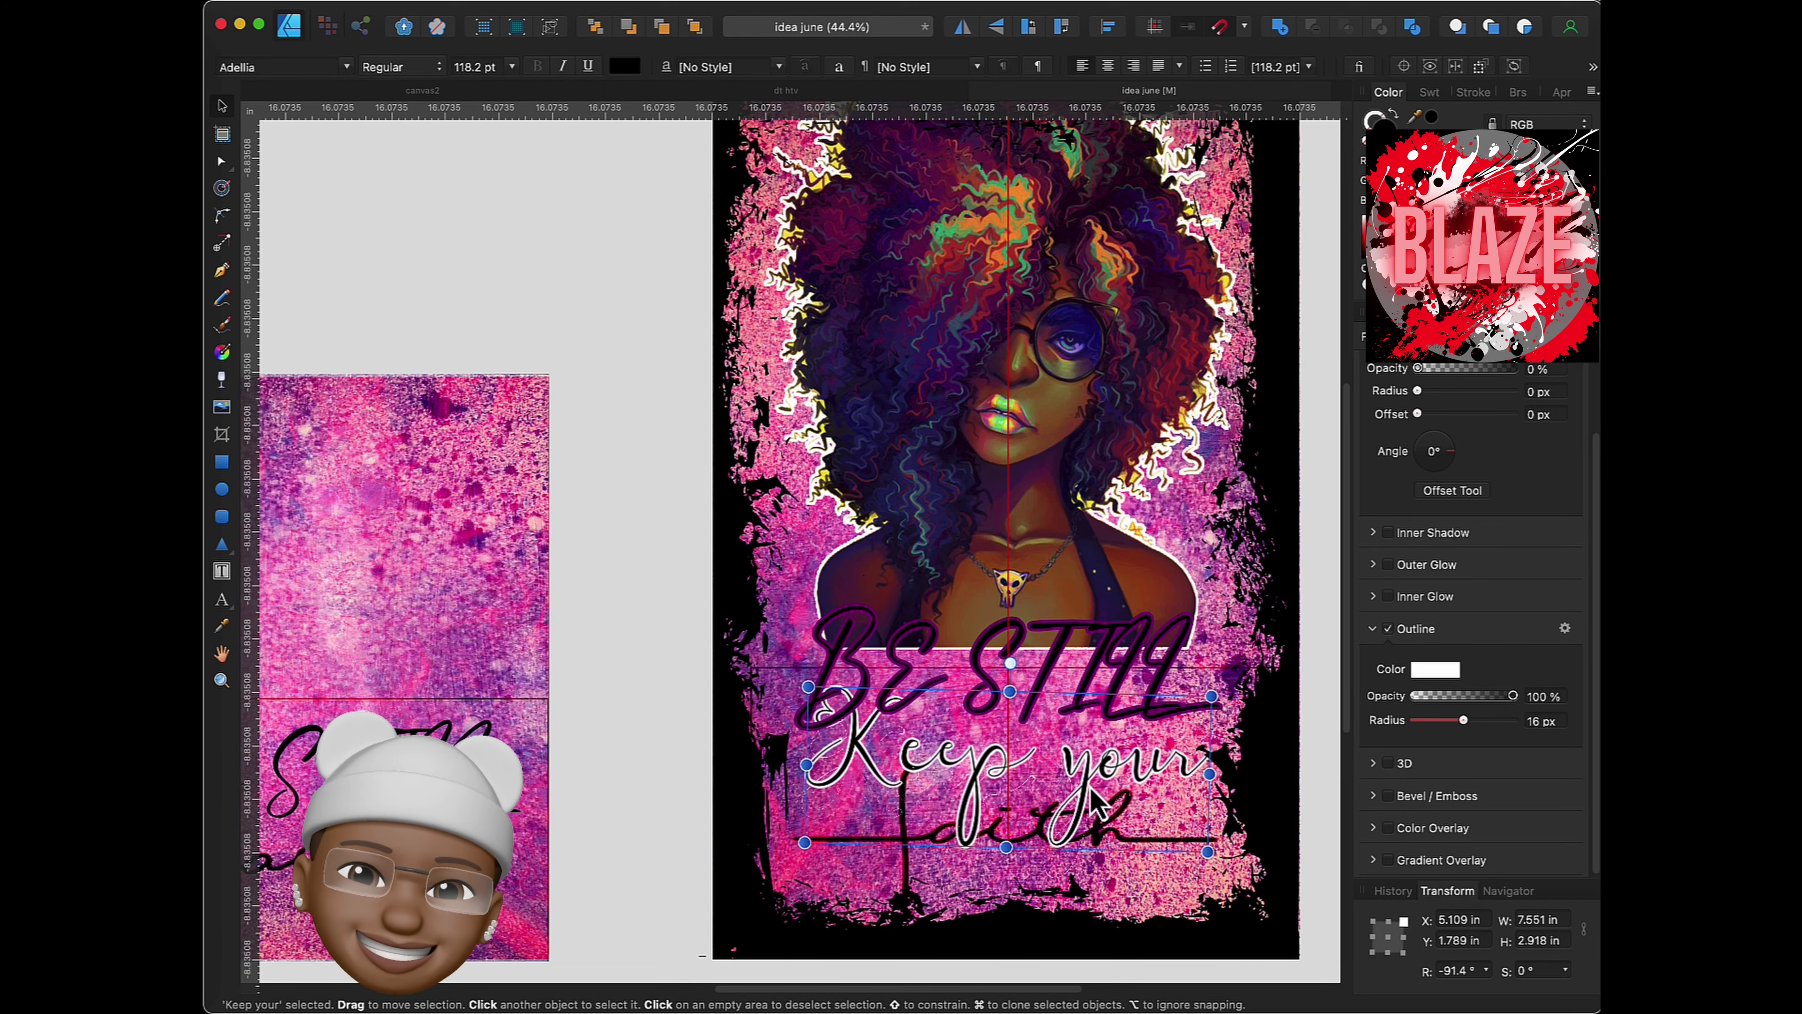
{"action": "left_click_drag", "start_coordinate": [1092, 802], "coordinate": [1082, 810]}
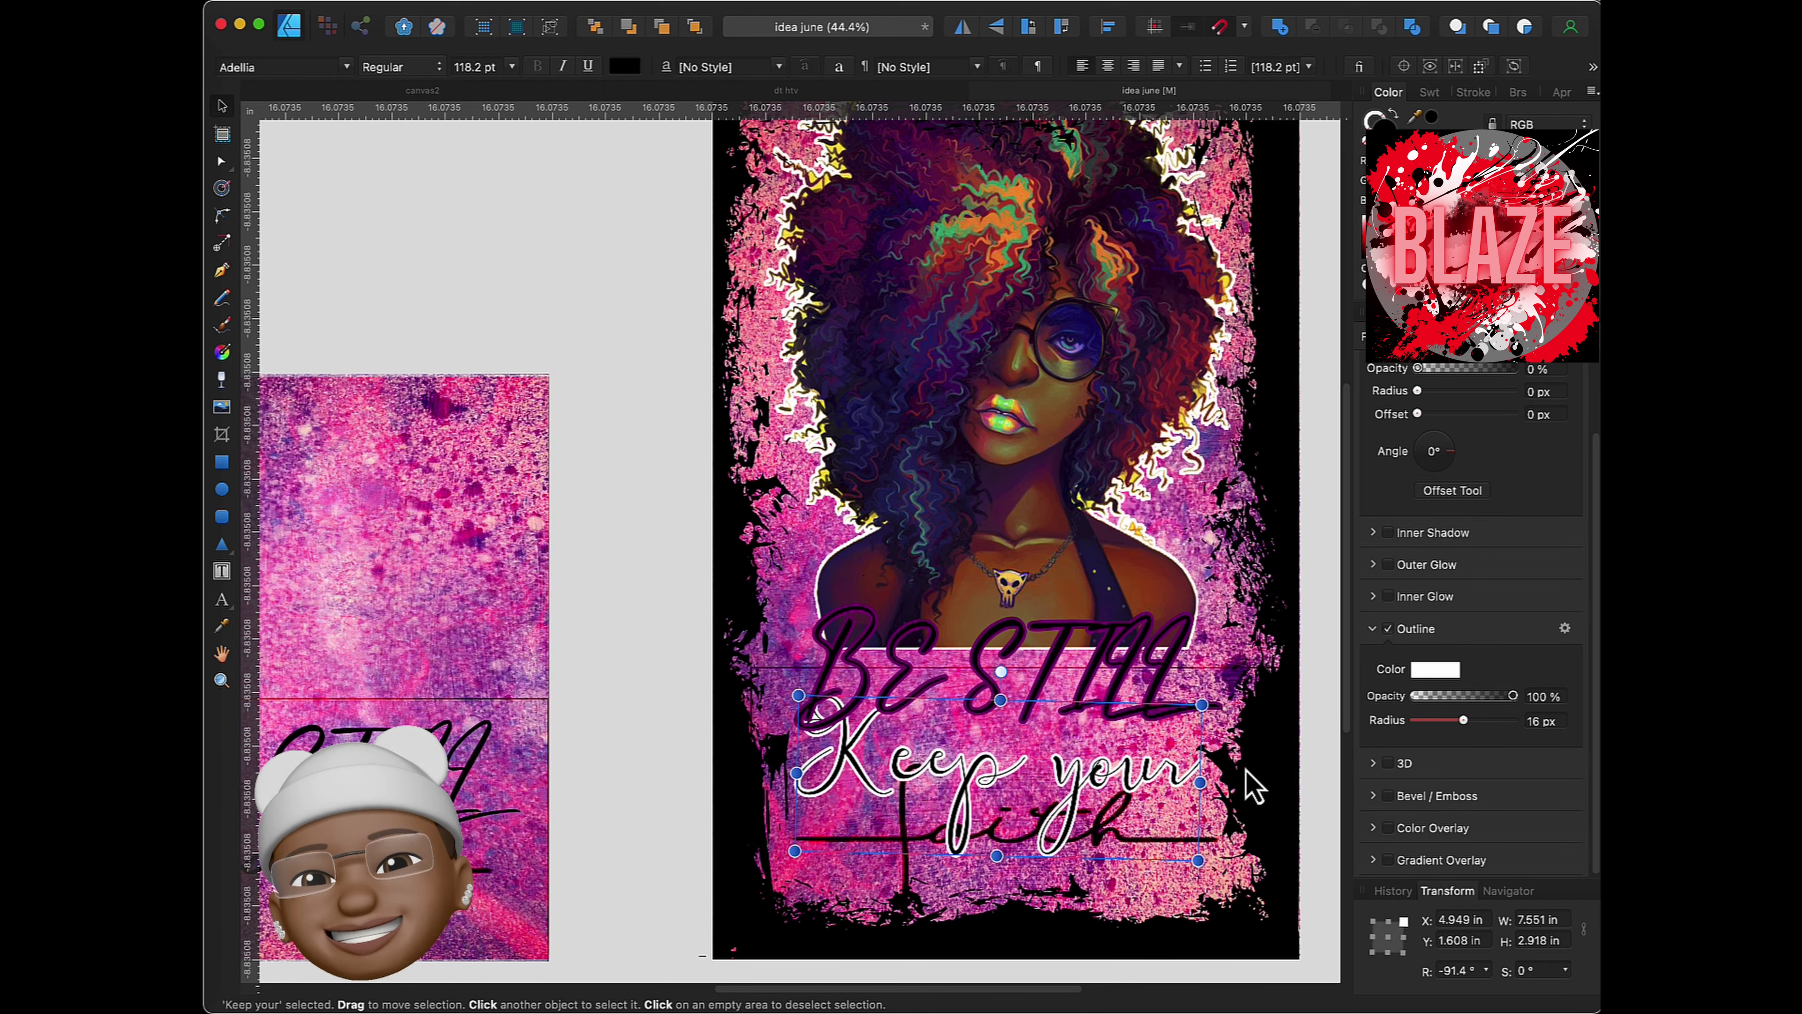
- Try a red Inner Shadow and a 3D effect on the text, then untick both
{"action": "left_click", "coordinate": [1387, 533]}
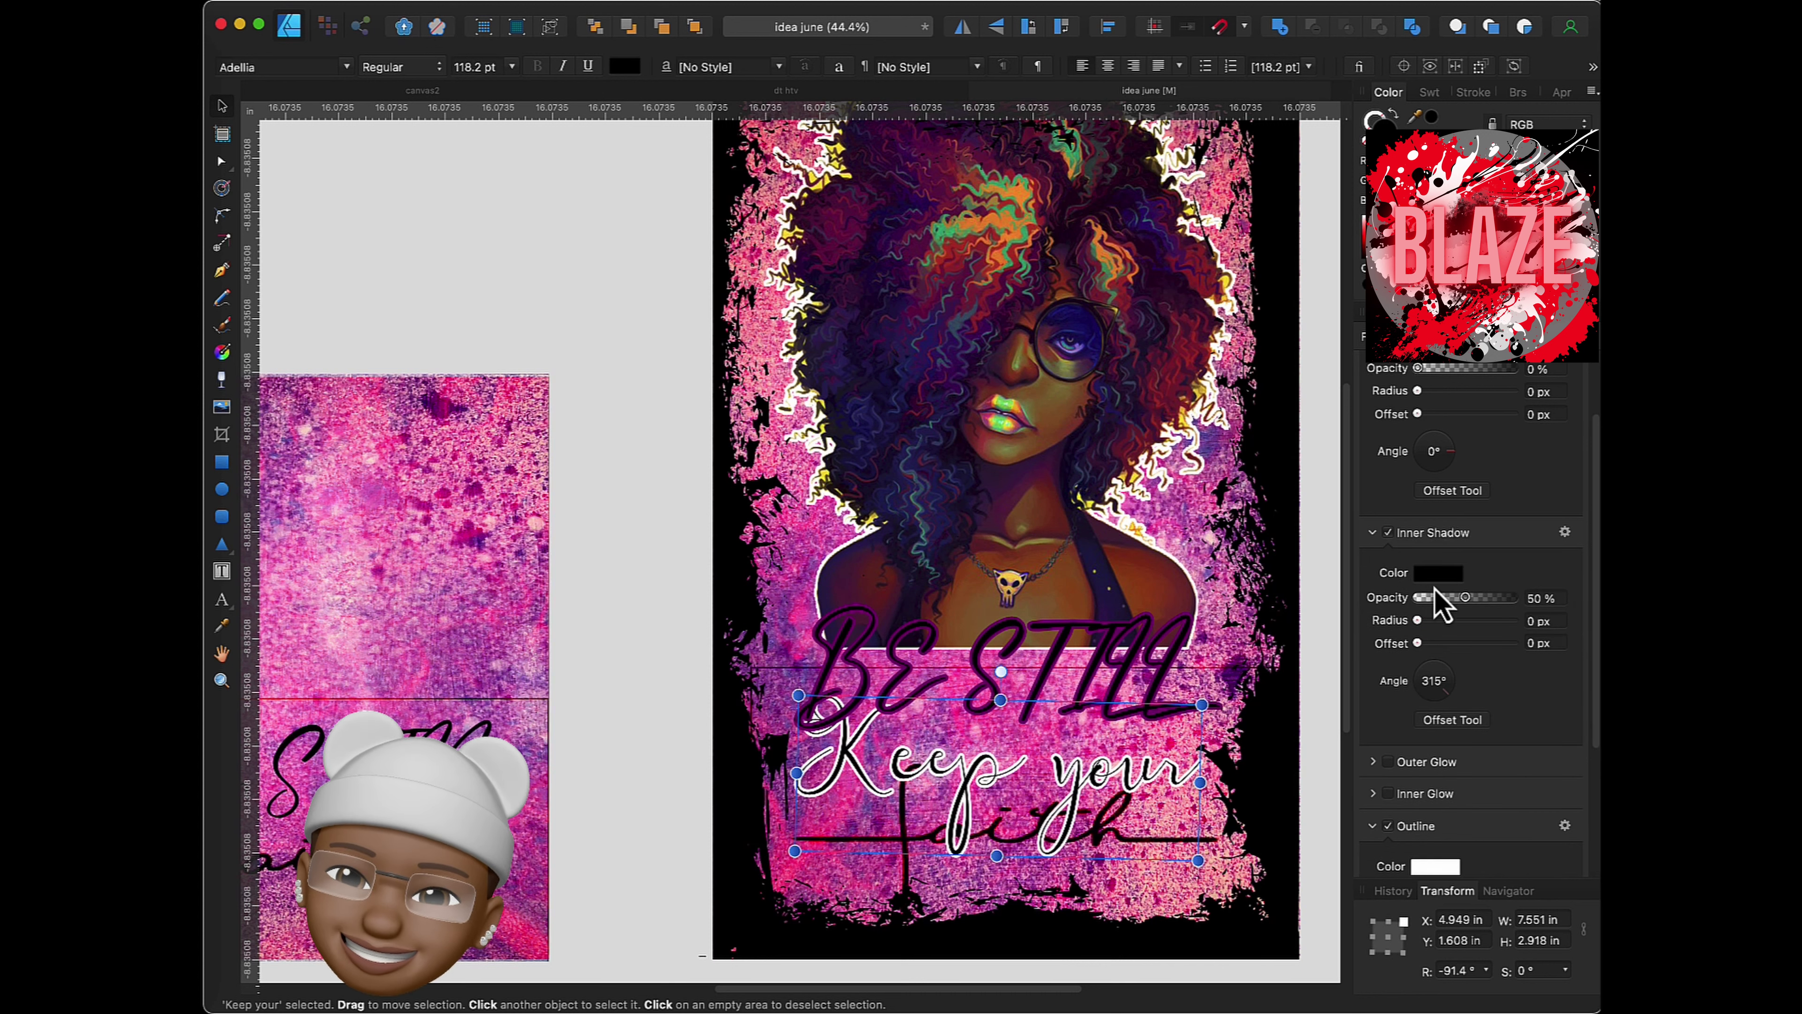
{"action": "left_click_drag", "start_coordinate": [1419, 643], "coordinate": [1474, 646]}
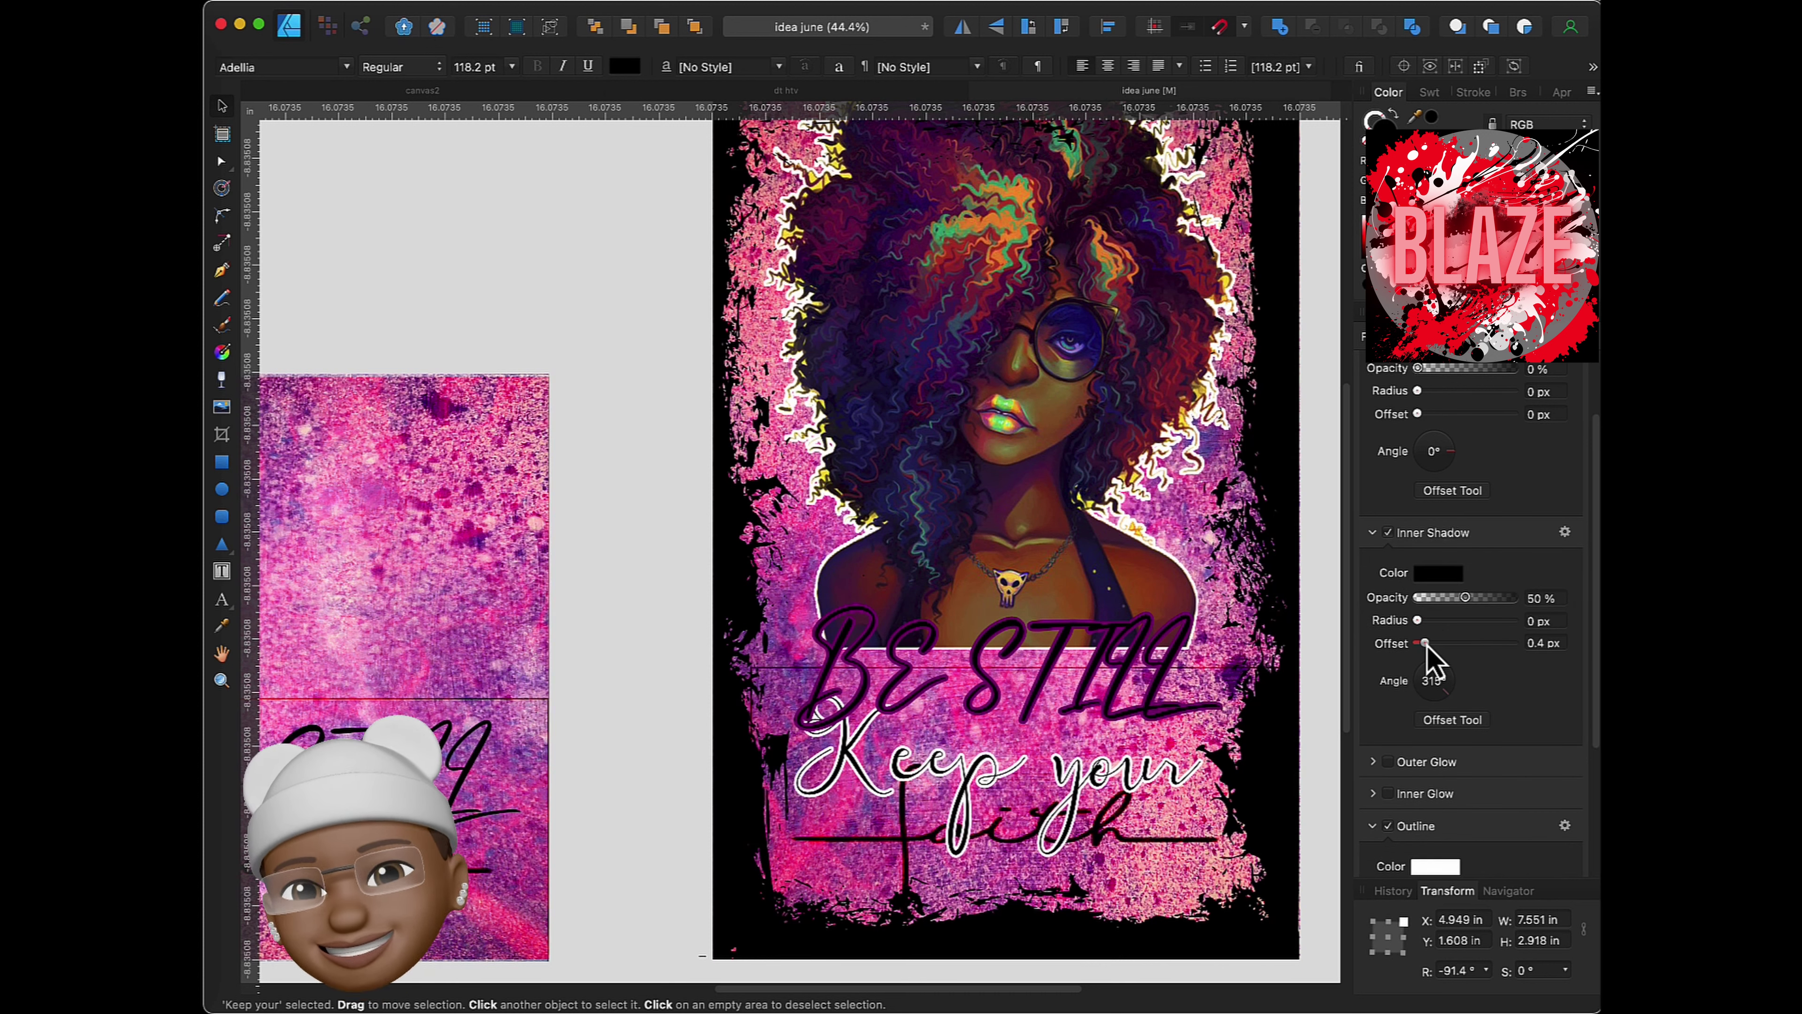
{"action": "left_click", "coordinate": [1438, 572]}
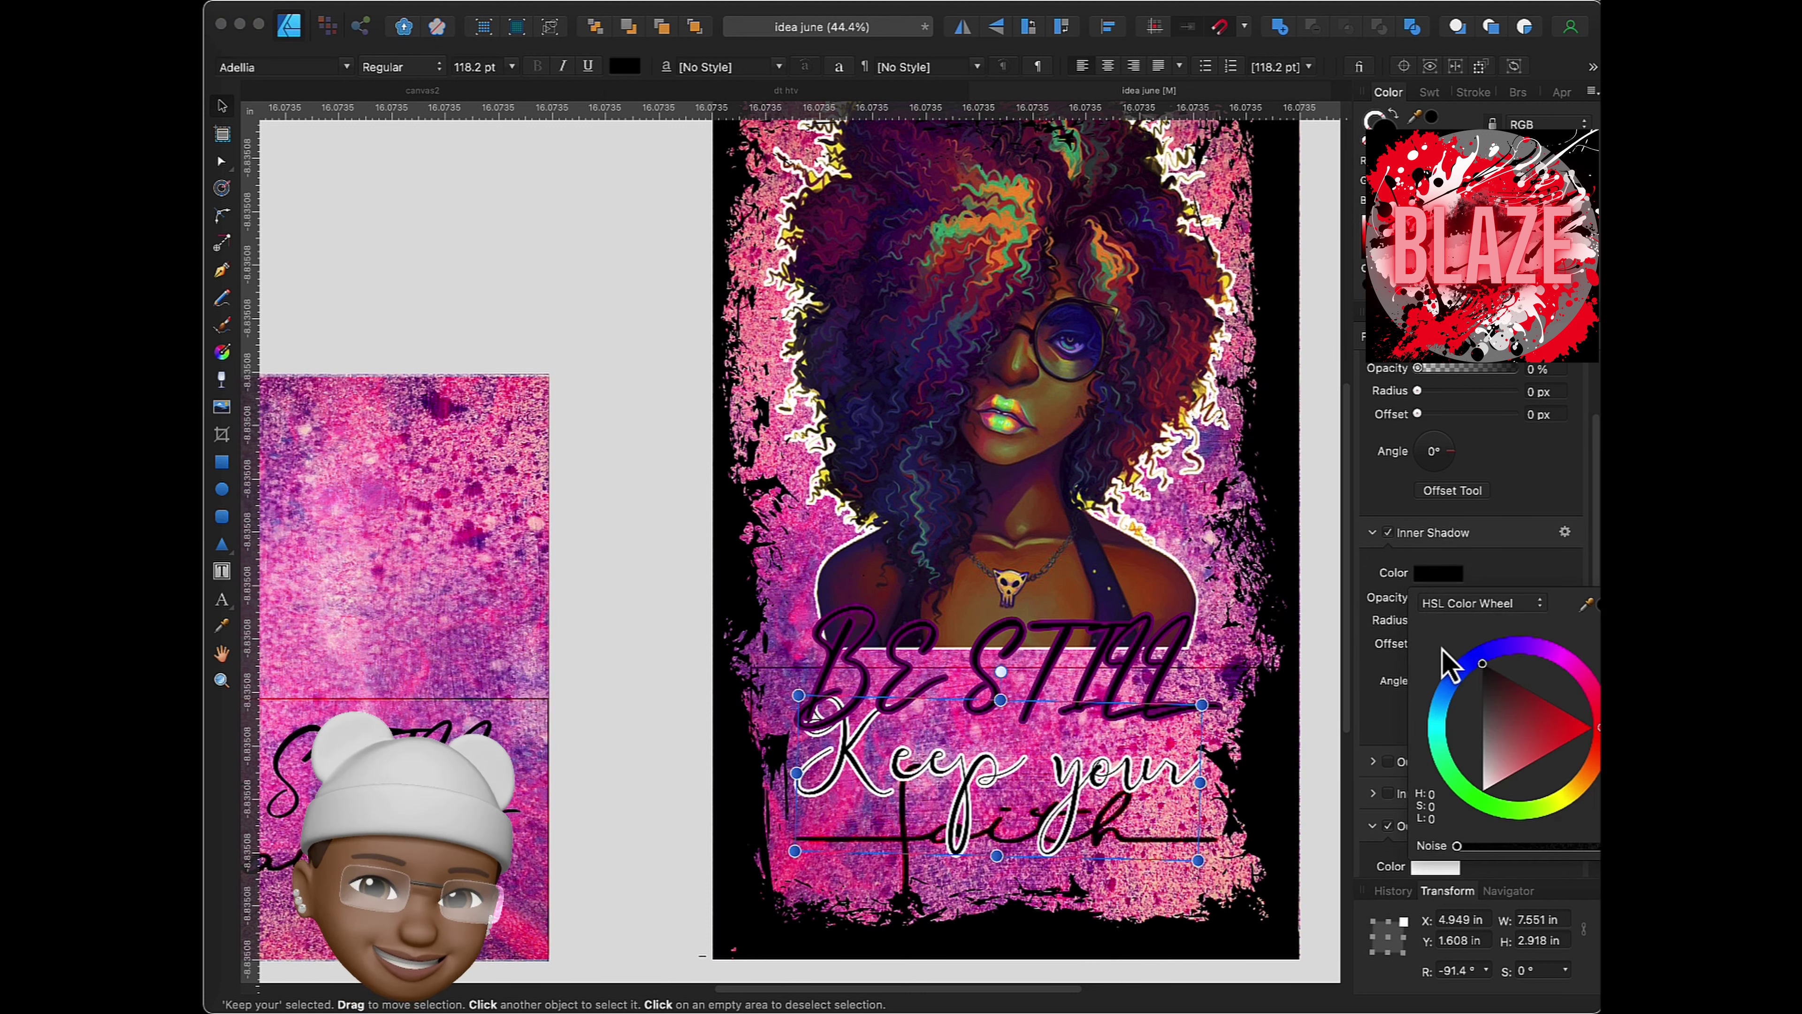
{"action": "mouse_move", "coordinate": [1516, 716]}
{"action": "left_mouse_down"}
{"action": "mouse_move", "coordinate": [1529, 737]}
{"action": "mouse_move", "coordinate": [1482, 663]}
{"action": "left_mouse_up"}
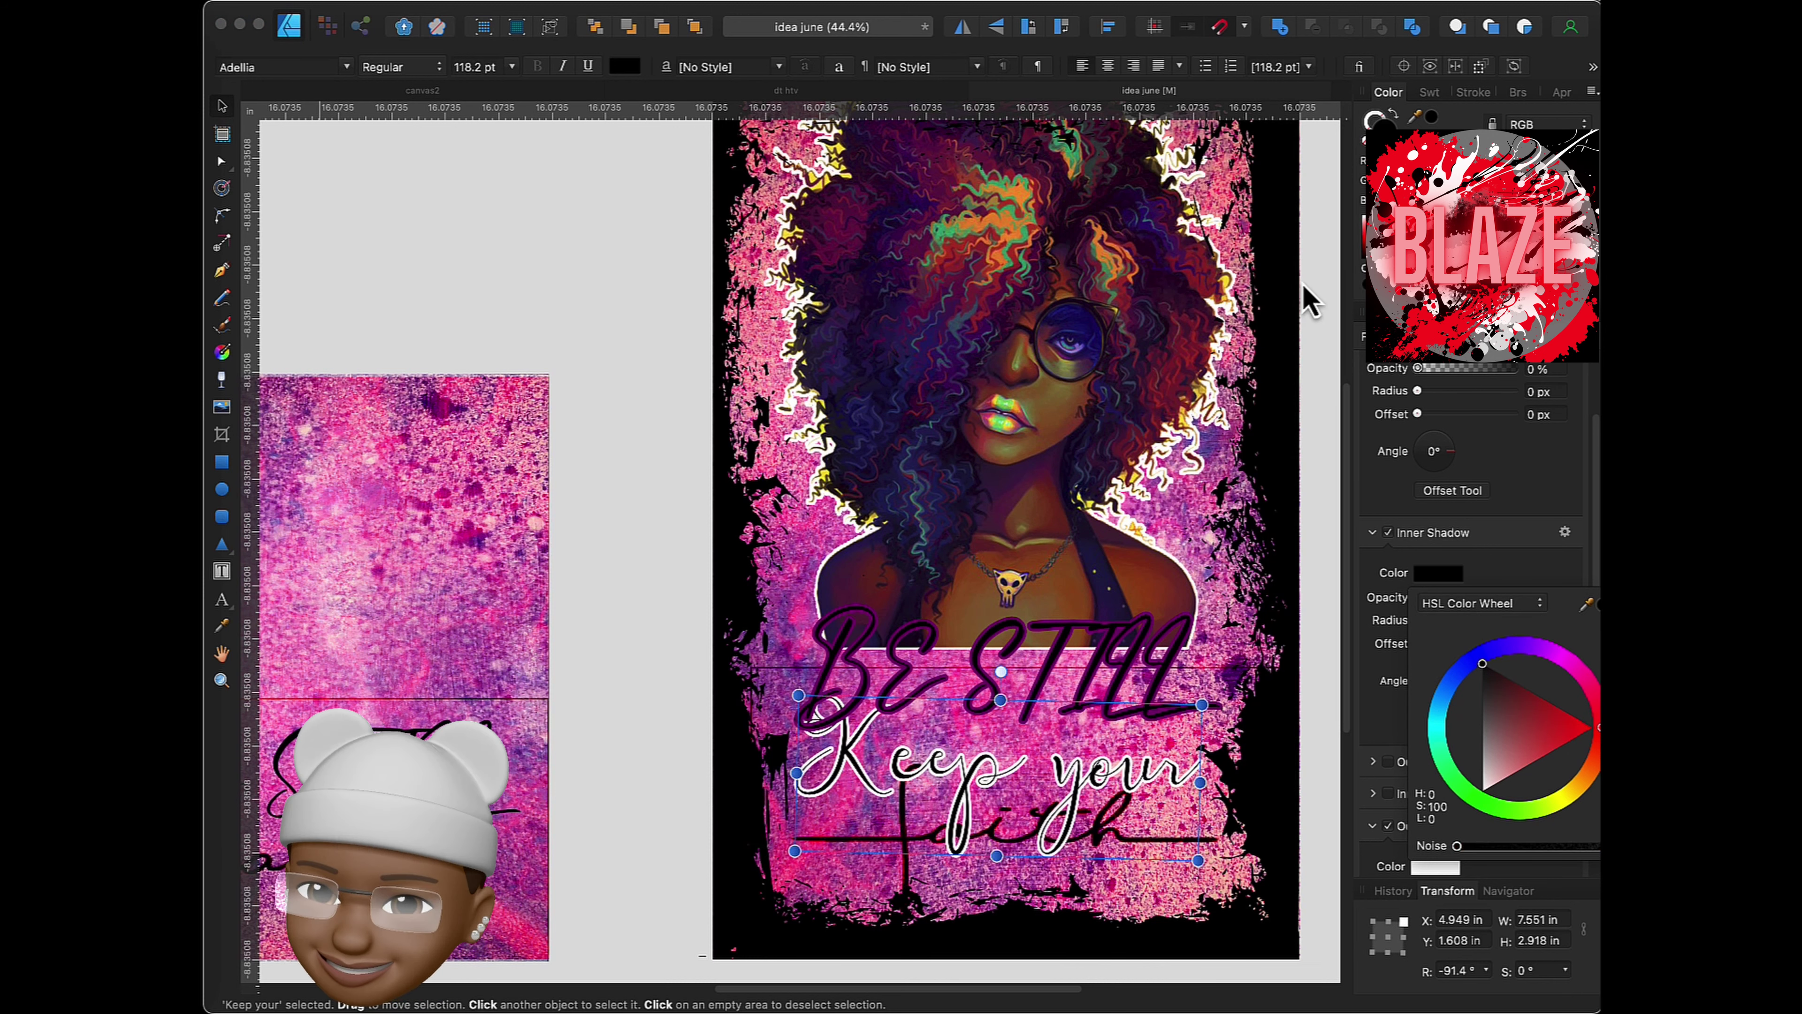
{"action": "left_click", "coordinate": [1388, 532]}
{"action": "left_click", "coordinate": [1389, 764]}
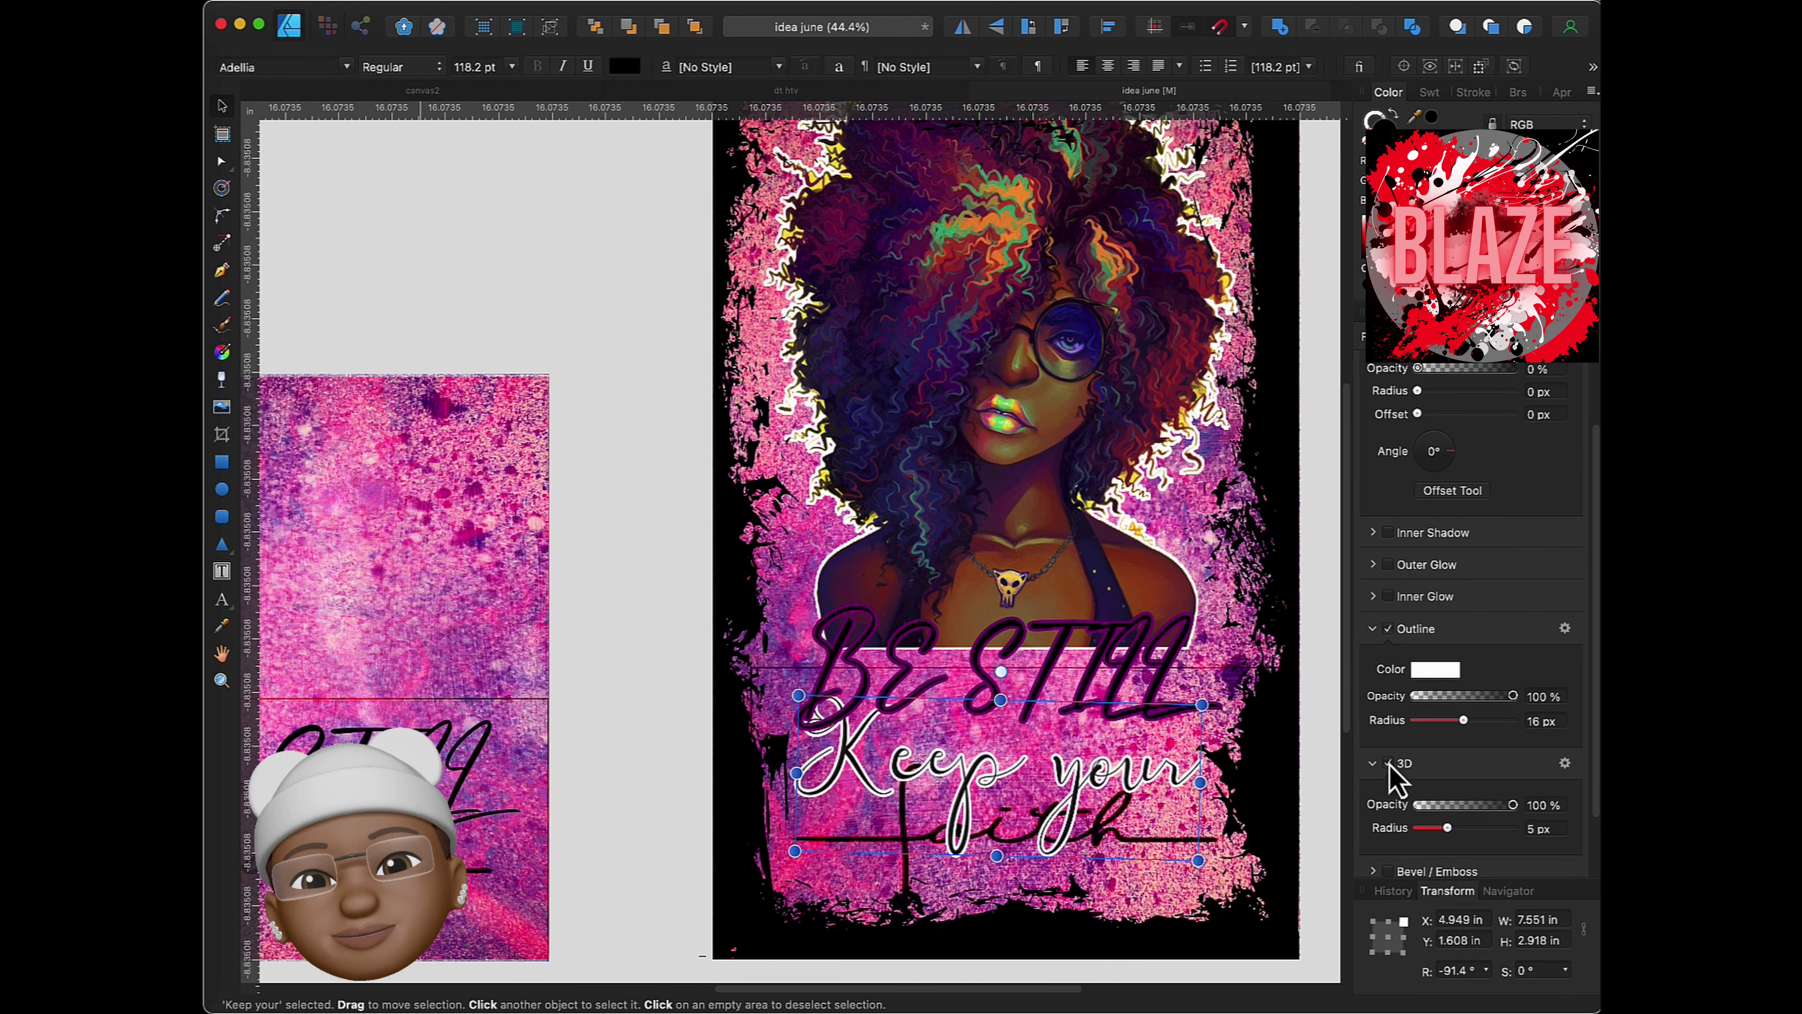
{"action": "left_click", "coordinate": [1388, 764]}
{"action": "key", "text": "Escape"}
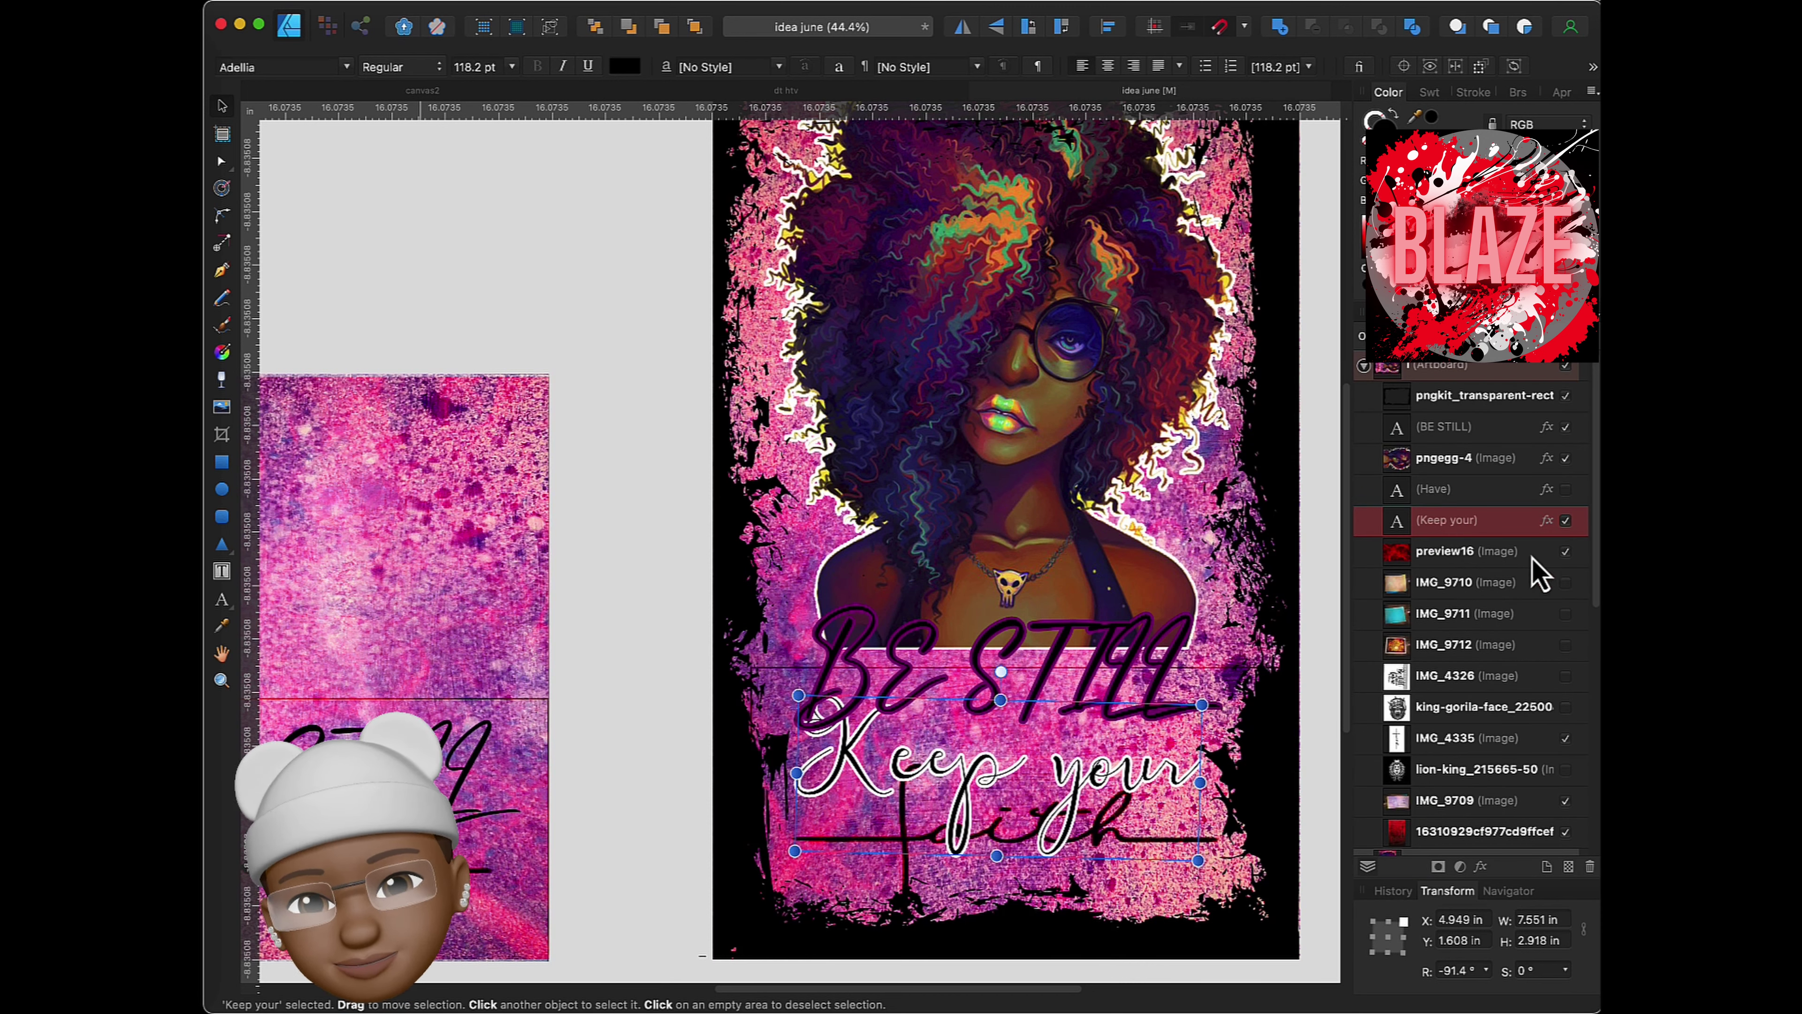
- Move the Keep your layer above Have and BE STILL in the layer stack
{"action": "mouse_move", "coordinate": [1120, 795]}
{"action": "left_mouse_down"}
{"action": "mouse_move", "coordinate": [1079, 781]}
{"action": "mouse_move", "coordinate": [1167, 777]}
{"action": "left_mouse_up"}
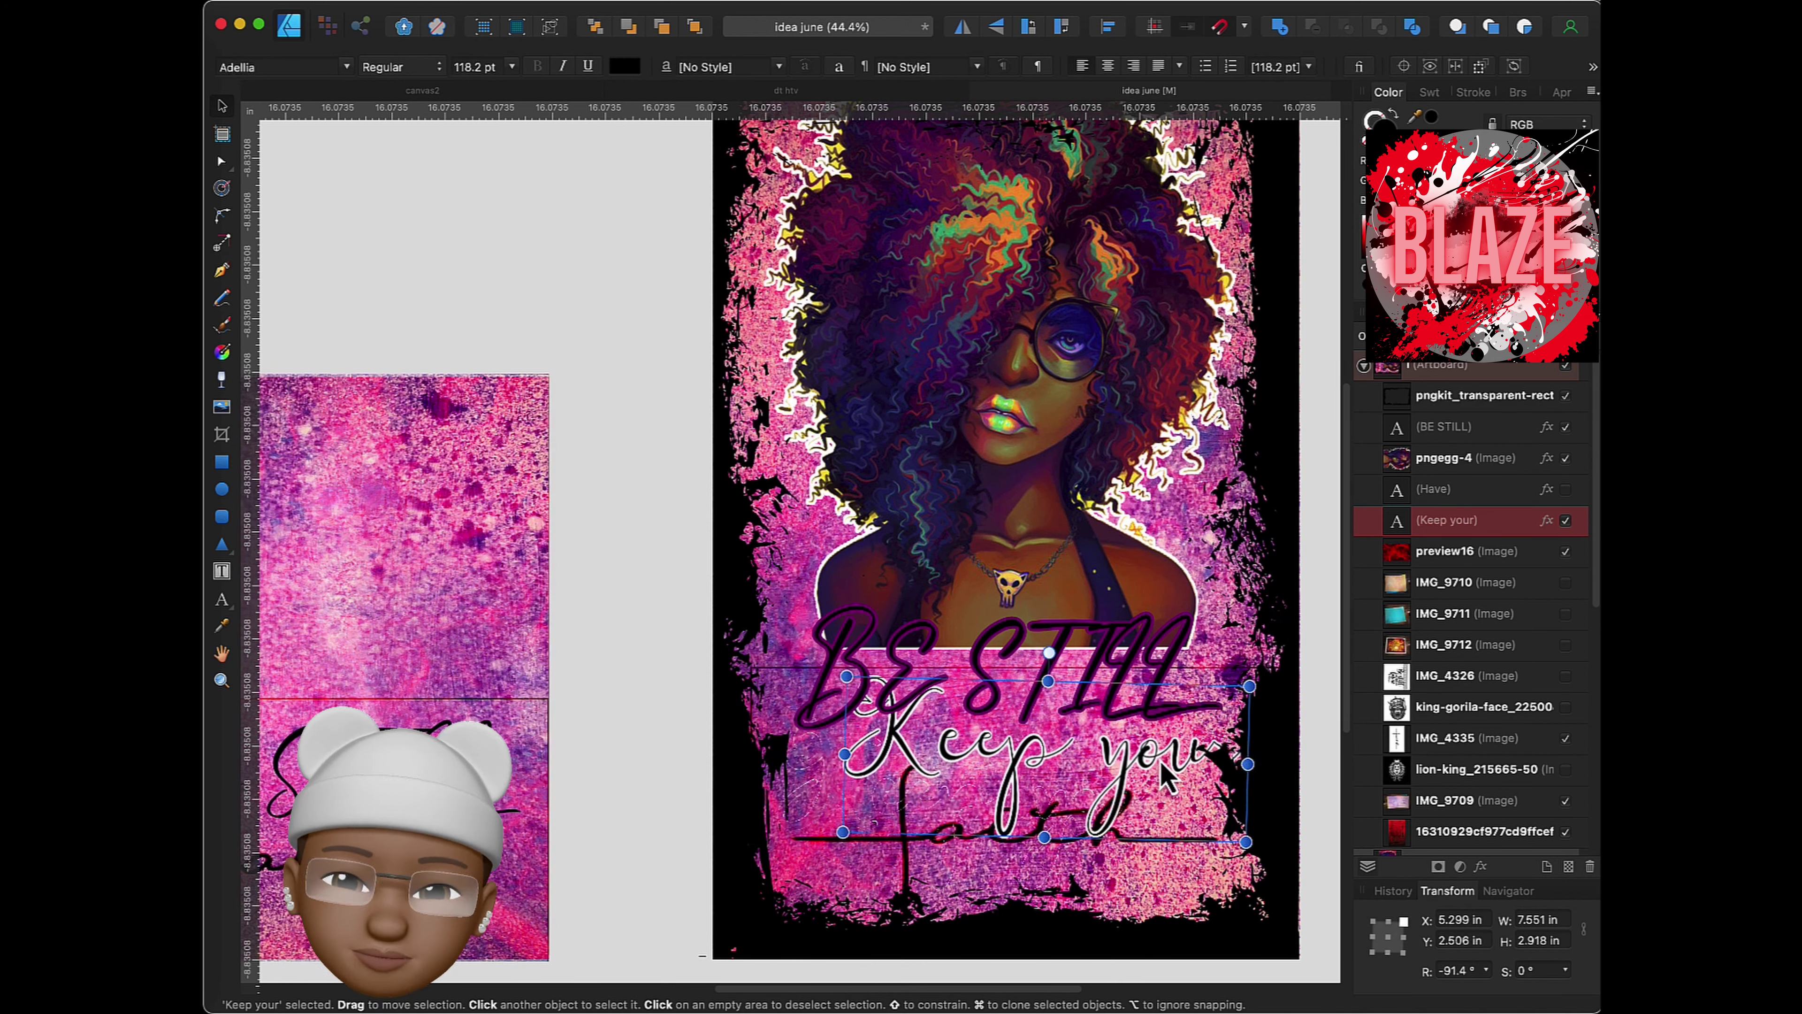
{"action": "left_click_drag", "start_coordinate": [1167, 777], "coordinate": [1209, 771]}
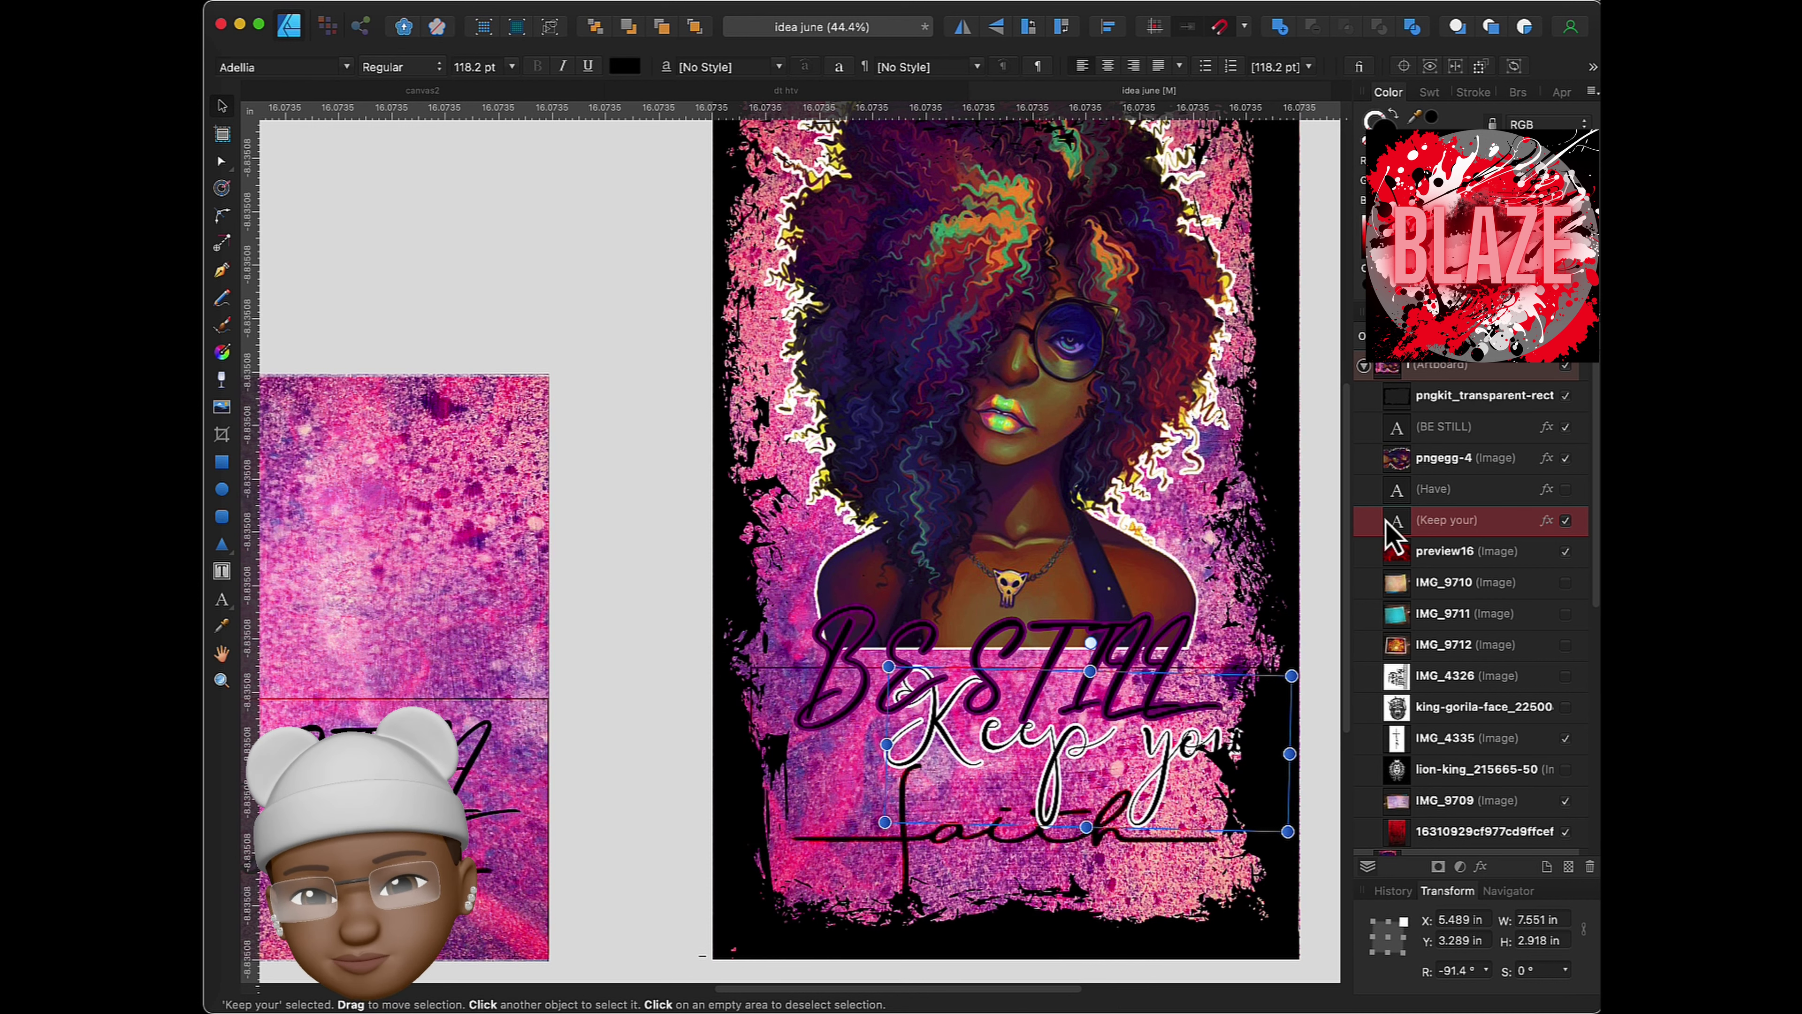
{"action": "left_click_drag", "start_coordinate": [1396, 493], "coordinate": [1397, 486]}
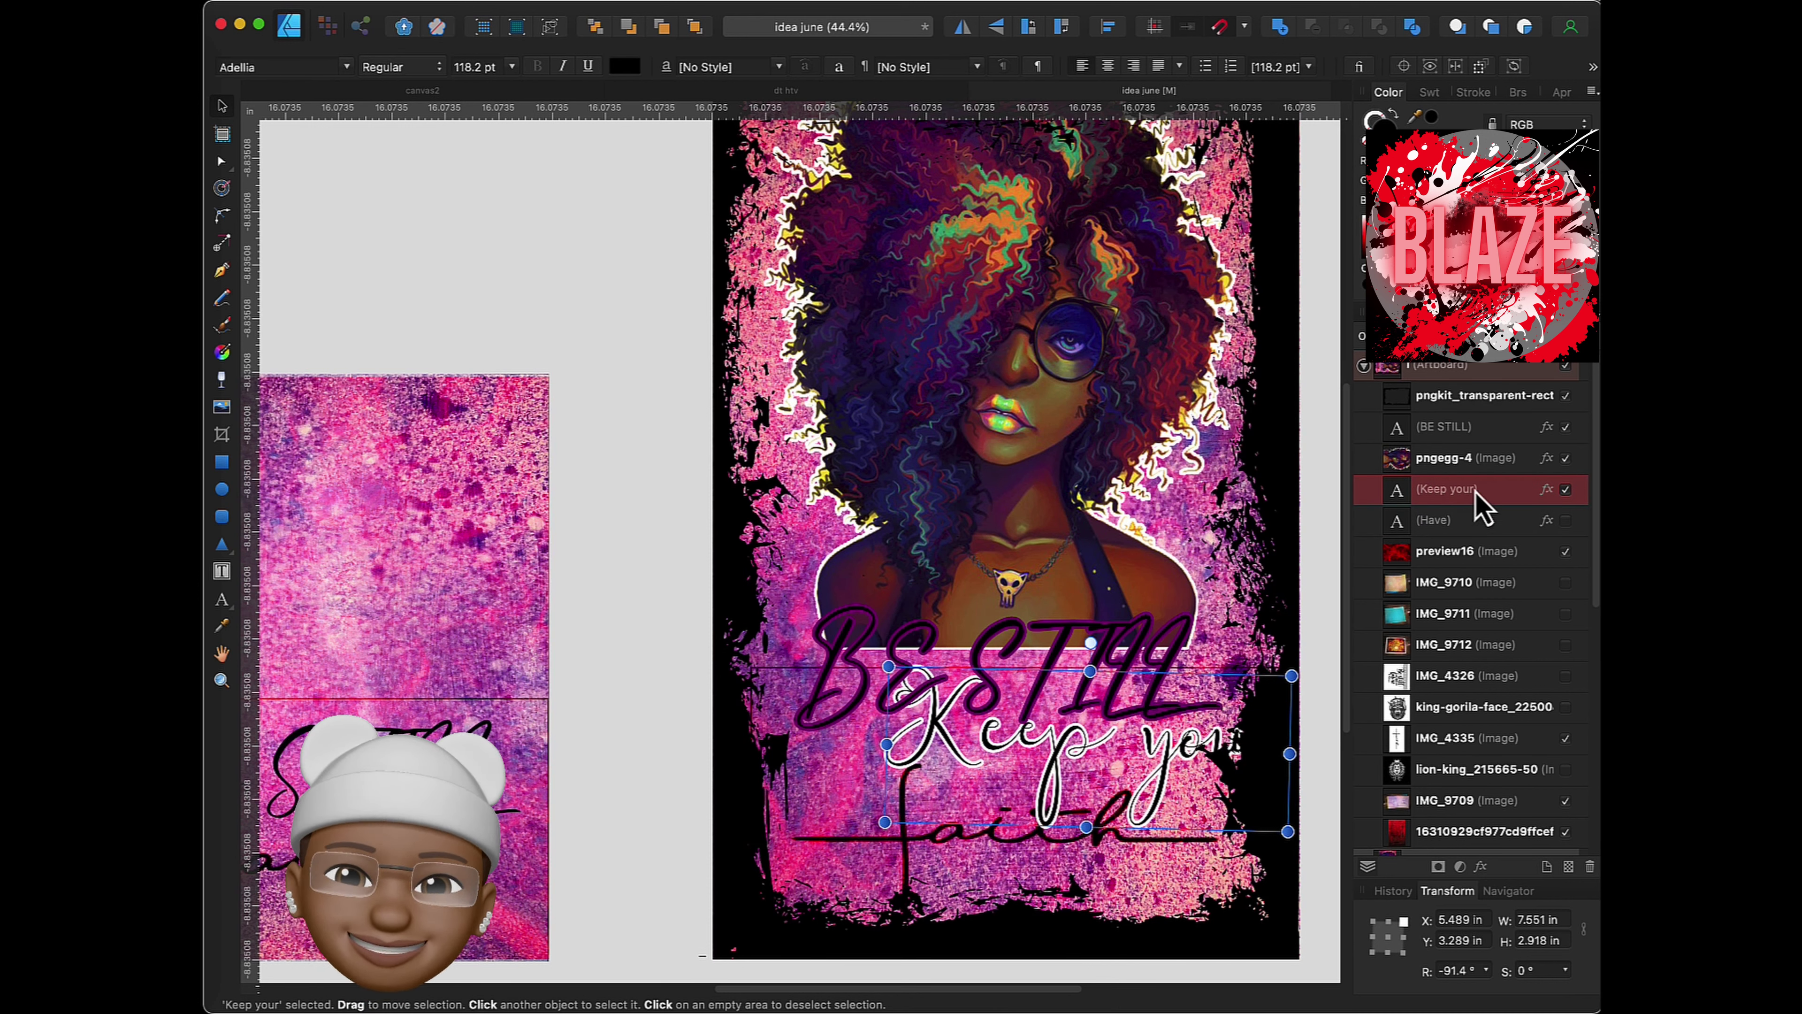
{"action": "left_click_drag", "start_coordinate": [1408, 506], "coordinate": [1407, 412]}
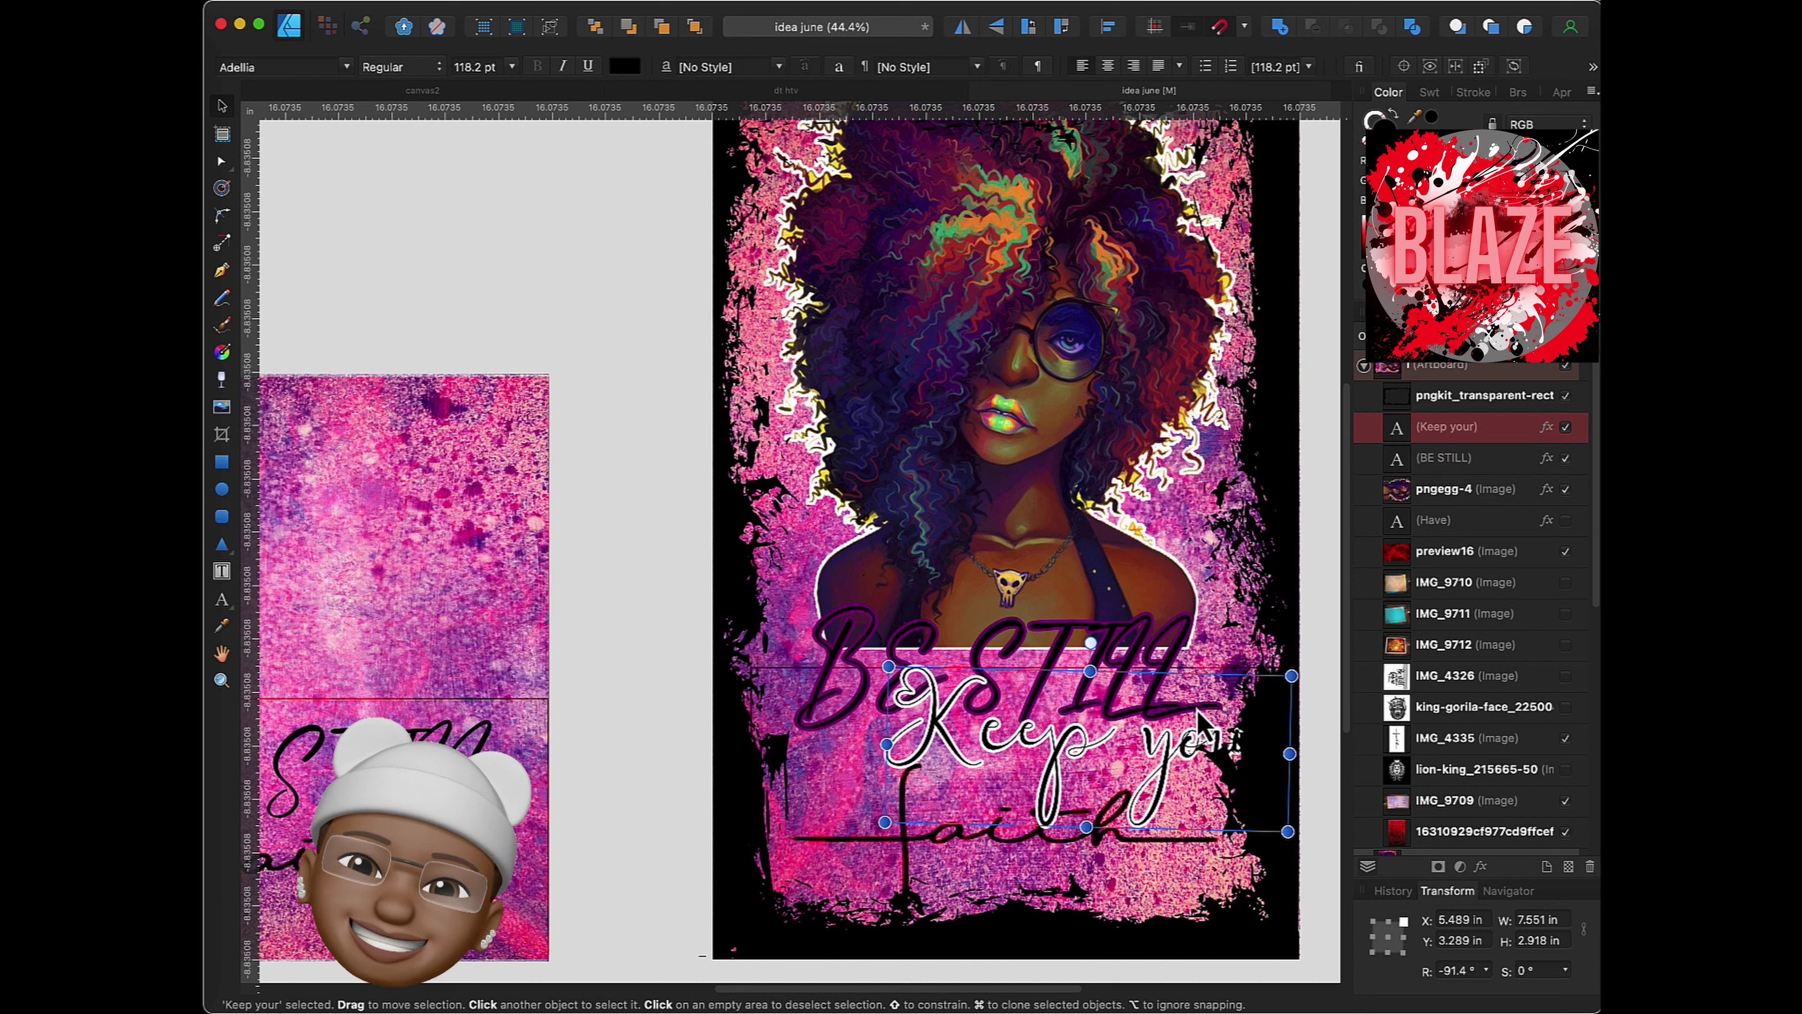
- Undo an accidental send-to-back and bring Keep your to the front
{"action": "left_click_drag", "start_coordinate": [1154, 760], "coordinate": [1132, 759]}
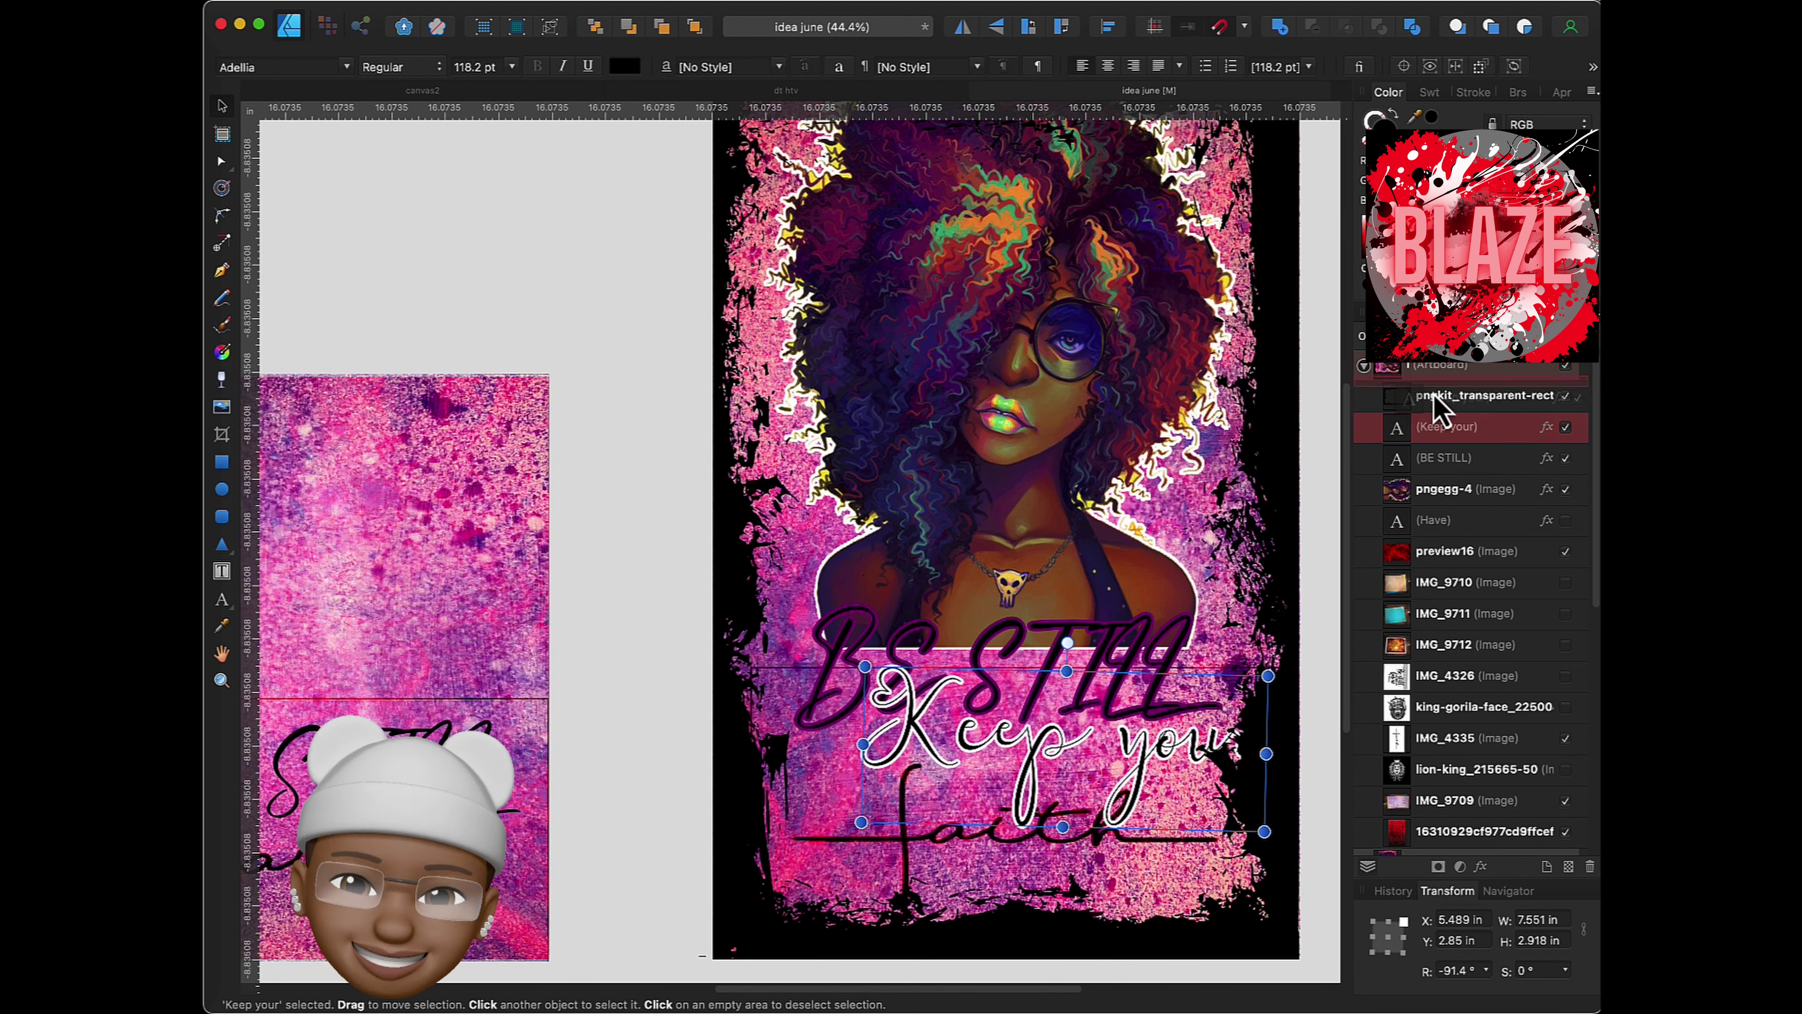
{"action": "key", "text": "super+shift+bracketleft"}
{"action": "left_click", "coordinate": [395, 4]}
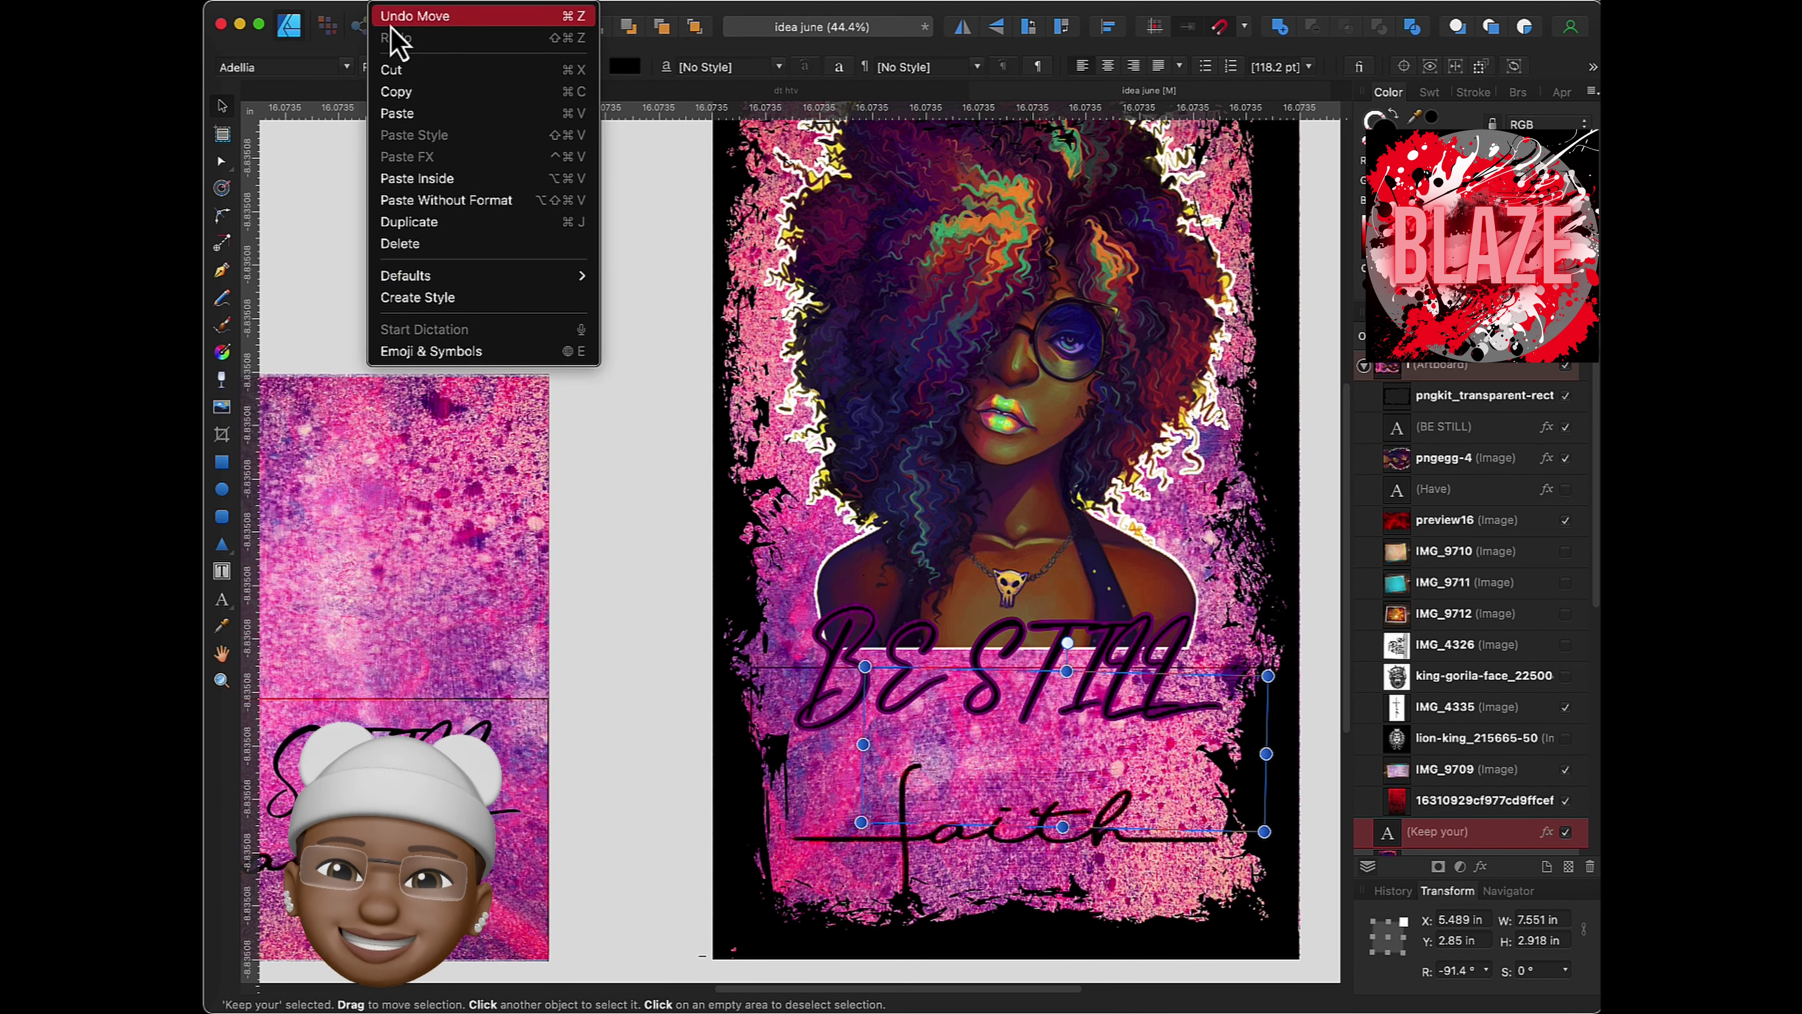
{"action": "left_click", "coordinate": [425, 15]}
{"action": "left_click", "coordinate": [695, 29]}
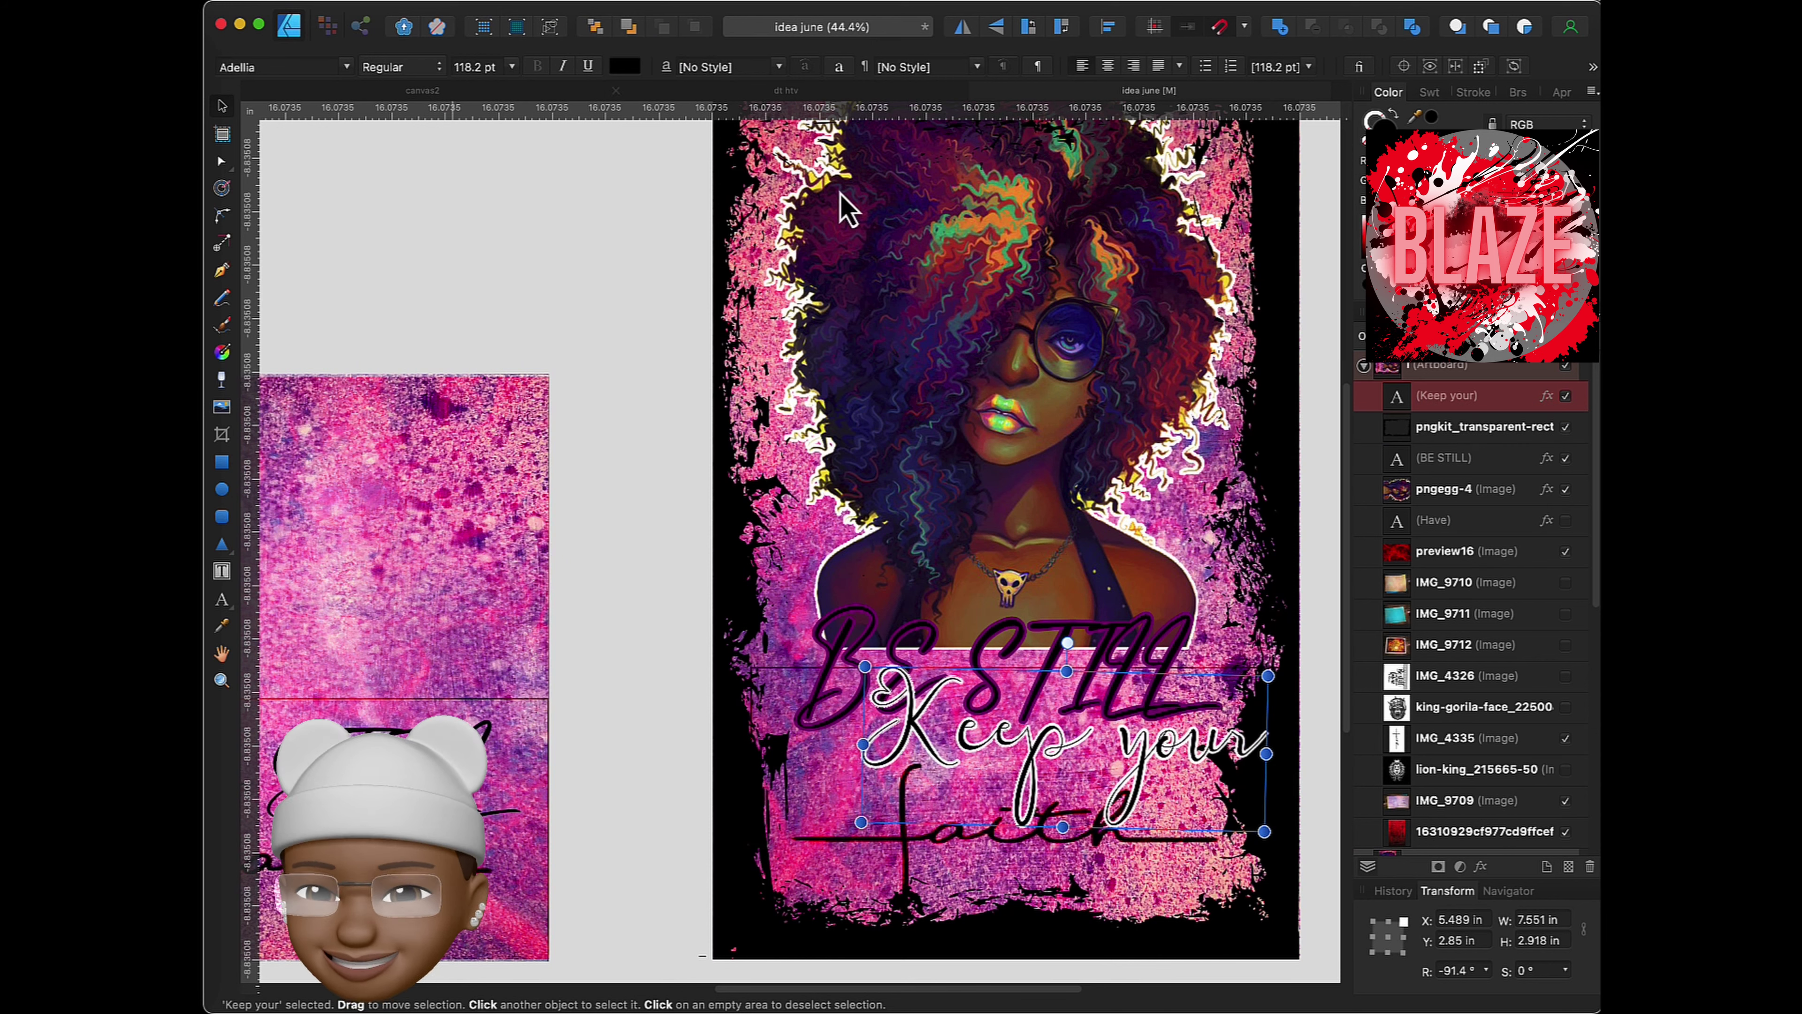
{"action": "mouse_move", "coordinate": [1174, 763]}
{"action": "left_mouse_down"}
{"action": "mouse_move", "coordinate": [1174, 795]}
{"action": "mouse_move", "coordinate": [1185, 778]}
{"action": "left_mouse_up"}
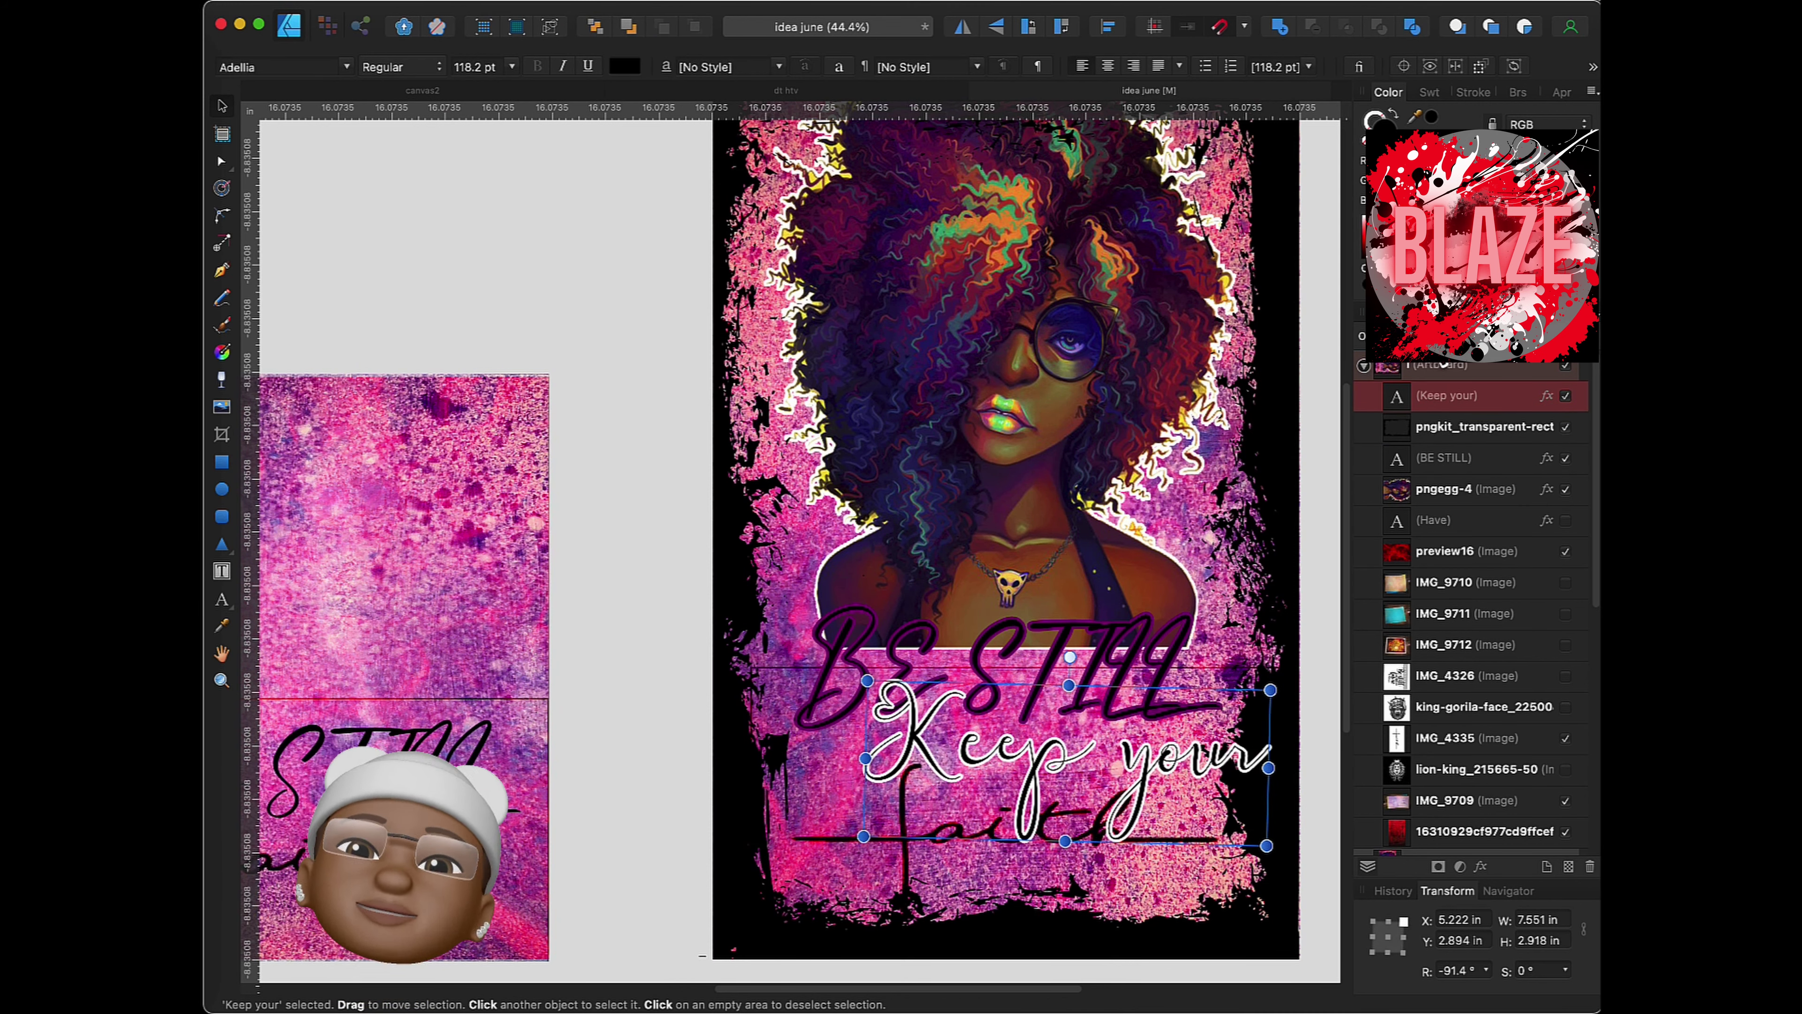
- Change the Keep your layer's blend mode and reposition the text
{"action": "left_click", "coordinate": [1450, 361]}
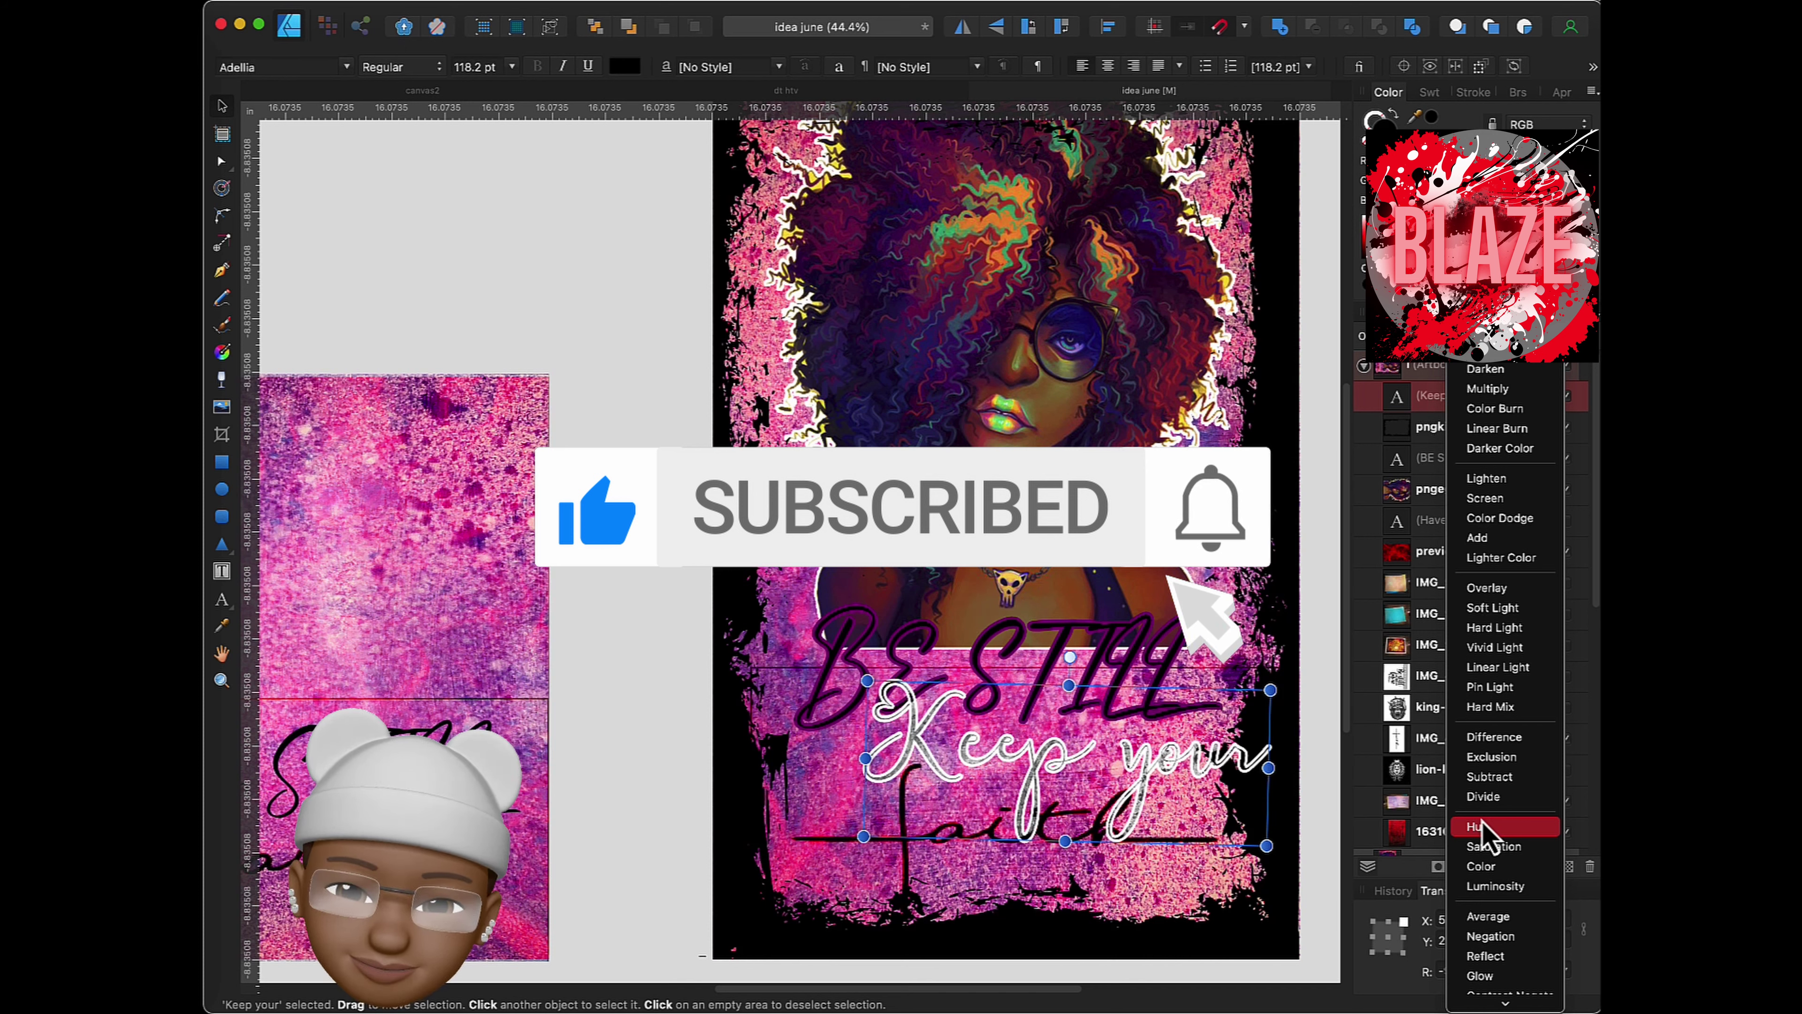
{"action": "left_click", "coordinate": [1491, 844]}
{"action": "left_click", "coordinate": [1461, 426]}
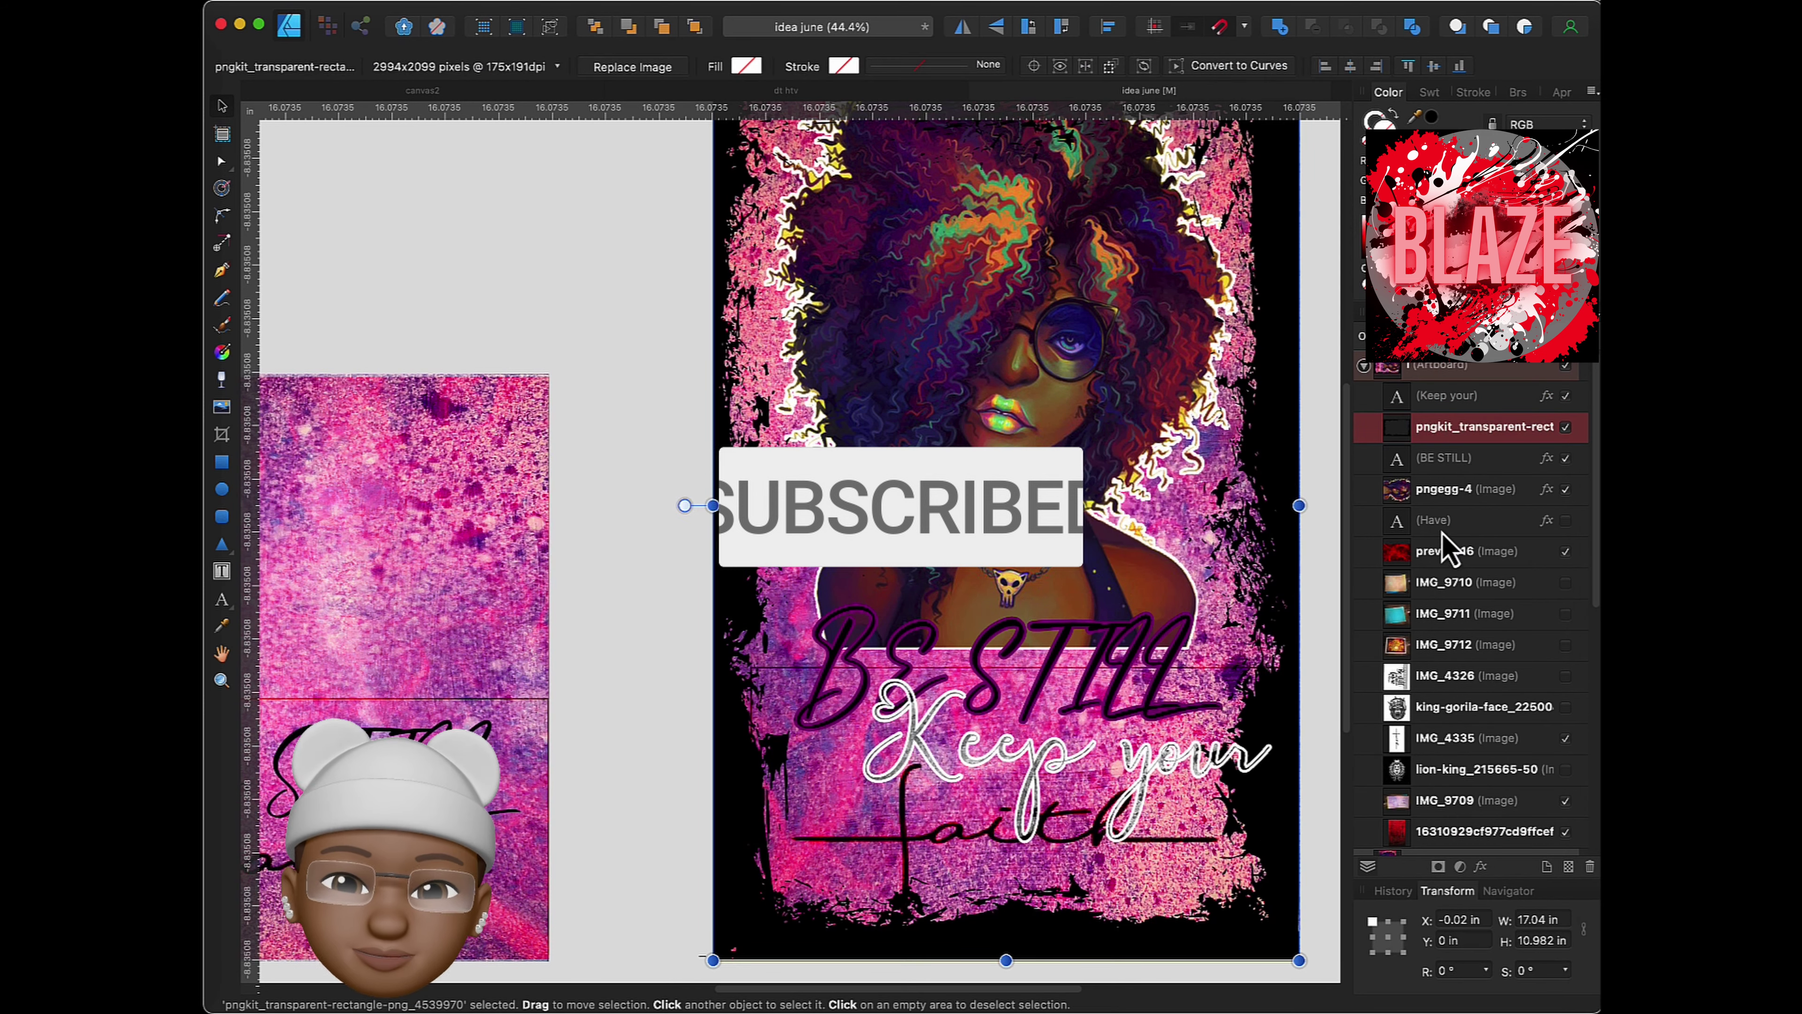
{"action": "scroll", "coordinate": [1284, 608], "scroll_direction": "down", "scroll_amount": 2}
{"action": "scroll", "coordinate": [1284, 608], "scroll_direction": "down", "scroll_amount": 2}
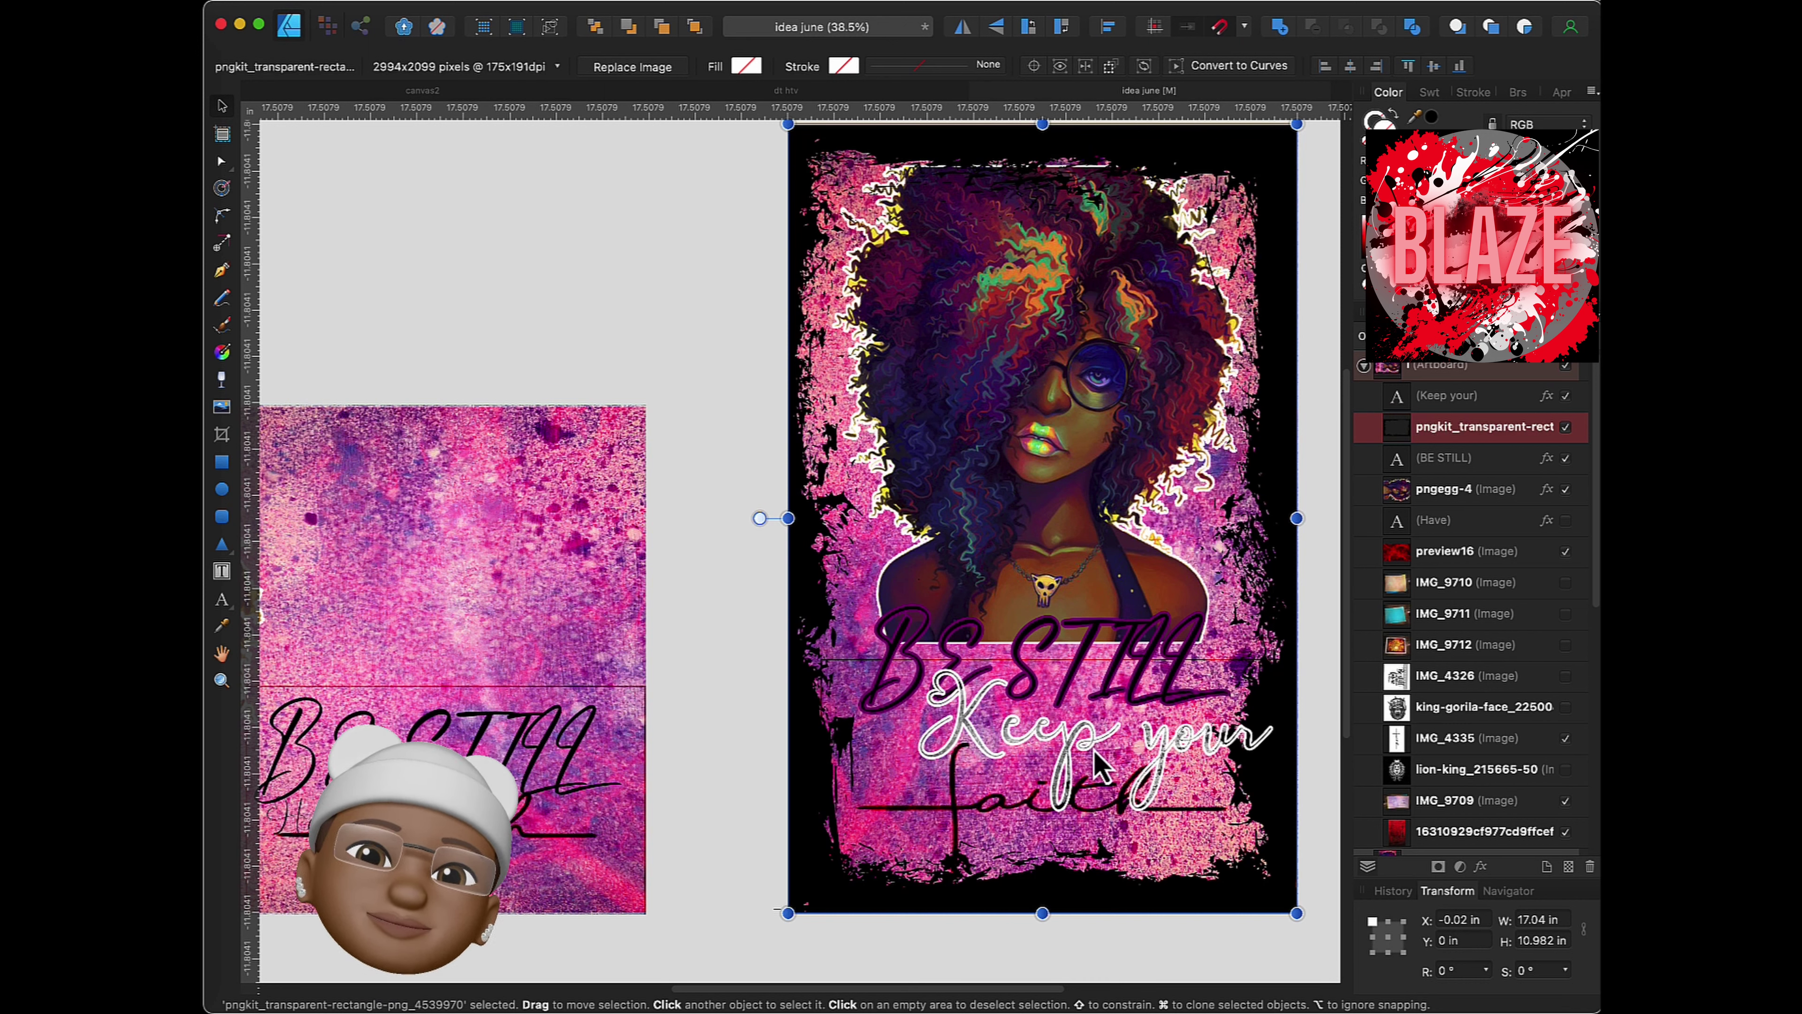
{"action": "left_click_drag", "start_coordinate": [1098, 766], "coordinate": [1022, 862]}
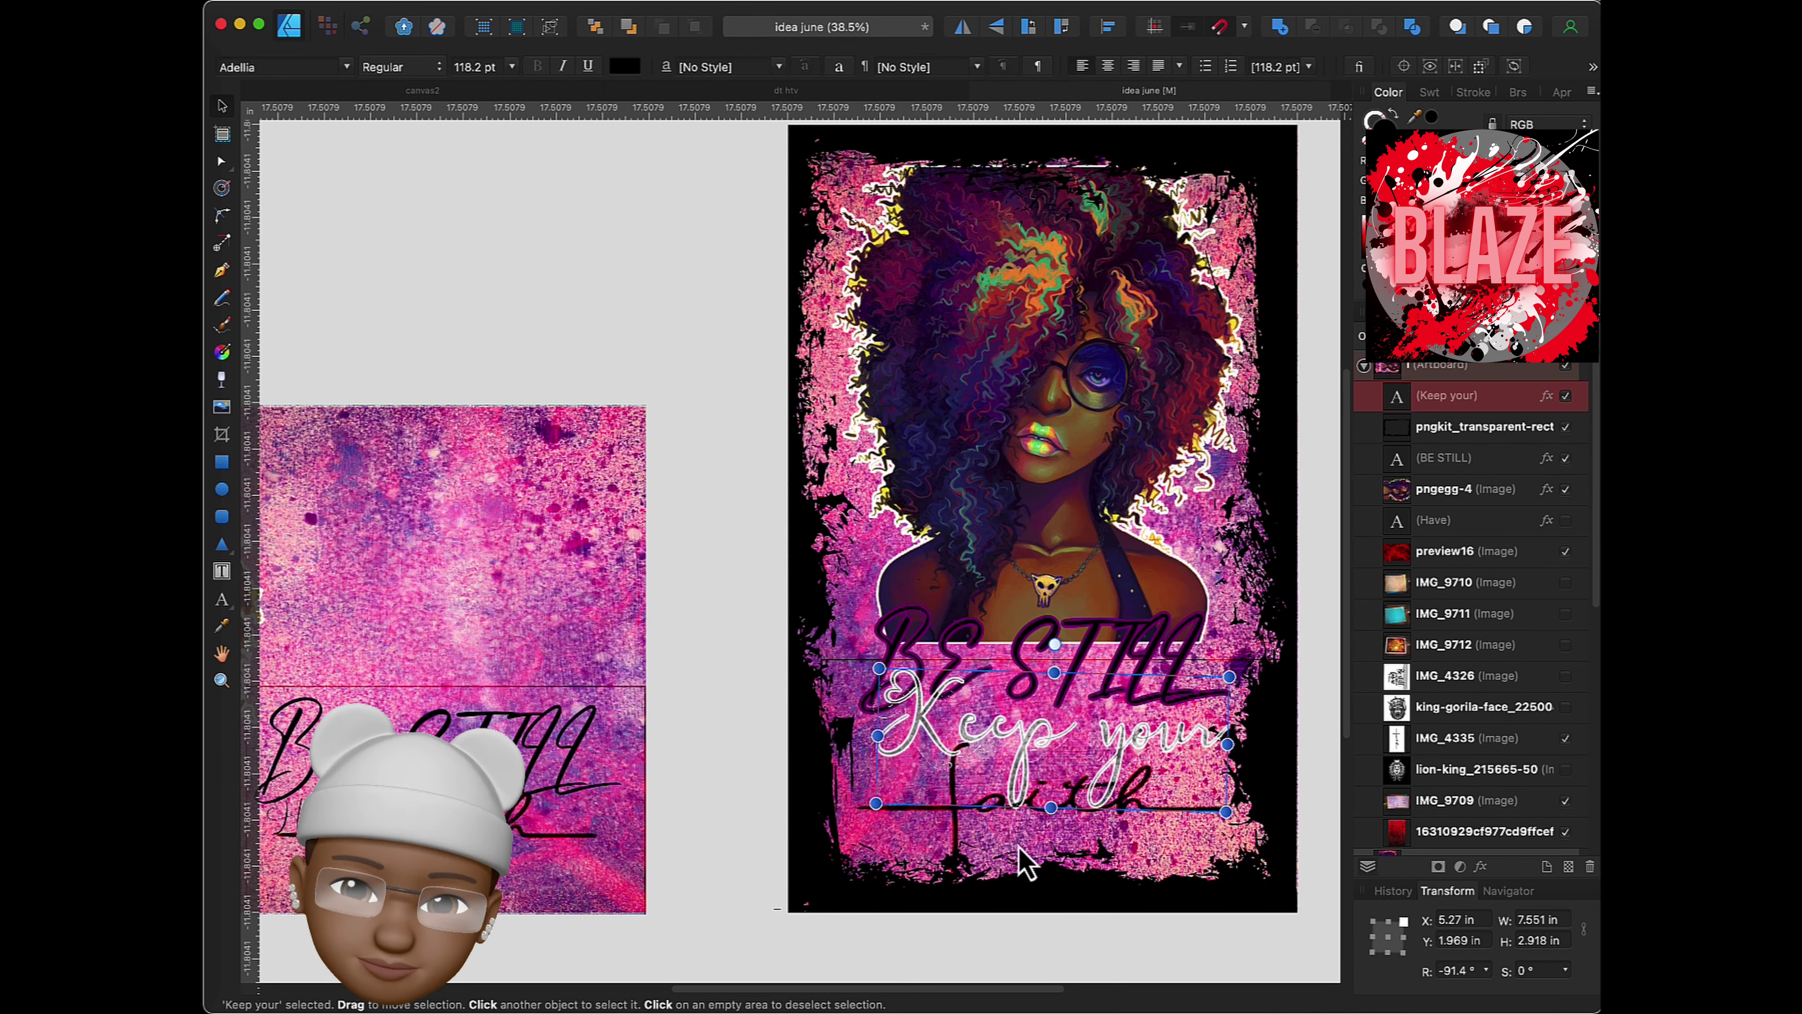
- Shrink Keep your to about 69.5 pt and centre it between BE STILL and faith
{"action": "left_click", "coordinate": [1022, 862]}
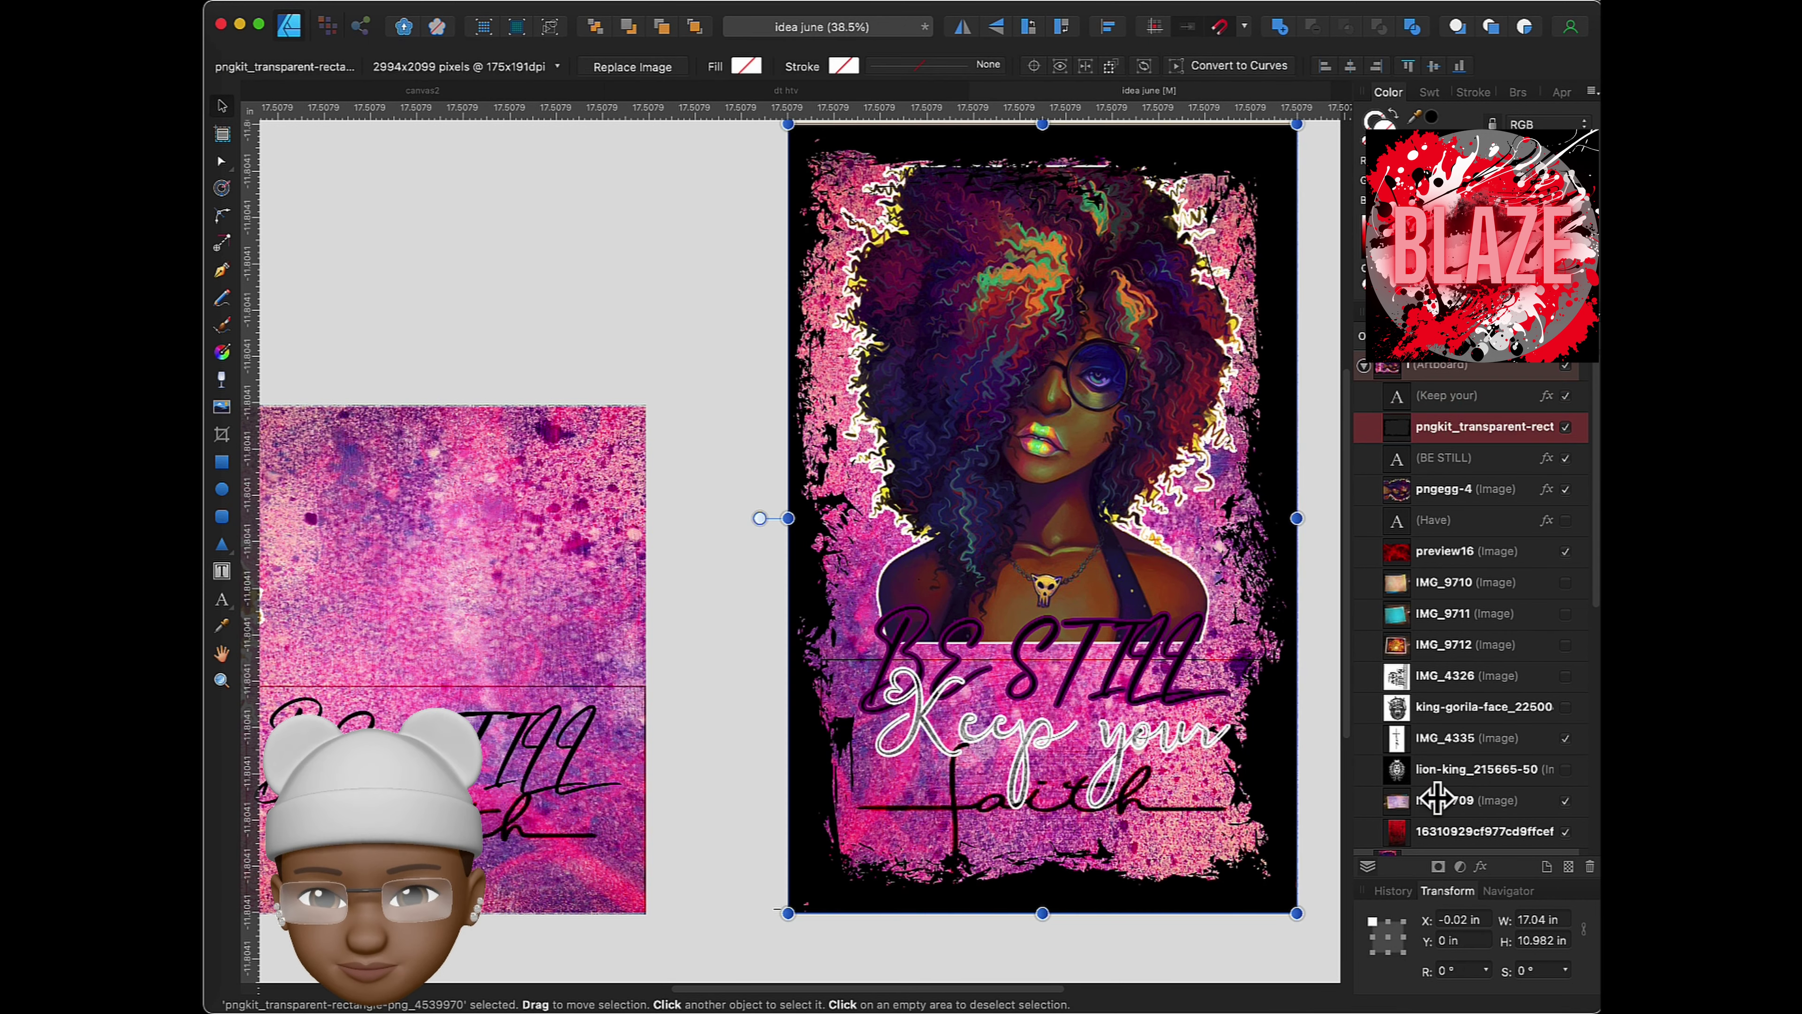
{"action": "left_click", "coordinate": [1426, 461]}
{"action": "left_click", "coordinate": [1447, 396]}
{"action": "left_click_drag", "start_coordinate": [1228, 710], "coordinate": [1138, 704]}
{"action": "left_click_drag", "start_coordinate": [1078, 768], "coordinate": [1129, 745]}
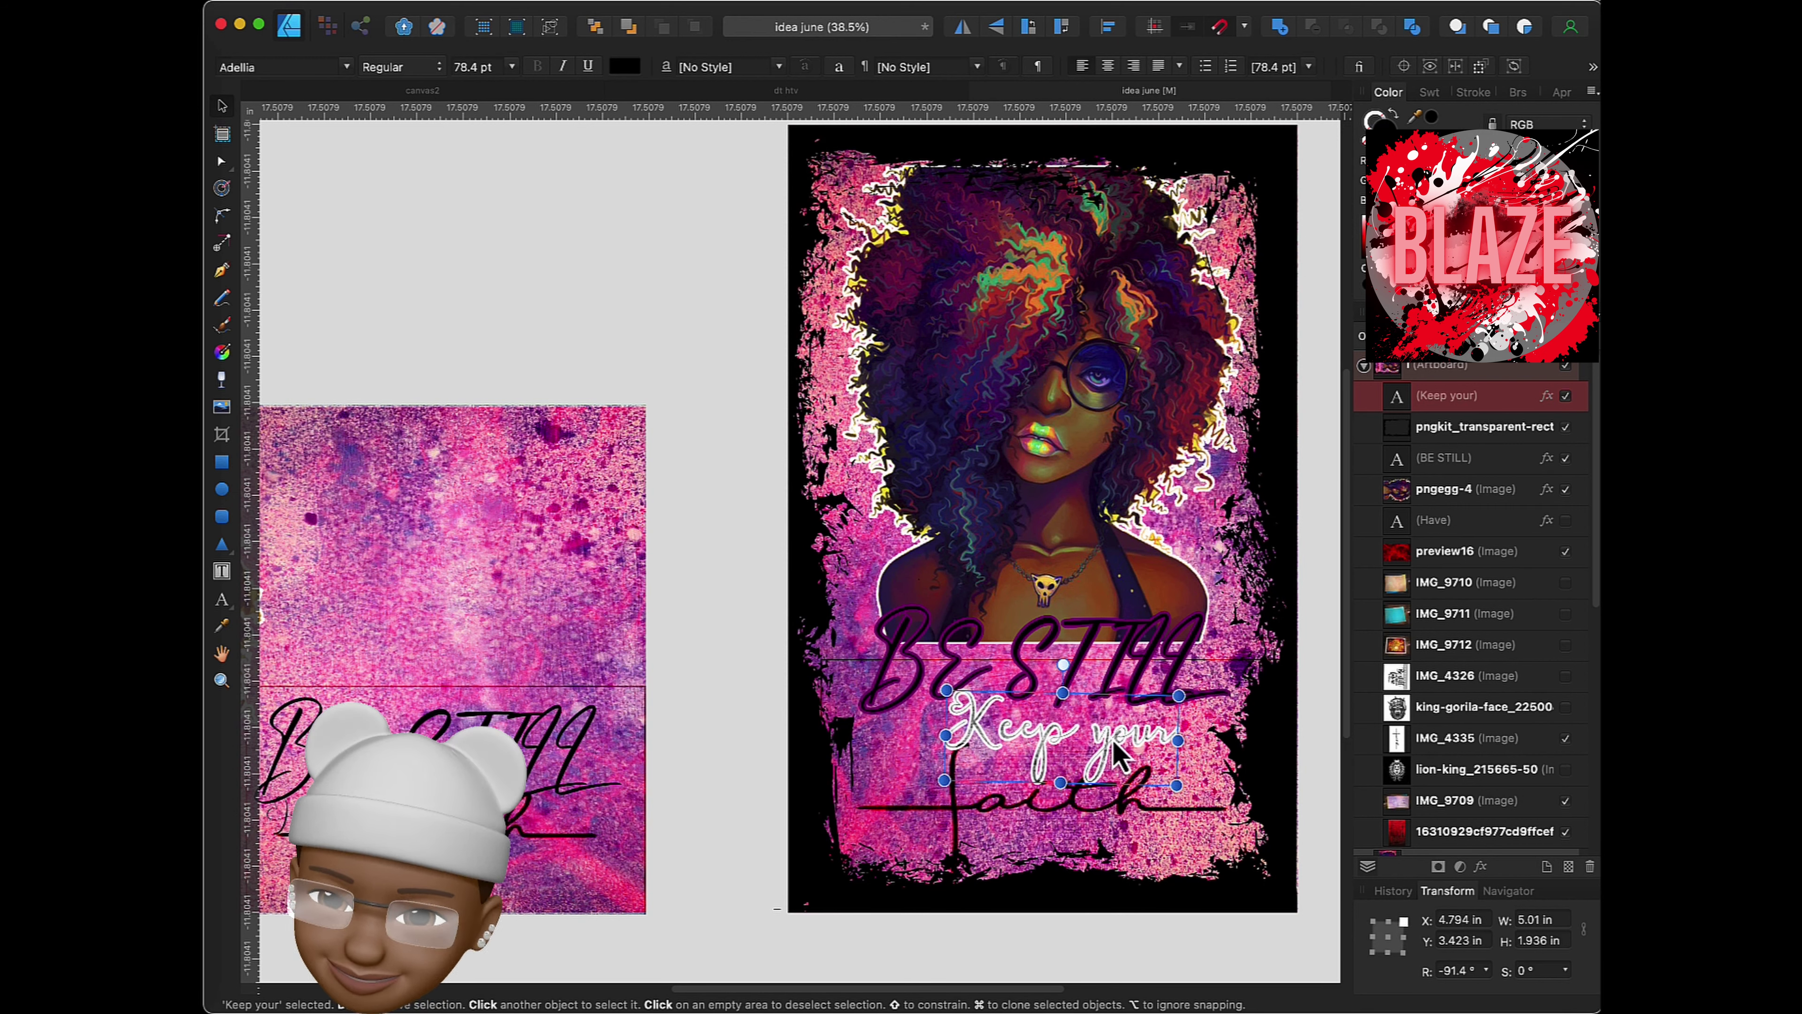
{"action": "left_click", "coordinate": [903, 693]}
{"action": "scroll", "coordinate": [903, 692], "scroll_direction": "right", "scroll_amount": 3}
{"action": "scroll", "coordinate": [902, 692], "scroll_direction": "right", "scroll_amount": 1}
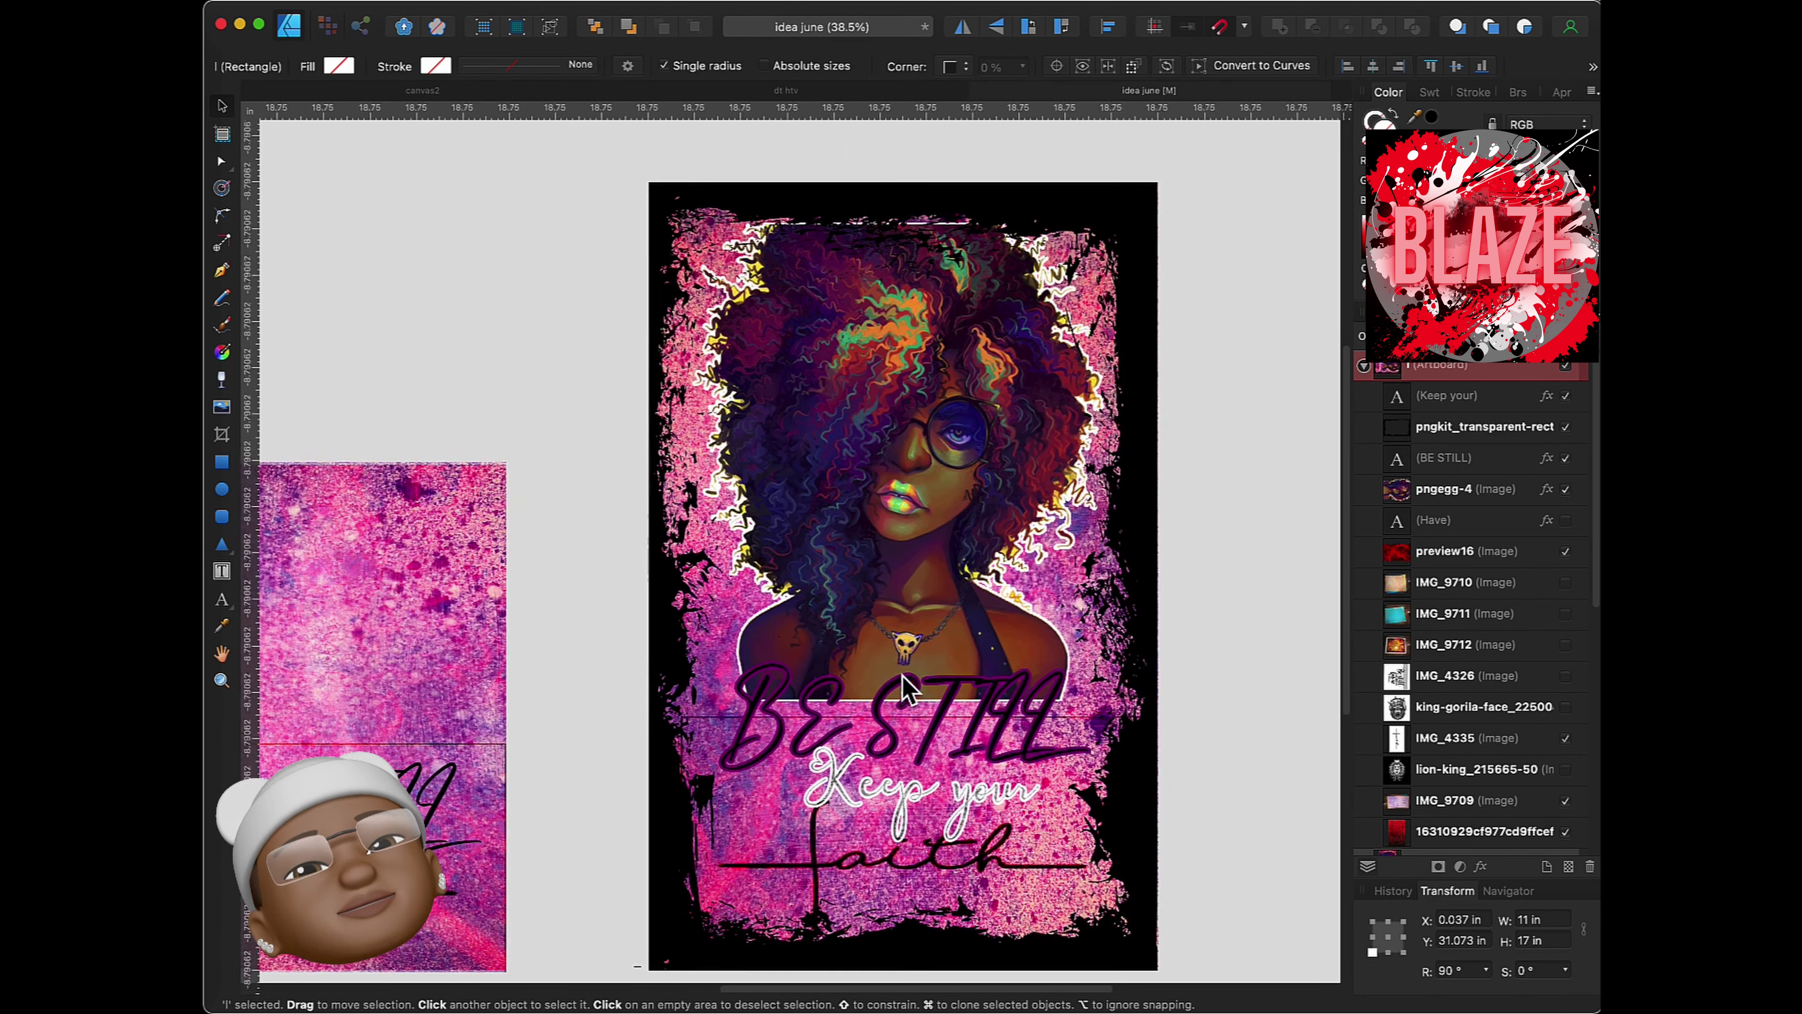
{"action": "scroll", "coordinate": [903, 692], "scroll_direction": "right", "scroll_amount": 1}
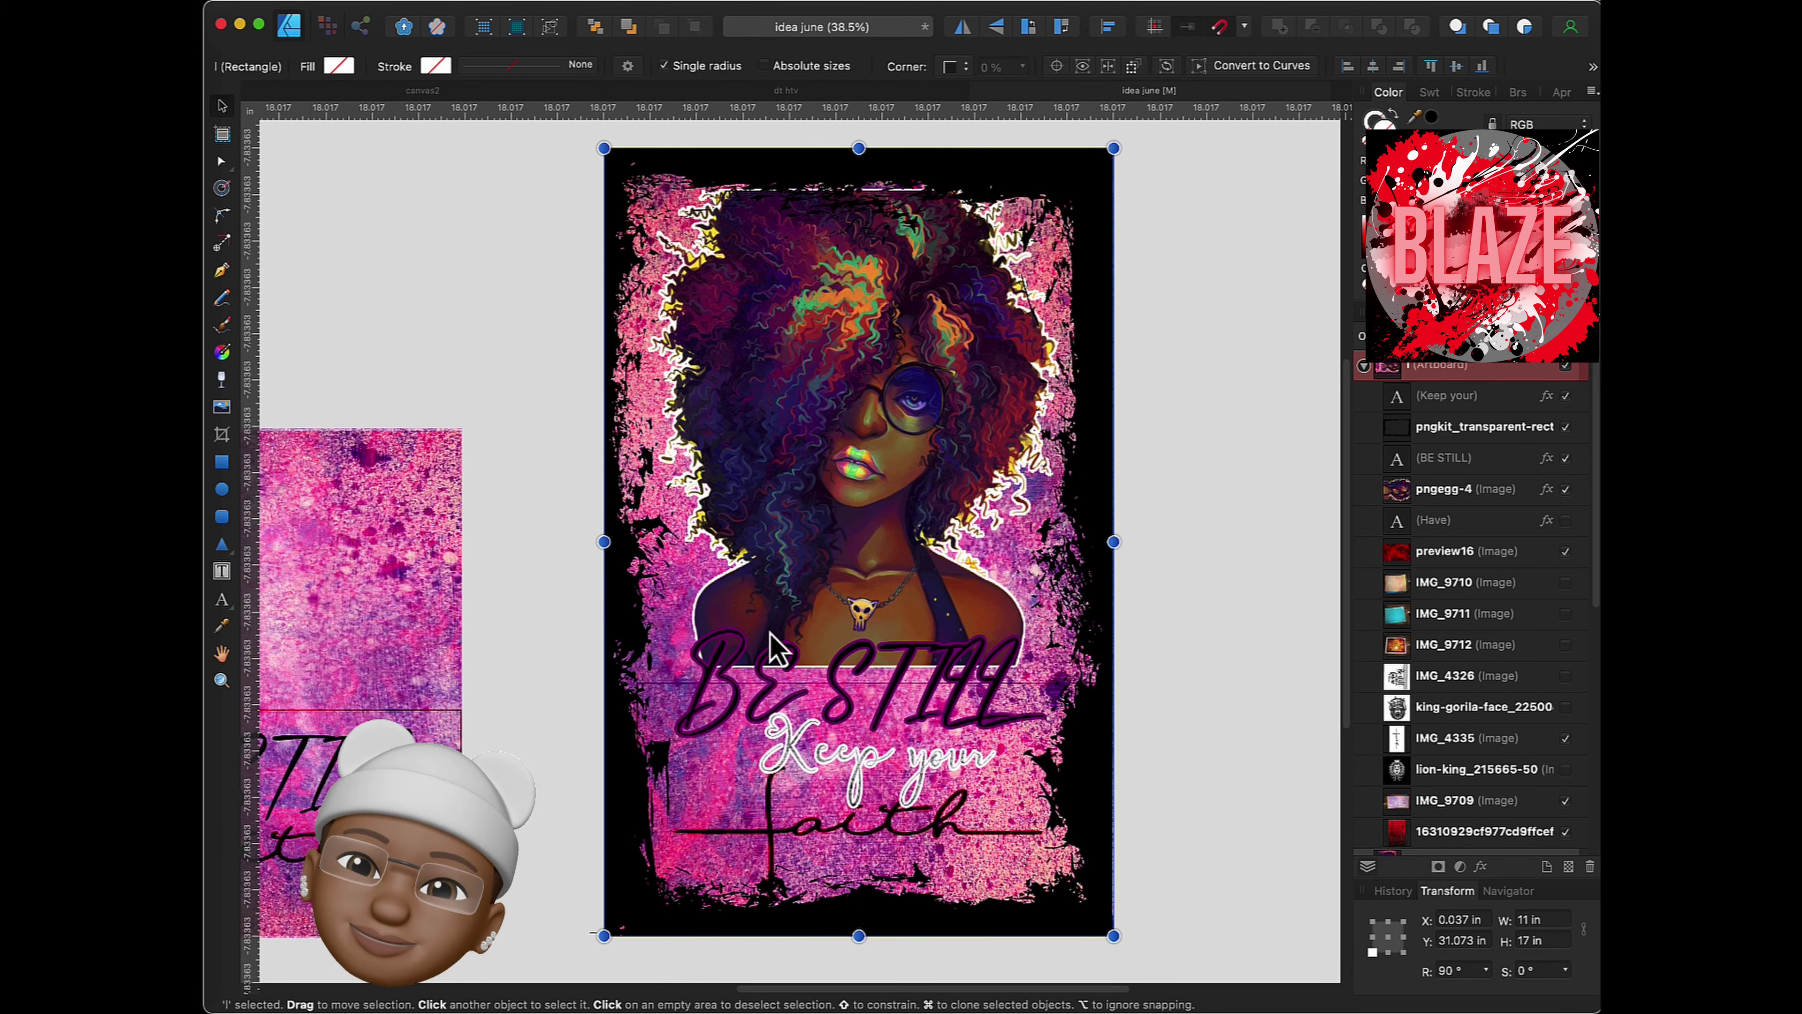
{"action": "left_click", "coordinate": [910, 802]}
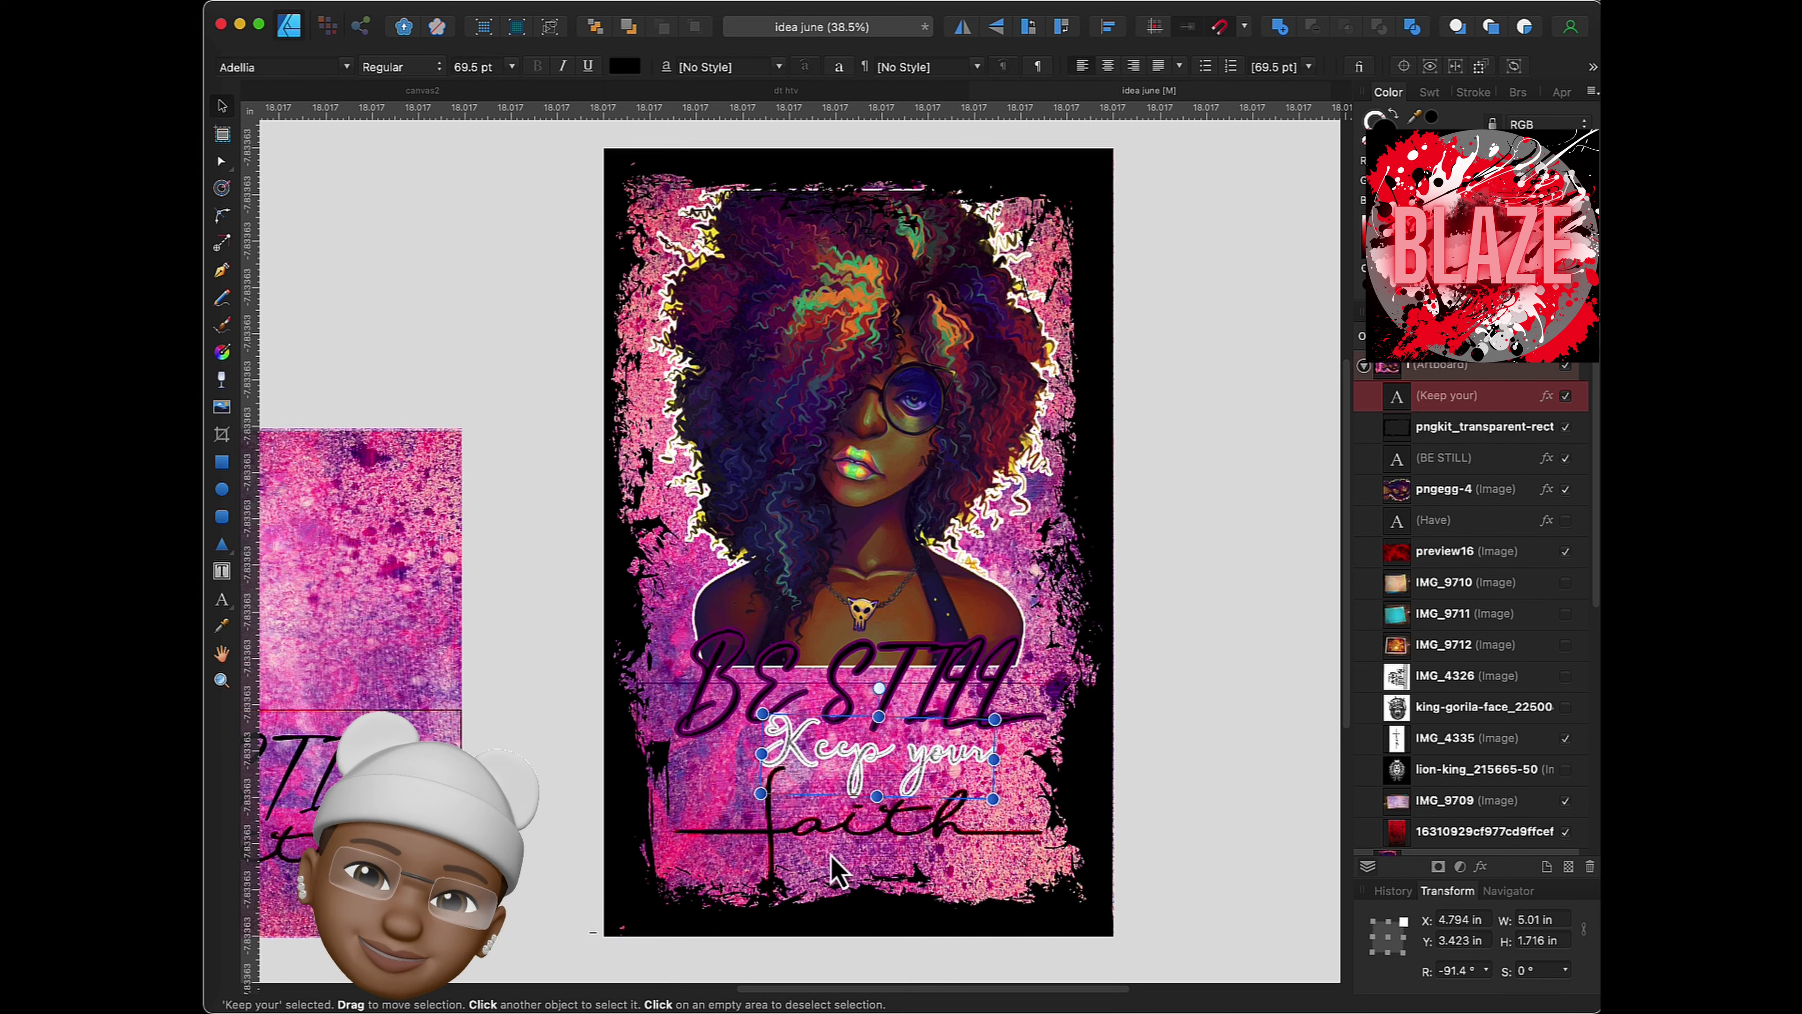
{"action": "left_click", "coordinate": [527, 487]}
- Duplicate the black pngkit grunge frame layer
{"action": "left_click", "coordinate": [884, 503]}
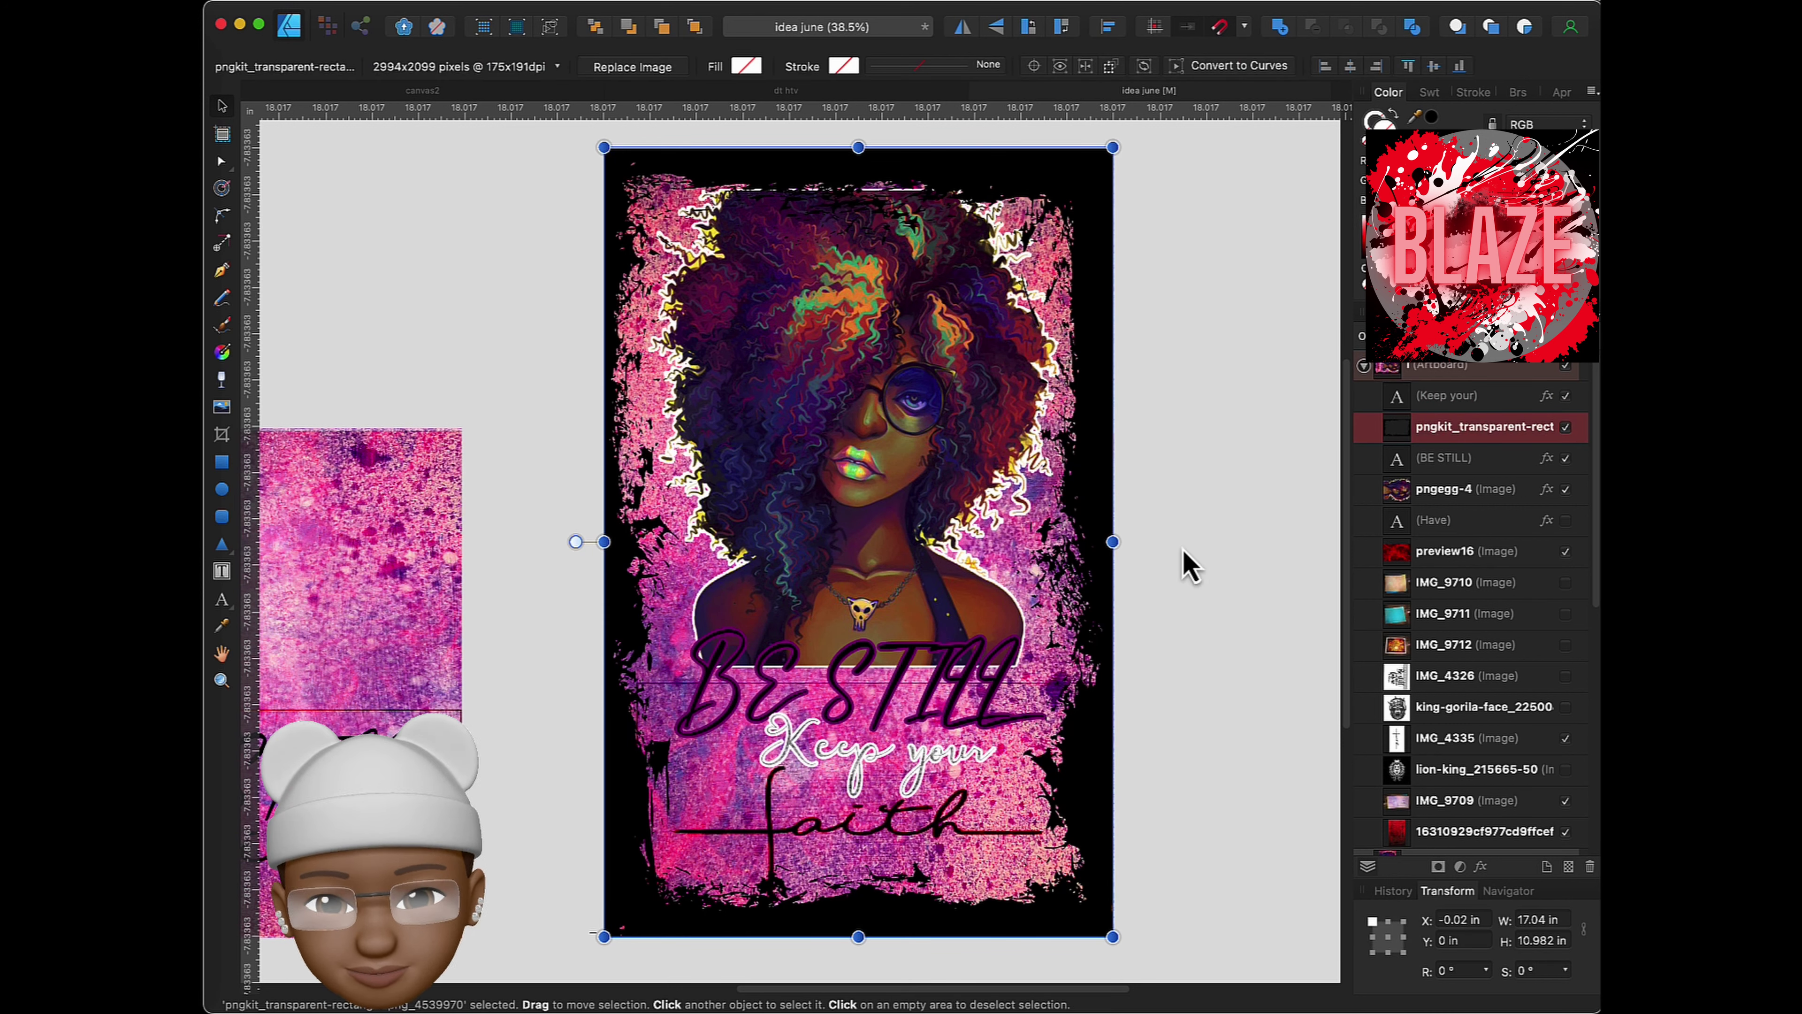
{"action": "right_click", "coordinate": [1450, 450]}
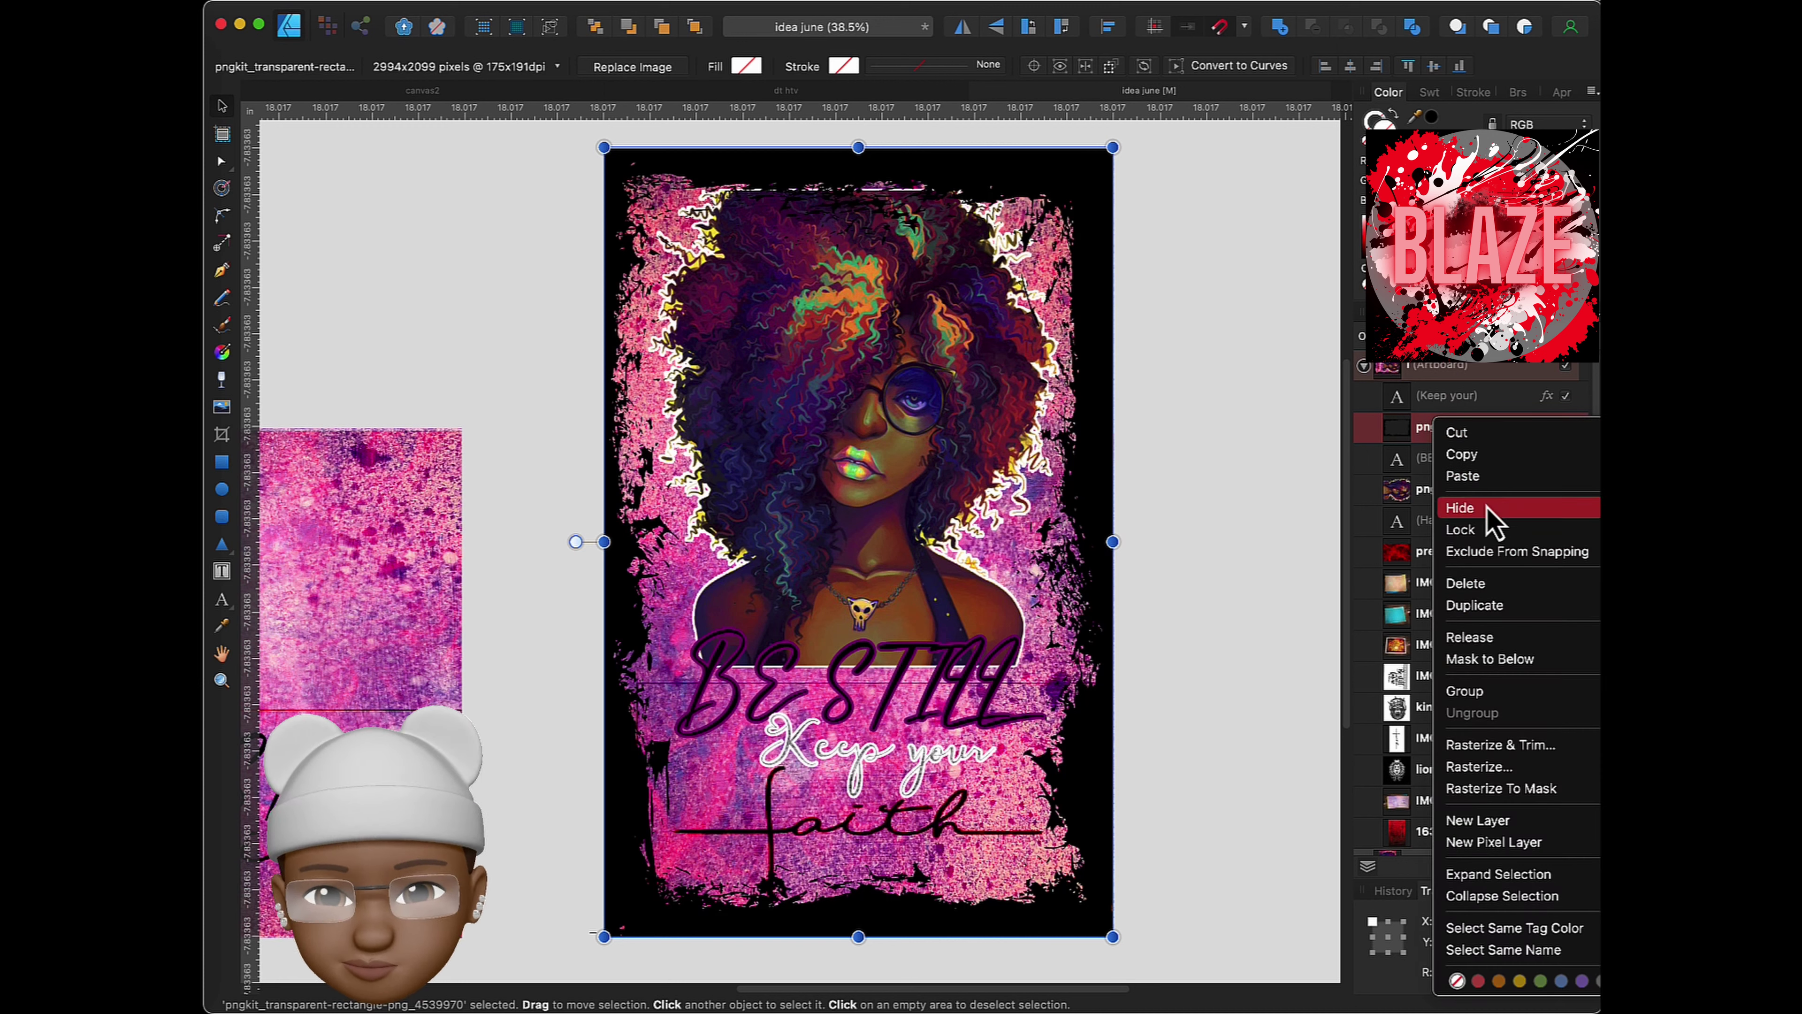
{"action": "left_click", "coordinate": [1509, 609]}
- Give the frame a gold Outline effect about 1 px thick at 100% opacity
{"action": "left_click", "coordinate": [1447, 337]}
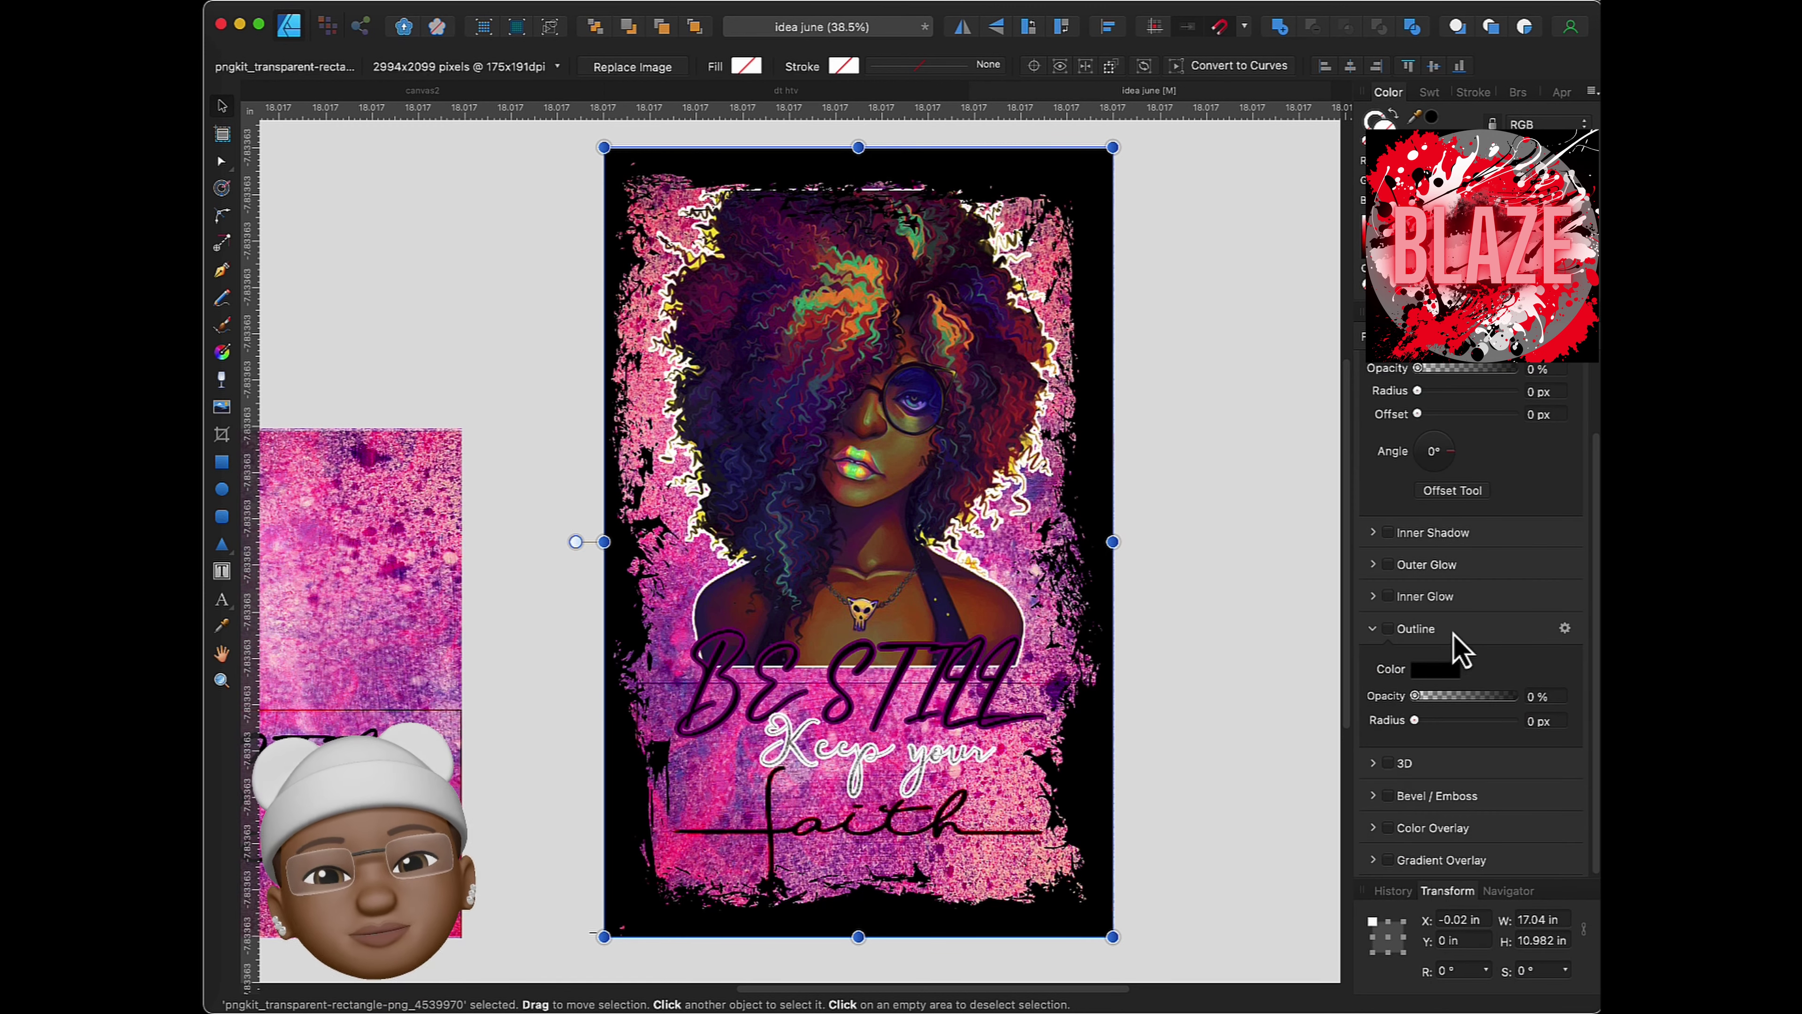
{"action": "left_click", "coordinate": [1447, 671]}
{"action": "left_click", "coordinate": [1537, 824]}
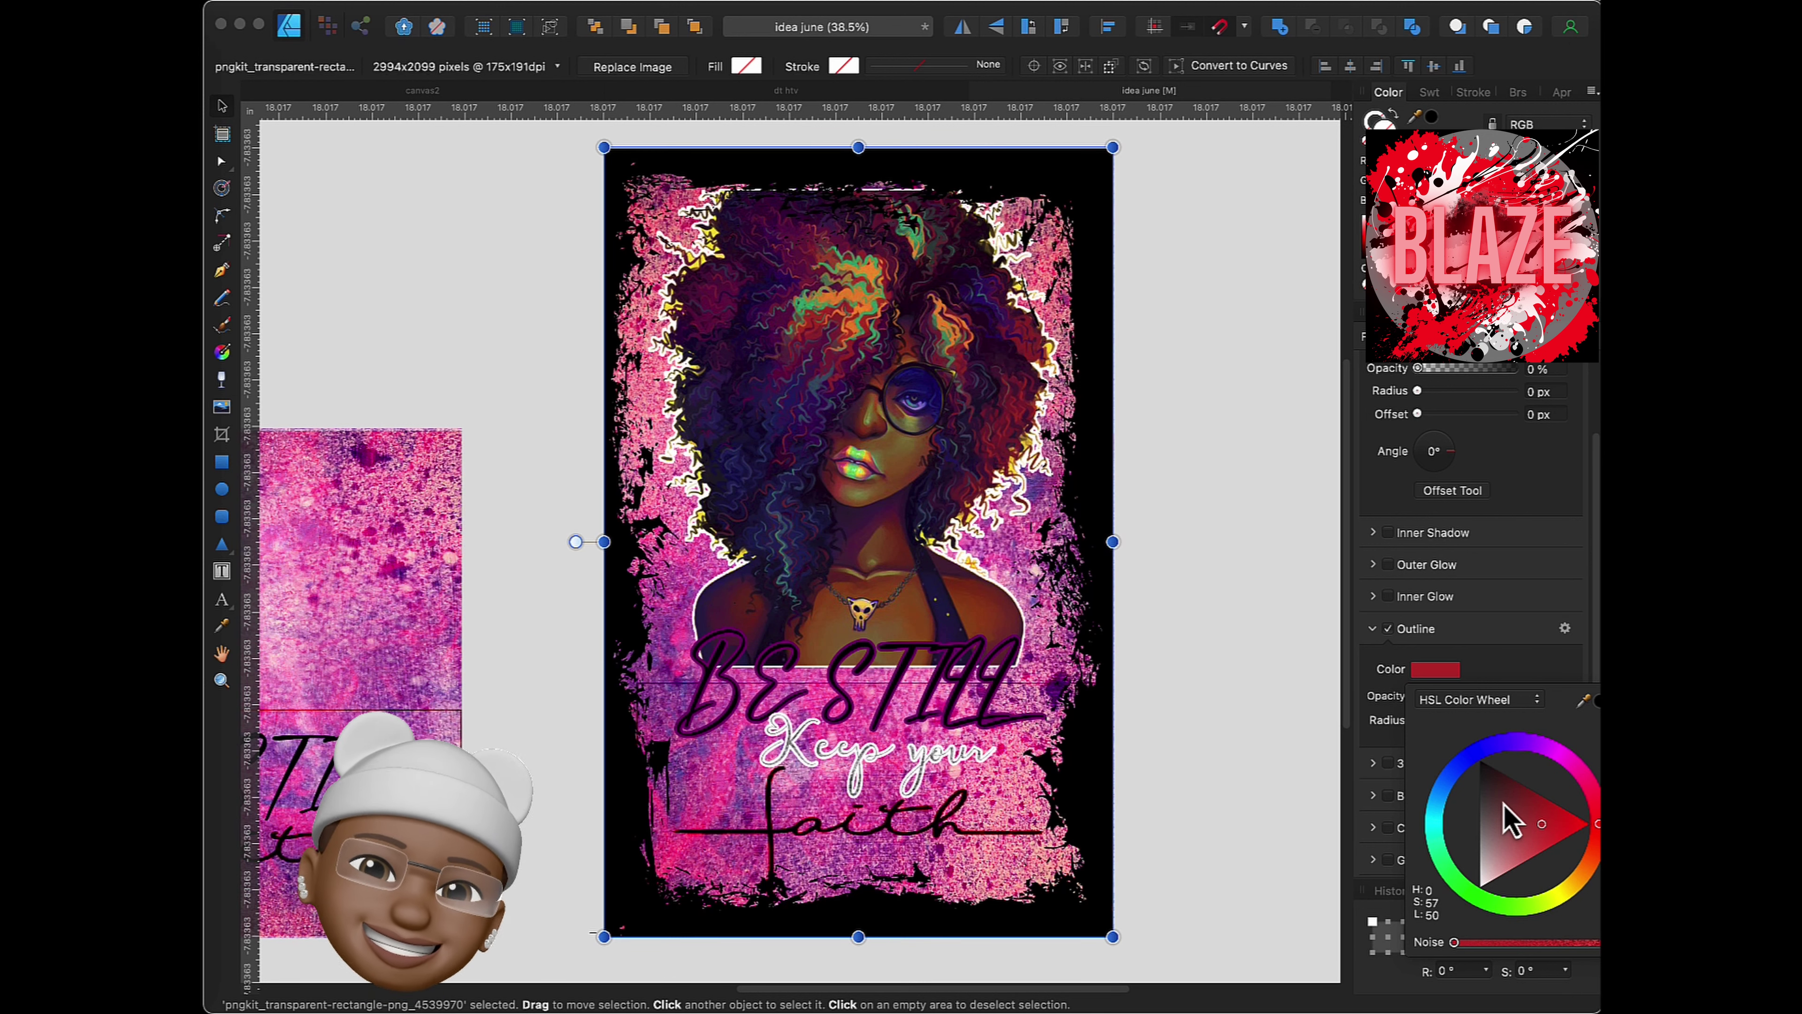
{"action": "mouse_move", "coordinate": [1436, 721]}
{"action": "left_mouse_down"}
{"action": "mouse_move", "coordinate": [1468, 722]}
{"action": "mouse_move", "coordinate": [1418, 721]}
{"action": "left_mouse_up"}
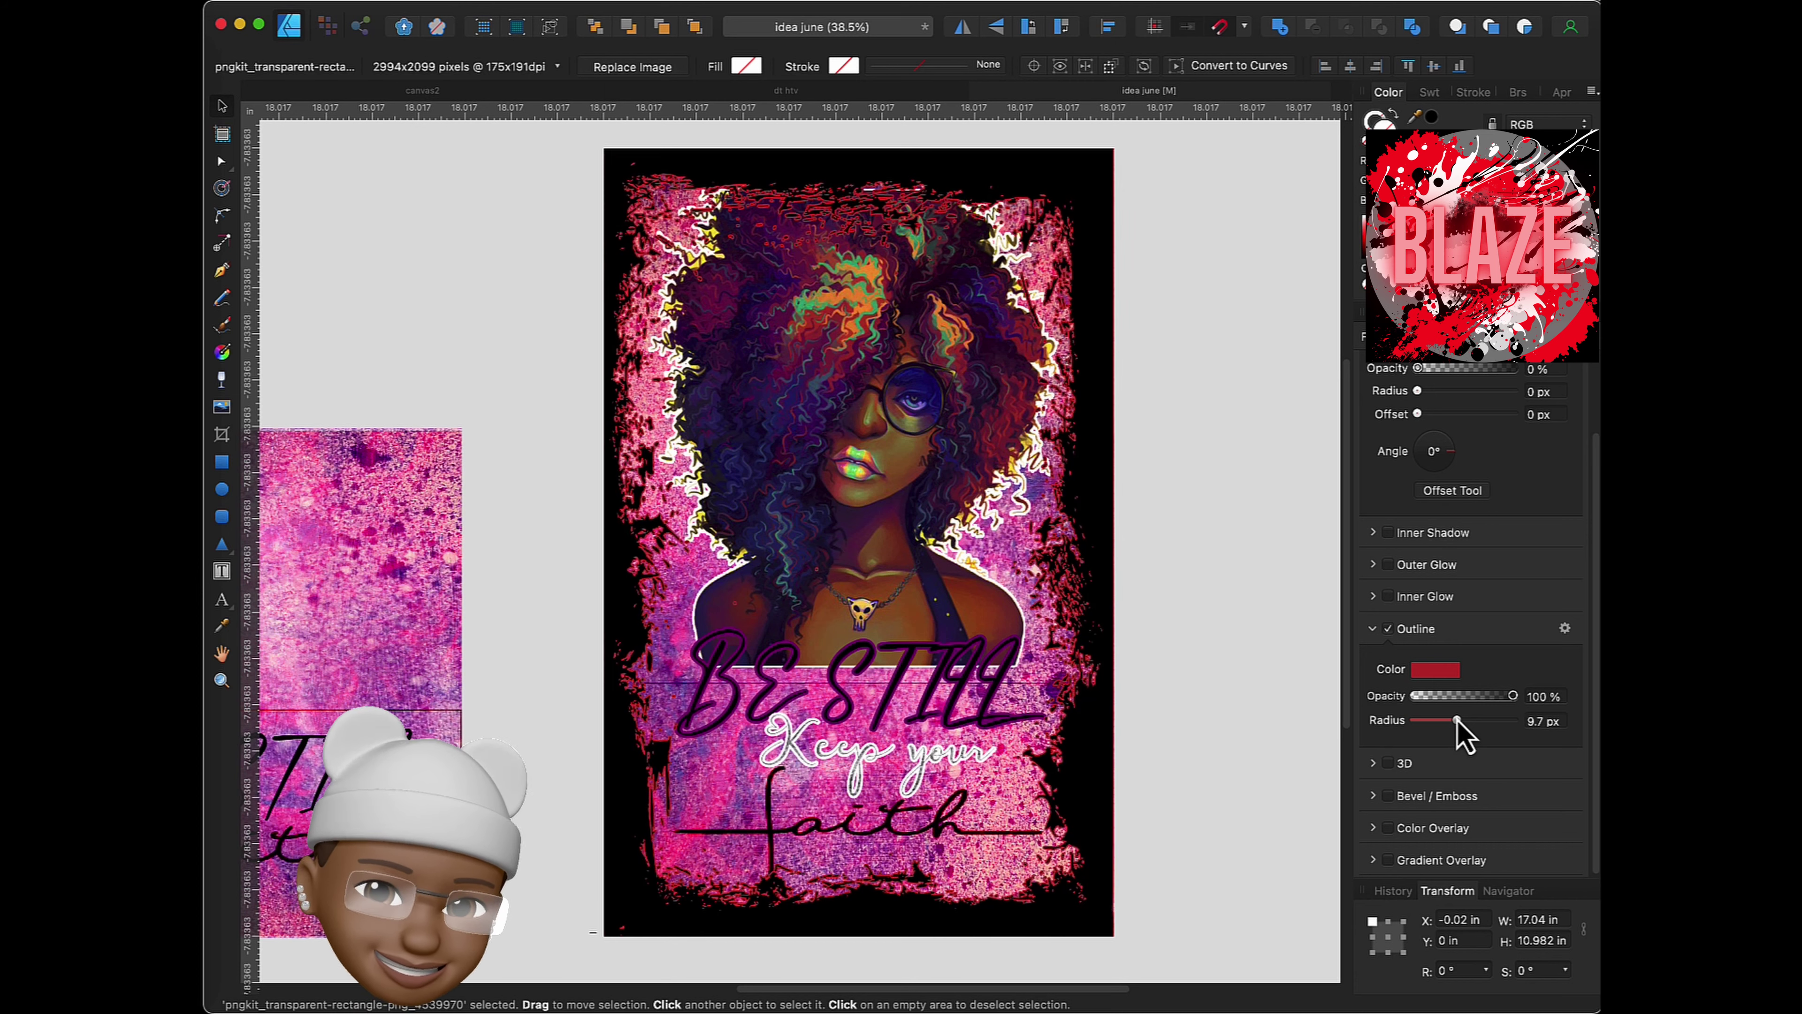
{"action": "left_click_drag", "start_coordinate": [1444, 719], "coordinate": [1447, 720]}
{"action": "scroll", "coordinate": [1087, 661], "scroll_direction": "up", "scroll_amount": 3}
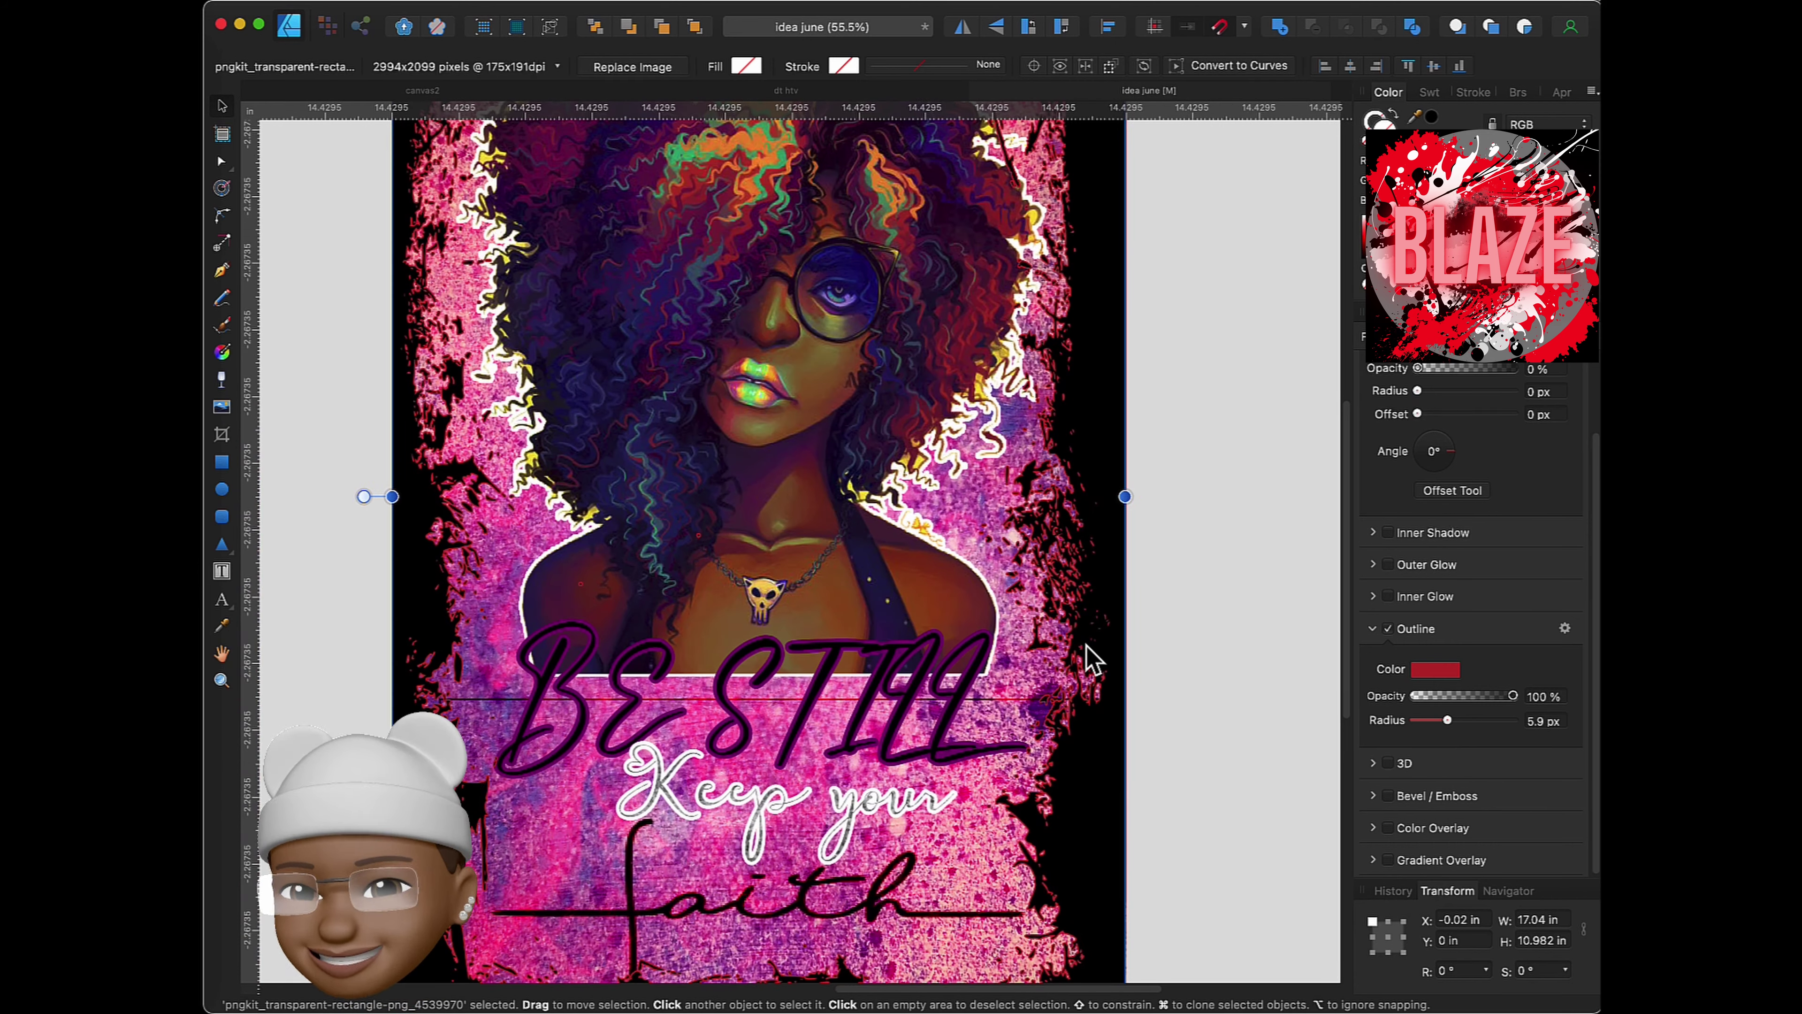
{"action": "scroll", "coordinate": [1087, 675], "scroll_direction": "down", "scroll_amount": 2}
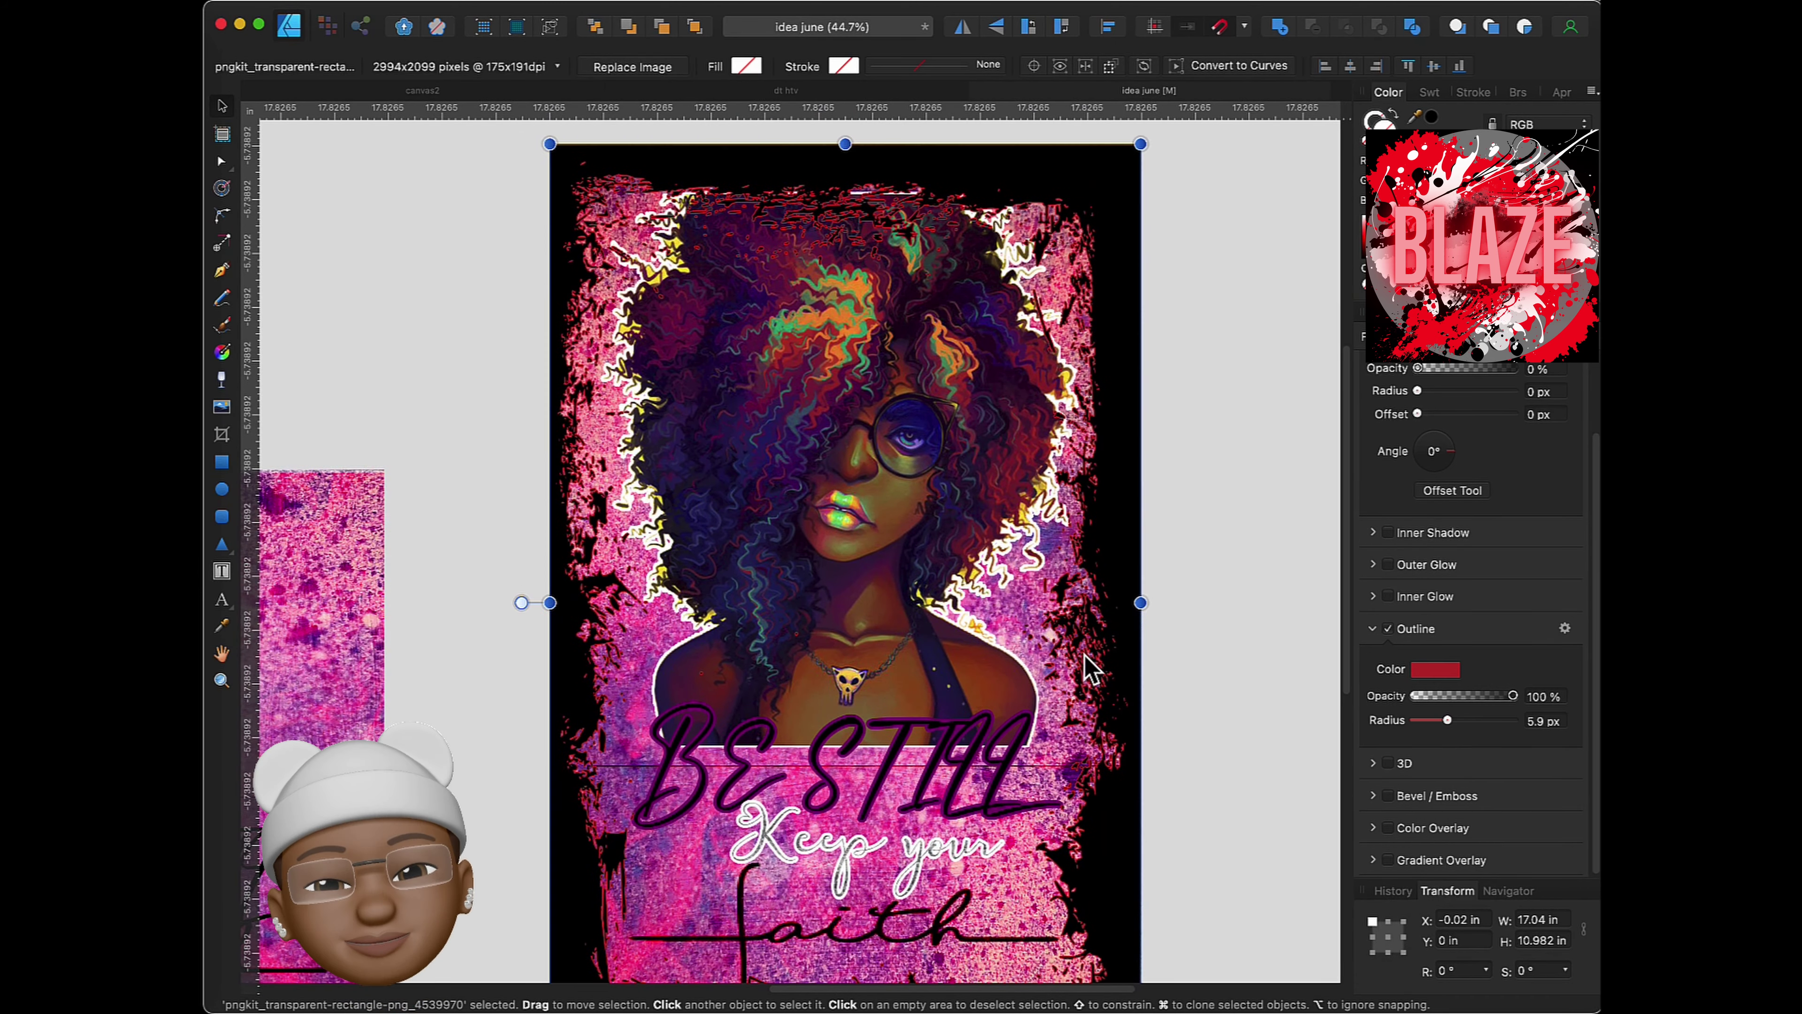
{"action": "left_click_drag", "start_coordinate": [1447, 720], "coordinate": [1436, 722]}
{"action": "left_click", "coordinate": [1440, 672]}
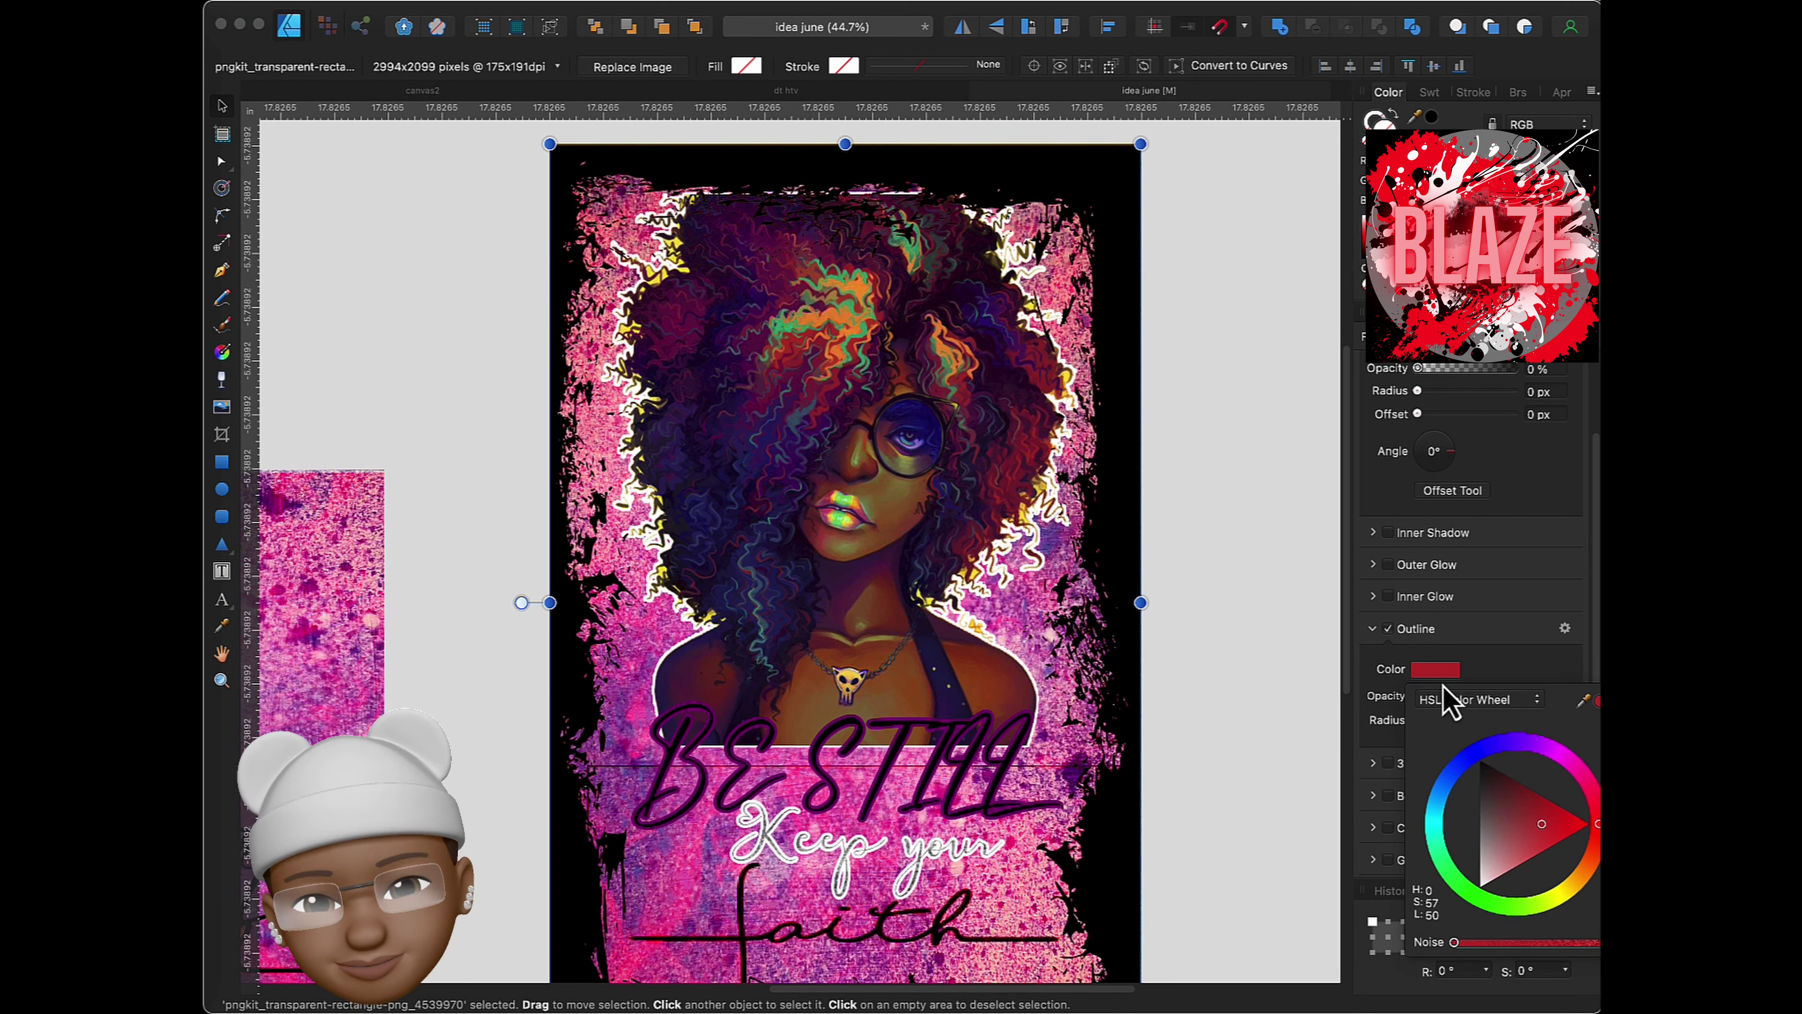
{"action": "mouse_move", "coordinate": [1570, 879]}
{"action": "left_mouse_down"}
{"action": "mouse_move", "coordinate": [1449, 891]}
{"action": "mouse_move", "coordinate": [1573, 785]}
{"action": "mouse_move", "coordinate": [1511, 902]}
{"action": "mouse_move", "coordinate": [1570, 893]}
{"action": "left_mouse_up"}
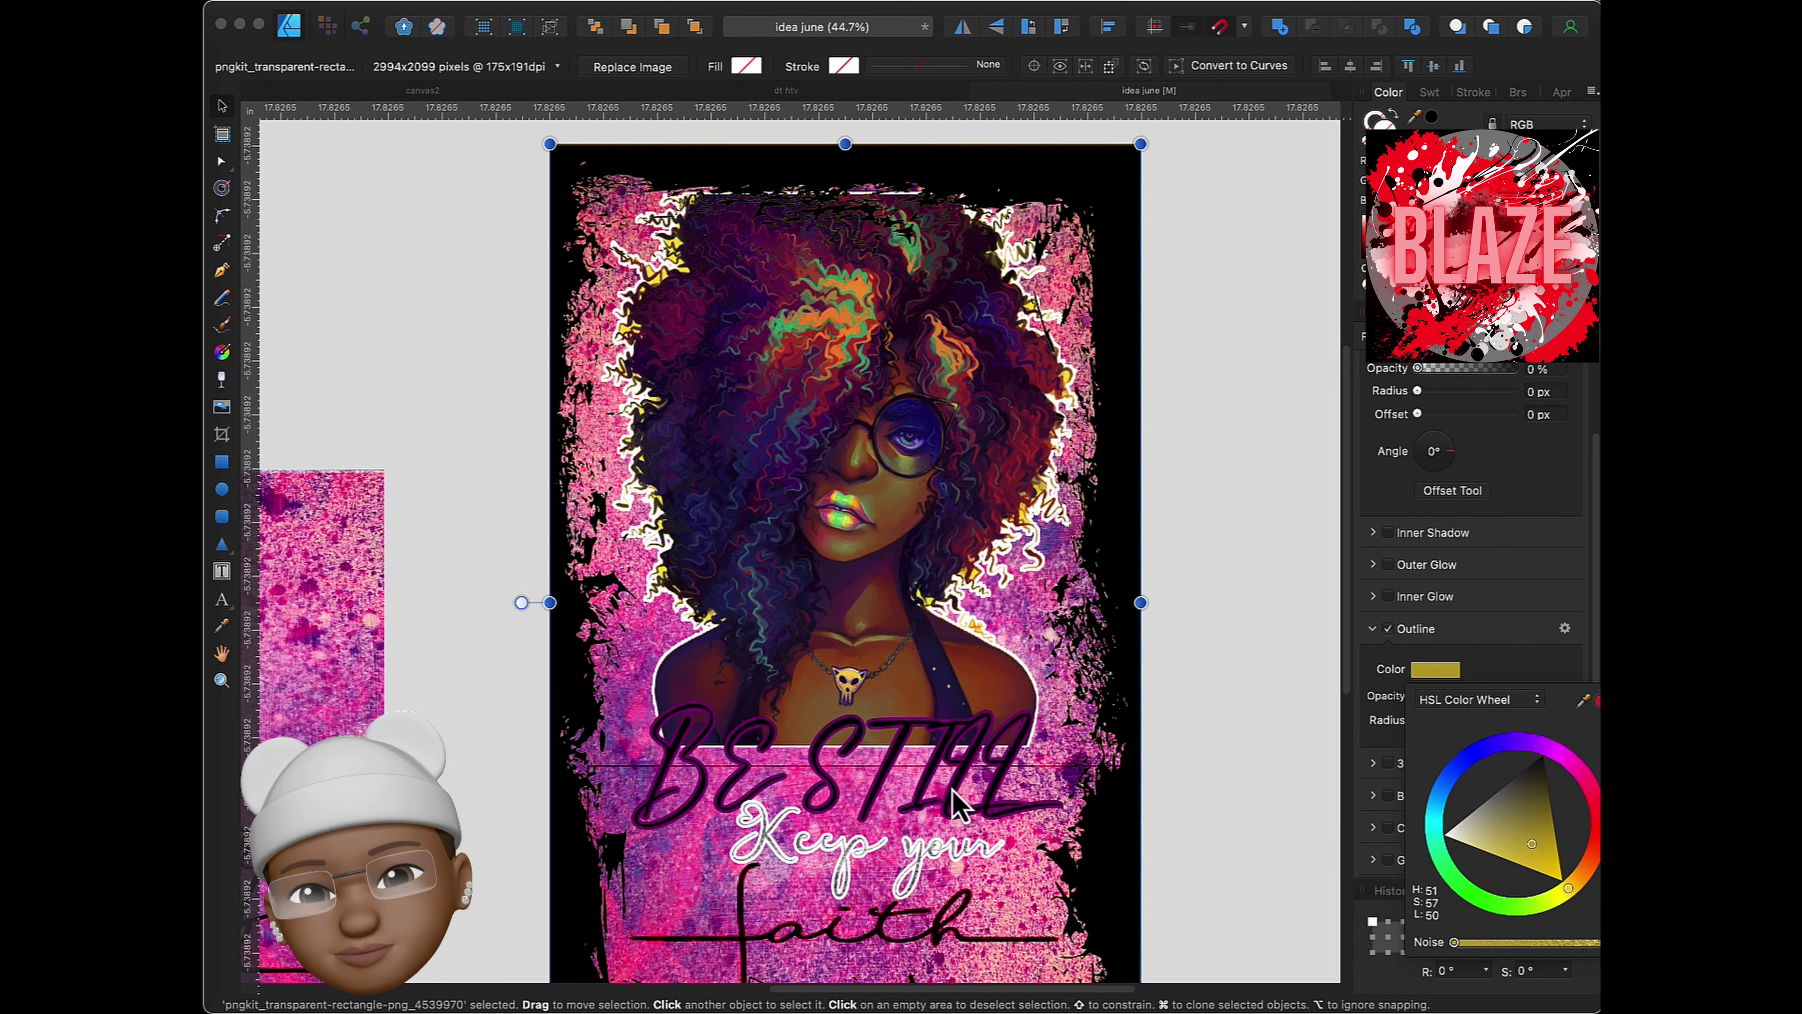
{"action": "key", "text": "Escape"}
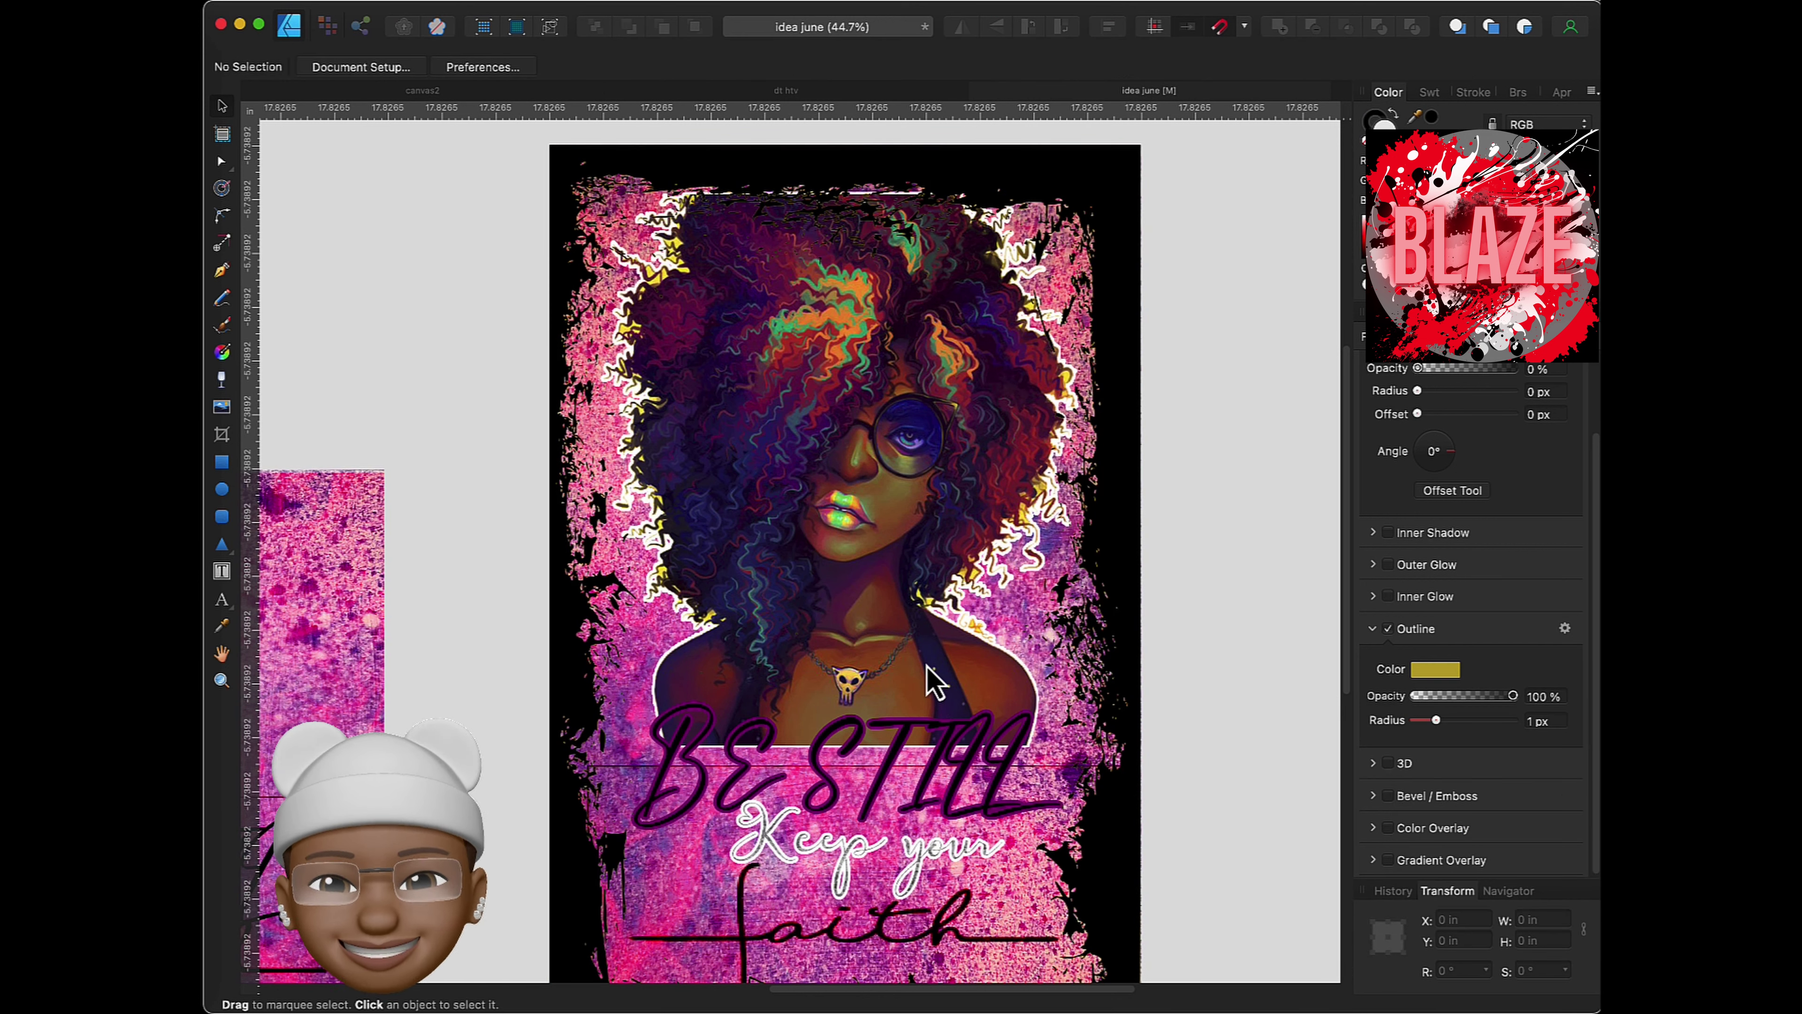
{"action": "scroll", "coordinate": [790, 900], "scroll_direction": "down", "scroll_amount": 2}
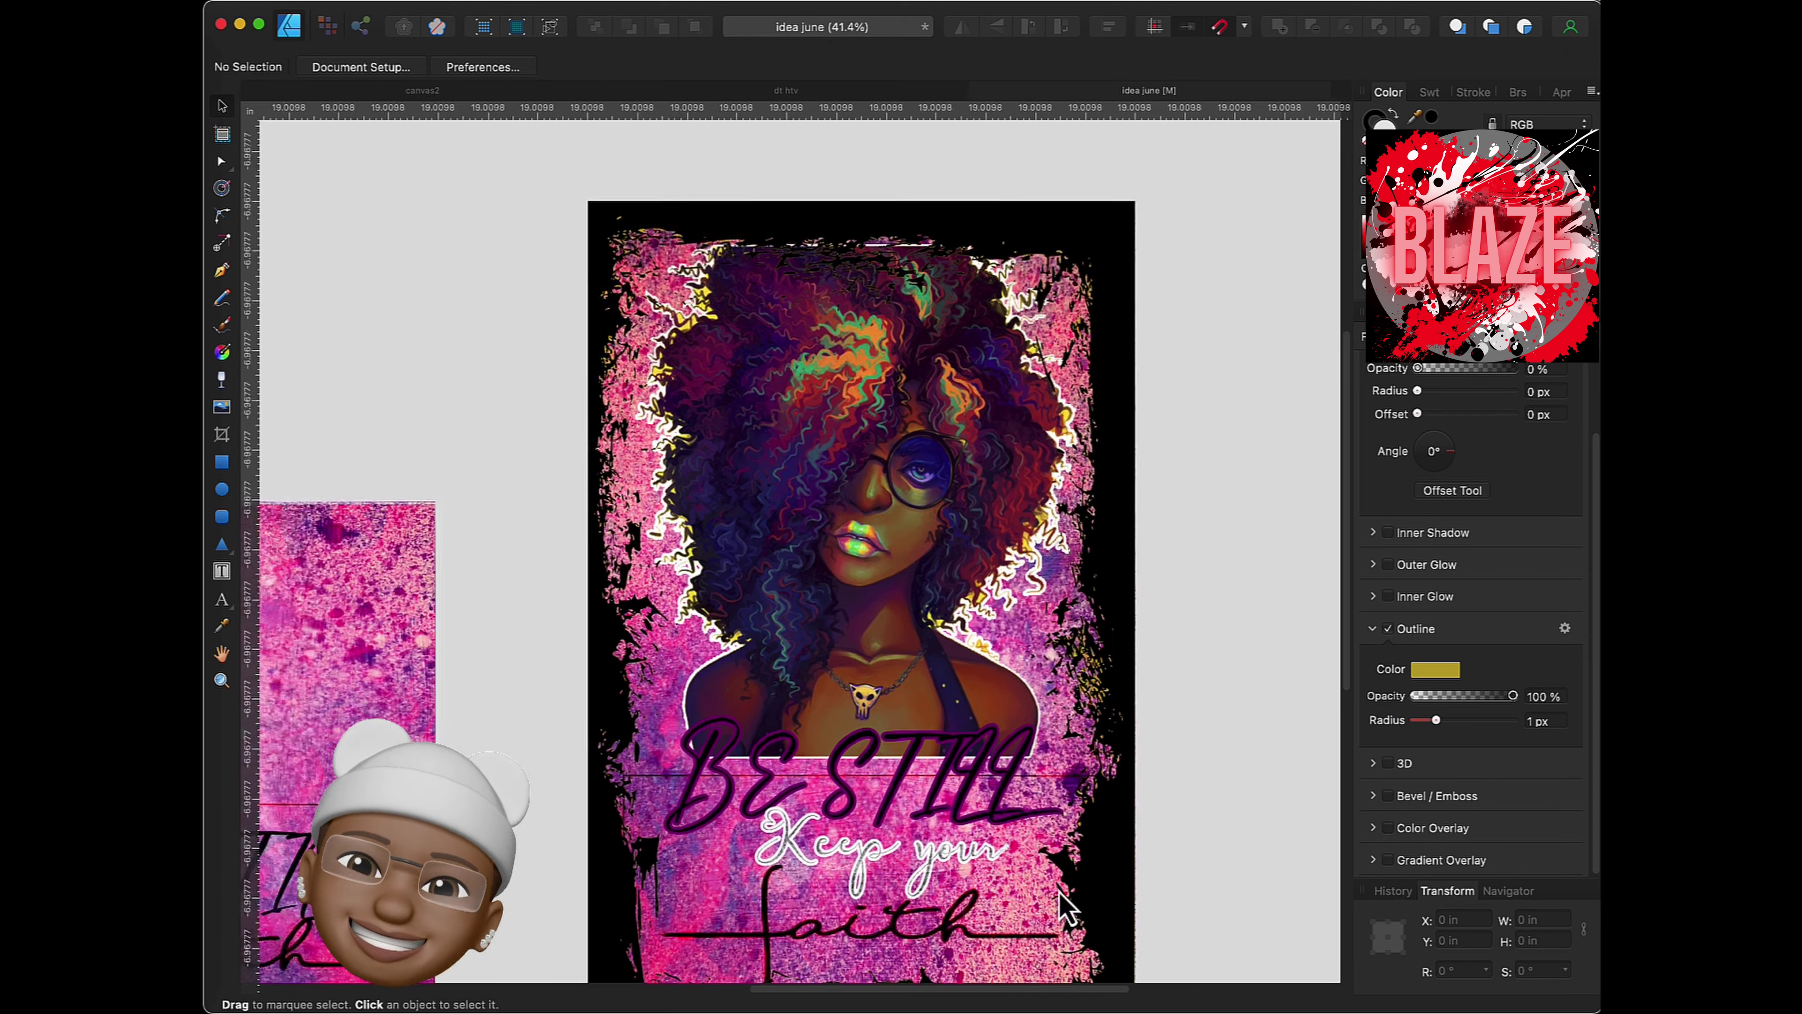
{"action": "scroll", "coordinate": [1167, 890], "scroll_direction": "down", "scroll_amount": 2}
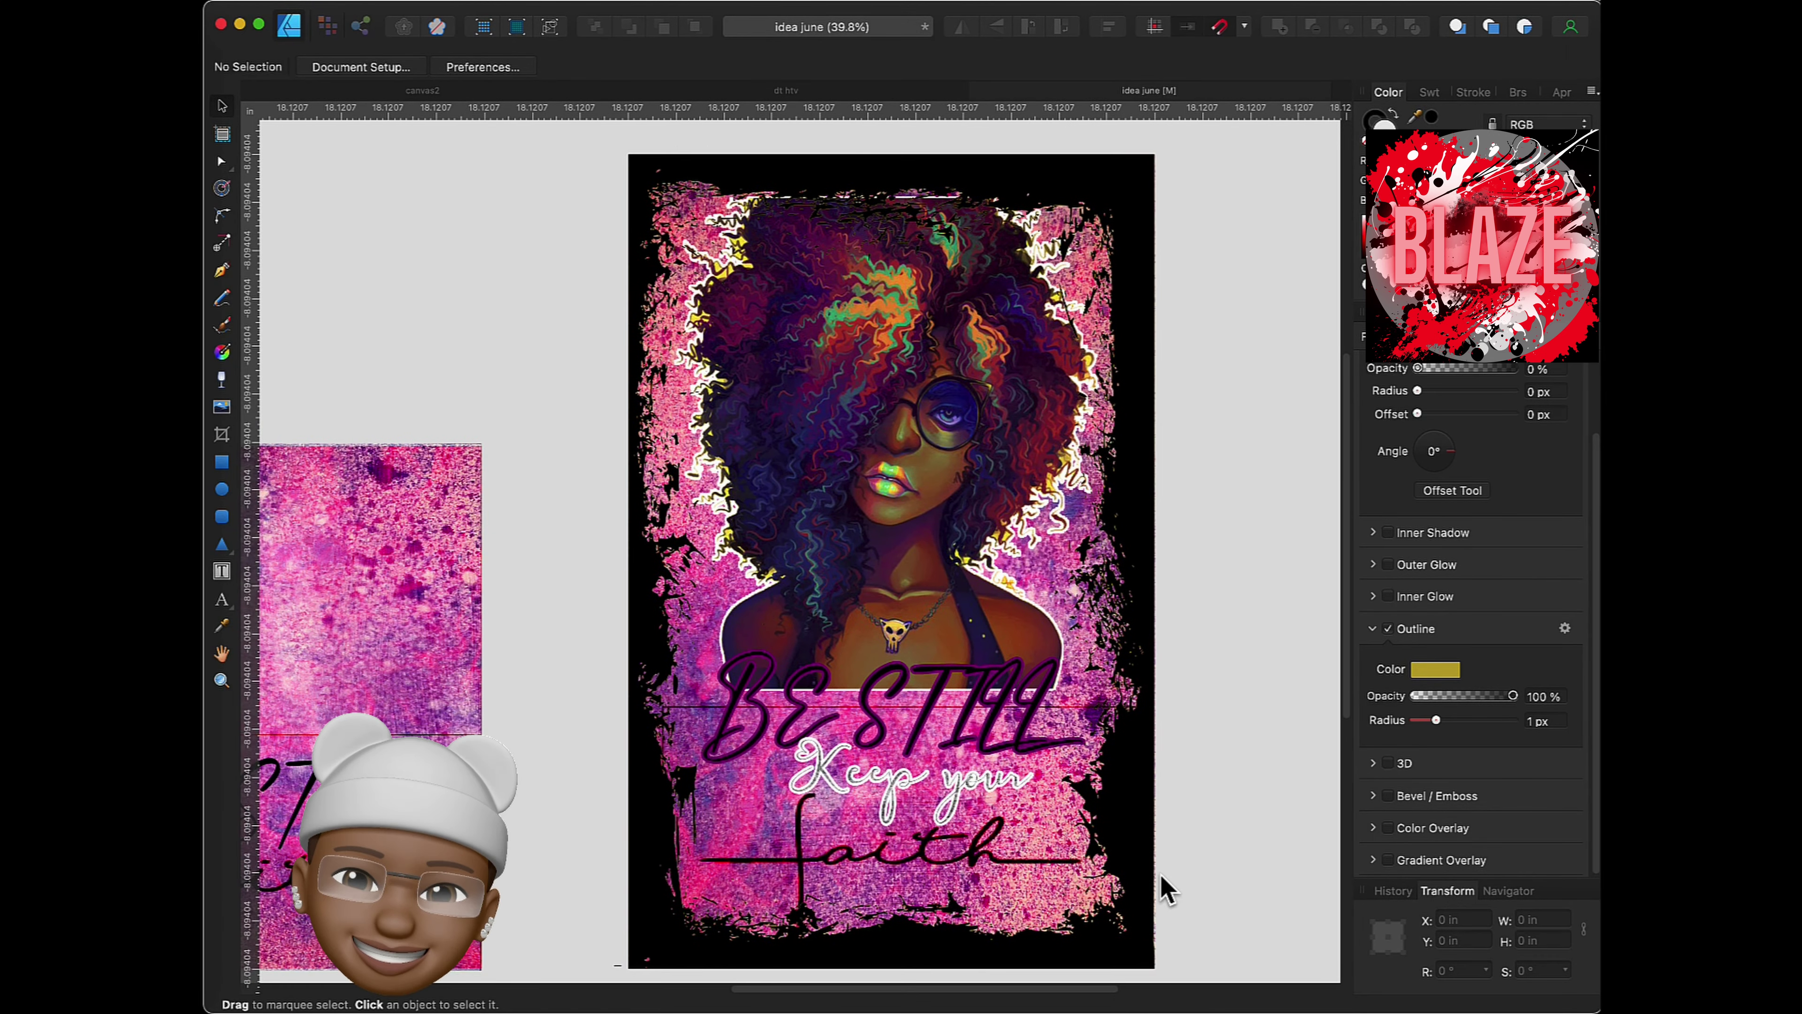
- Add a 50%-opacity Inner Shadow effect to the IMG_4335 faith image layer
{"action": "left_click", "coordinate": [933, 880]}
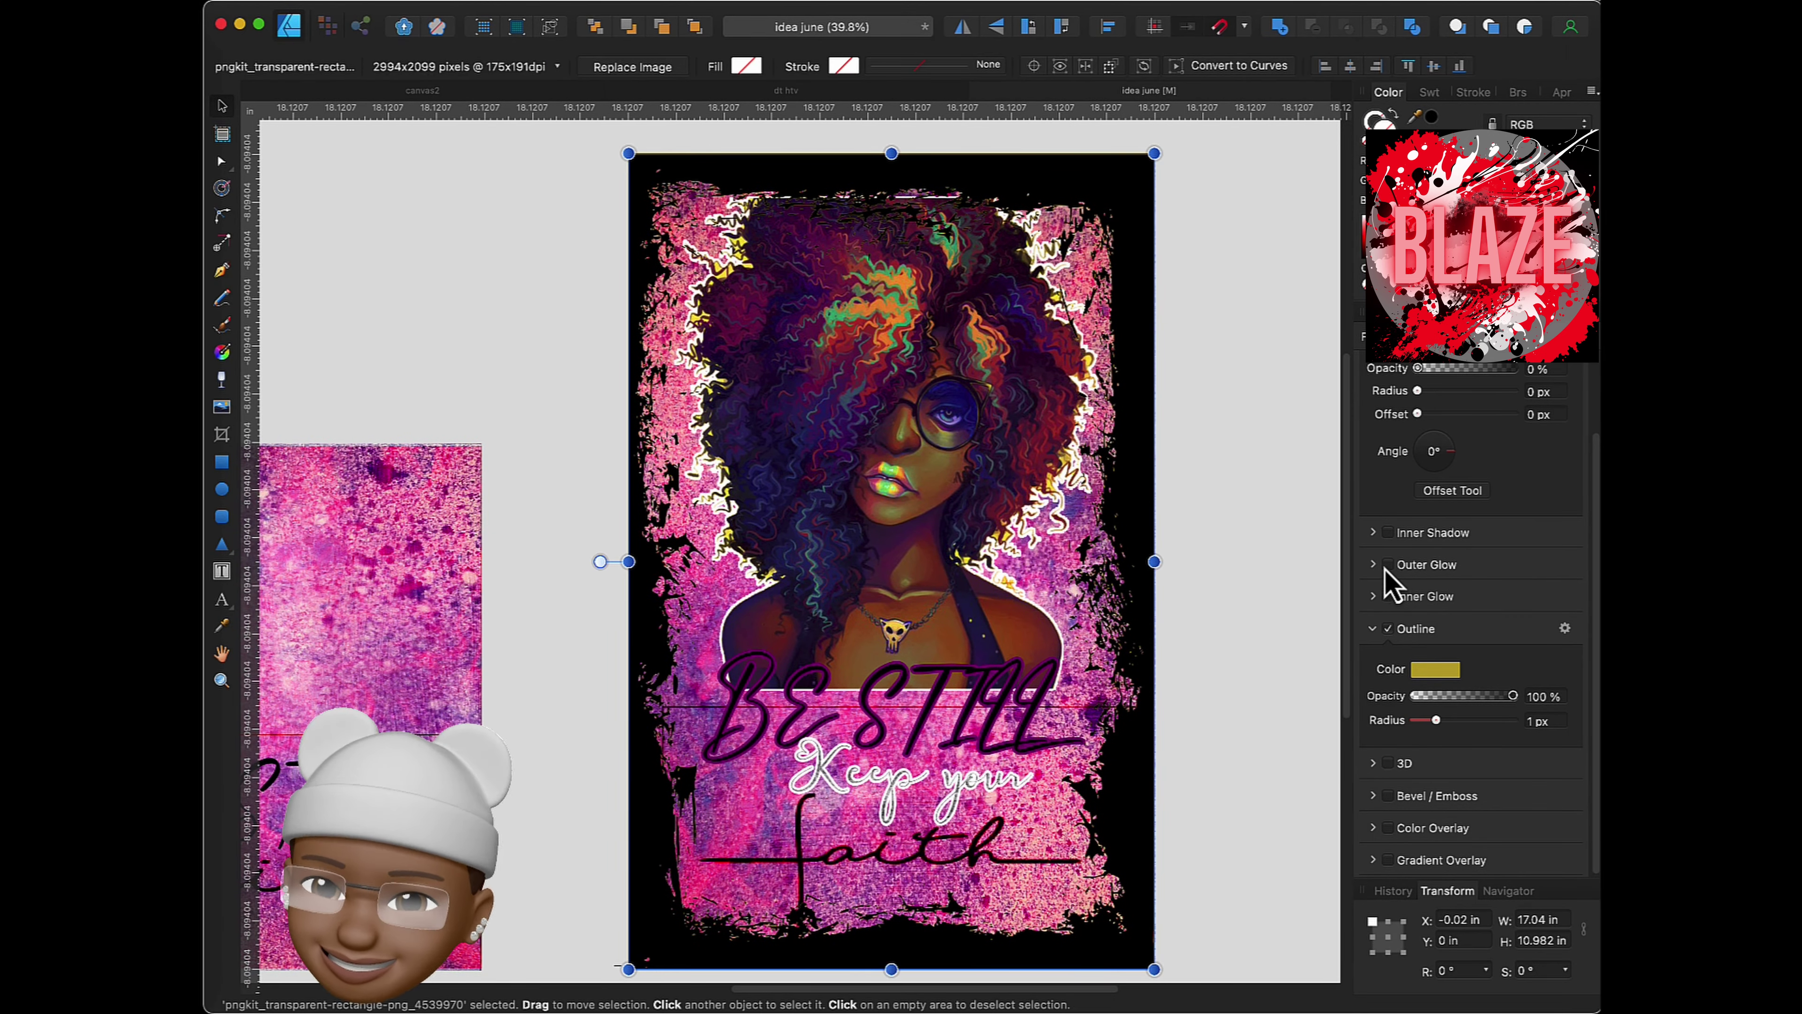
{"action": "left_click", "coordinate": [1490, 336]}
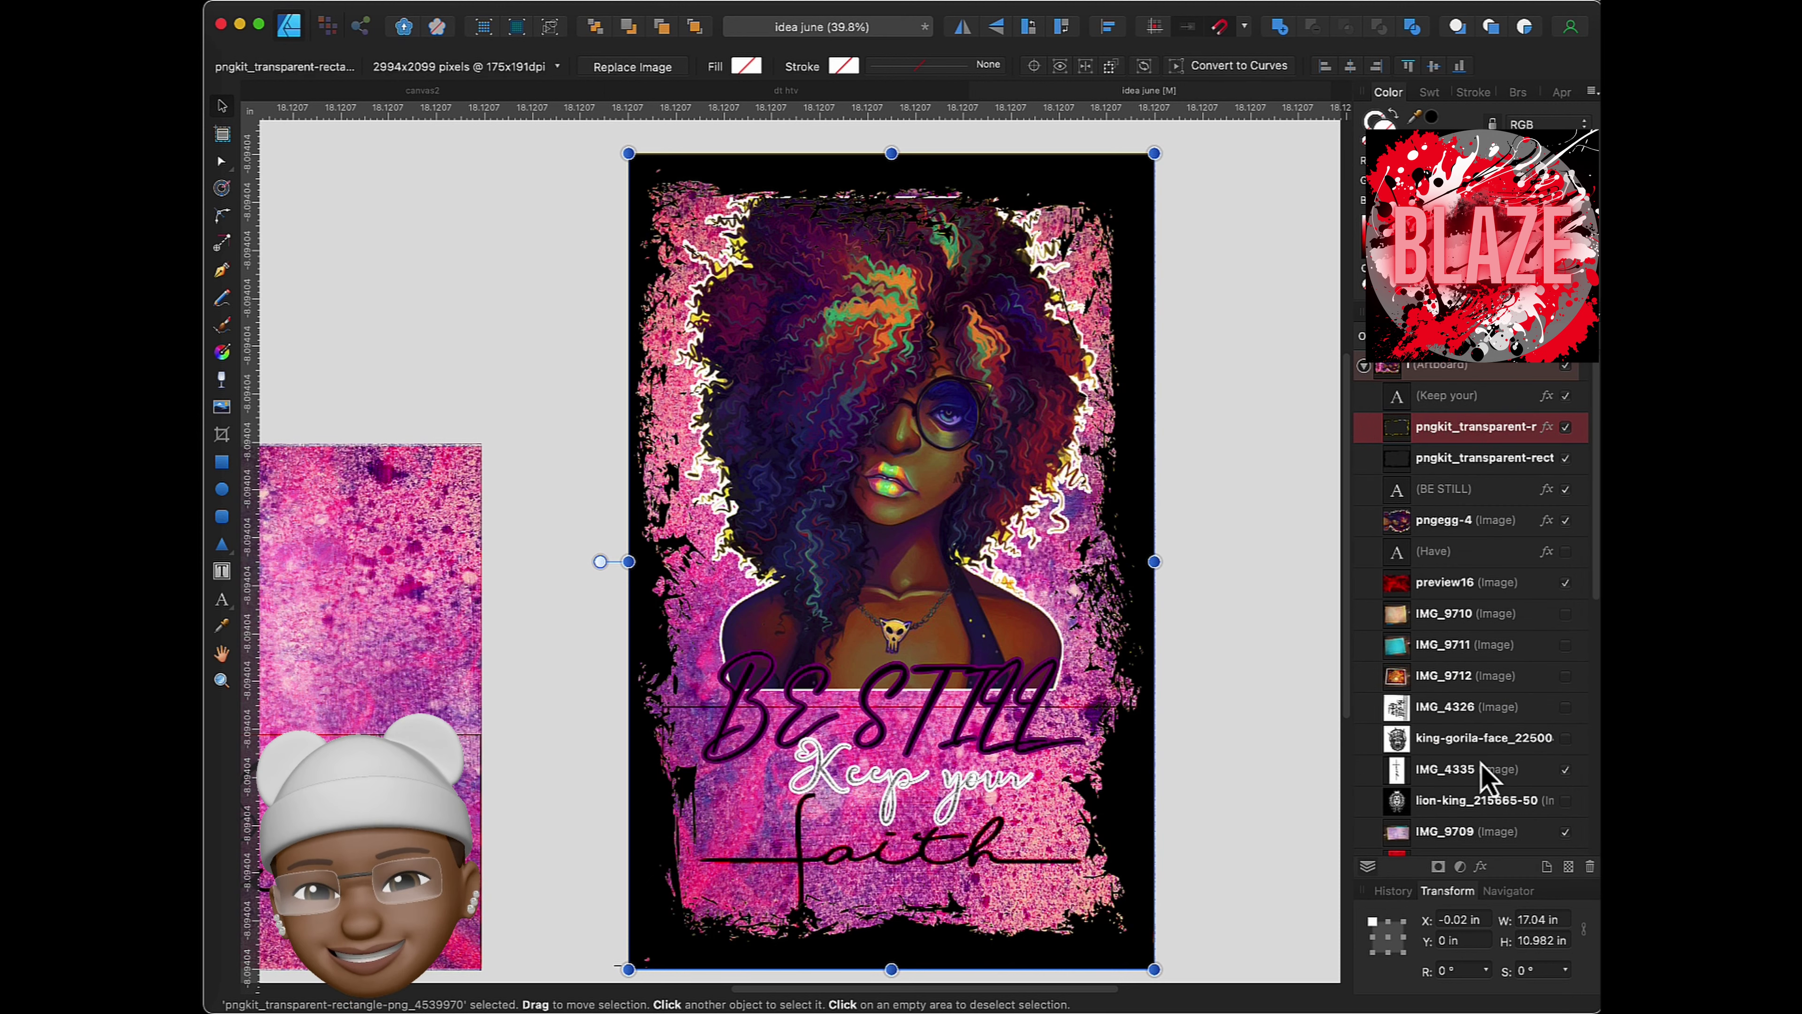
{"action": "left_click", "coordinate": [1461, 774]}
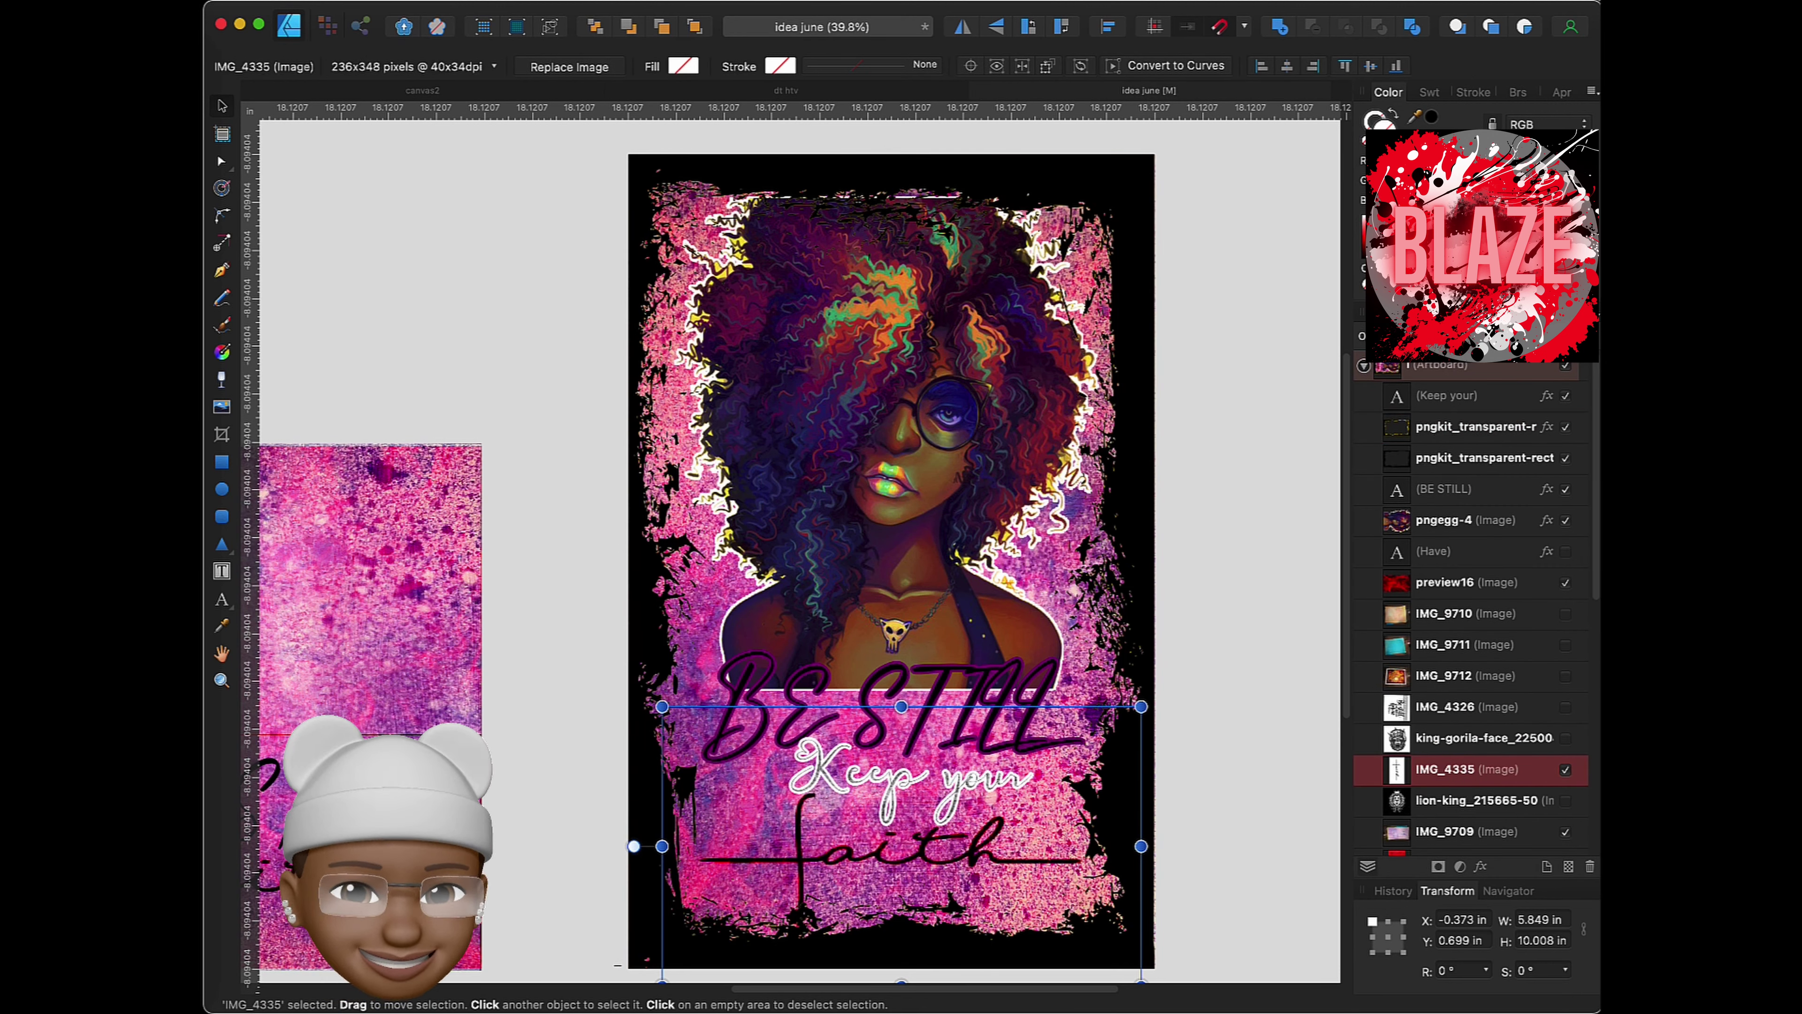
{"action": "left_click", "coordinate": [1461, 336]}
{"action": "left_click", "coordinate": [1388, 532]}
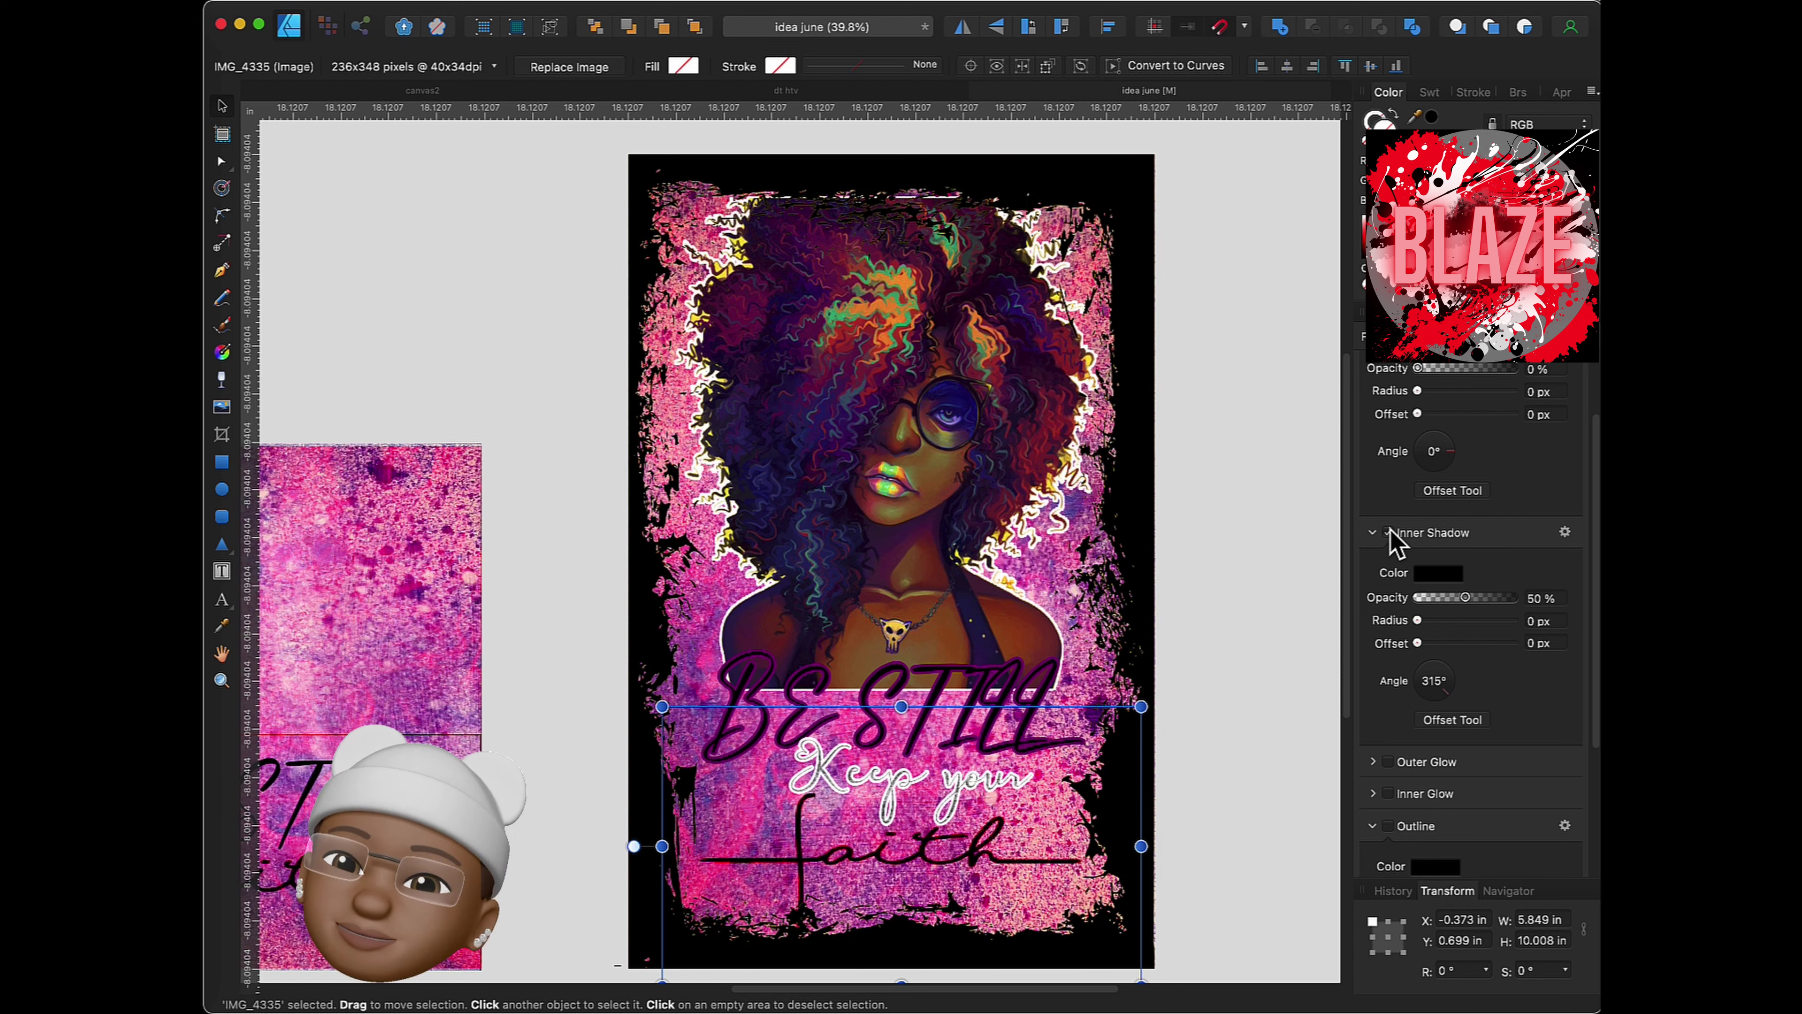
{"action": "left_click", "coordinate": [1373, 532]}
{"action": "left_click", "coordinate": [1387, 336]}
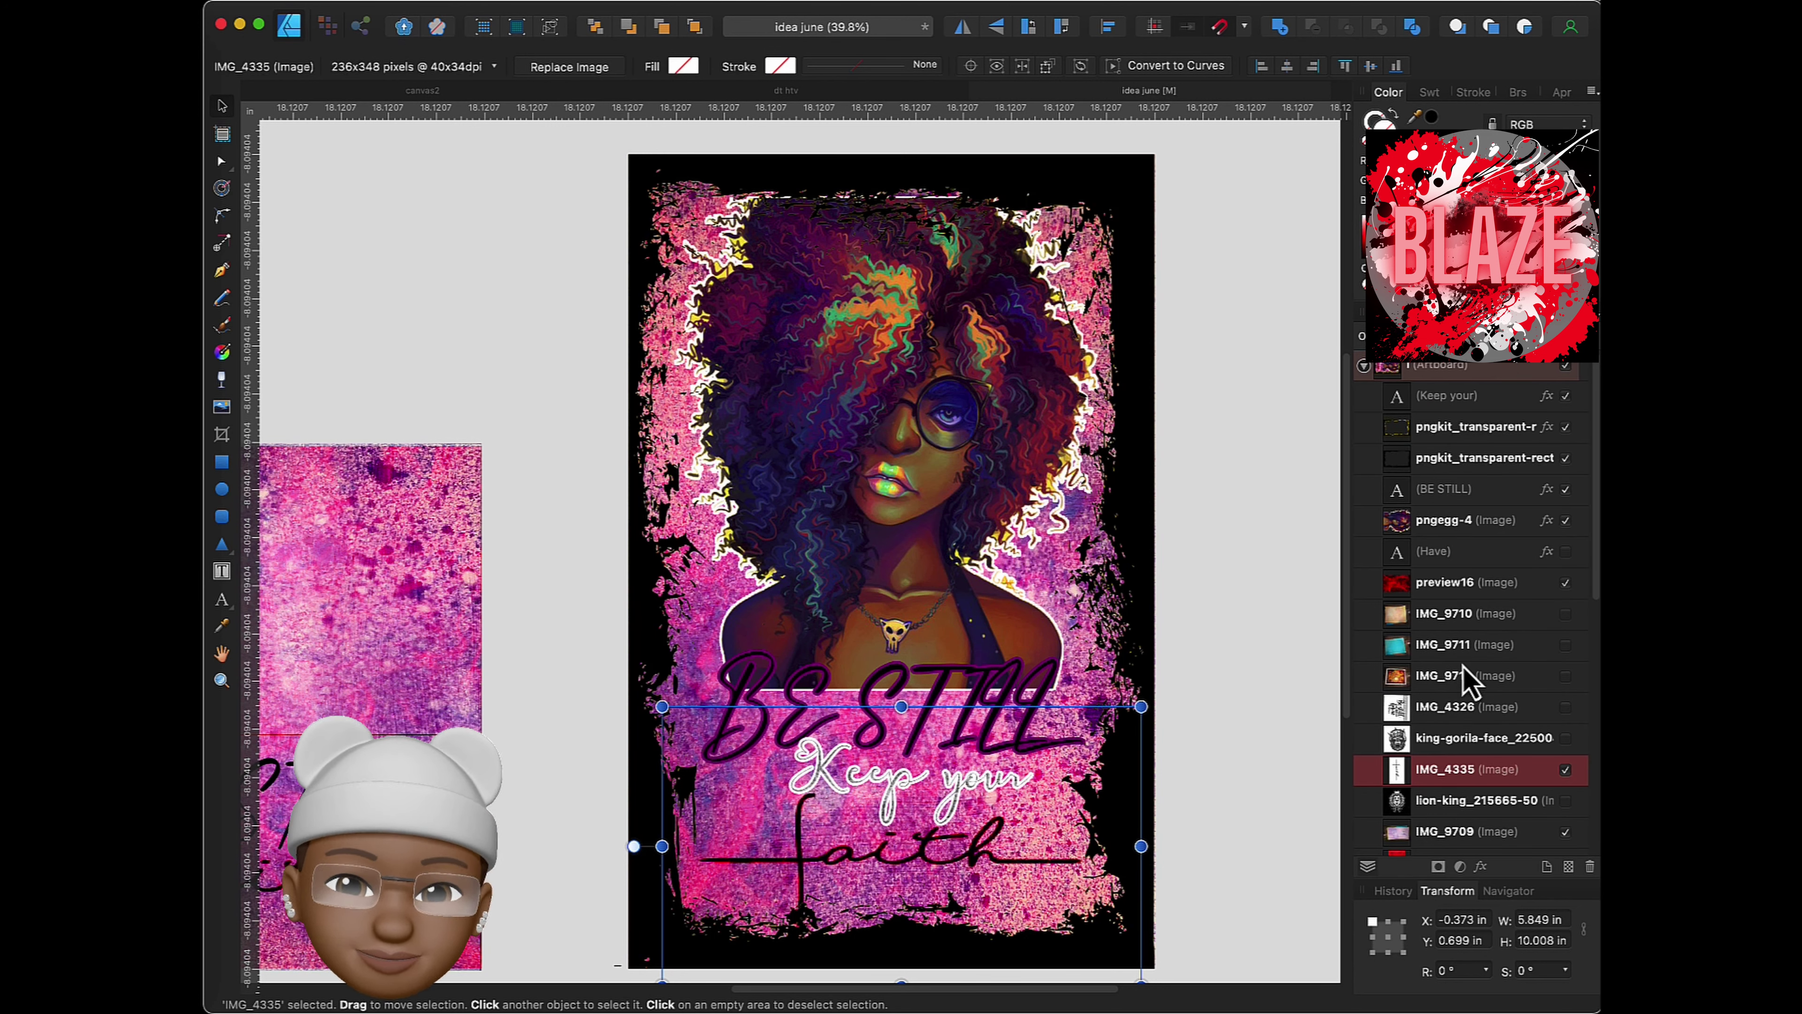
{"action": "left_click", "coordinate": [1186, 624]}
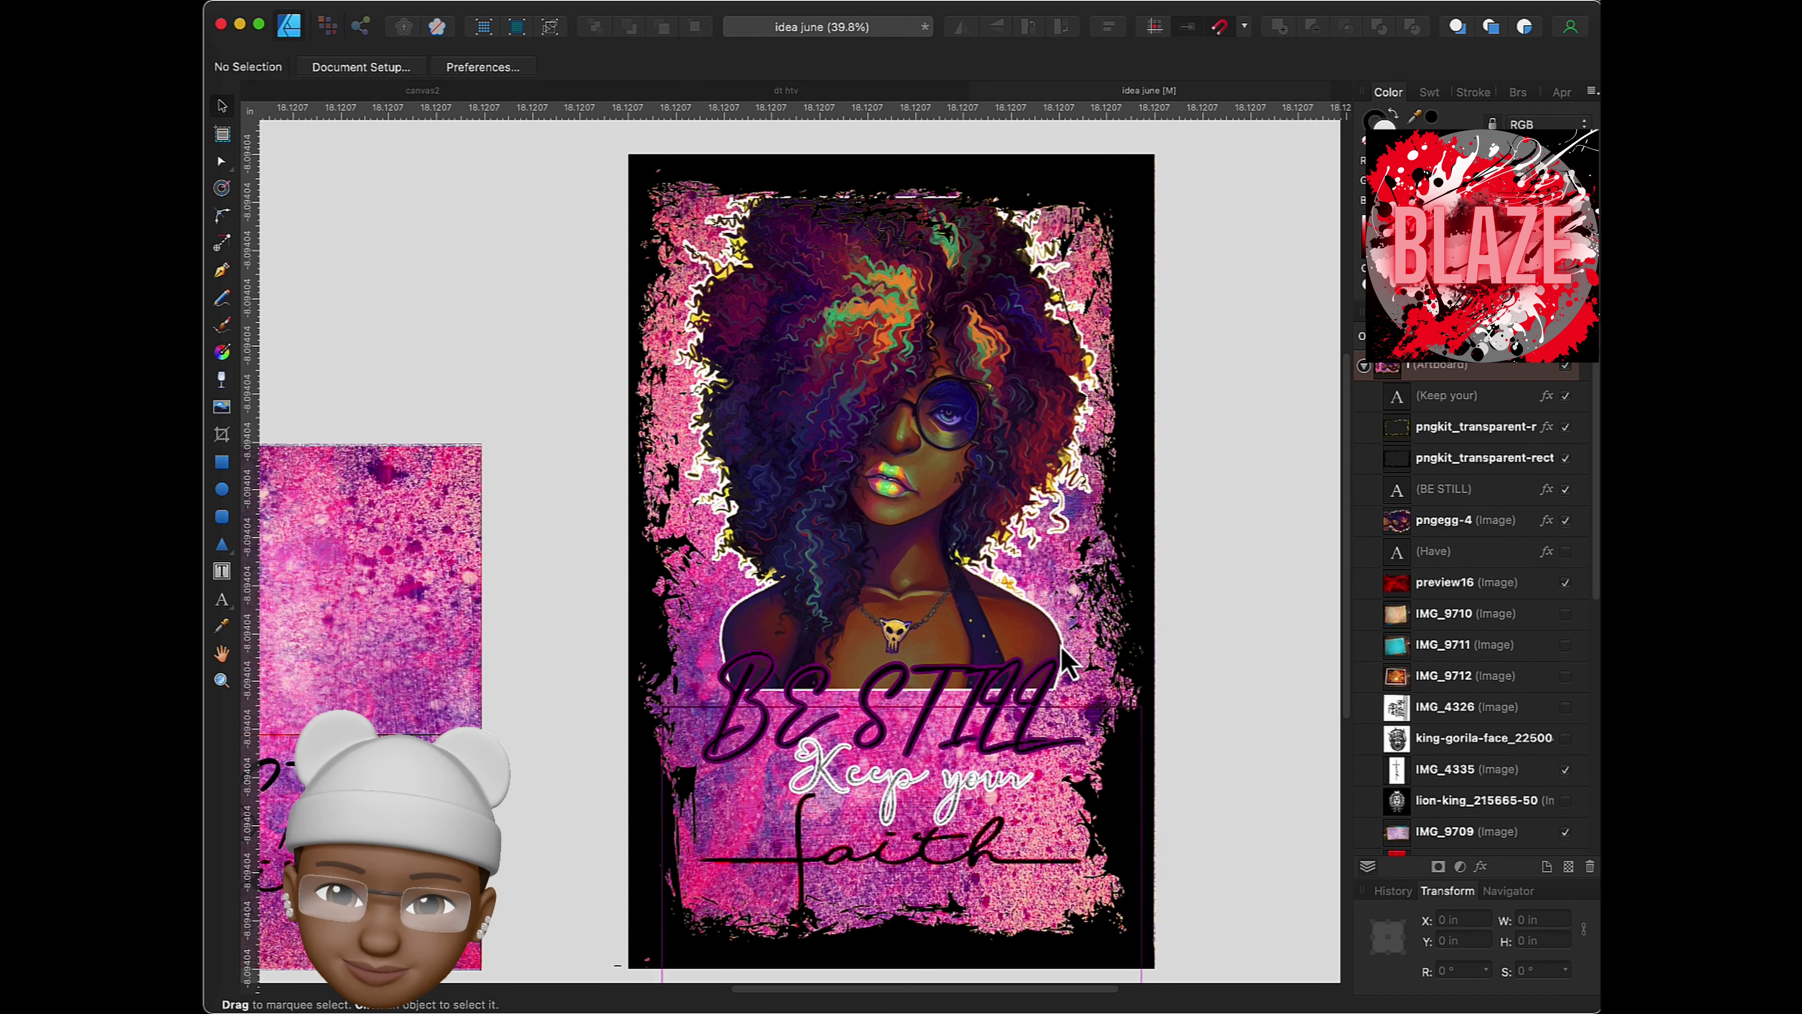